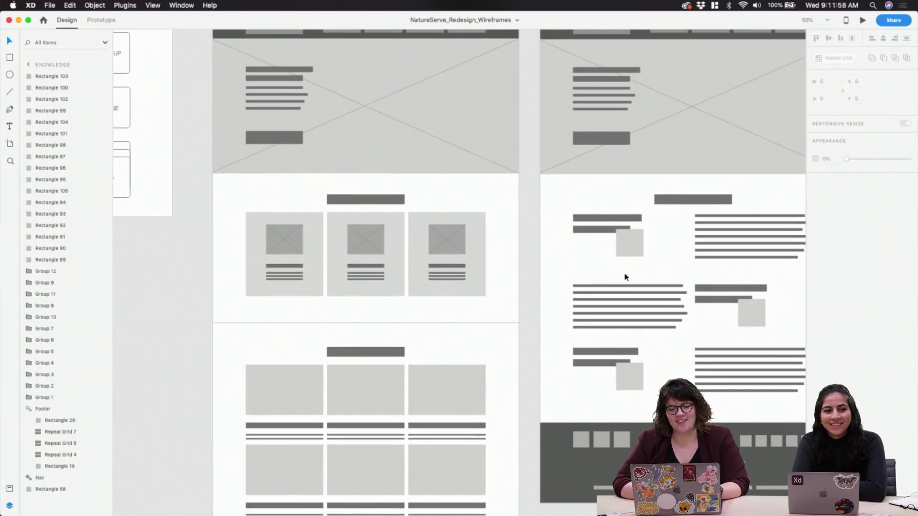
pyautogui.hscroll(6, 625, 276)
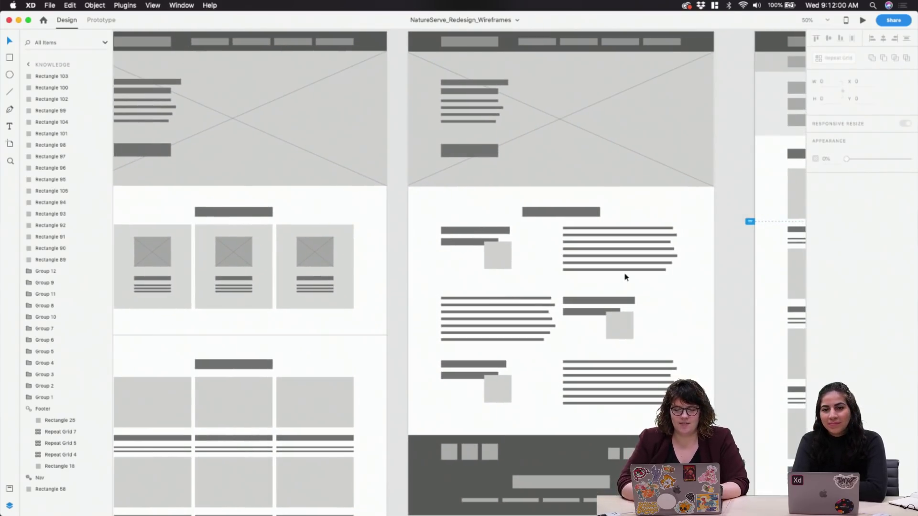
# Zoom the canvas from 50% to 33% so Home, About and Knowledge fit on screen
pyautogui.scroll(-3, 625, 277)
pyautogui.scroll(2, 625, 276)
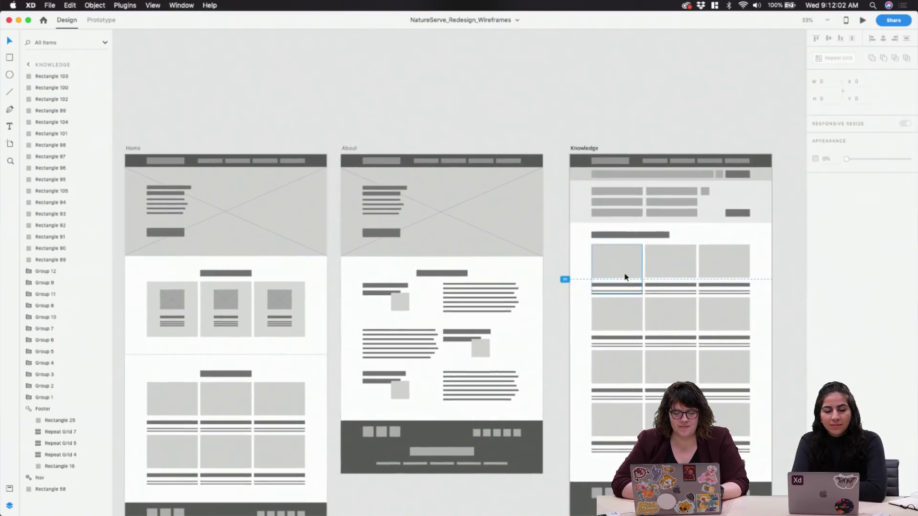
pyautogui.scroll(-3, 625, 276)
pyautogui.scroll(2, 603, 216)
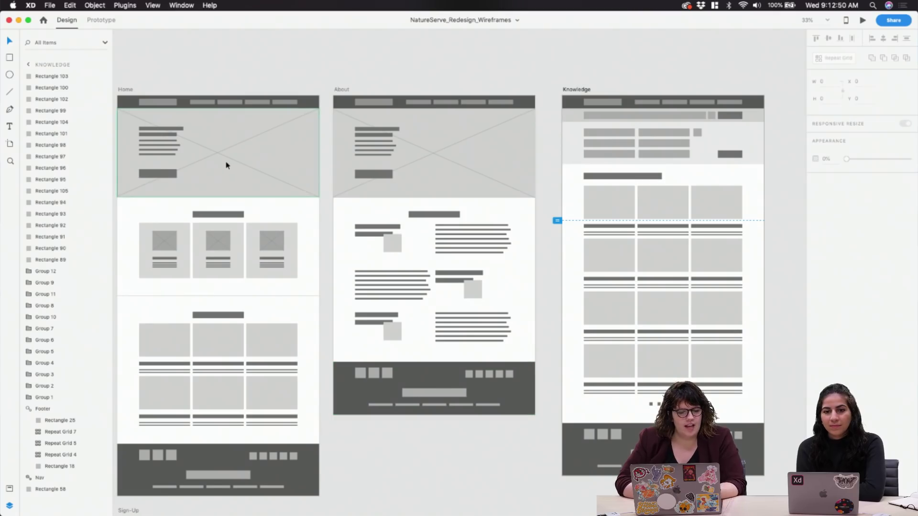
# Select the Home Nav bar and swap the Layers panel for the Assets Symbols list
pyautogui.click(207, 100)
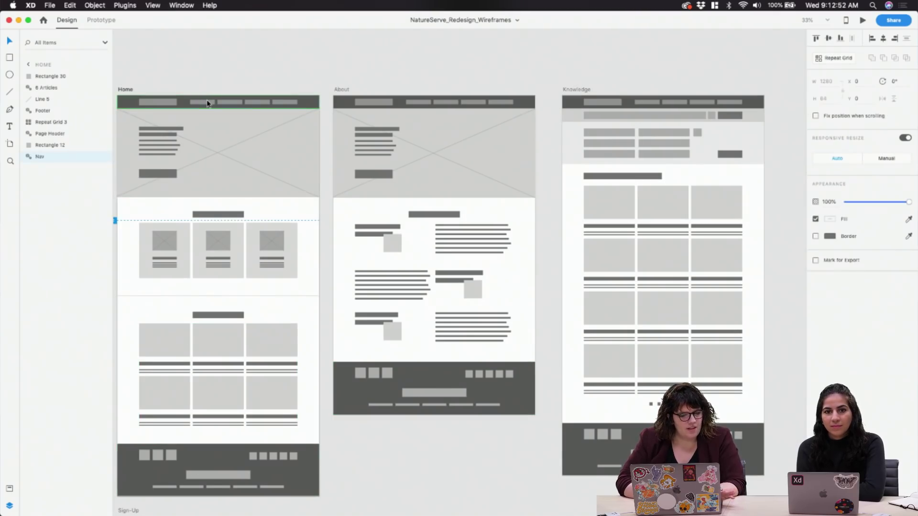
pyautogui.click(9, 505)
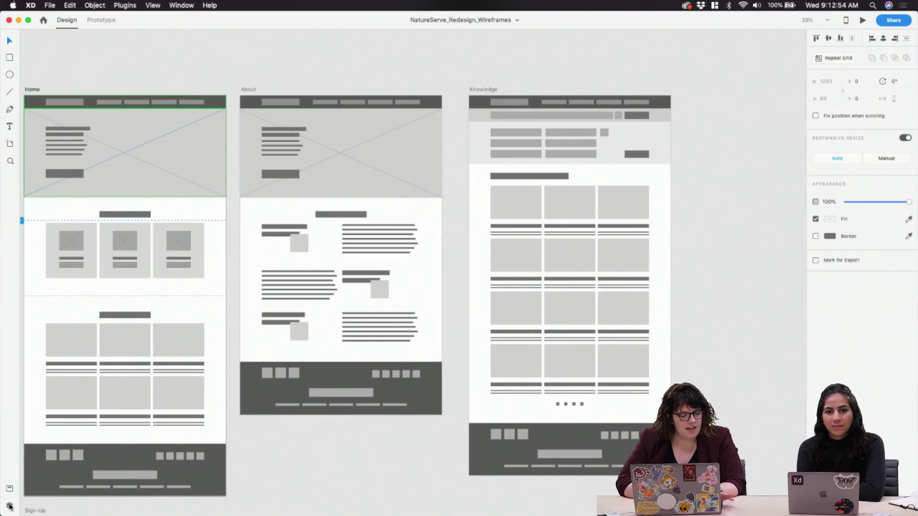
pyautogui.click(10, 489)
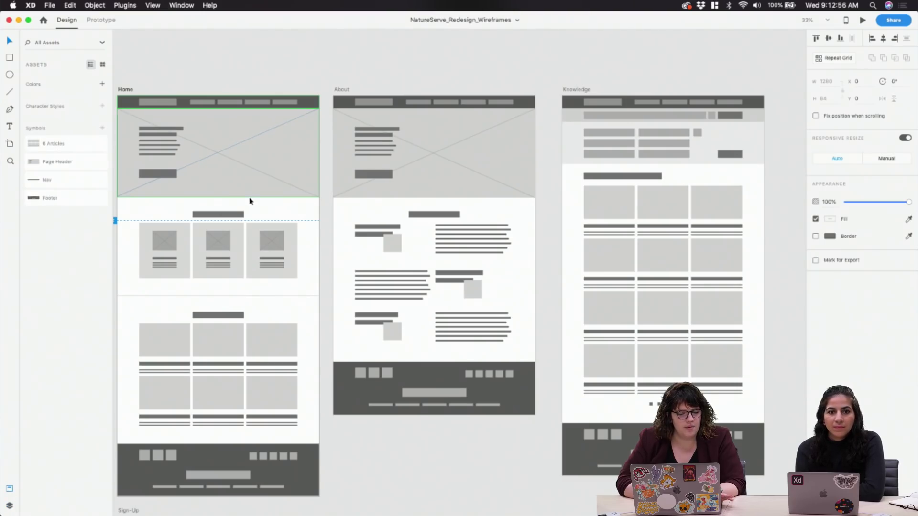
pyautogui.hscroll(-3, 249, 202)
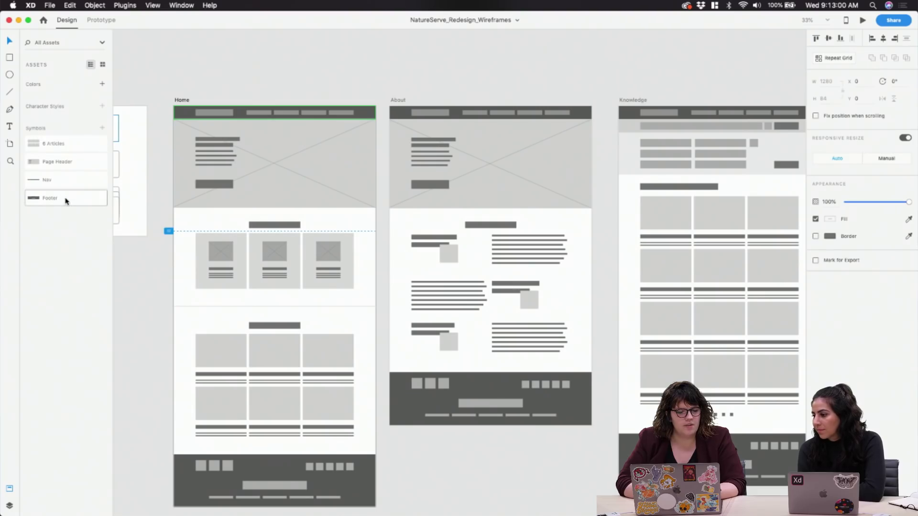
# Inspect the Footer and hero symbols on the Home artboard, panning across the wireframes
pyautogui.click(269, 461)
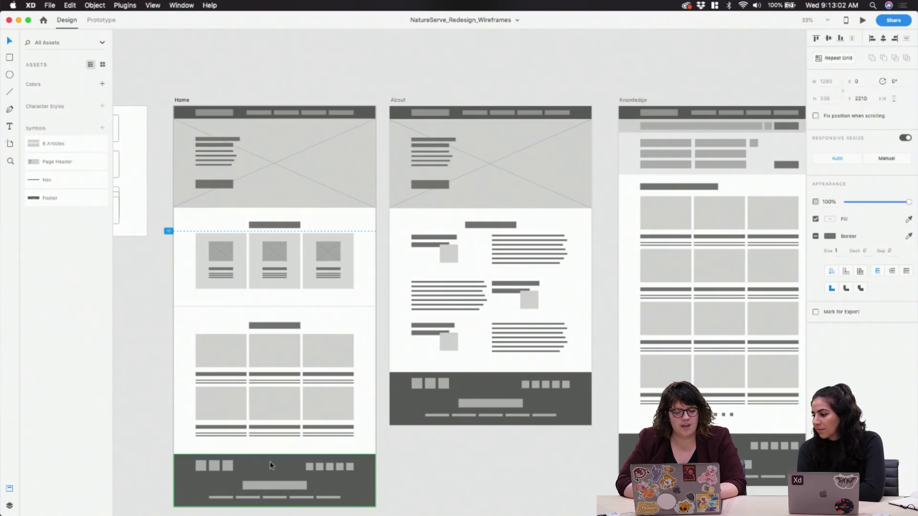
pyautogui.click(281, 203)
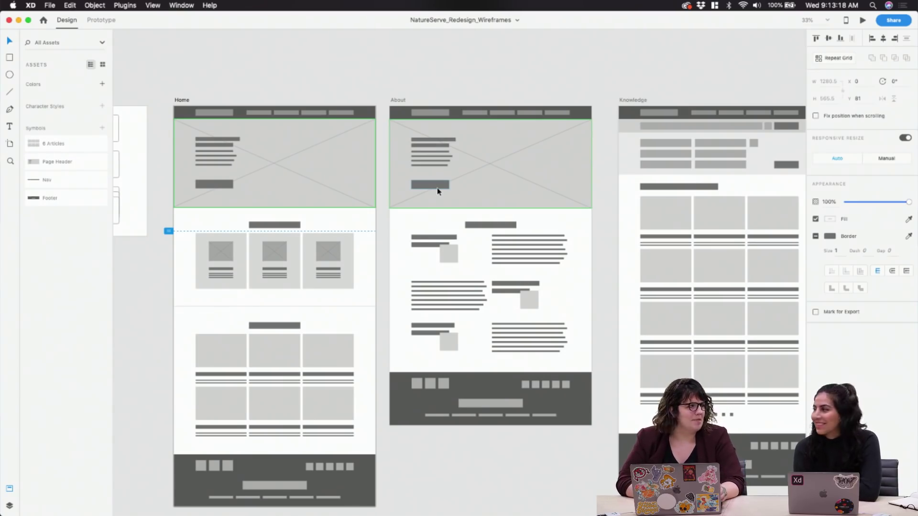
pyautogui.hscroll(3, 437, 188)
pyautogui.scroll(-2, 437, 187)
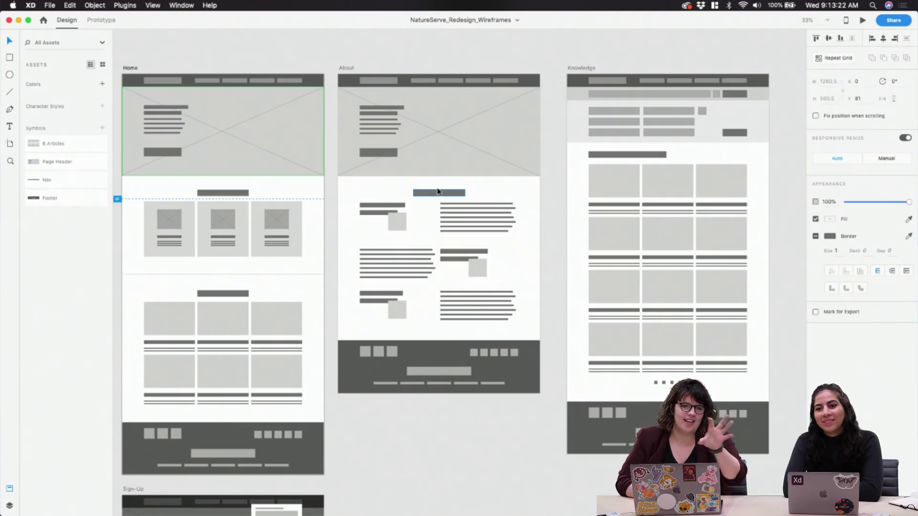
pyautogui.hscroll(2, 437, 191)
pyautogui.scroll(-1, 437, 191)
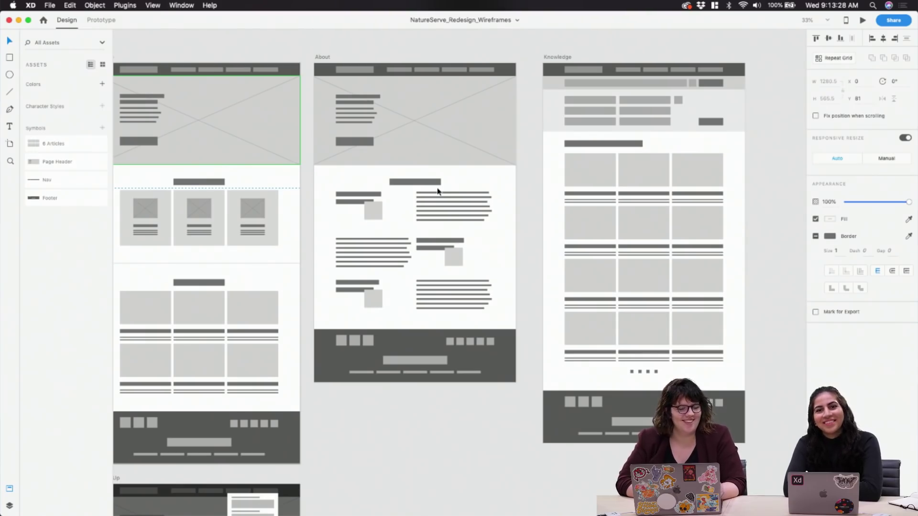
pyautogui.hscroll(1, 437, 191)
pyautogui.scroll(-1, 438, 191)
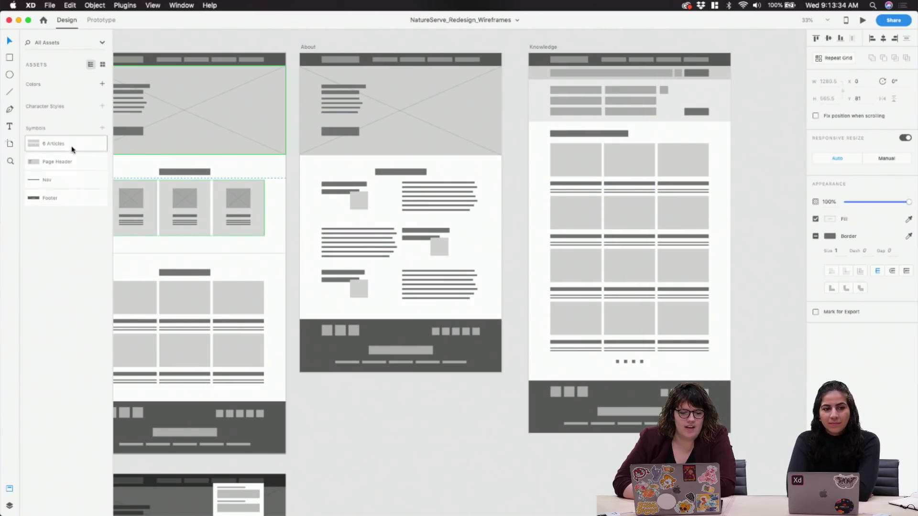
pyautogui.hscroll(-5, 273, 264)
pyautogui.scroll(-2, 273, 265)
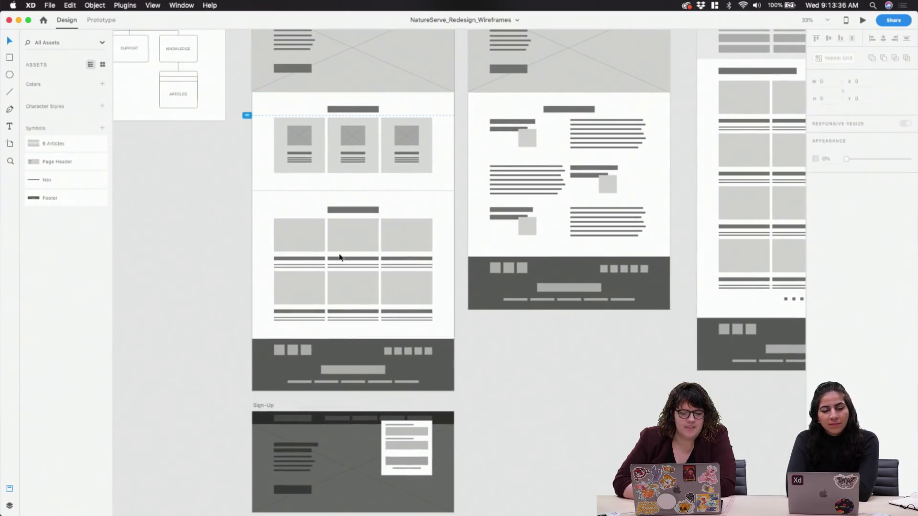
pyautogui.click(384, 279)
pyautogui.hscroll(5, 652, 324)
pyautogui.scroll(3, 652, 324)
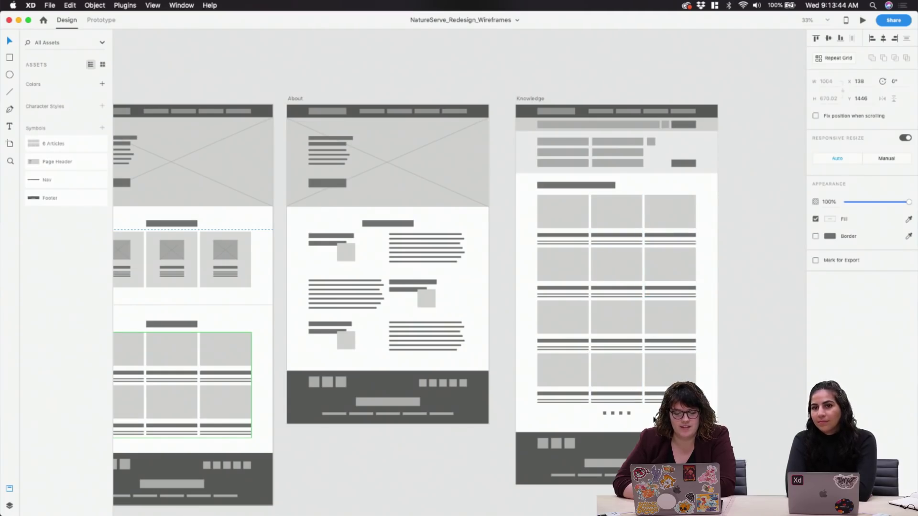
pyautogui.click(752, 331)
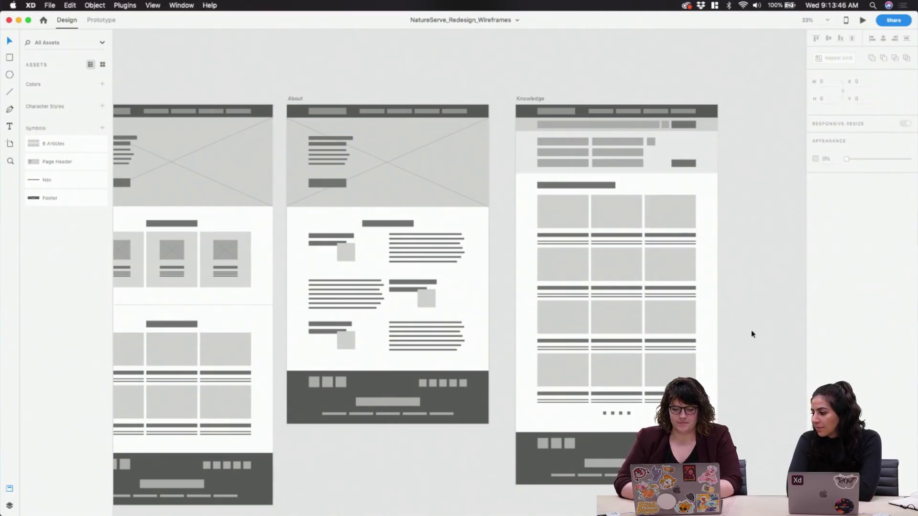
pyautogui.press('super+equal')
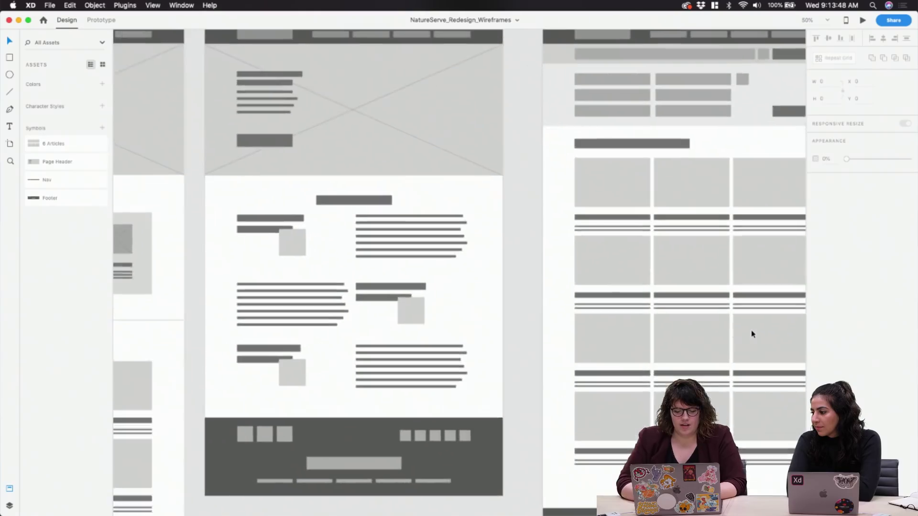
pyautogui.scroll(-3, 752, 334)
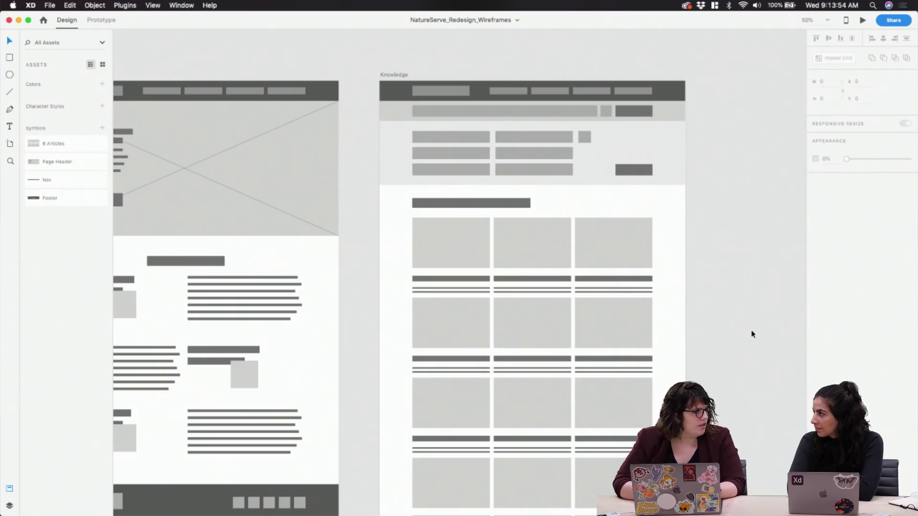
pyautogui.moveTo(311, 500)
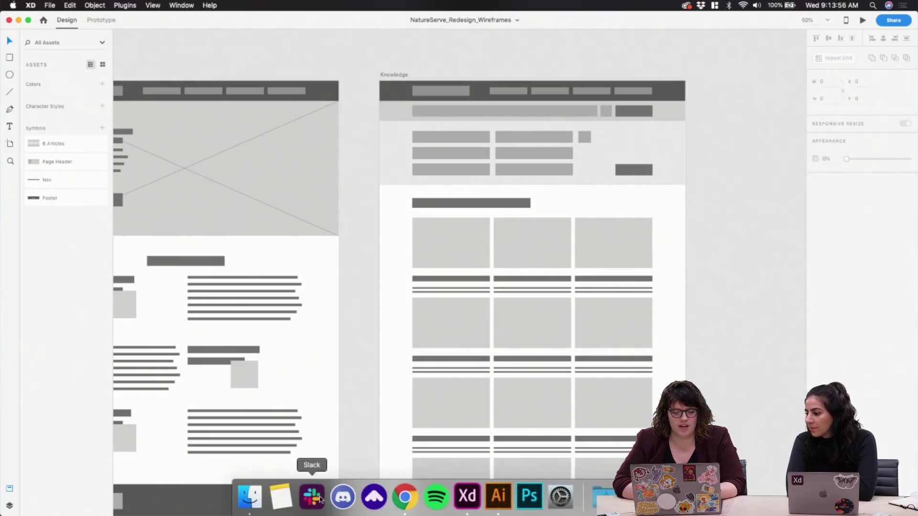
# Switch to Chrome and try the live NatureServe site's search field
pyautogui.click(405, 497)
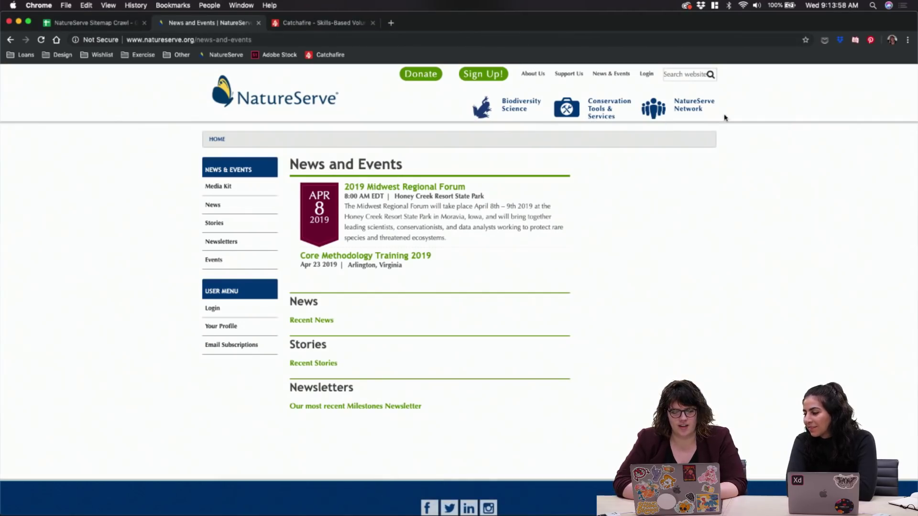
pyautogui.click(692, 76)
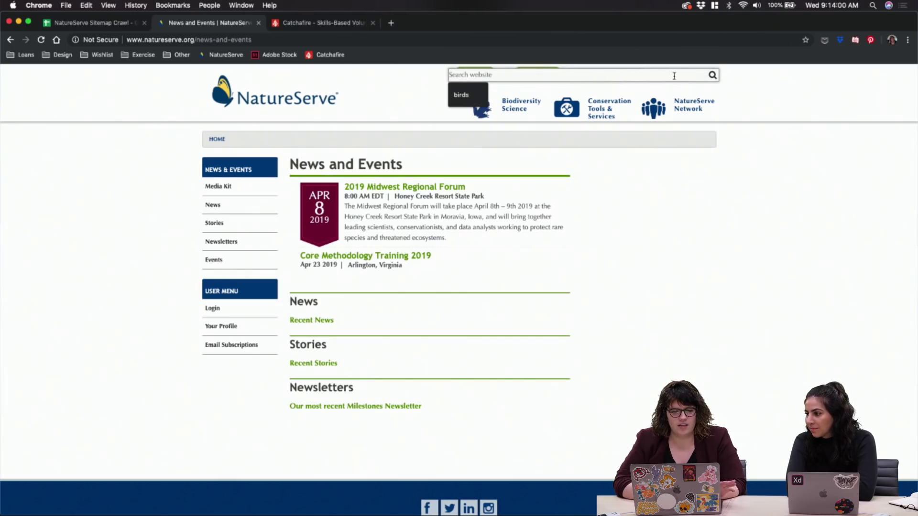
pyautogui.scroll(-2, 705, 252)
pyautogui.scroll(-3, 704, 252)
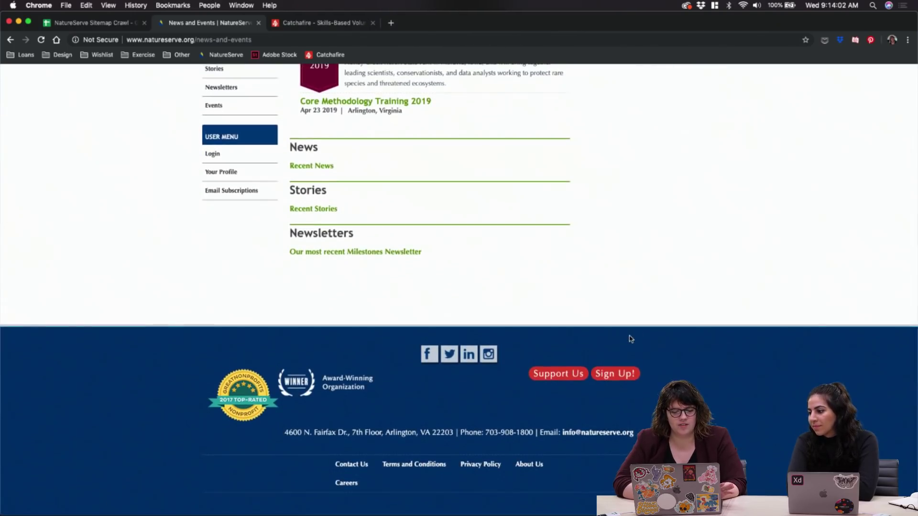
pyautogui.scroll(5, 629, 338)
# Go to the NatureServe homepage via its logo and scroll through its sections
pyautogui.click(231, 118)
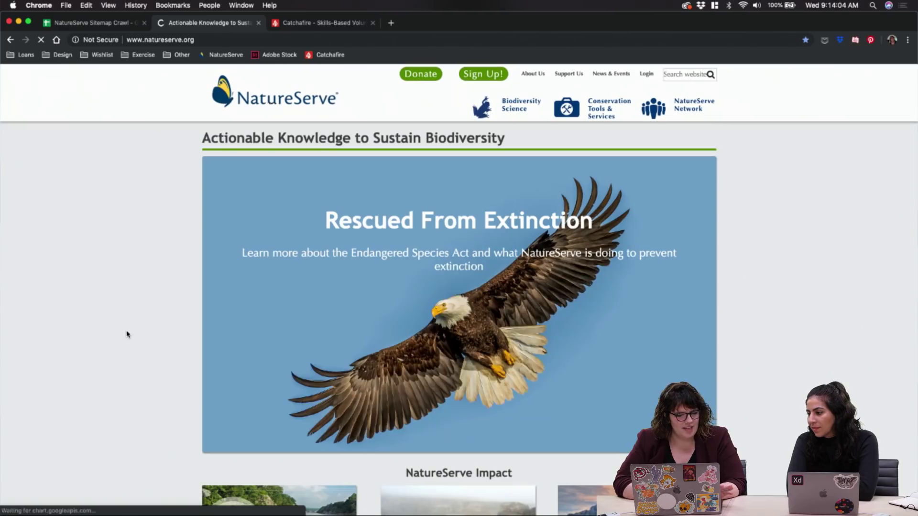
pyautogui.scroll(-10, 129, 332)
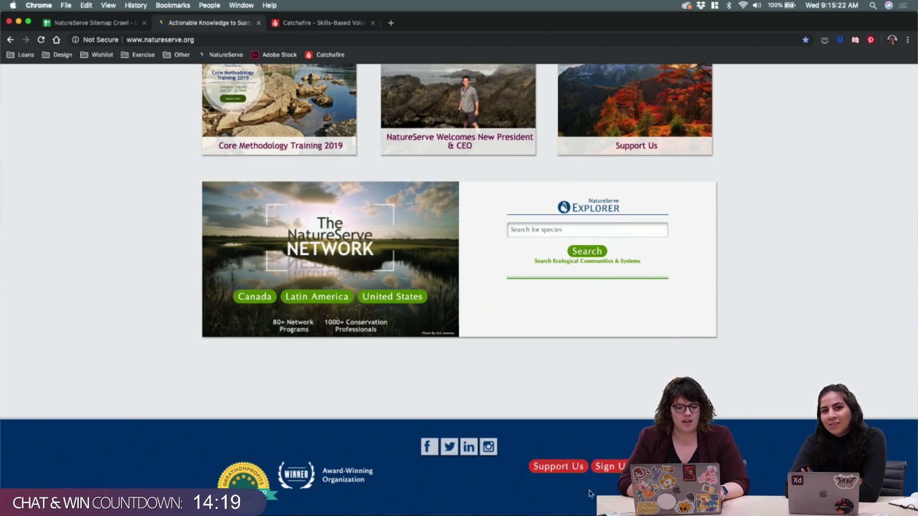
pyautogui.moveTo(499, 502)
pyautogui.click(467, 496)
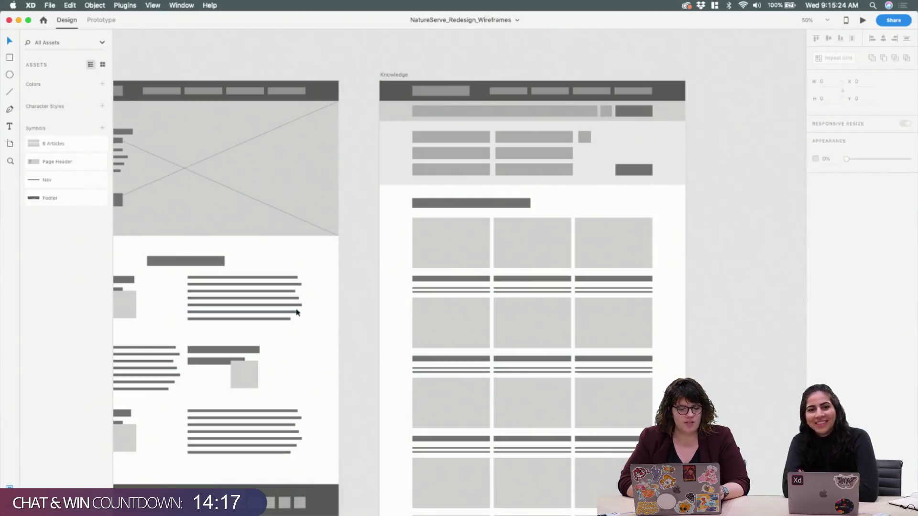
# Zoom out to 25% and pan to frame the Sitemap, Home, About, Knowledge and Sign-Up artboards
pyautogui.hscroll(-10, 293, 312)
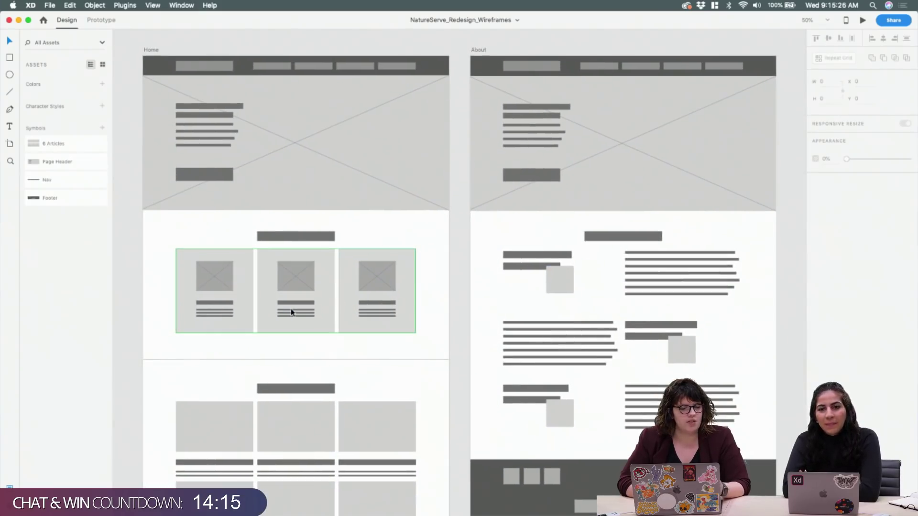
pyautogui.press('super+minus')
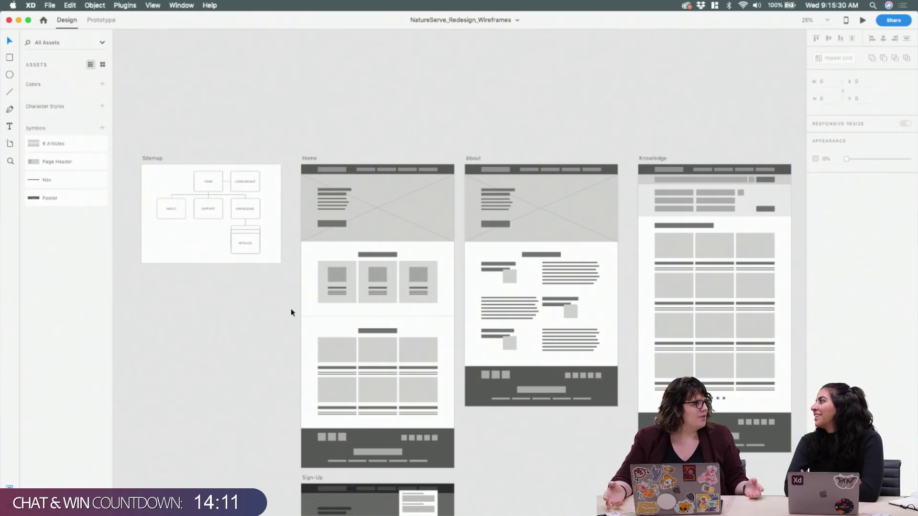
pyautogui.press('super+minus')
pyautogui.press('super+minus')
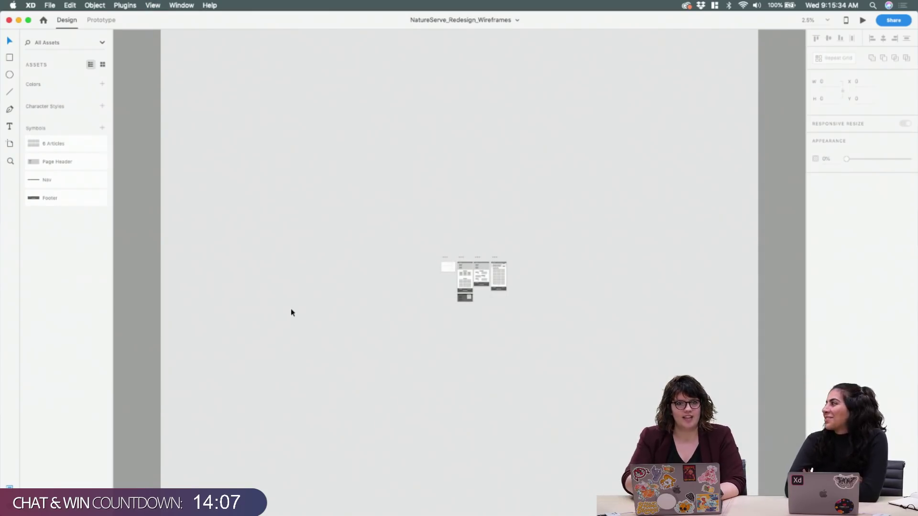
pyautogui.press('super+plus')
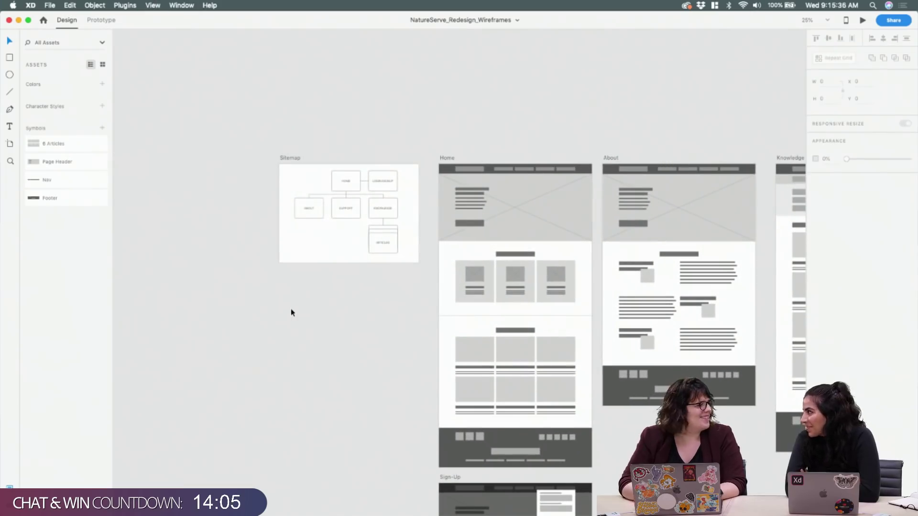
pyautogui.hscroll(7, 405, 332)
pyautogui.scroll(-3, 405, 332)
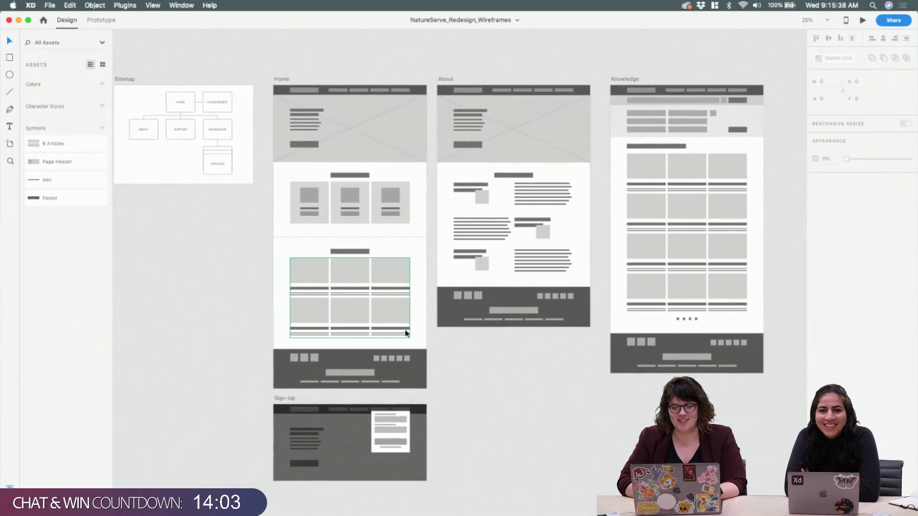
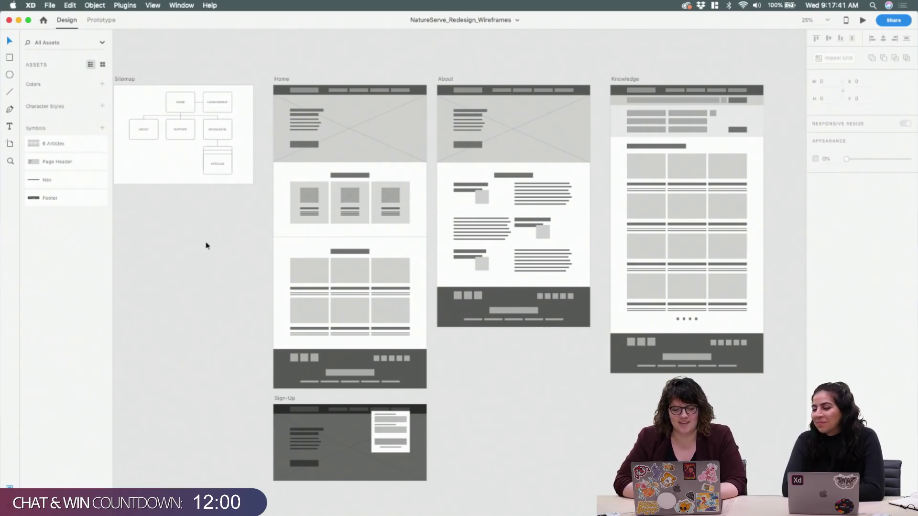
# Zoom and pan around the wireframe artboards, ending with all artboards fit to the window
pyautogui.press('super+equal')
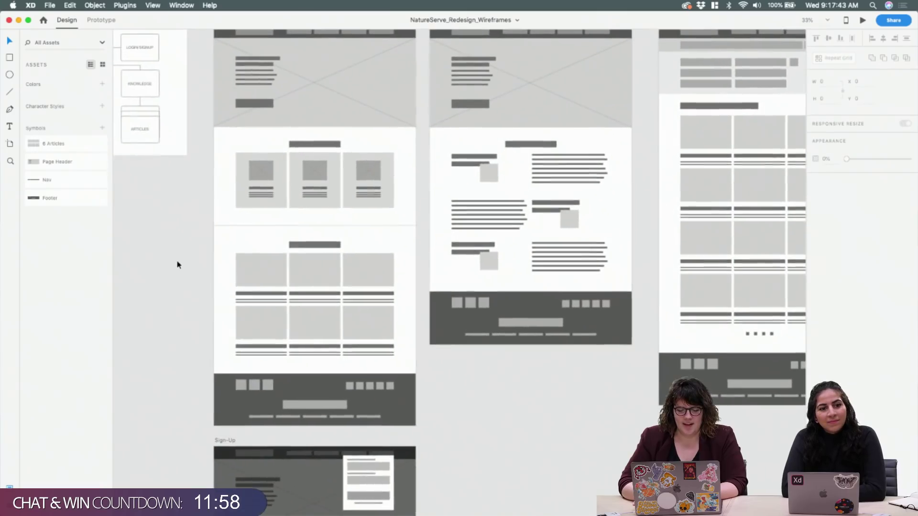
pyautogui.scroll(3, 178, 265)
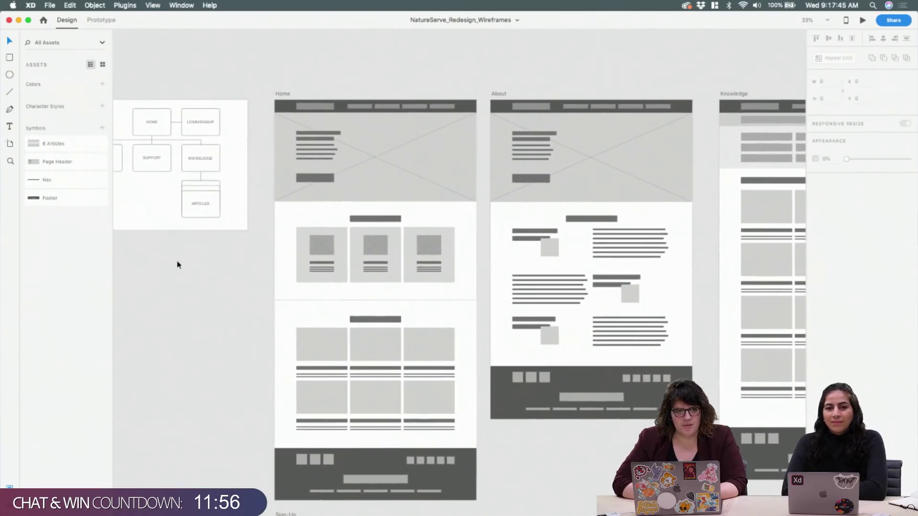
pyautogui.scroll(-3, 177, 265)
pyautogui.hscroll(5, 177, 262)
pyautogui.scroll(2, 177, 262)
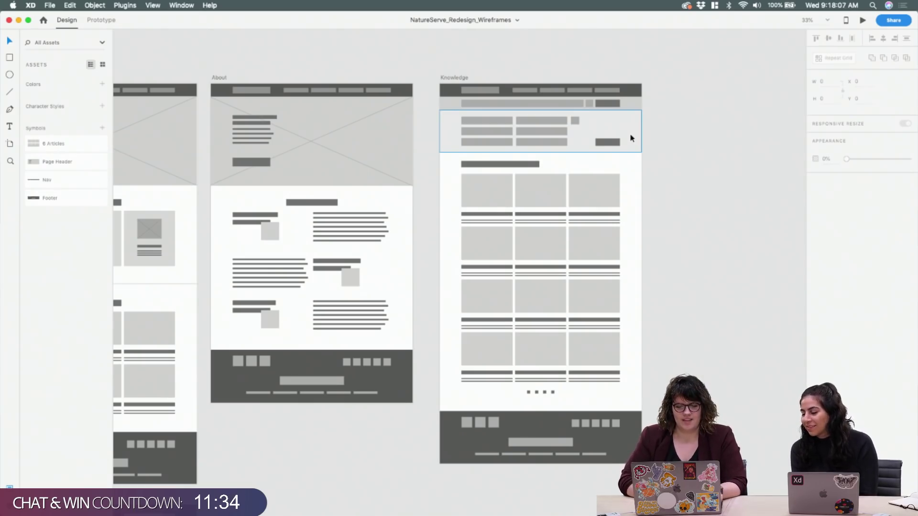
pyautogui.scroll(-3, 631, 139)
pyautogui.hscroll(-4, 631, 138)
pyautogui.hscroll(-3, 630, 139)
pyautogui.scroll(-1, 631, 138)
pyautogui.scroll(-6, 631, 138)
pyautogui.hscroll(-4, 631, 139)
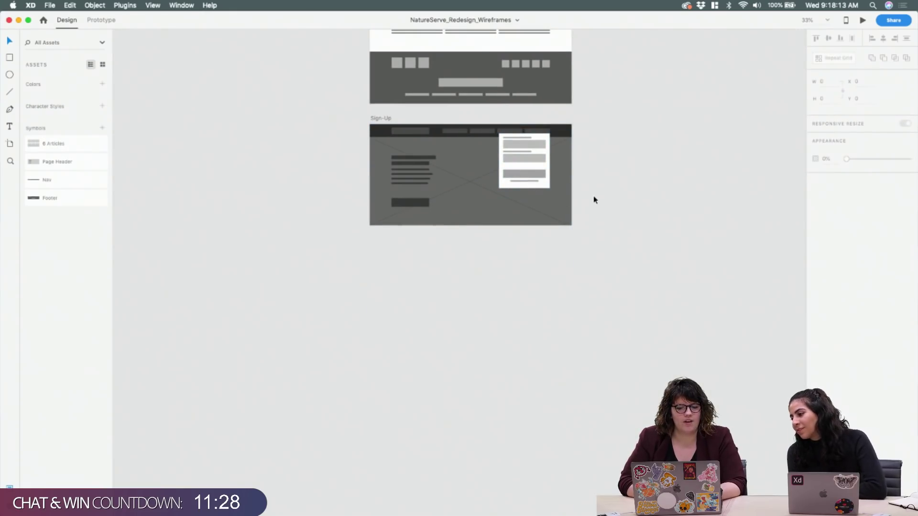
pyautogui.scroll(1, 595, 200)
pyautogui.hscroll(1, 596, 200)
pyautogui.scroll(1, 595, 200)
pyautogui.hscroll(2, 595, 200)
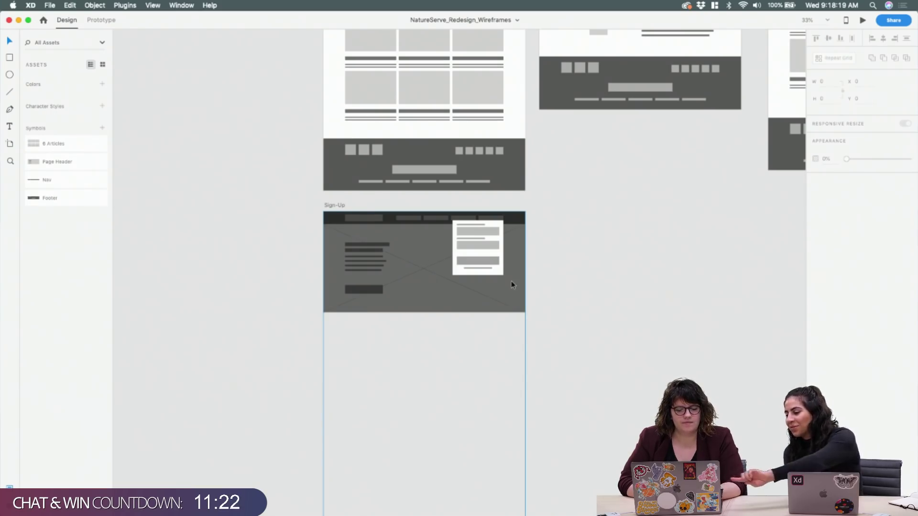
pyautogui.scroll(1, 574, 274)
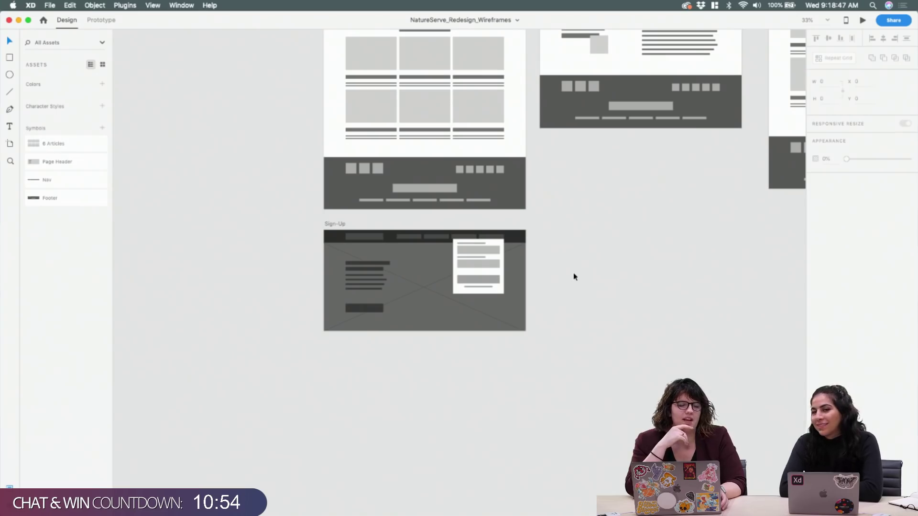
pyautogui.press('super+0')
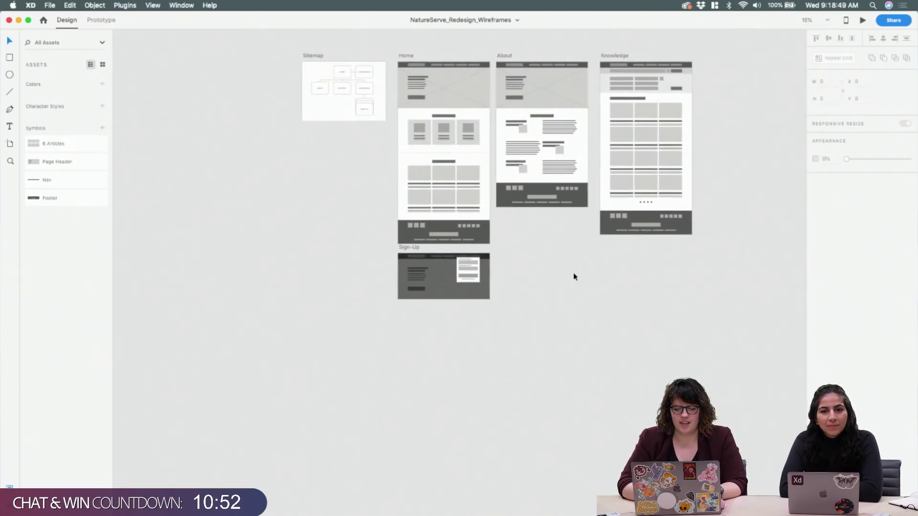
pyautogui.scroll(5, 574, 277)
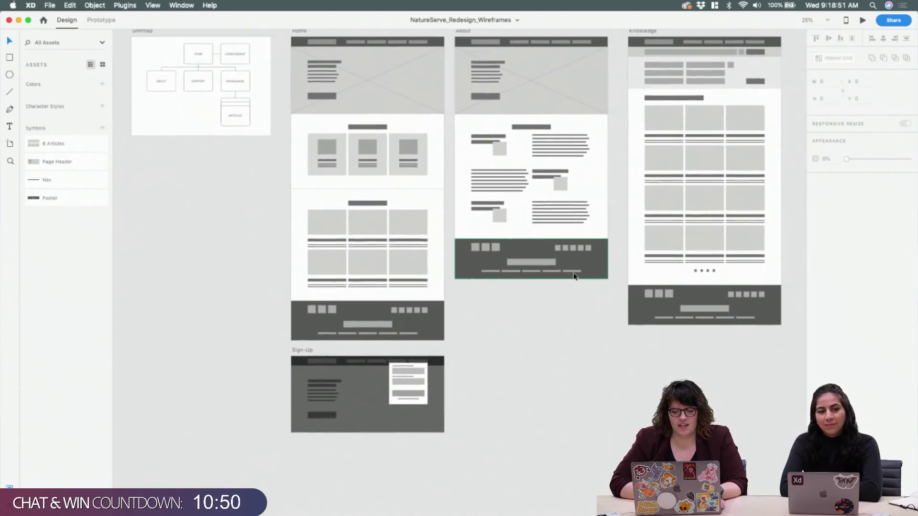
pyautogui.press('super+0')
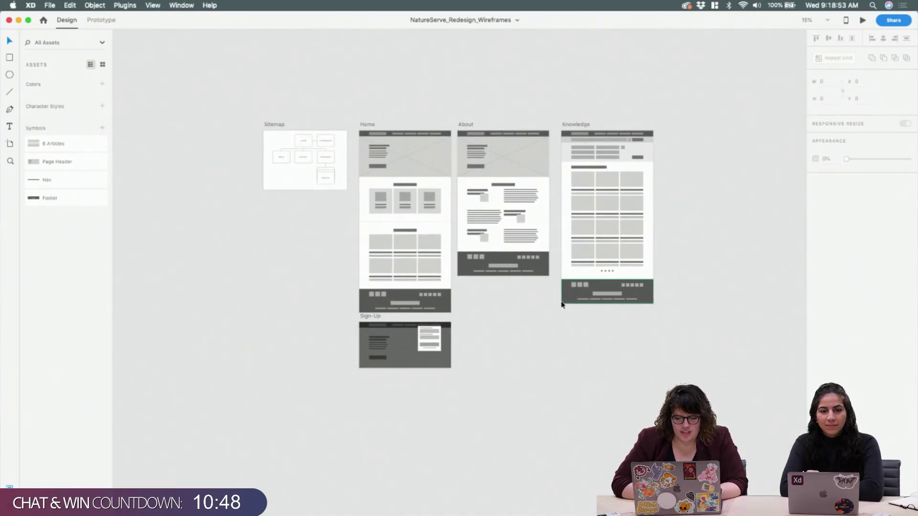
pyautogui.press('super+equal')
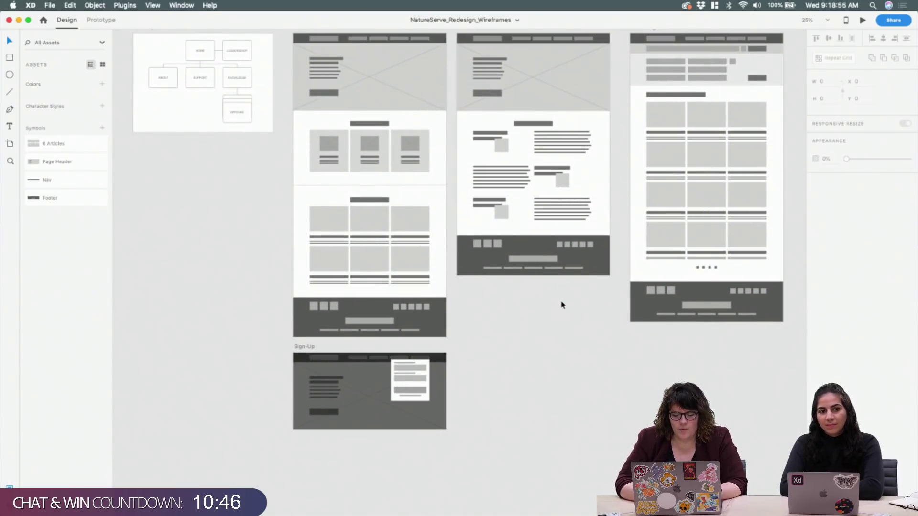
pyautogui.press('super+0')
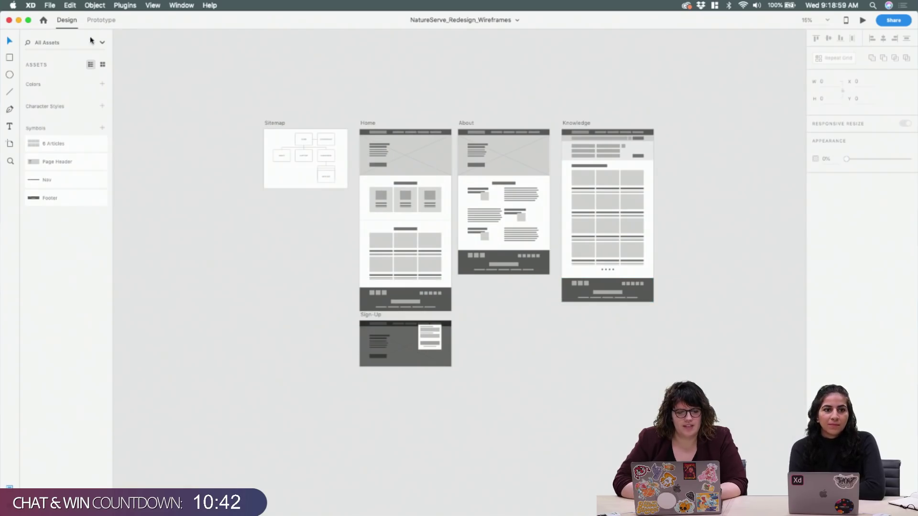
# Start a Save As copy named NatureServe_Redesign_HiFiDesigns, without the 'Copy of' prefix
pyautogui.click(50, 7)
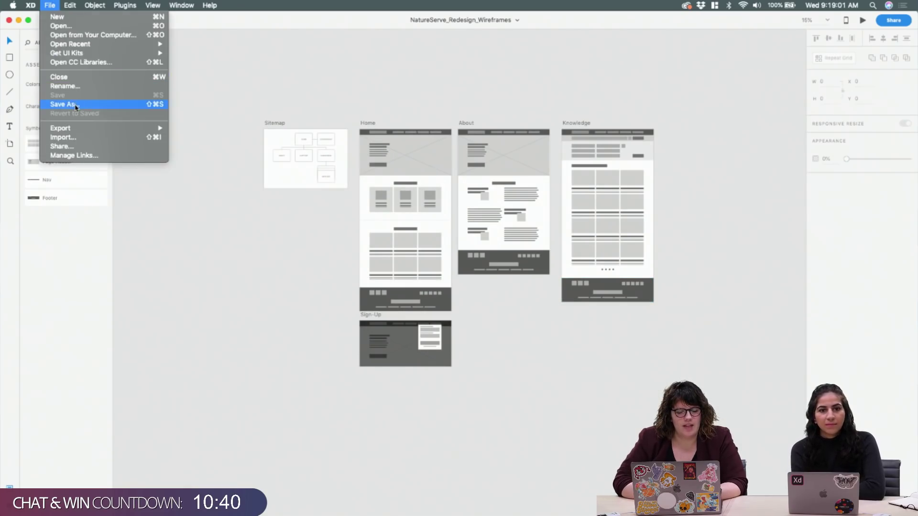
pyautogui.click(57, 103)
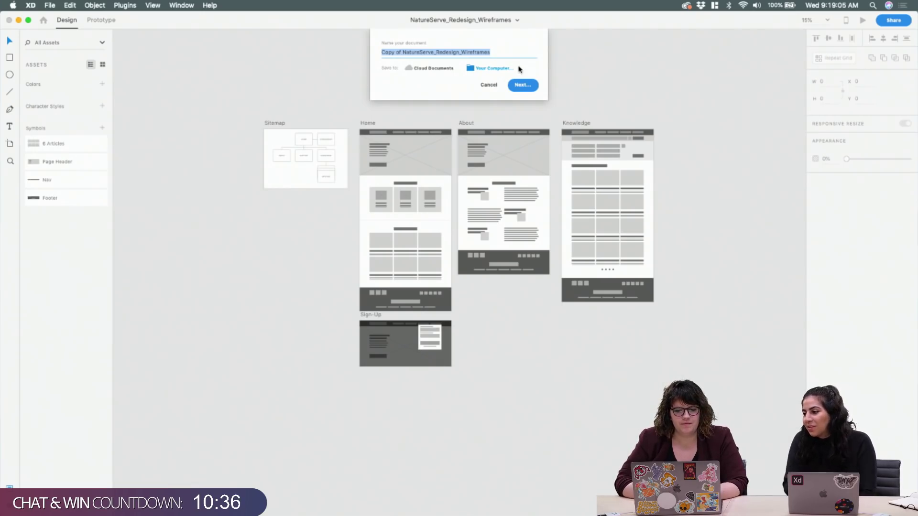
pyautogui.click(495, 54)
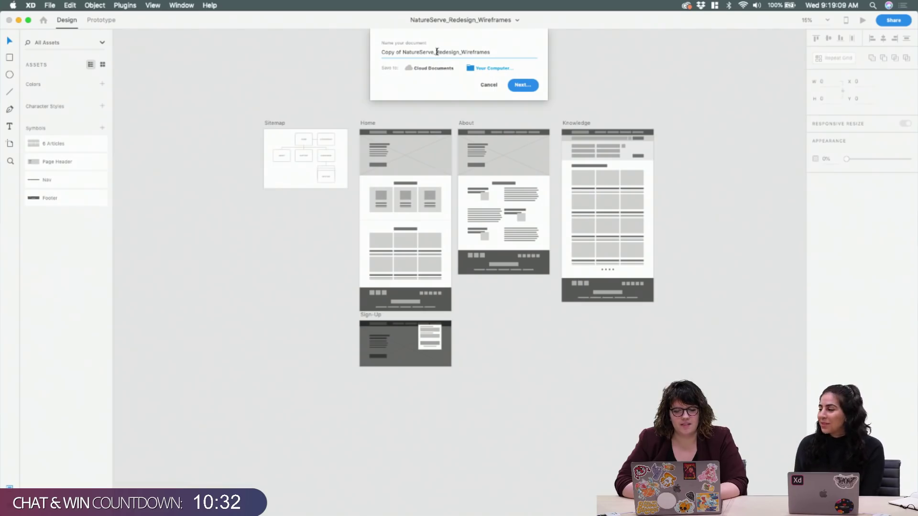
pyautogui.moveTo(435, 51); pyautogui.dragTo(506, 56)
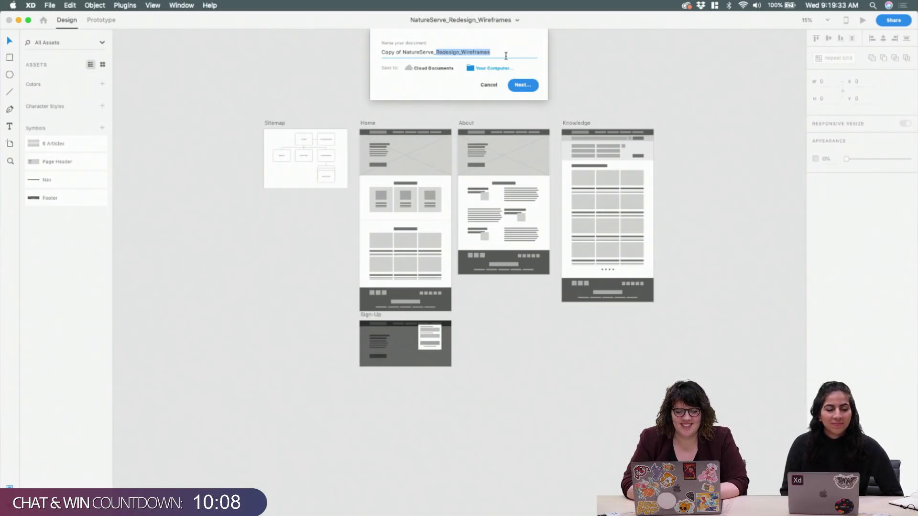
pyautogui.press('Right')
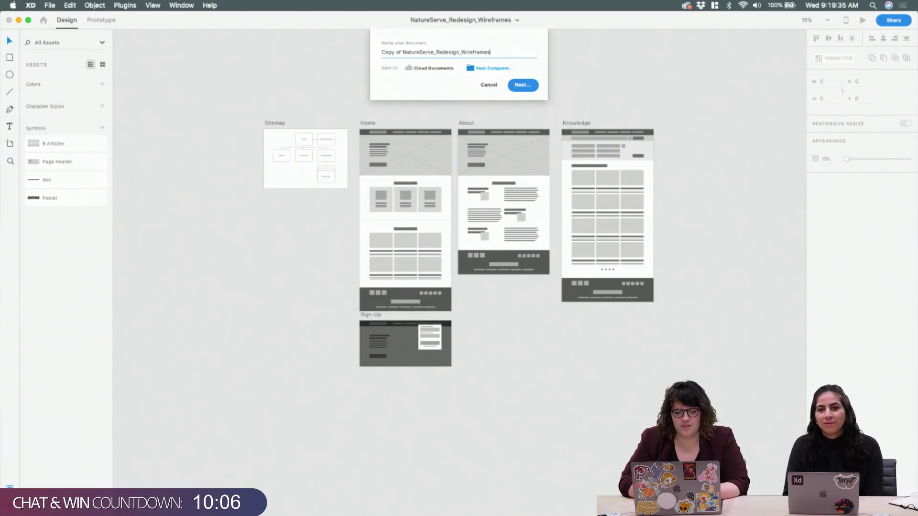
pyautogui.write('HiFiDesig')
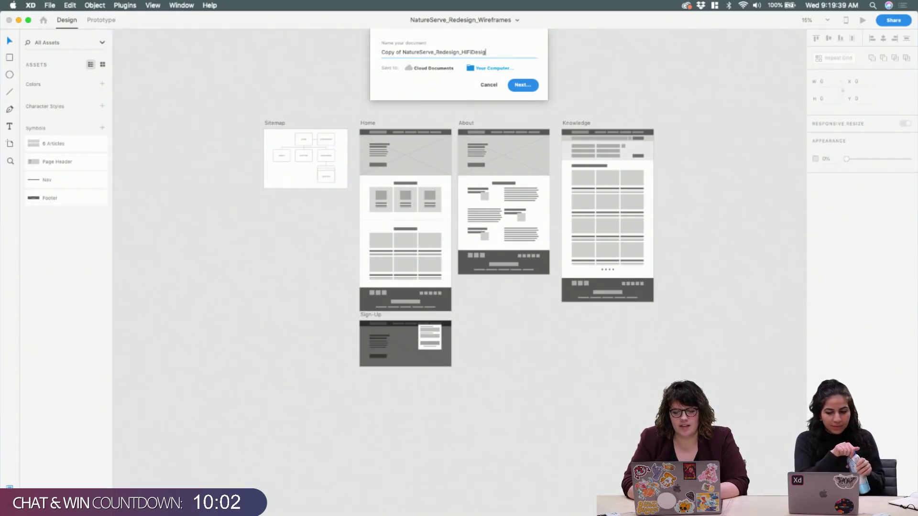
pyautogui.write('ns')
pyautogui.press('super+Left')
pyautogui.hotkey('alt', 'shift', 'Right')
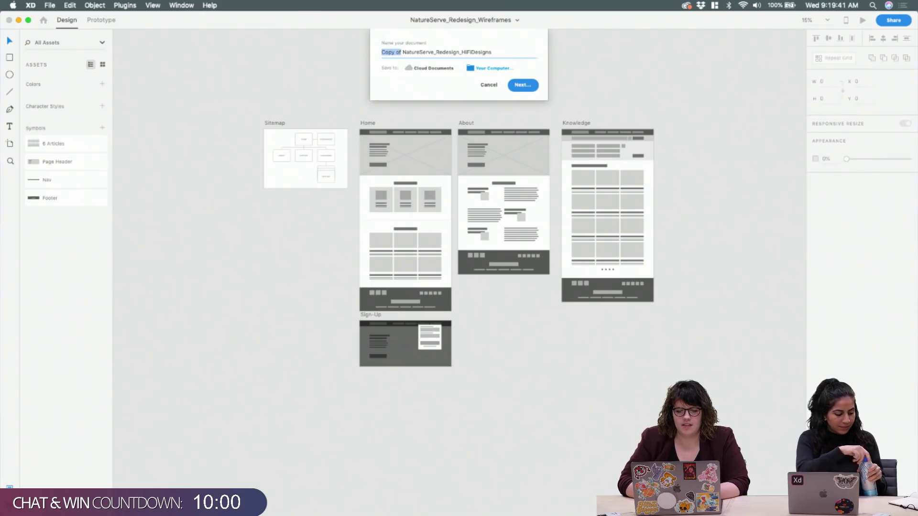
pyautogui.press('BackSpace')
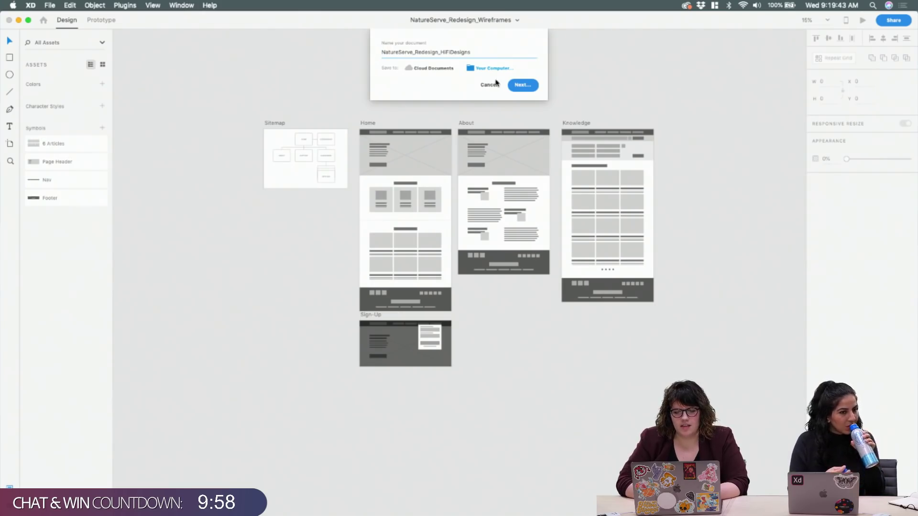
# Save the copy to Your Computer in the AdobeLive folder
pyautogui.click(496, 71)
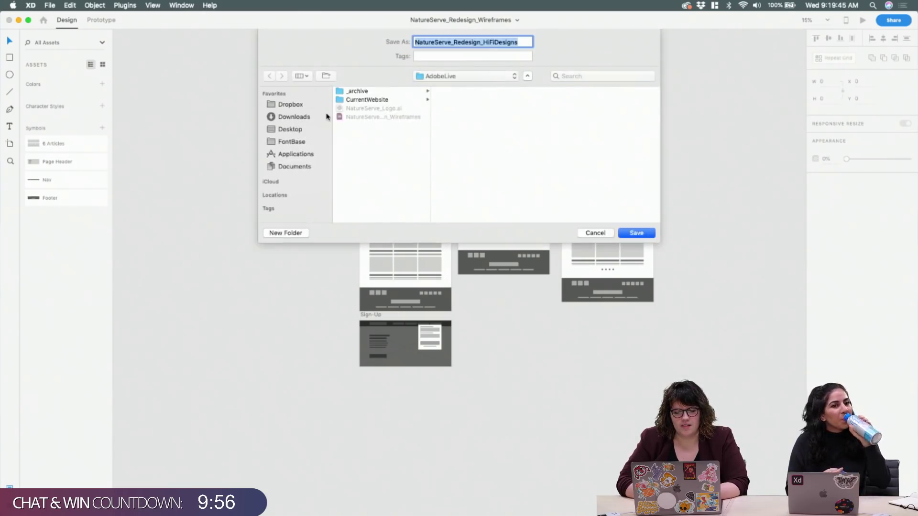
pyautogui.click(301, 108)
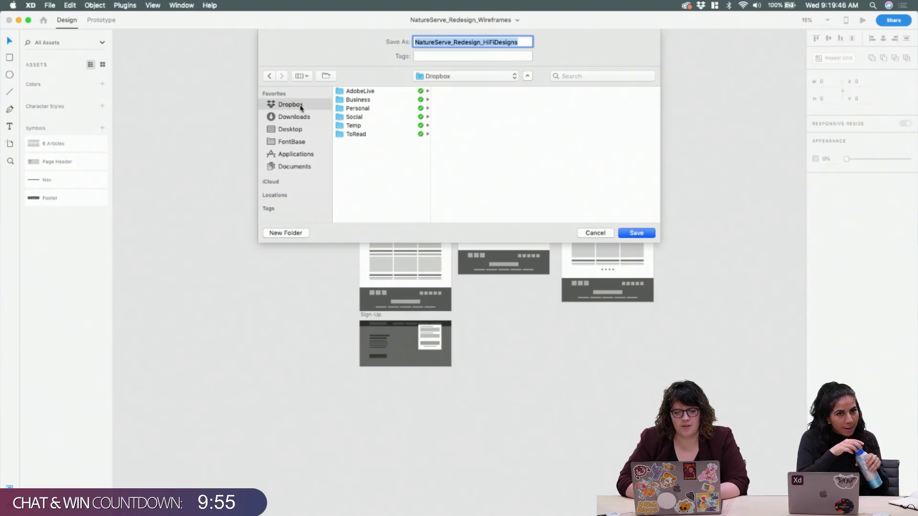
pyautogui.click(270, 75)
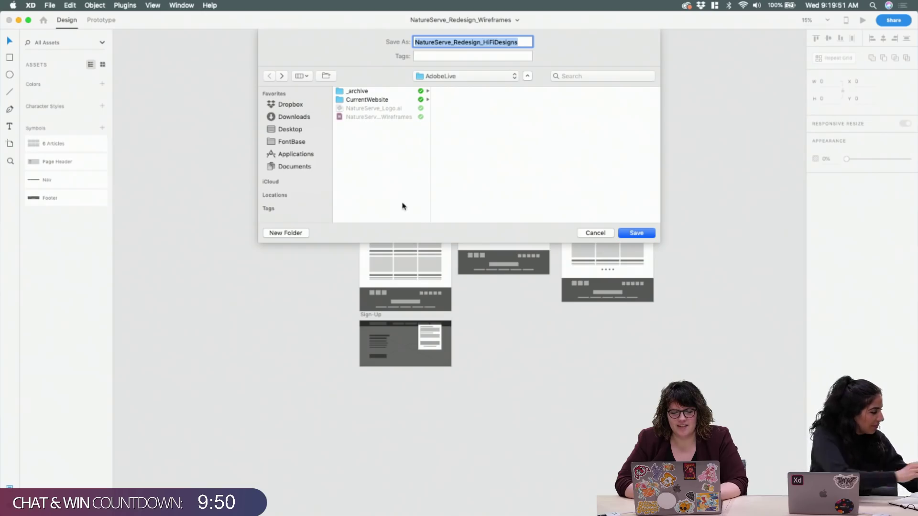
pyautogui.click(632, 233)
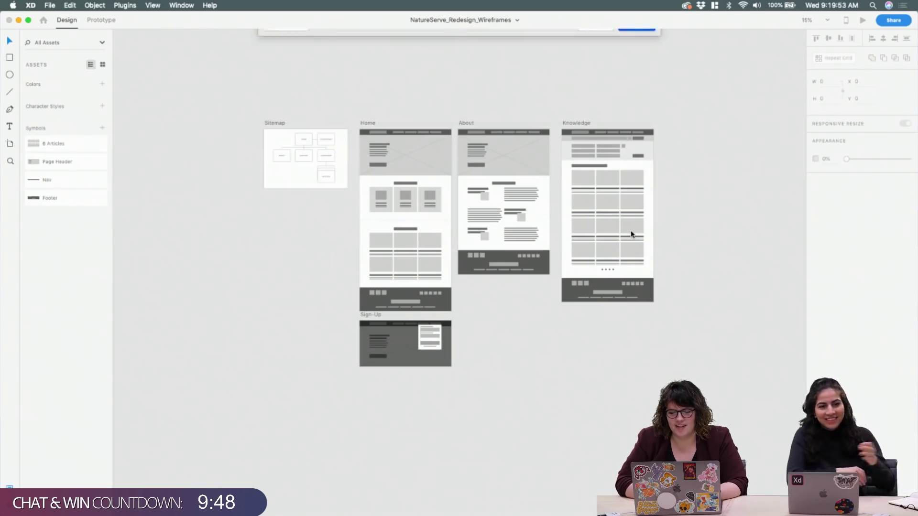
# Switch to Chrome from the Dock
pyautogui.scroll(5, 476, 382)
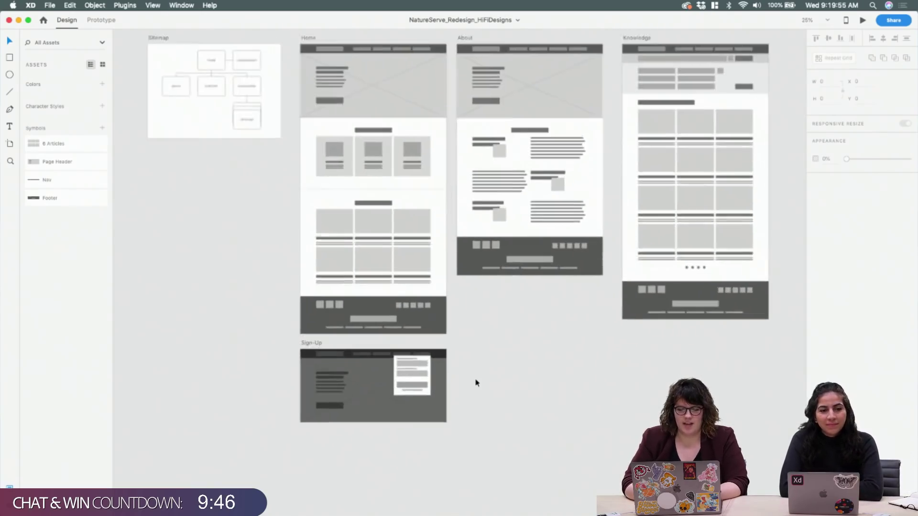
pyautogui.scroll(4, 476, 382)
pyautogui.hscroll(-2, 476, 383)
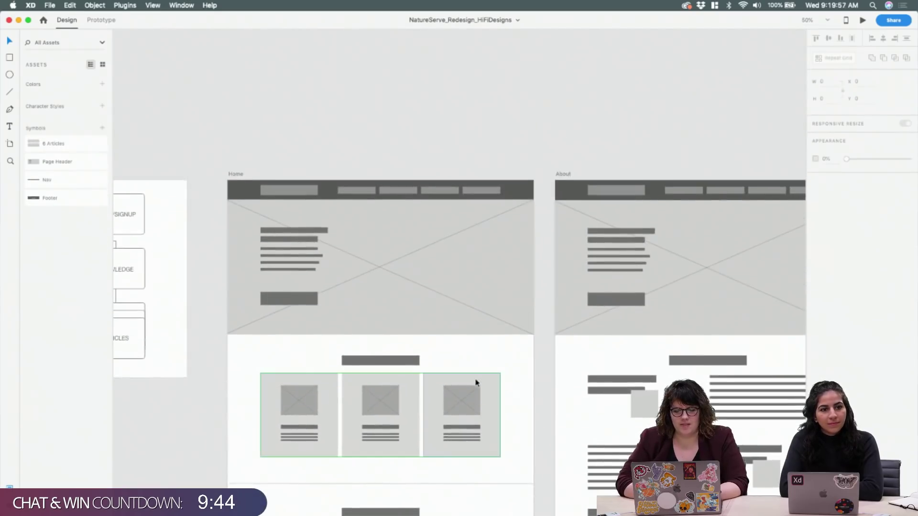
pyautogui.moveTo(371, 502)
pyautogui.click(405, 497)
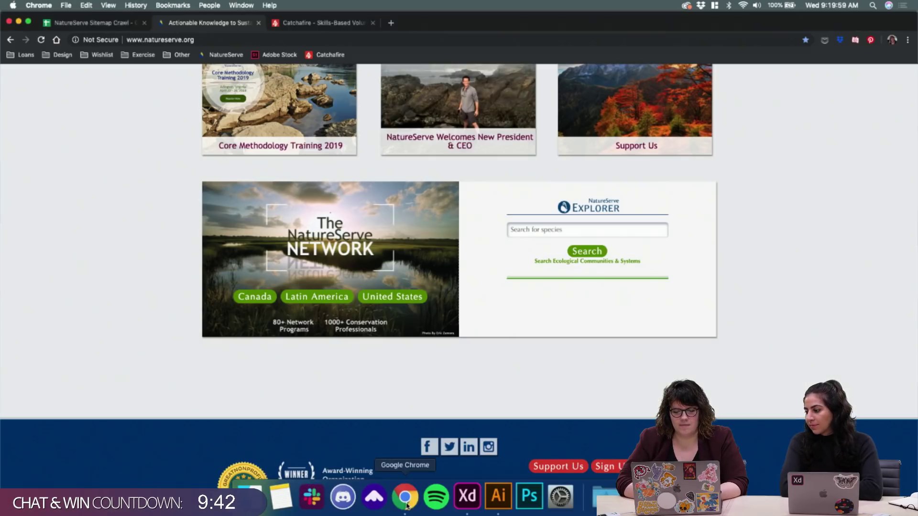
# Open Adobe Stock in a new tab and submit the Adobe ID email to sign in
pyautogui.click(391, 25)
pyautogui.click(260, 56)
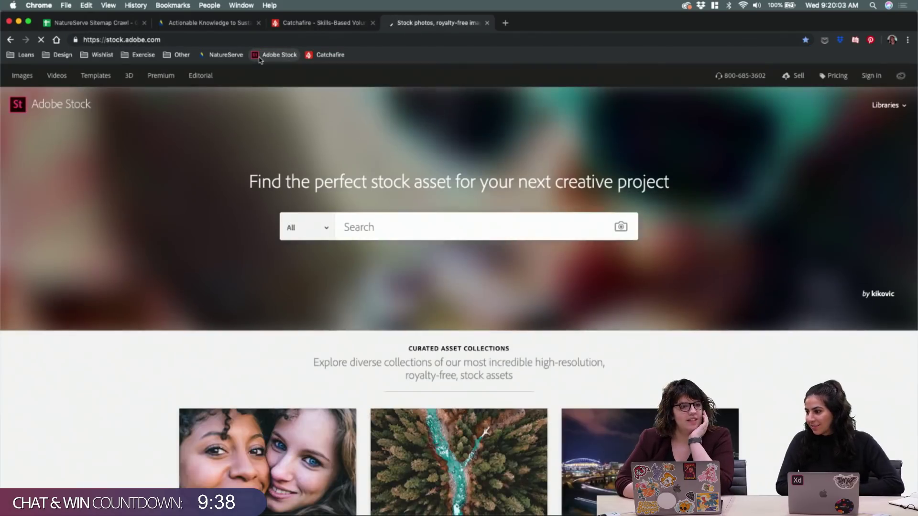
pyautogui.click(873, 77)
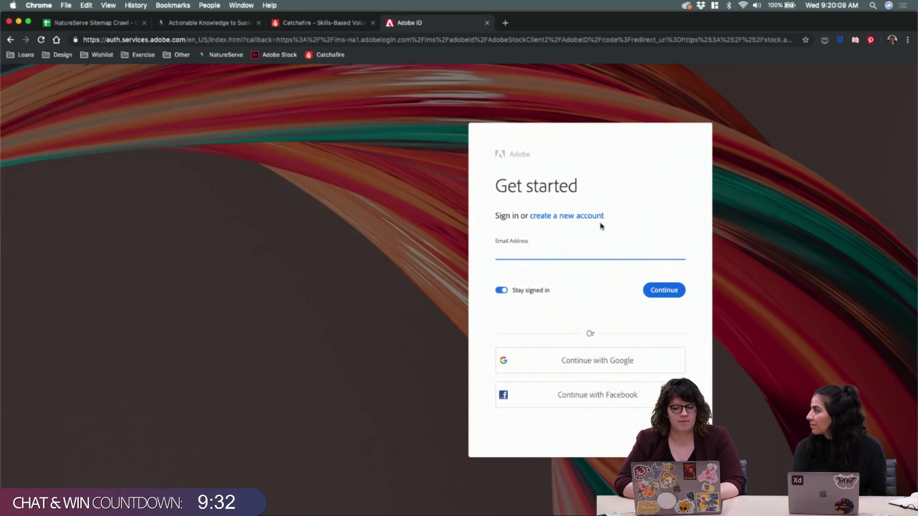
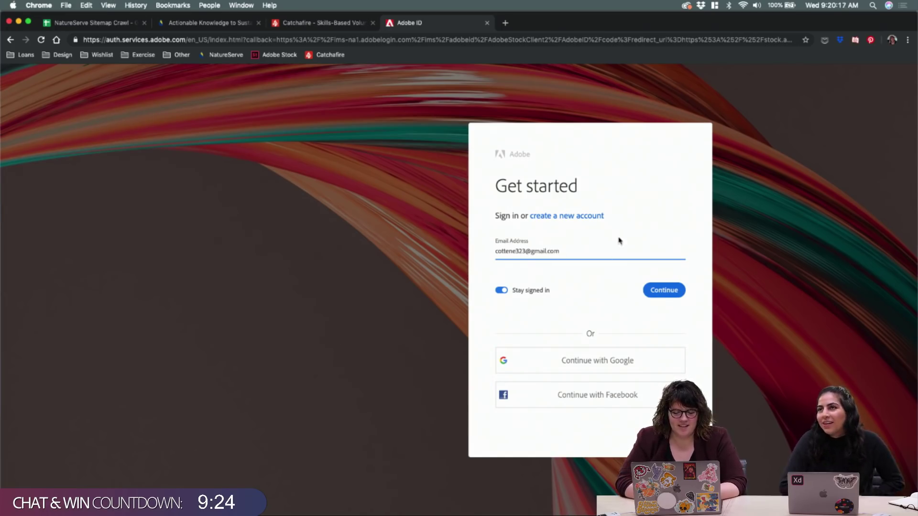
pyautogui.click(658, 291)
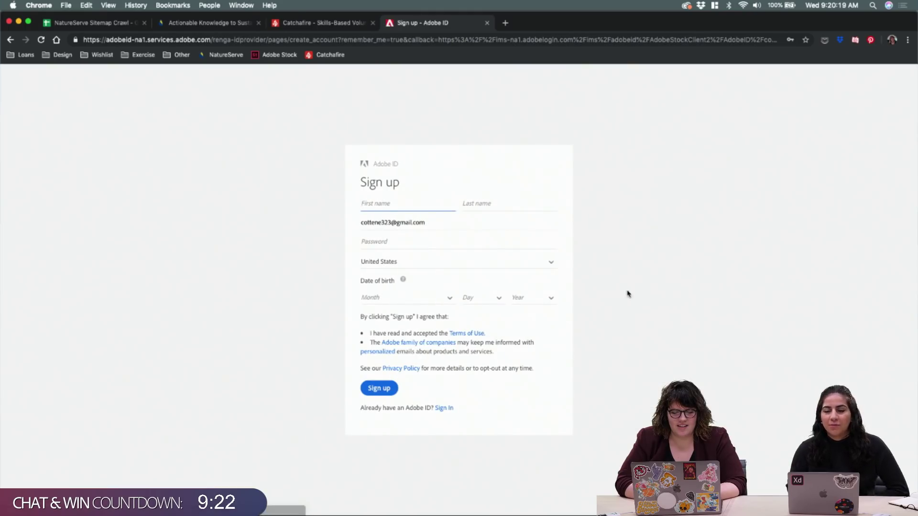
# Return to the Stock home page, reload it signed in, and close the Creative Cloud tab
pyautogui.click(10, 40)
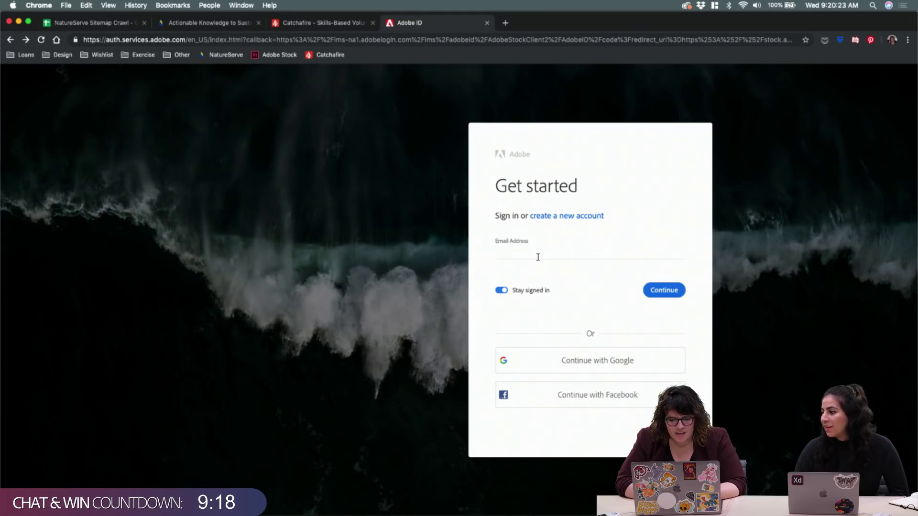
pyautogui.click(537, 257)
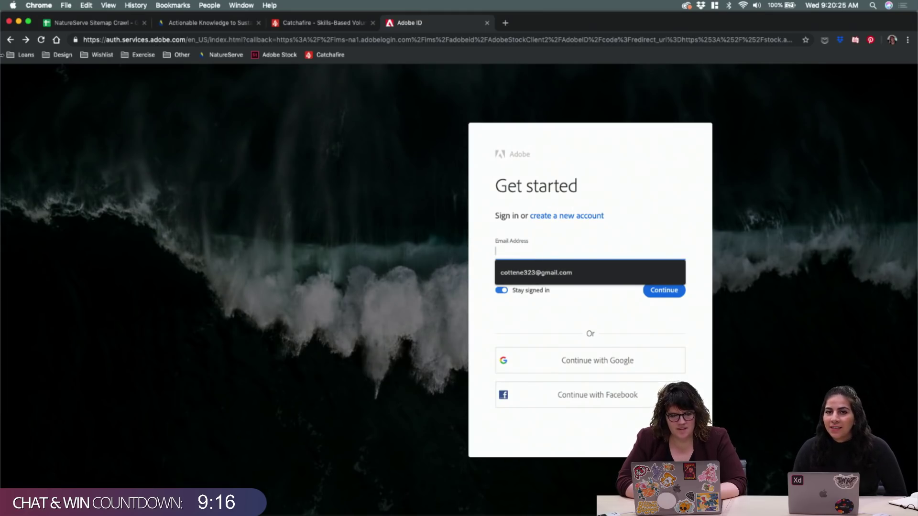
pyautogui.click(10, 40)
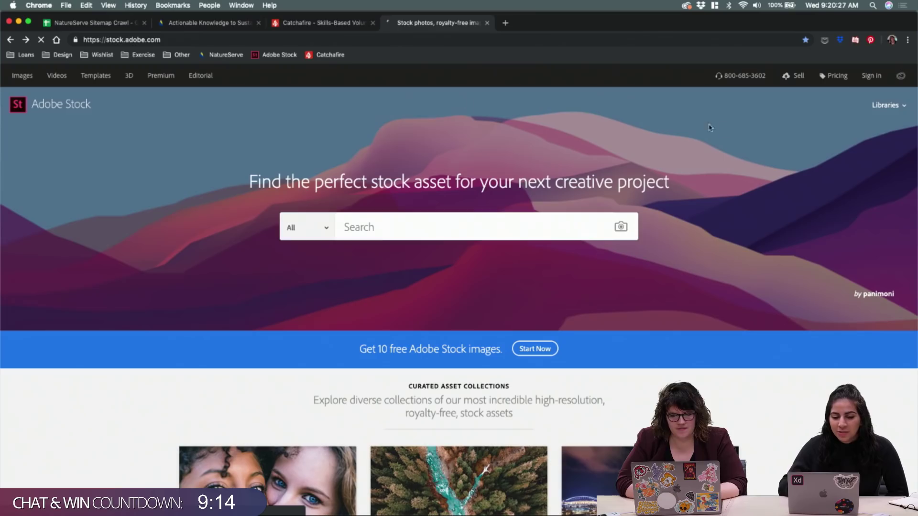
pyautogui.click(900, 76)
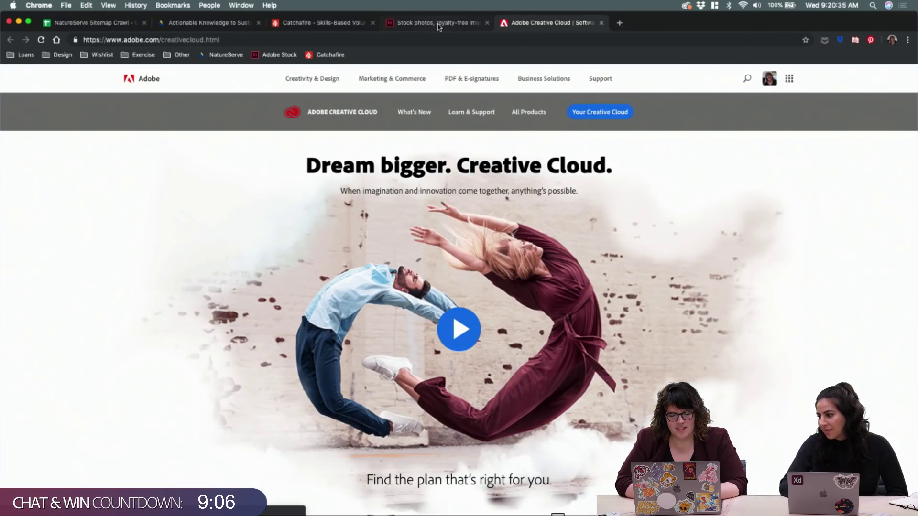
pyautogui.click(438, 24)
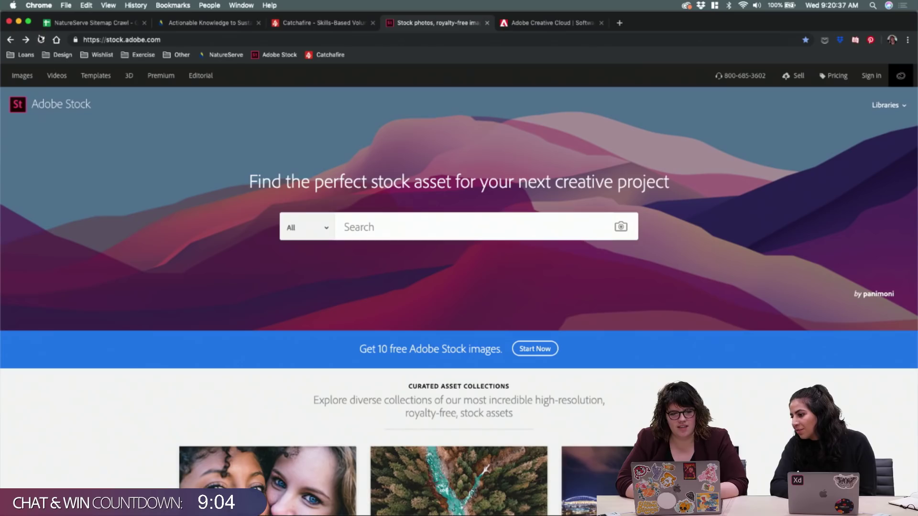
pyautogui.click(41, 40)
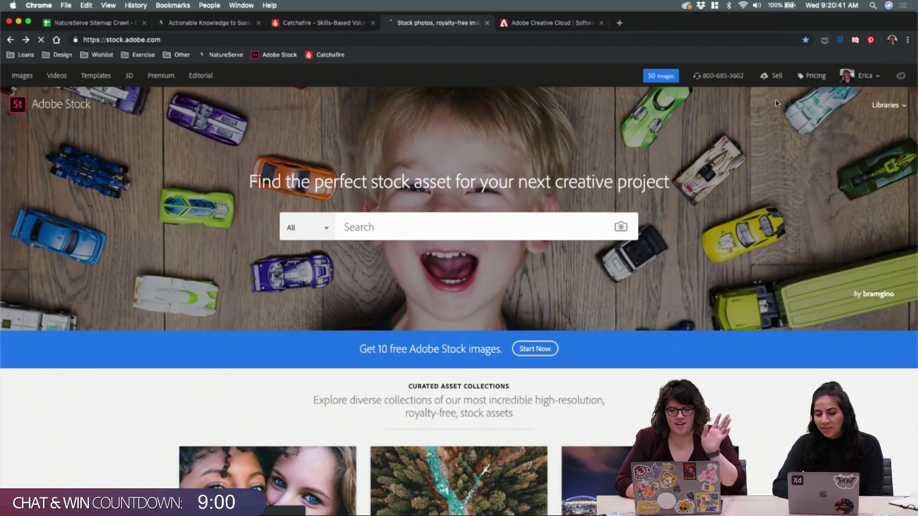
pyautogui.click(601, 22)
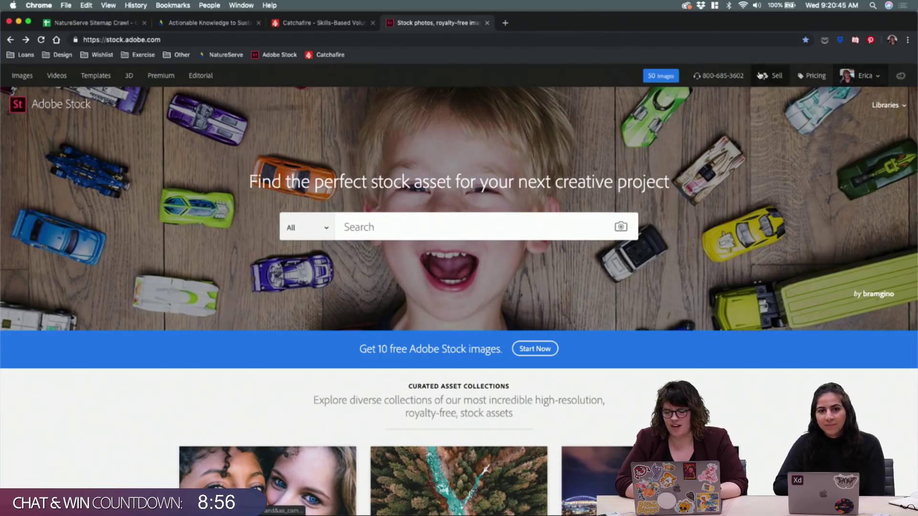
pyautogui.click(413, 231)
# Search Adobe Stock for 'nature' and scroll through the results
pyautogui.write('nature')
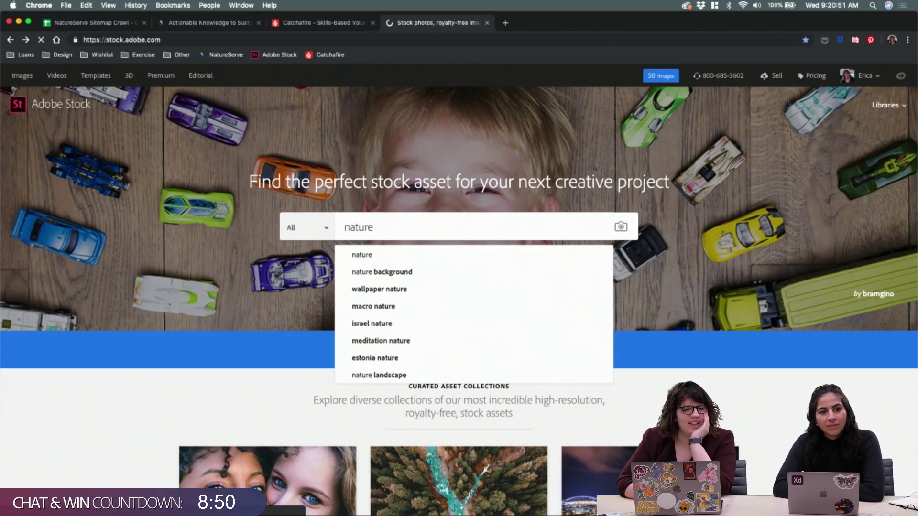
pyautogui.press('Return')
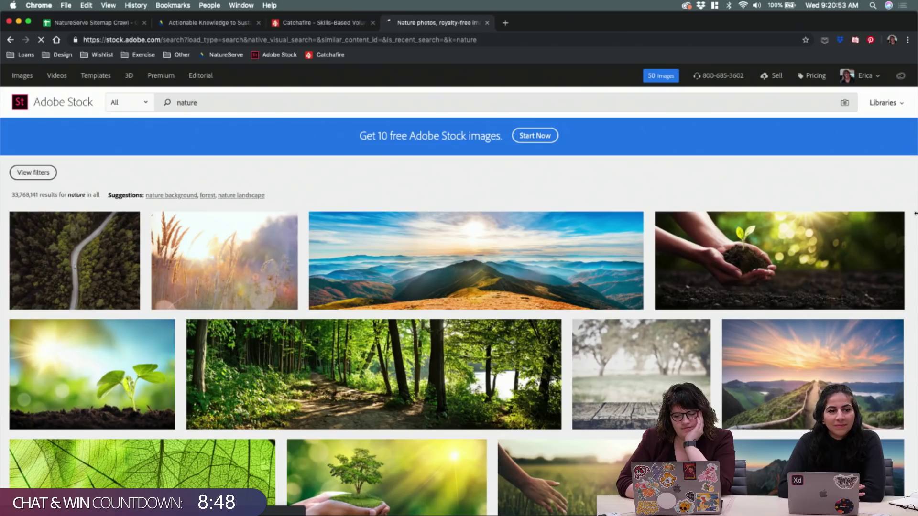
pyautogui.scroll(-5, 911, 242)
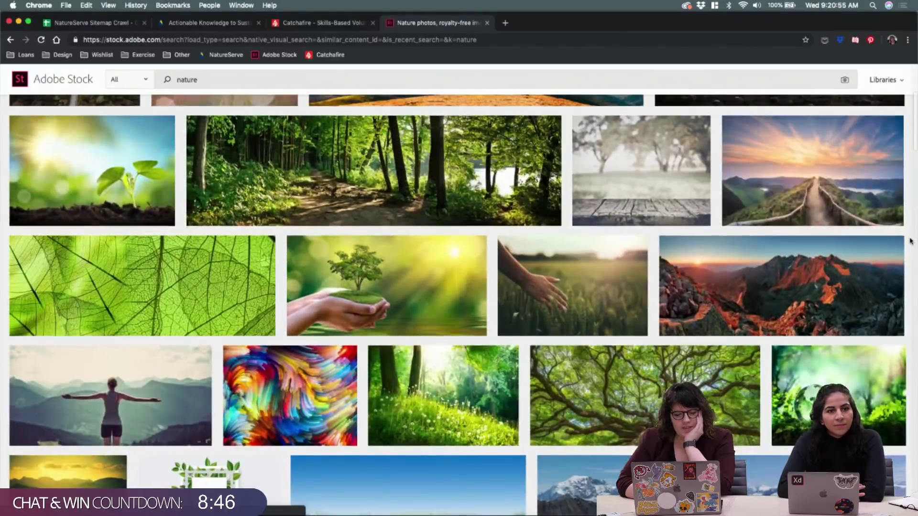
pyautogui.scroll(-4, 911, 242)
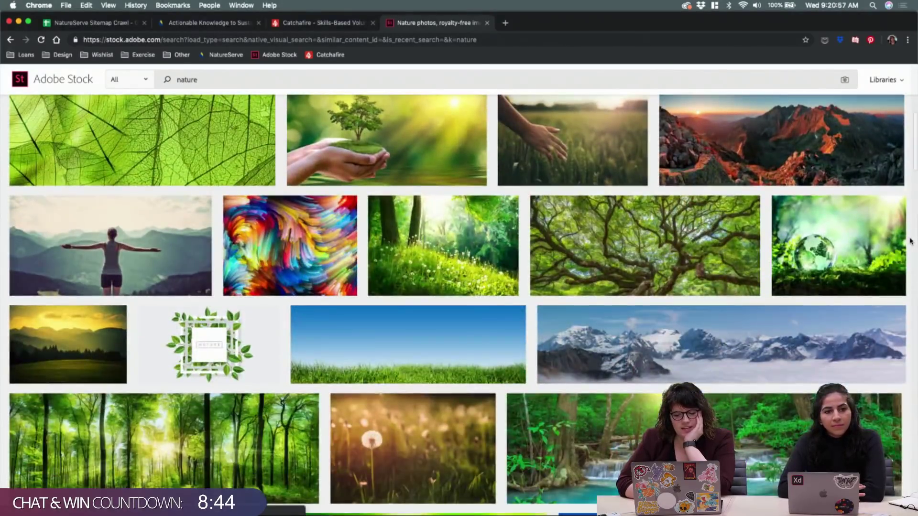
pyautogui.scroll(-1, 911, 241)
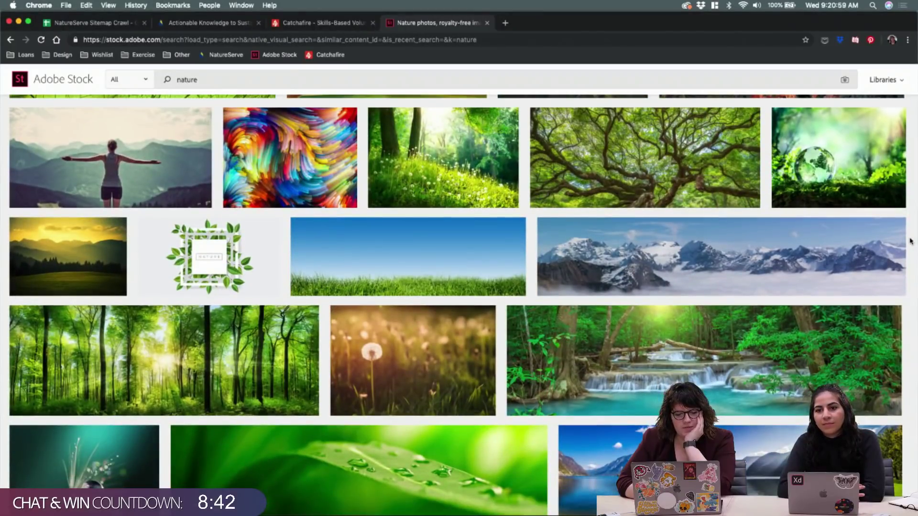
pyautogui.moveTo(354, 276)
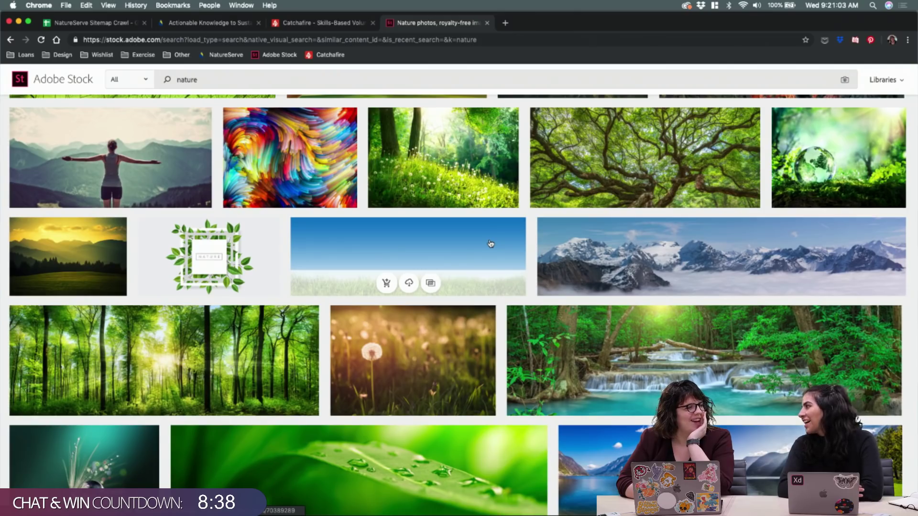
pyautogui.scroll(-3, 911, 211)
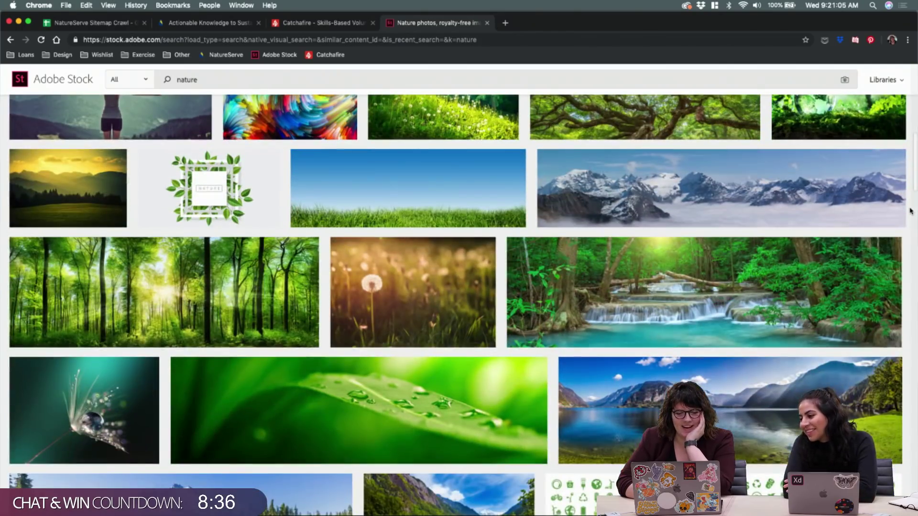
pyautogui.scroll(-3, 911, 211)
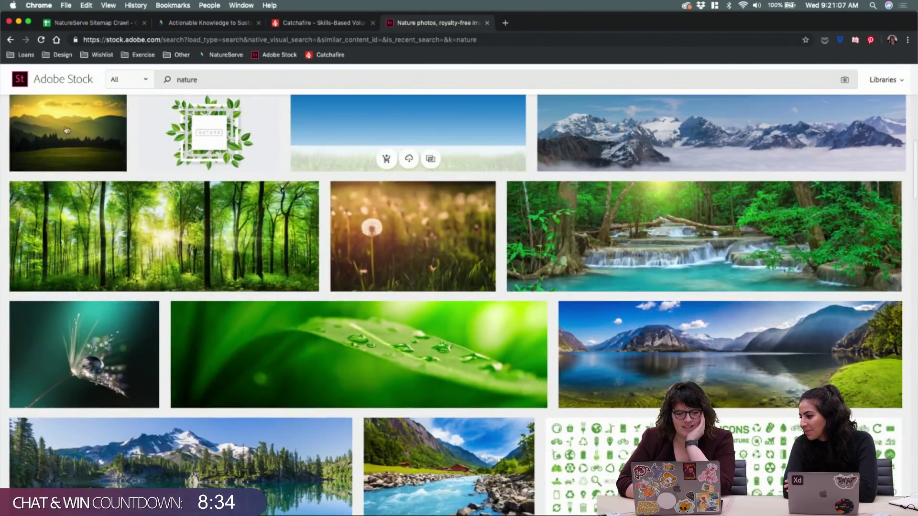
# Open the mountain landscape and volcanic mountain photos in new tabs
pyautogui.rightClick(77, 132)
pyautogui.click(90, 134)
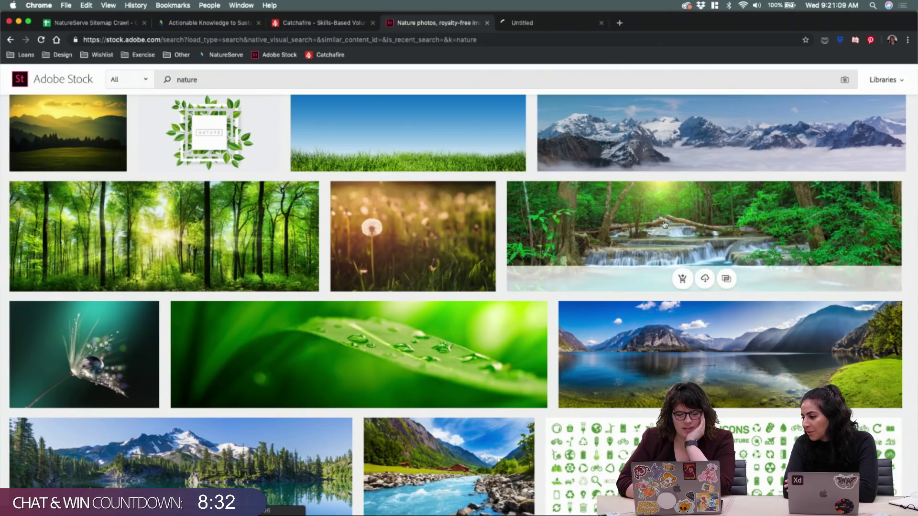
pyautogui.scroll(-8, 910, 274)
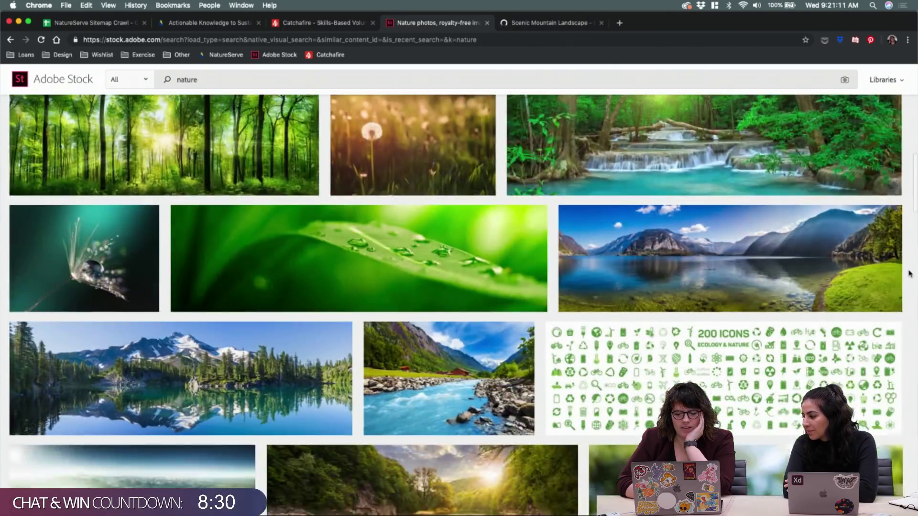
pyautogui.scroll(-2, 911, 274)
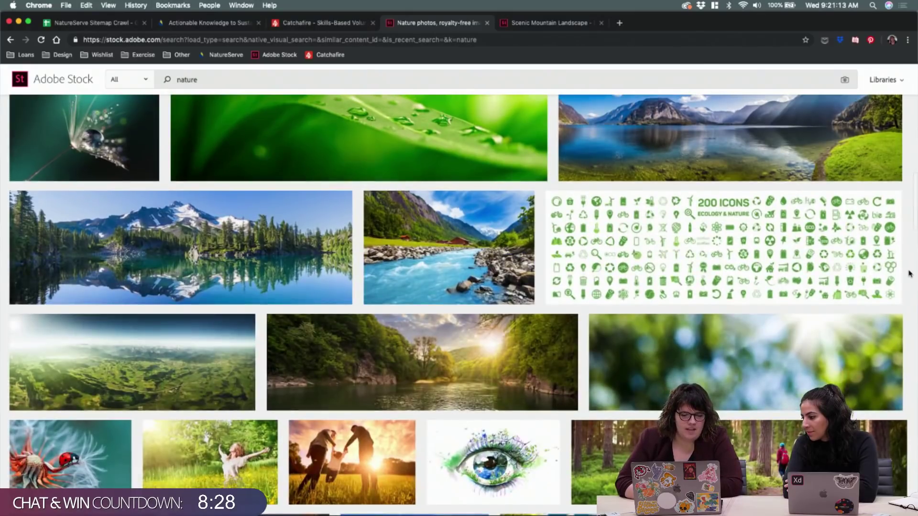
pyautogui.scroll(-3, 910, 273)
pyautogui.moveTo(396, 275)
pyautogui.rightClick(291, 168)
pyautogui.click(314, 179)
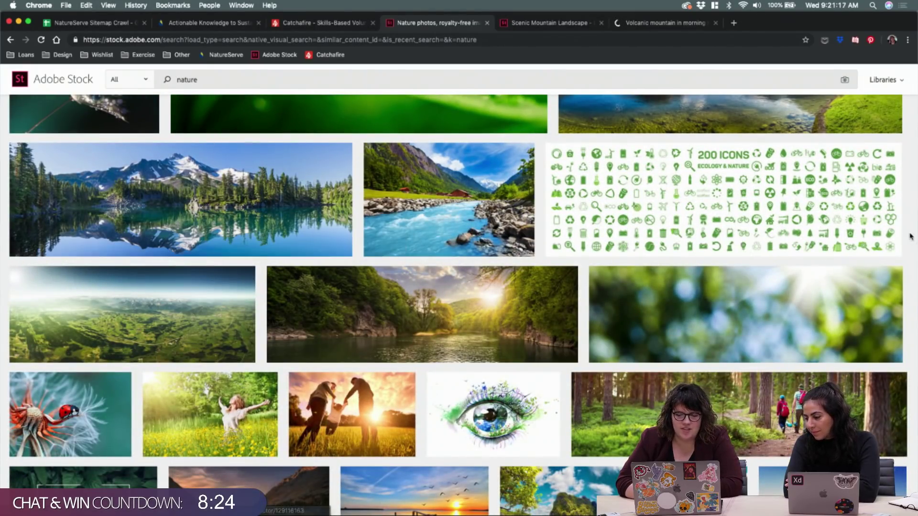
# Open the forest hikers photo in a new tab, skipping the pink-sky lake photo
pyautogui.scroll(-3, 910, 230)
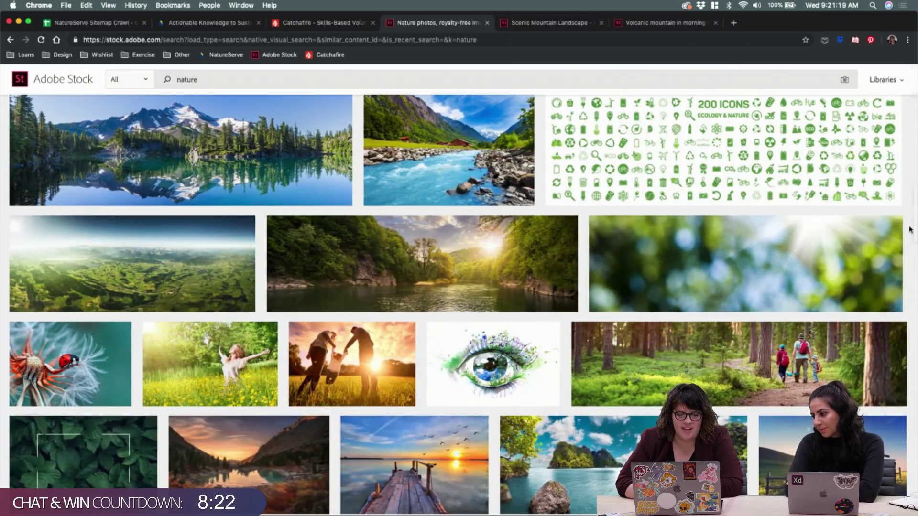
pyautogui.scroll(-2, 910, 229)
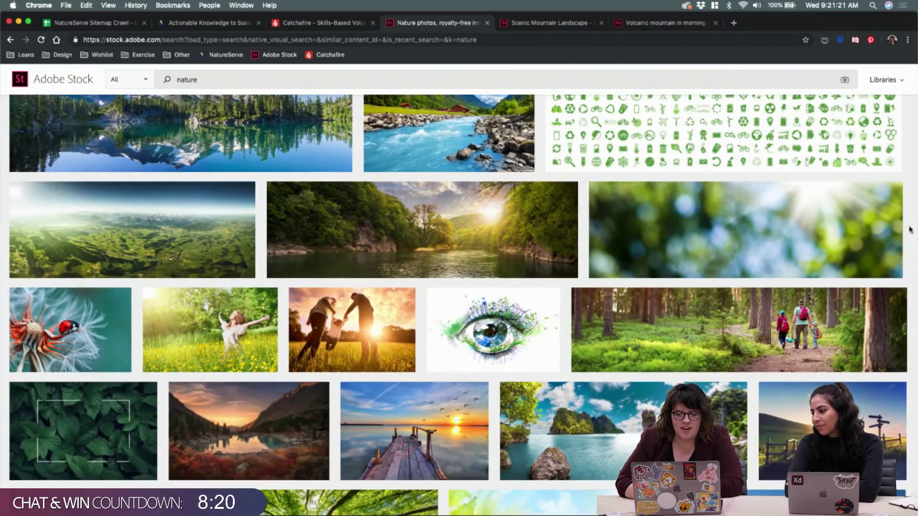
pyautogui.rightClick(824, 302)
pyautogui.click(813, 308)
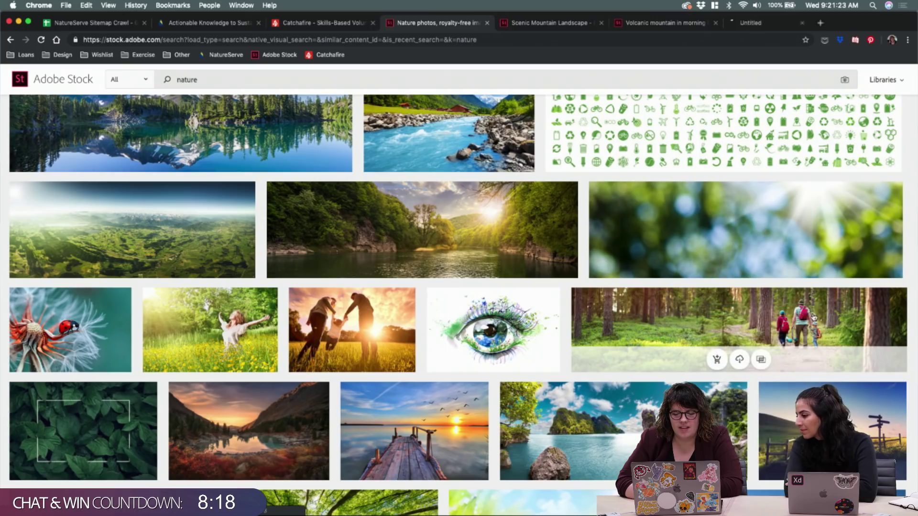
pyautogui.scroll(-2, 913, 293)
pyautogui.scroll(-5, 913, 292)
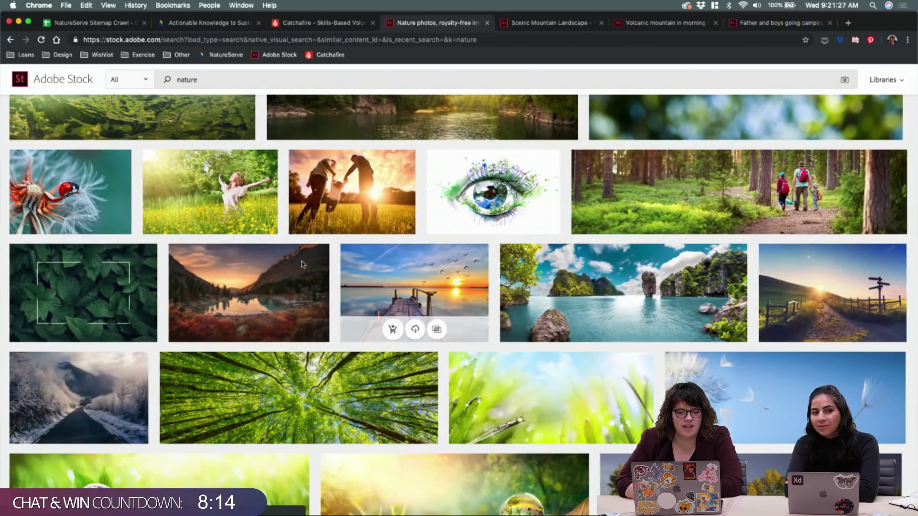
pyautogui.rightClick(276, 254)
pyautogui.press('Escape')
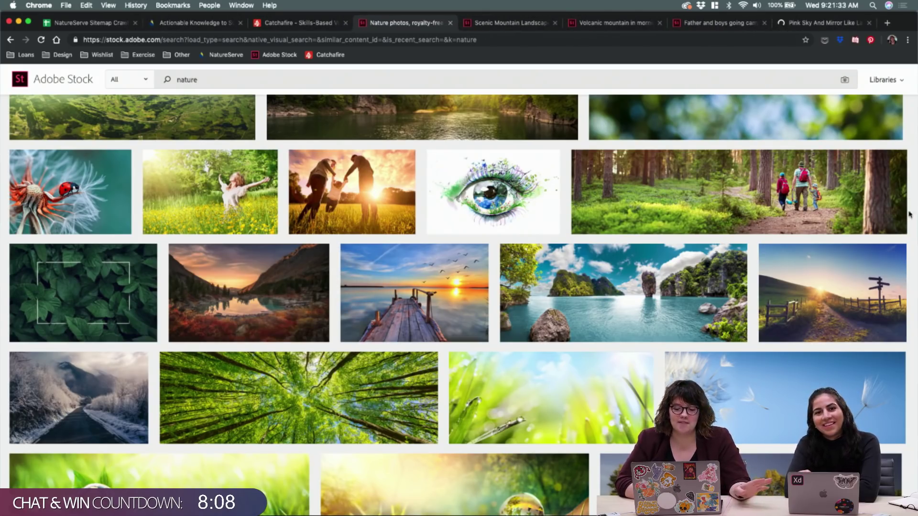
pyautogui.scroll(-3, 909, 244)
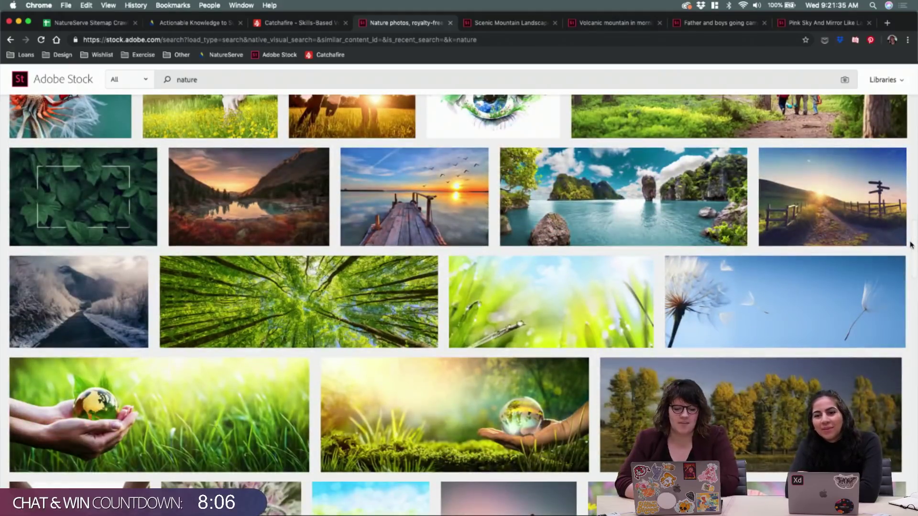
pyautogui.scroll(-4, 910, 244)
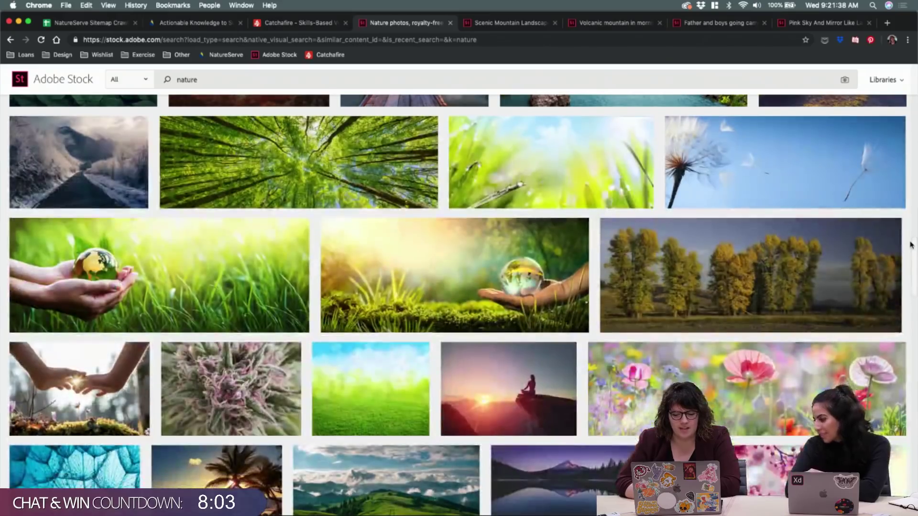
# Open the autumn trees photo in a new tab, then view the Scenic Mountain Landscape tab
pyautogui.rightClick(687, 269)
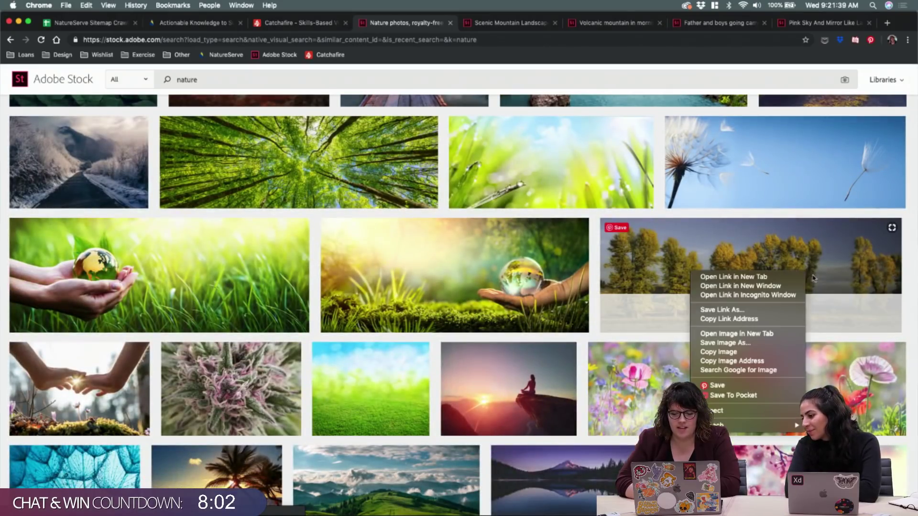
pyautogui.click(707, 278)
pyautogui.scroll(-5, 911, 282)
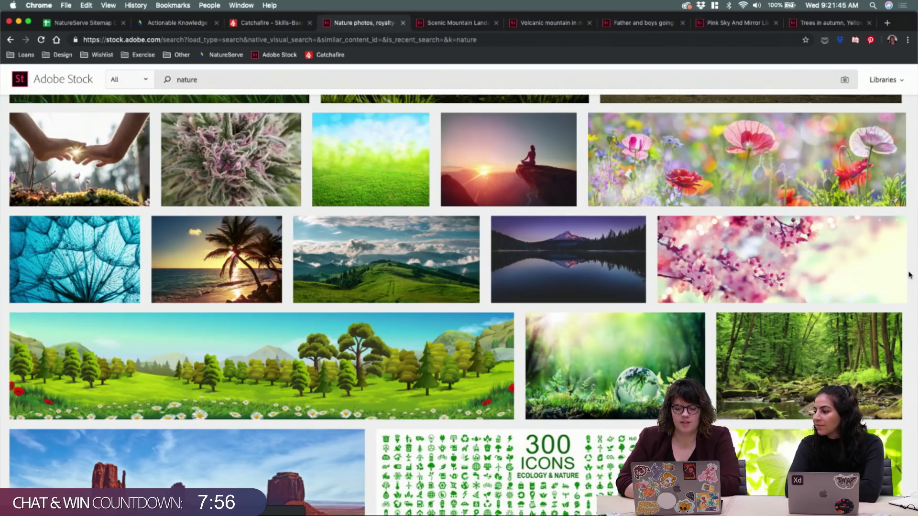
pyautogui.scroll(-5, 910, 275)
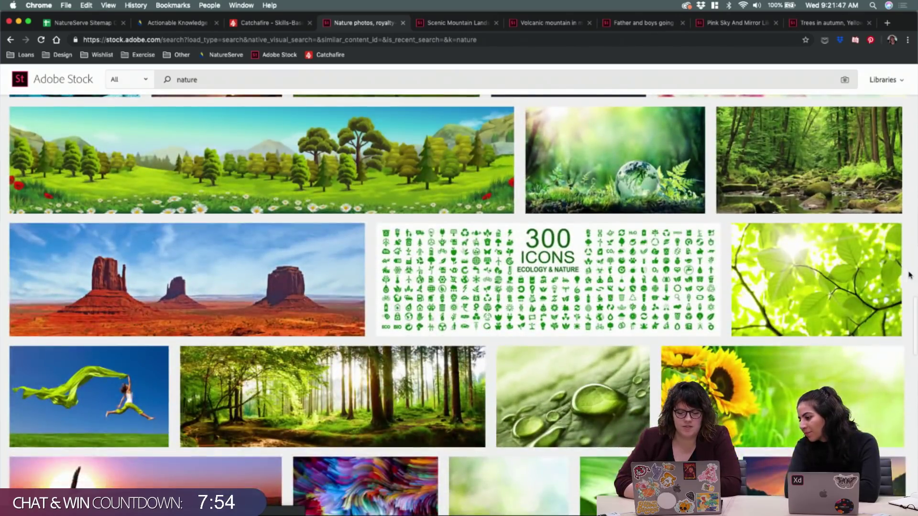
pyautogui.scroll(-4, 910, 275)
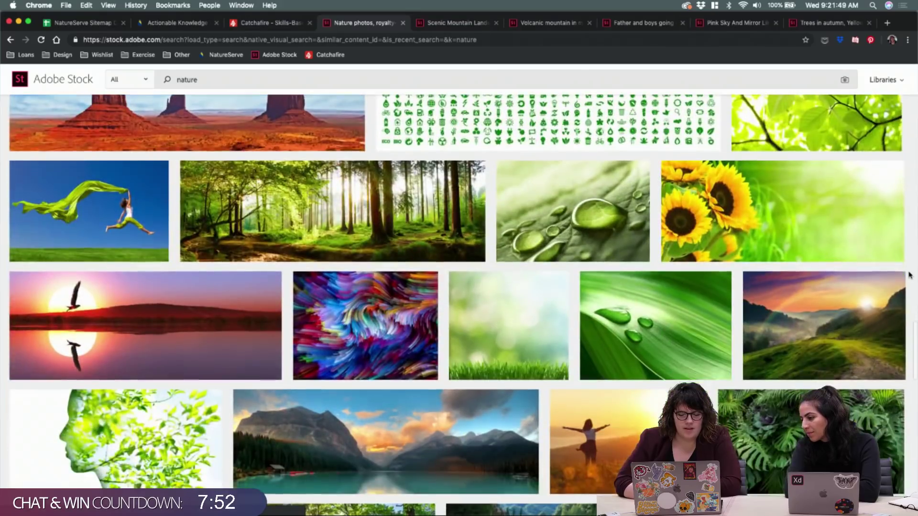
pyautogui.scroll(-5, 910, 275)
pyautogui.scroll(2, 910, 275)
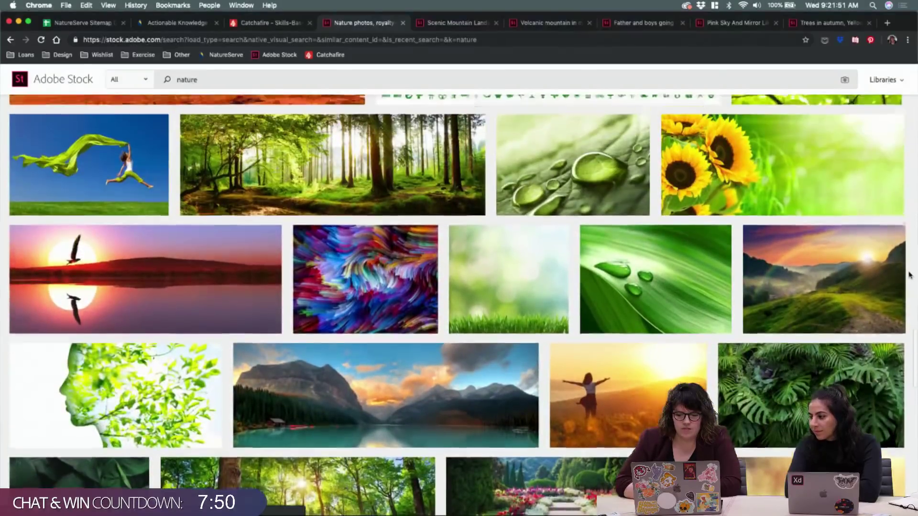
pyautogui.scroll(-5, 910, 275)
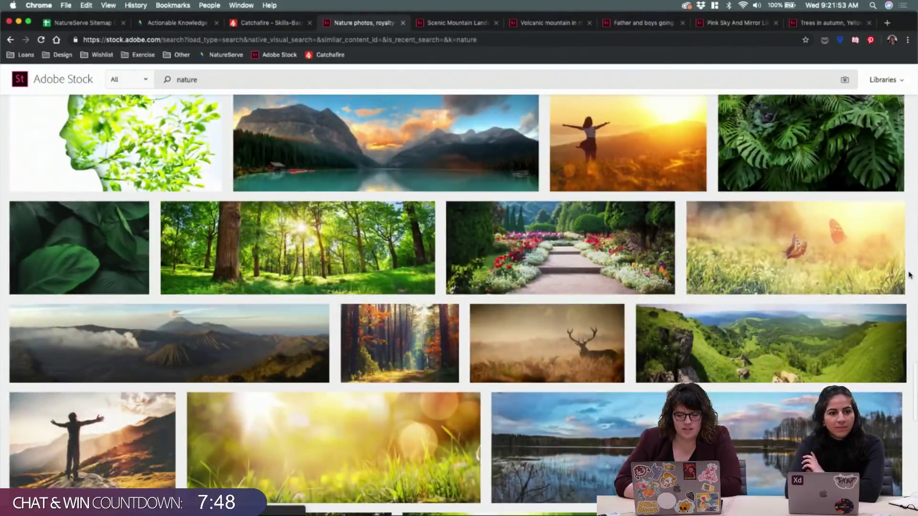
pyautogui.scroll(-2, 910, 275)
pyautogui.scroll(-2, 910, 275)
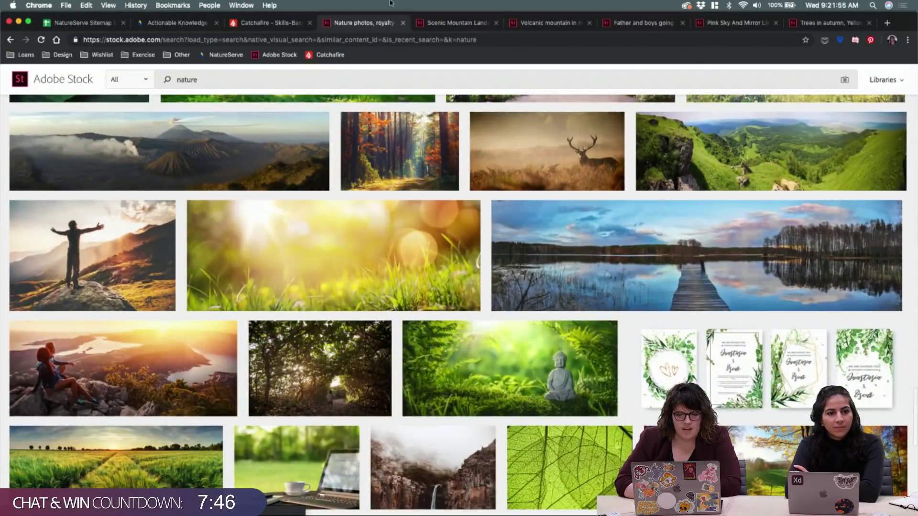
pyautogui.click(452, 28)
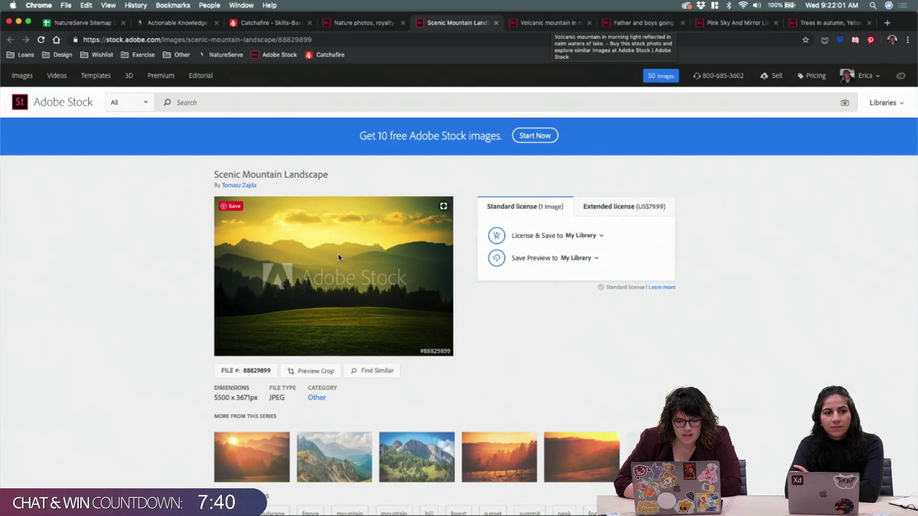
# Toggle the crop preview on the Scenic Mountain photo and check the Volcanic mountain tab
pyautogui.click(311, 372)
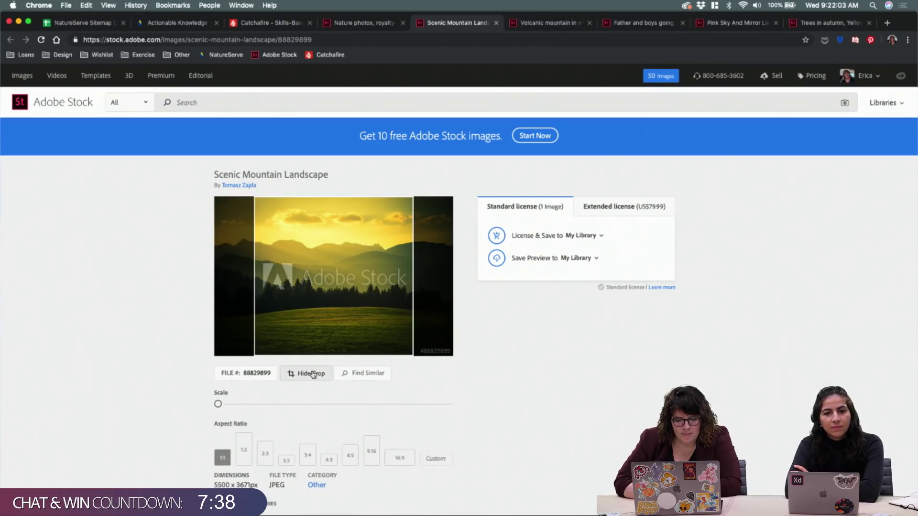
pyautogui.click(313, 374)
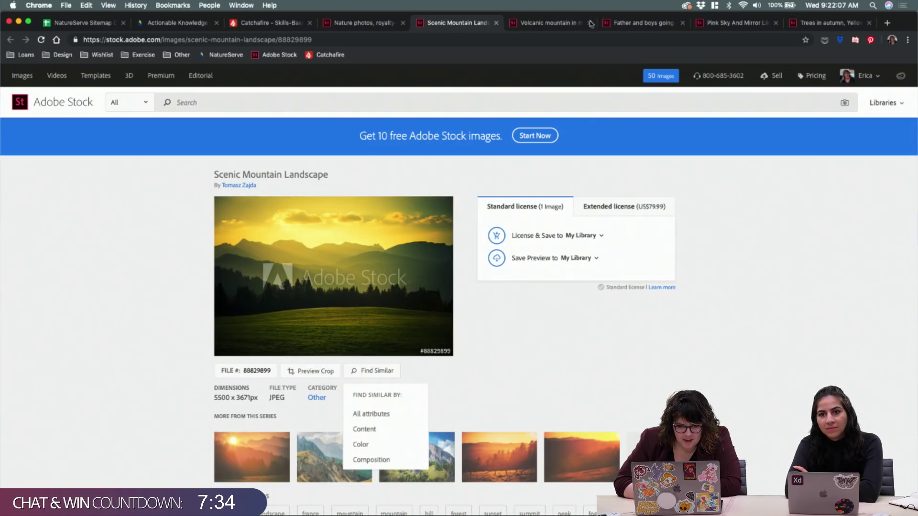
pyautogui.click(538, 26)
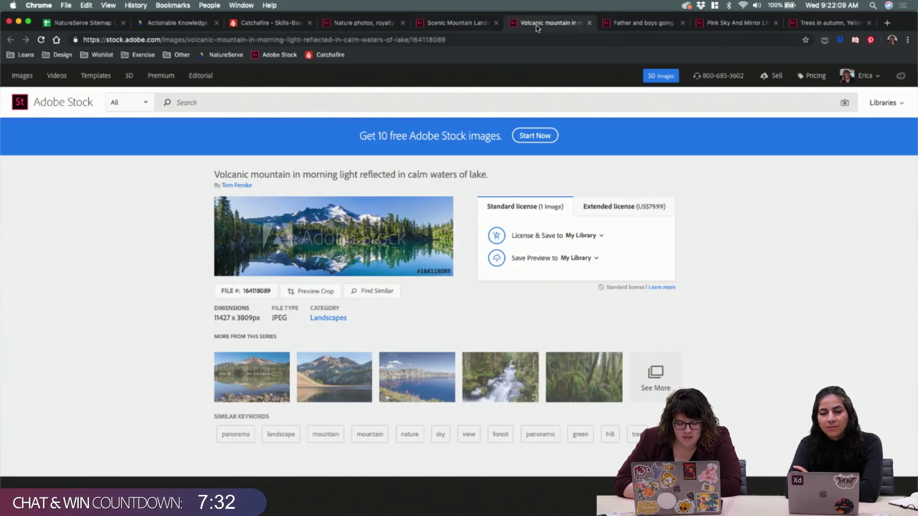
# License the father-and-boys camping photo and save it to My Library
pyautogui.click(629, 27)
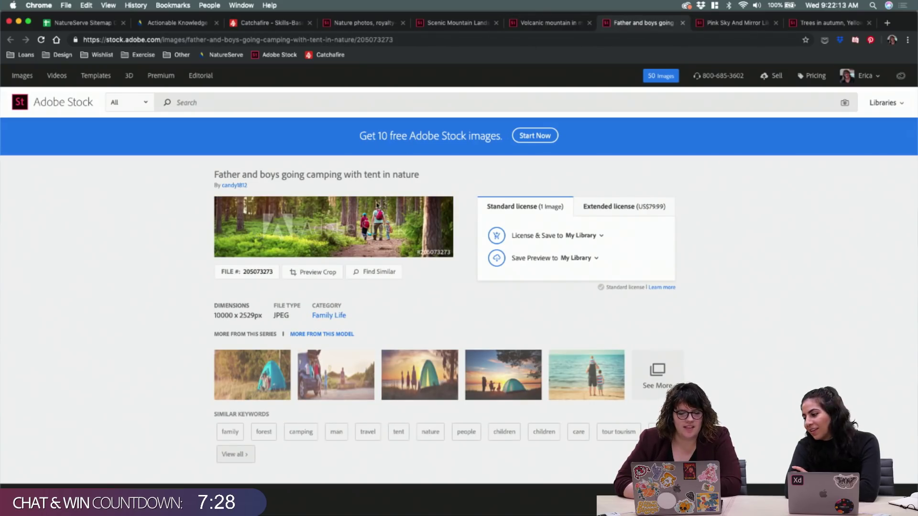
pyautogui.click(497, 236)
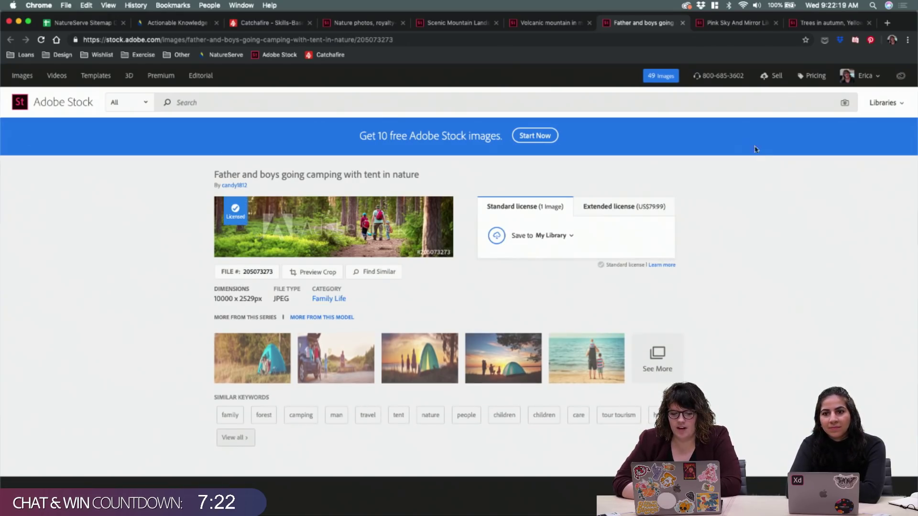
pyautogui.click(467, 497)
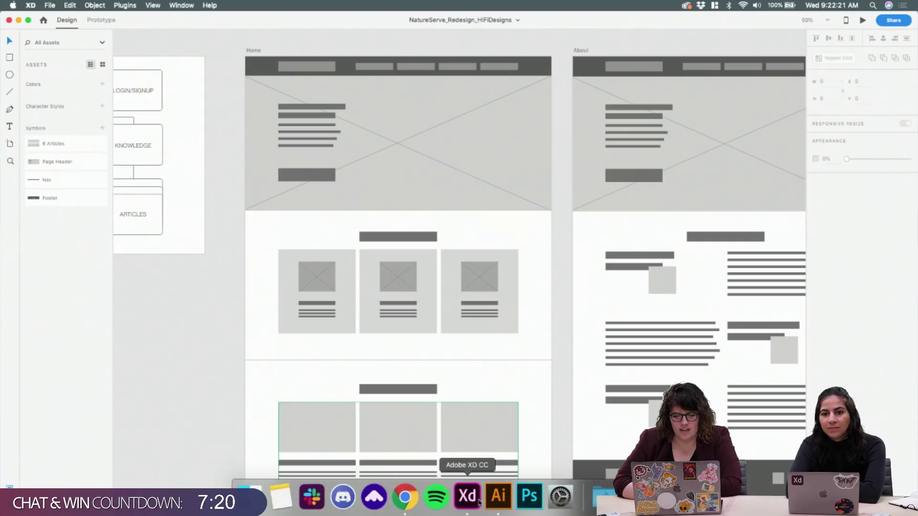
# Show the Creative Cloud Libraries panel using File > Open CC Libraries
pyautogui.click(153, 5)
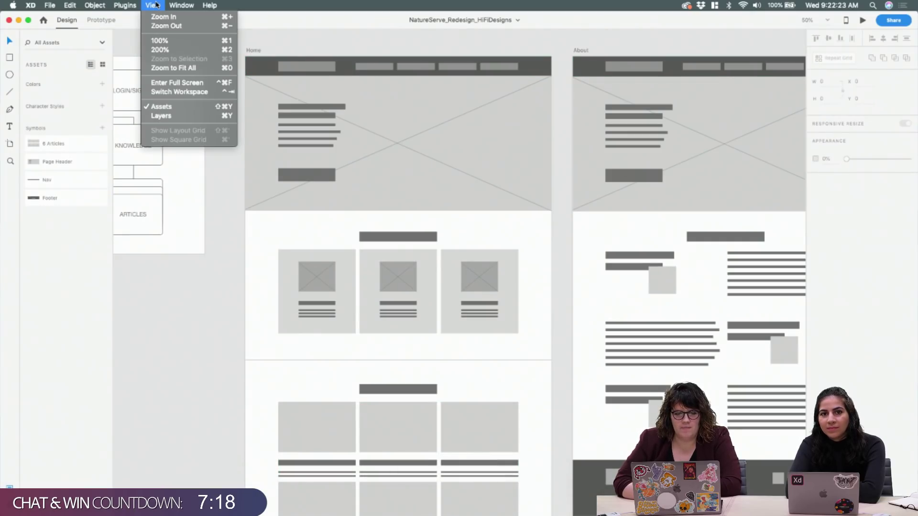
pyautogui.click(156, 5)
pyautogui.click(181, 5)
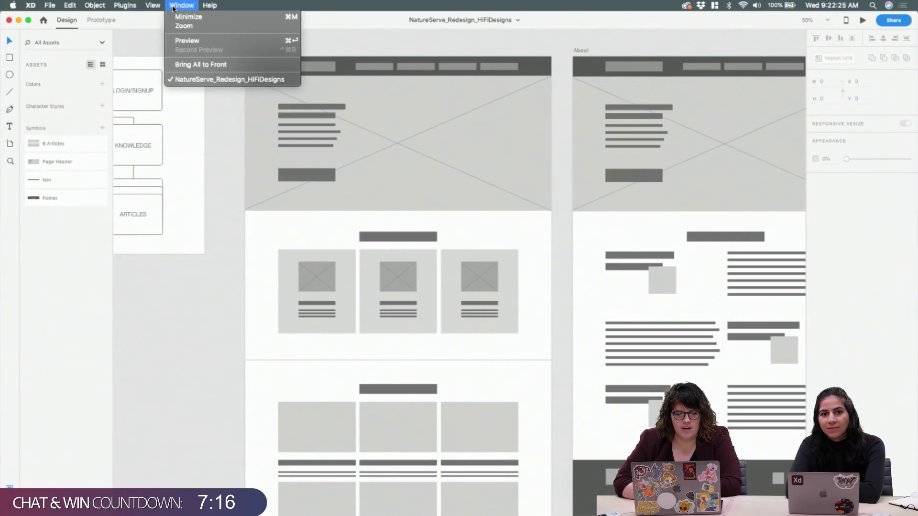
pyautogui.click(158, 6)
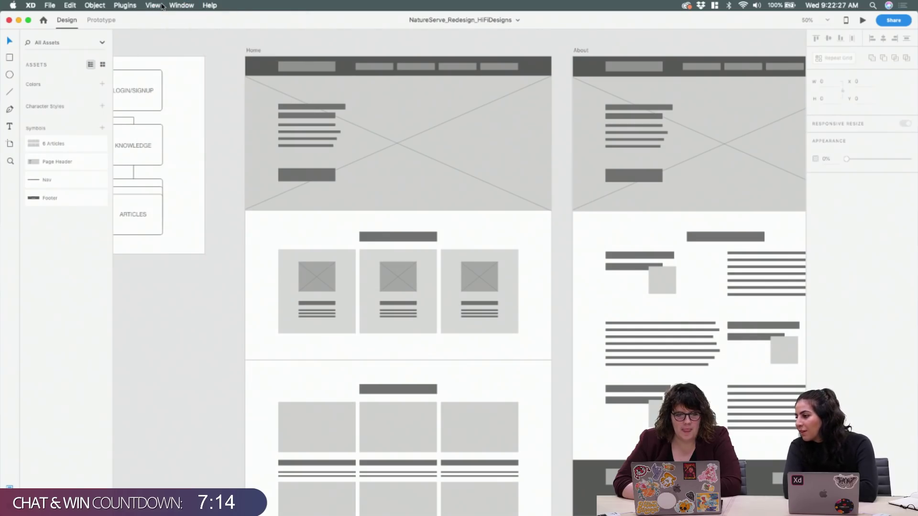
pyautogui.click(49, 6)
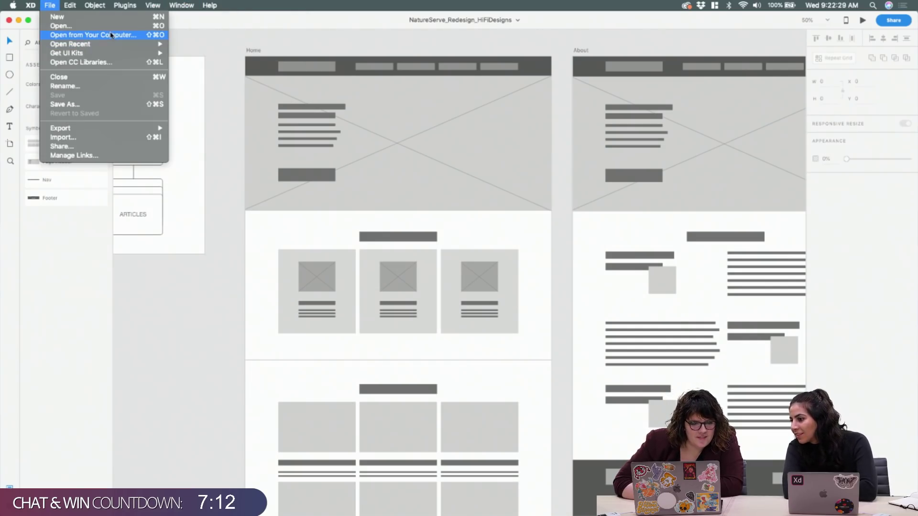
pyautogui.click(97, 62)
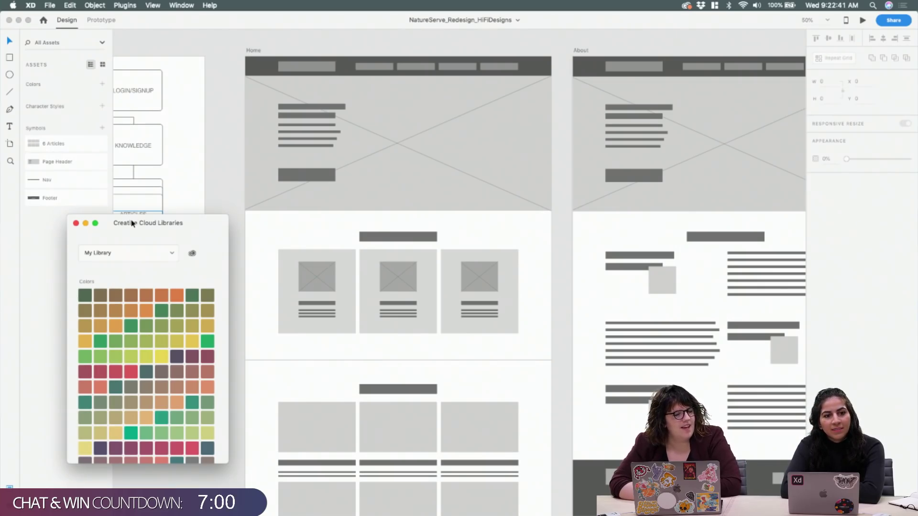
# Move the libraries panel higher and cycle through the libraries in the My Library dropdown
pyautogui.moveTo(124, 223); pyautogui.dragTo(122, 130)
pyautogui.click(162, 167)
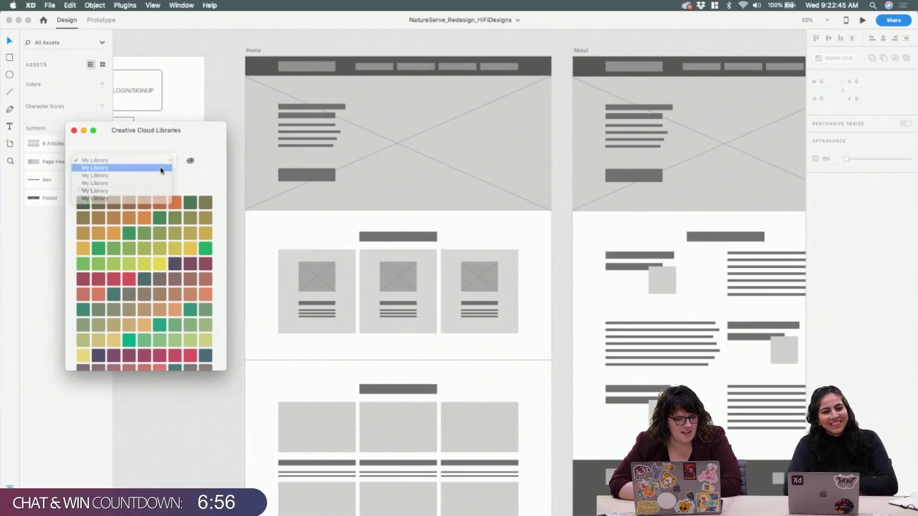
pyautogui.click(161, 169)
pyautogui.click(163, 163)
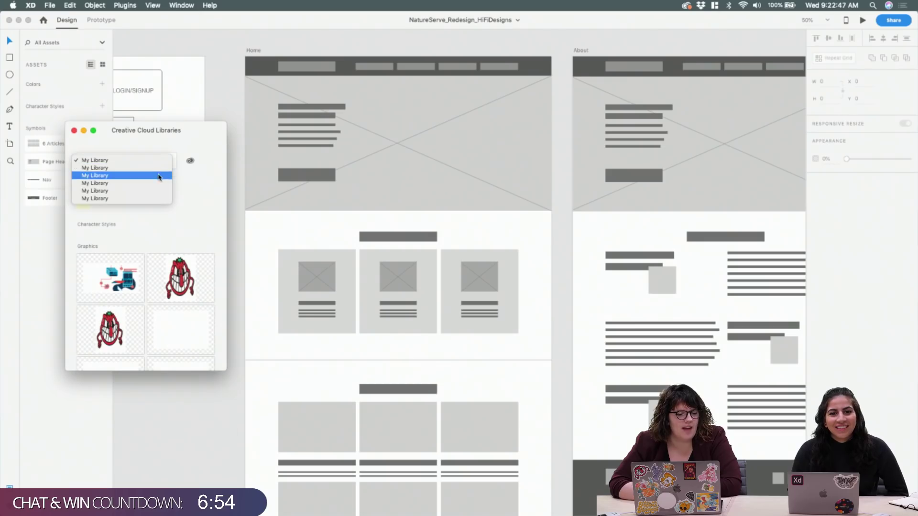
pyautogui.click(162, 175)
pyautogui.click(164, 164)
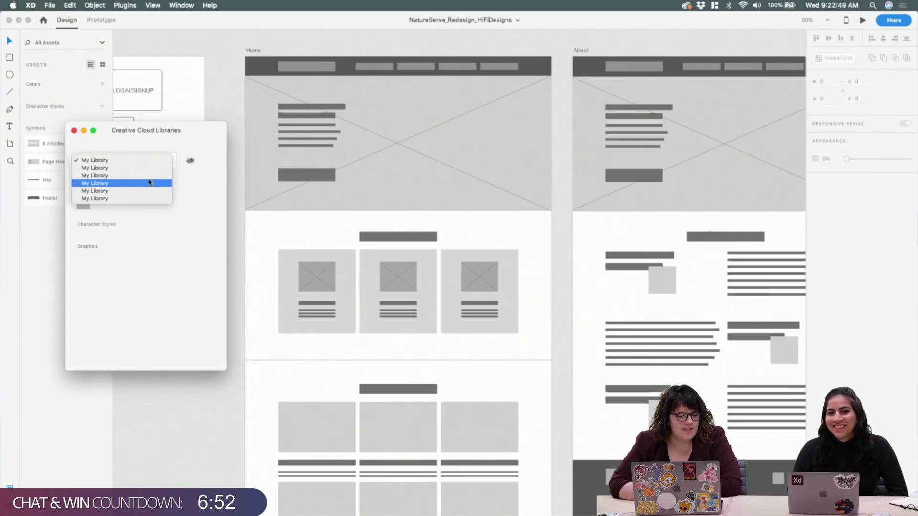
pyautogui.click(153, 183)
pyautogui.click(152, 162)
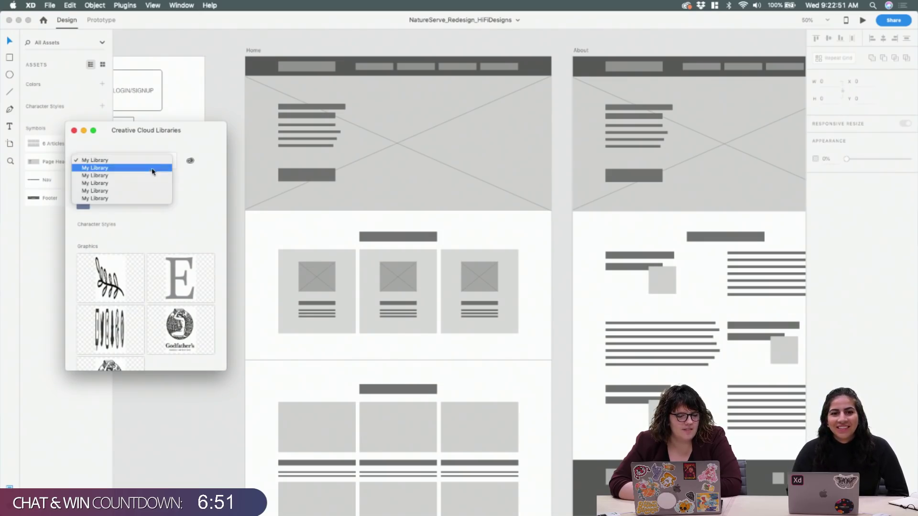
pyautogui.click(147, 191)
pyautogui.click(152, 162)
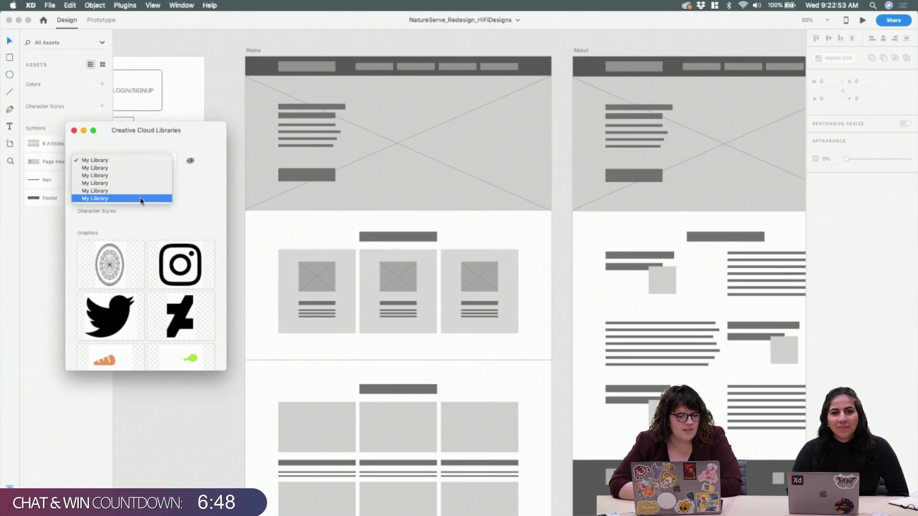
pyautogui.click(142, 199)
# Browse a few more libraries' contents, then close the Creative Cloud Libraries panel
pyautogui.scroll(-10, 159, 202)
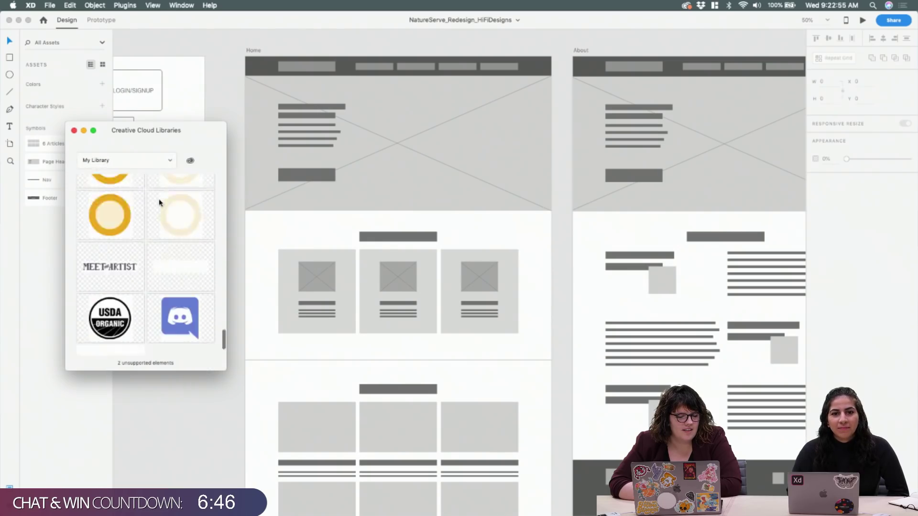
pyautogui.scroll(15, 159, 203)
pyautogui.click(122, 161)
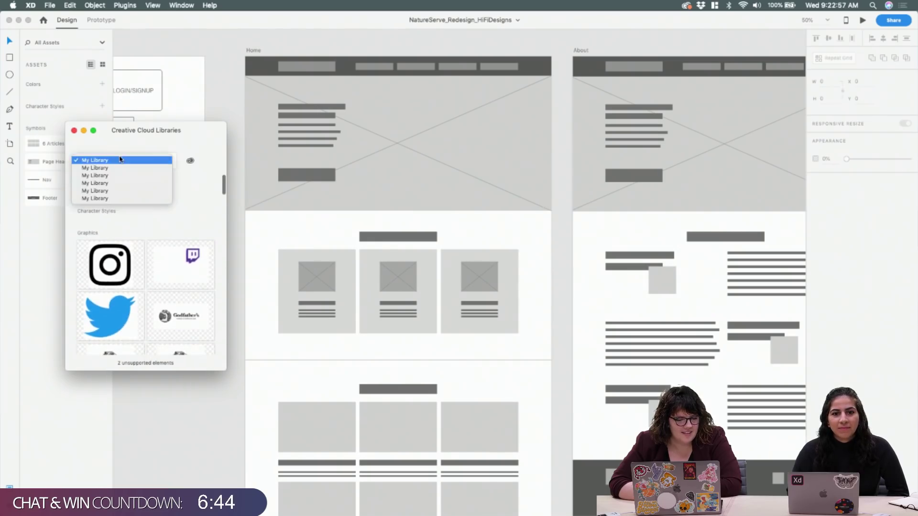
pyautogui.click(183, 176)
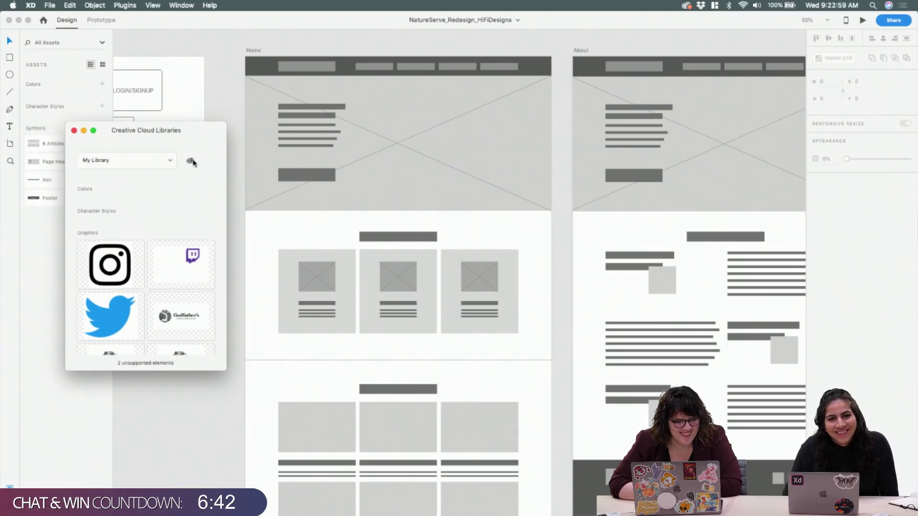
pyautogui.click(153, 162)
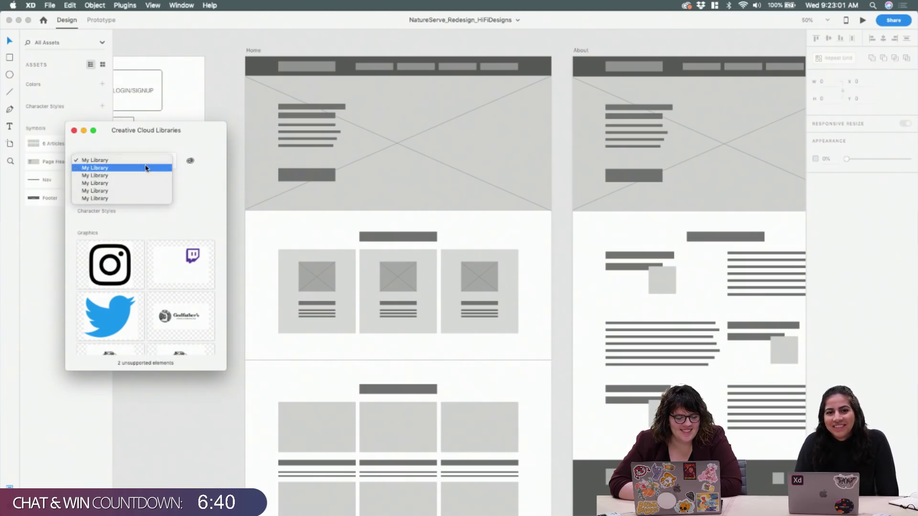
pyautogui.click(145, 167)
pyautogui.scroll(-2, 182, 279)
pyautogui.scroll(-8, 181, 278)
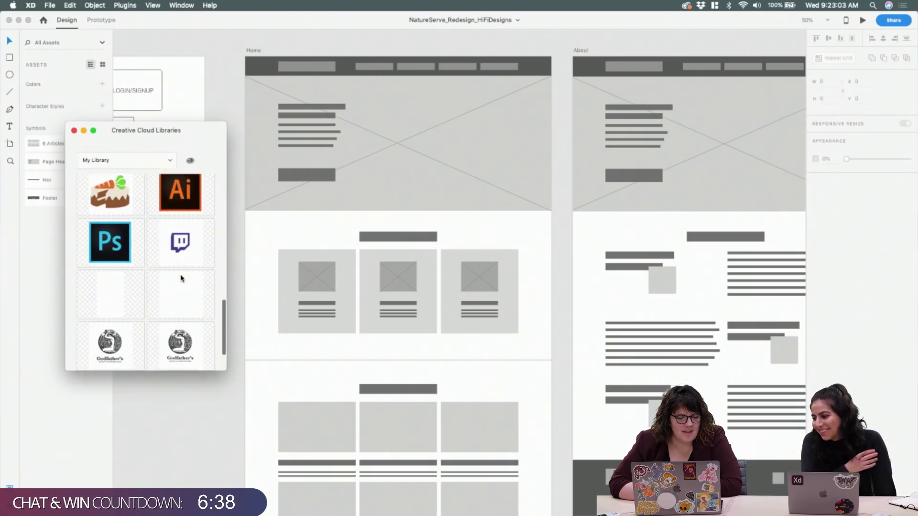
pyautogui.scroll(10, 174, 260)
pyautogui.click(153, 163)
pyautogui.click(153, 174)
pyautogui.scroll(-3, 160, 251)
pyautogui.scroll(4, 164, 266)
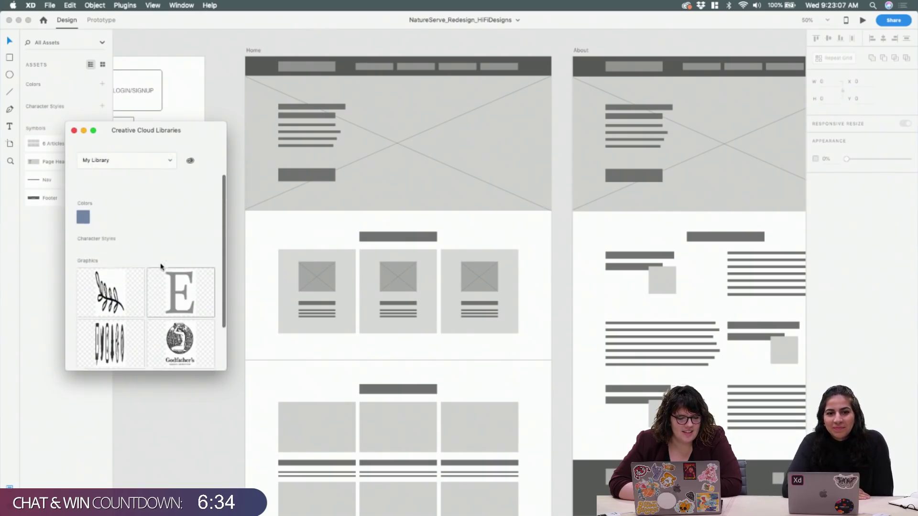
pyautogui.click(171, 162)
pyautogui.click(163, 183)
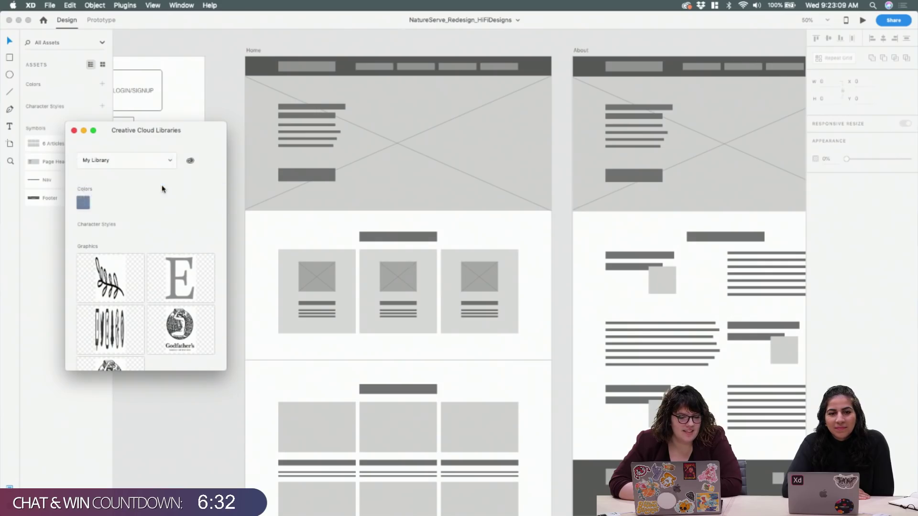
pyautogui.click(74, 130)
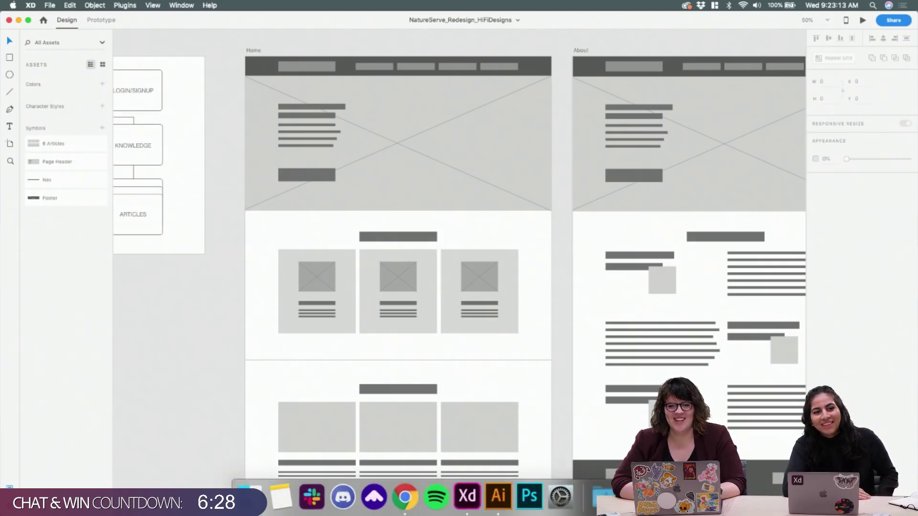
# In Chrome, check the account's image credits, licensing history and extended license options
pyautogui.click(400, 508)
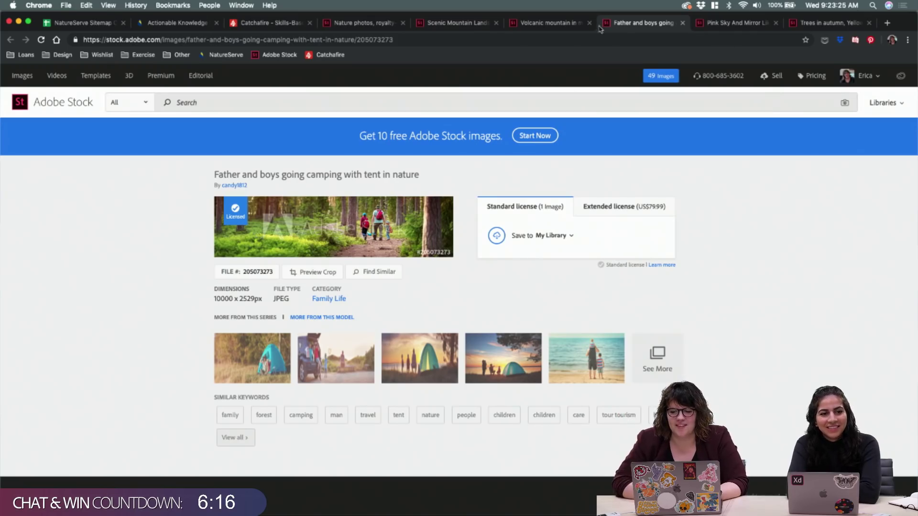
pyautogui.click(861, 81)
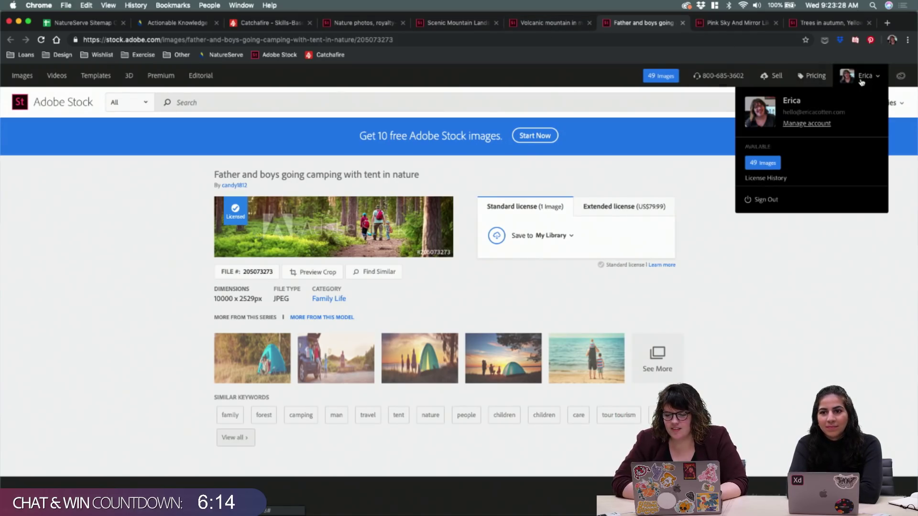
pyautogui.click(766, 178)
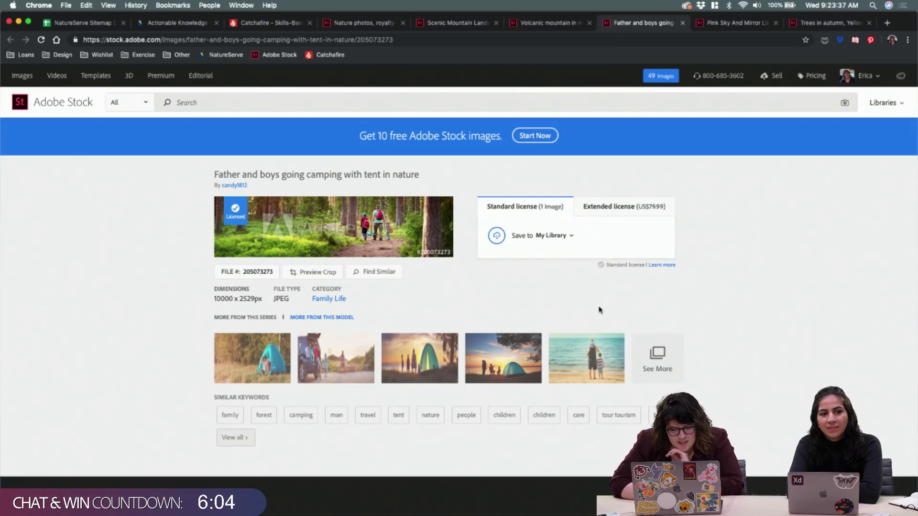
pyautogui.click(619, 208)
pyautogui.click(539, 204)
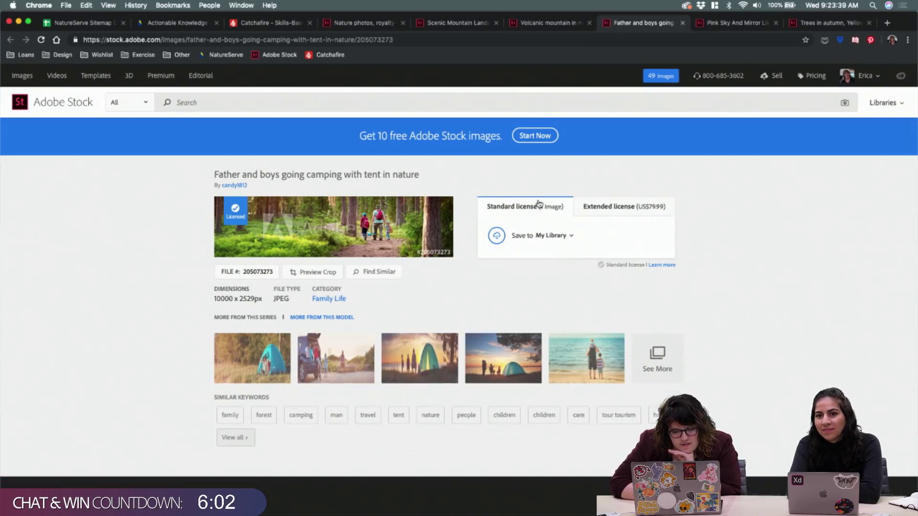
# Download the licensed camping photo to the computer via Save to Computer
pyautogui.click(573, 238)
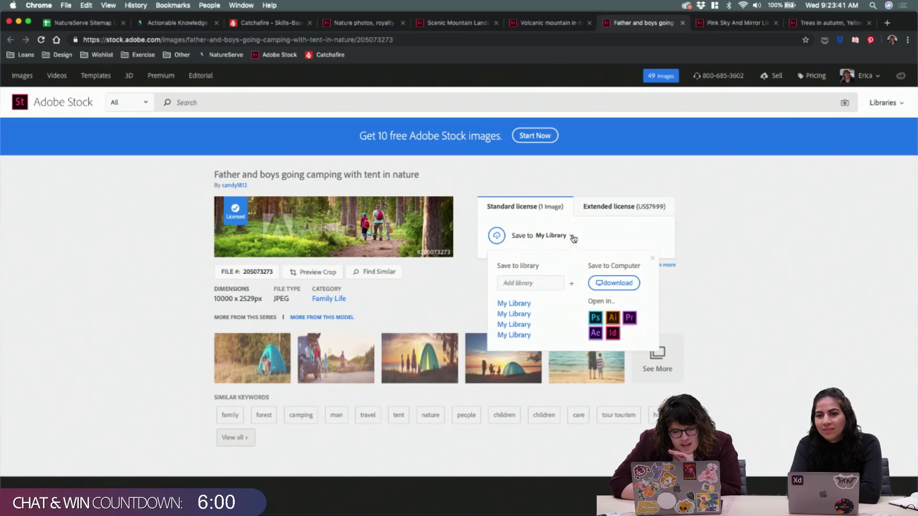
pyautogui.click(611, 283)
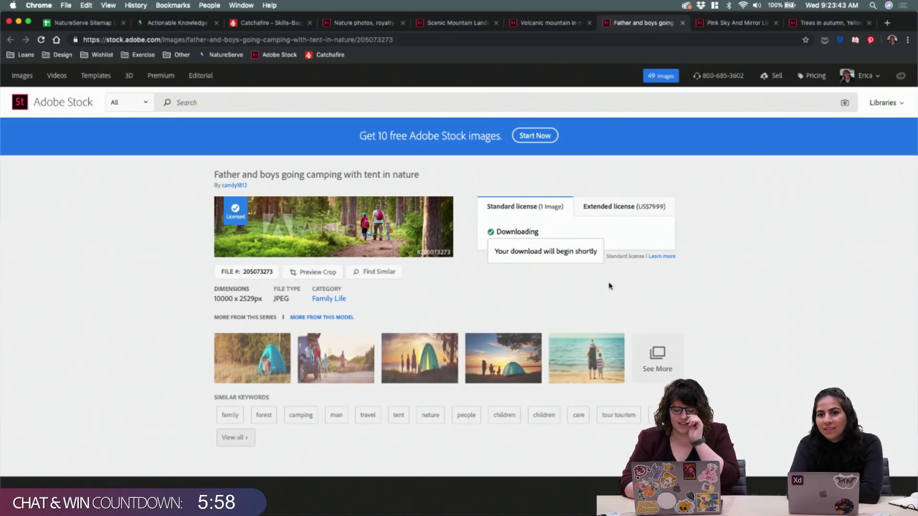
pyautogui.moveTo(499, 500)
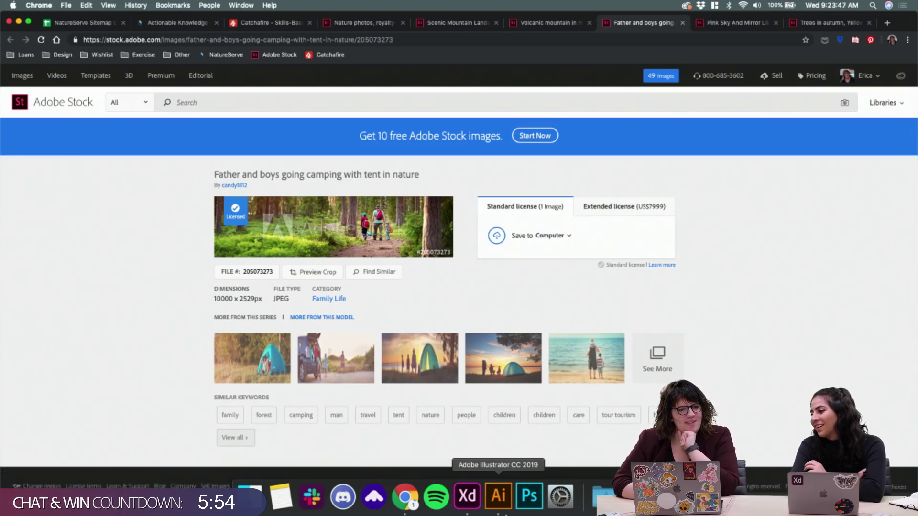
# Preview AdobeStock_205073273.jpeg in the Finder Downloads folder
pyautogui.click(604, 497)
pyautogui.click(593, 397)
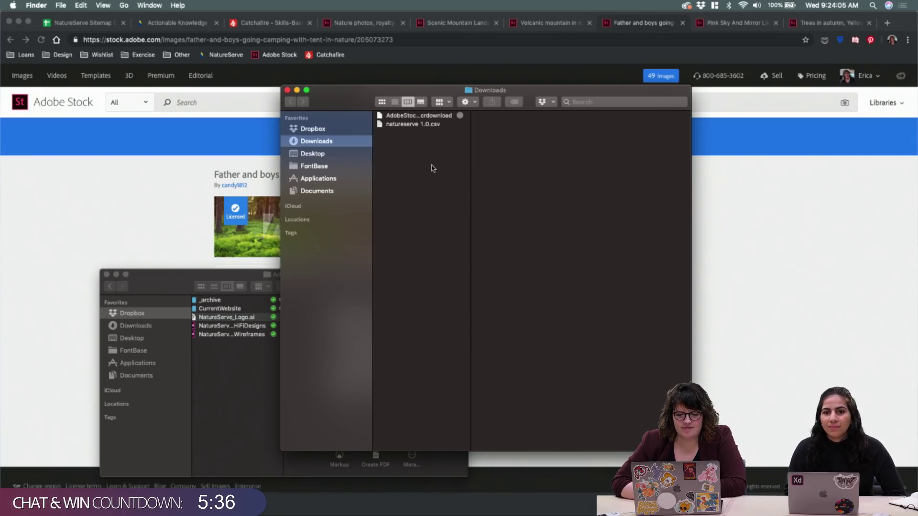
pyautogui.click(431, 117)
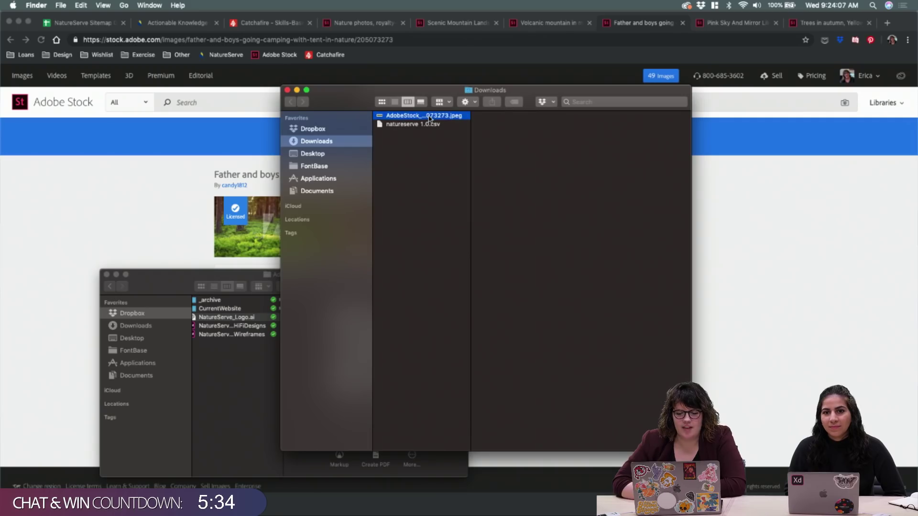
# Return to the NatureServe design in Adobe XD and select the Home hero placeholder
pyautogui.moveTo(499, 500)
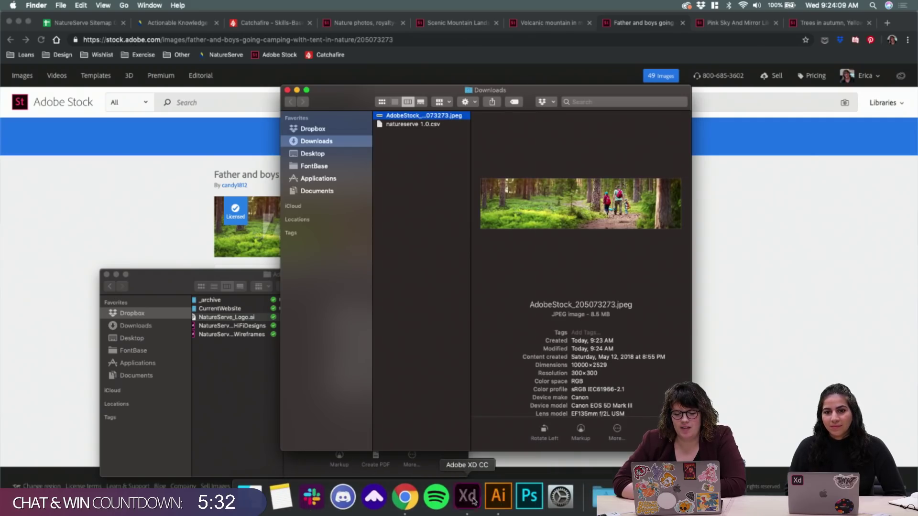
pyautogui.click(467, 497)
pyautogui.click(477, 116)
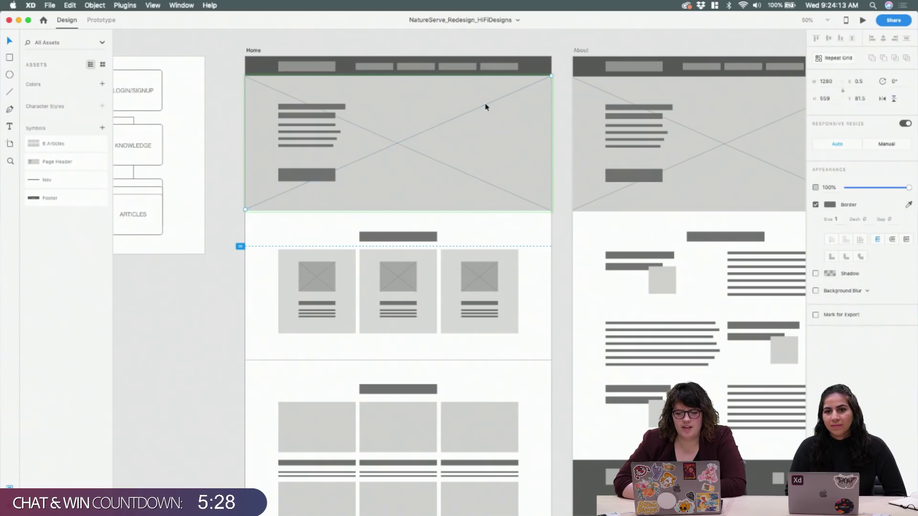
# Delete both diagonal lines from the hero placeholder
pyautogui.press('Delete')
pyautogui.click(443, 165)
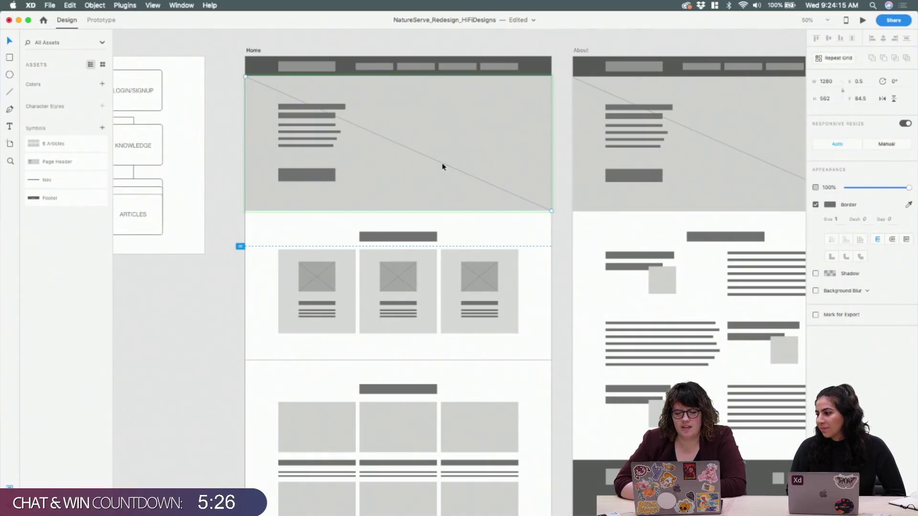
pyautogui.press('Delete')
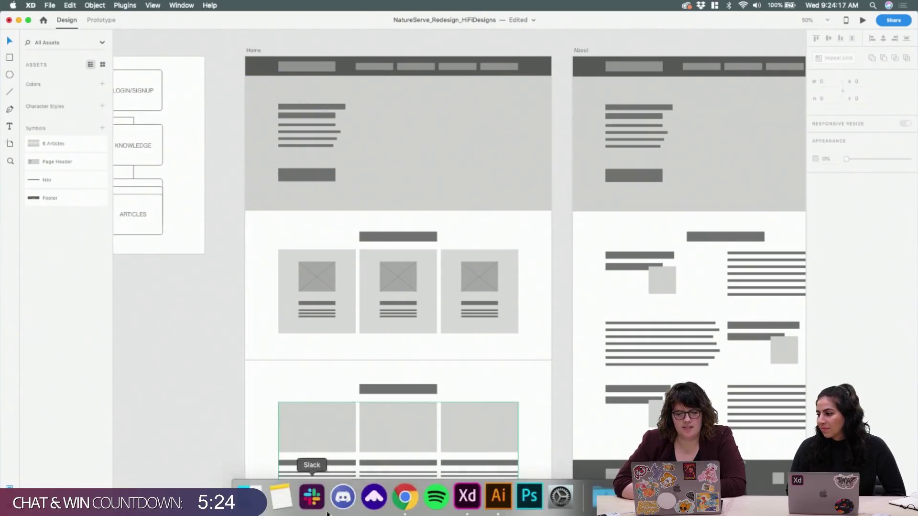
# Fill the Home hero rectangle with the forest photo dragged in from Downloads
pyautogui.click(510, 111)
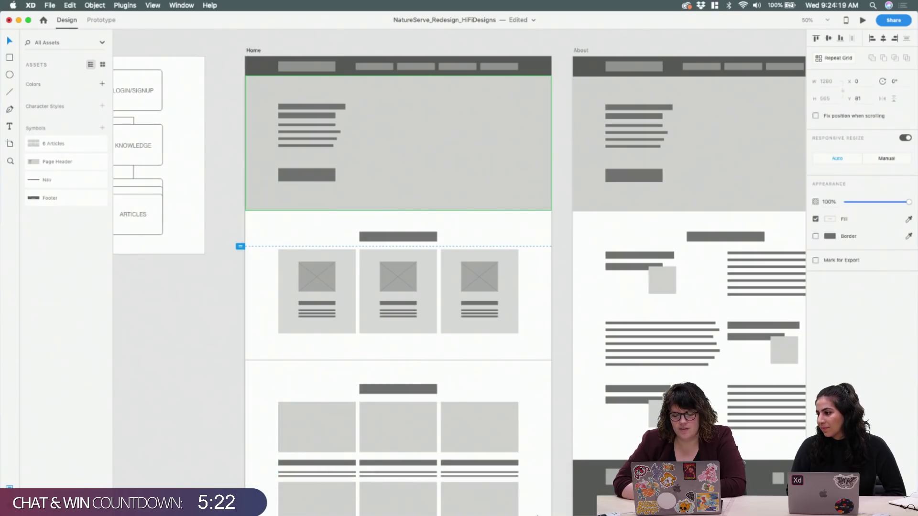
pyautogui.click(250, 498)
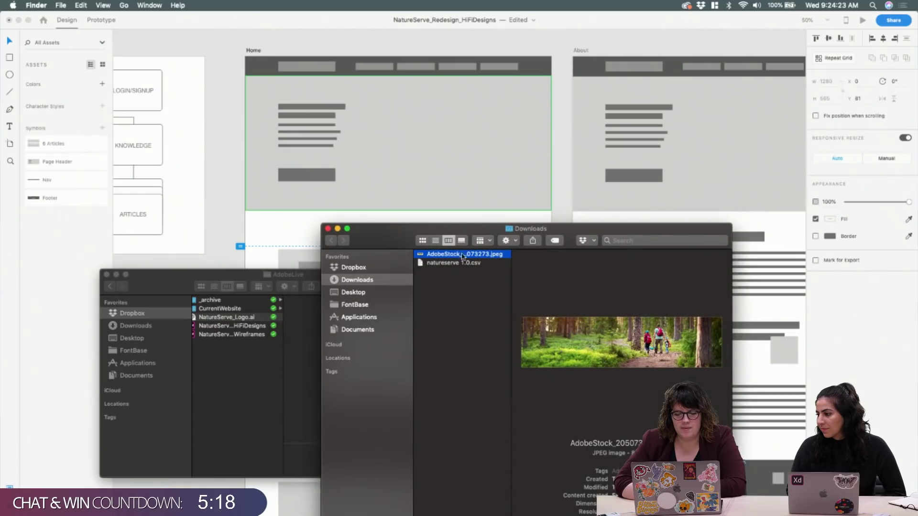
pyautogui.moveTo(459, 255); pyautogui.dragTo(431, 148)
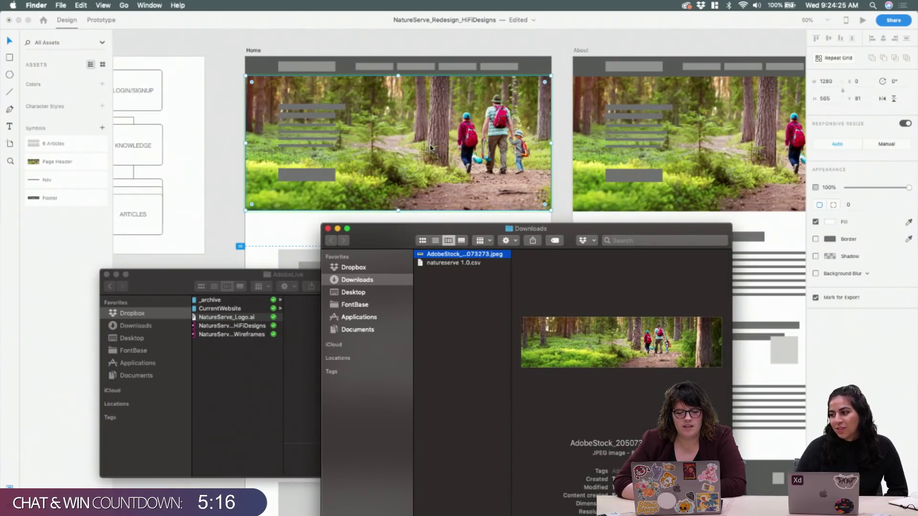
pyautogui.click(551, 33)
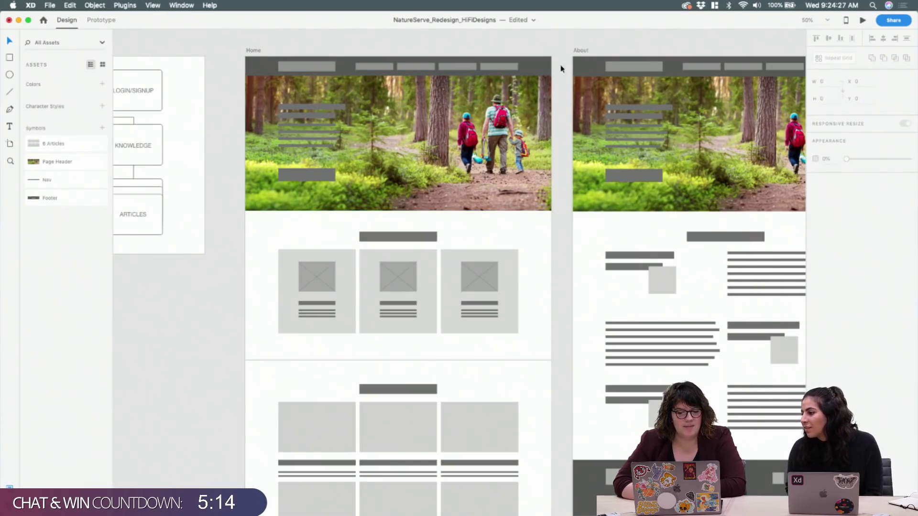
pyautogui.hscroll(10, 568, 102)
pyautogui.hscroll(-10, 568, 106)
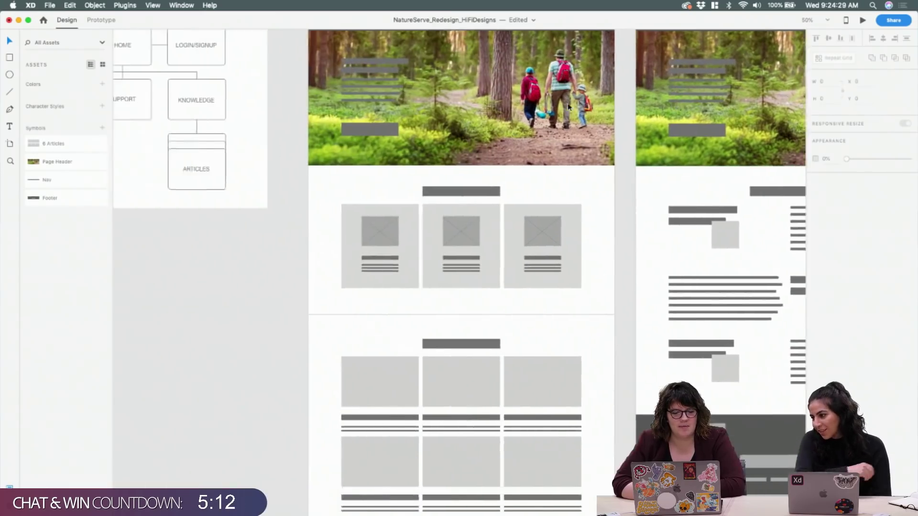
pyautogui.click(529, 170)
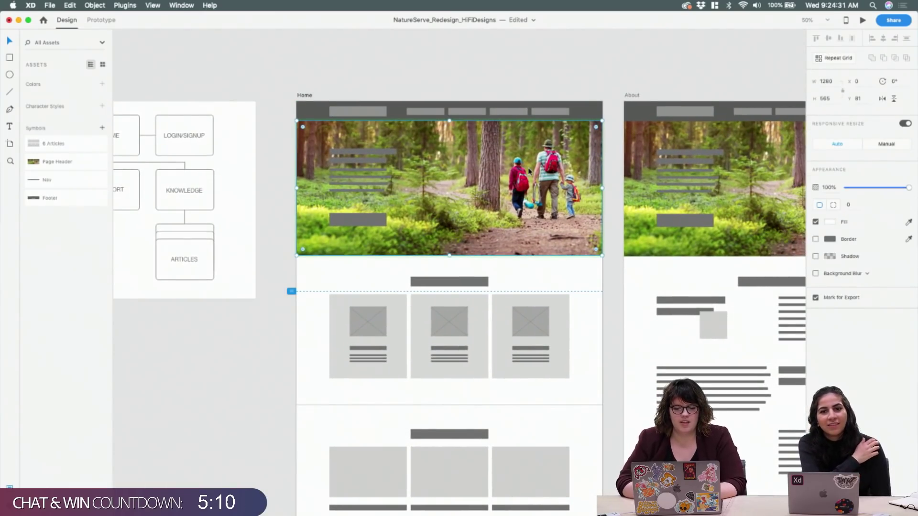
# Nudge the Home hero image and locate the Page Header group in the Layers panel
pyautogui.moveTo(512, 196)
pyautogui.mouseDown()
pyautogui.moveTo(500, 195)
pyautogui.moveTo(509, 194)
pyautogui.mouseUp()
pyautogui.click(650, 84)
pyautogui.click(574, 144)
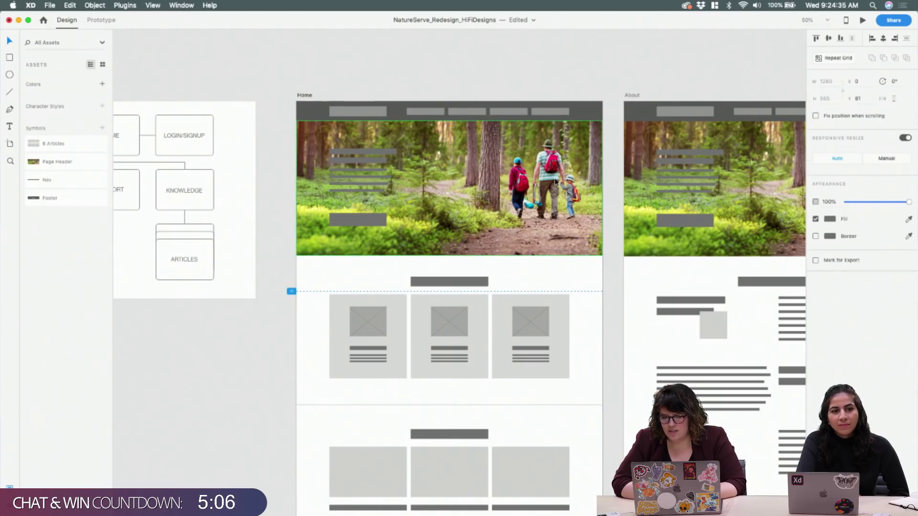
pyautogui.click(832, 219)
pyautogui.click(832, 221)
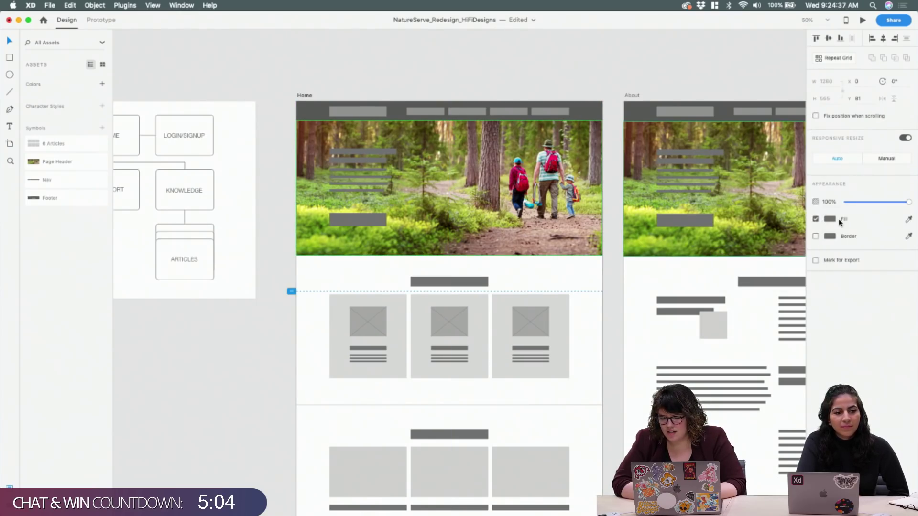
pyautogui.click(78, 162)
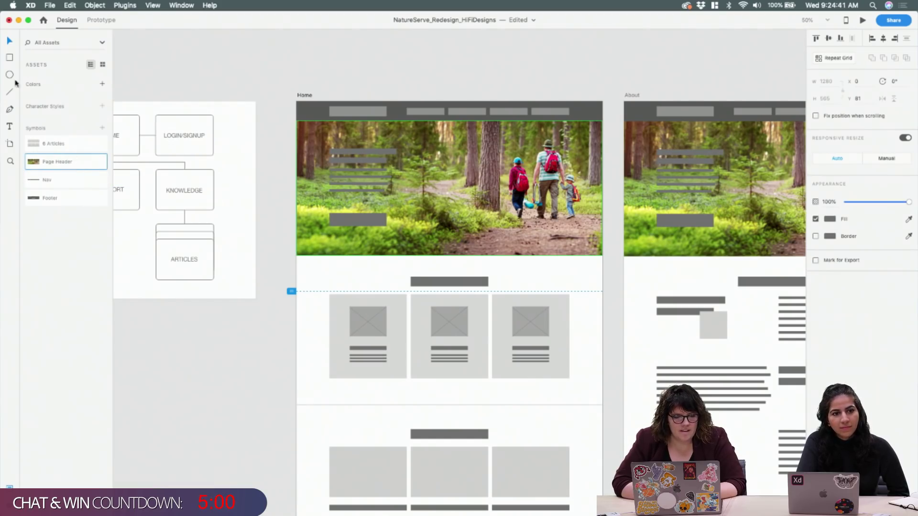
pyautogui.press('super+y')
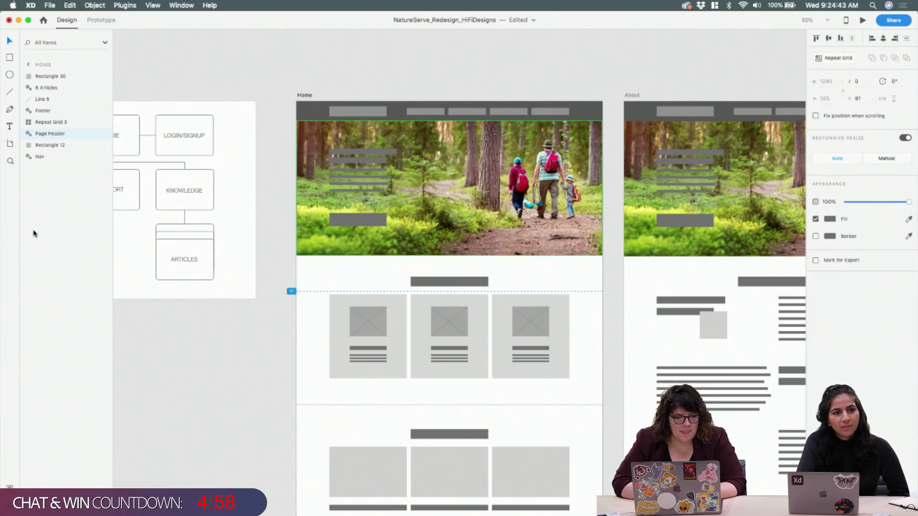
pyautogui.doubleClick(47, 133)
pyautogui.press('Return')
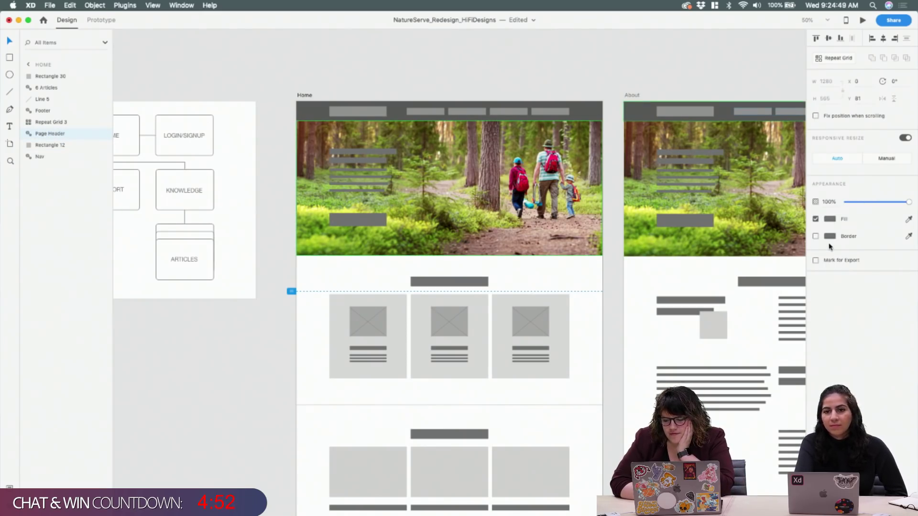
# Enlarge the forest photo inside its mask and shift it left and down to centre the hikers
pyautogui.doubleClick(585, 140)
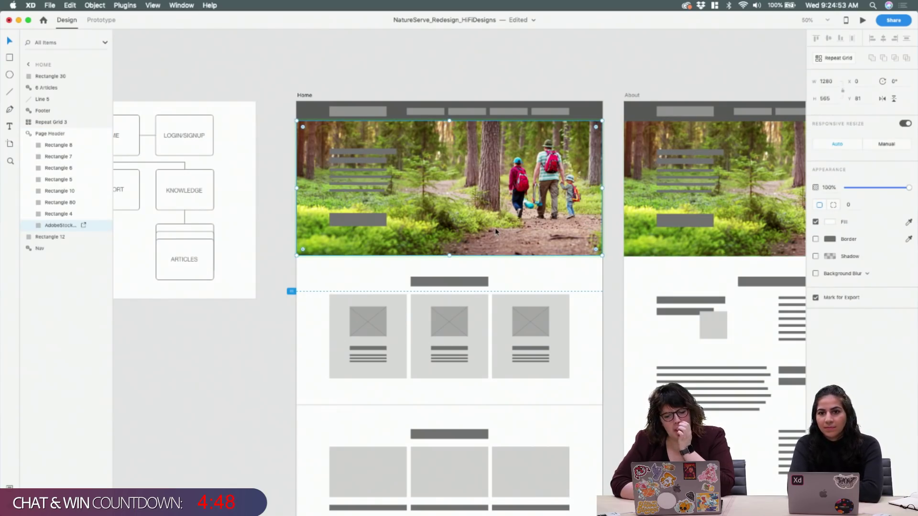
pyautogui.doubleClick(495, 202)
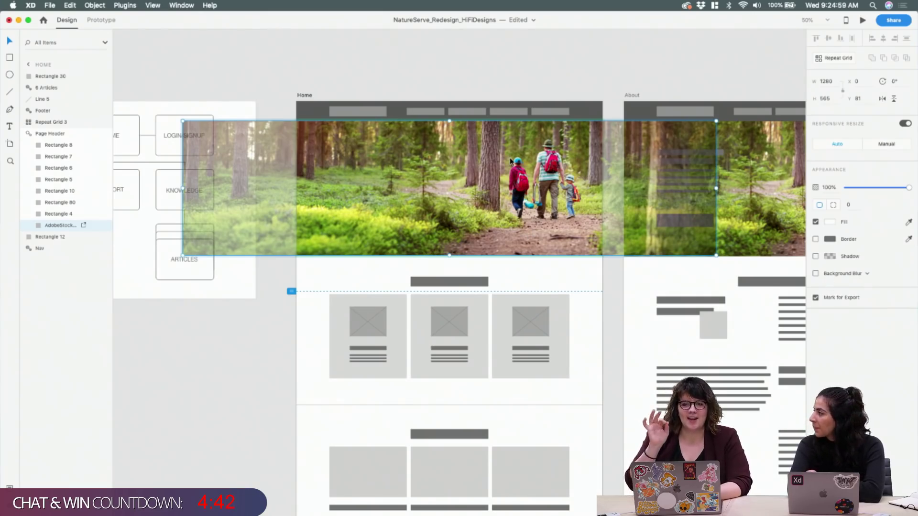
pyautogui.hotkey('shift', 'Left')
pyautogui.hotkey('shift', 'Left')
pyautogui.hotkey('shift', 'Left')
pyautogui.hotkey('shift', 'Left')
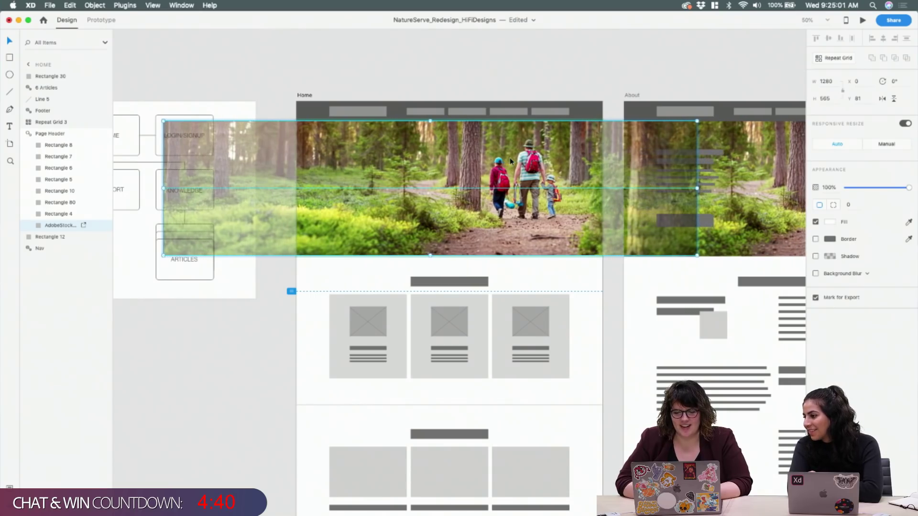
pyautogui.moveTo(697, 121); pyautogui.dragTo(739, 101)
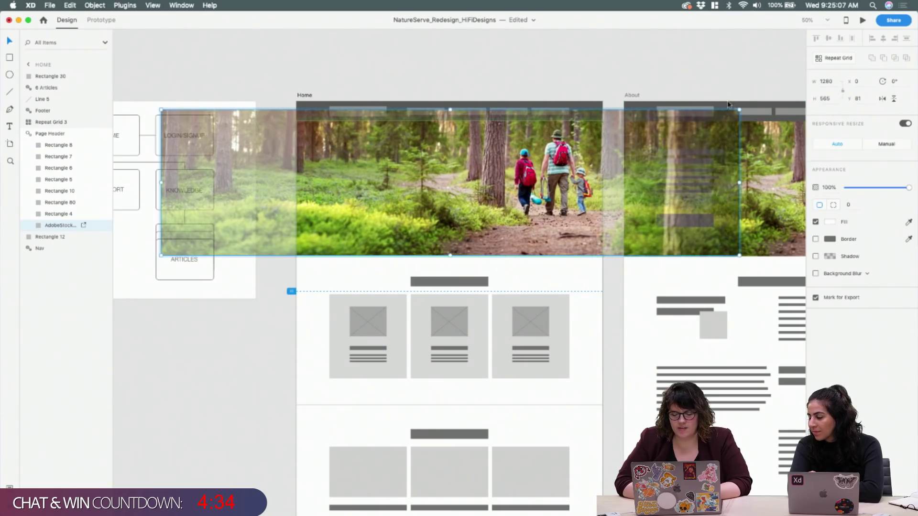
pyautogui.moveTo(569, 159); pyautogui.dragTo(533, 168)
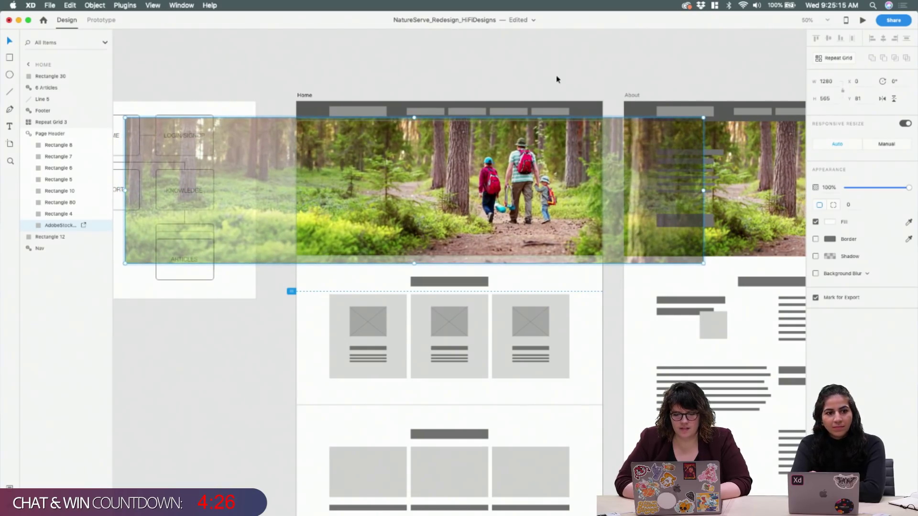
pyautogui.click(540, 91)
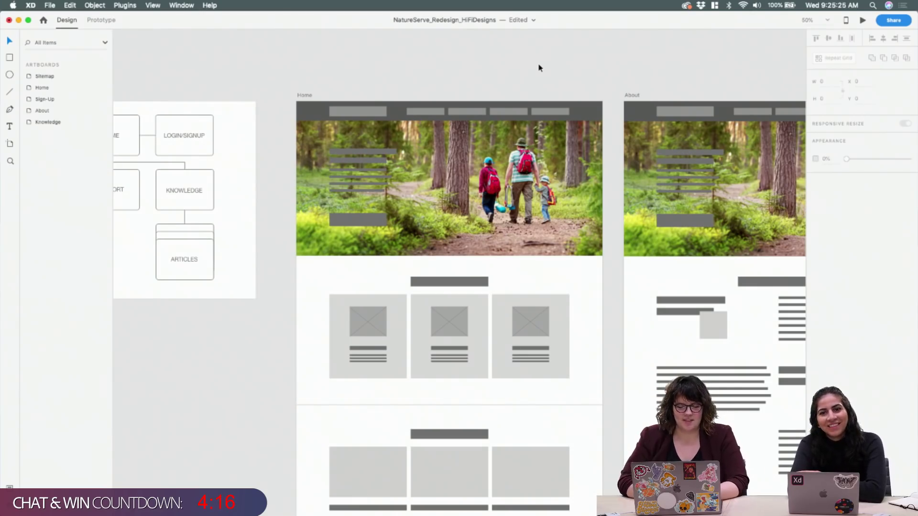
# Set the Nav bar's fill to black at 50% opacity
pyautogui.click(582, 105)
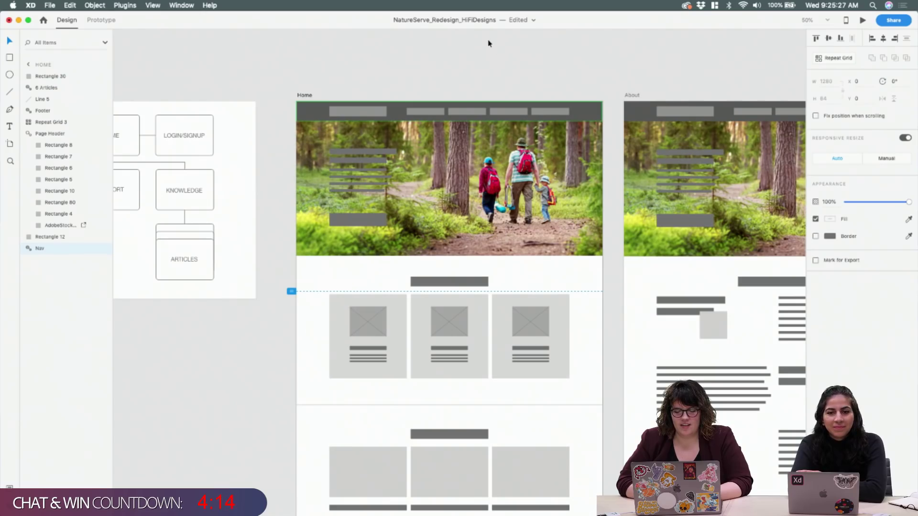
pyautogui.click(831, 219)
pyautogui.click(749, 214)
pyautogui.moveTo(740, 225); pyautogui.dragTo(716, 246)
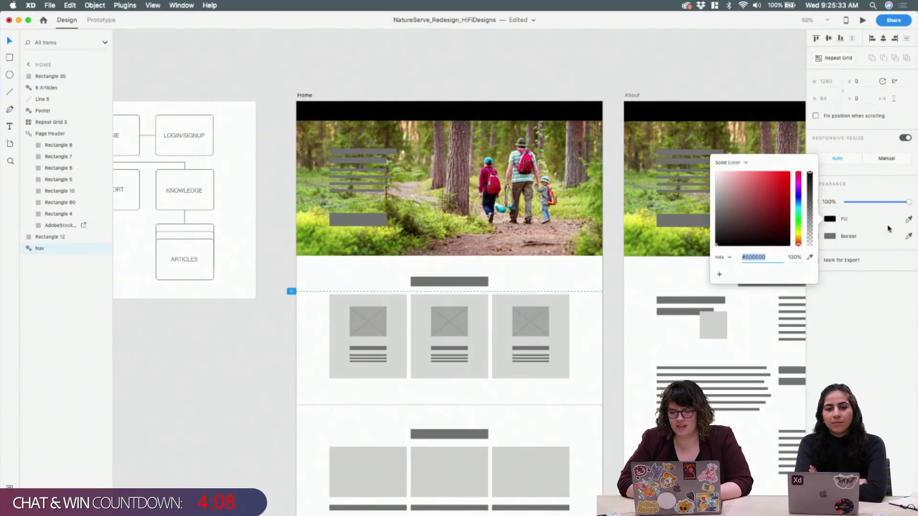
pyautogui.click(865, 224)
pyautogui.click(830, 219)
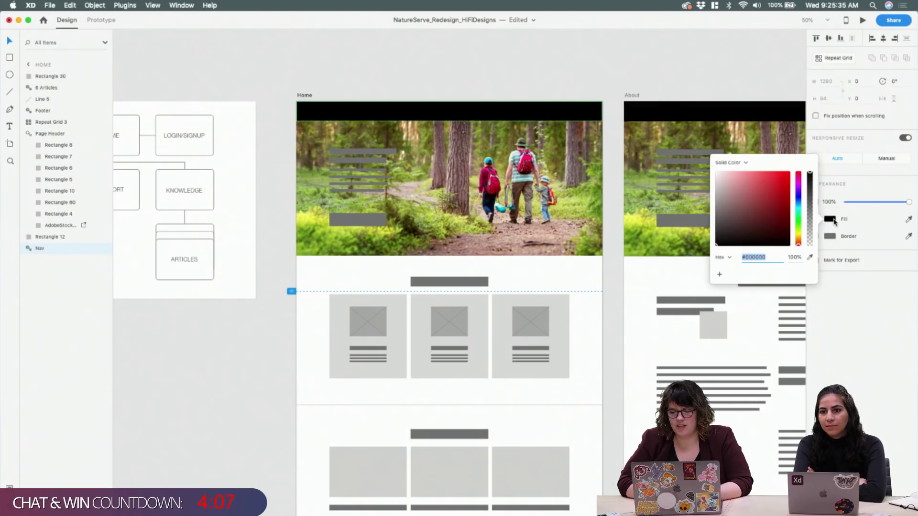
pyautogui.click(794, 257)
pyautogui.write('50')
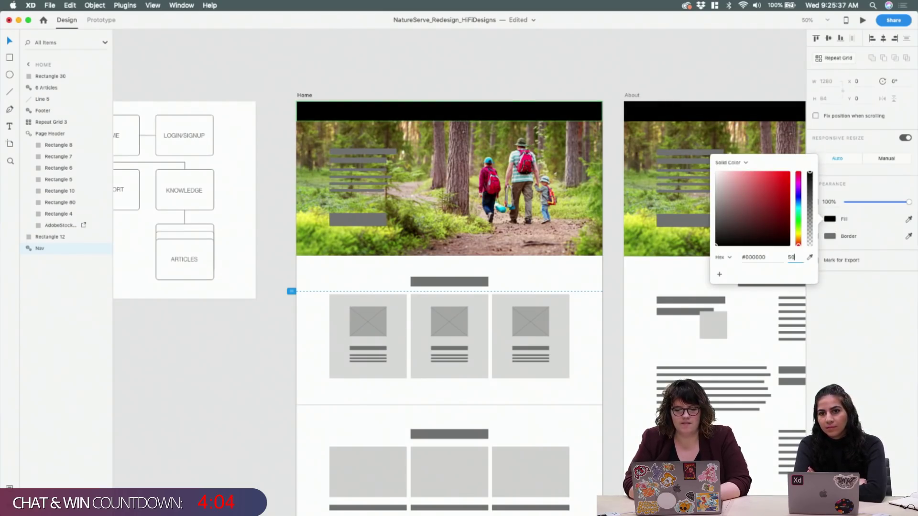
pyautogui.press('Return')
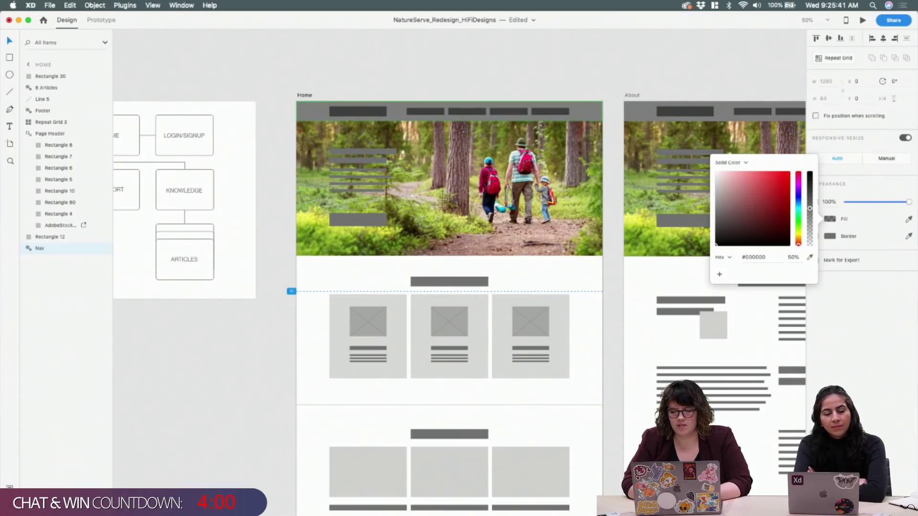
pyautogui.click(553, 79)
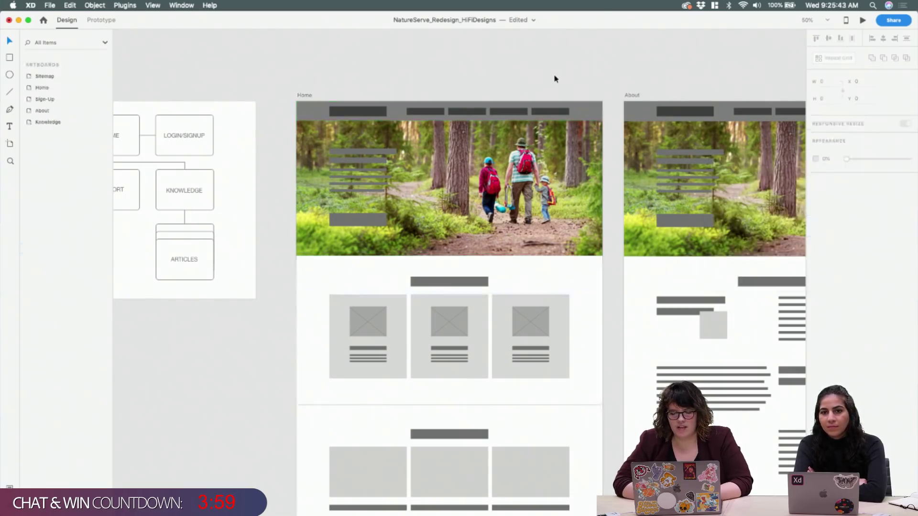
# Delete the logo placeholder and the row of menu-link placeholders from the Nav bar
pyautogui.click(363, 109)
pyautogui.doubleClick(365, 111)
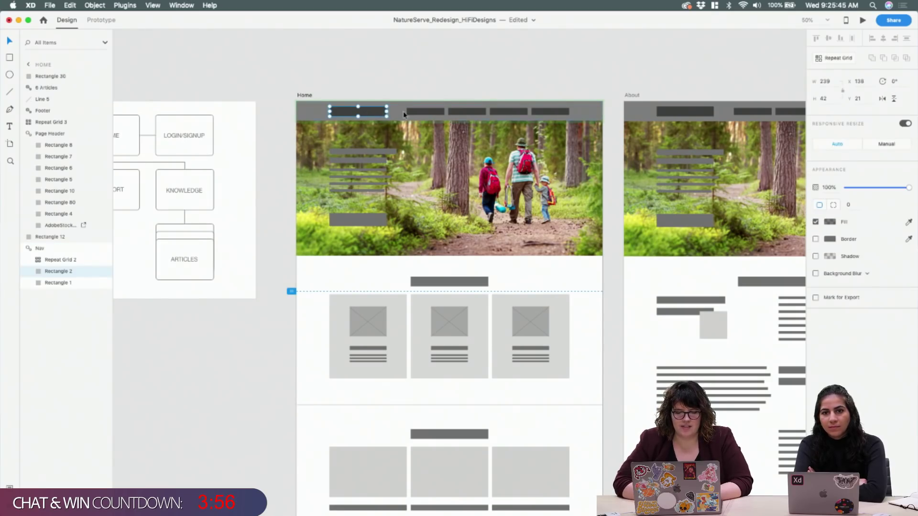
pyautogui.press('Delete')
pyautogui.click(452, 114)
pyautogui.press('Delete')
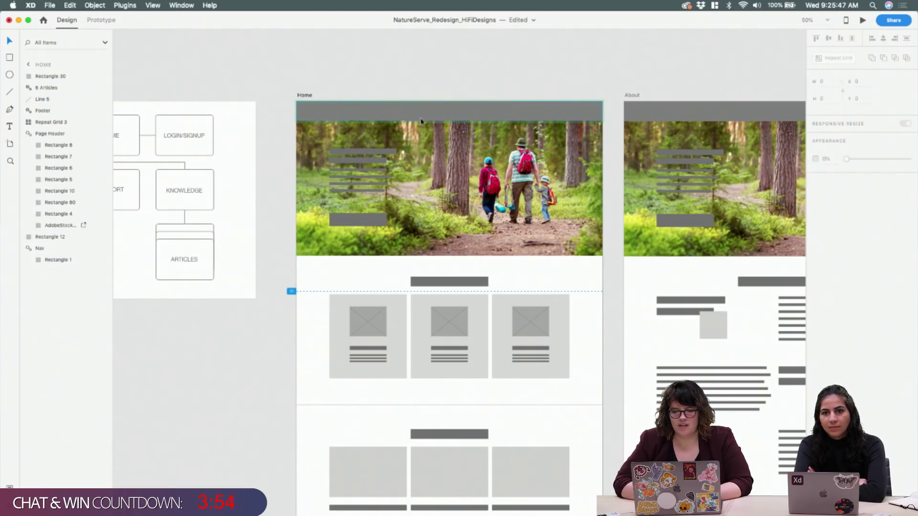
# Delete the remaining Nav group, including its grey background bar
pyautogui.click(447, 119)
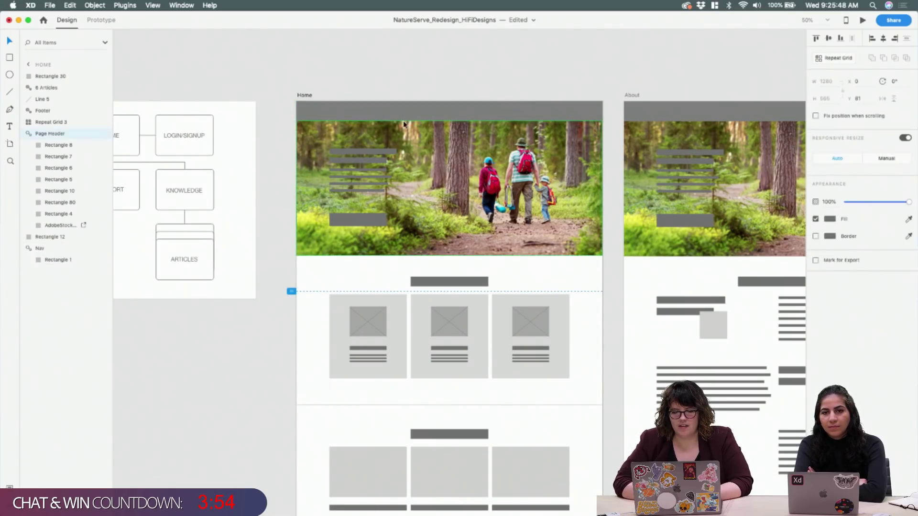
pyautogui.doubleClick(513, 110)
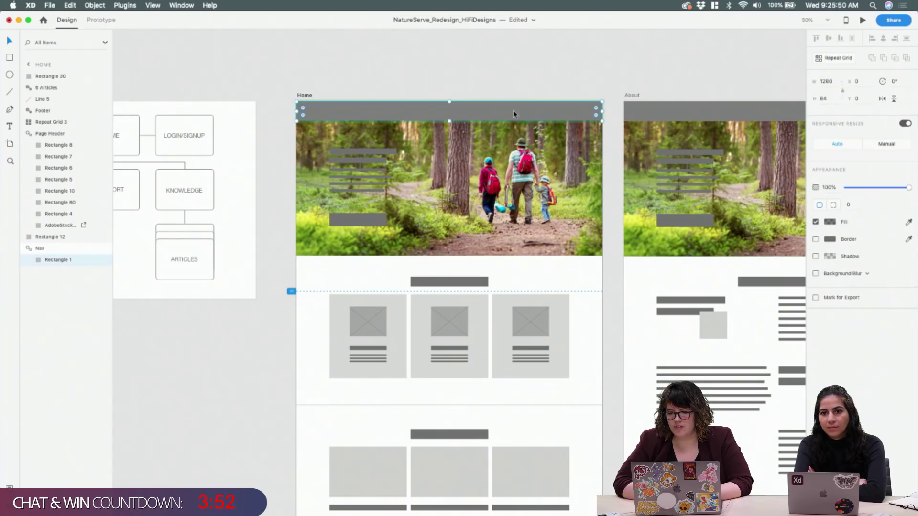
pyautogui.click(832, 223)
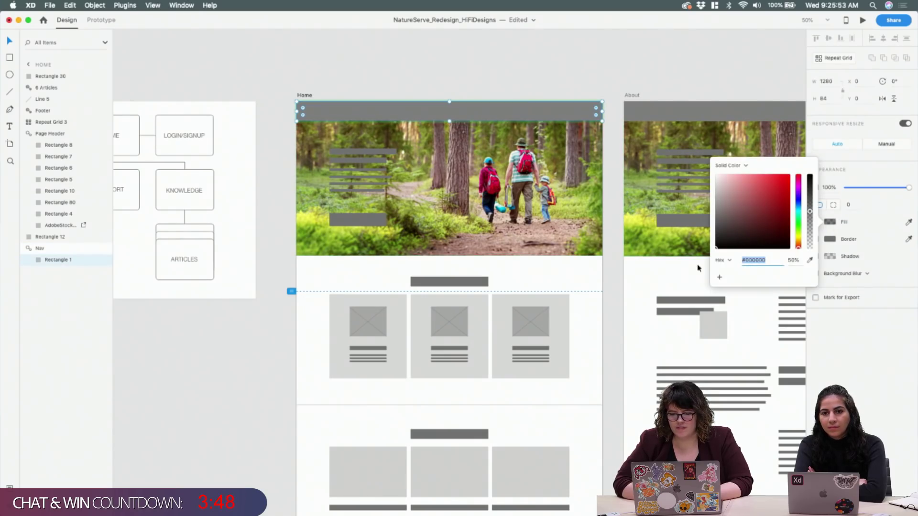
pyautogui.click(545, 113)
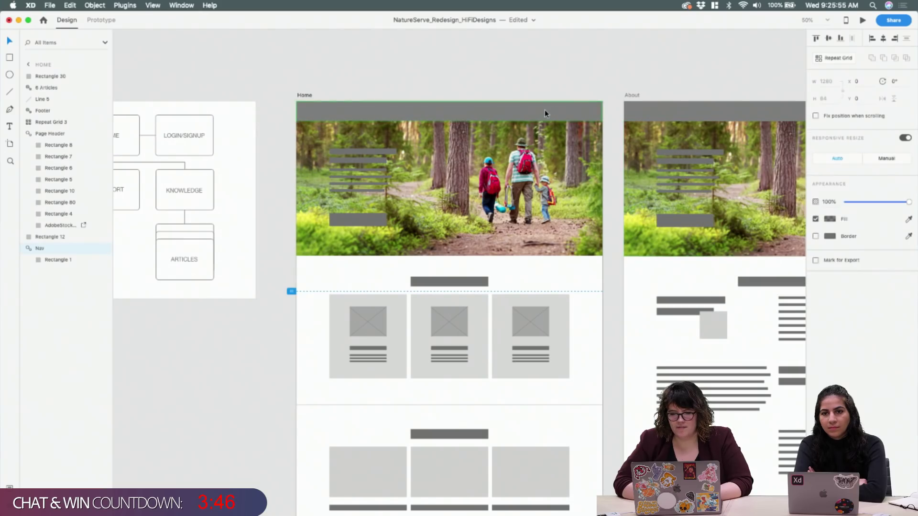
pyautogui.press('Delete')
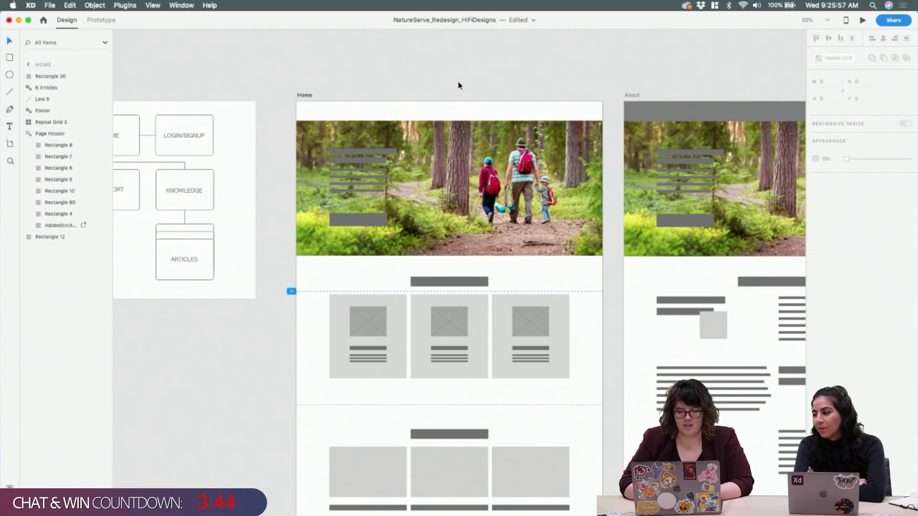
pyautogui.press('super+equal')
pyautogui.press('r')
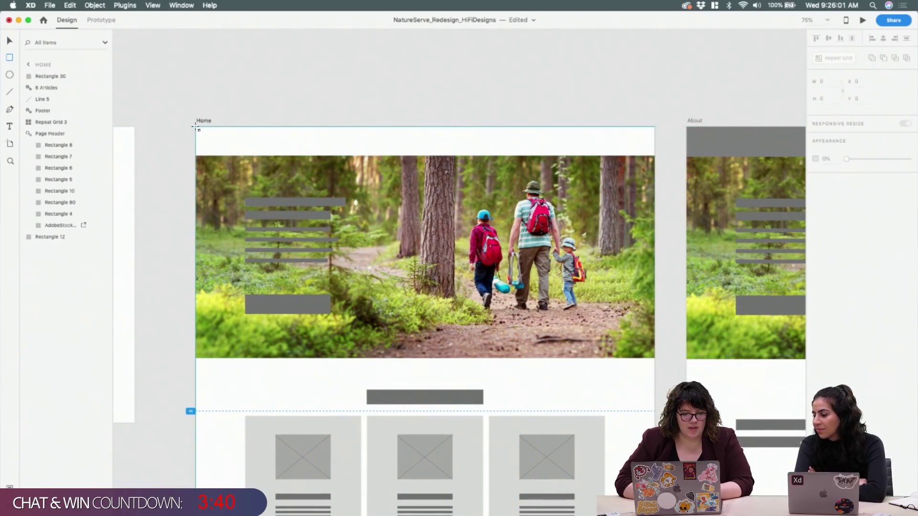
# Draw a 1280-wide bar across the Home artboard top and adjust its height to 72
pyautogui.moveTo(195, 126)
pyautogui.mouseDown()
pyautogui.moveTo(444, 178)
pyautogui.moveTo(655, 156)
pyautogui.mouseUp()
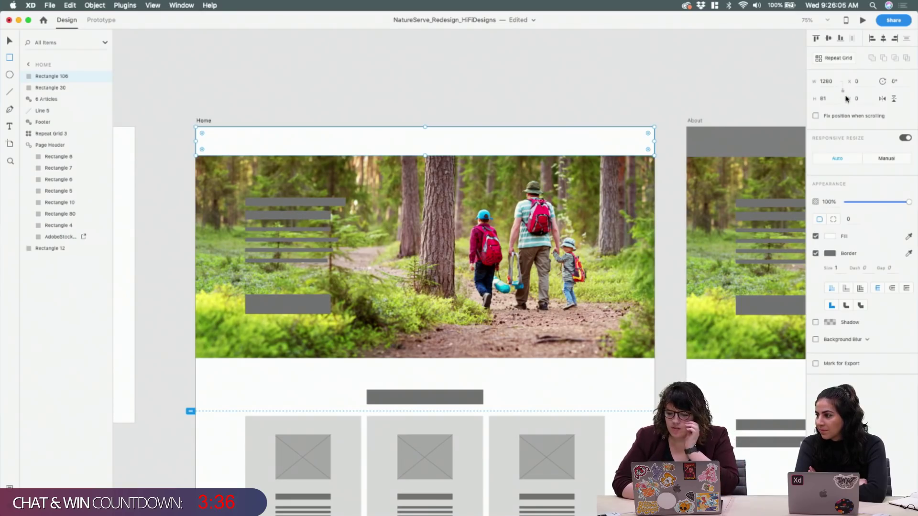
pyautogui.click(833, 98)
pyautogui.press('Up')
pyautogui.press('Up')
pyautogui.press('Up')
pyautogui.press('Up')
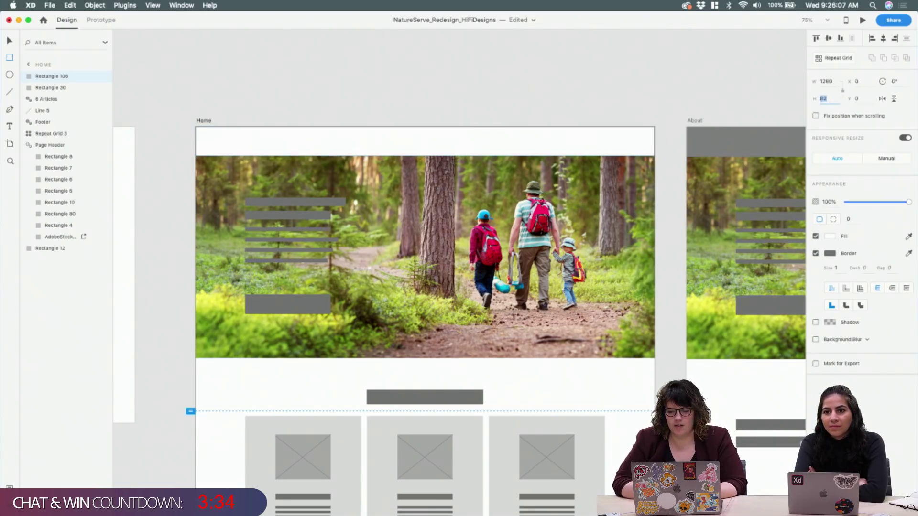
pyautogui.press('Up')
pyautogui.press('Up')
pyautogui.press('Up')
pyautogui.press('Up')
pyautogui.press('Up')
pyautogui.press('Up')
pyautogui.press('Up')
pyautogui.press('Up')
pyautogui.press('Up')
pyautogui.press('Up')
pyautogui.press('Up')
pyautogui.press('Up')
pyautogui.press('Up')
pyautogui.press('Up')
pyautogui.press('Up')
pyautogui.press('Up')
pyautogui.press('Up')
pyautogui.press('Up')
pyautogui.press('Up')
pyautogui.press('Up')
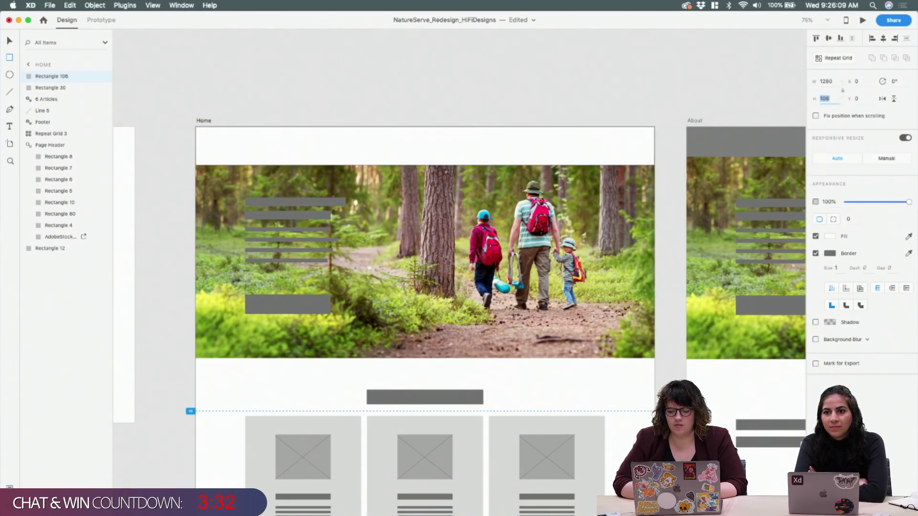
pyautogui.press('Up')
pyautogui.press('Up')
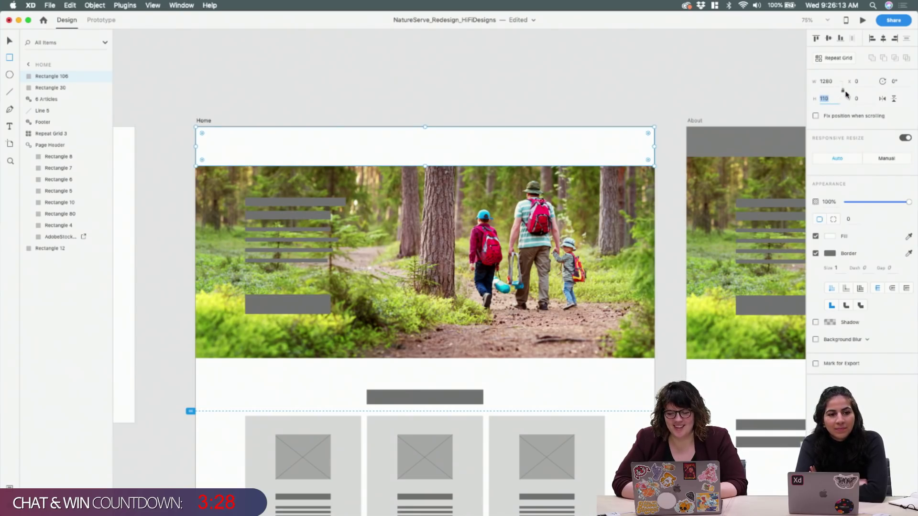
pyautogui.hotkey('shift', 'Down')
pyautogui.hotkey('shift', 'Down')
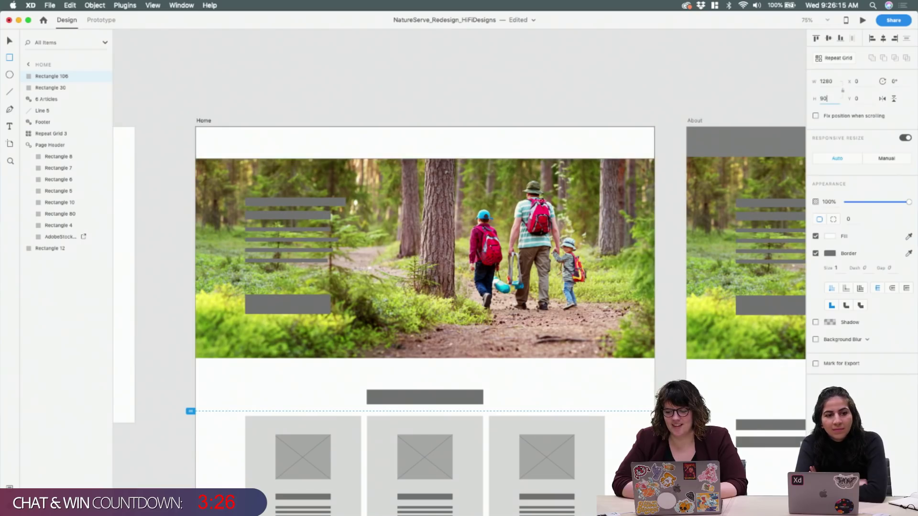
pyautogui.hotkey('shift', 'Down')
pyautogui.hotkey('shift', 'Down')
pyautogui.press('Down')
pyautogui.press('Down')
pyautogui.press('Down')
pyautogui.press('Down')
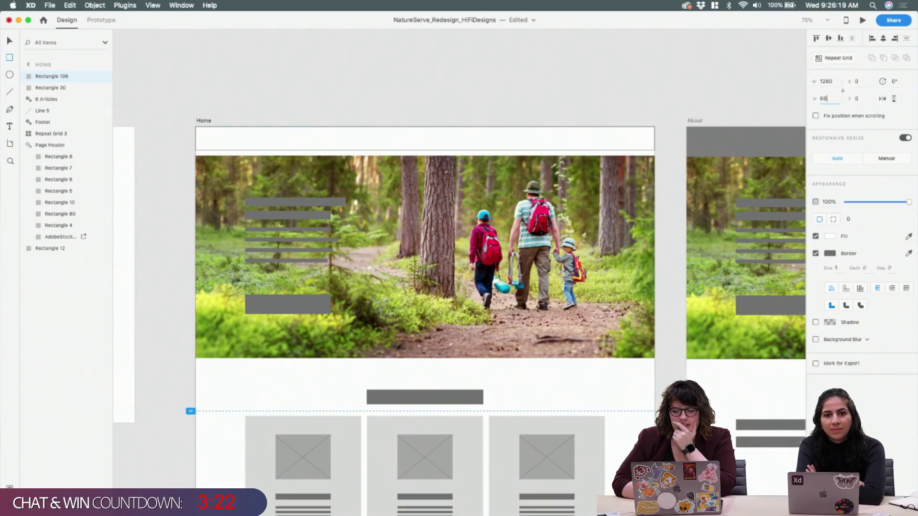
pyautogui.press('Up')
pyautogui.press('Up')
pyautogui.press('Up')
pyautogui.press('Up')
pyautogui.press('Up')
pyautogui.press('Up')
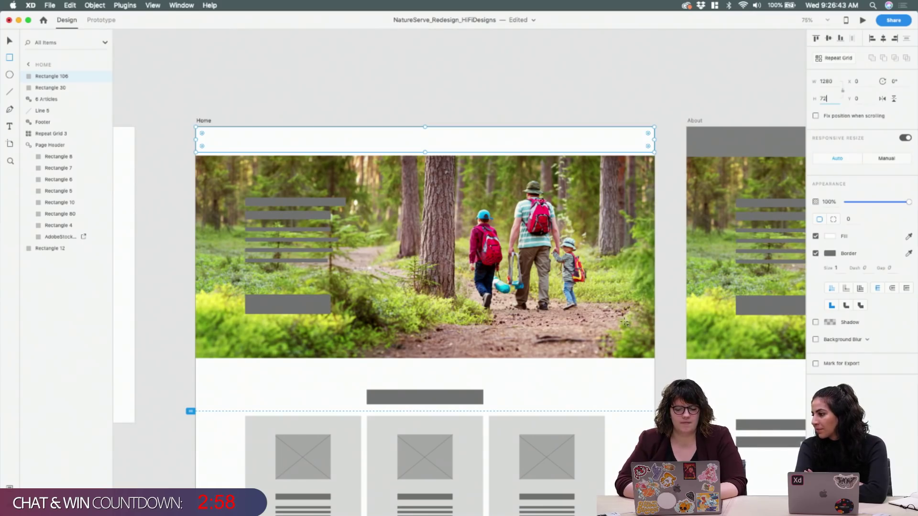
pyautogui.write('v')
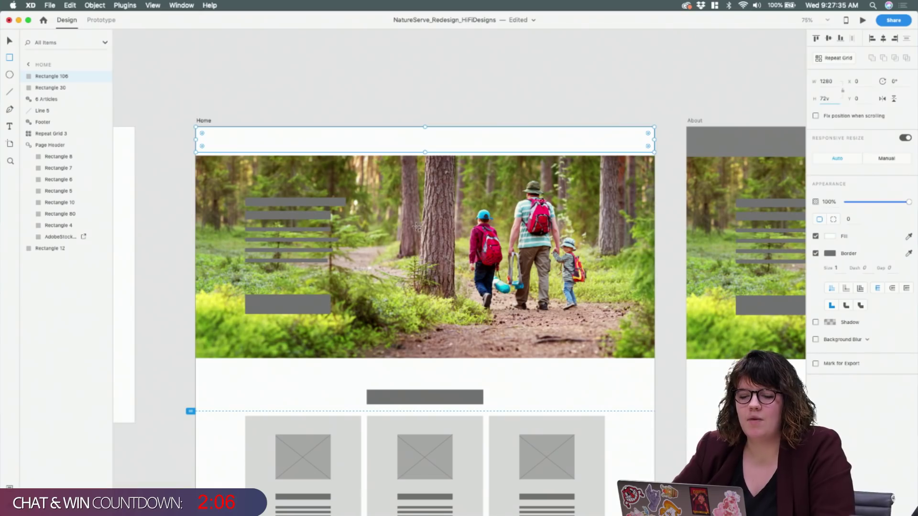
# Remove the top bar's border and fill it black (#000000) at 50% opacity
pyautogui.click(816, 254)
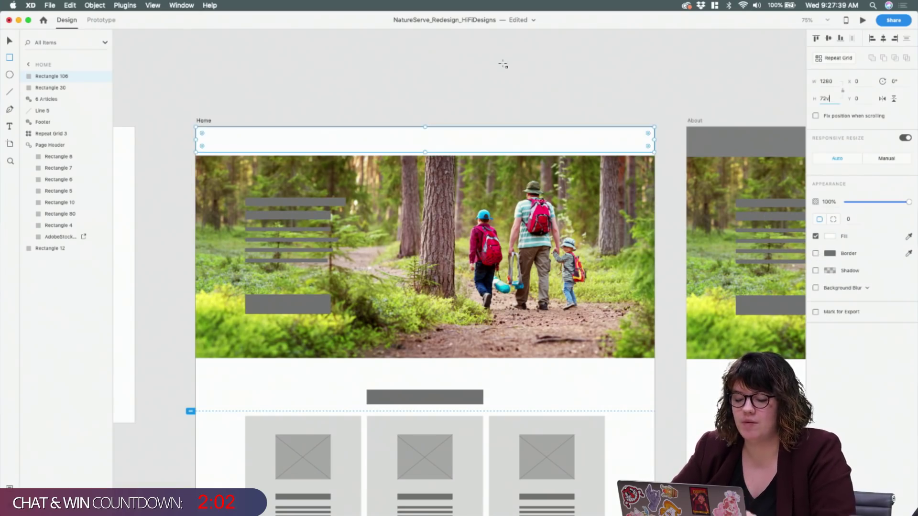
pyautogui.write('vv')
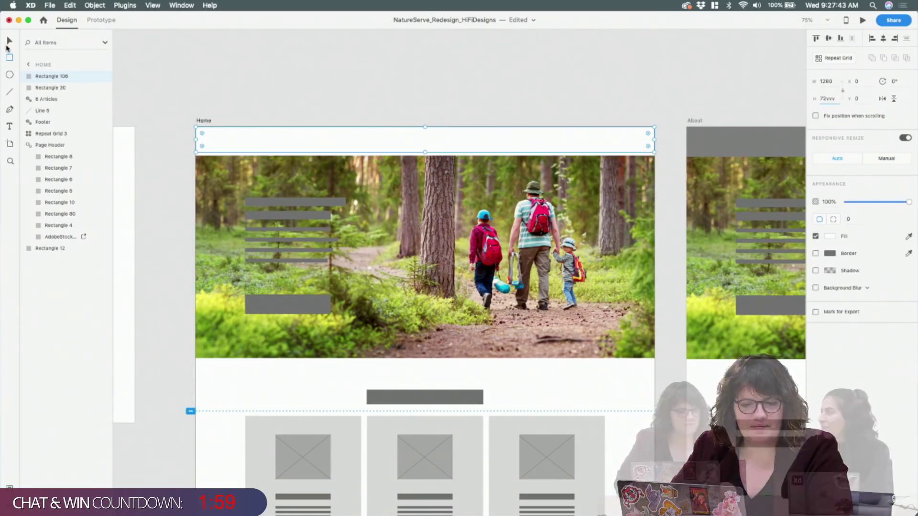
pyautogui.click(8, 42)
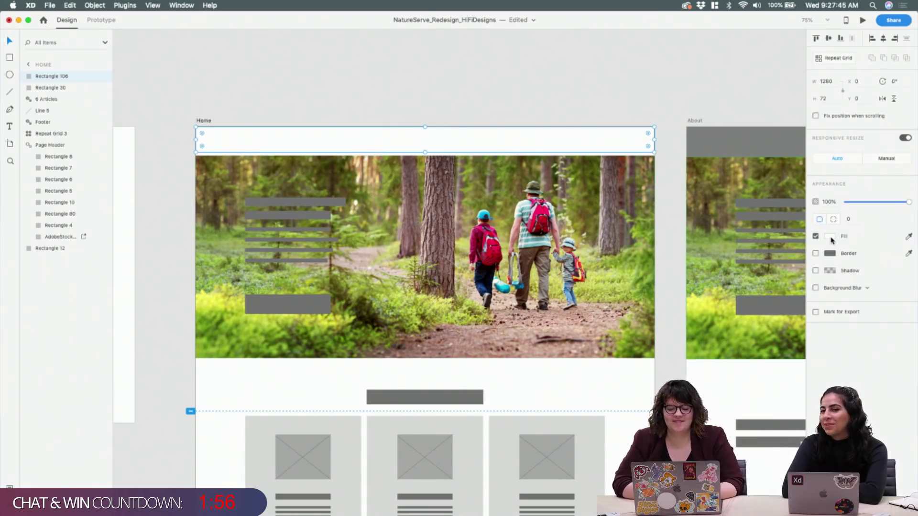
pyautogui.click(832, 239)
pyautogui.moveTo(763, 244); pyautogui.dragTo(678, 273)
pyautogui.click(794, 274)
pyautogui.write('50')
pyautogui.press('Return')
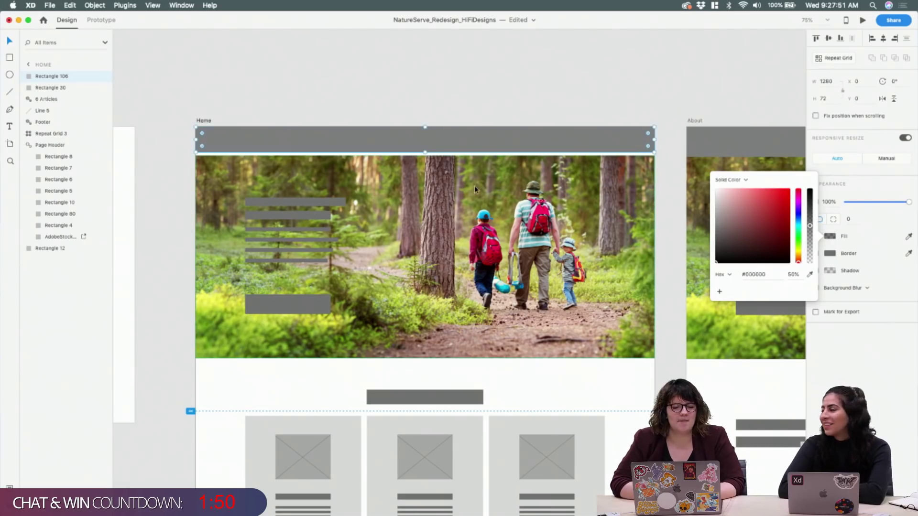
pyautogui.click(386, 193)
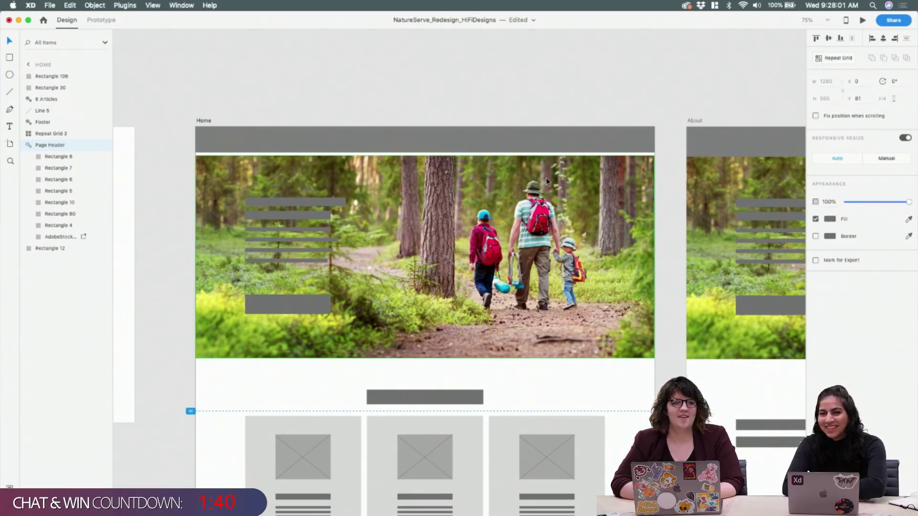
# Stretch the forest photo's top edge up to the Home artboard's top
pyautogui.doubleClick(546, 177)
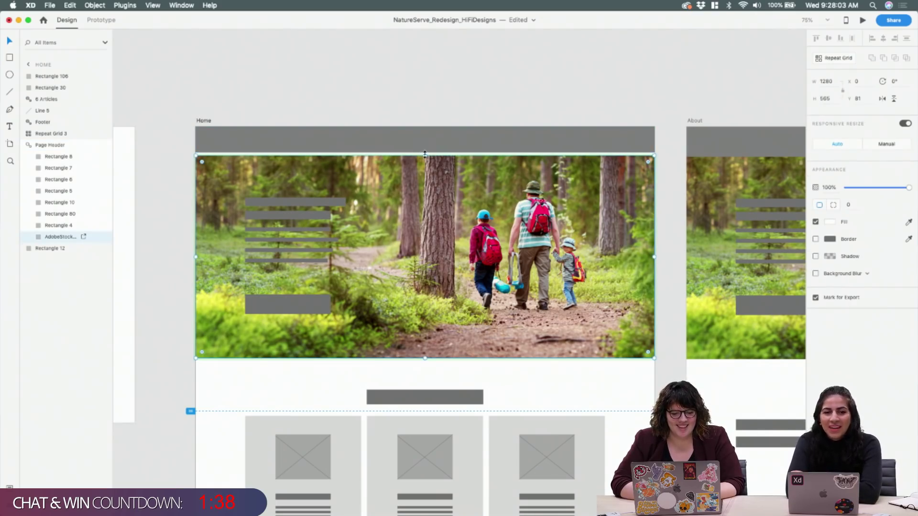
pyautogui.moveTo(425, 154); pyautogui.dragTo(423, 128)
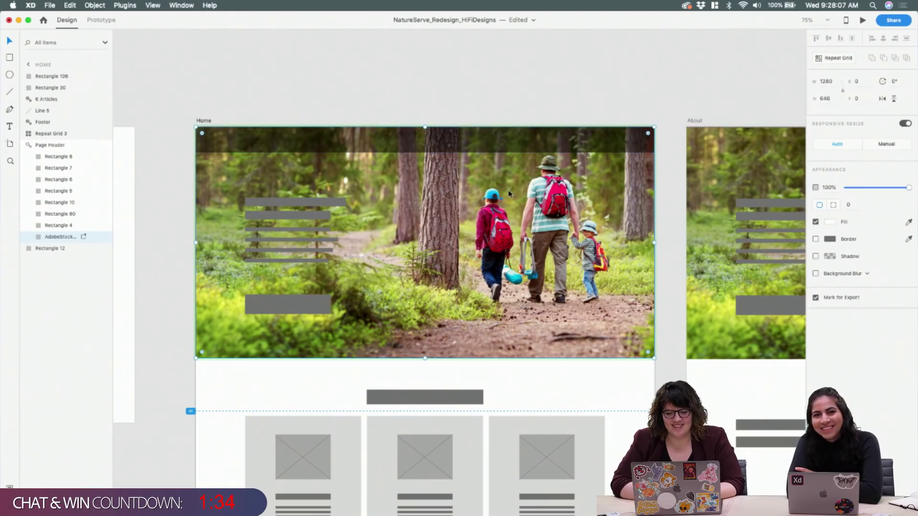
pyautogui.doubleClick(508, 190)
pyautogui.press('super+minus')
pyautogui.press('super+minus')
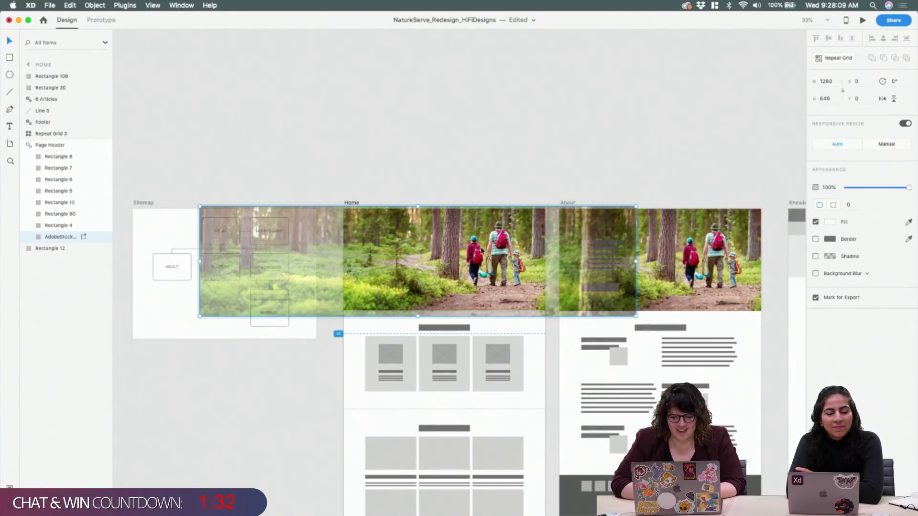
pyautogui.hotkey('shift', 'Down')
pyautogui.hotkey('shift', 'Down')
pyautogui.hotkey('shift', 'Down')
pyautogui.hotkey('shift', 'Up')
pyautogui.hotkey('shift', 'Up')
pyautogui.press('super+equal')
pyautogui.press('super+equal')
pyautogui.press('super+equal')
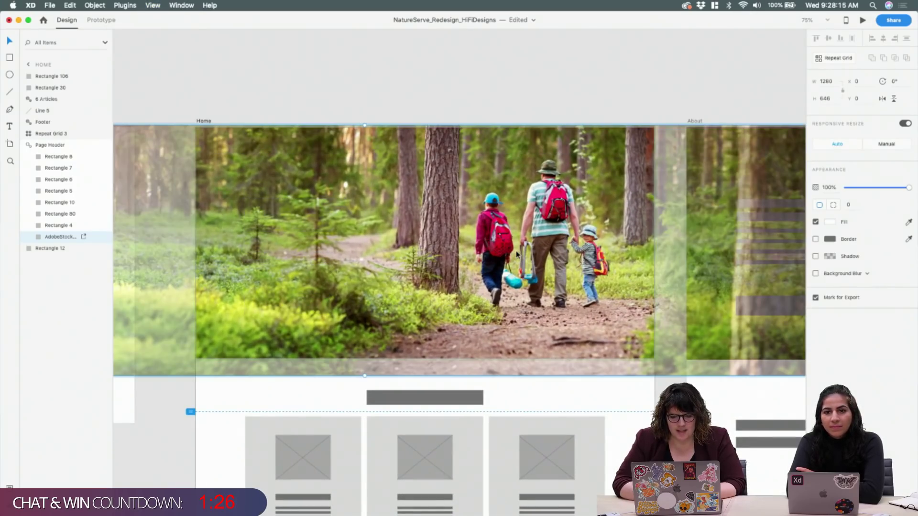
# Enlarge the forest photo within its mask and shift it left
pyautogui.hscroll(5, 531, 281)
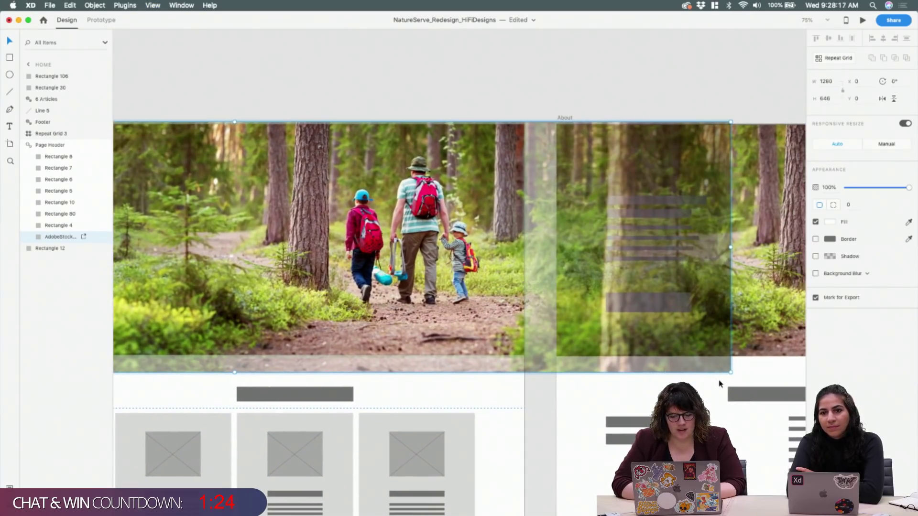
pyautogui.moveTo(732, 373); pyautogui.dragTo(759, 384)
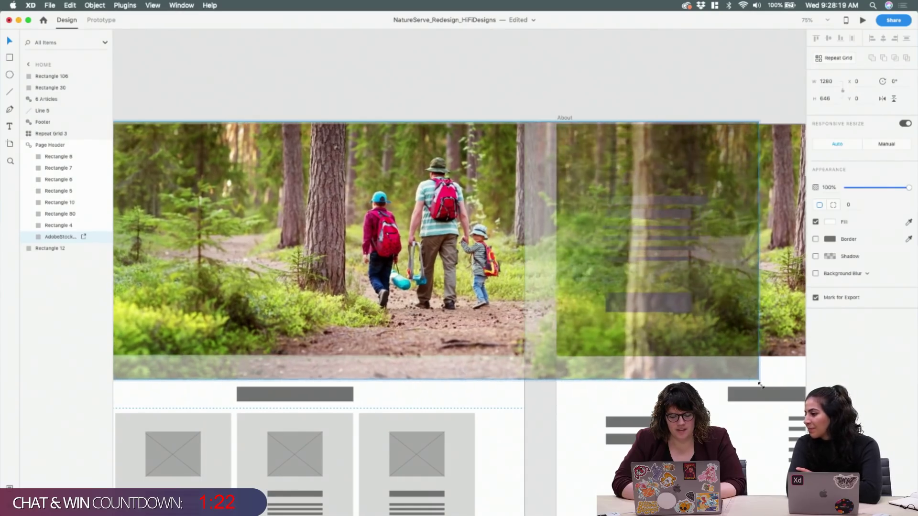
pyautogui.hscroll(-5, 608, 226)
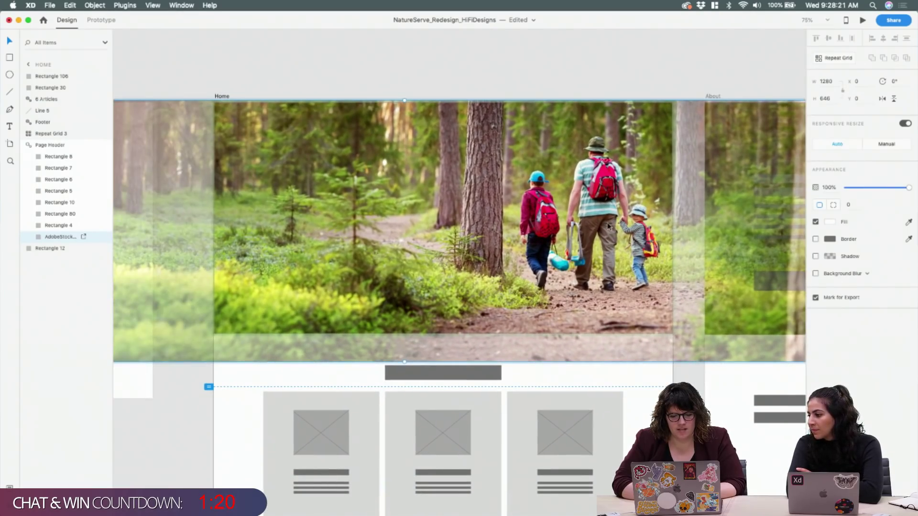
pyautogui.moveTo(609, 226); pyautogui.dragTo(568, 216)
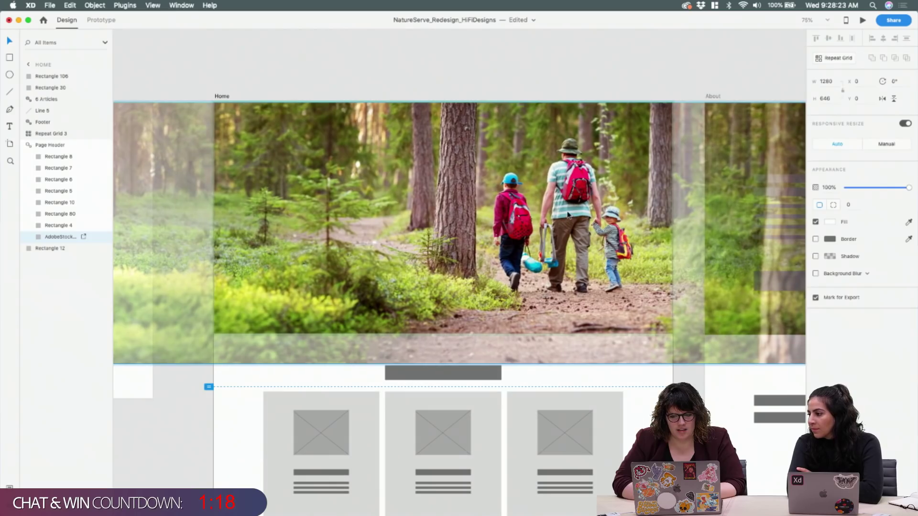
pyautogui.click(619, 59)
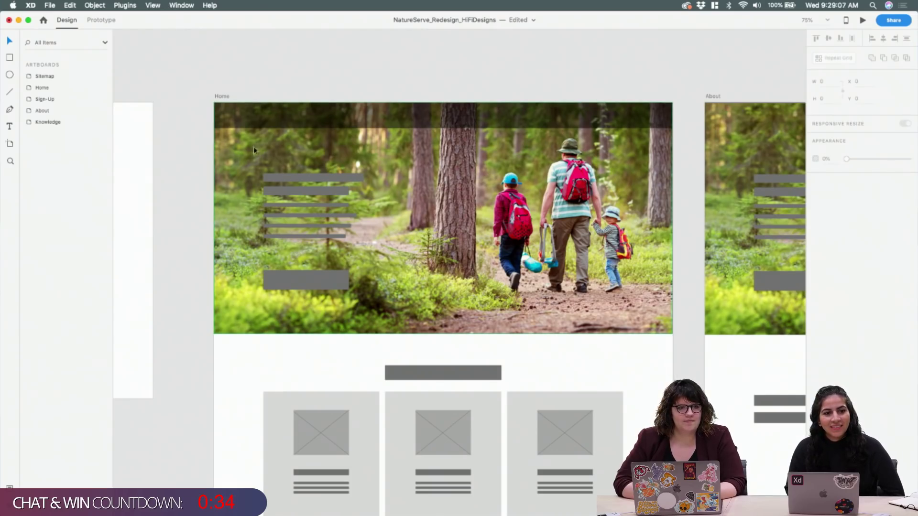
# Delete each grey placeholder text bar inside the Page Header, top to bottom
pyautogui.click(304, 187)
pyautogui.click(315, 179)
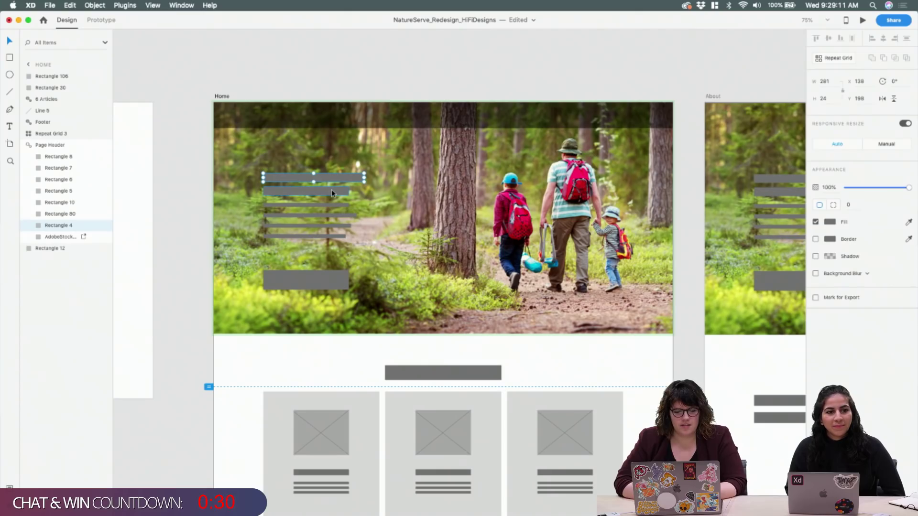
pyautogui.press('Escape')
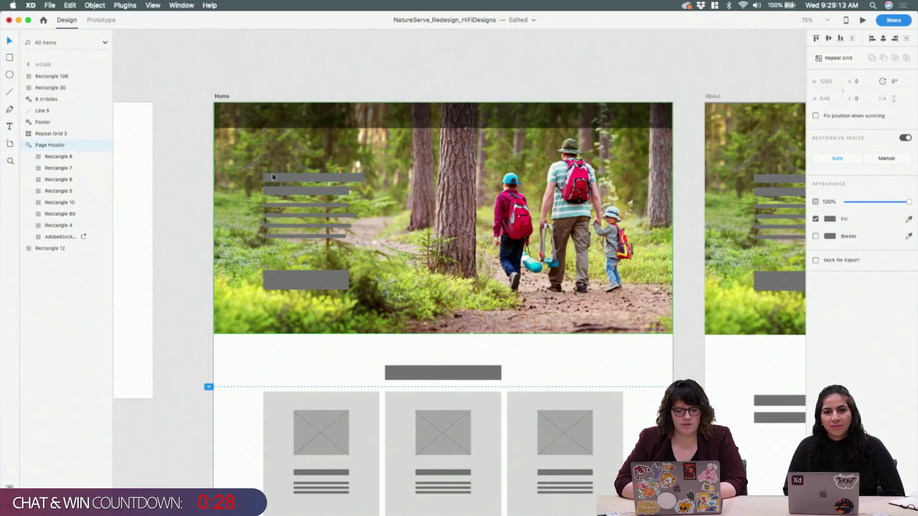
pyautogui.click(305, 180)
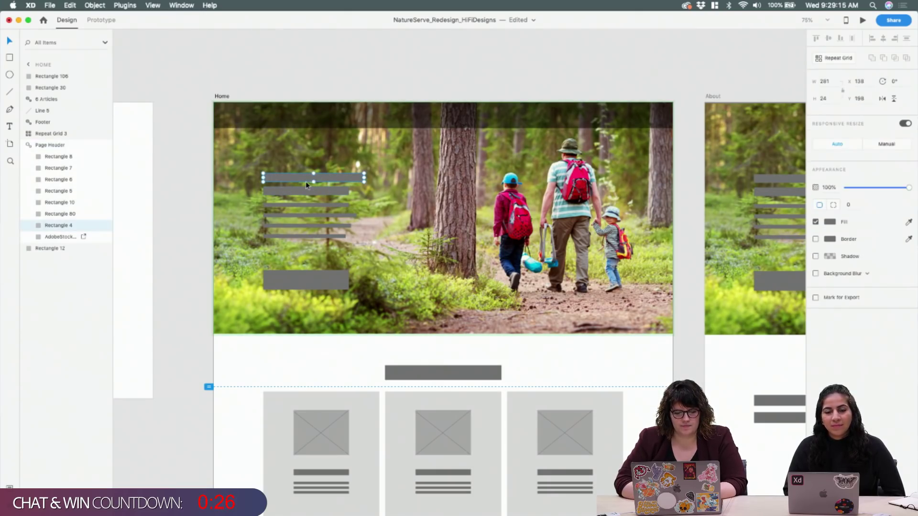
pyautogui.press('Delete')
pyautogui.click(309, 192)
pyautogui.press('Delete')
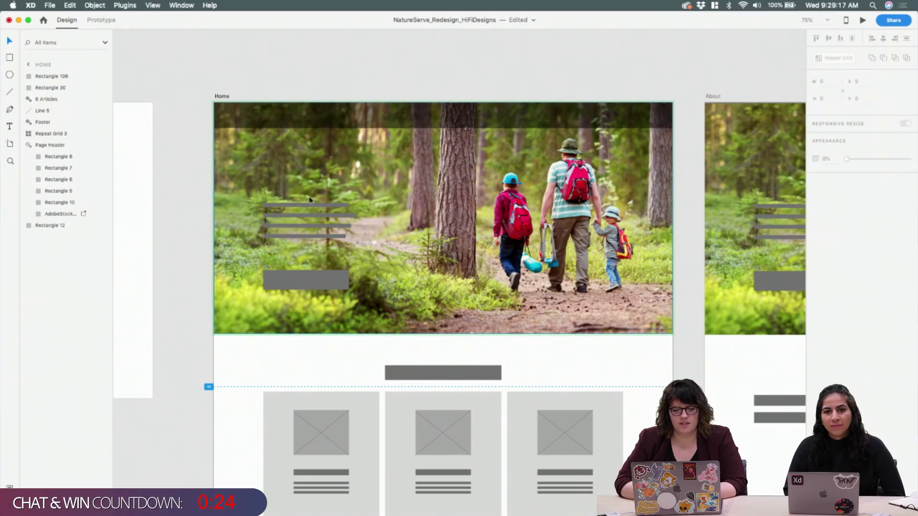
pyautogui.click(310, 205)
pyautogui.press('Delete')
pyautogui.click(308, 215)
pyautogui.press('Delete')
pyautogui.click(323, 225)
pyautogui.press('Delete')
pyautogui.click(325, 237)
pyautogui.press('Delete')
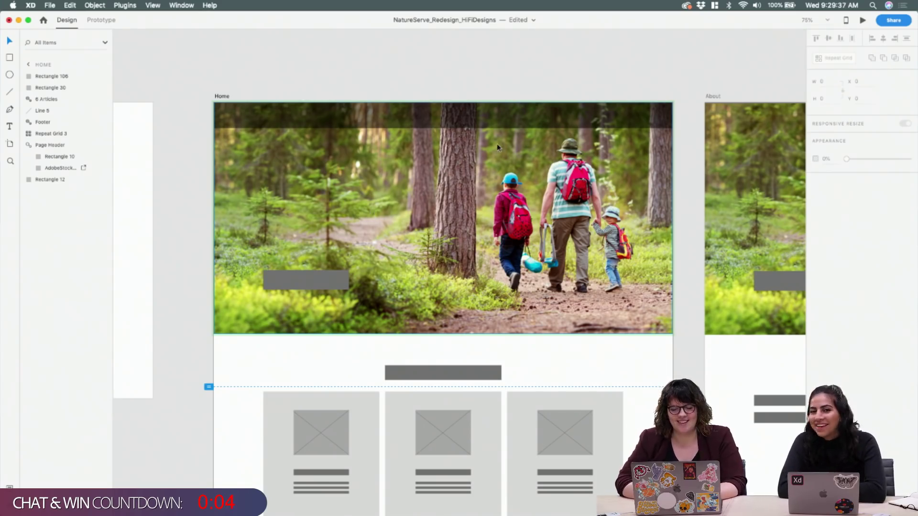
# Inspect the forest photo's full extent inside its mask, then exit with it clipped
pyautogui.click(507, 165)
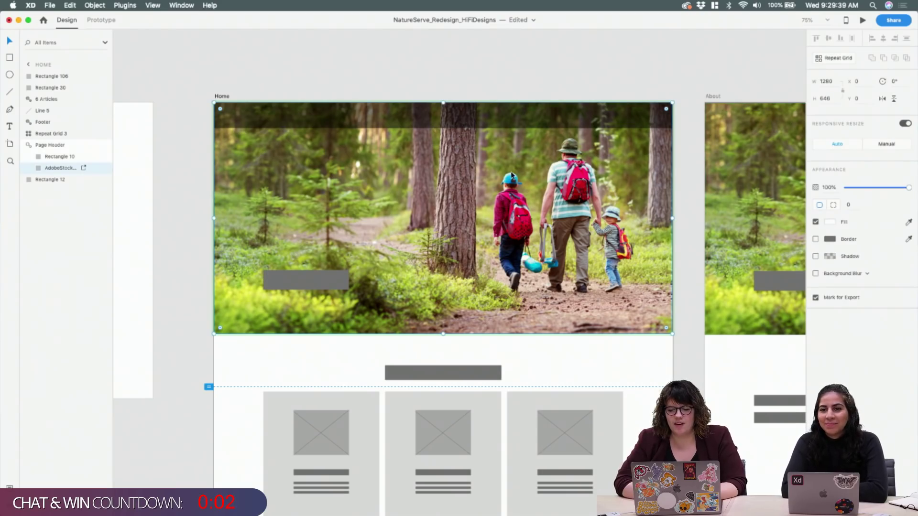
pyautogui.rightClick(368, 144)
pyautogui.doubleClick(295, 161)
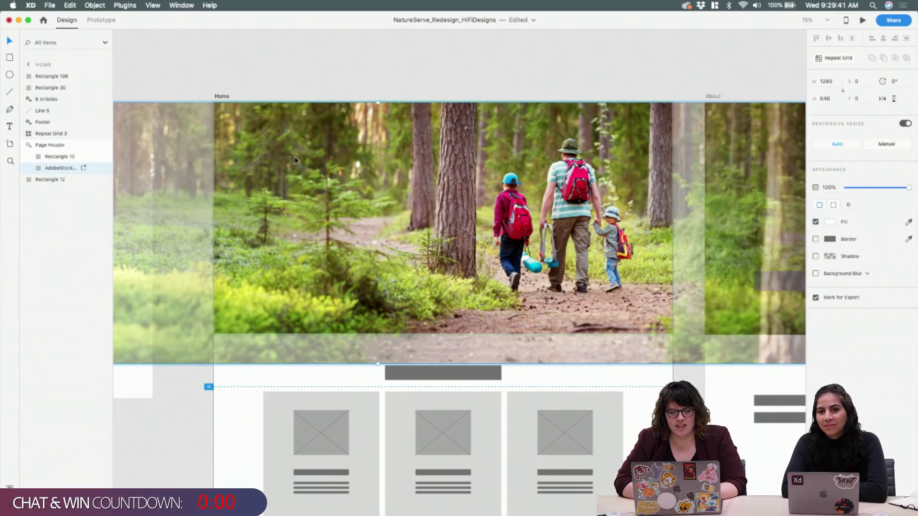
pyautogui.press('Escape')
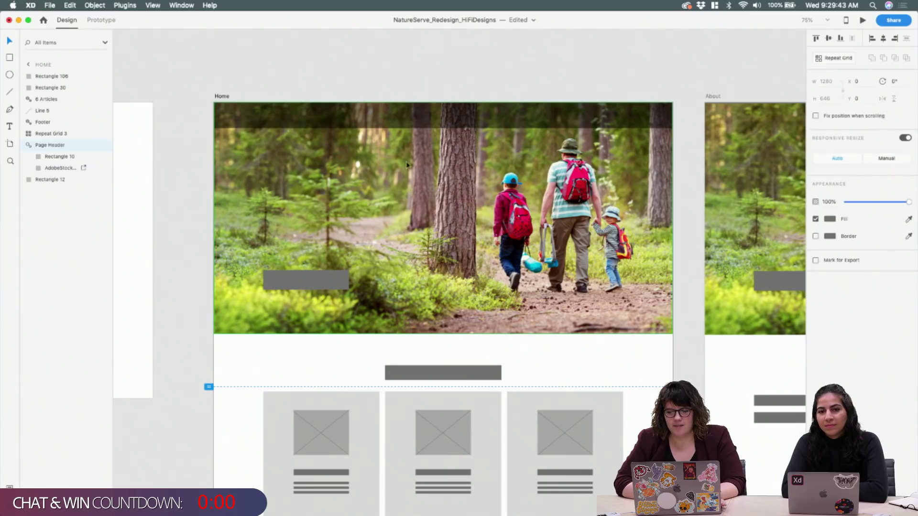
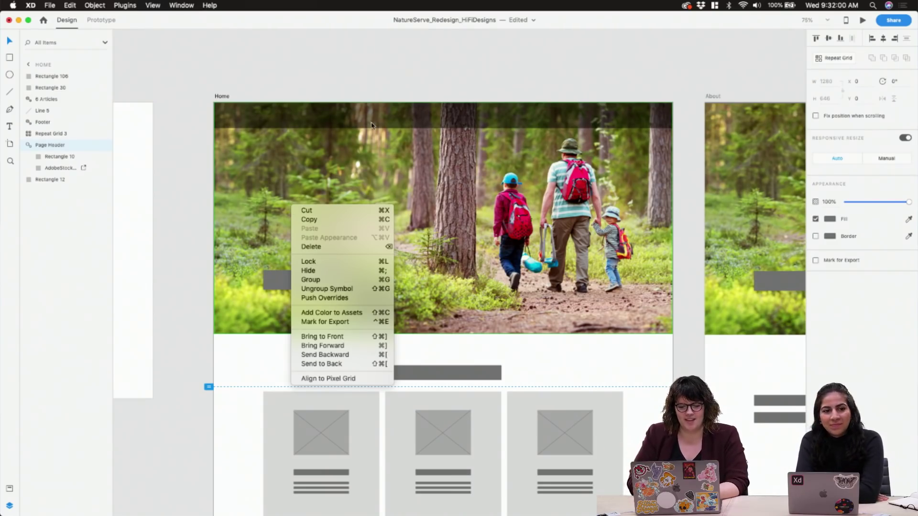
# Push the forest photo's edits to the Page Header symbol
pyautogui.click(183, 235)
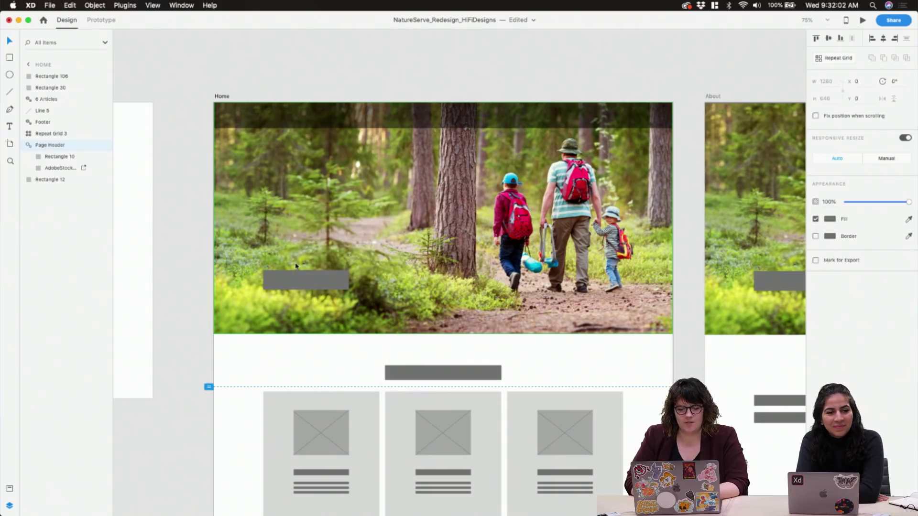
pyautogui.doubleClick(324, 282)
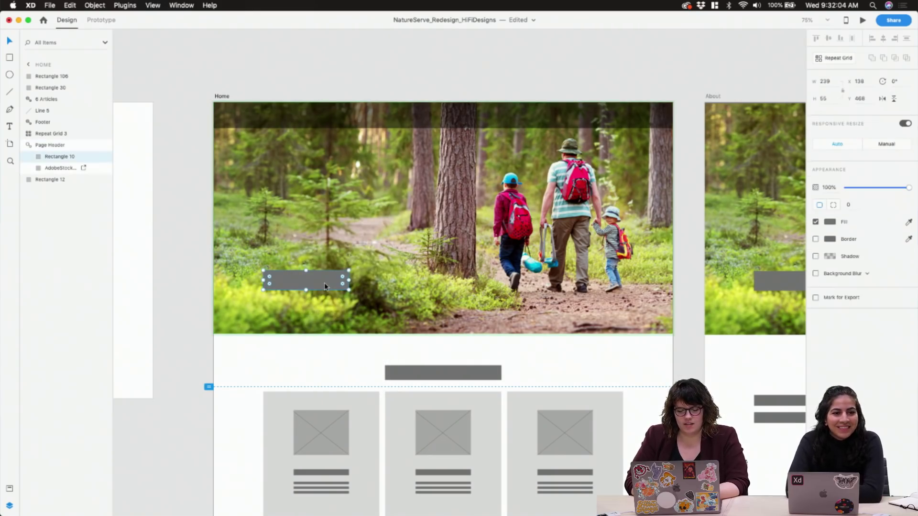
pyautogui.click(391, 245)
pyautogui.rightClick(259, 170)
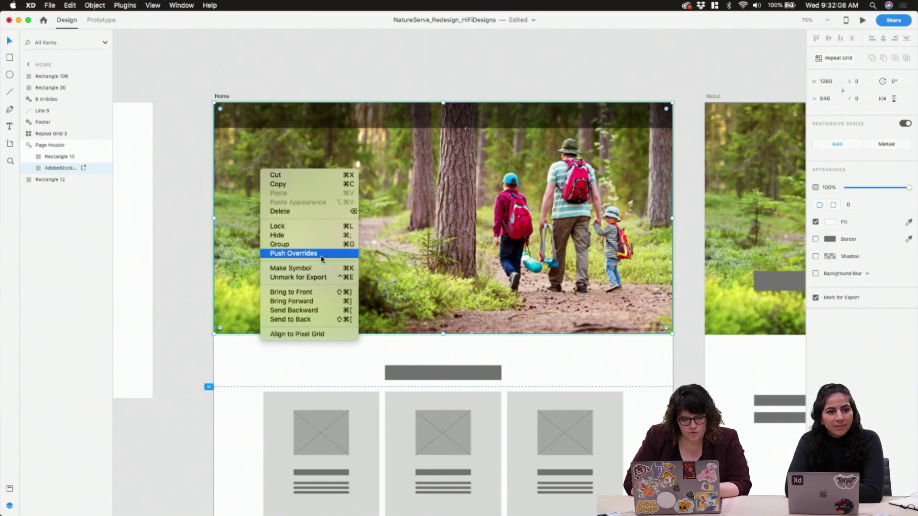
pyautogui.click(321, 256)
pyautogui.click(456, 55)
# Ungroup the Page Header symbol into its forest photo and grey rectangle
pyautogui.click(485, 149)
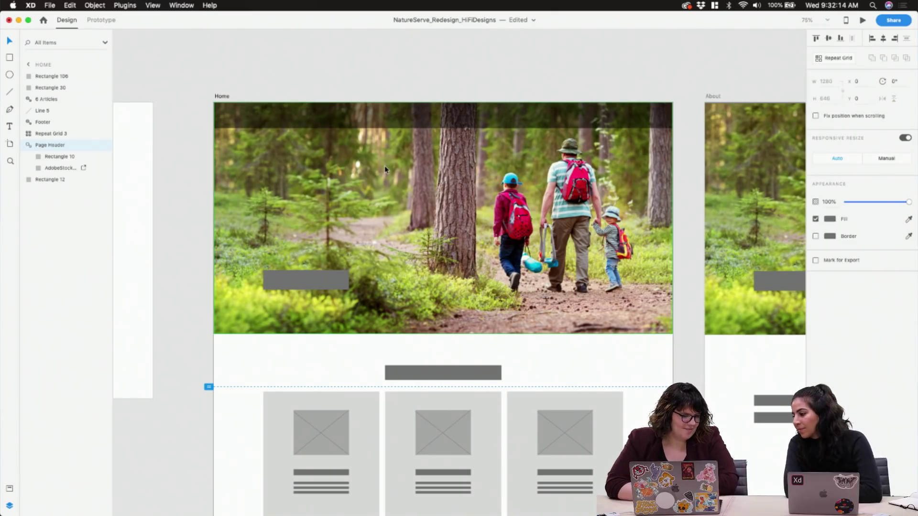
pyautogui.rightClick(311, 191)
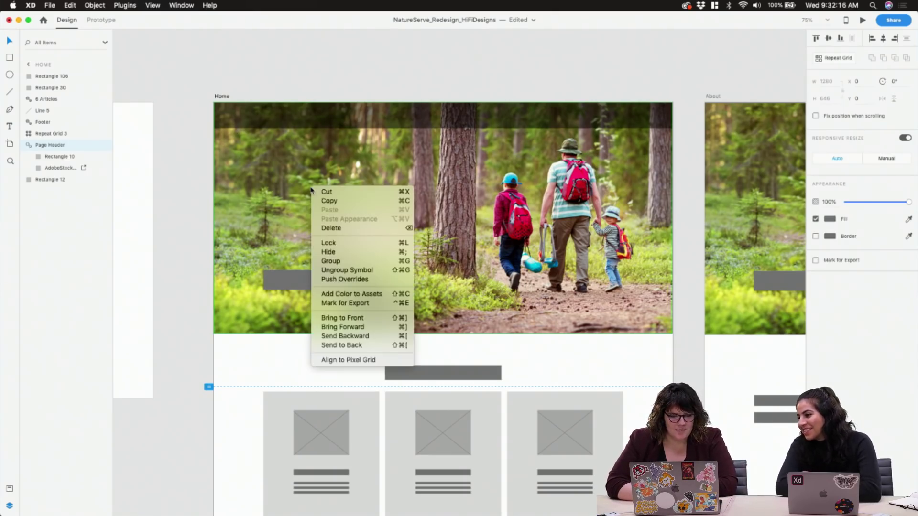
pyautogui.click(429, 96)
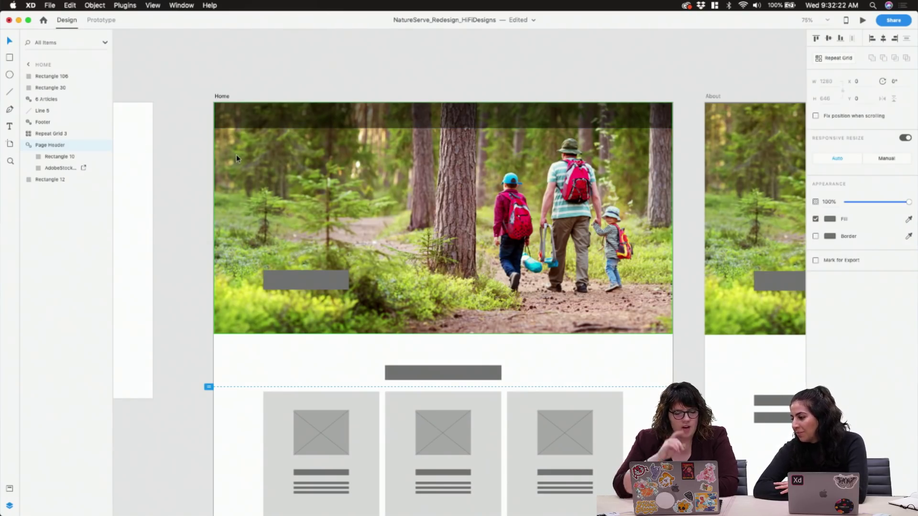
pyautogui.rightClick(255, 158)
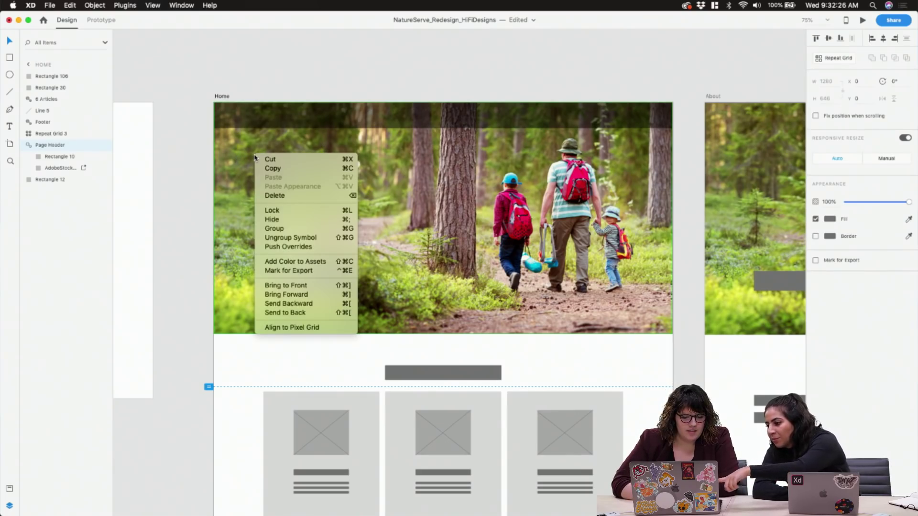
pyautogui.click(291, 237)
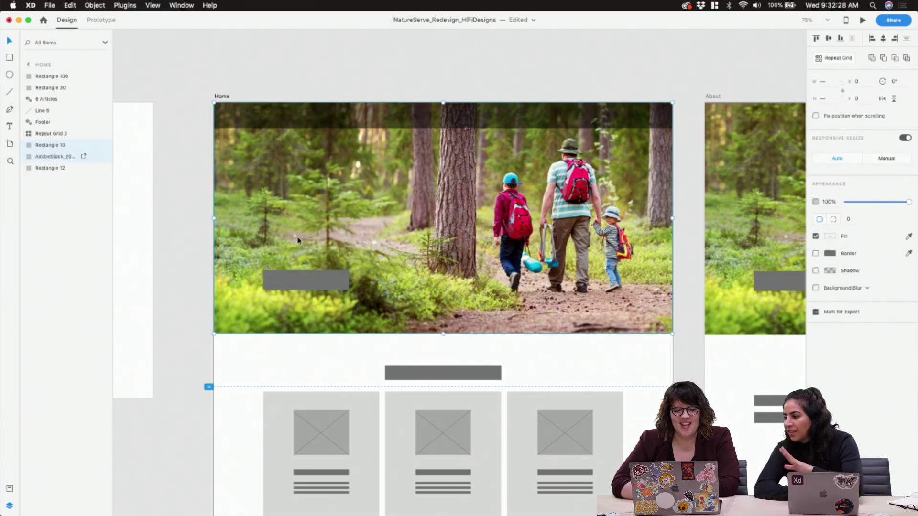
pyautogui.click(407, 93)
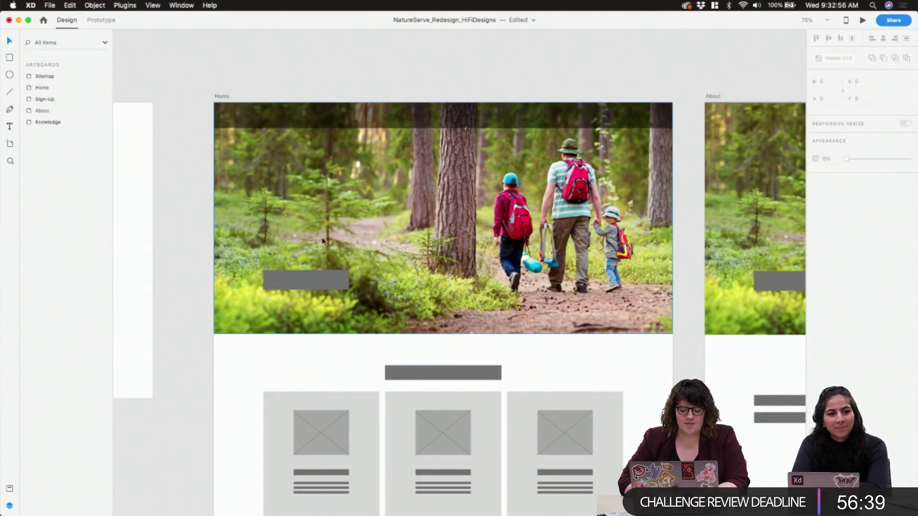
# Check the grey rectangle and dark header band, then bring up the NatureServe logo file in Illustrator
pyautogui.click(303, 274)
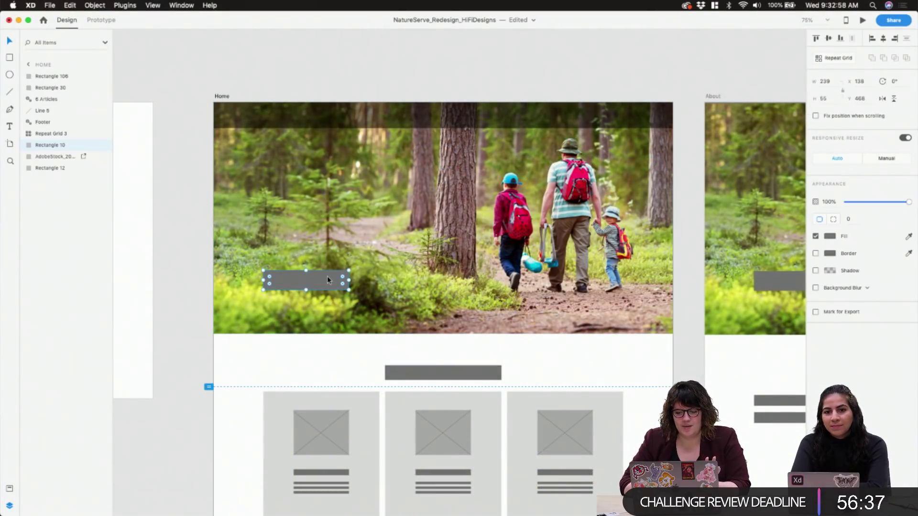
pyautogui.click(530, 110)
pyautogui.moveTo(443, 497)
pyautogui.click(498, 497)
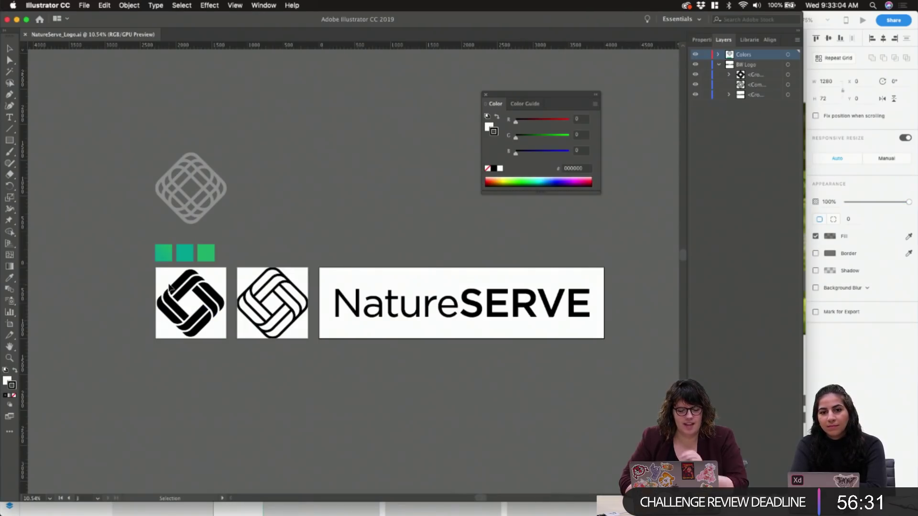
# Marquee-select the first black NatureServe logo mark, copy it, and paste it into XD as Group 13
pyautogui.press('a')
pyautogui.moveTo(148, 280); pyautogui.dragTo(220, 328)
pyautogui.press('v')
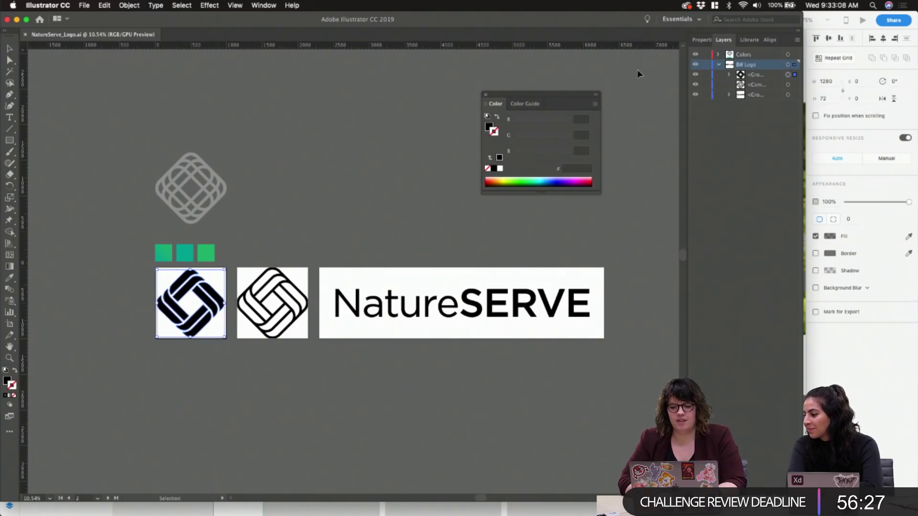
pyautogui.press('super+Tab')
pyautogui.press('super+v')
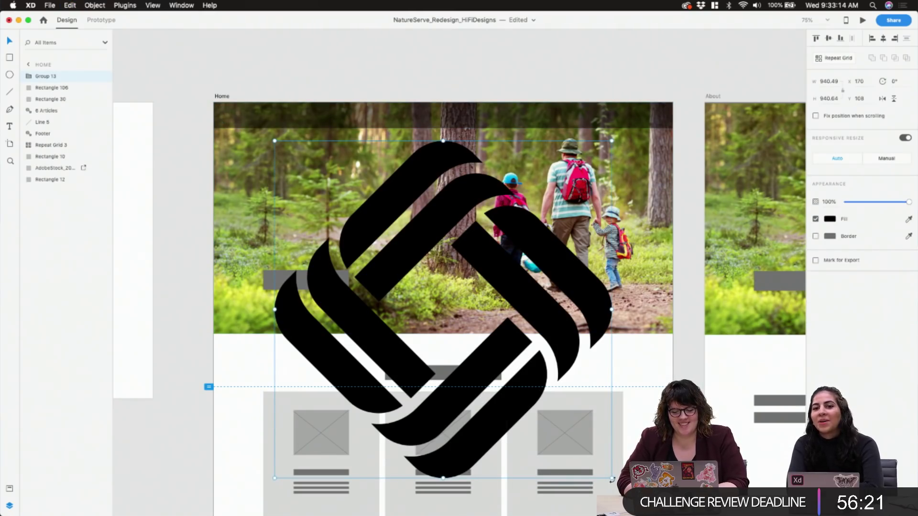
# Shrink the pasted logo to about 65 px and move it to the Home artboard's top edge
pyautogui.moveTo(613, 479); pyautogui.dragTo(285, 155)
pyautogui.doubleClick(282, 154)
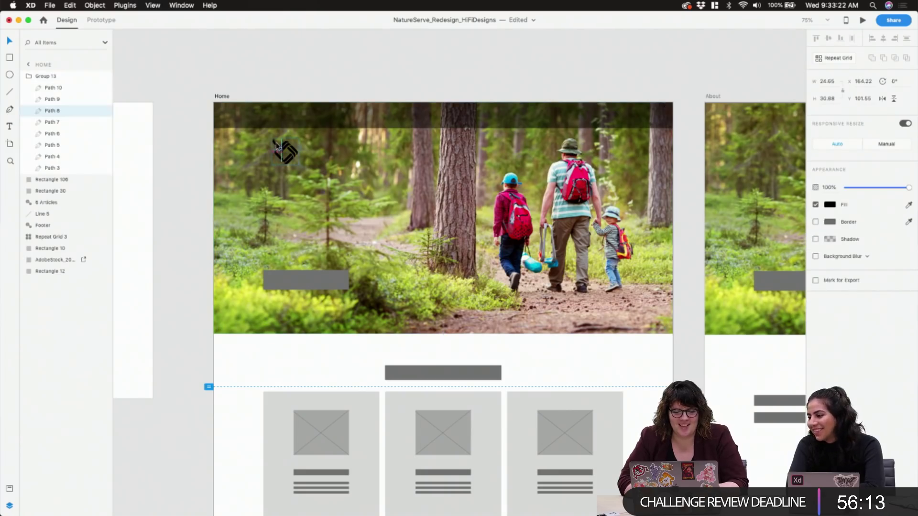
pyautogui.click(58, 77)
pyautogui.press('super+equal')
pyautogui.press('super+equal')
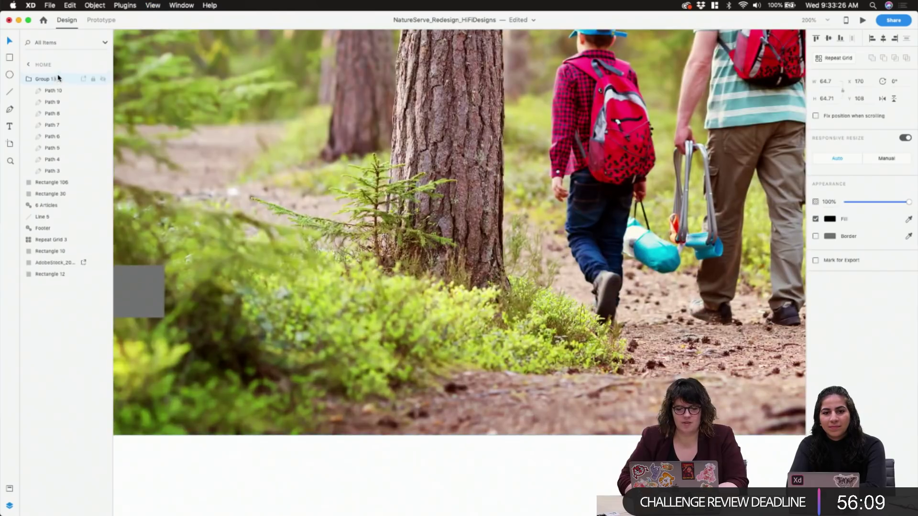
pyautogui.scroll(5, 331, 161)
pyautogui.hscroll(-3, 331, 161)
pyautogui.scroll(10, 331, 162)
pyautogui.hscroll(-2, 331, 161)
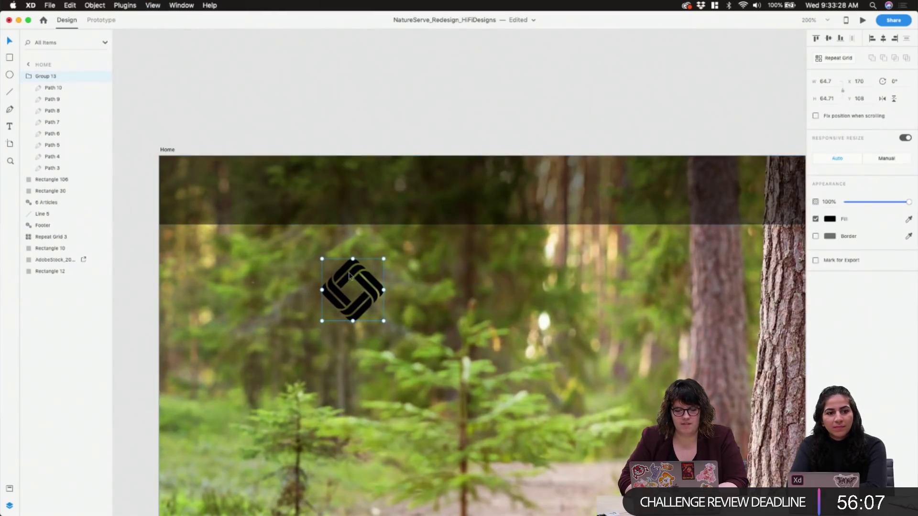
pyautogui.moveTo(349, 270); pyautogui.dragTo(325, 166)
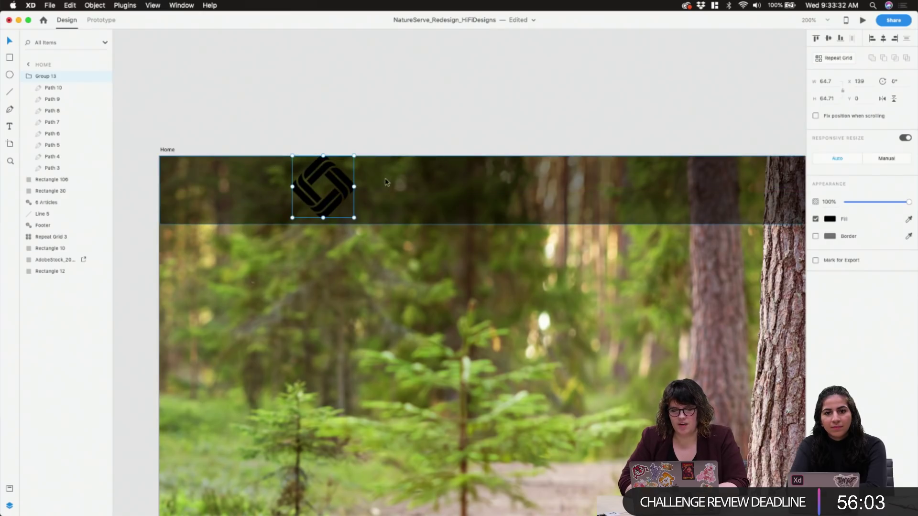
pyautogui.click(256, 138)
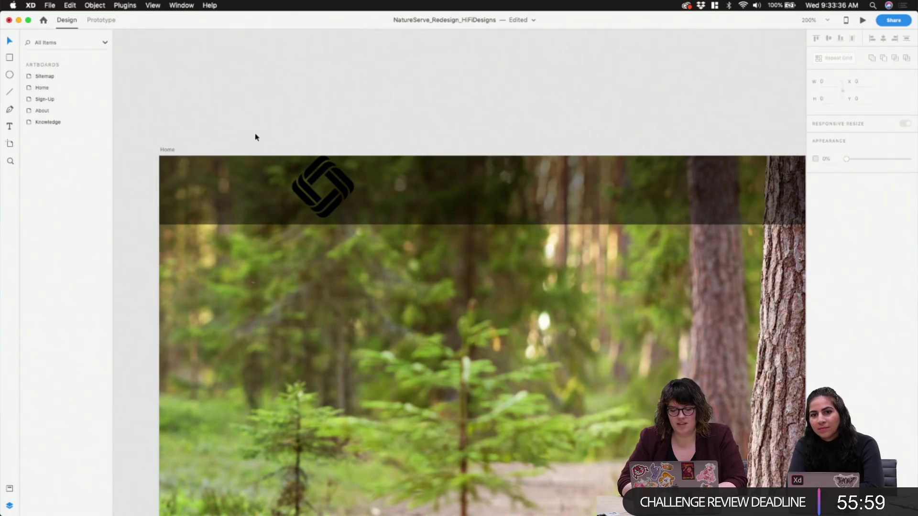
pyautogui.click(48, 88)
# Show the column layout grid and try a 28.5 logo width, undoing back to 64.7
pyautogui.press('super+shift+apostrophe')
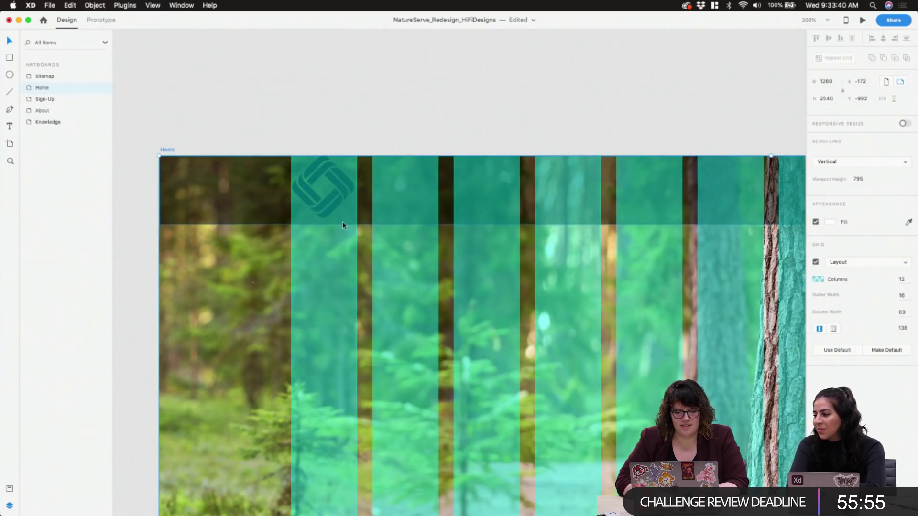
pyautogui.click(336, 197)
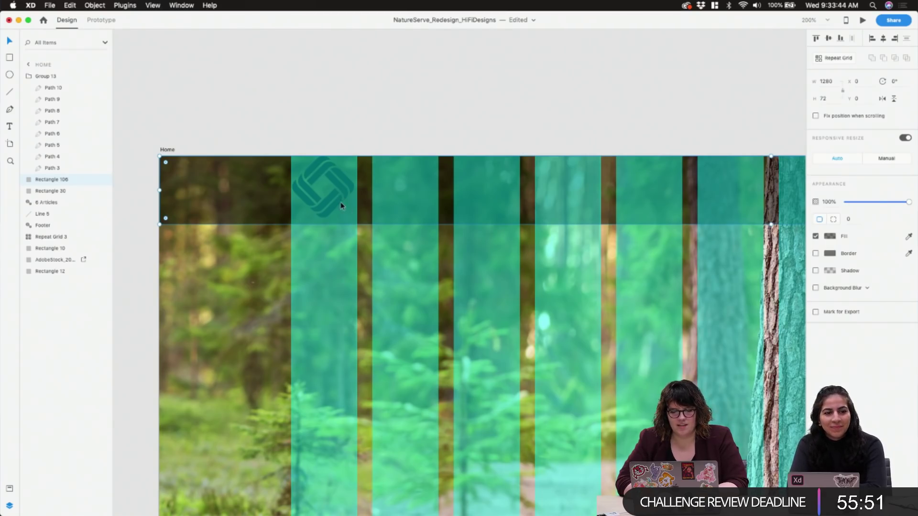
pyautogui.click(51, 78)
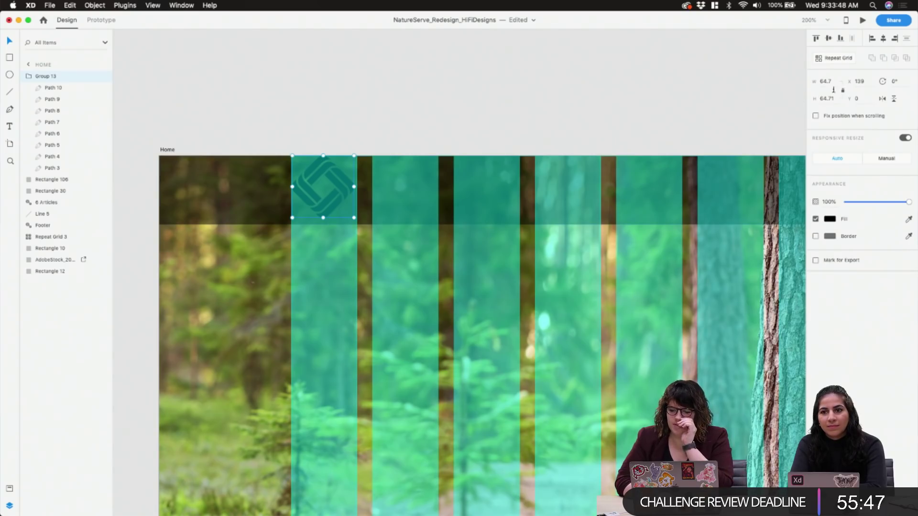
pyautogui.click(829, 83)
pyautogui.write('28.5')
pyautogui.press('Return')
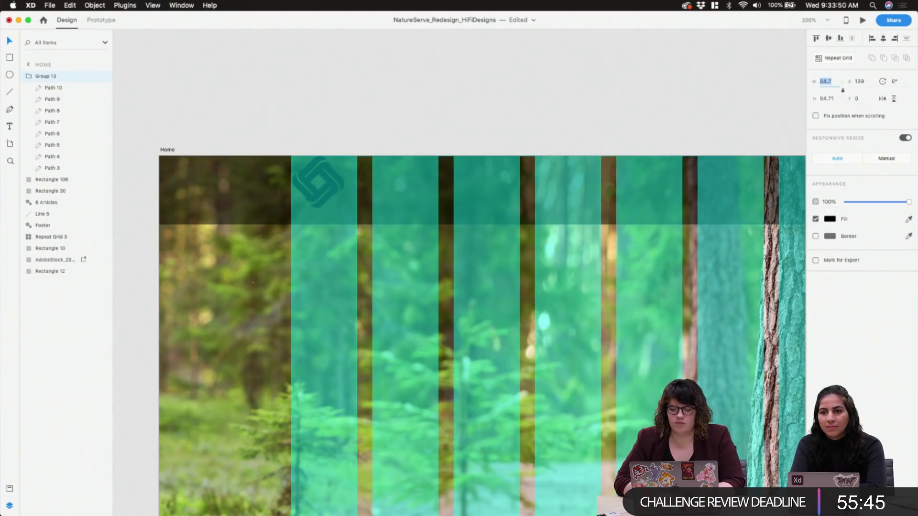
pyautogui.press('Up')
pyautogui.press('Up')
pyautogui.press('Up')
pyautogui.press('Up')
pyautogui.press('Up')
pyautogui.press('Up')
pyautogui.press('Up')
pyautogui.press('Up')
pyautogui.press('Up')
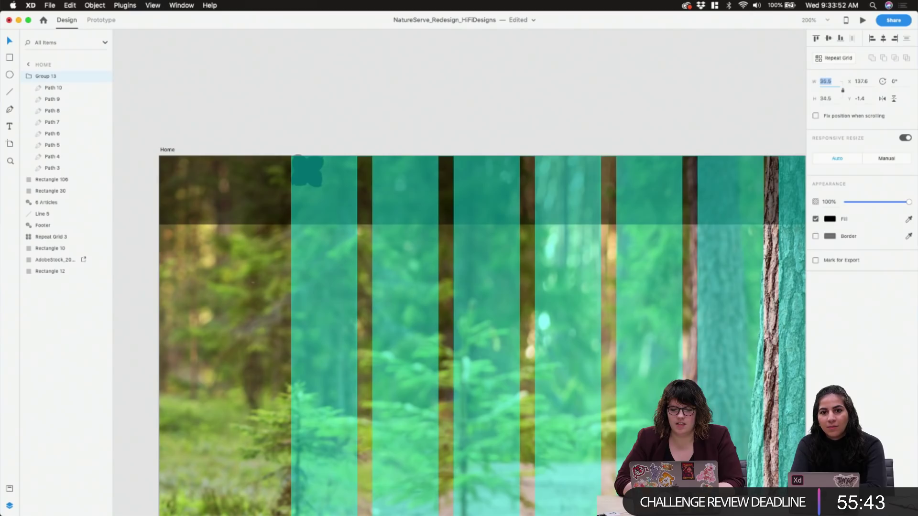
pyautogui.press('super+z')
pyautogui.press('super+z')
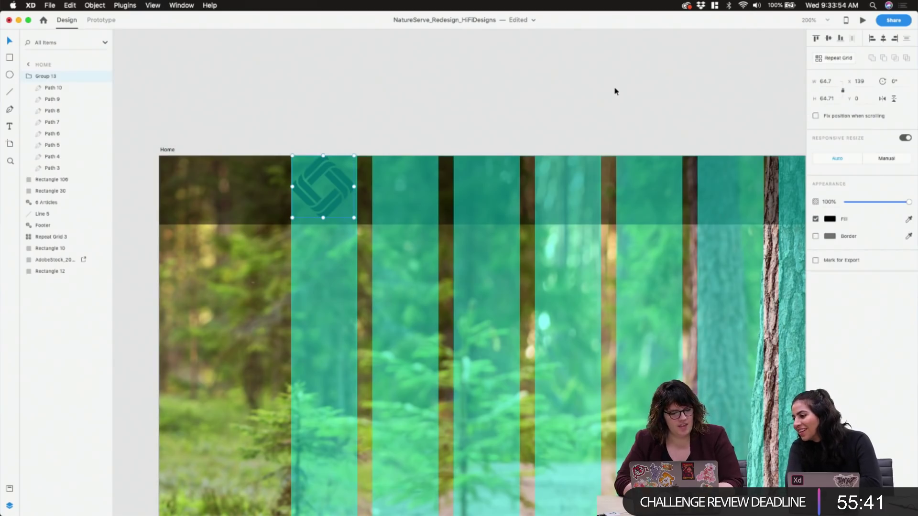
pyautogui.rightClick(48, 76)
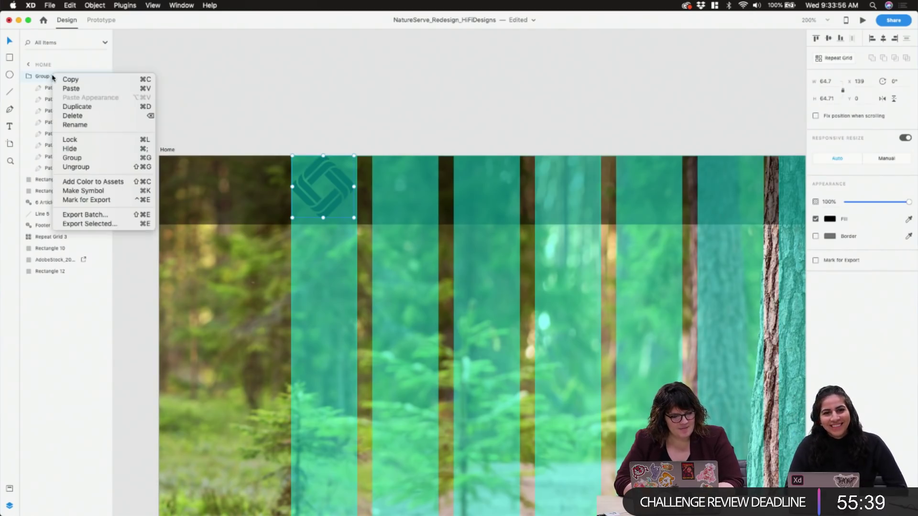
pyautogui.press('Escape')
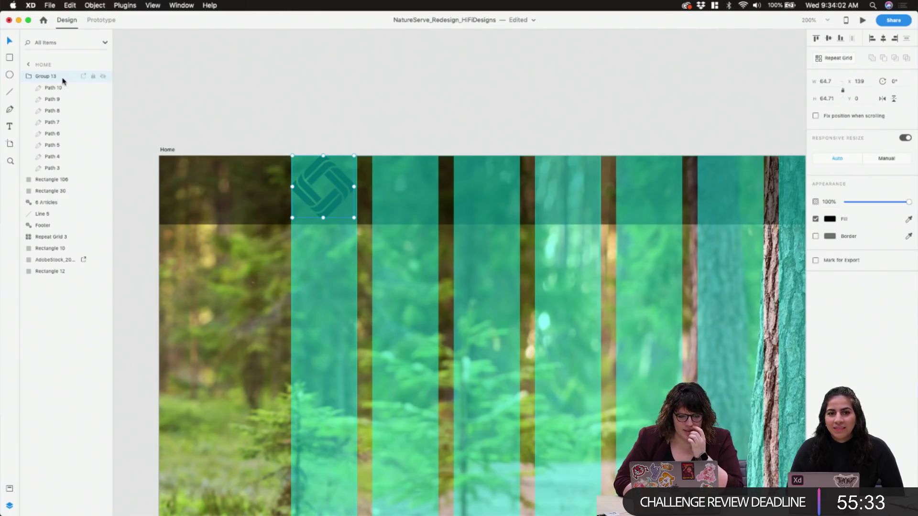
# Shrink the logo to about 41 px and nudge it to x 138, y 17 in the header band
pyautogui.moveTo(354, 219); pyautogui.dragTo(331, 197)
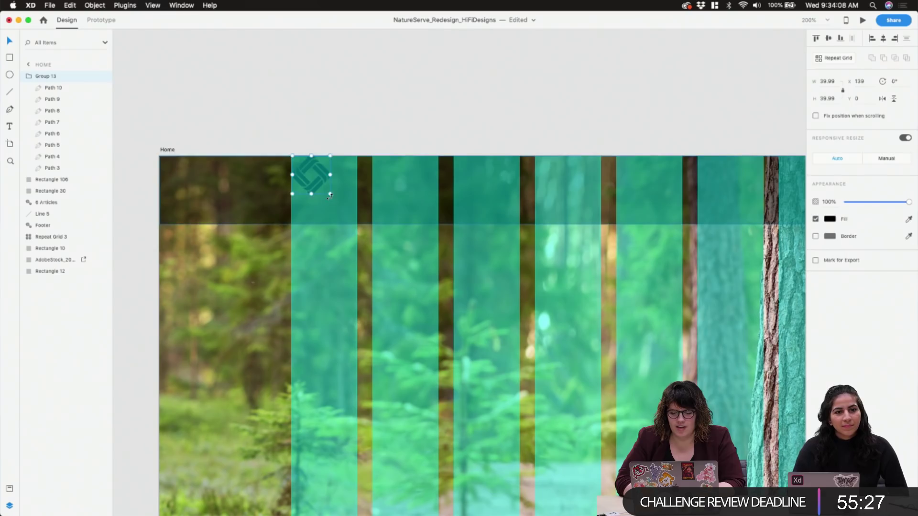
pyautogui.moveTo(310, 180); pyautogui.dragTo(317, 195)
pyautogui.press('super+z')
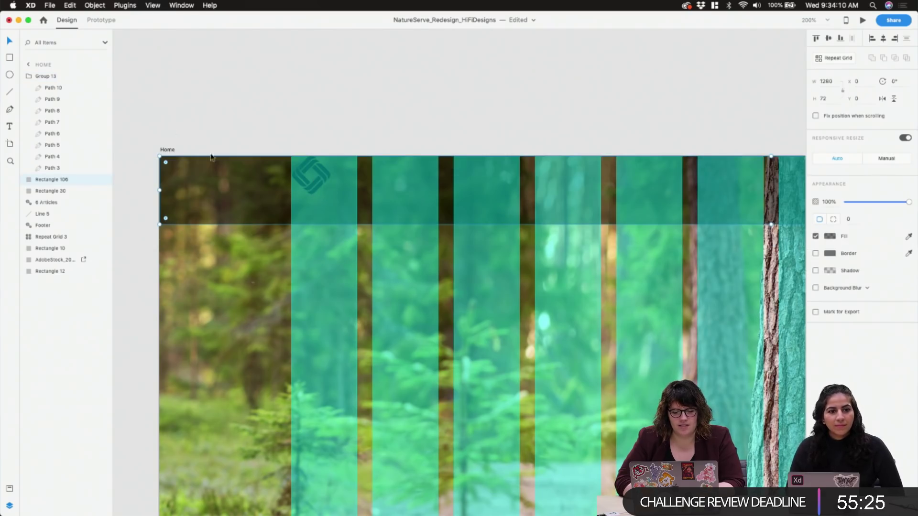
pyautogui.click(53, 76)
pyautogui.hotkey('shift', 'Down')
pyautogui.press('Down')
pyautogui.press('Down')
pyautogui.press('Down')
pyautogui.press('Down')
pyautogui.press('Down')
pyautogui.press('Down')
pyautogui.press('Down')
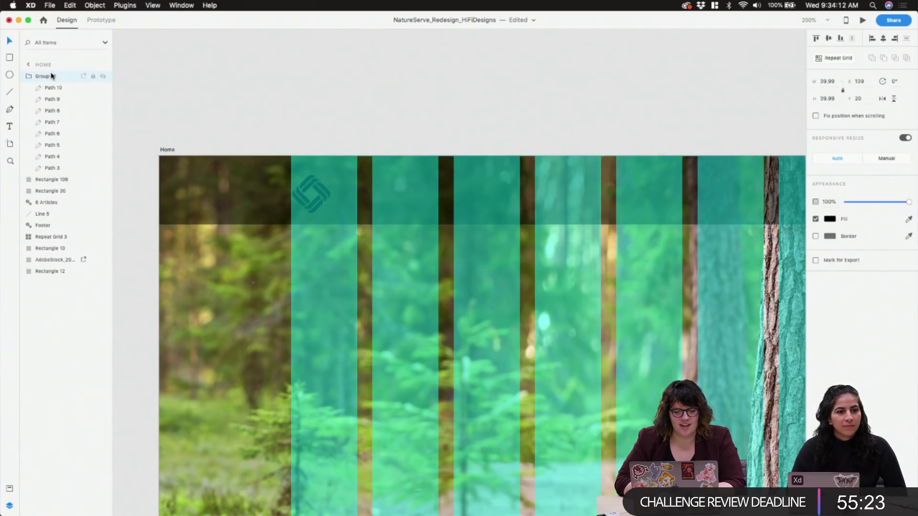
pyautogui.press('Left')
pyautogui.press('Left')
pyautogui.press('Left')
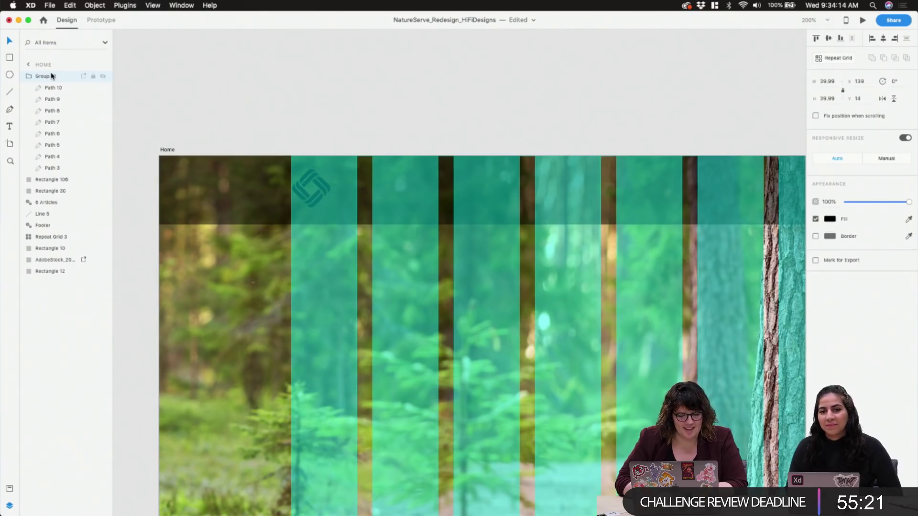
pyautogui.press('Right')
pyautogui.press('Right')
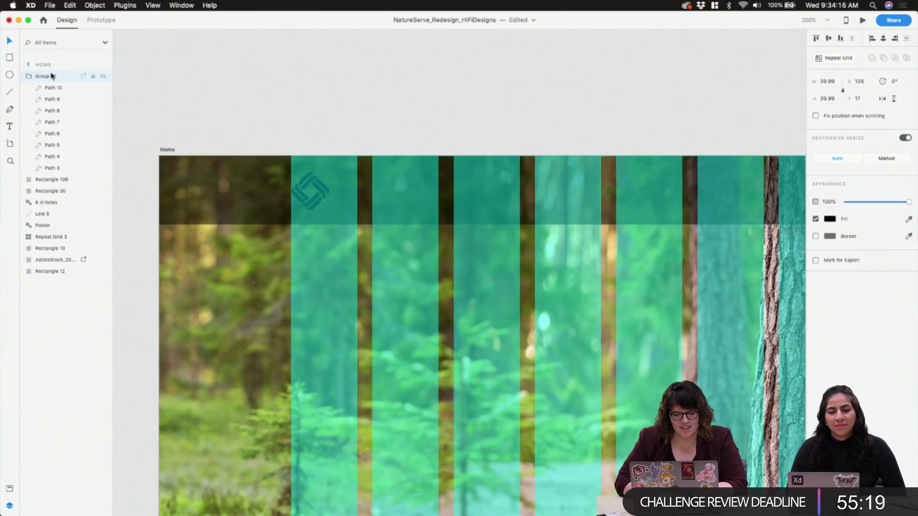
pyautogui.click(830, 219)
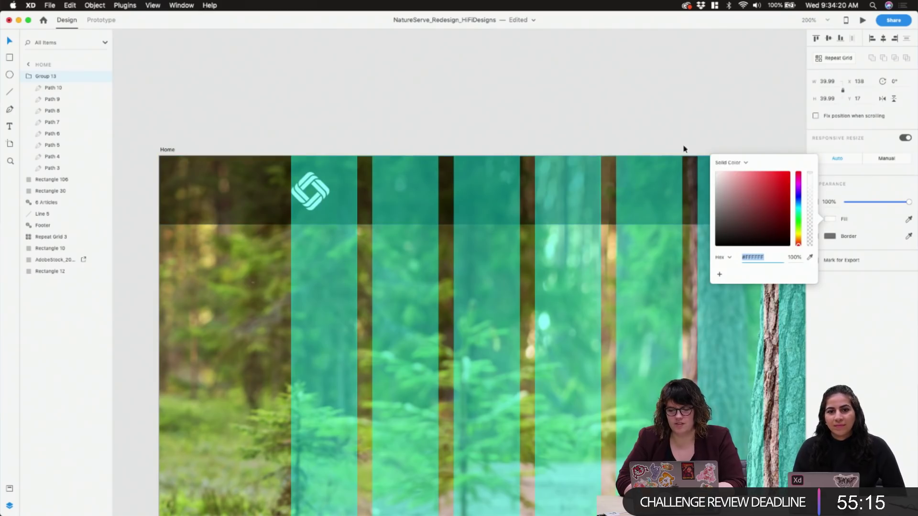
pyautogui.click(682, 146)
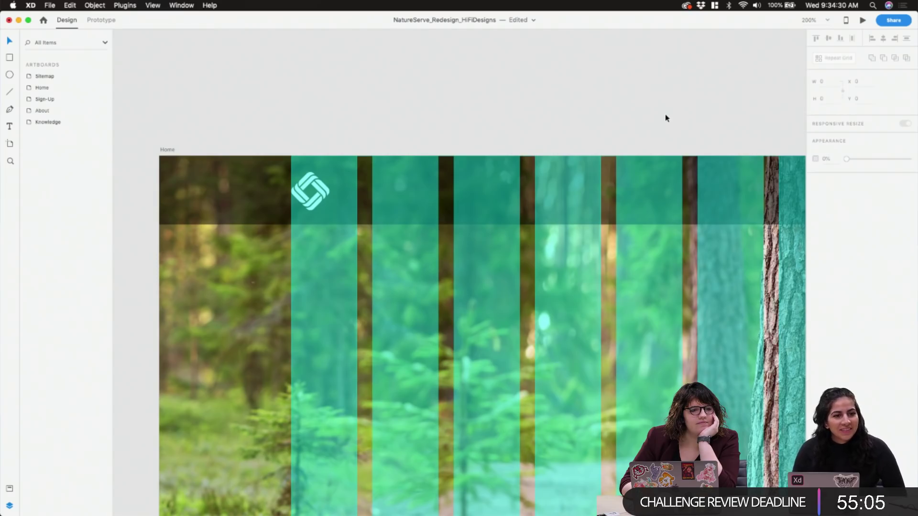
pyautogui.click(180, 6)
pyautogui.moveTo(50, 4)
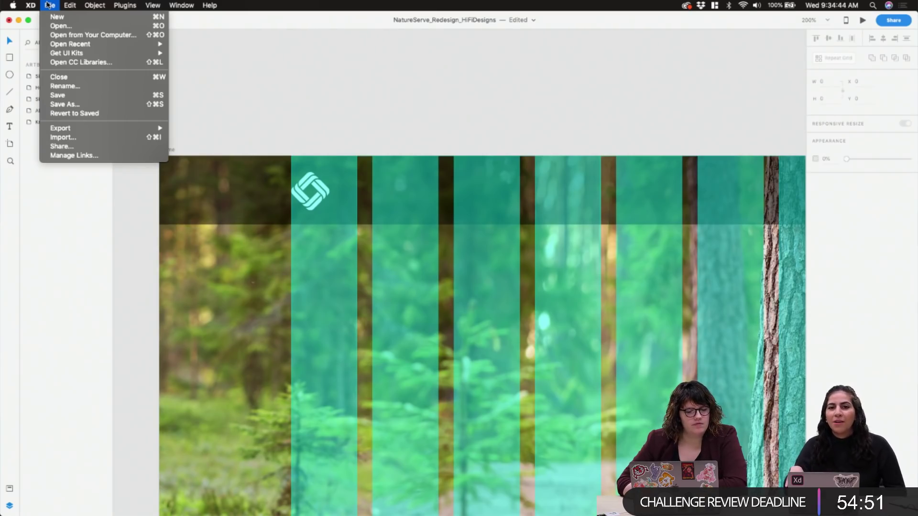
pyautogui.click(34, 5)
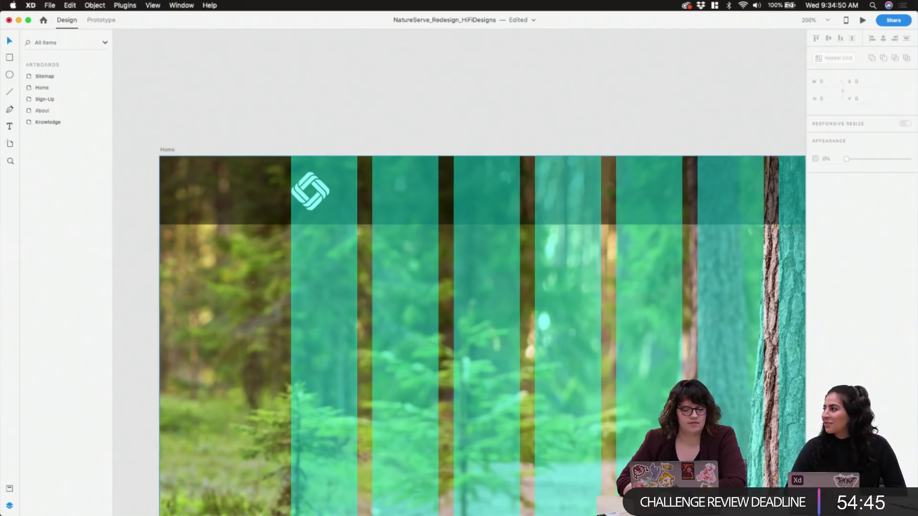
pyautogui.click(408, 495)
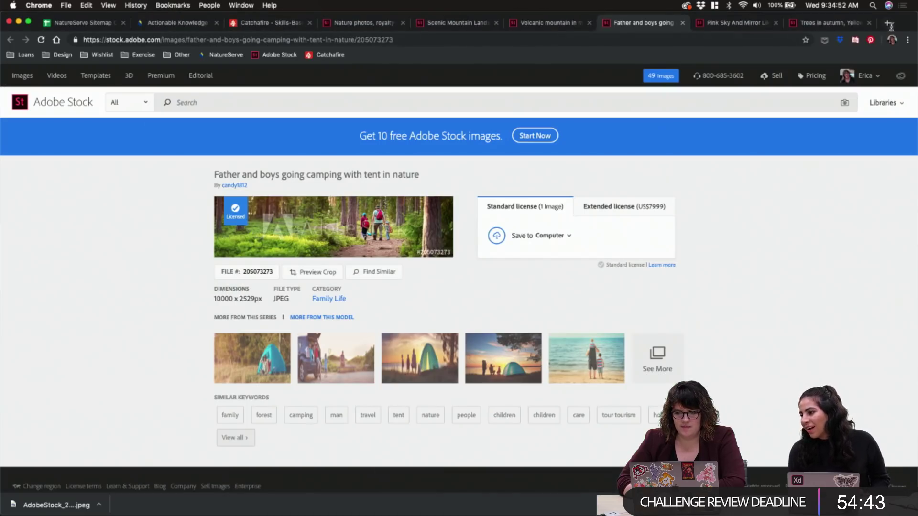
# Search Google for 'uservoice adobe xd', open the Adobe XD Feedback UserVoice page, then return to XD
pyautogui.click(887, 23)
pyautogui.write('uservoice xd')
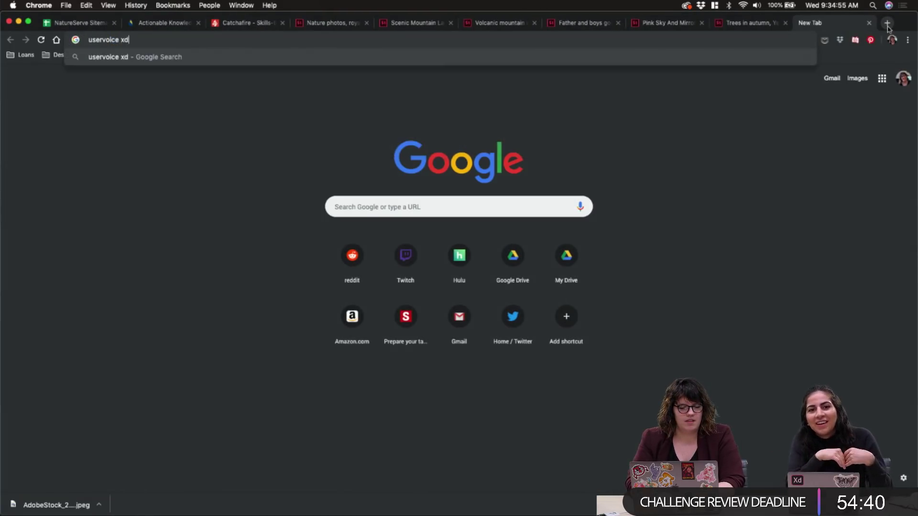
pyautogui.press('BackSpace')
pyautogui.write('adobe xd')
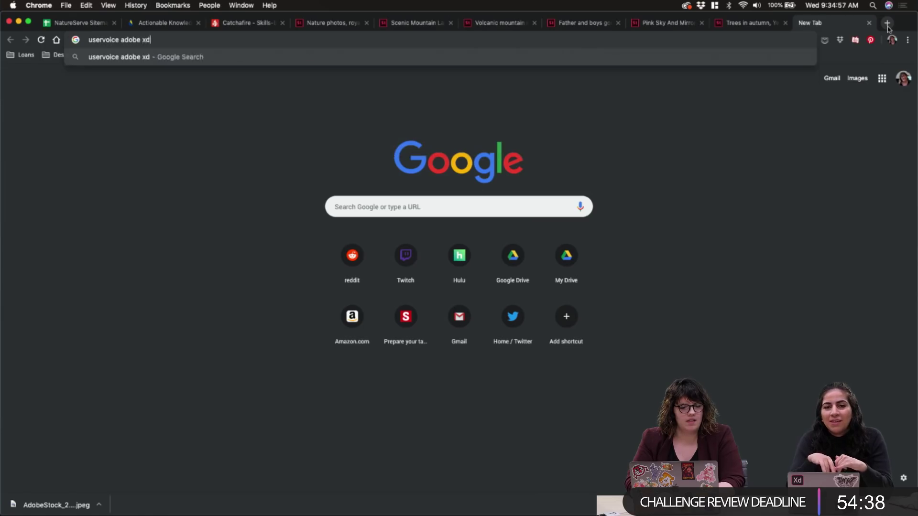
pyautogui.press('Return')
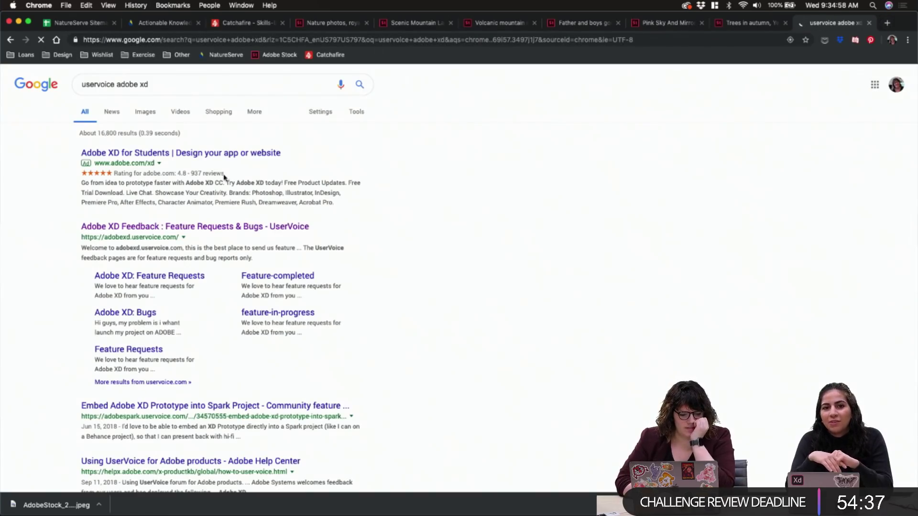
pyautogui.click(173, 226)
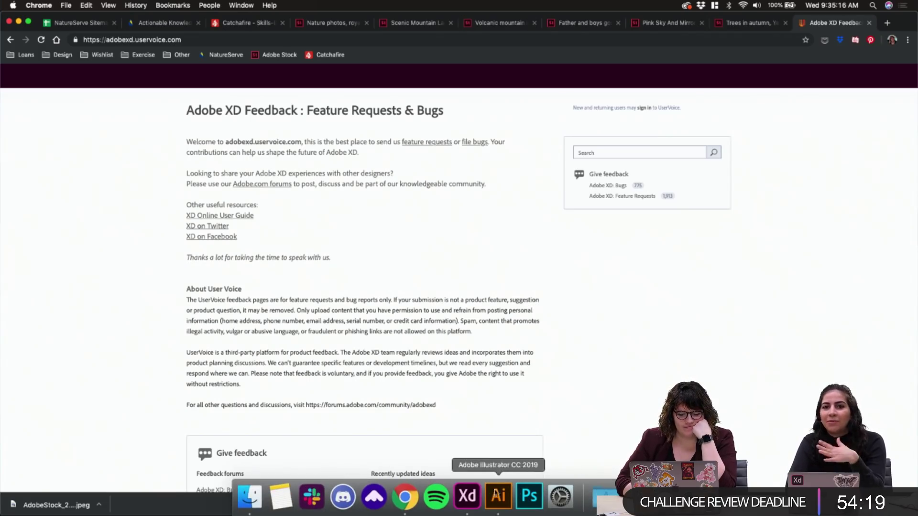
pyautogui.click(467, 497)
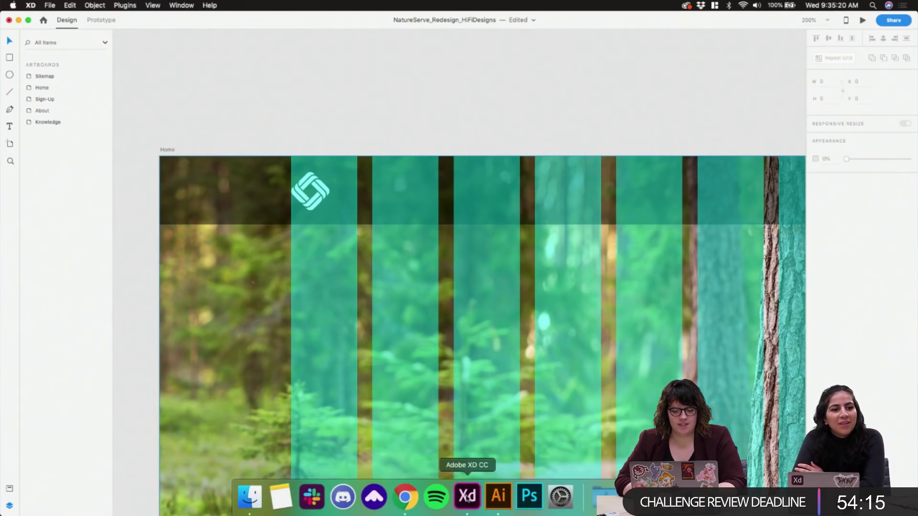
# Copy the NatureSERVE wordmark from the Illustrator logo file and paste it into XD as Group 14
pyautogui.click(499, 497)
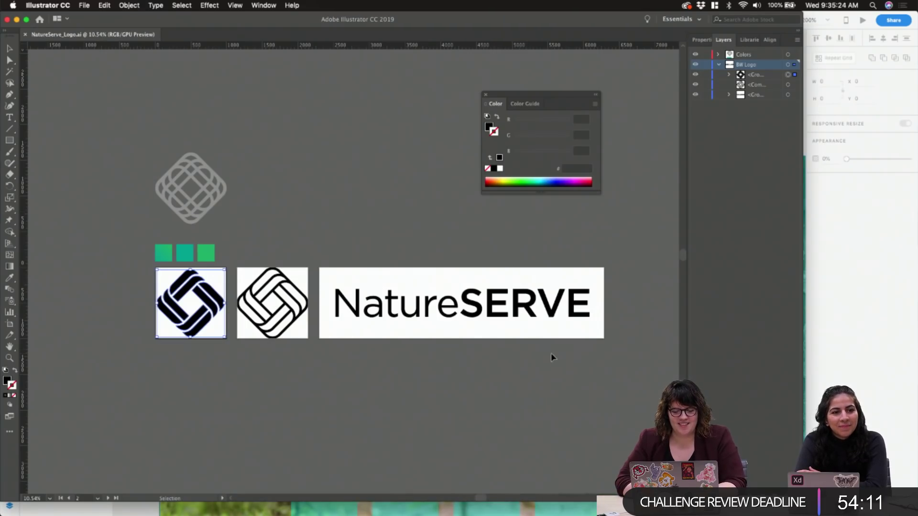
pyautogui.click(341, 287)
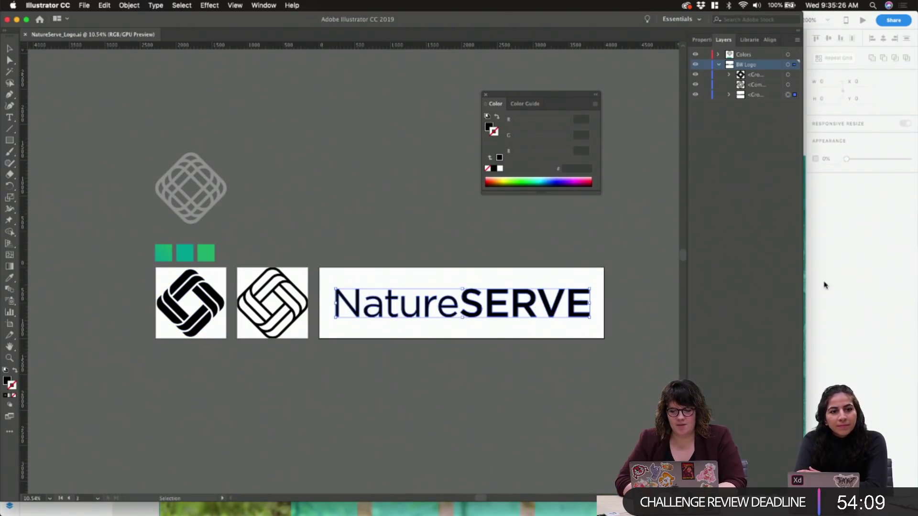
pyautogui.click(820, 286)
pyautogui.press('super+v')
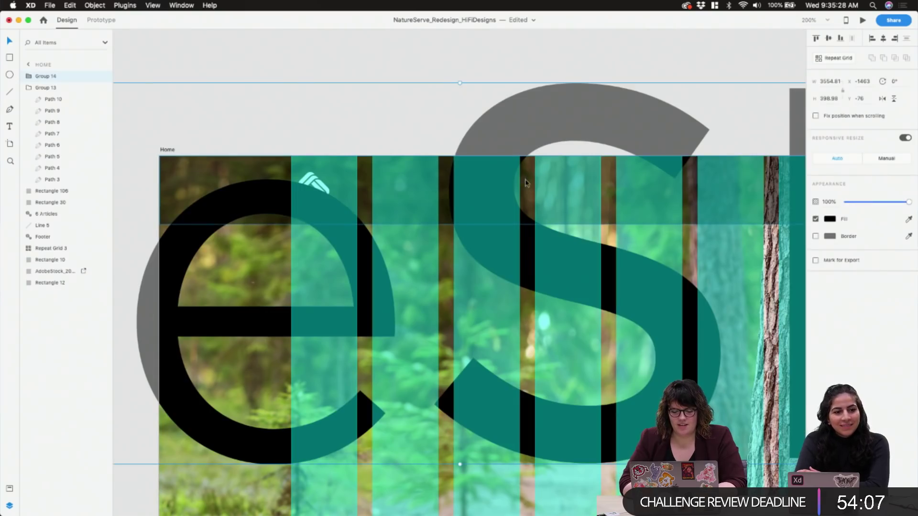
# Shrink the pasted wordmark to about 353 wide and snap the forest photo to X/Y 0
pyautogui.press('super+minus')
pyautogui.press('super+minus')
pyautogui.press('super+minus')
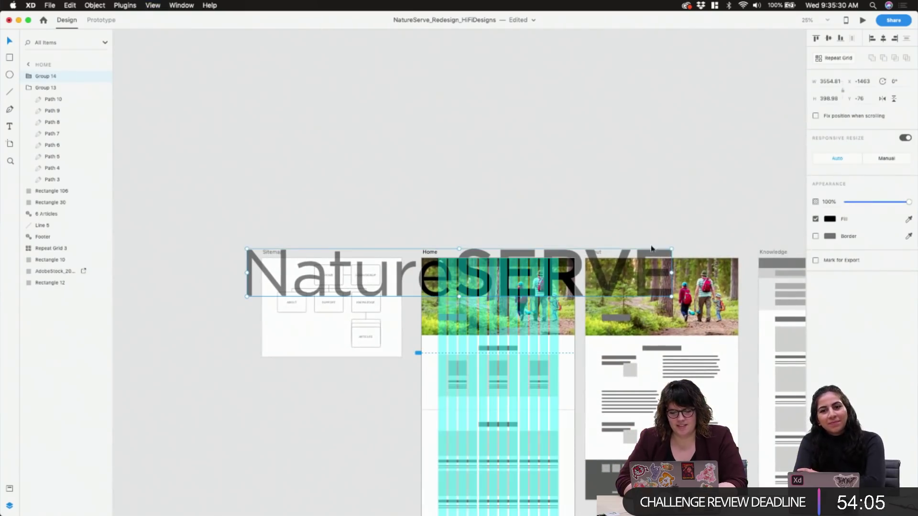
pyautogui.moveTo(679, 249); pyautogui.dragTo(482, 276)
pyautogui.press('super+plus')
pyautogui.press('super+plus')
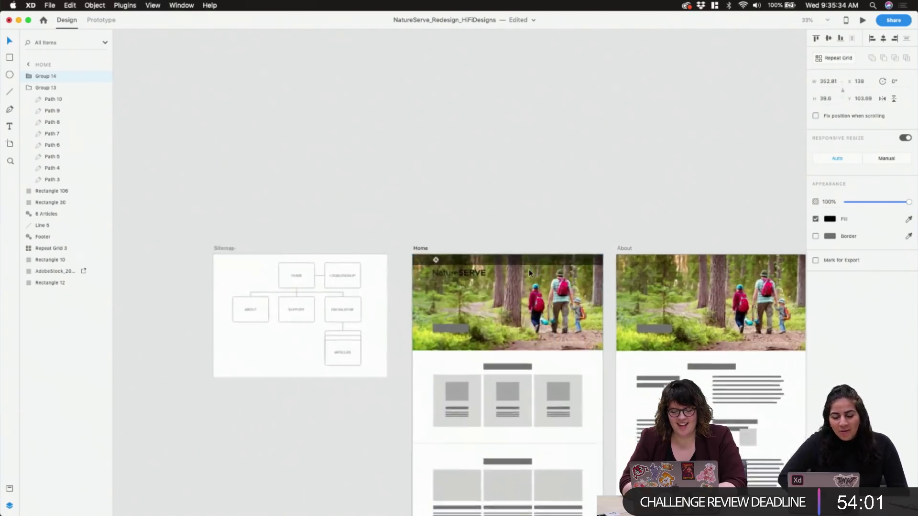
pyautogui.press('super+plus')
pyautogui.click(546, 223)
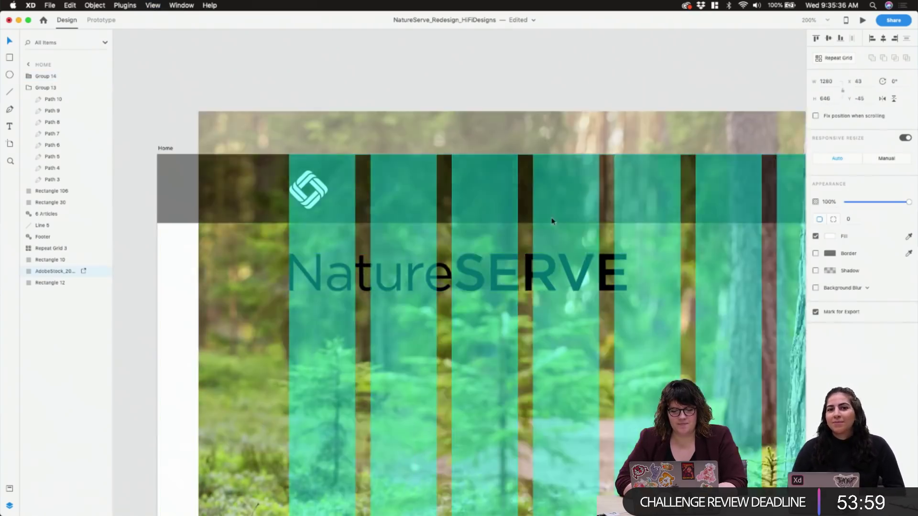
pyautogui.moveTo(552, 219); pyautogui.dragTo(520, 258)
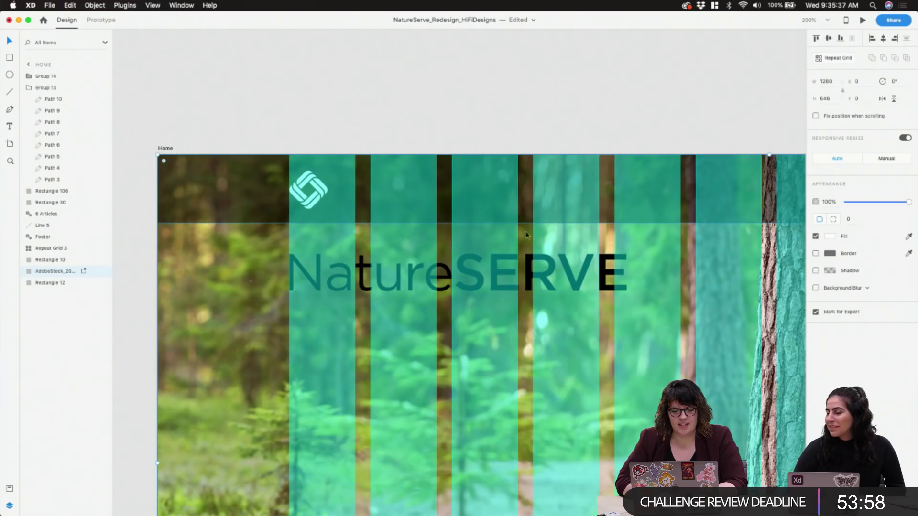
# Place the wordmark beside the logo at 204 wide, aligned vertically, and fill it white
pyautogui.click(522, 261)
pyautogui.moveTo(522, 261); pyautogui.dragTo(577, 177)
pyautogui.moveTo(671, 206); pyautogui.dragTo(532, 192)
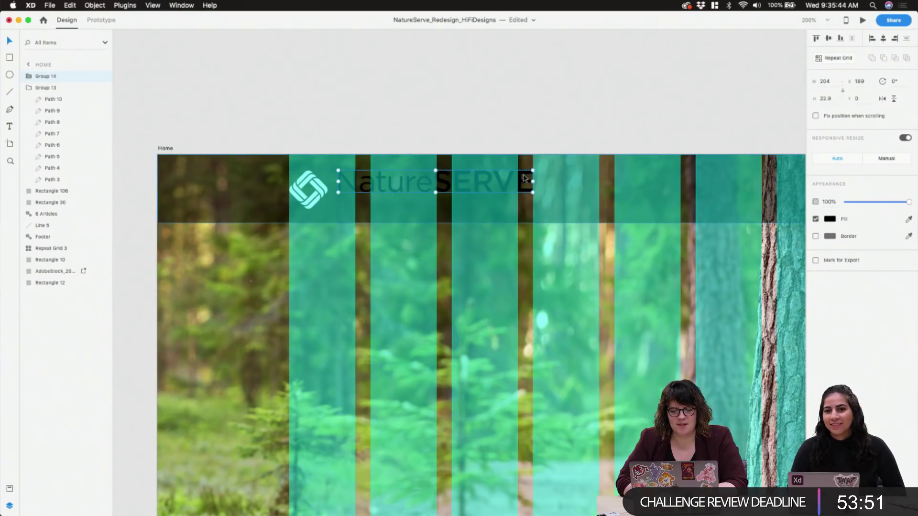
pyautogui.moveTo(524, 178); pyautogui.dragTo(528, 185)
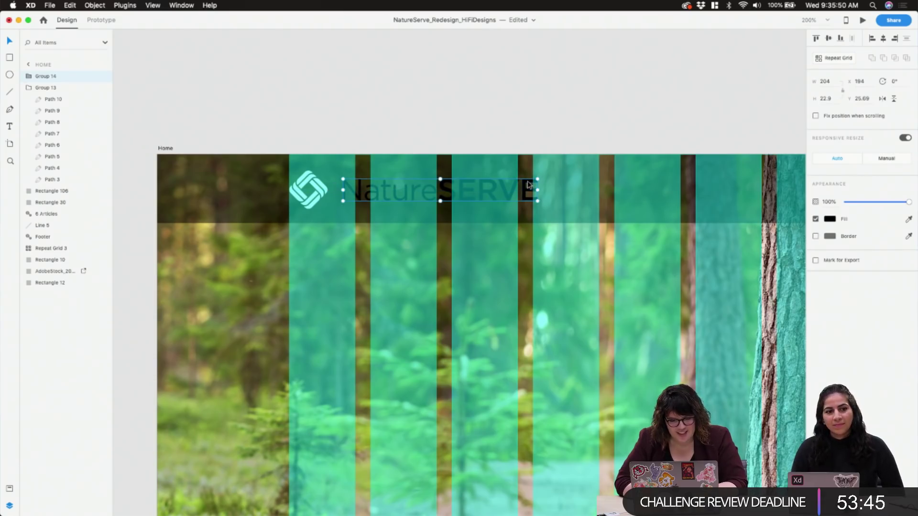
pyautogui.click(831, 219)
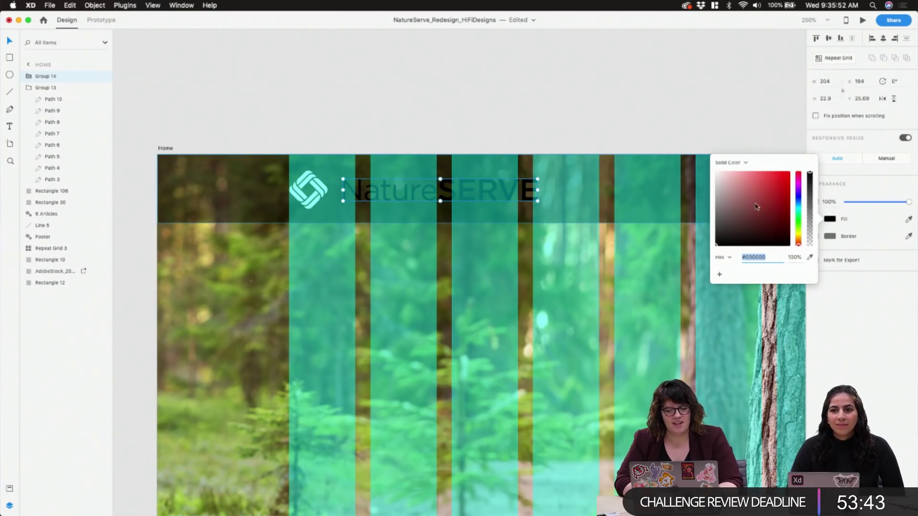
pyautogui.moveTo(718, 190); pyautogui.dragTo(714, 170)
pyautogui.click(594, 127)
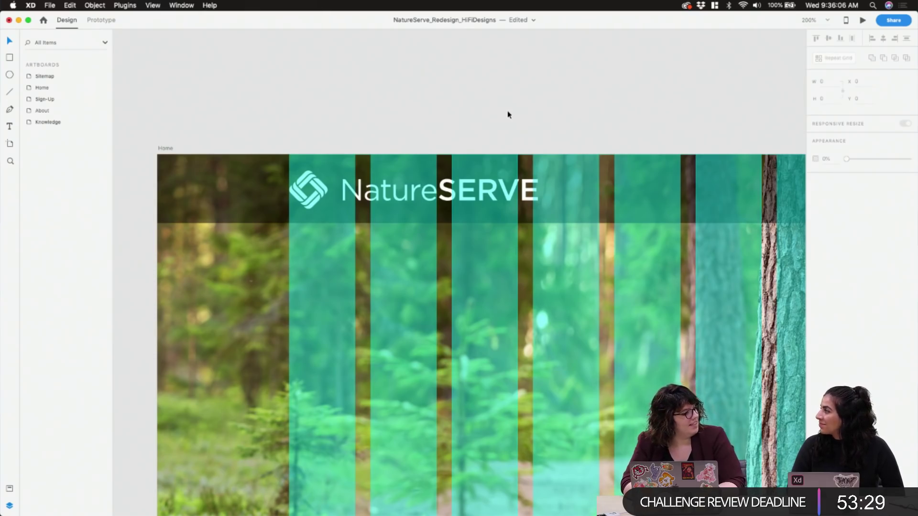
# Show the layout grid and narrow the NatureSERVE wordmark from its right side
pyautogui.press('super+minus')
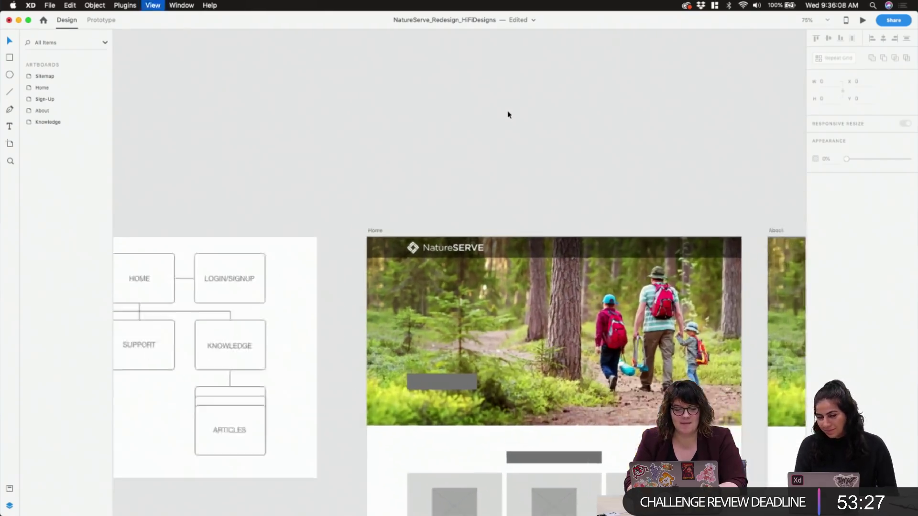
pyautogui.press('shift+super+apostrophe')
pyautogui.scroll(-5, 508, 112)
pyautogui.hscroll(5, 508, 113)
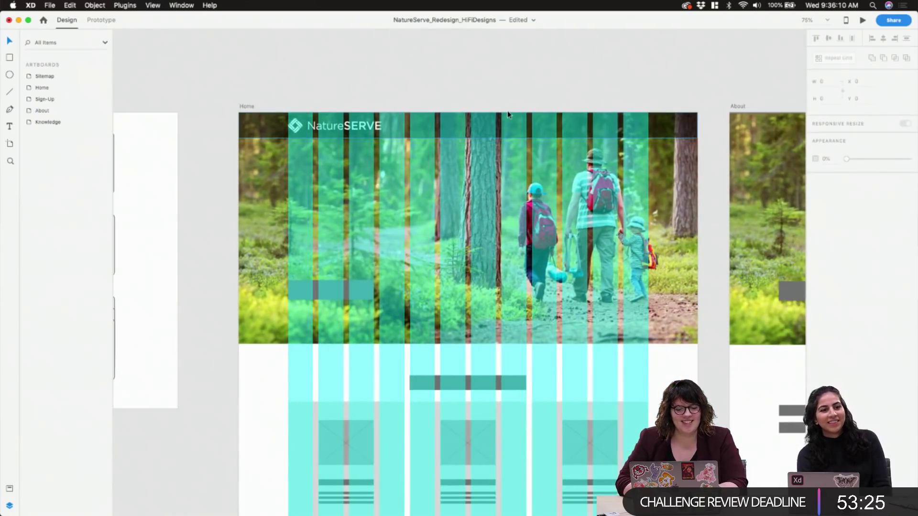
pyautogui.scroll(5, 348, 121)
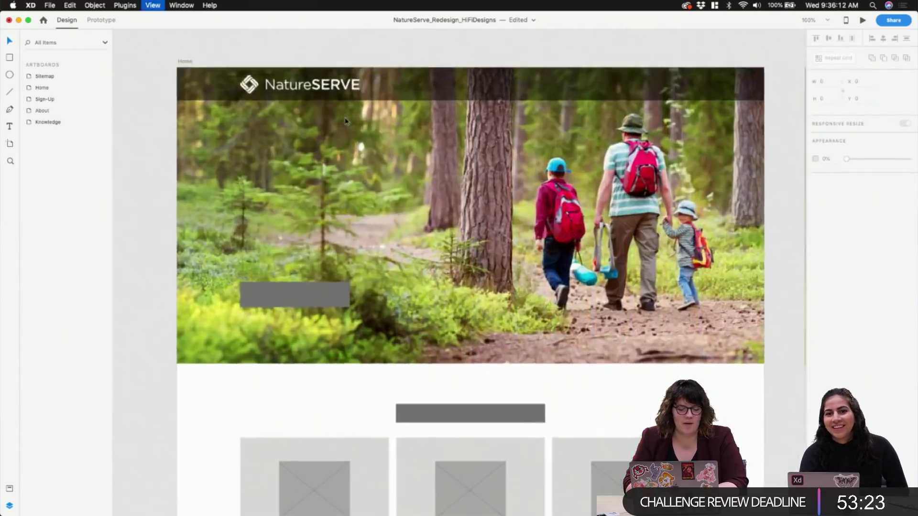
pyautogui.scroll(5, 345, 121)
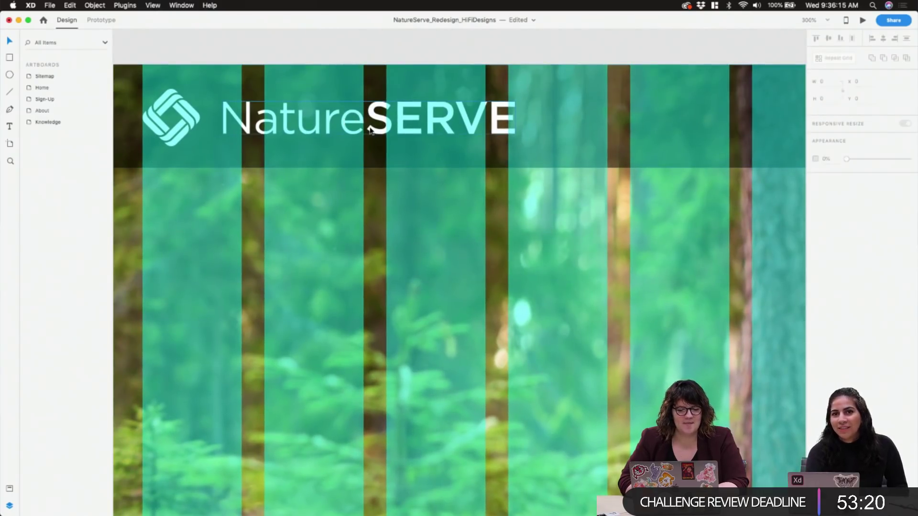
pyautogui.click(370, 130)
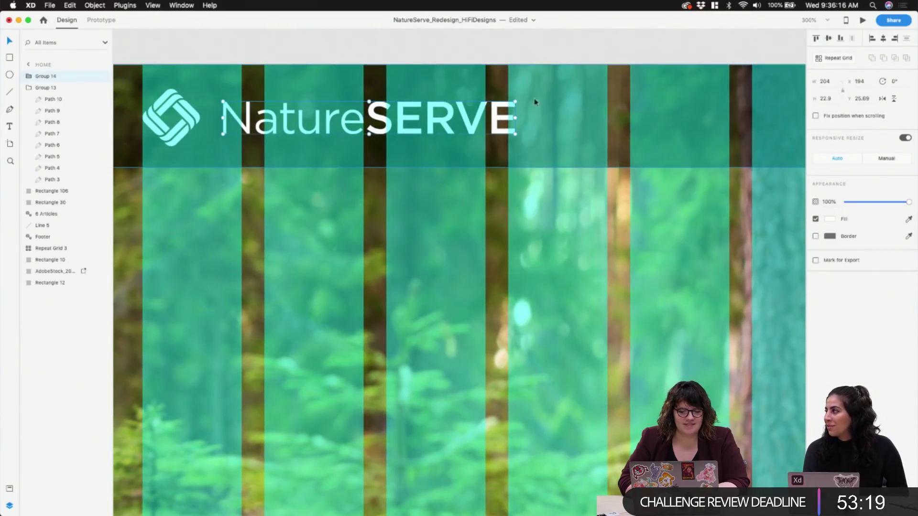
pyautogui.moveTo(516, 101); pyautogui.dragTo(471, 107)
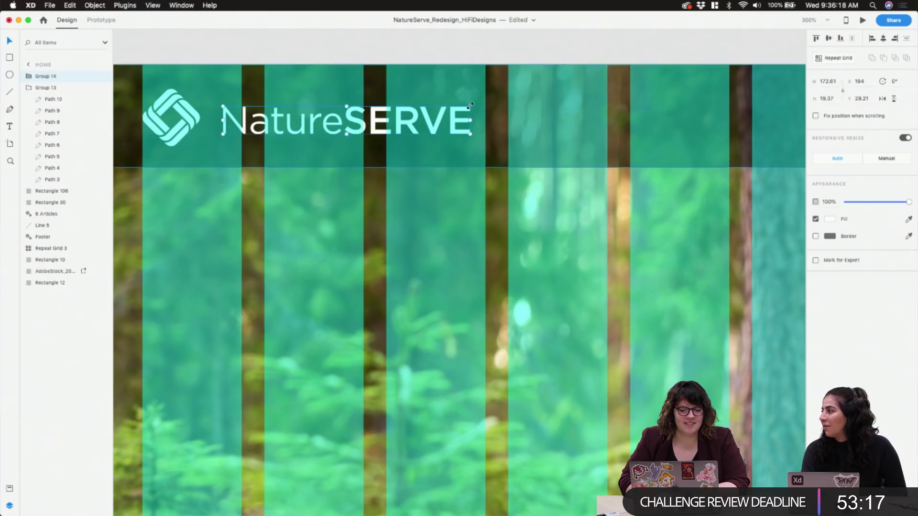
# Nudge the wordmark up 2 px to y 27.21 and zoom to 100%
pyautogui.moveTo(375, 126); pyautogui.dragTo(375, 123)
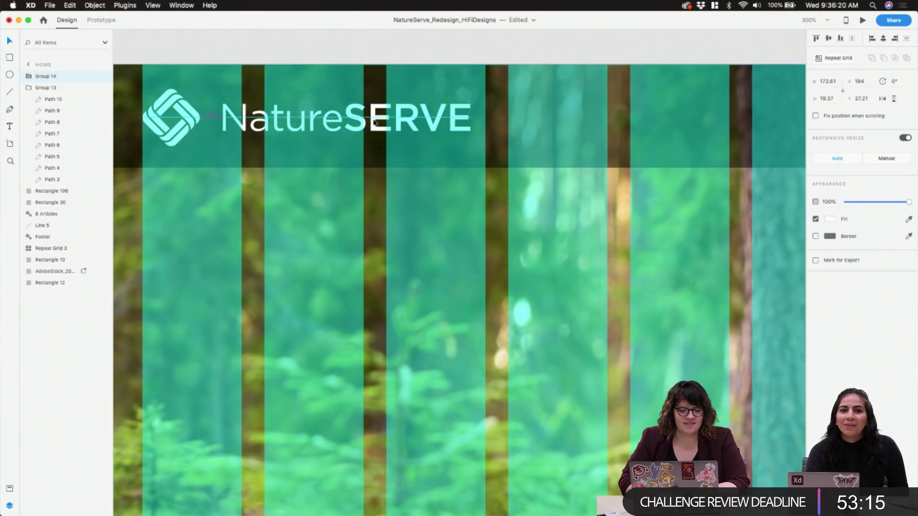
pyautogui.press('cmd+1')
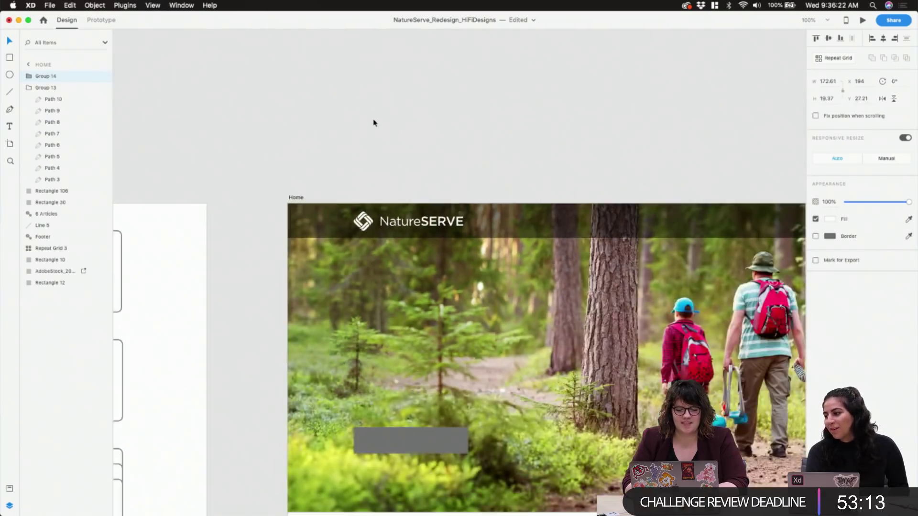
pyautogui.click(418, 131)
pyautogui.hscroll(5, 487, 143)
pyautogui.scroll(-1, 487, 144)
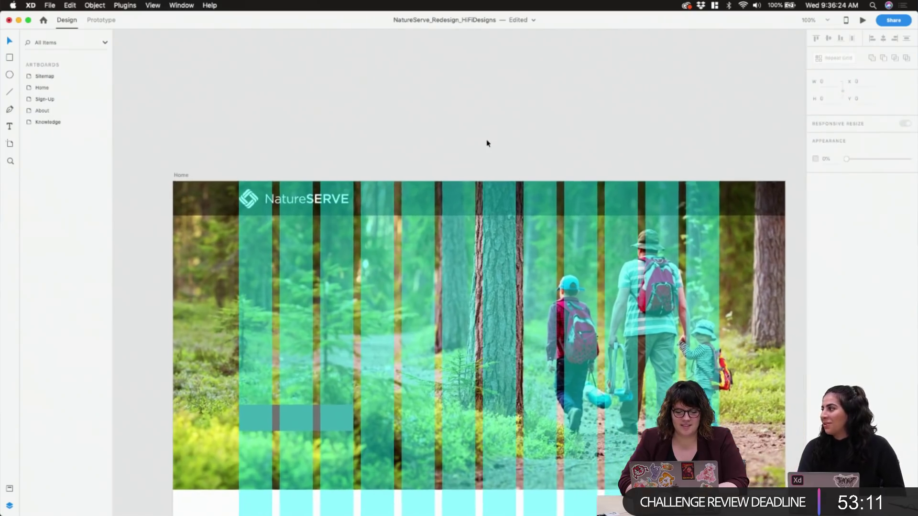
pyautogui.scroll(-3, 488, 144)
pyautogui.hscroll(-1, 487, 142)
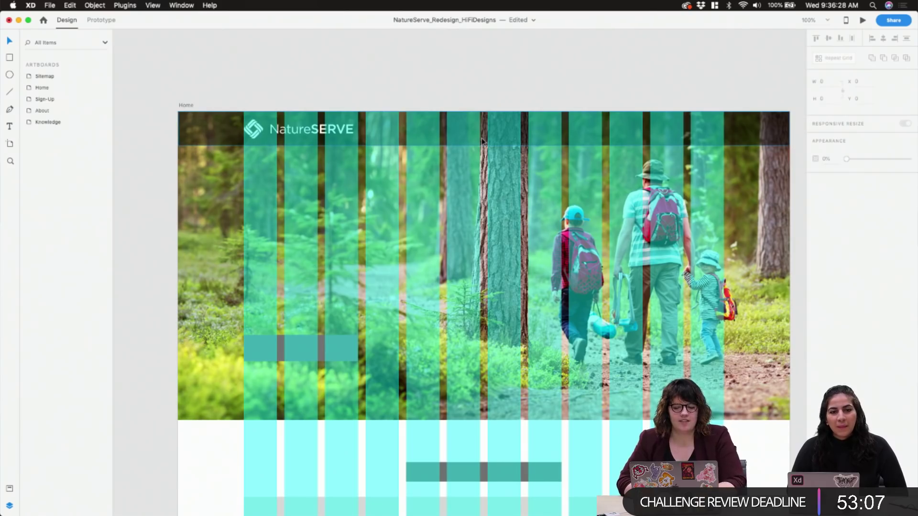
pyautogui.moveTo(467, 508)
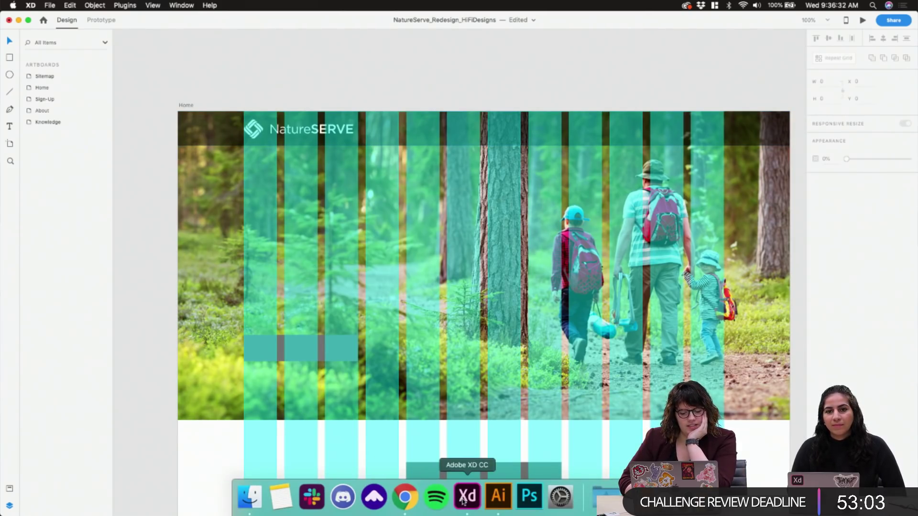
# Search 'adobe fonts' in a new Chrome tab and open fonts.adobe.com from the results
pyautogui.click(405, 500)
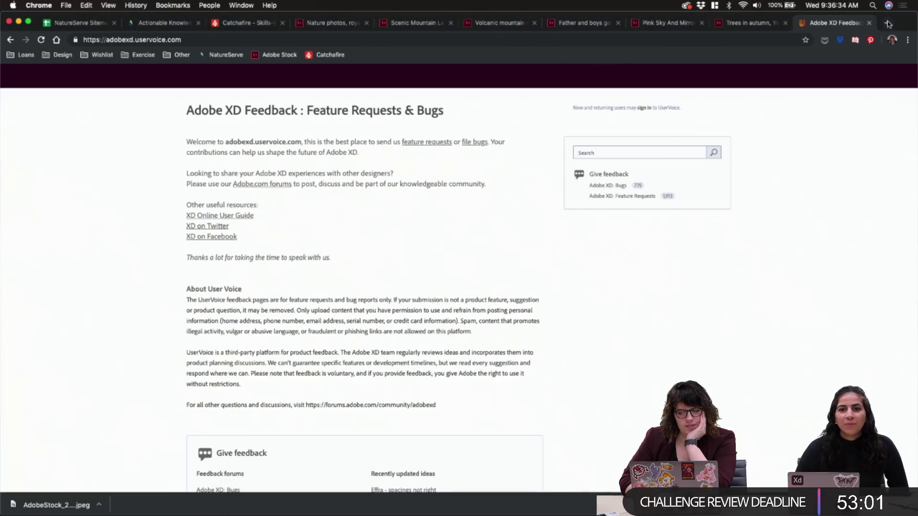
pyautogui.click(888, 23)
pyautogui.write('adobe fonts')
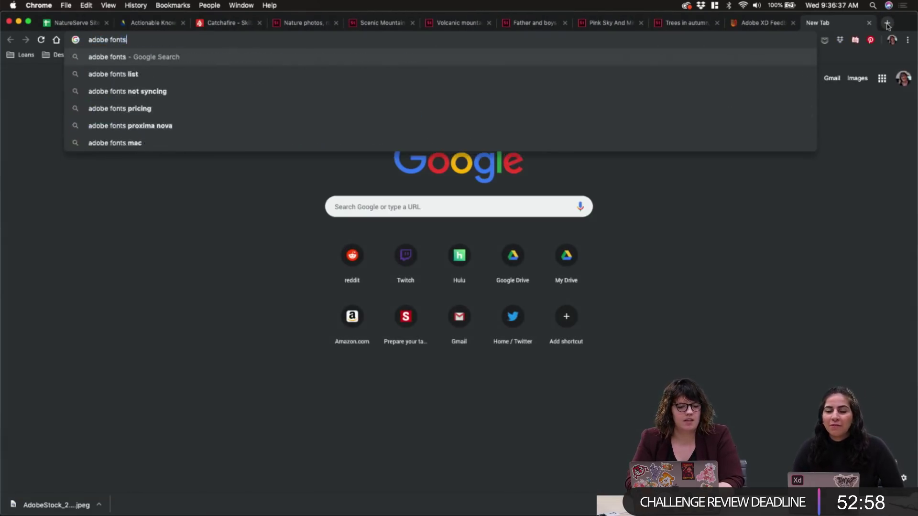
pyautogui.press('Return')
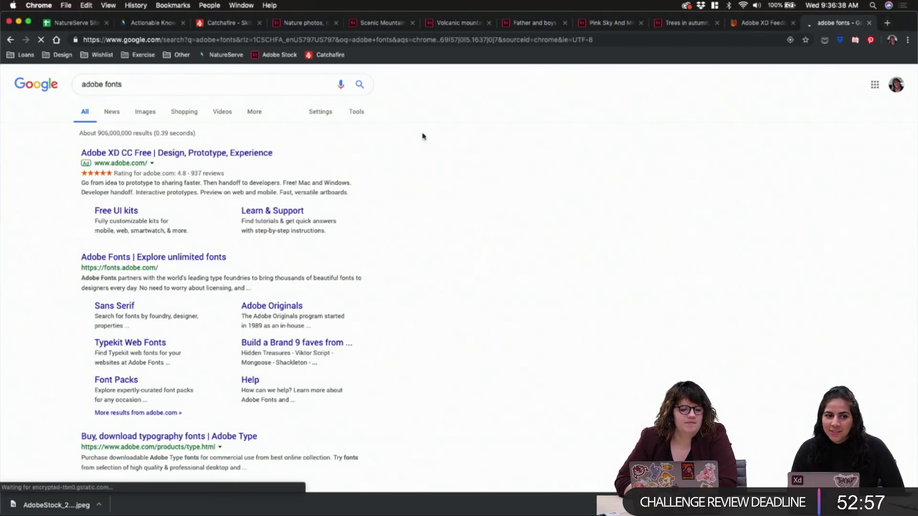
pyautogui.click(158, 262)
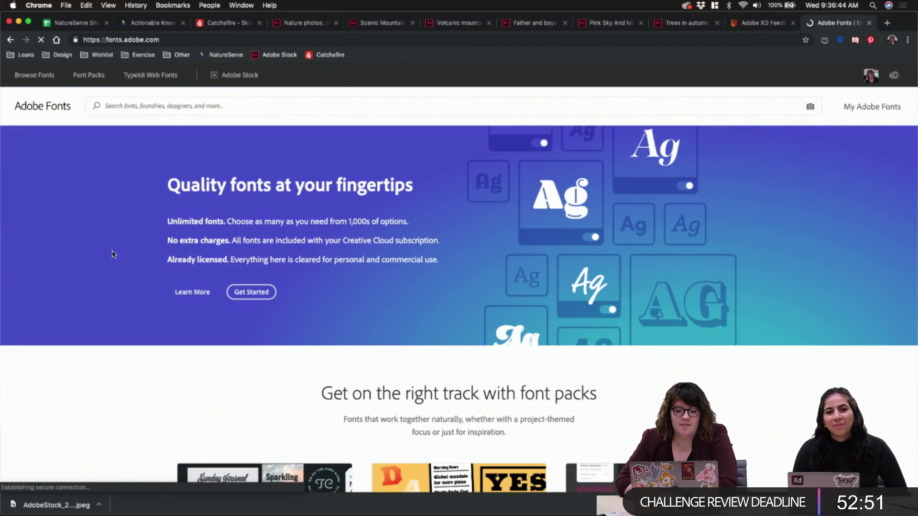
# Search Adobe Fonts for sans serifs, then return home and open the Browse Fonts catalogue of 1682 families
pyautogui.scroll(-5, 114, 254)
pyautogui.scroll(5, 114, 254)
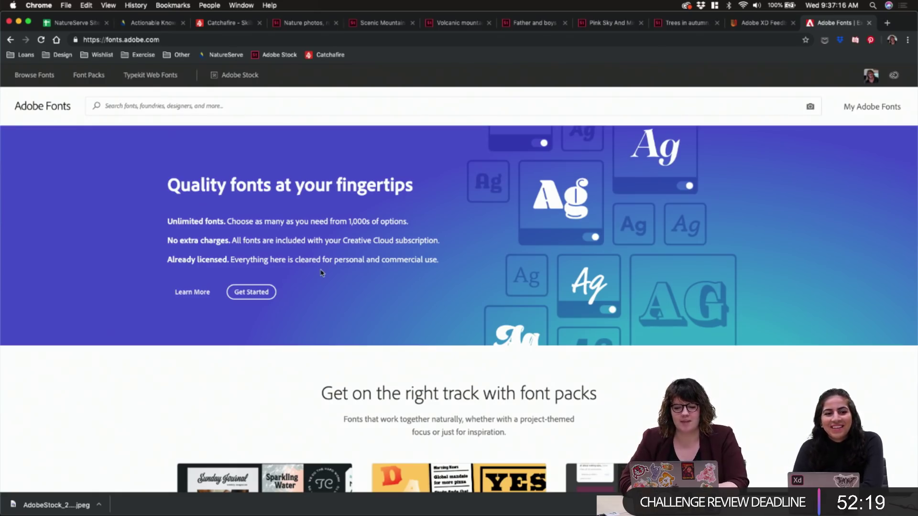
pyautogui.click(123, 105)
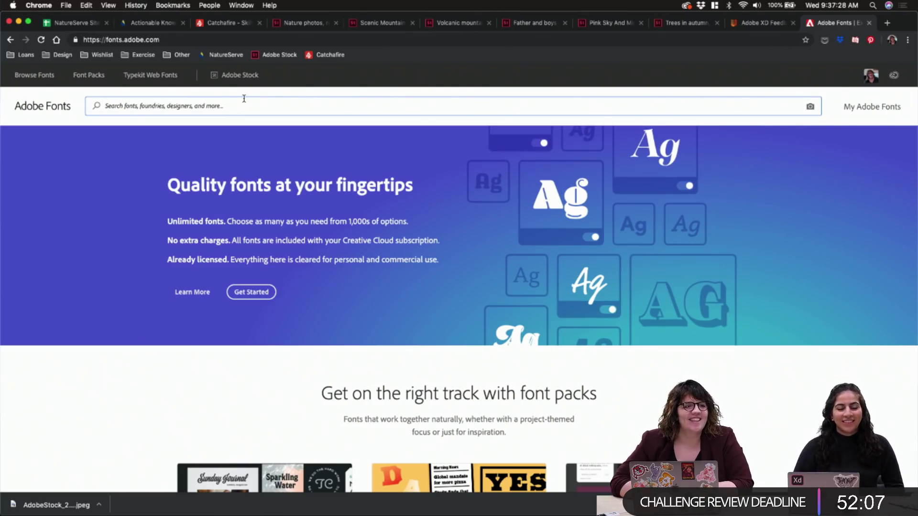
pyautogui.write('dan')
pyautogui.press('BackSpace')
pyautogui.press('BackSpace')
pyautogui.press('BackSpace')
pyautogui.write('dans serifs')
pyautogui.press('Return')
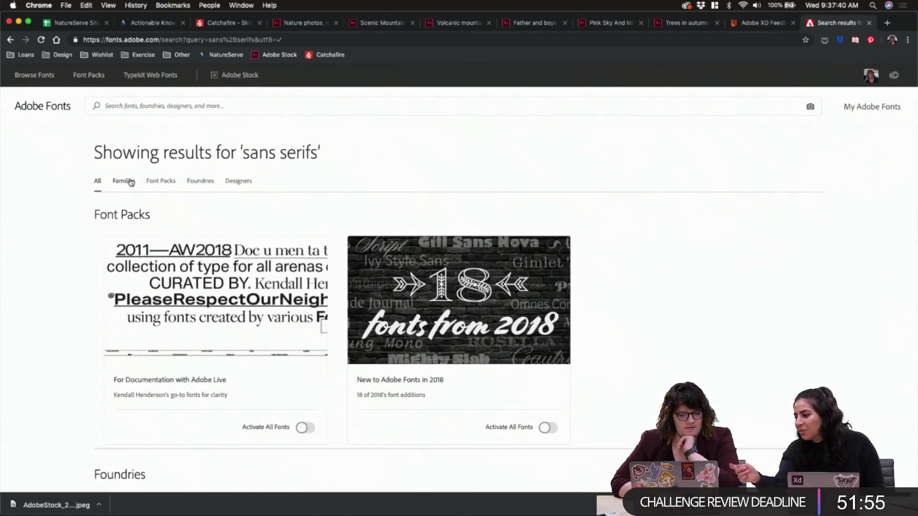
pyautogui.click(64, 109)
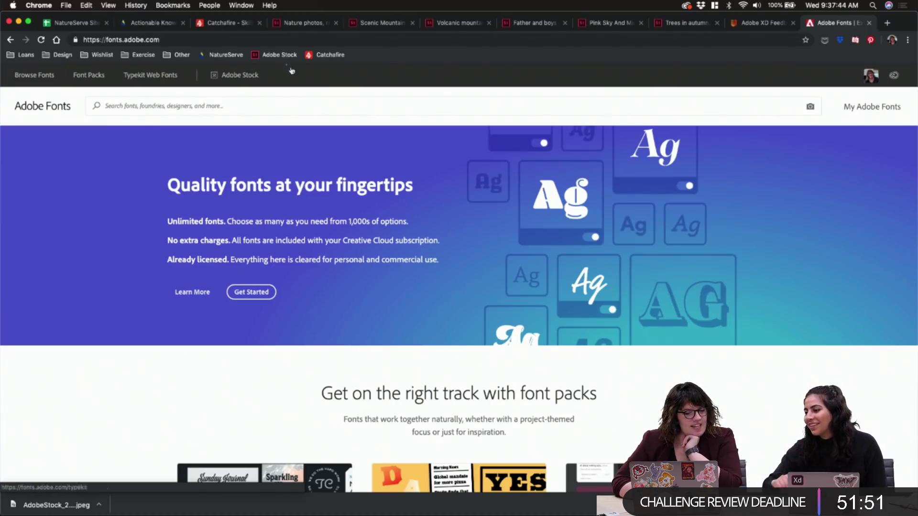
pyautogui.click(23, 83)
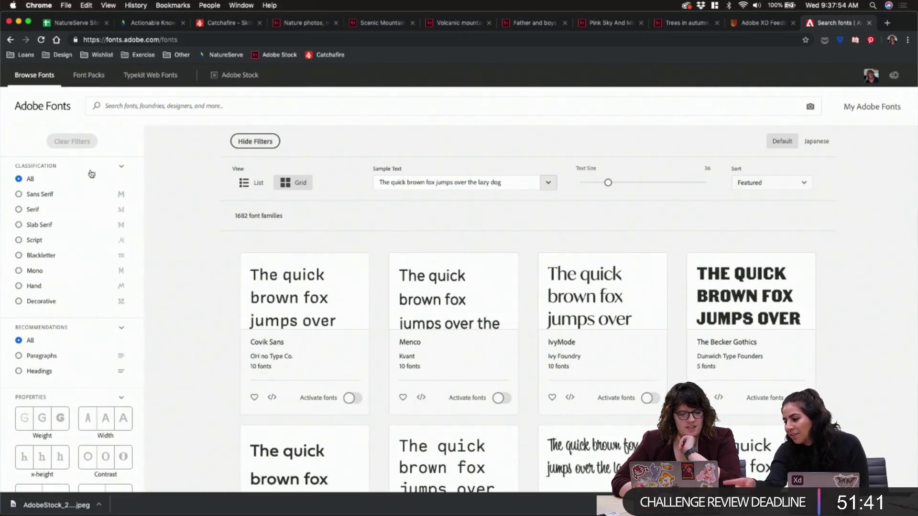
# Filter Adobe Fonts to sans serif paragraph fonts and shrink the preview text size
pyautogui.click(36, 198)
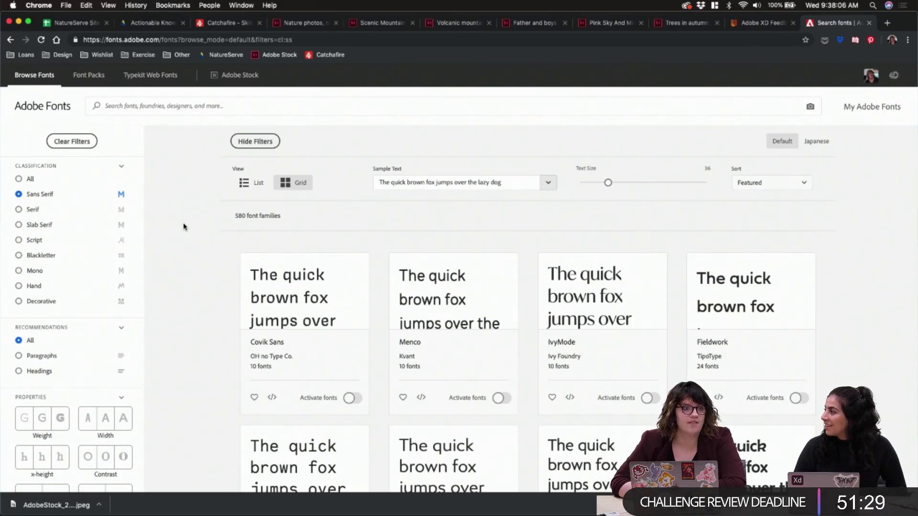
pyautogui.scroll(-2, 194, 188)
pyautogui.scroll(2, 195, 188)
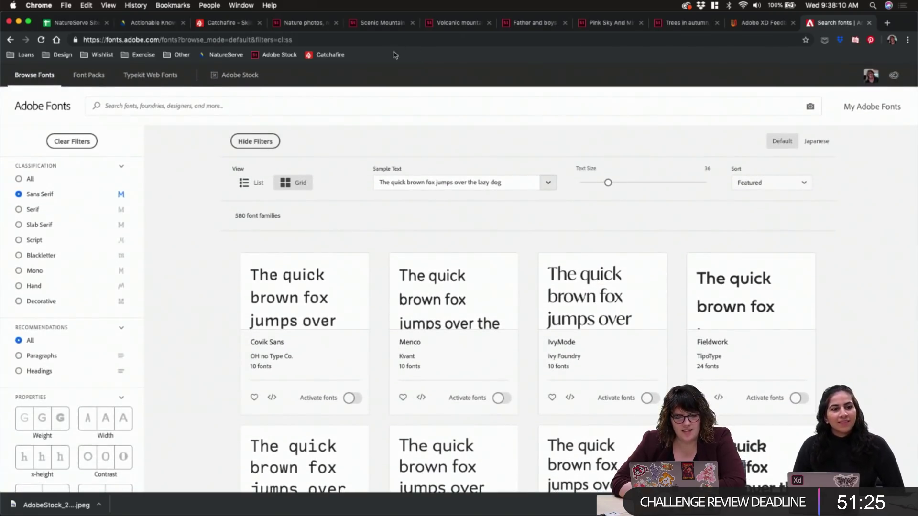
pyautogui.scroll(-4, 189, 204)
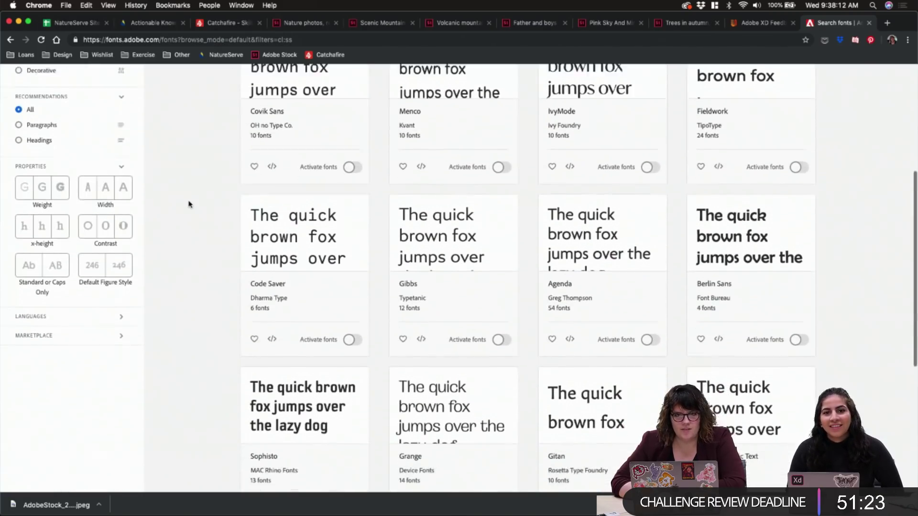
pyautogui.scroll(5, 189, 204)
pyautogui.scroll(-2, 189, 204)
pyautogui.scroll(1, 189, 205)
pyautogui.scroll(-2, 189, 204)
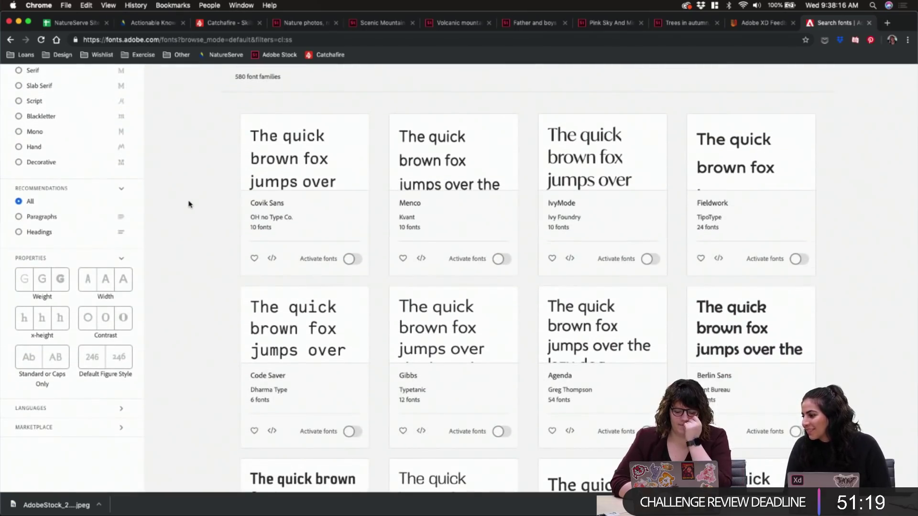
pyautogui.scroll(3, 189, 204)
pyautogui.scroll(-1, 189, 204)
pyautogui.click(20, 299)
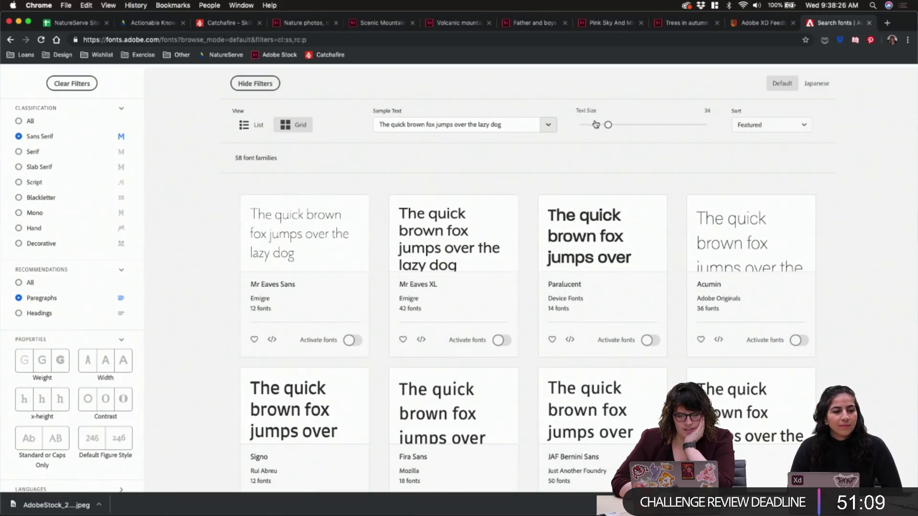
pyautogui.moveTo(608, 125); pyautogui.dragTo(591, 127)
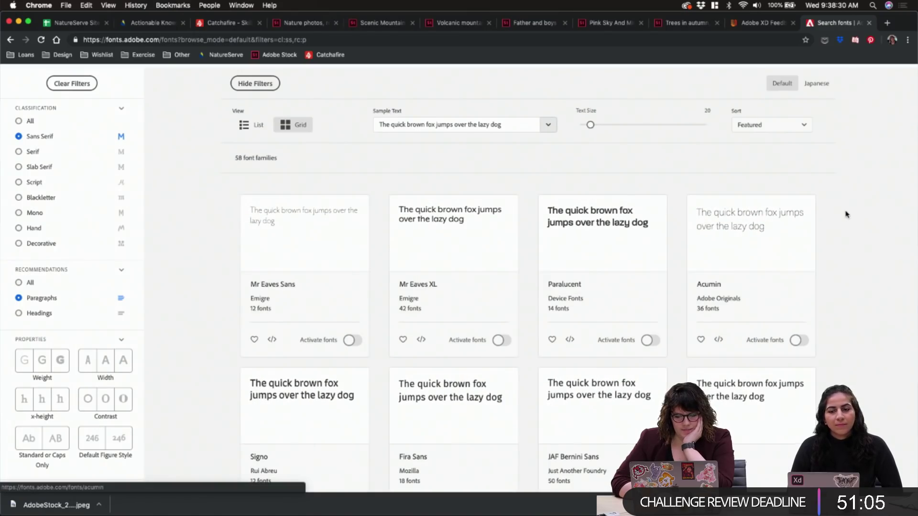
# Activate all 12 Source Sans fonts and return to the NatureServe design in XD
pyautogui.scroll(-5, 846, 213)
pyautogui.scroll(2, 847, 215)
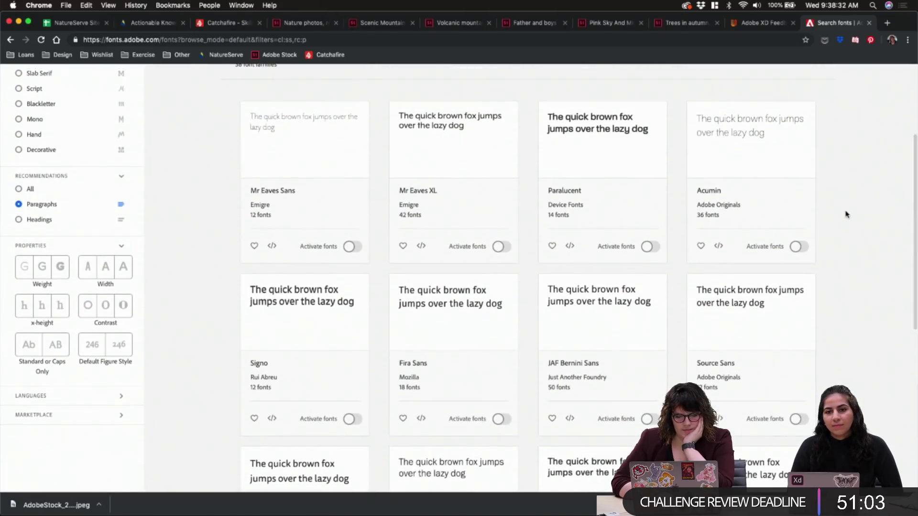
pyautogui.scroll(-4, 847, 214)
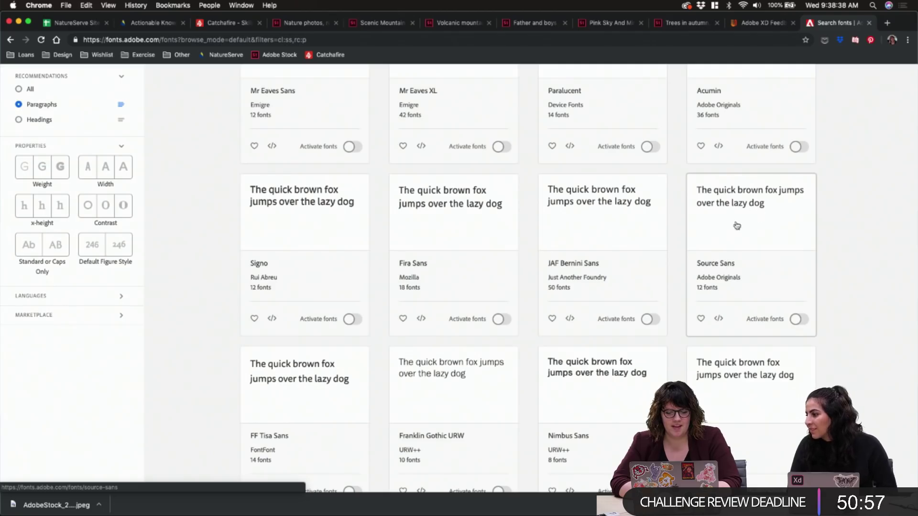
pyautogui.click(799, 319)
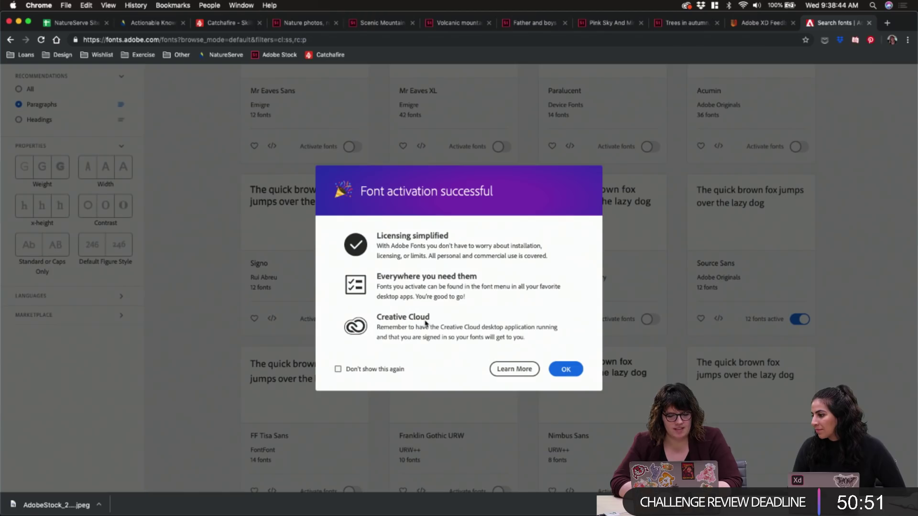
pyautogui.click(572, 371)
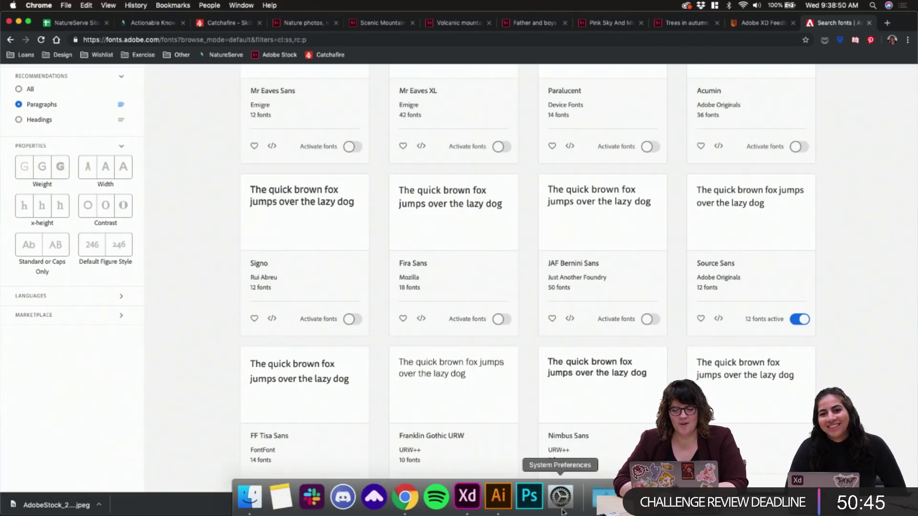
pyautogui.click(468, 497)
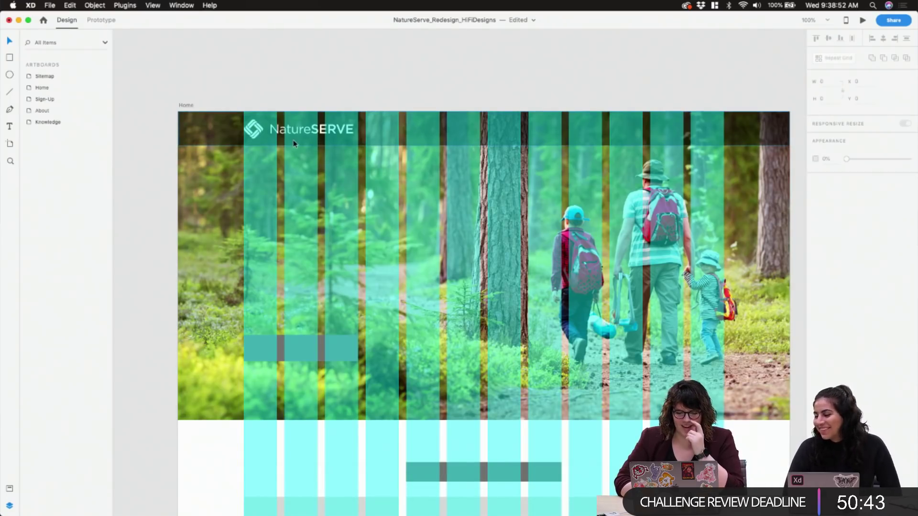
# Draw a new area text box near the top of the Home header photo
pyautogui.click(316, 346)
pyautogui.press('t')
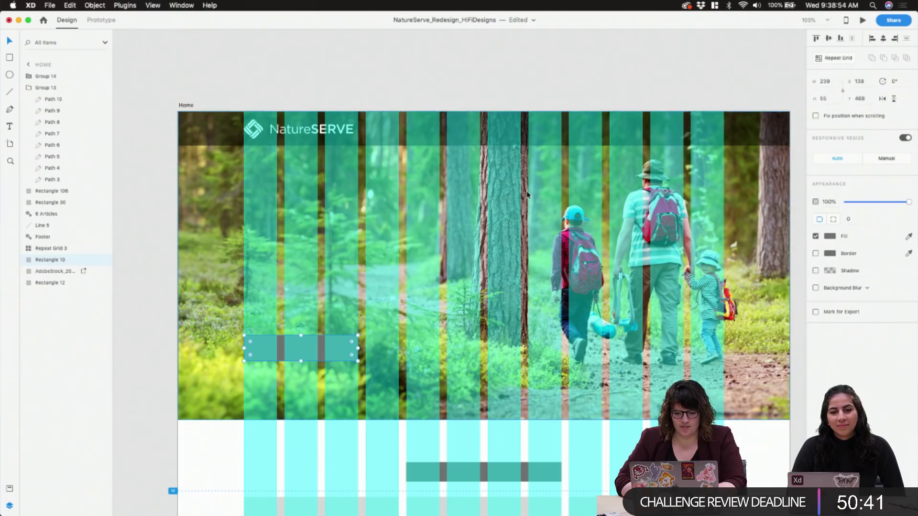
pyautogui.moveTo(446, 165); pyautogui.dragTo(593, 215)
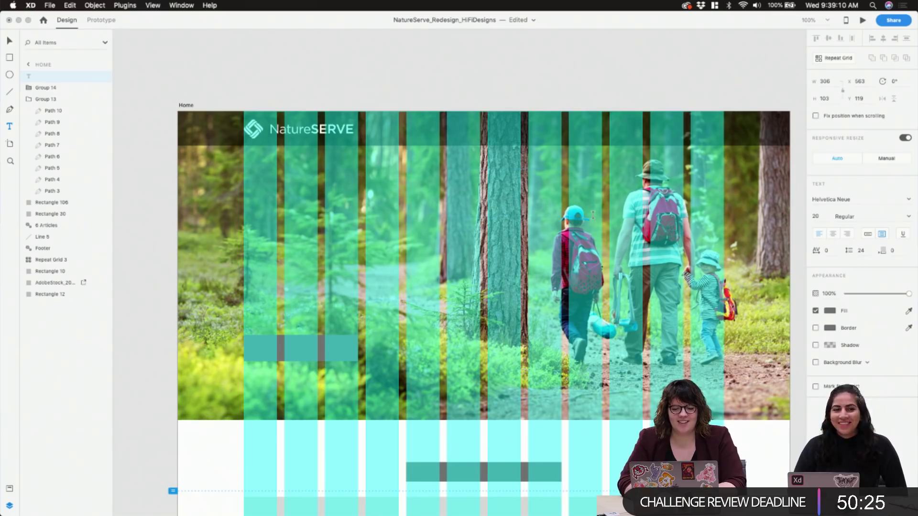
# Type ABOUT, set it in Source Sans Pro, and move it into the dark header bar
pyautogui.write('ABOUT')
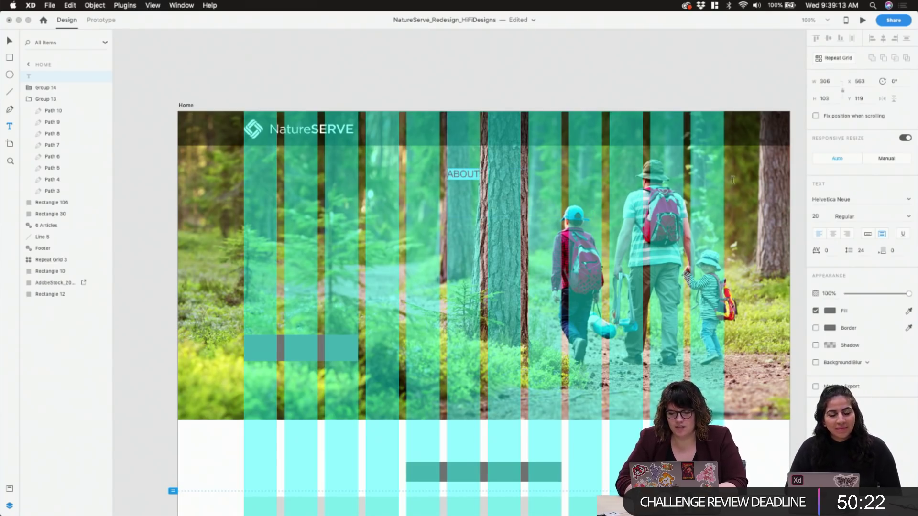
pyautogui.click(850, 200)
pyautogui.write('Source Sans Pro')
pyautogui.press('Return')
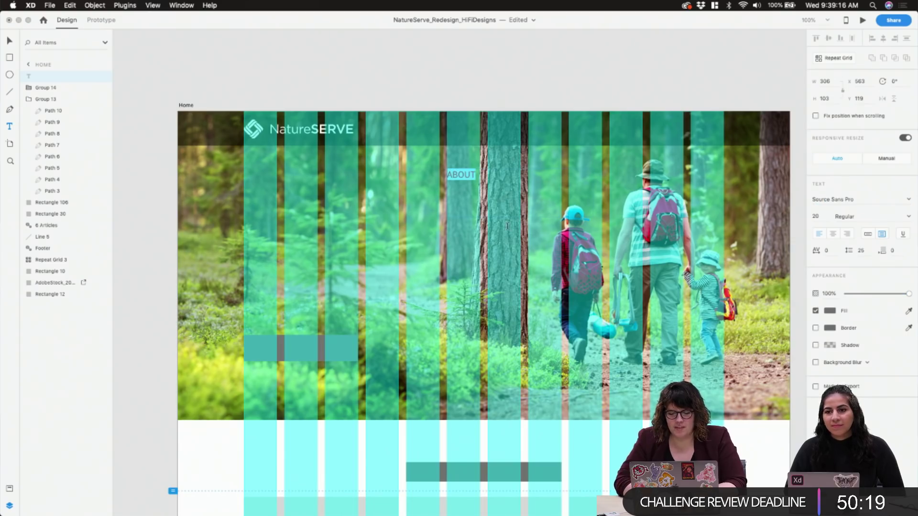
pyautogui.press('Escape')
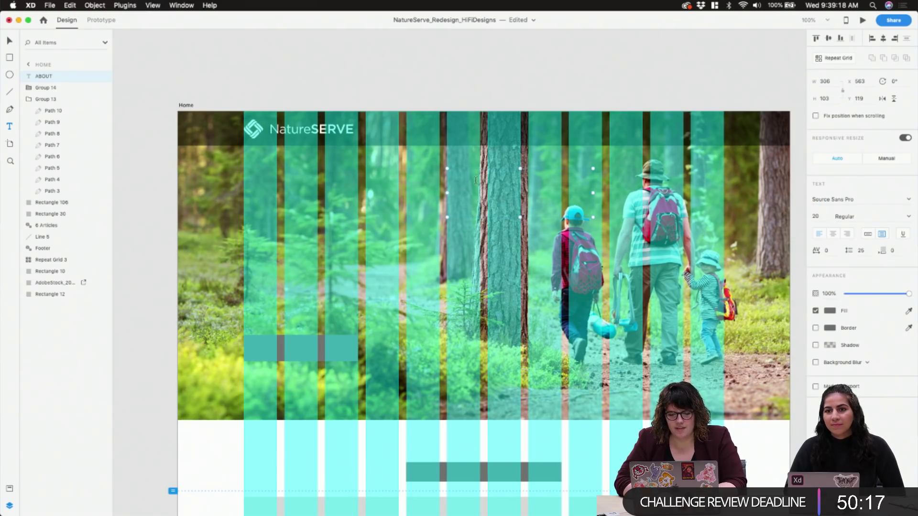
pyautogui.moveTo(456, 170); pyautogui.dragTo(565, 128)
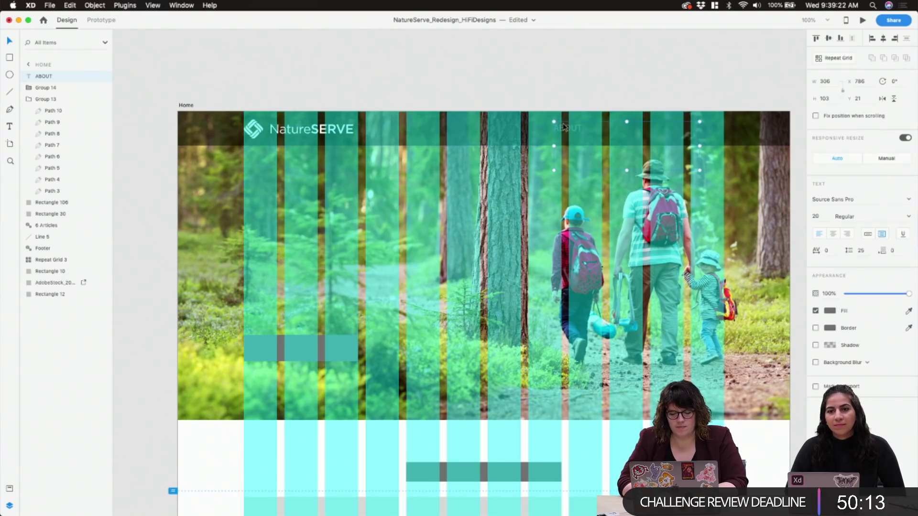
# Hide the layout grid, fill ABOUT with #FFFFFF, and shrink its box to fit the word
pyautogui.press('super+shift+apostrophe')
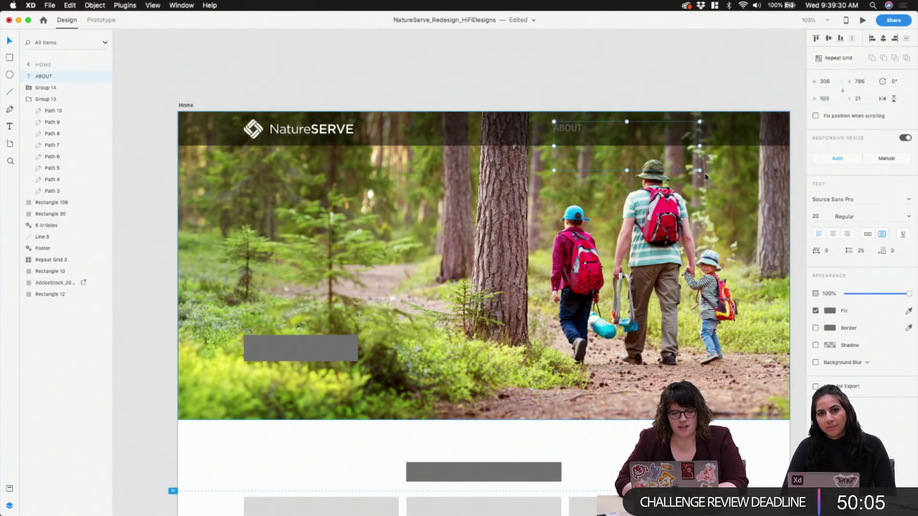
pyautogui.click(830, 312)
pyautogui.write('ffffff')
pyautogui.press('Return')
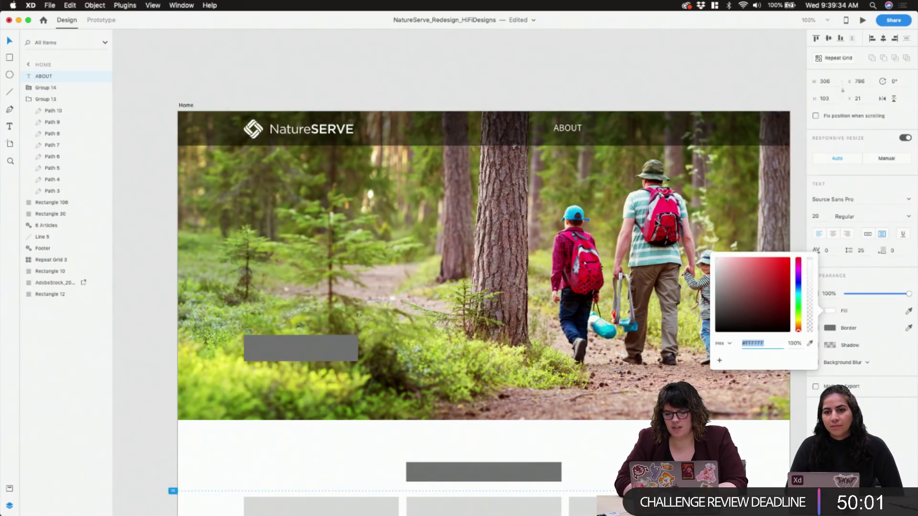
pyautogui.click(642, 98)
pyautogui.click(680, 167)
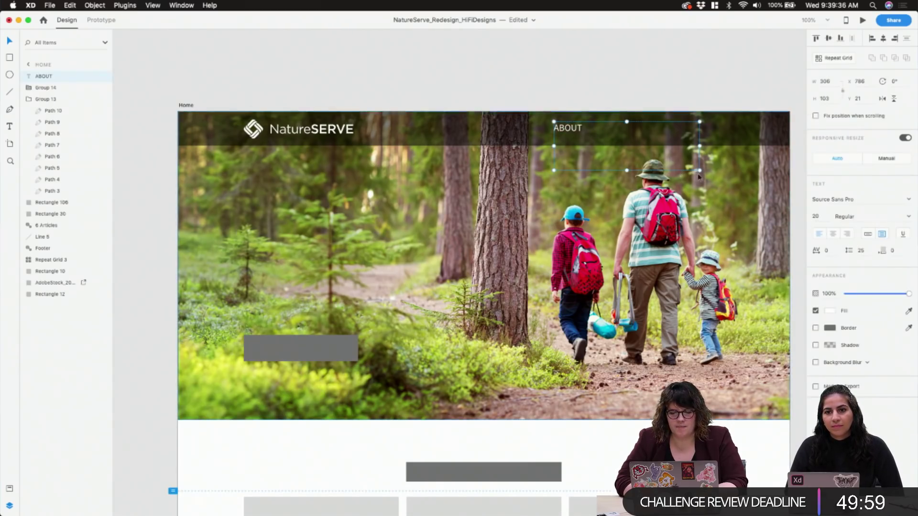
pyautogui.moveTo(698, 171); pyautogui.dragTo(586, 136)
pyautogui.click(618, 82)
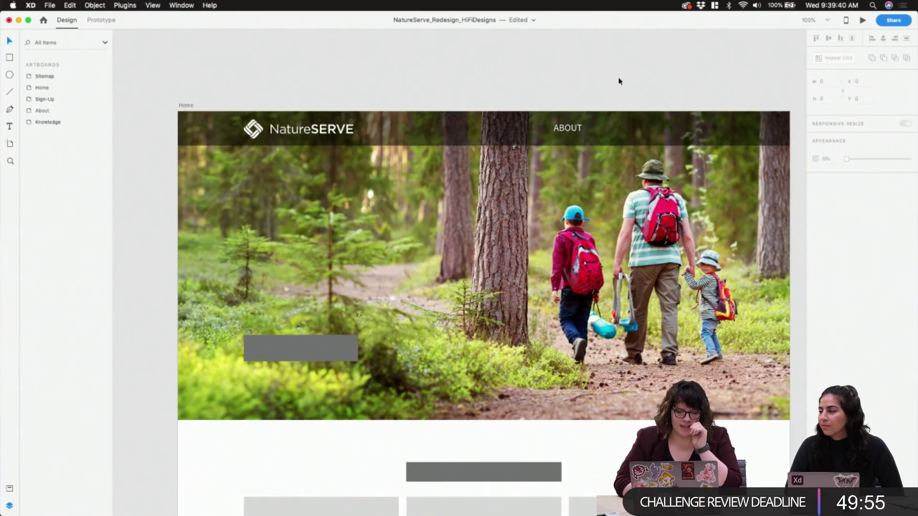
# Draw a 126×36 box around ABOUT, placed behind it with no fill or border
pyautogui.press('r')
pyautogui.moveTo(544, 121); pyautogui.dragTo(604, 138)
pyautogui.moveTo(24, 80); pyautogui.dragTo(45, 90)
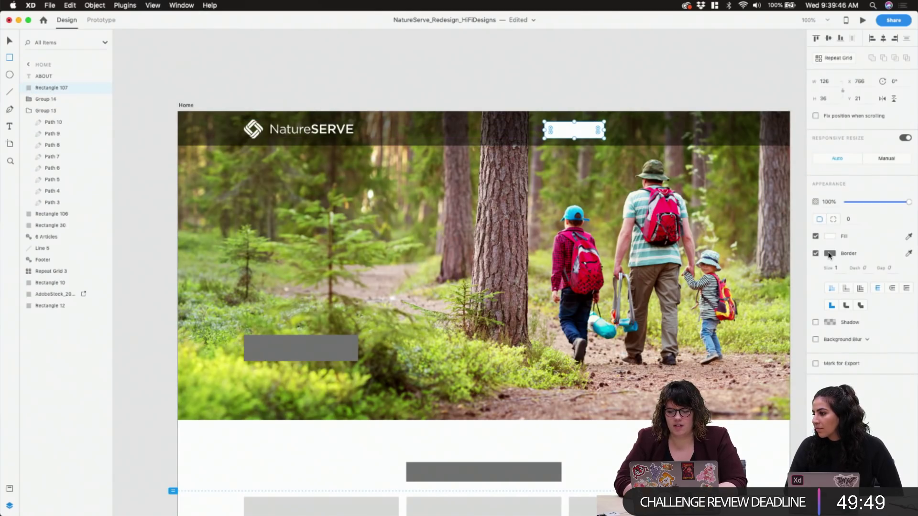
pyautogui.click(815, 237)
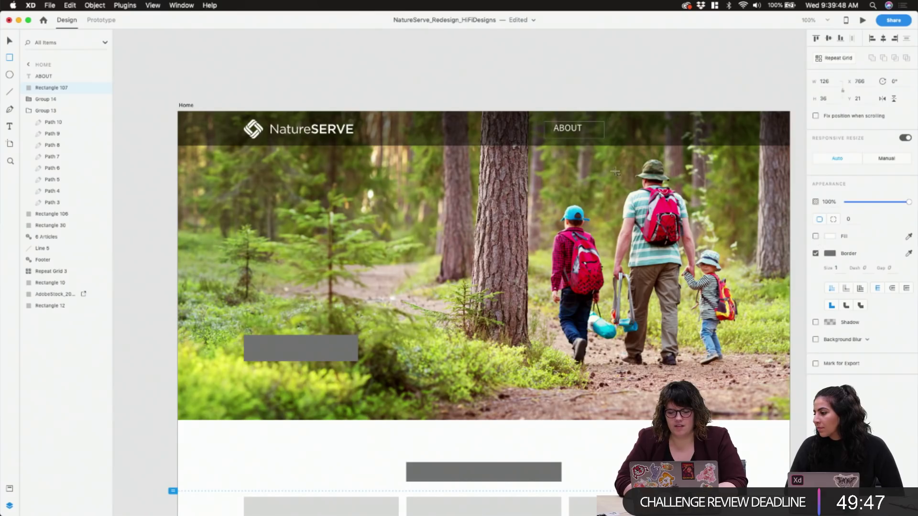
pyautogui.click(816, 253)
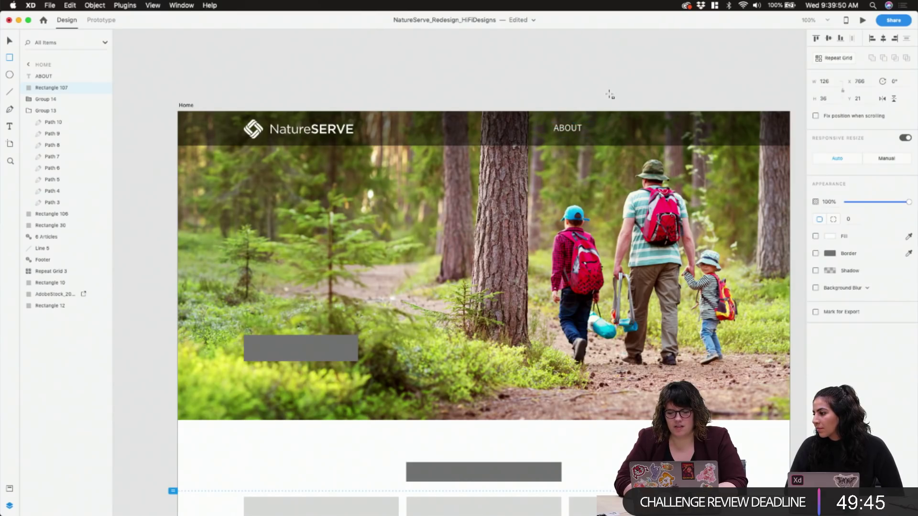
# Centre ABOUT inside the box, then group the two and start renaming the group
pyautogui.press('v')
pyautogui.click(574, 133)
pyautogui.click(830, 38)
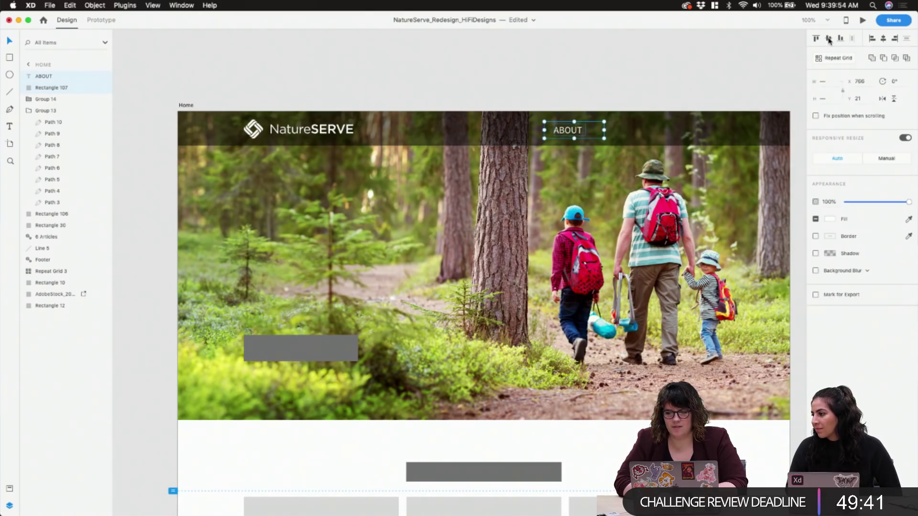
pyautogui.click(883, 39)
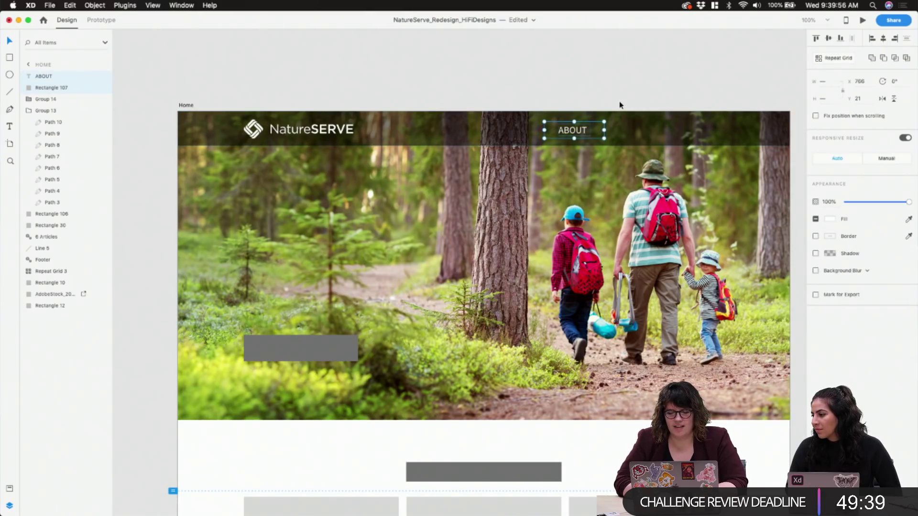
pyautogui.click(619, 109)
pyautogui.click(571, 136)
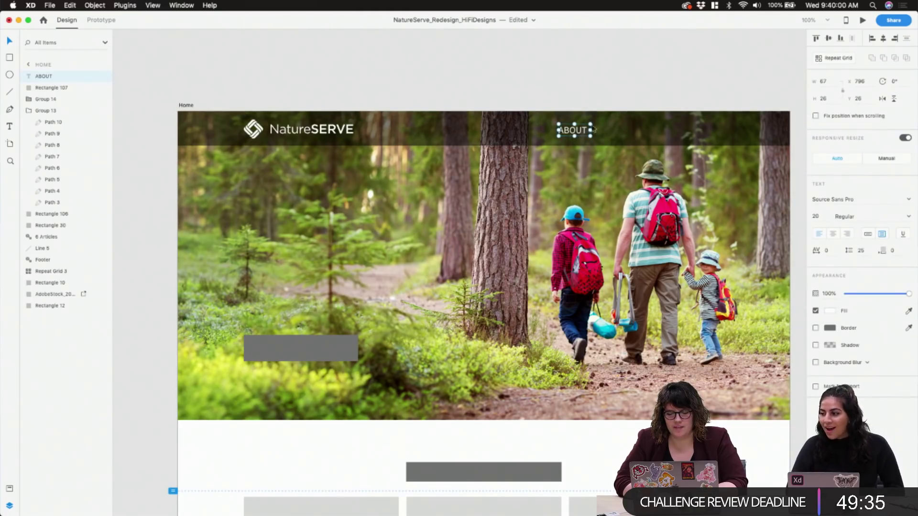
pyautogui.keyDown('shift'); pyautogui.click(61, 88); pyautogui.keyUp('shift')
pyautogui.press('super+g')
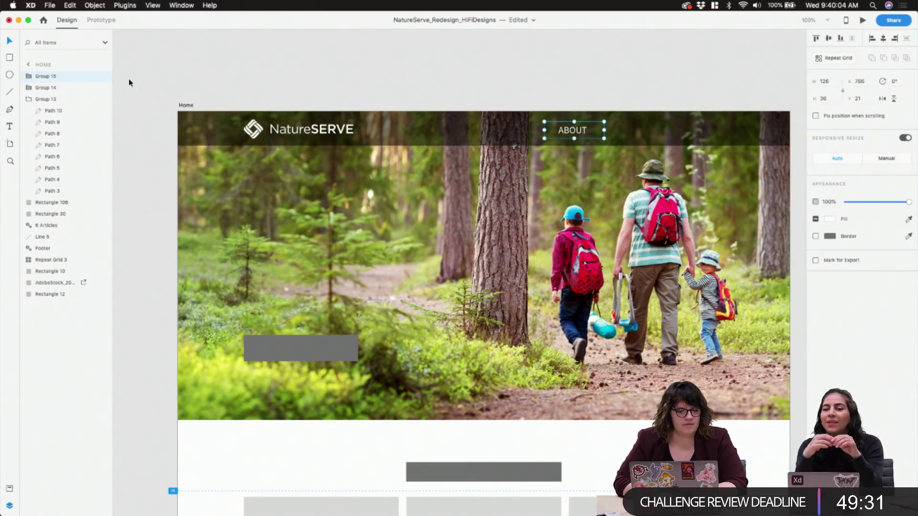
pyautogui.doubleClick(52, 77)
# Name the ABOUT label-and-box group 'Nav Item'
pyautogui.write('Nav Item')
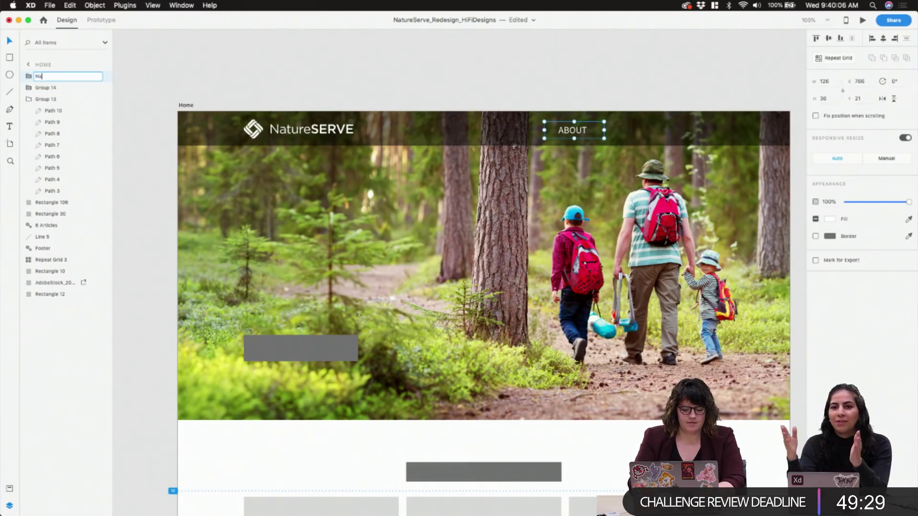
pyautogui.press('Return')
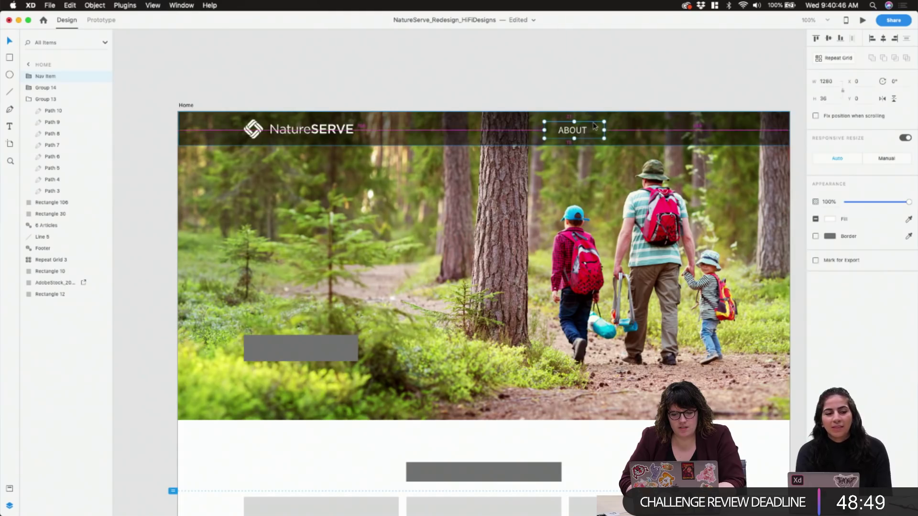
# Undo a stray paste and repeat Nav Item into a 555-wide row of four ABOUT links
pyautogui.press('super+v')
pyautogui.press('super+z')
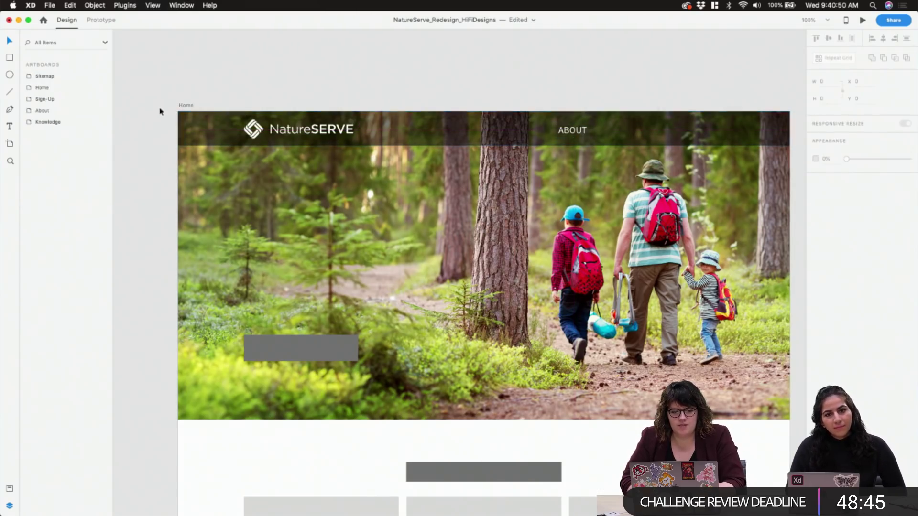
pyautogui.press('super+r')
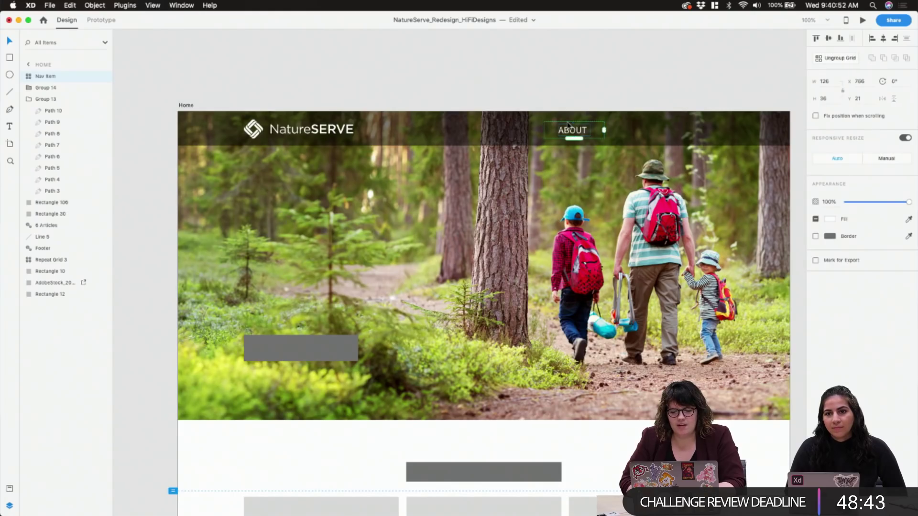
pyautogui.moveTo(605, 130); pyautogui.dragTo(809, 135)
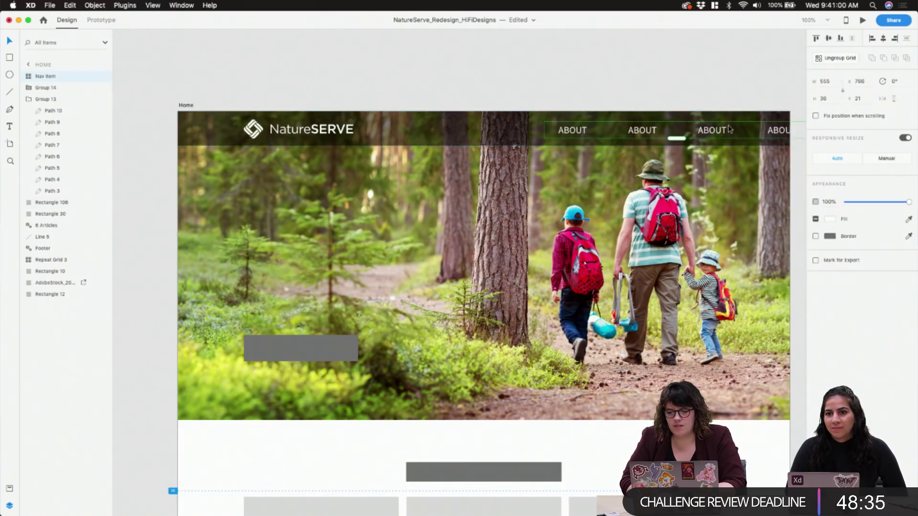
# Show the layout grid and line the nav row up with its columns
pyautogui.moveTo(729, 127); pyautogui.dragTo(679, 124)
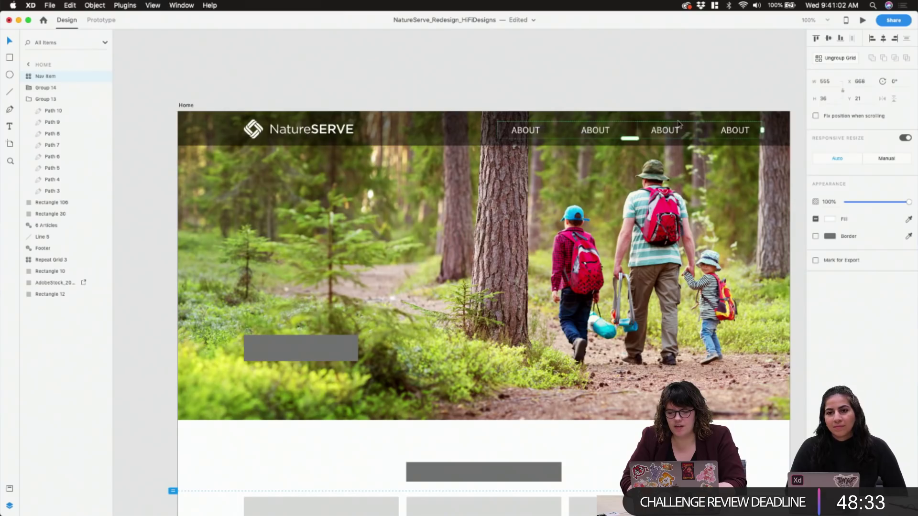
pyautogui.press('super+shift+apostrophe')
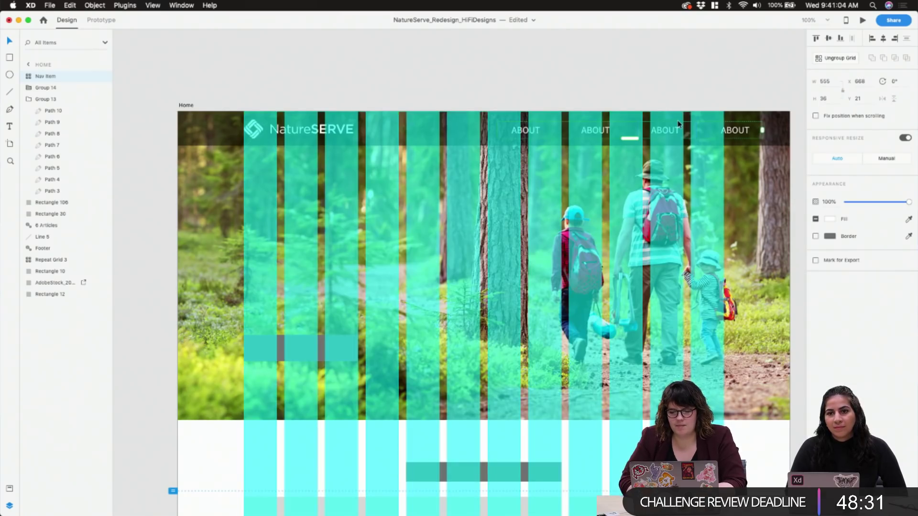
pyautogui.moveTo(742, 131); pyautogui.dragTo(704, 129)
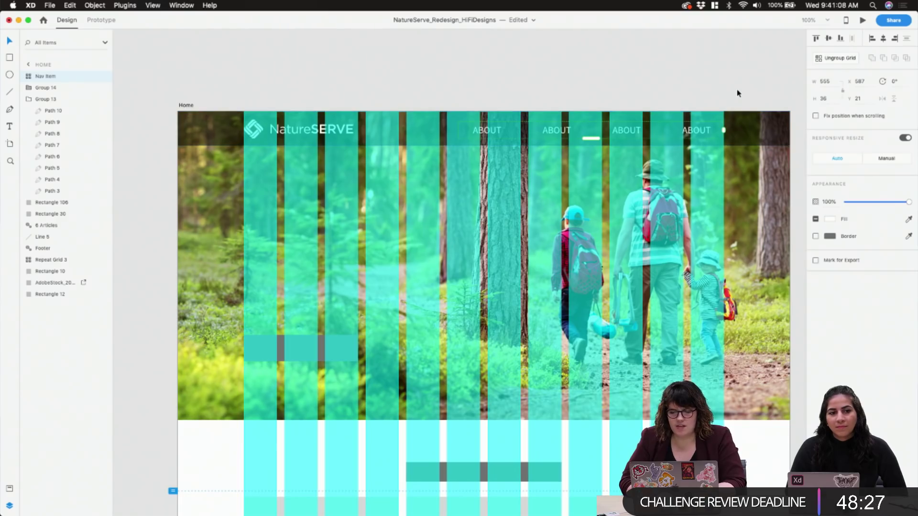
pyautogui.hotkey('shift', 'Right')
pyautogui.hotkey('shift', 'Right')
pyautogui.hotkey('shift', 'Right')
pyautogui.press('Left')
pyautogui.press('Left')
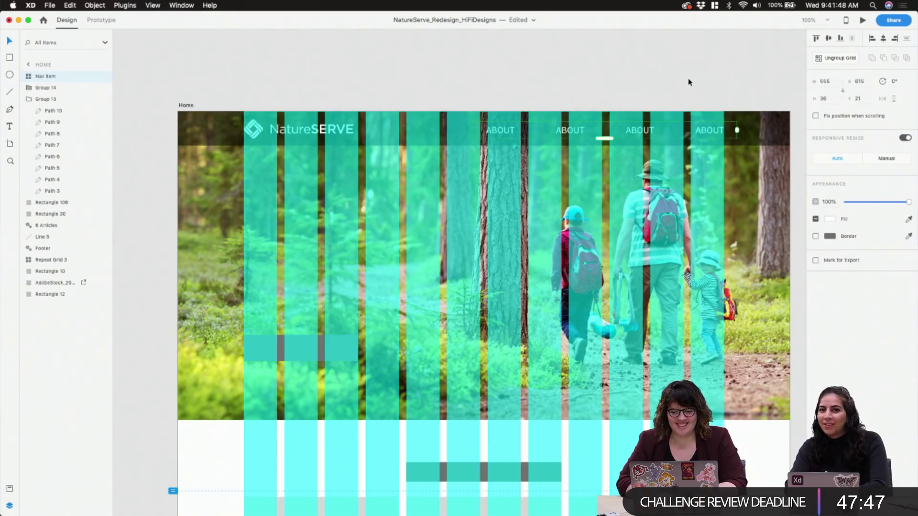
# Retitle the second nav label SUPPORT and widen it so the word fits
pyautogui.doubleClick(573, 131)
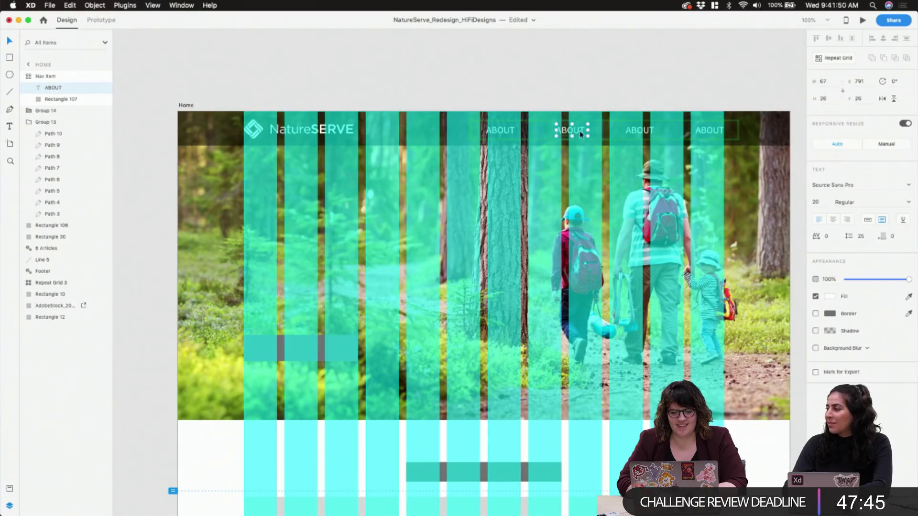
pyautogui.doubleClick(580, 131)
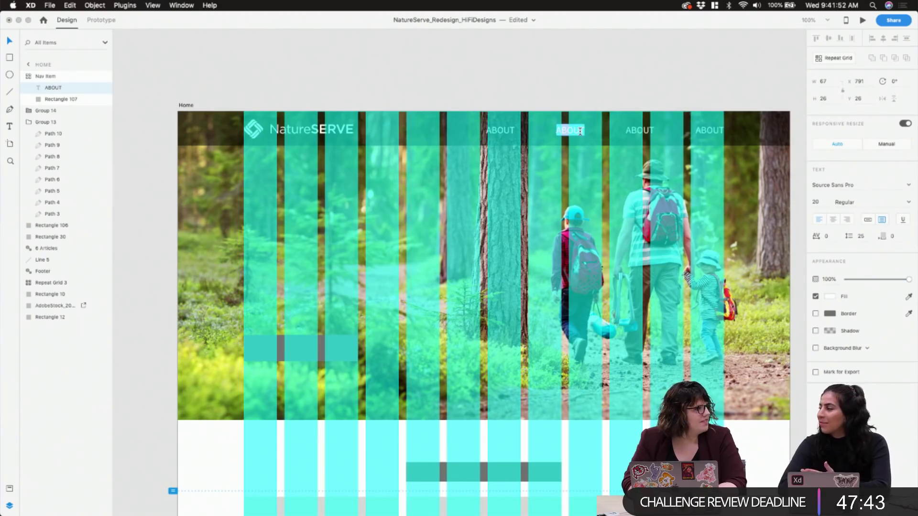
pyautogui.press('Escape')
pyautogui.moveTo(345, 500)
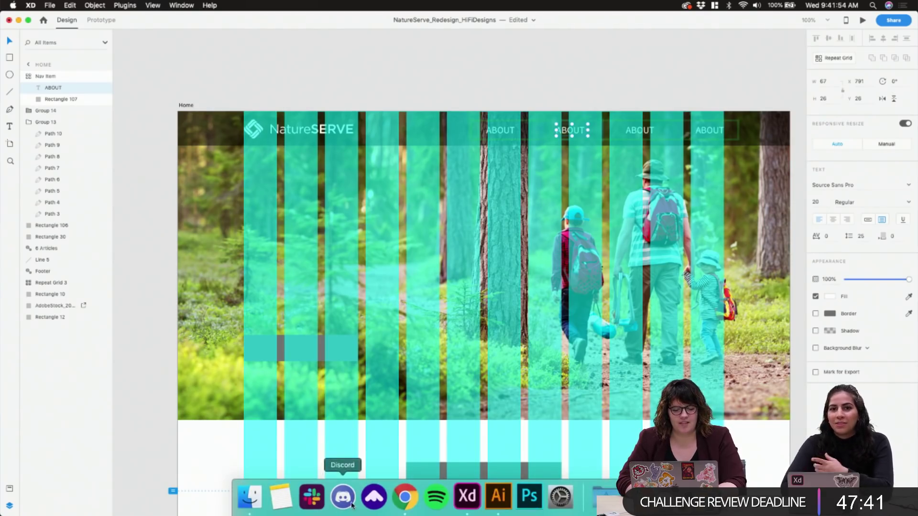
pyautogui.click(255, 502)
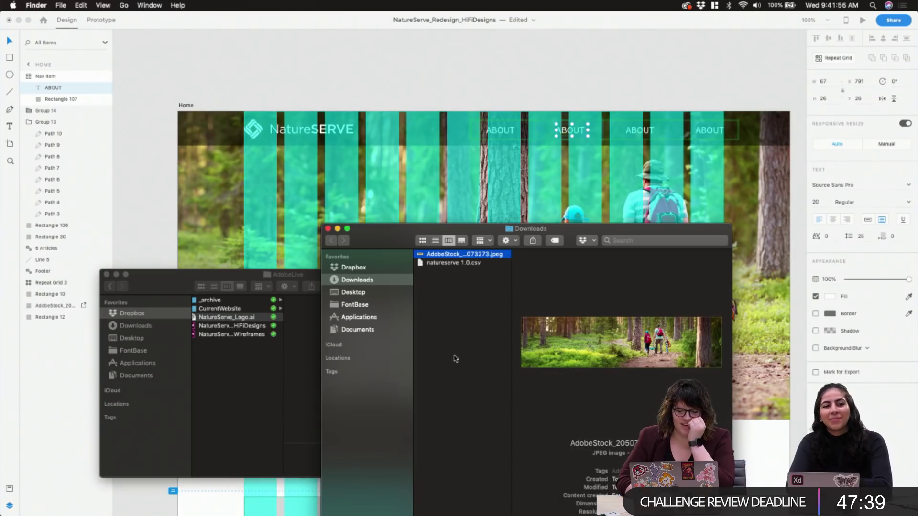
pyautogui.click(294, 149)
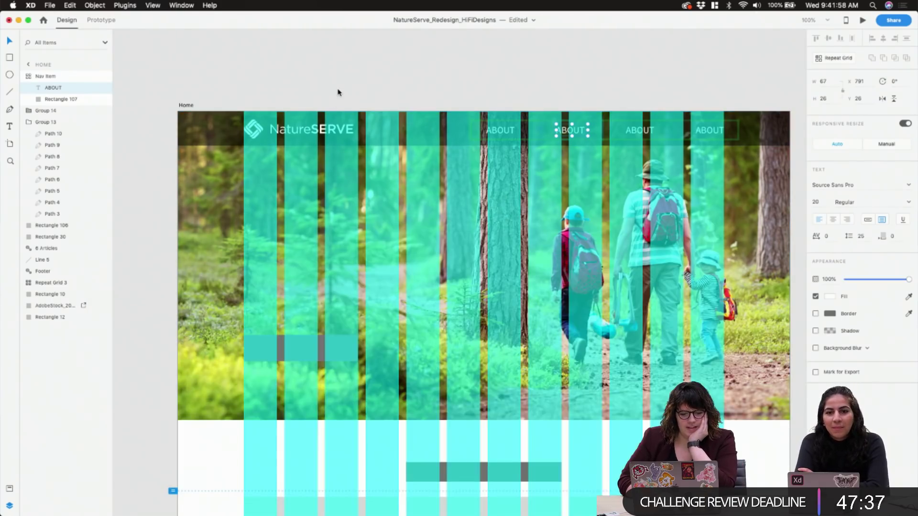
pyautogui.hscroll(-10, 338, 91)
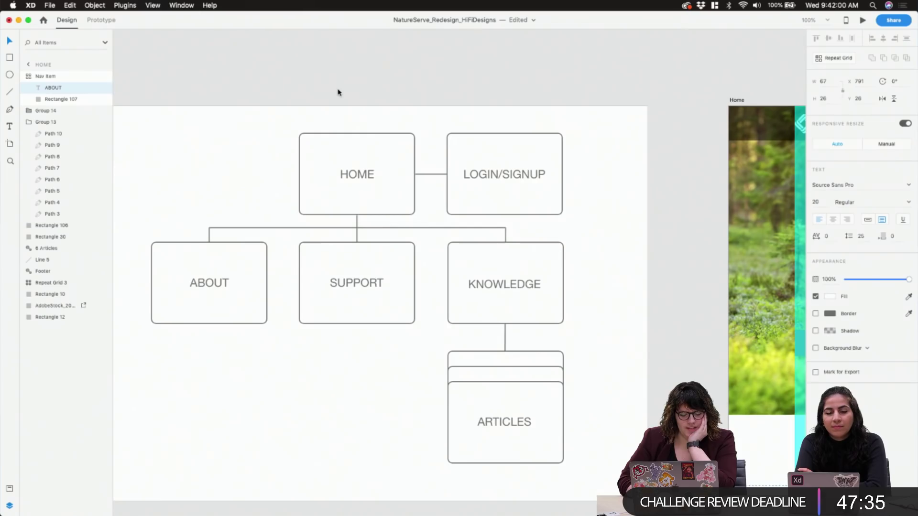
pyautogui.hscroll(15, 338, 92)
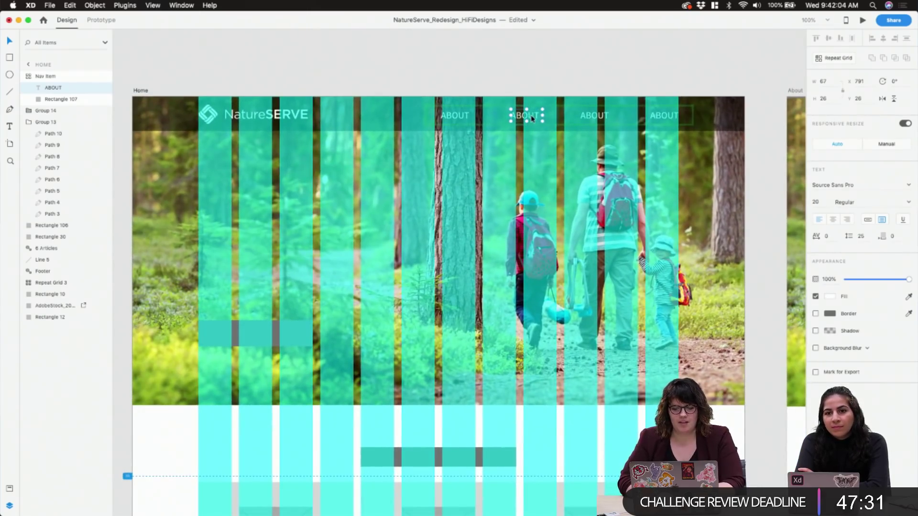
pyautogui.press('Return')
pyautogui.write('SUPPORT')
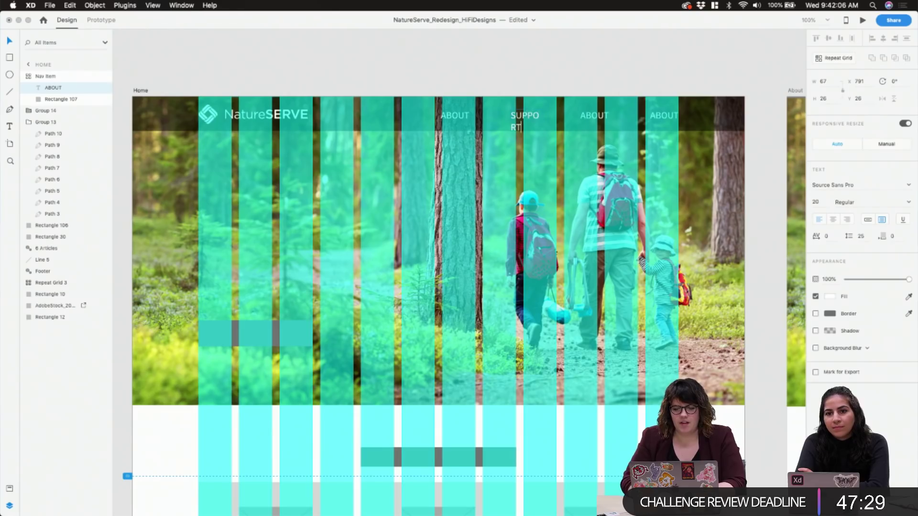
pyautogui.press('Escape')
pyautogui.moveTo(511, 116); pyautogui.dragTo(501, 115)
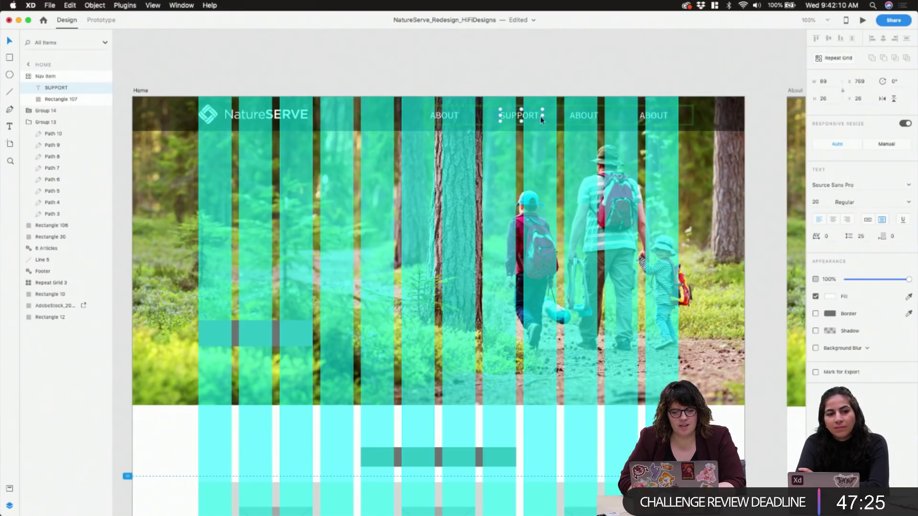
# Center-align the nav label text
pyautogui.doubleClick(593, 115)
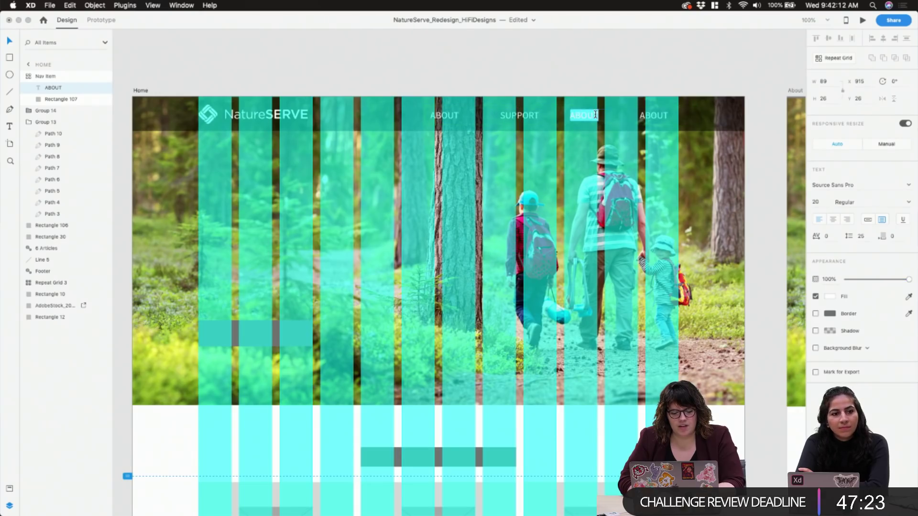
pyautogui.click(444, 115)
pyautogui.click(832, 218)
pyautogui.click(550, 58)
# Retitle the third nav label KNOWLEDGE and widen it to fit on one line
pyautogui.click(589, 119)
pyautogui.doubleClick(593, 119)
pyautogui.doubleClick(598, 117)
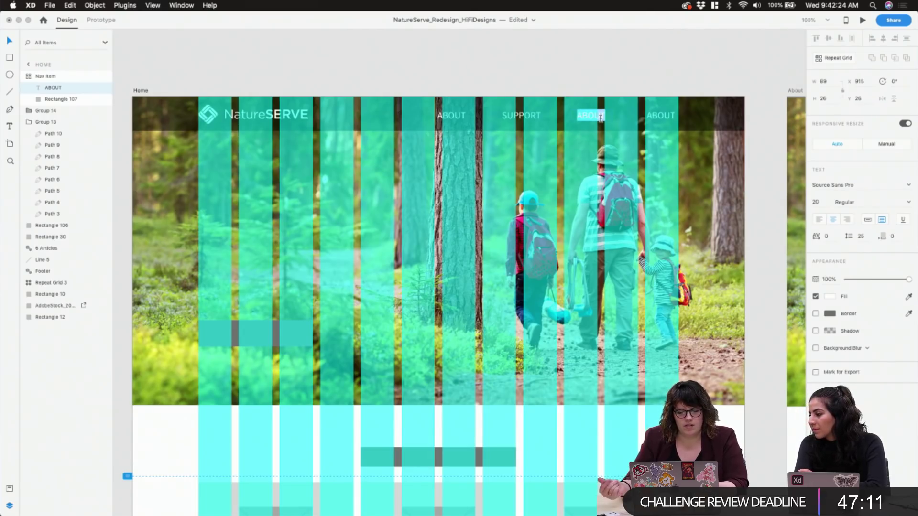
pyautogui.write('KNOWLEDGE')
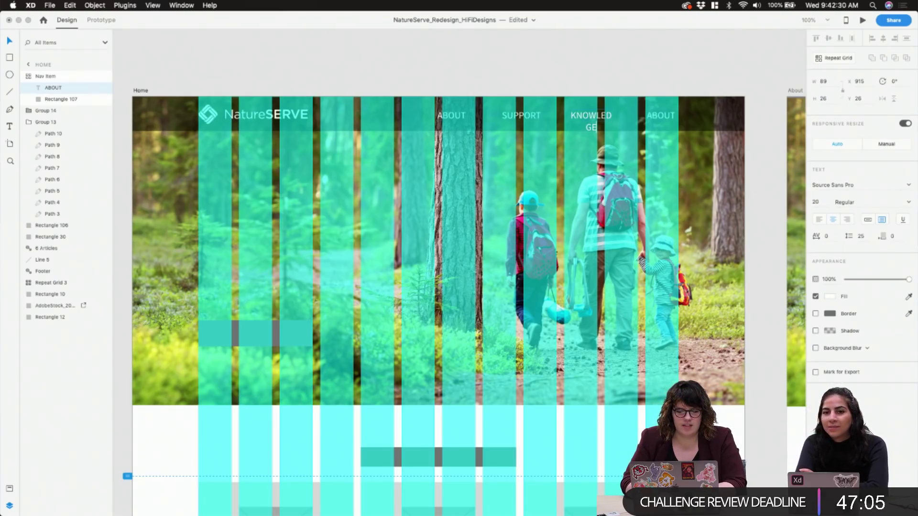
pyautogui.press('Escape')
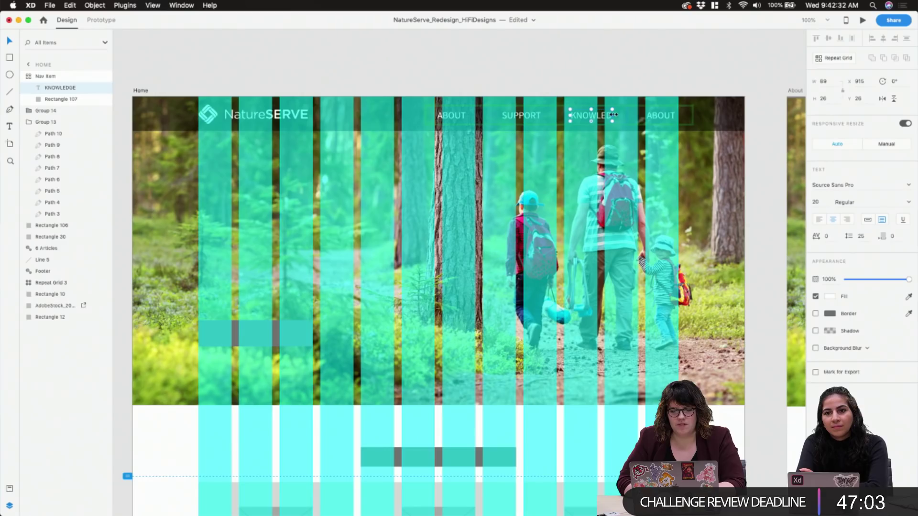
pyautogui.moveTo(614, 115); pyautogui.dragTo(620, 115)
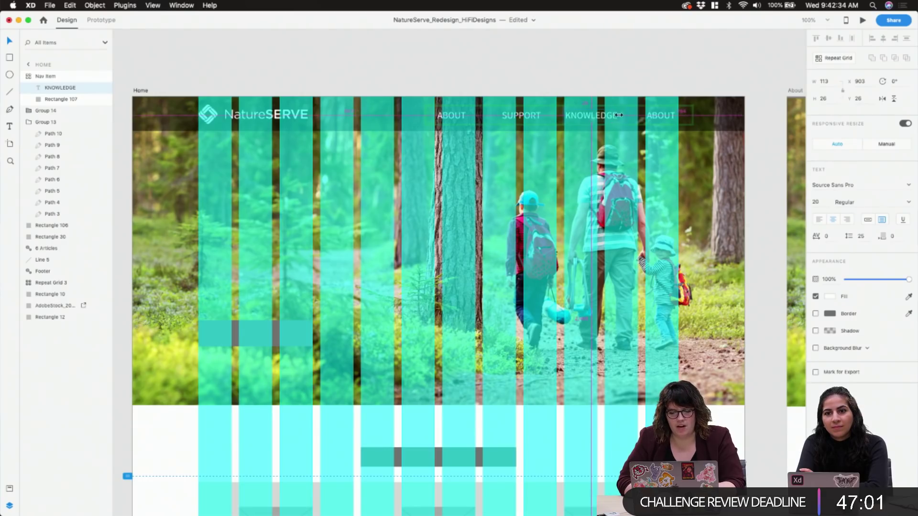
# Select the ABOUT text inside the nav grid and zoom in on the navigation bar
pyautogui.click(626, 123)
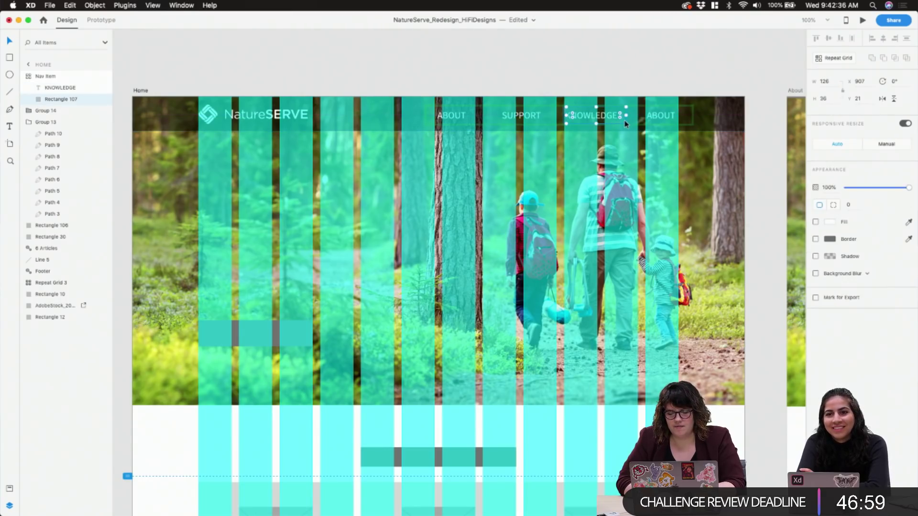
pyautogui.click(614, 118)
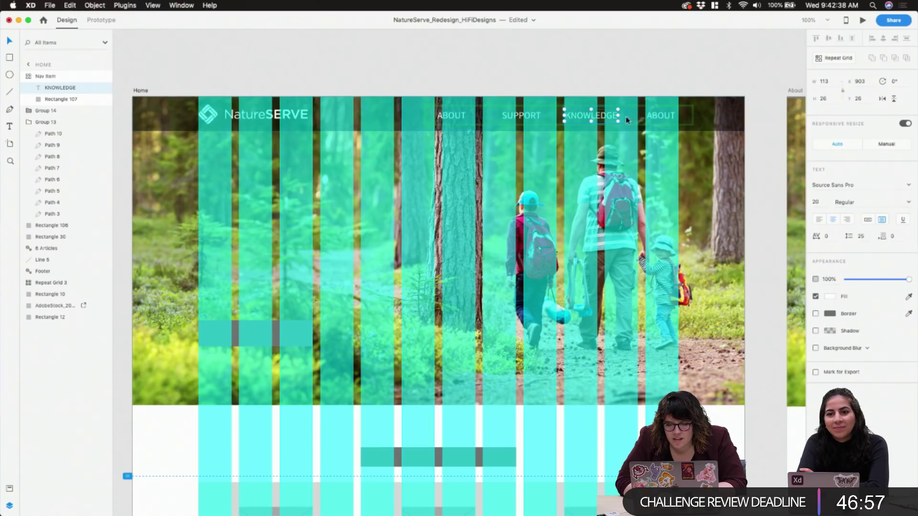
pyautogui.press('Escape')
pyautogui.doubleClick(450, 120)
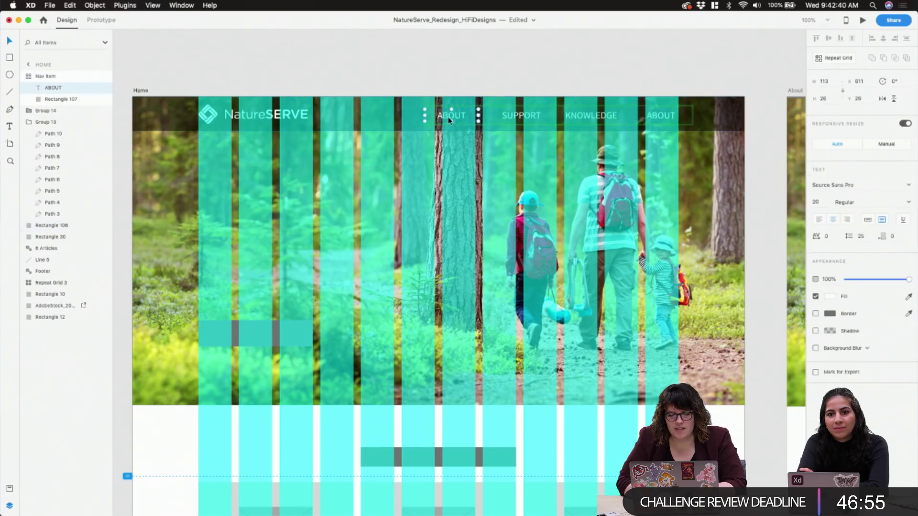
pyautogui.click(486, 118)
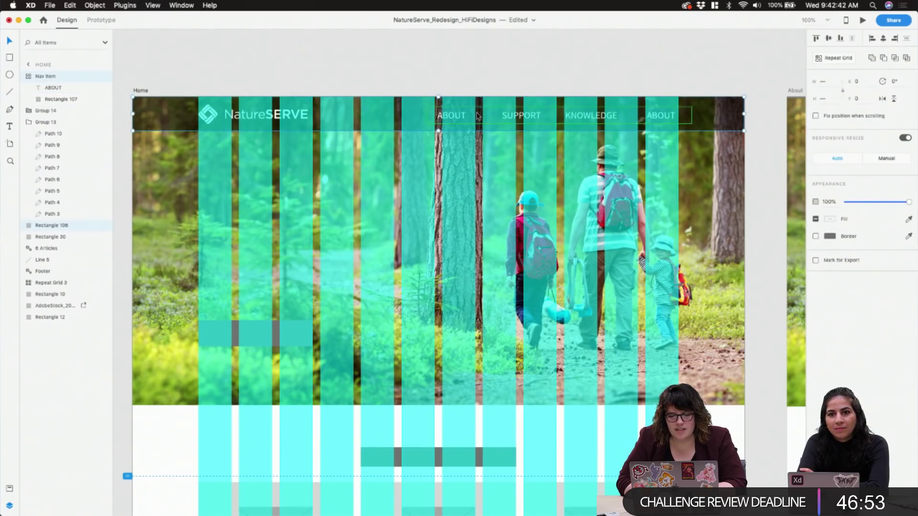
pyautogui.press('super+shift+apostrophe')
pyautogui.press('super+shift+apostrophe')
pyautogui.scroll(5, 476, 116)
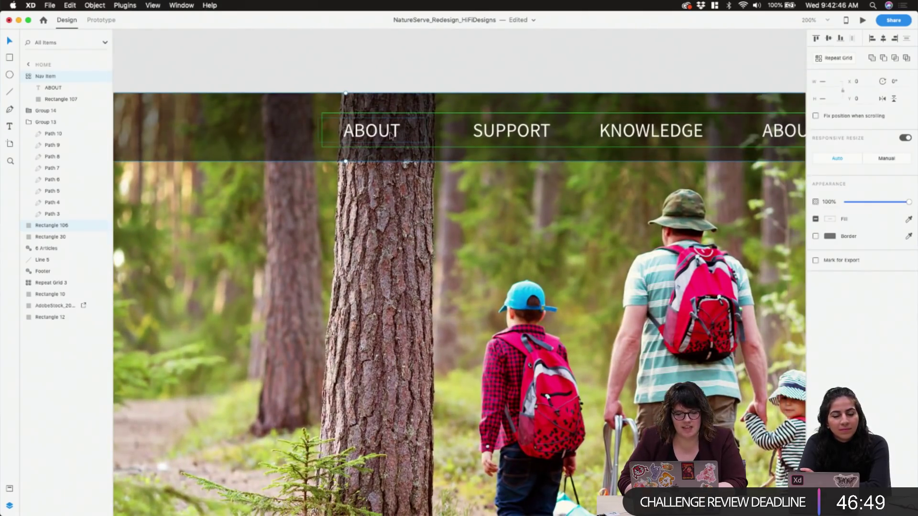
pyautogui.doubleClick(388, 136)
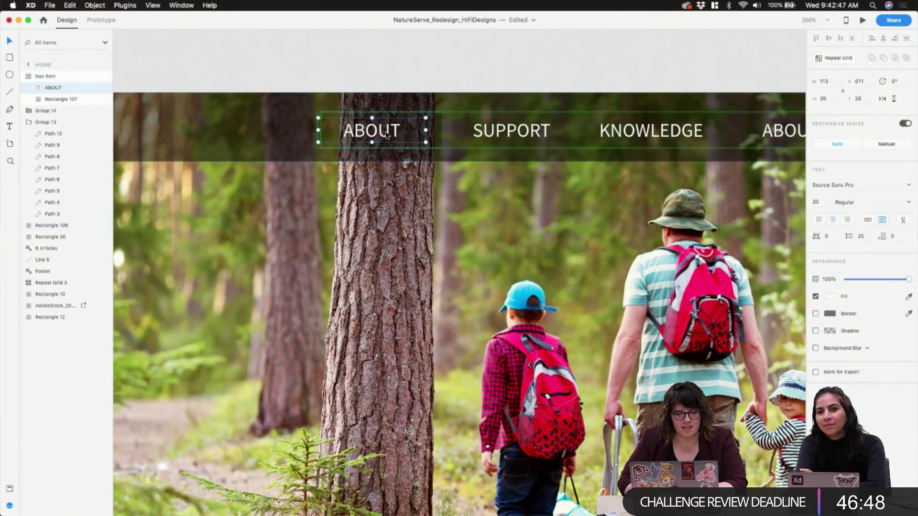
# Shift the first ABOUT nav label slightly right within the repeat grid
pyautogui.click(436, 129)
pyautogui.doubleClick(425, 138)
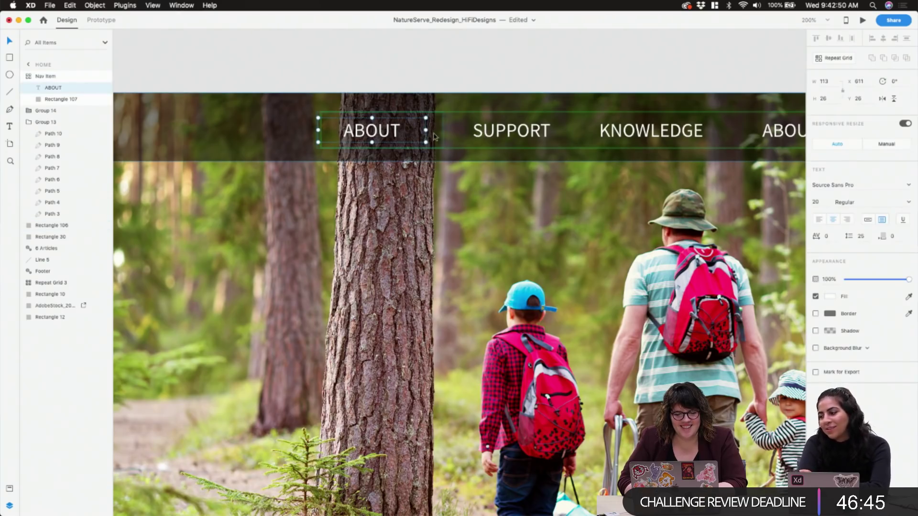
pyautogui.click(440, 137)
pyautogui.doubleClick(440, 137)
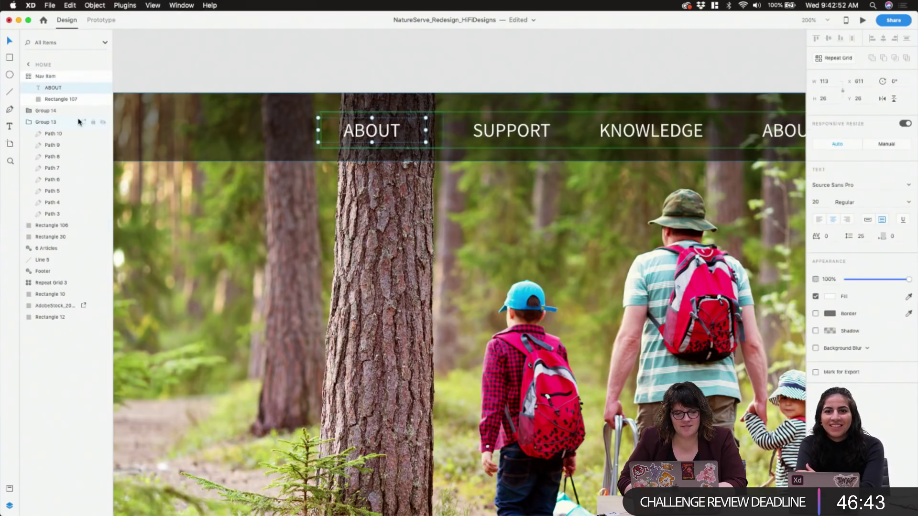
pyautogui.click(62, 99)
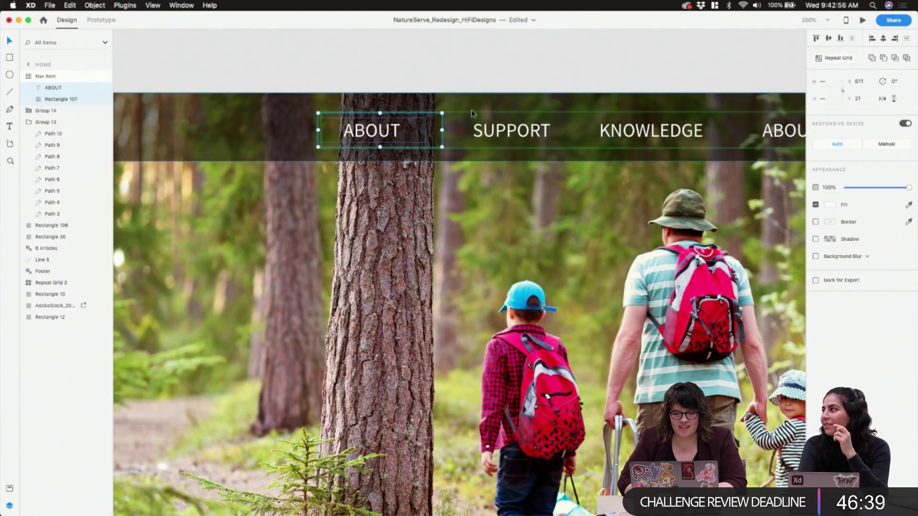
pyautogui.click(59, 88)
pyautogui.moveTo(392, 135); pyautogui.dragTo(402, 136)
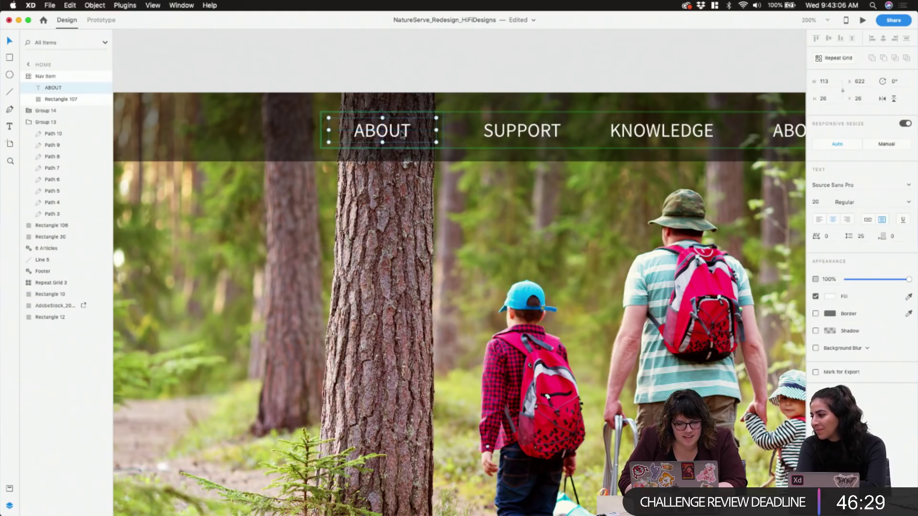
pyautogui.click(440, 134)
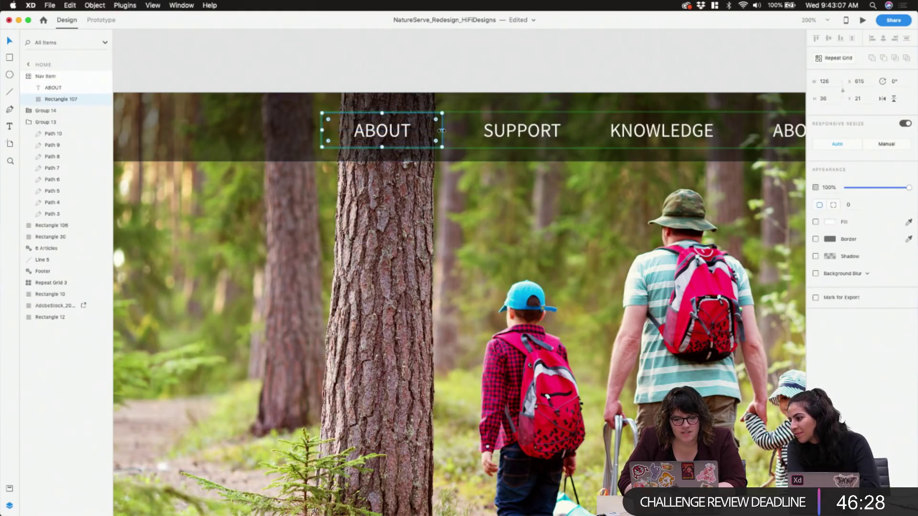
pyautogui.click(834, 82)
pyautogui.press('Escape')
pyautogui.click(438, 132)
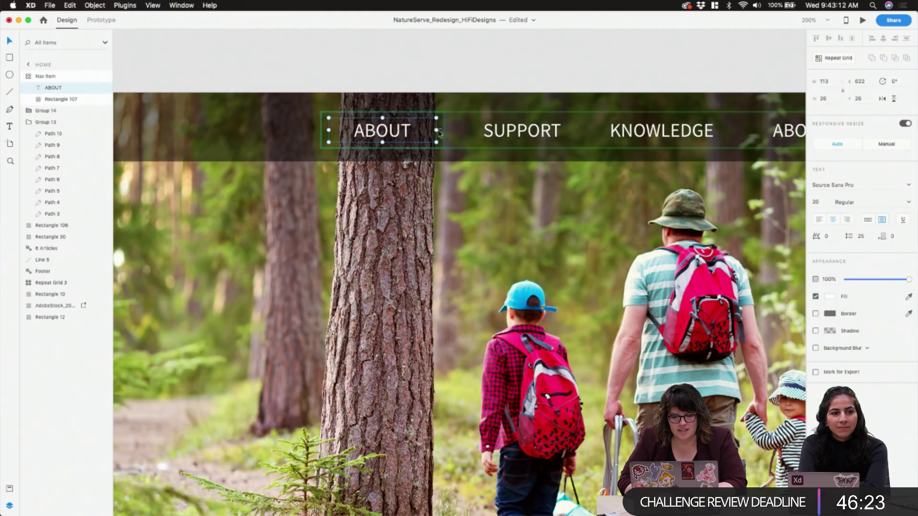
pyautogui.moveTo(394, 134); pyautogui.dragTo(395, 133)
# Nudge the right-hand ABOUT label slightly left, then zoom back out to Home and About
pyautogui.click(492, 133)
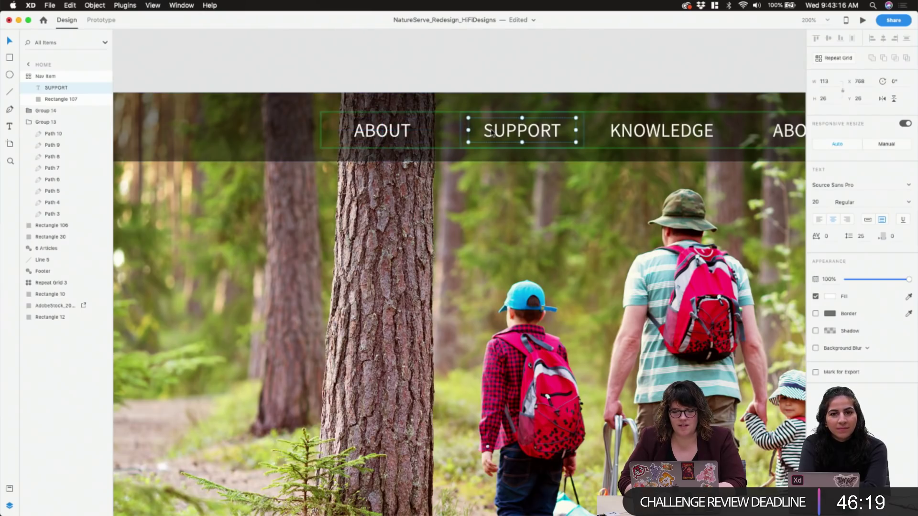
pyautogui.click(662, 130)
pyautogui.hscroll(5, 642, 138)
pyautogui.click(658, 127)
pyautogui.moveTo(658, 126); pyautogui.dragTo(658, 125)
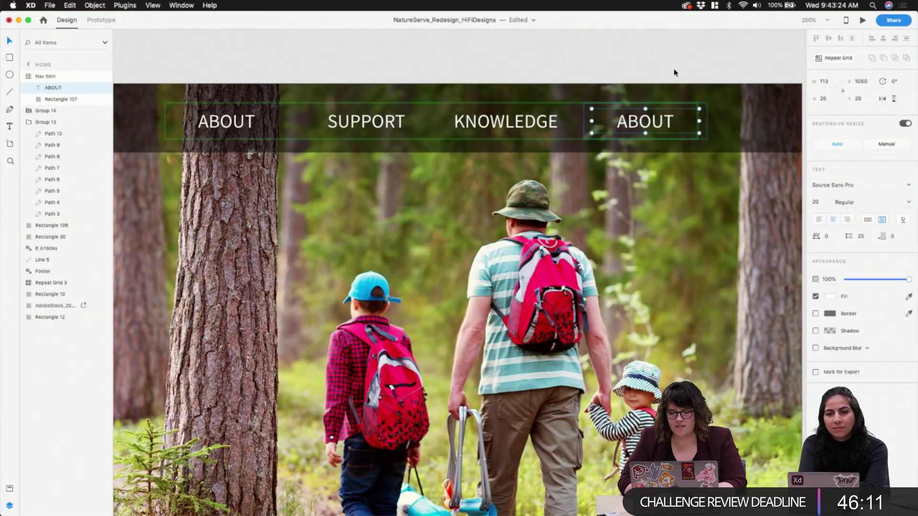
pyautogui.click(674, 71)
pyautogui.press('super+1')
pyautogui.press('super+minus')
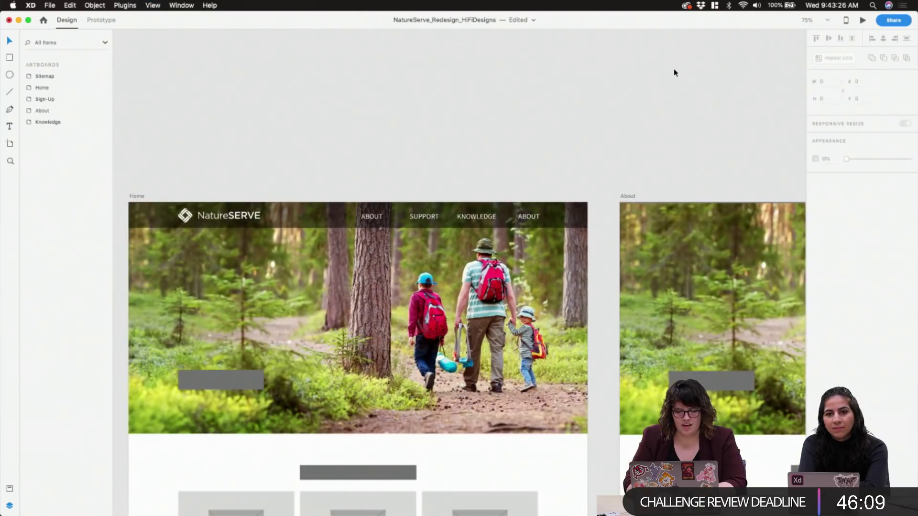
# Nudge the navigation links grid up 1 px
pyautogui.scroll(-5, 675, 73)
pyautogui.hscroll(-3, 674, 72)
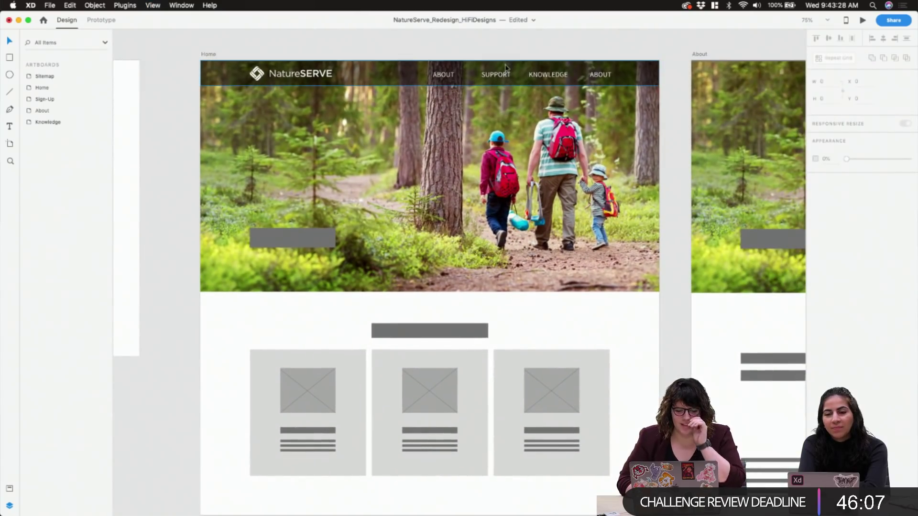
pyautogui.click(467, 77)
pyautogui.press('Up')
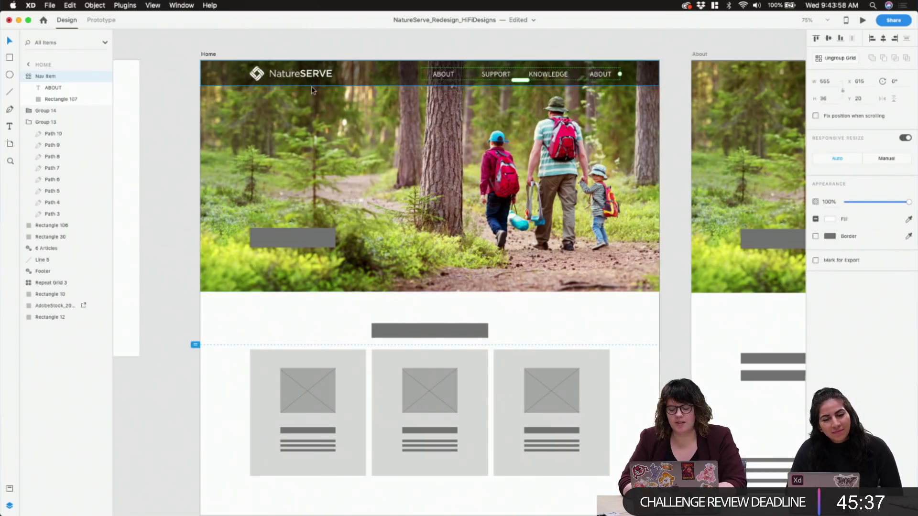
pyautogui.click(322, 45)
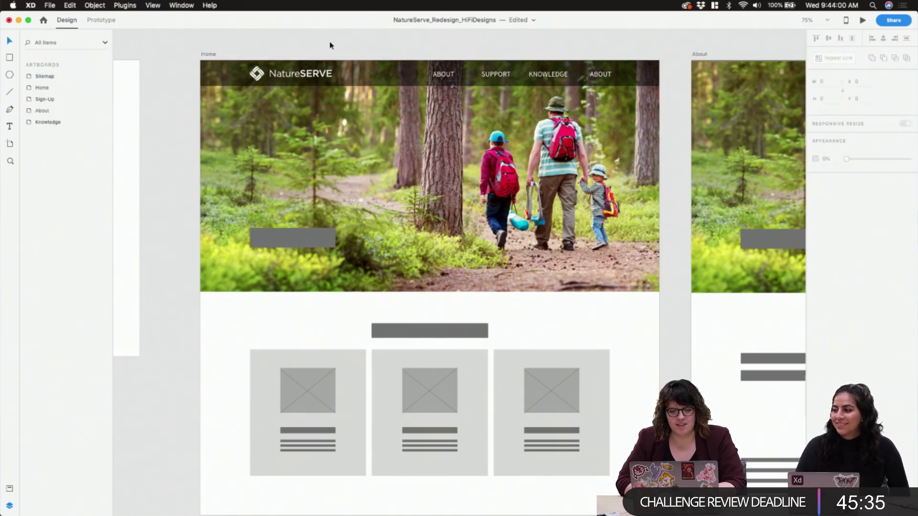
# Zoom out to all artboards, then zoom back to 100% on the Home and About artboards
pyautogui.click(337, 101)
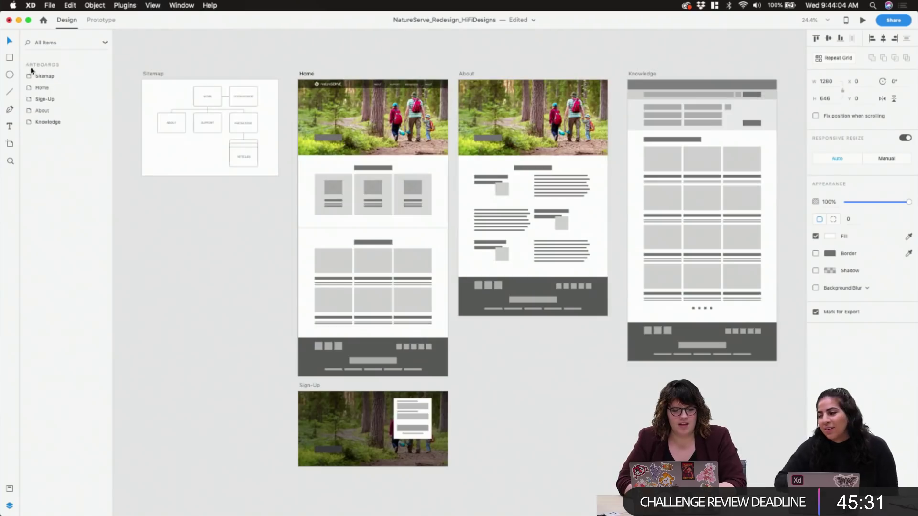
pyautogui.click(31, 67)
pyautogui.press('super+0')
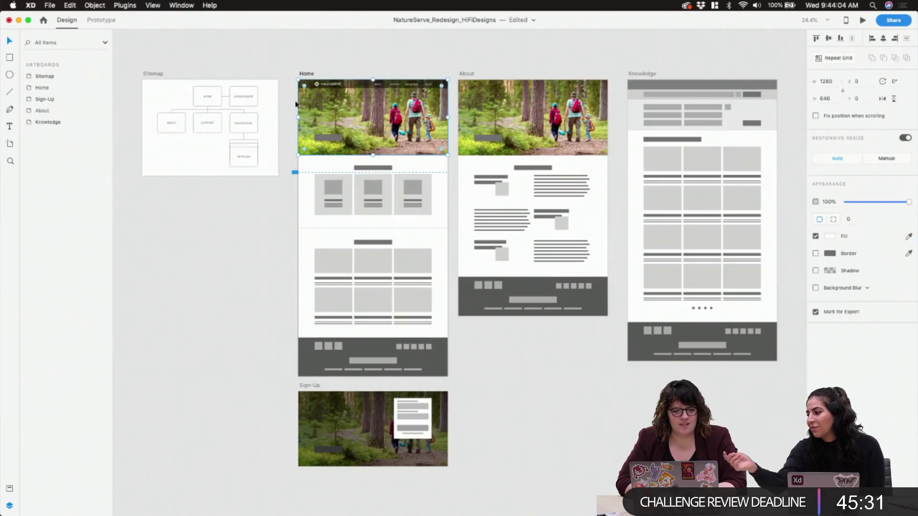
pyautogui.click(305, 74)
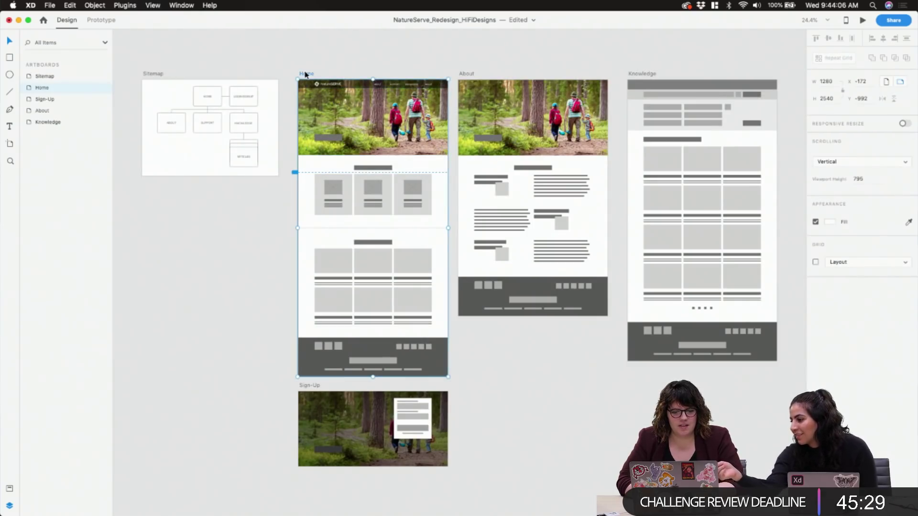
pyautogui.press('super+plus')
pyautogui.press('super+plus')
pyautogui.press('super+plus')
pyautogui.scroll(10, 306, 75)
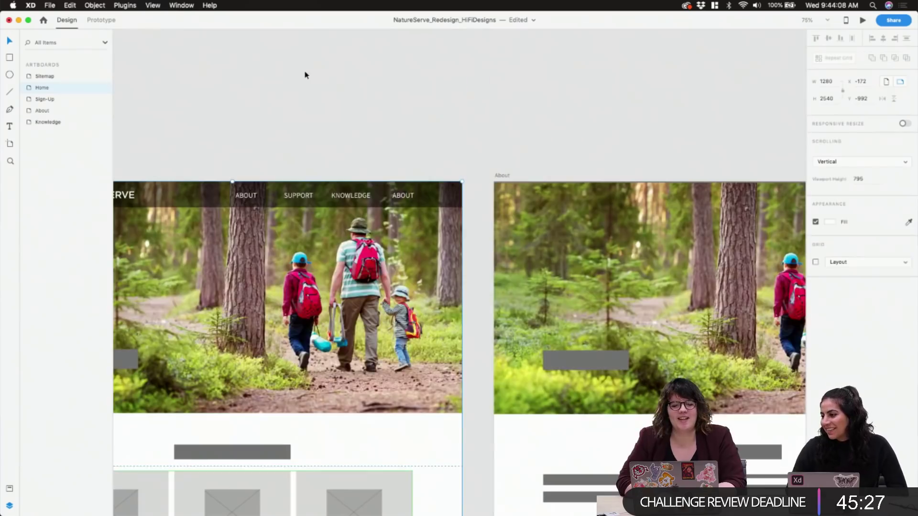
pyautogui.press('super+plus')
pyautogui.press('super+plus')
pyautogui.press('super+plus')
pyautogui.press('super+plus')
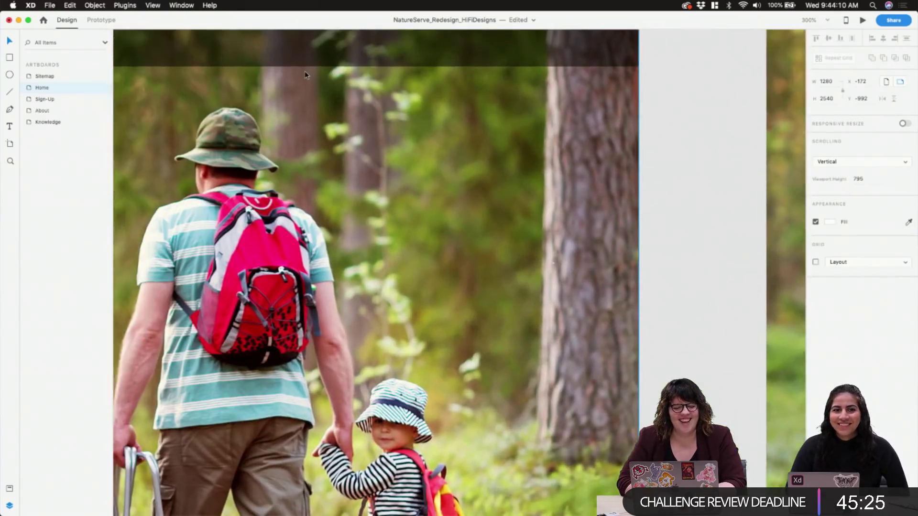
pyautogui.press('super+1')
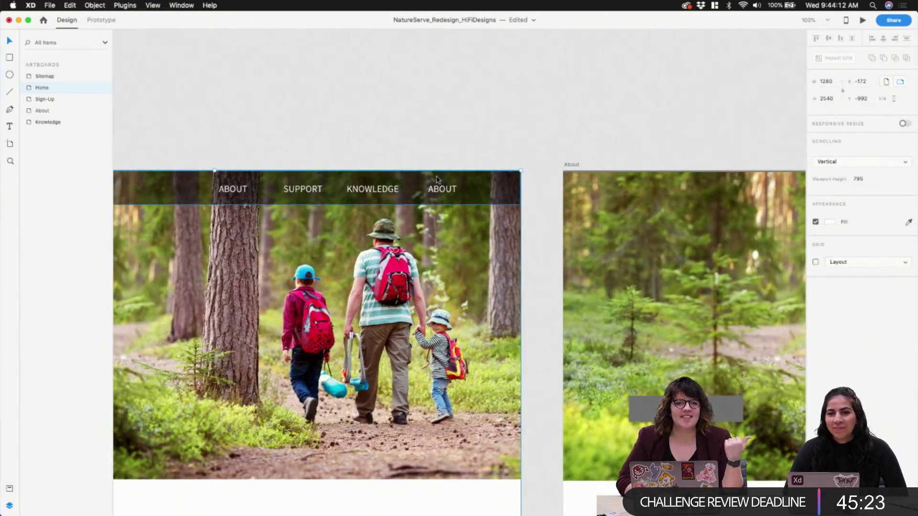
# Retitle the fourth nav label SIGN UP, removing a stray trailing character
pyautogui.doubleClick(442, 189)
pyautogui.doubleClick(444, 189)
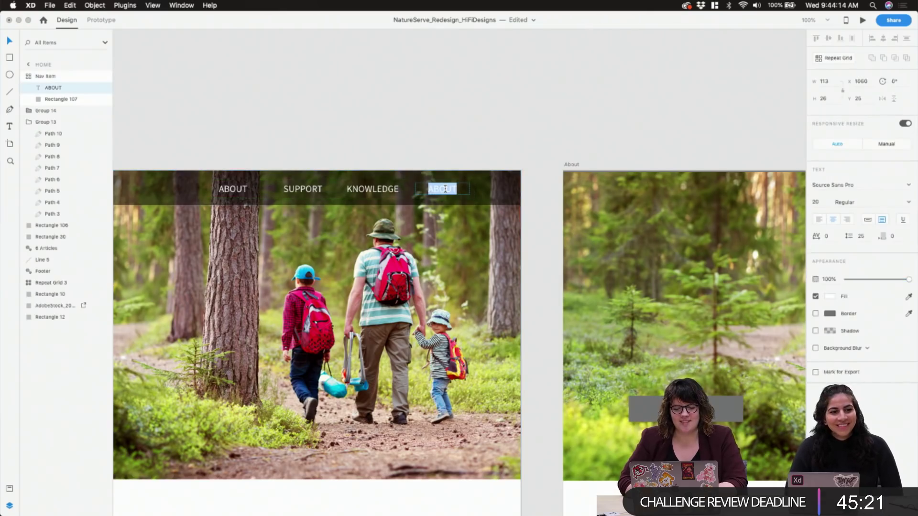
pyautogui.write('SIGN ')
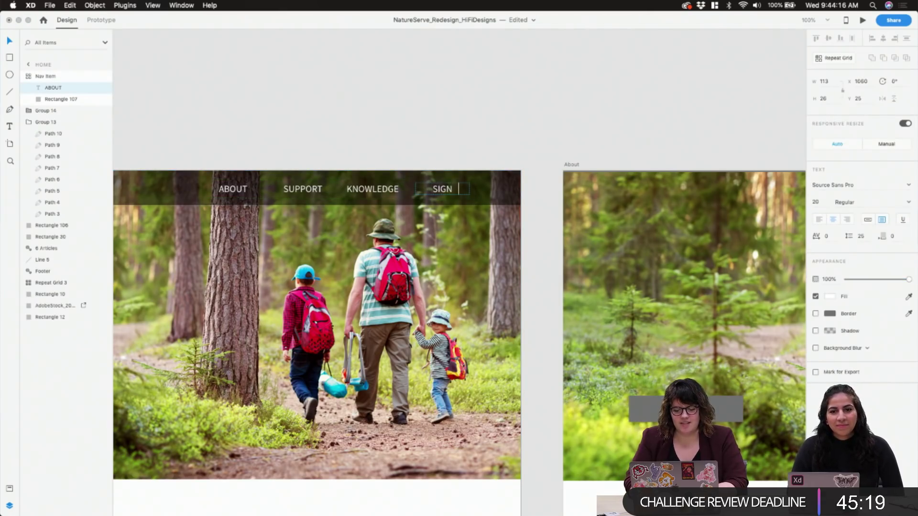
pyautogui.write('UP')
pyautogui.press('BackSpace')
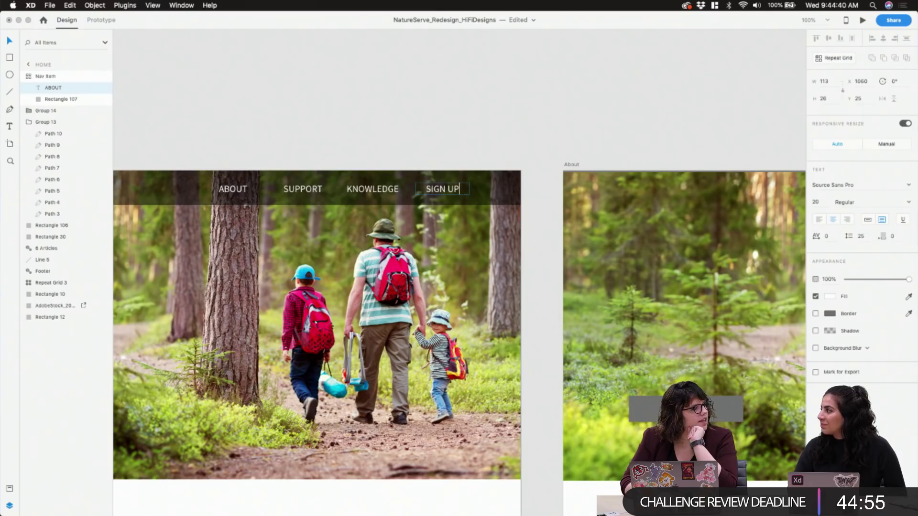
pyautogui.press('Escape')
pyautogui.click(447, 149)
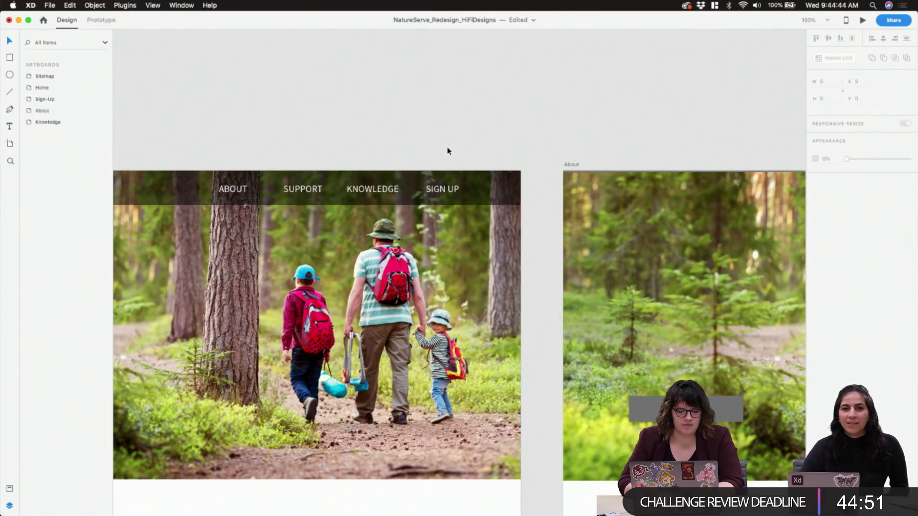
# Select the ABOUT label in the nav grid and try letter spacing 28, then 18, settling on 10
pyautogui.hscroll(-10, 447, 151)
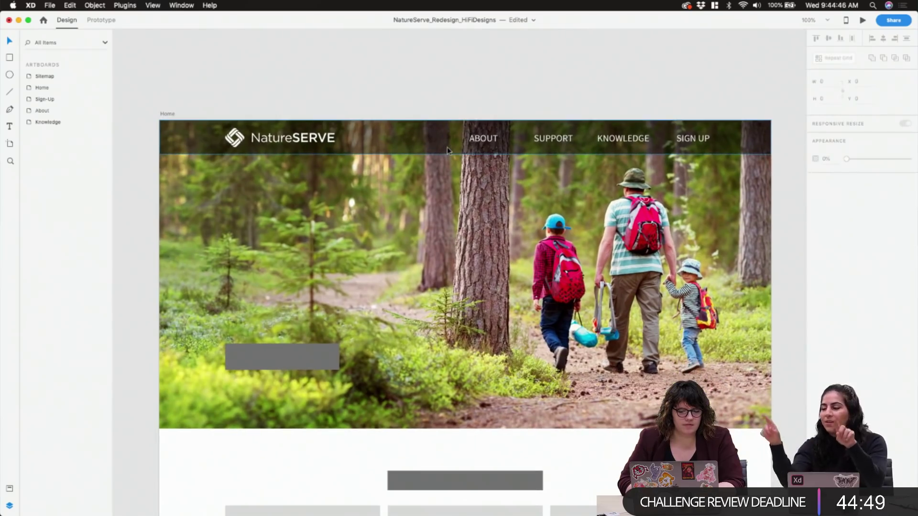
pyautogui.click(487, 142)
pyautogui.doubleClick(491, 145)
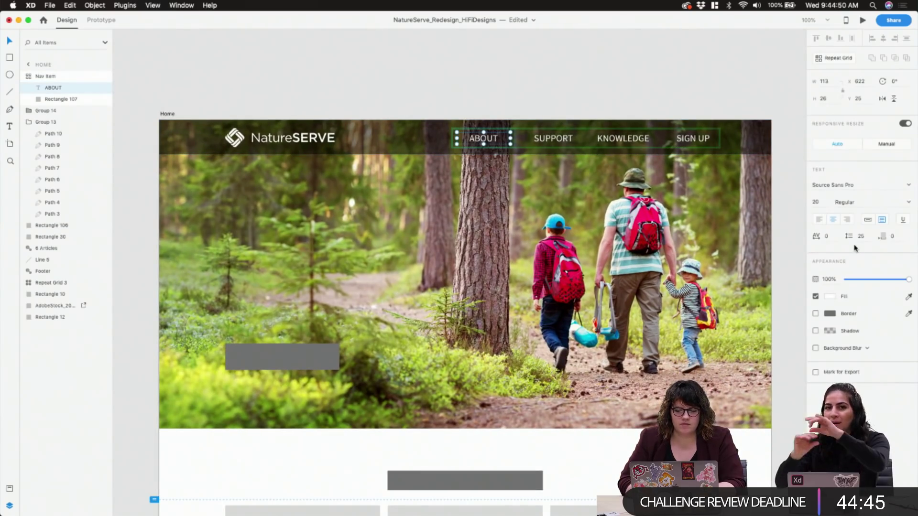
pyautogui.click(827, 237)
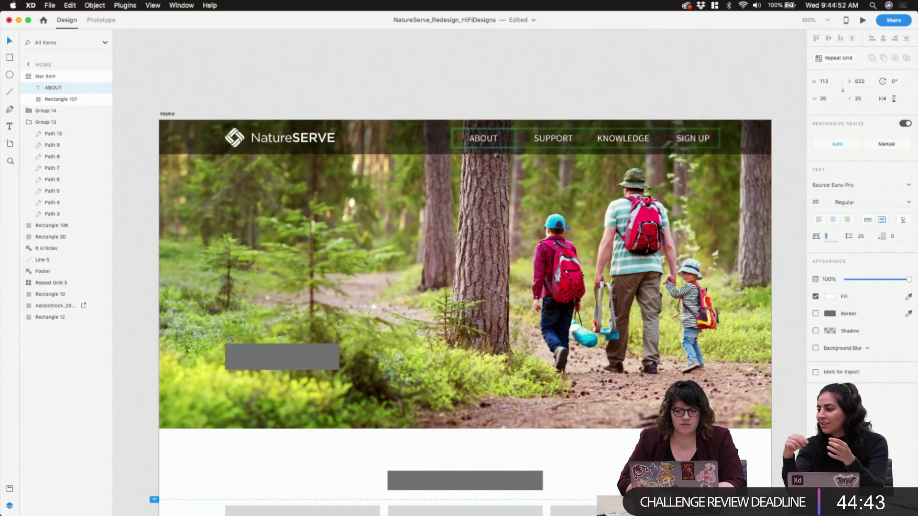
pyautogui.write('28')
pyautogui.press('Return')
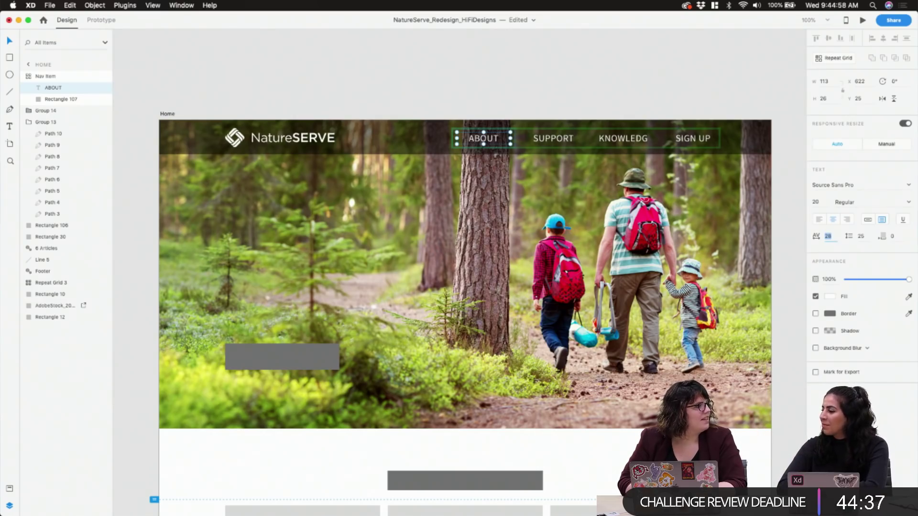
pyautogui.write('18')
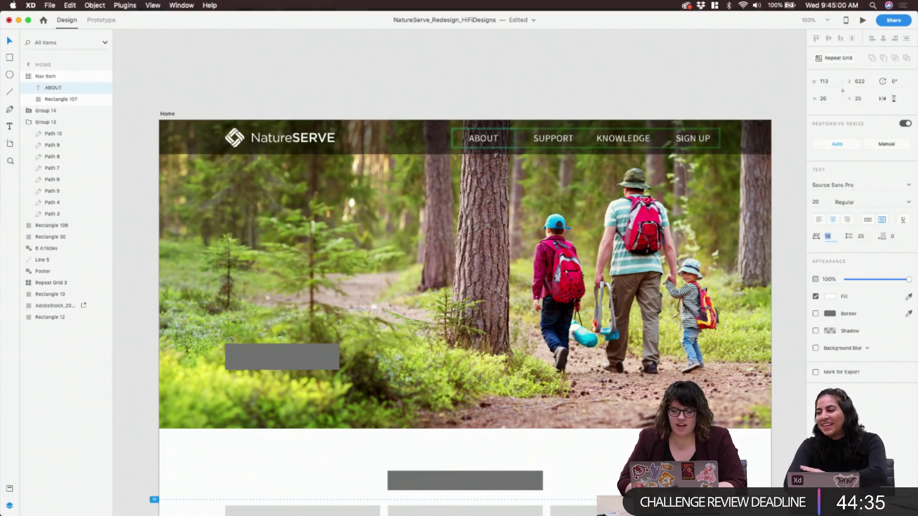
pyautogui.press('Return')
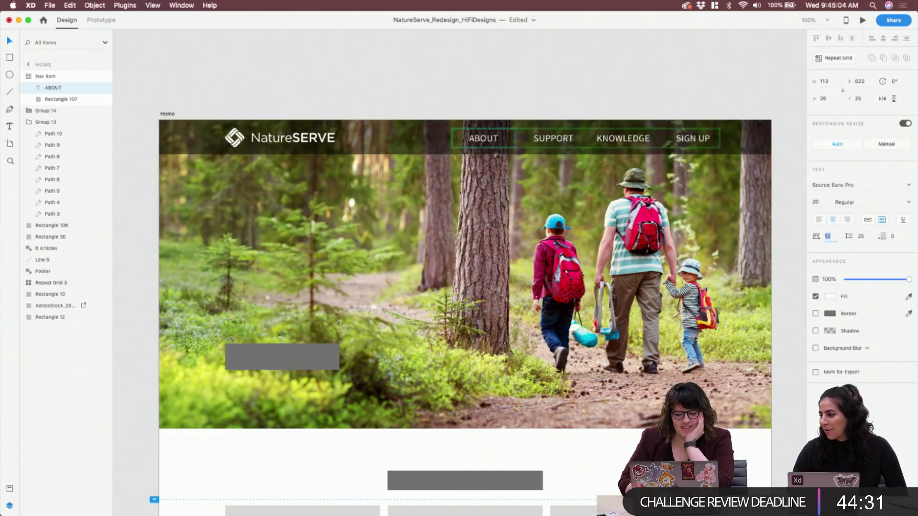
pyautogui.write('10')
pyautogui.press('Return')
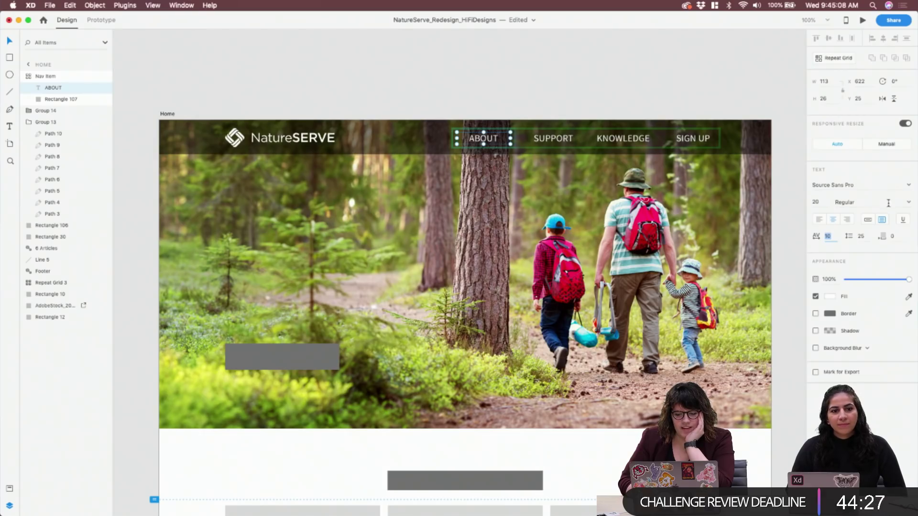
# Try the nav labels in Light weight, toggling with Regular, and deselect to preview
pyautogui.click(910, 202)
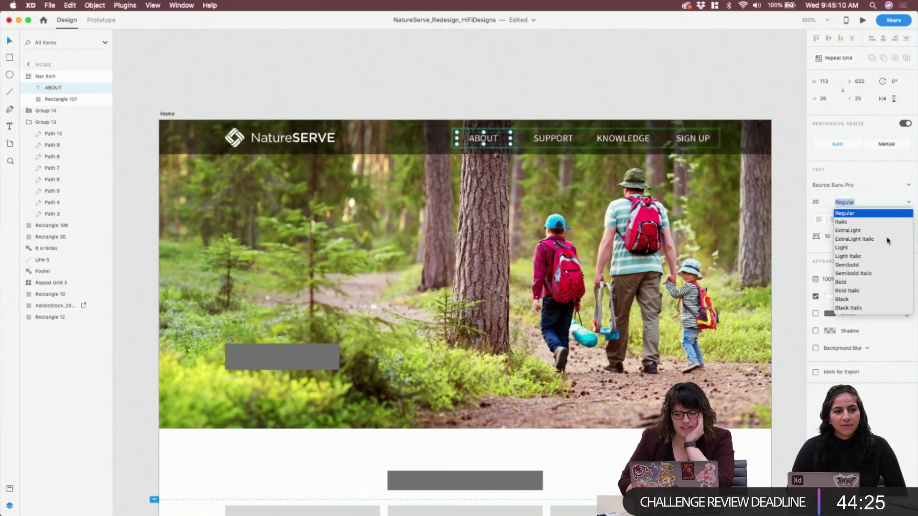
pyautogui.click(860, 248)
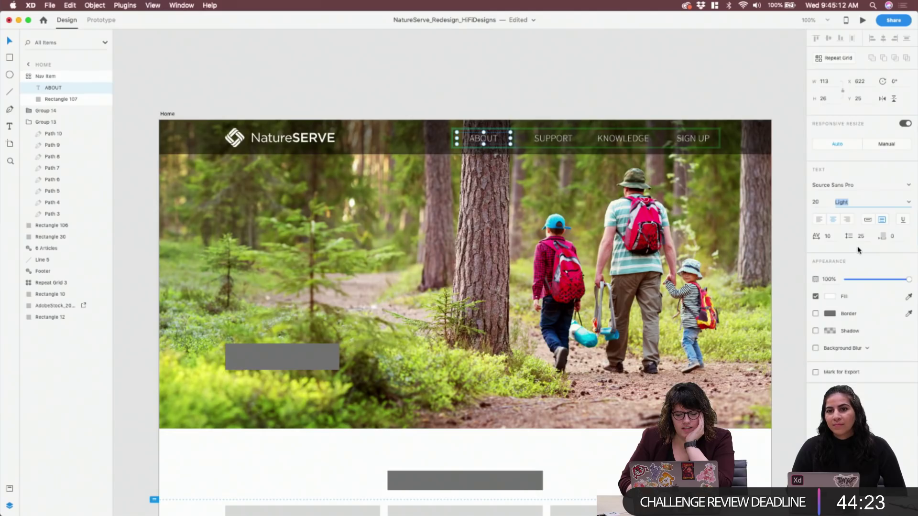
pyautogui.click(909, 202)
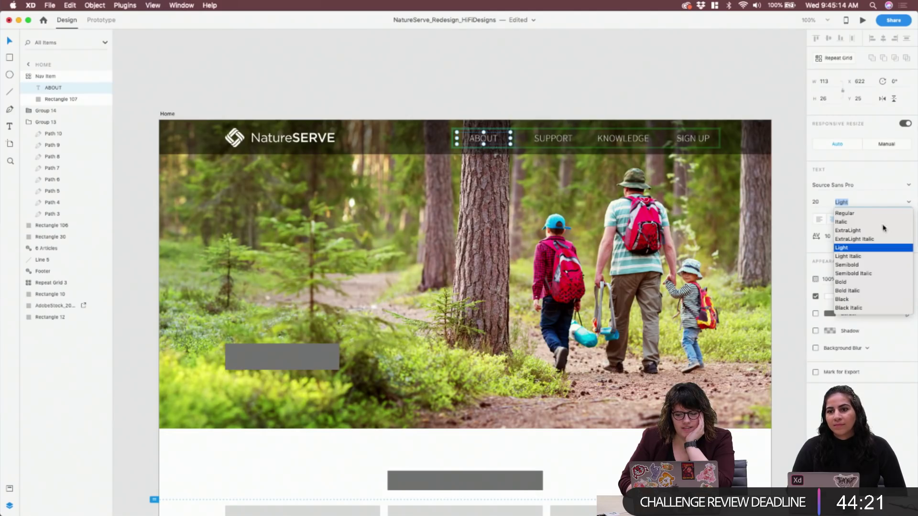
pyautogui.click(860, 214)
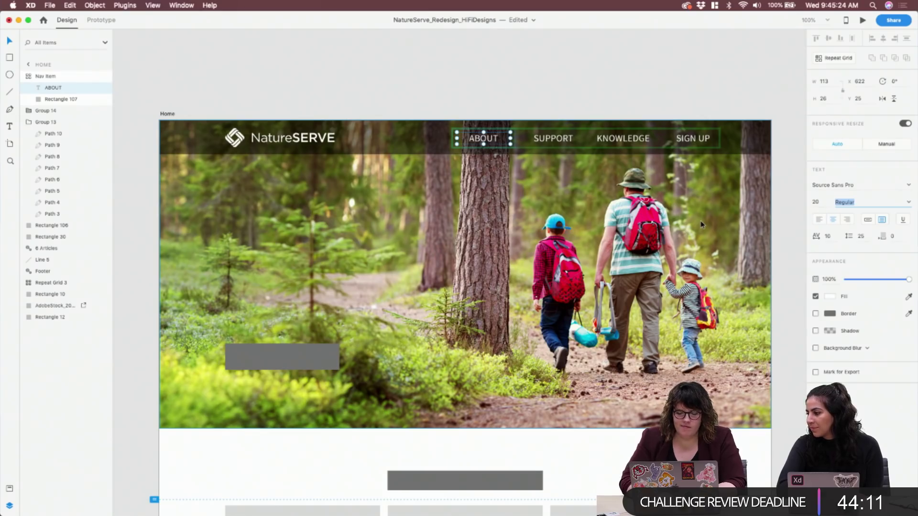
pyautogui.click(911, 202)
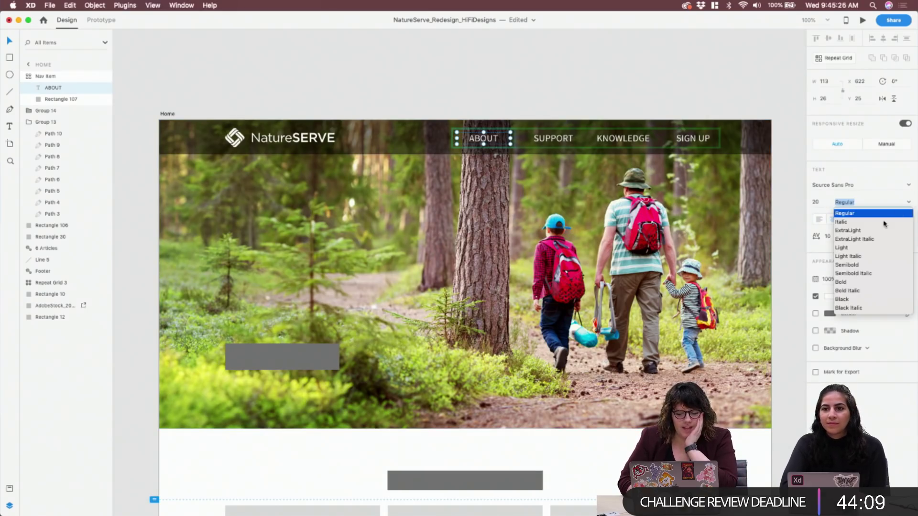
pyautogui.click(843, 248)
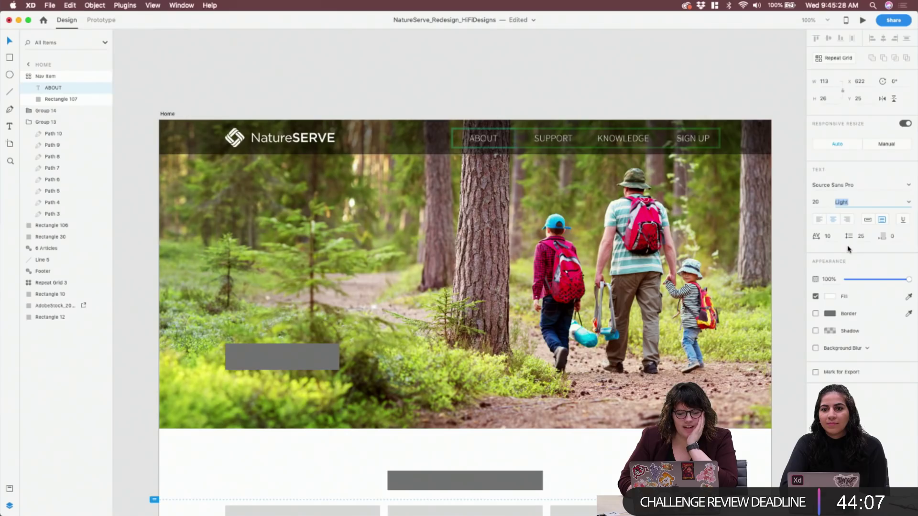
pyautogui.click(742, 88)
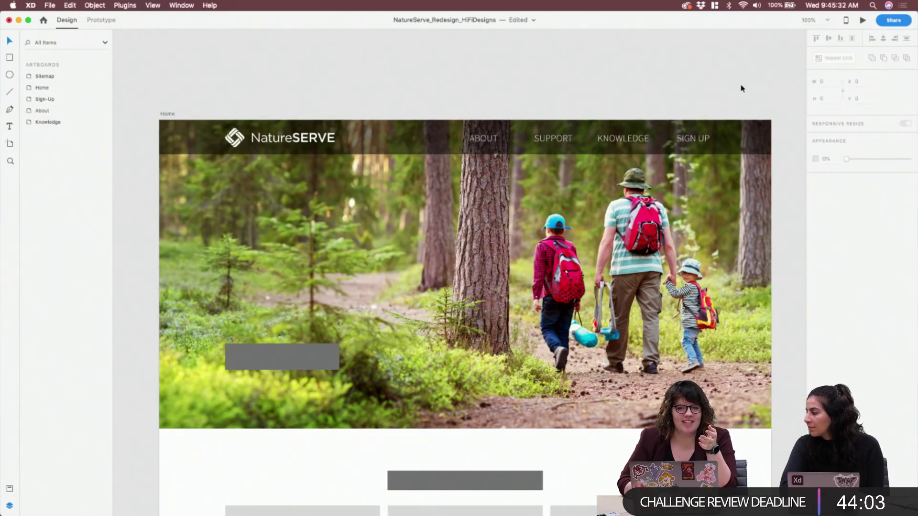
# Reselect the ABOUT label in the nav grid and return the labels to Regular weight
pyautogui.click(495, 143)
pyautogui.click(495, 141)
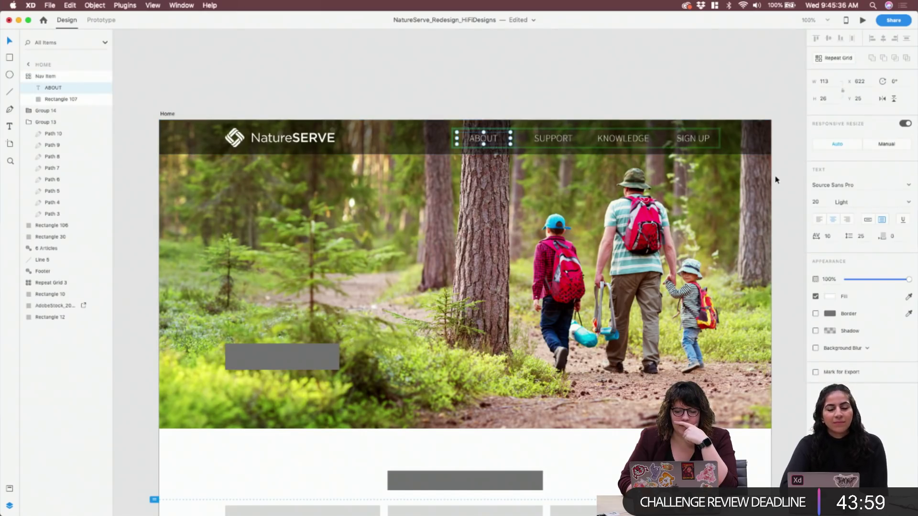
pyautogui.click(909, 205)
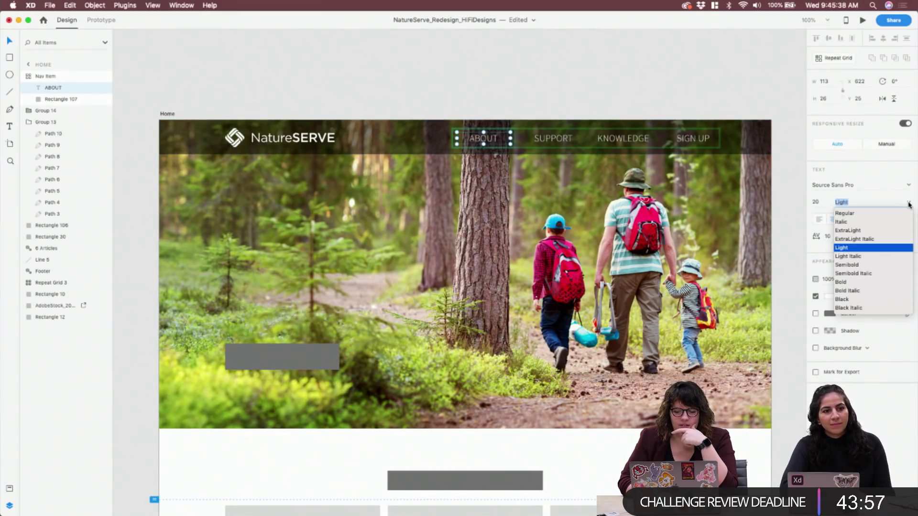
pyautogui.click(909, 203)
pyautogui.click(904, 203)
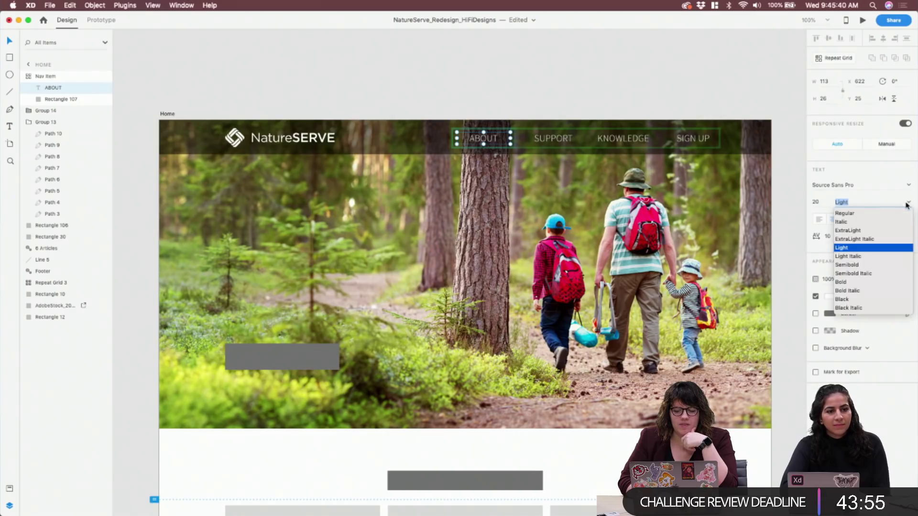
pyautogui.click(859, 218)
# Set the nav labels' font size to 18
pyautogui.click(818, 203)
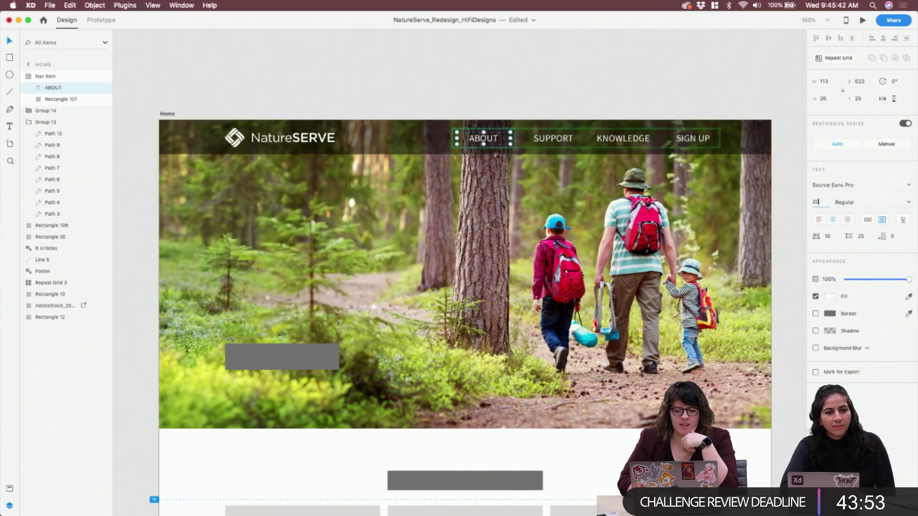
pyautogui.write('18')
pyautogui.press('Return')
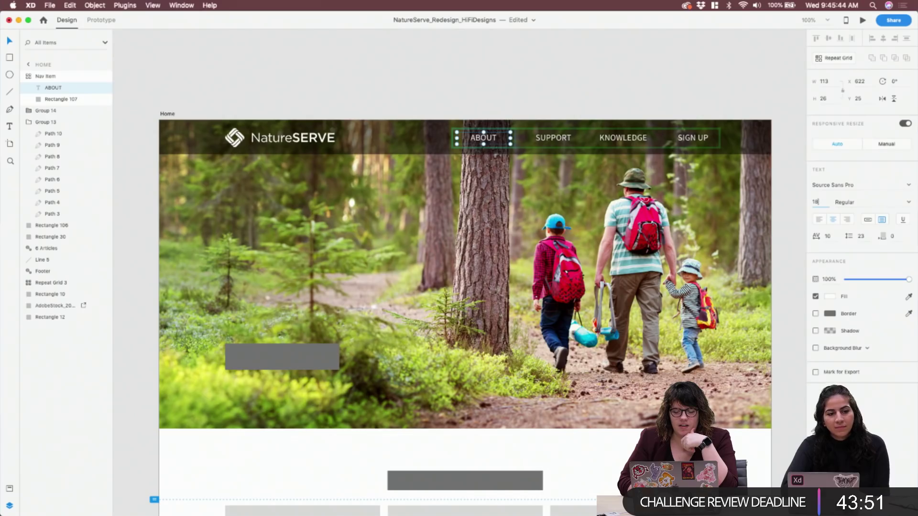
pyautogui.press('Down')
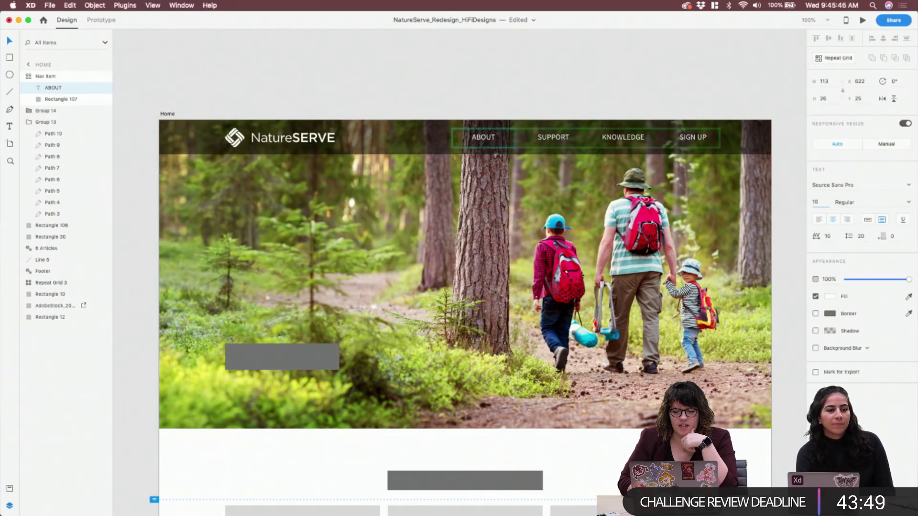
pyautogui.press('Up')
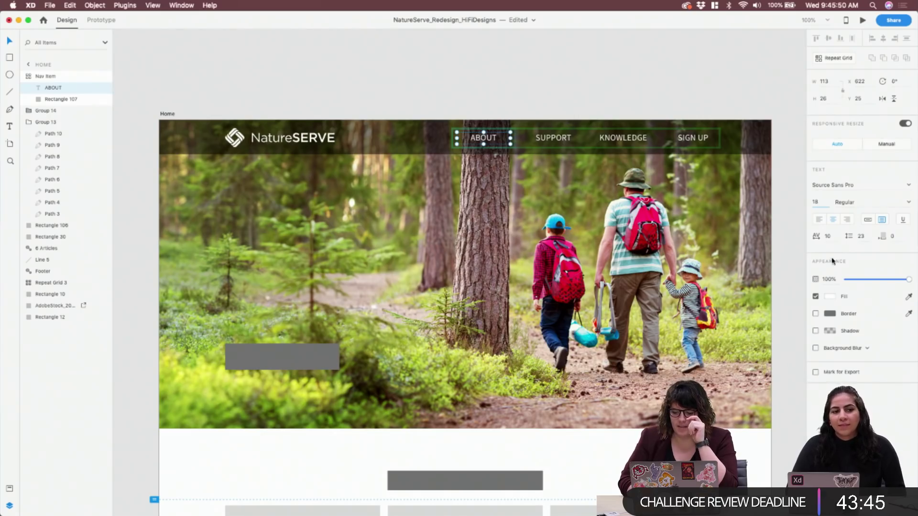
# Adjust the nav letter spacing, trying 15 and 20, then nudging it up and slightly back down
pyautogui.click(830, 236)
pyautogui.write('15')
pyautogui.press('Return')
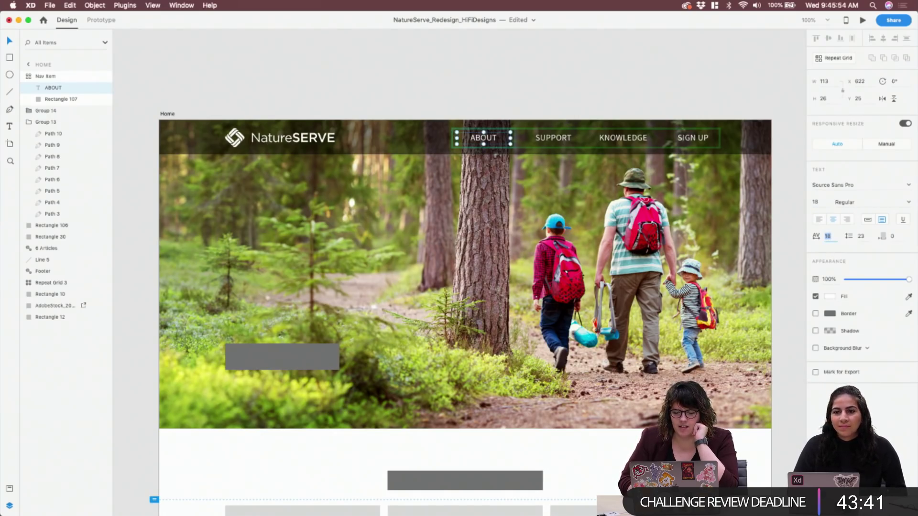
pyautogui.write('20')
pyautogui.press('Return')
pyautogui.hotkey('shift', 'Up')
pyautogui.hotkey('shift', 'Up')
pyautogui.hotkey('shift', 'Up')
pyautogui.hotkey('shift', 'Up')
pyautogui.hotkey('shift', 'Up')
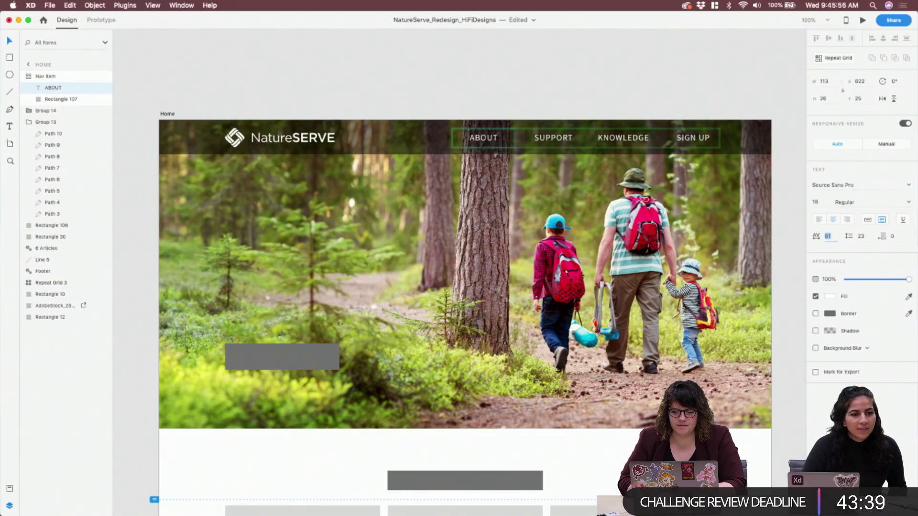
pyautogui.press('Down')
pyautogui.press('Down')
pyautogui.press('Down')
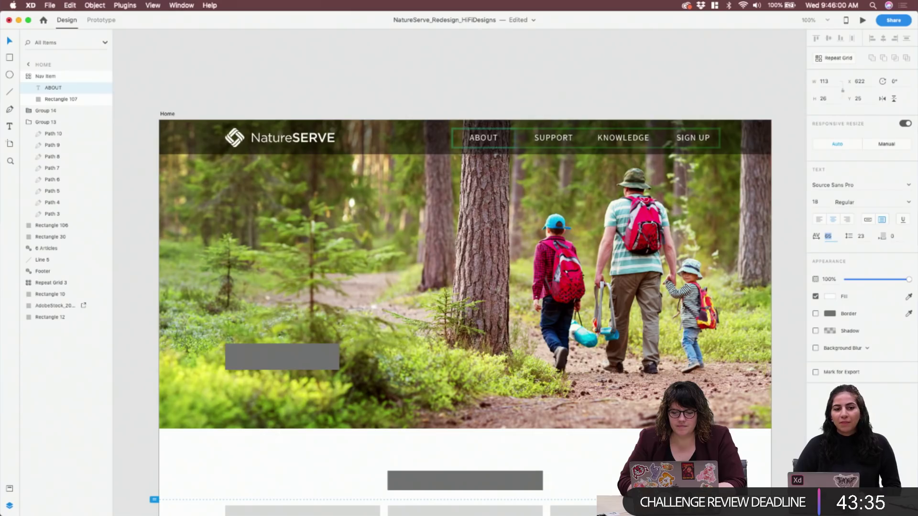
pyautogui.click(531, 83)
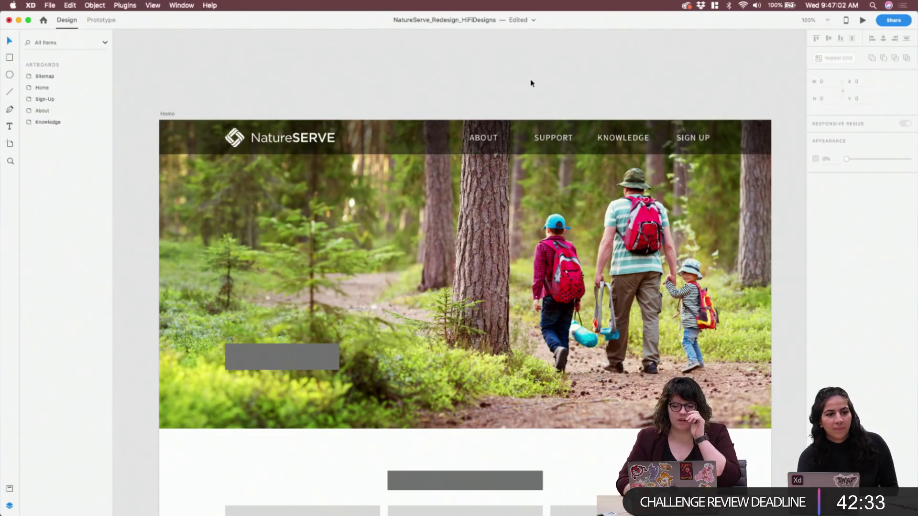
pyautogui.click(577, 142)
pyautogui.click(702, 97)
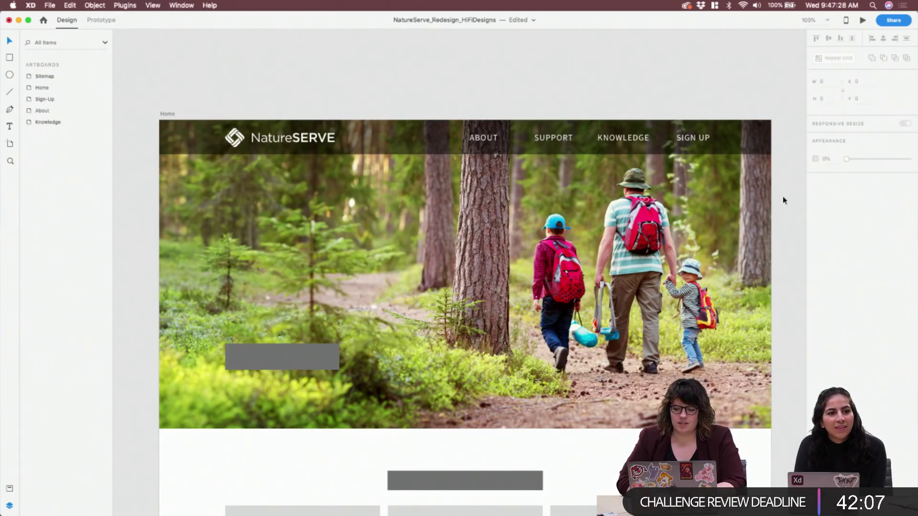
# Edit the SIGN UP text in the nav grid to read LOG IN, then deselect
pyautogui.scroll(-3, 785, 200)
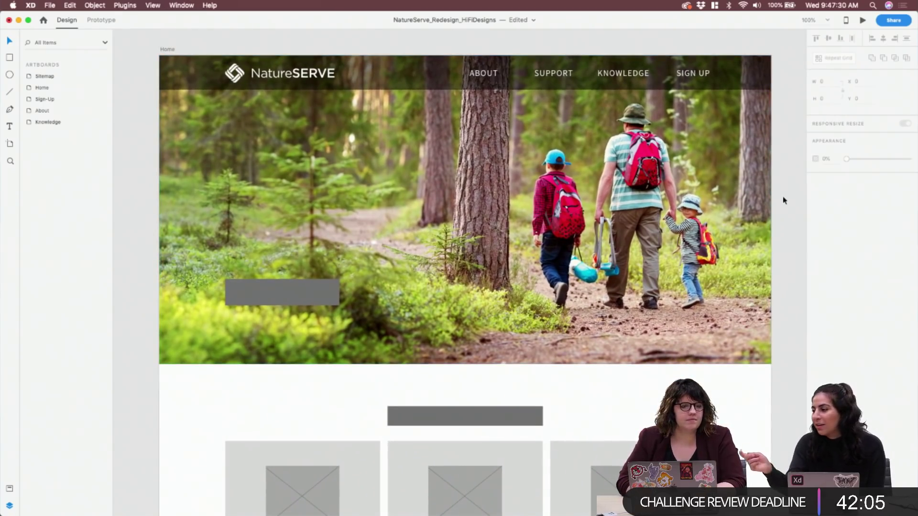
pyautogui.doubleClick(692, 74)
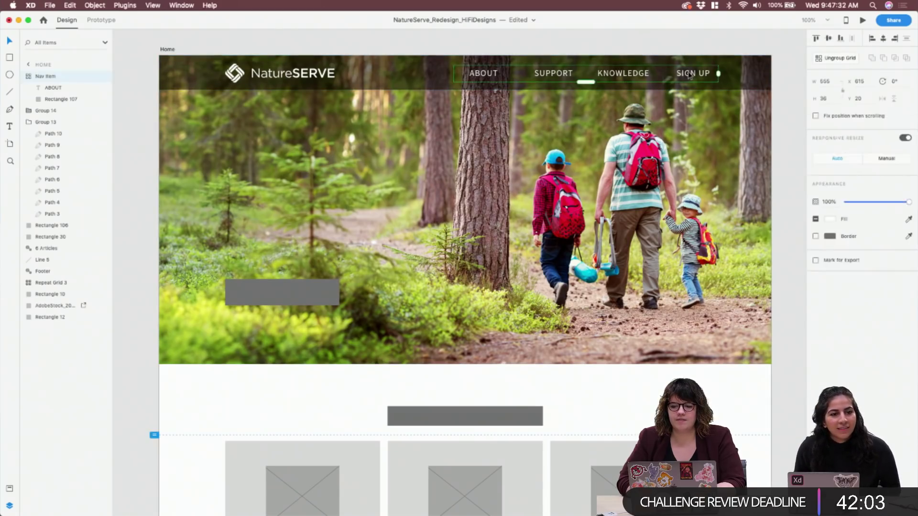
pyautogui.doubleClick(692, 74)
pyautogui.write('LOG IN')
pyautogui.press('Escape')
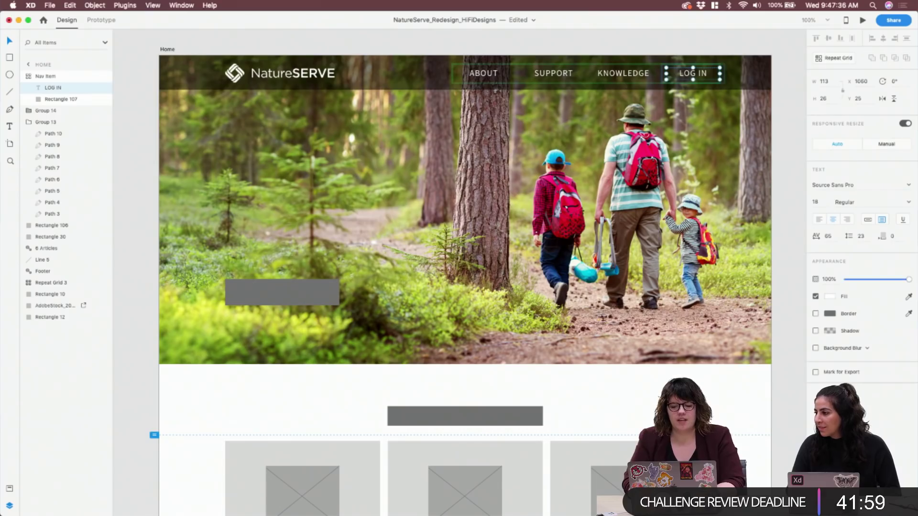
pyautogui.click(798, 141)
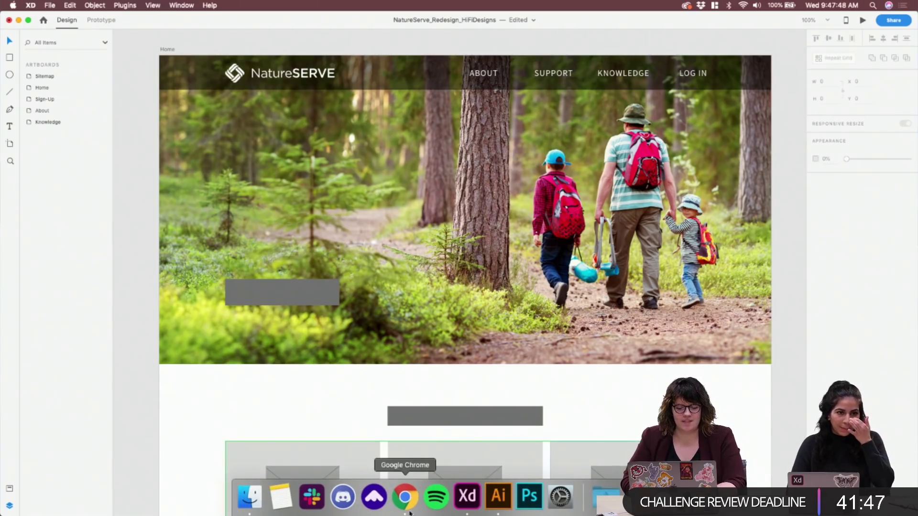
pyautogui.click(402, 513)
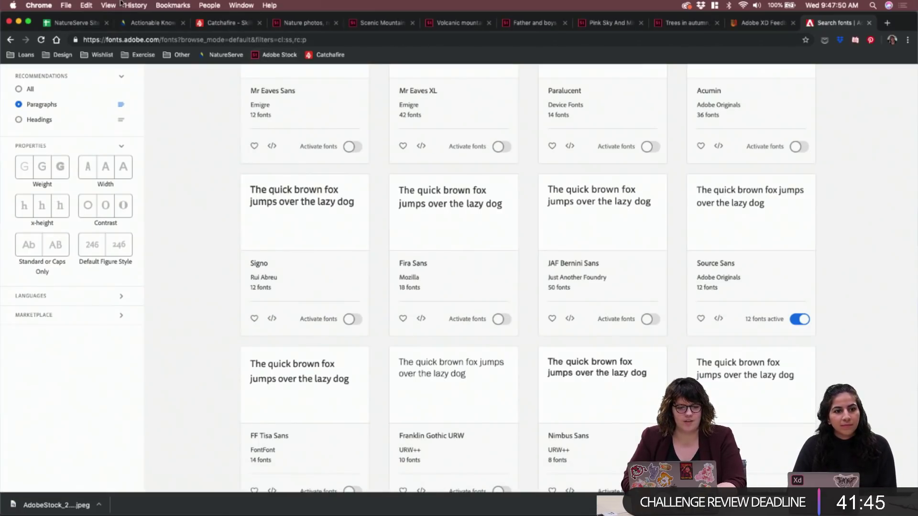
pyautogui.click(119, 24)
pyautogui.scroll(10, 123, 248)
pyautogui.scroll(-15, 123, 248)
pyautogui.scroll(10, 124, 248)
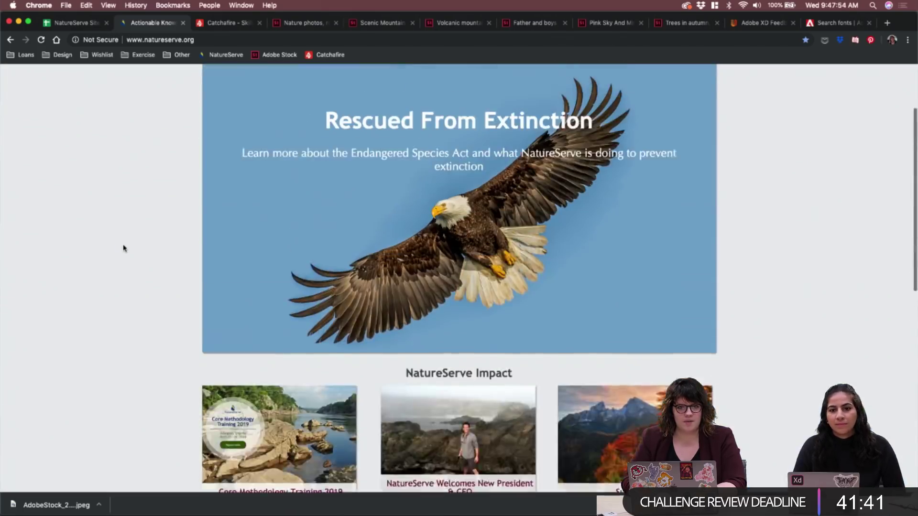
pyautogui.scroll(3, 124, 248)
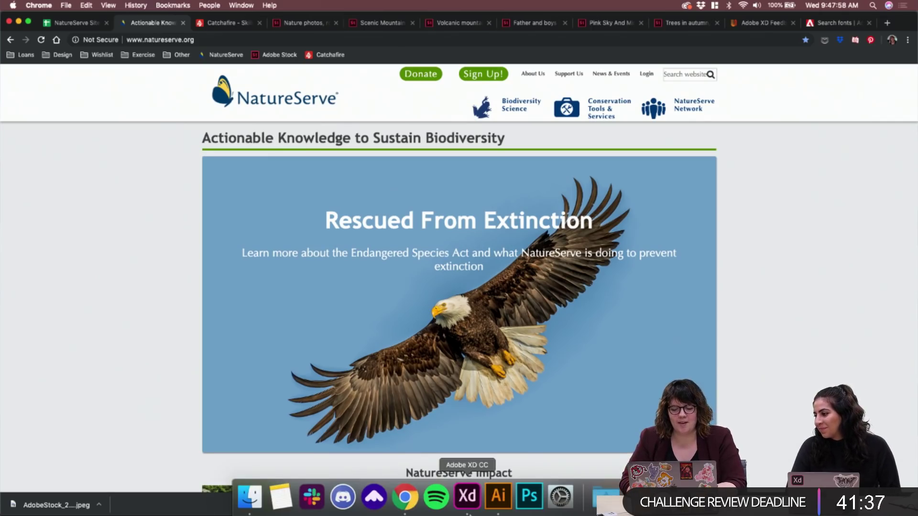
pyautogui.click(467, 497)
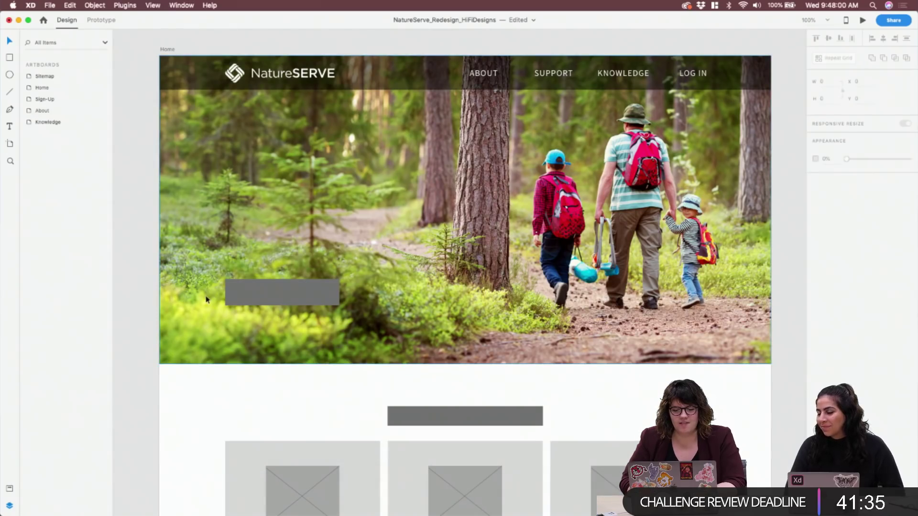
# Select the grey hero button in XD and switch to the NatureServe logo file in Illustrator
pyautogui.click(311, 301)
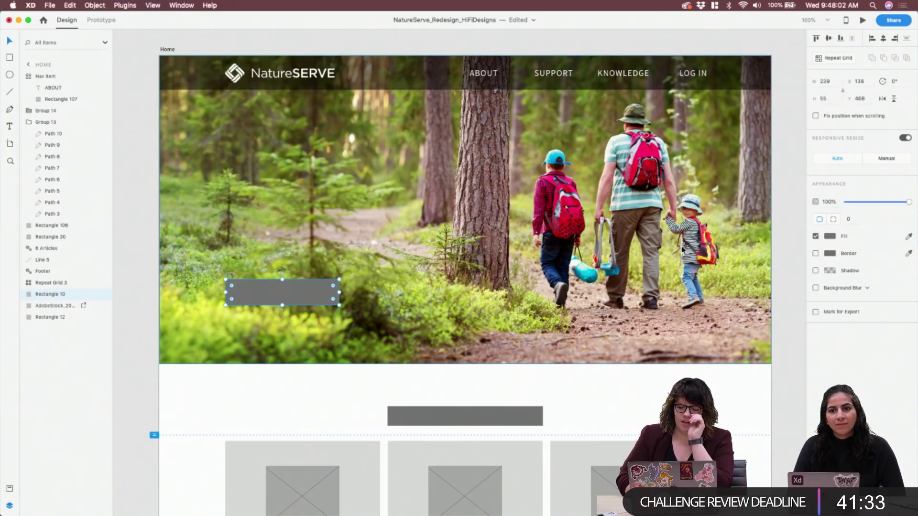
pyautogui.moveTo(467, 508)
pyautogui.click(498, 498)
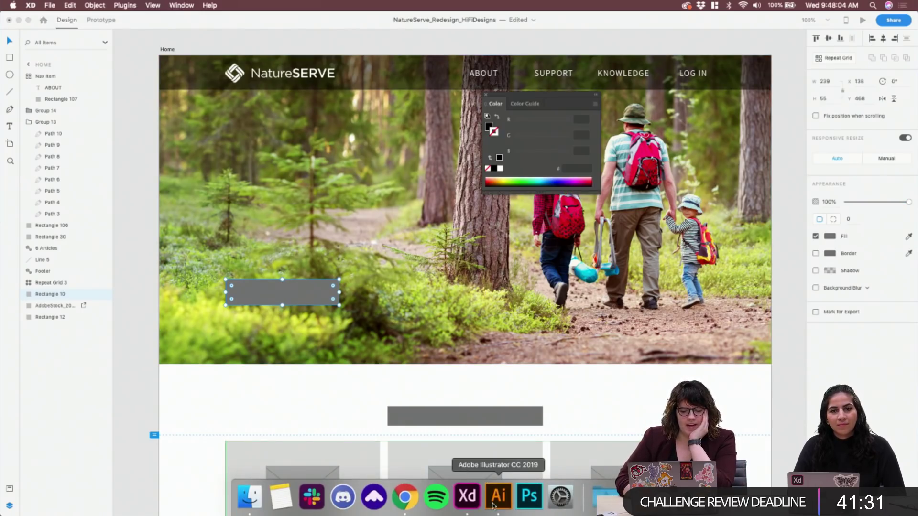
pyautogui.scroll(5, 297, 227)
pyautogui.hscroll(-5, 296, 226)
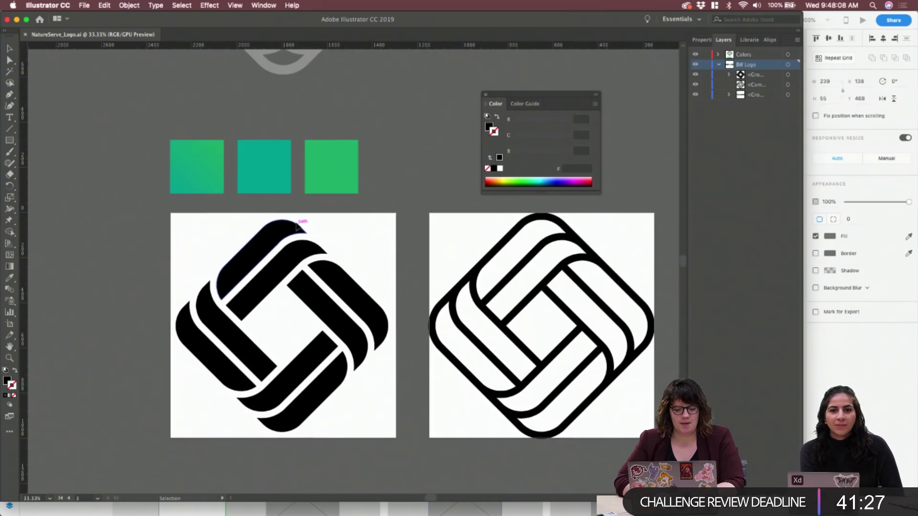
# Select the middle teal colour square for copying and return to XD
pyautogui.click(349, 164)
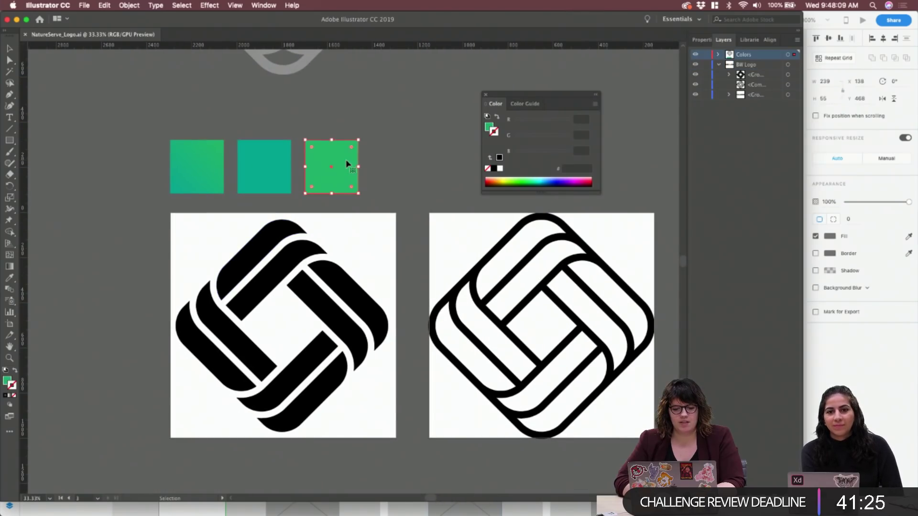
pyautogui.click(274, 151)
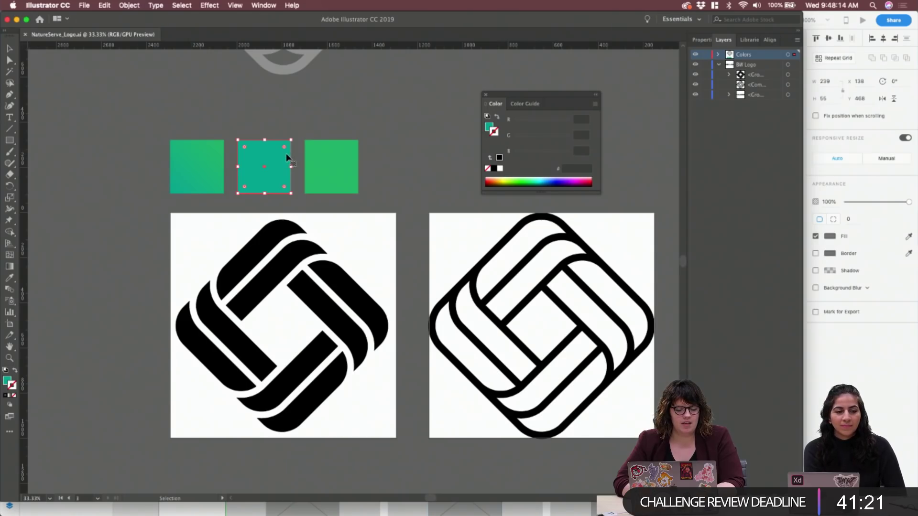
pyautogui.click(342, 162)
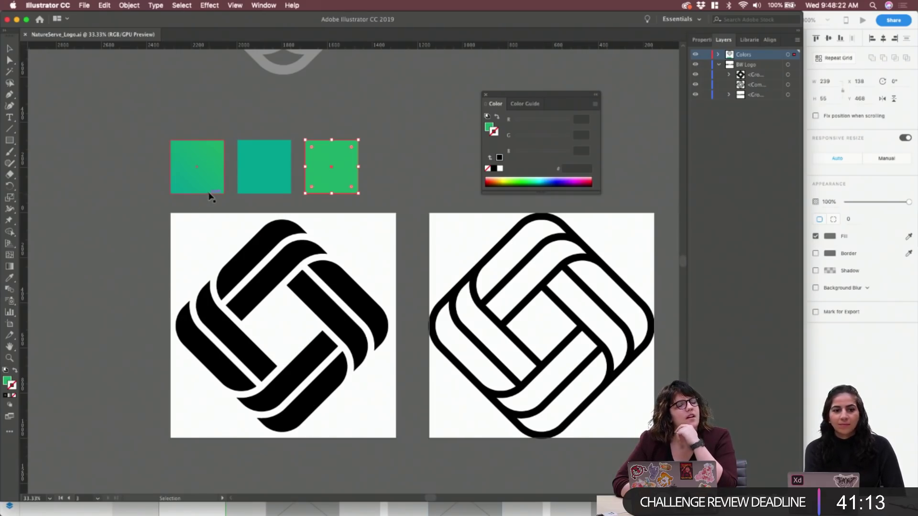
pyautogui.click(254, 186)
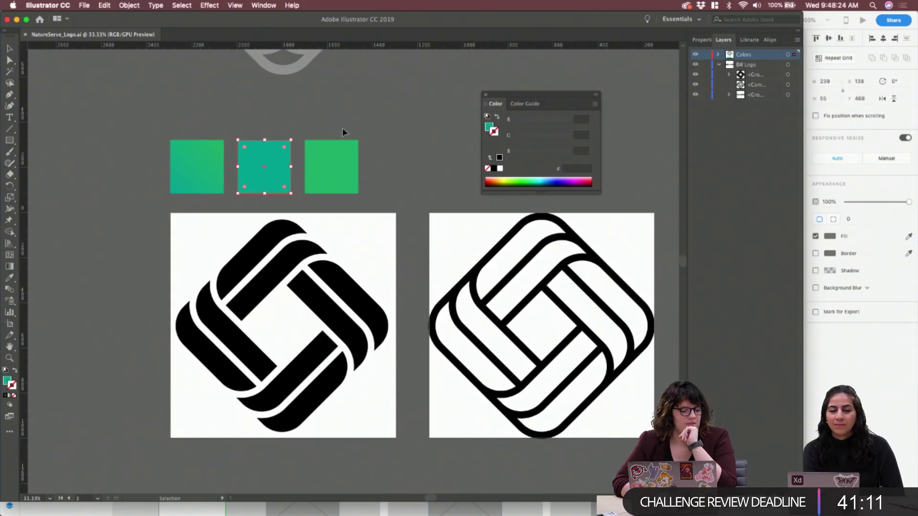
pyautogui.click(284, 148)
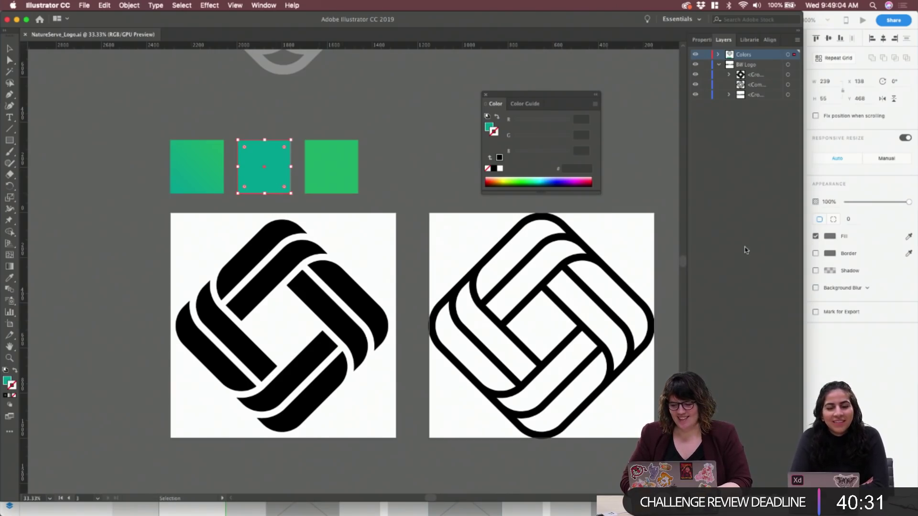
pyautogui.press('super+Tab')
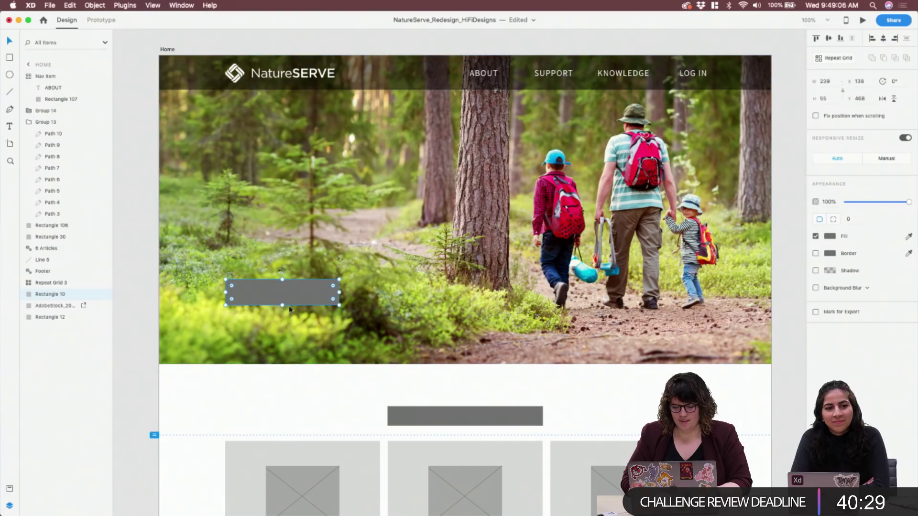
# Paste the teal square, add its #01A99C colour to the Assets panel, then delete the square
pyautogui.press('super+v')
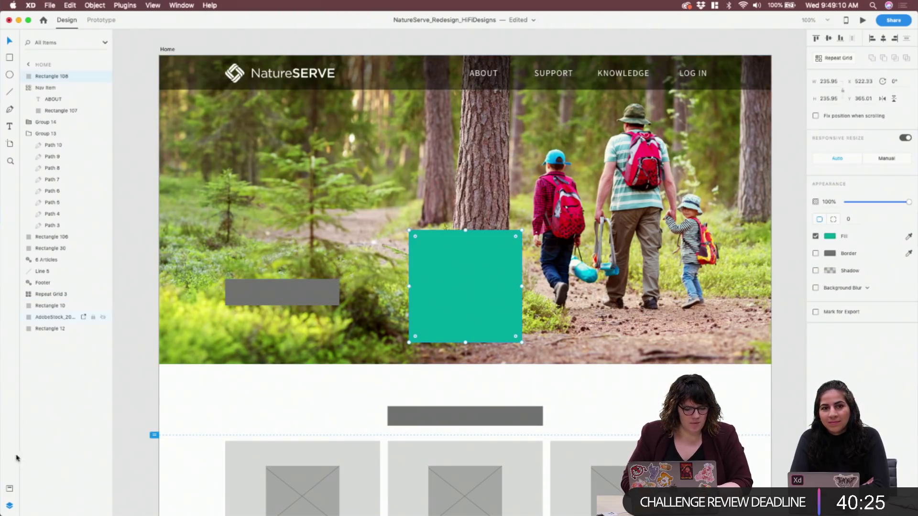
pyautogui.click(9, 490)
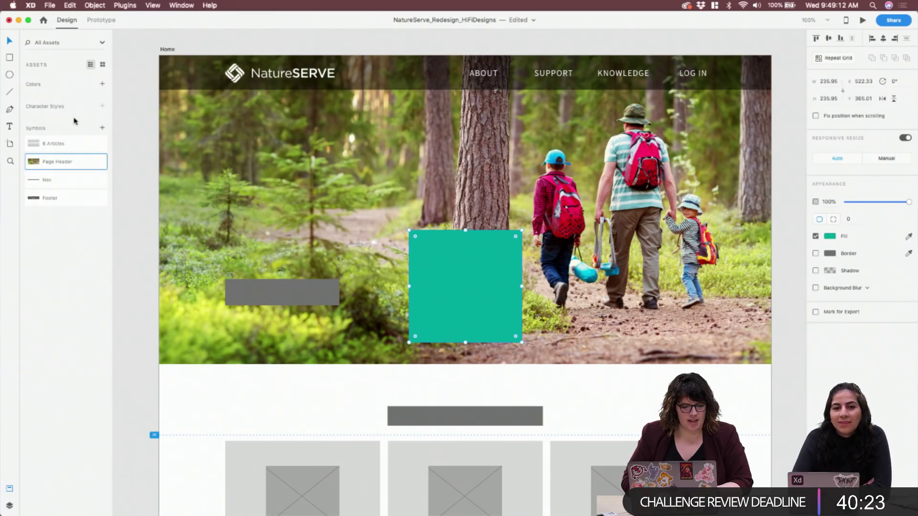
pyautogui.click(101, 84)
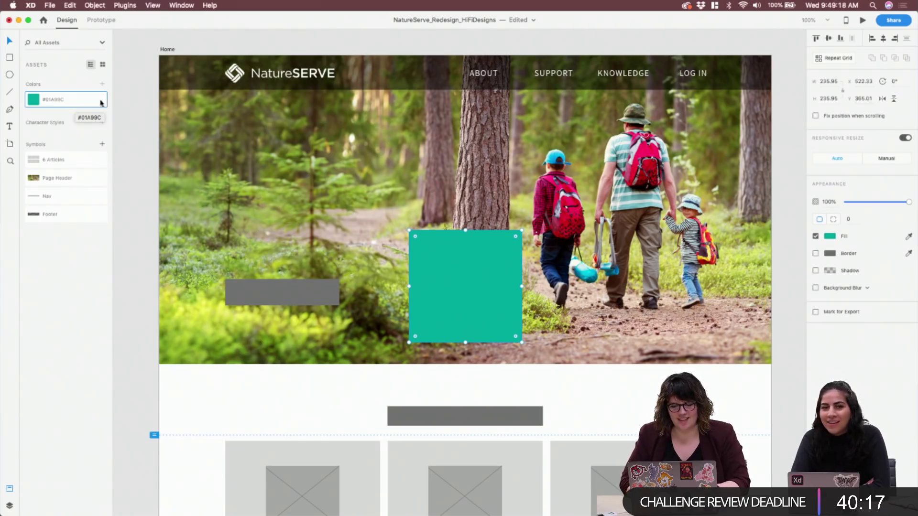
pyautogui.press('Delete')
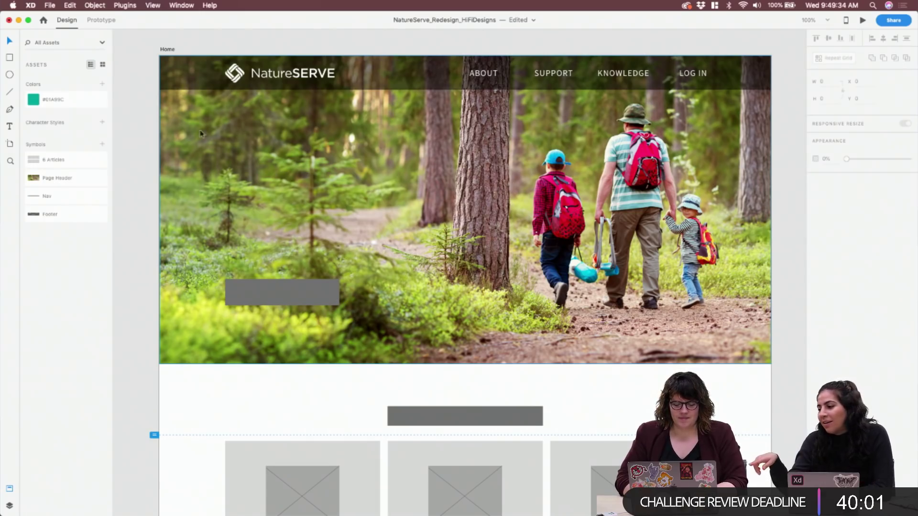
# Open the #01A99C colour asset's options and editor, closing them without changes
pyautogui.click(55, 107)
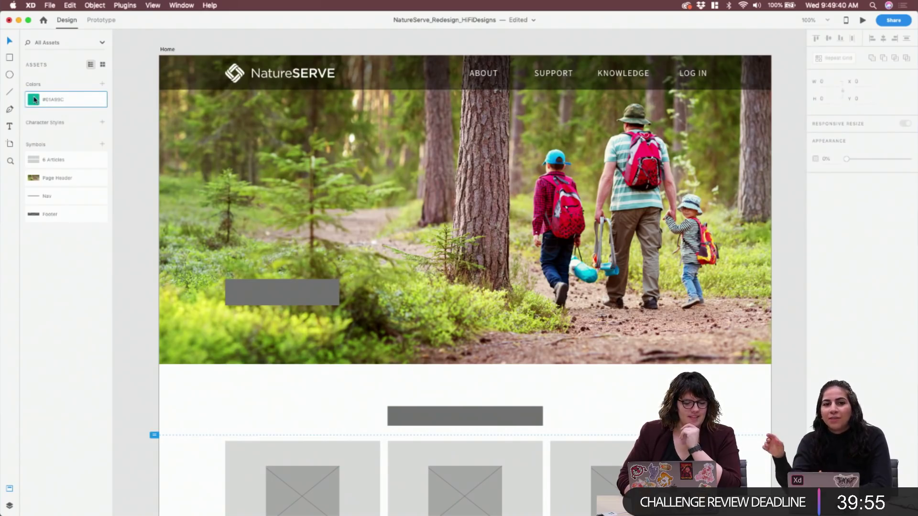
pyautogui.rightClick(35, 103)
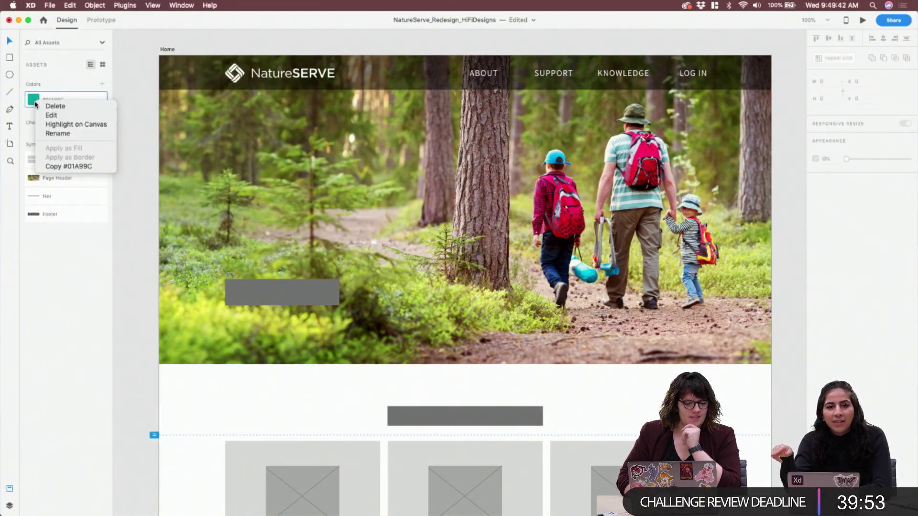
pyautogui.click(53, 115)
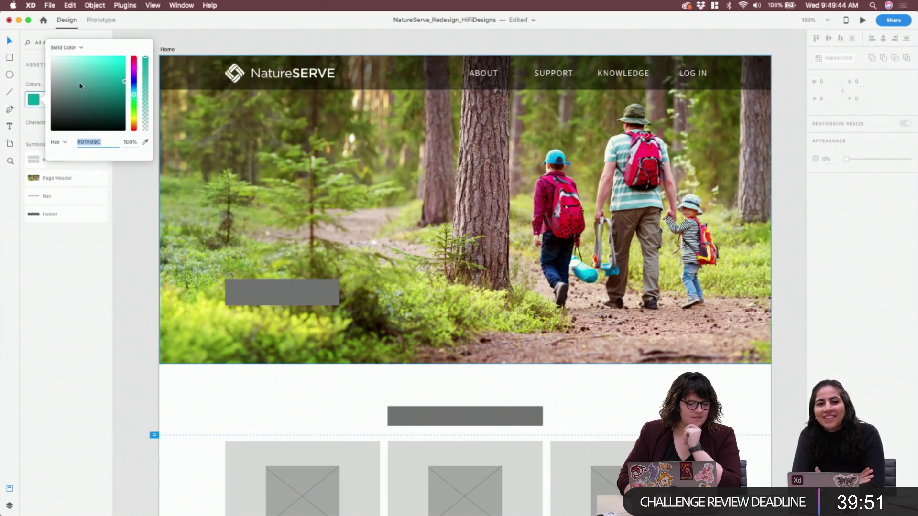
pyautogui.click(28, 119)
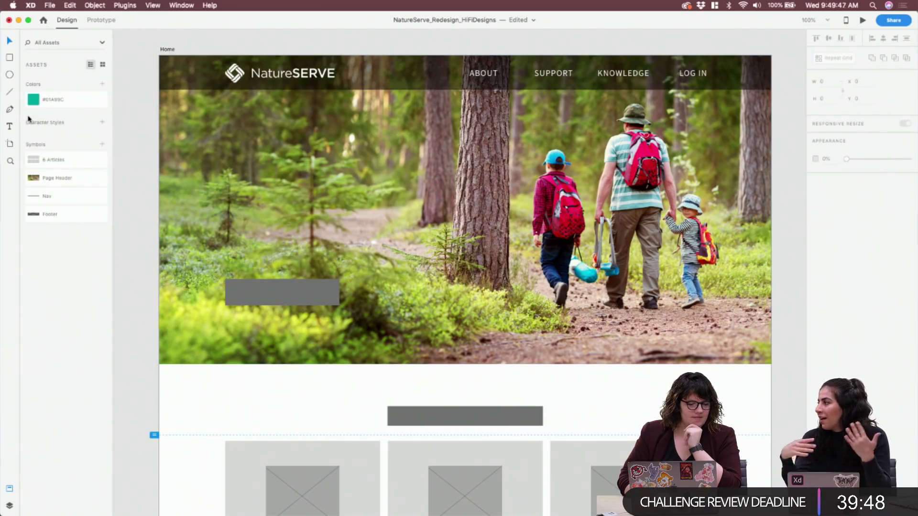
# Fill the grey hero button rectangle with the saved teal #01A99C
pyautogui.click(285, 294)
pyautogui.click(66, 99)
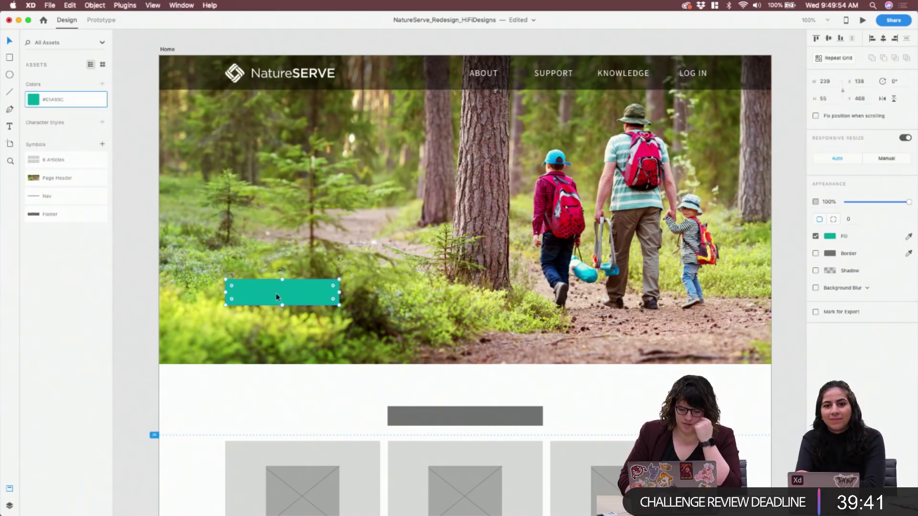
pyautogui.rightClick(67, 101)
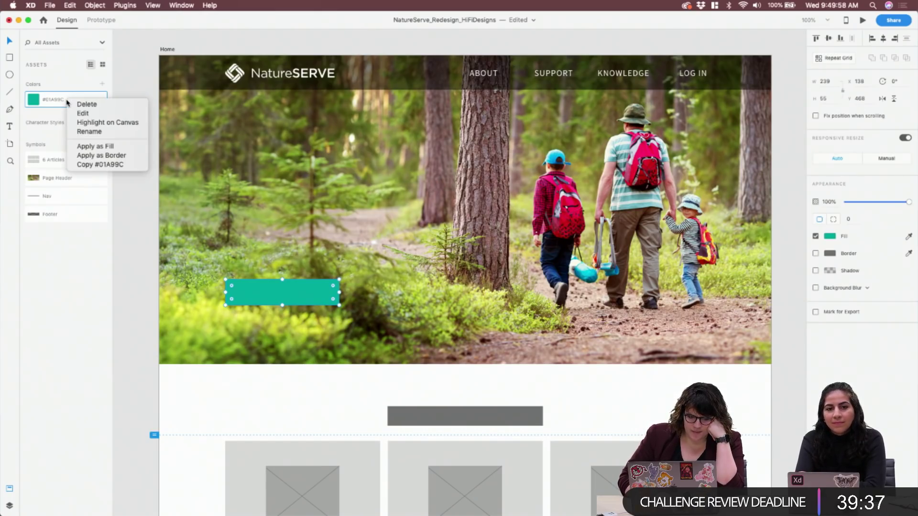
pyautogui.click(285, 275)
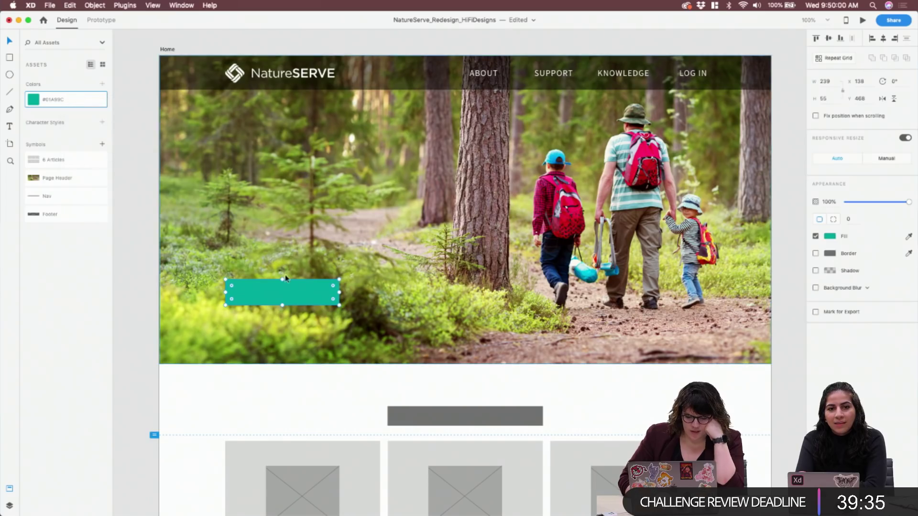
# Duplicate the teal button, darken the copy's fill to #009186 and save it as a colour asset
pyautogui.moveTo(302, 289); pyautogui.dragTo(300, 322)
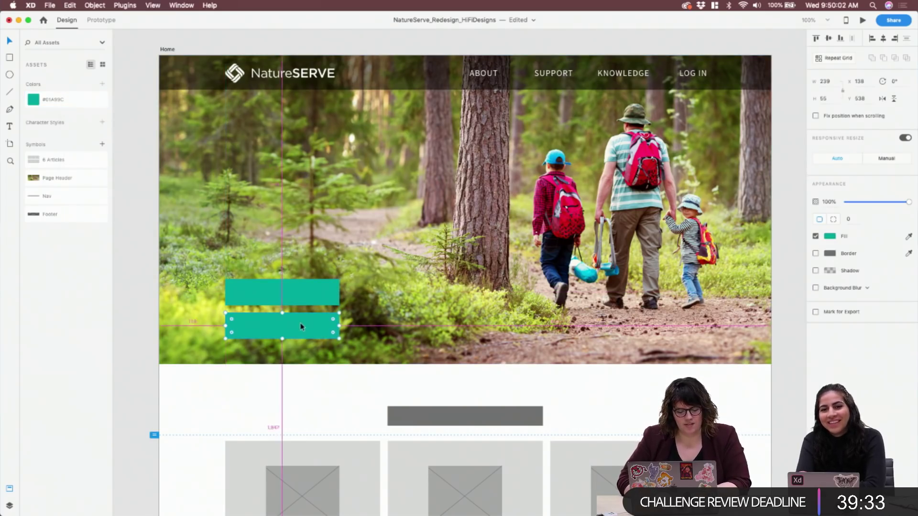
pyautogui.click(832, 238)
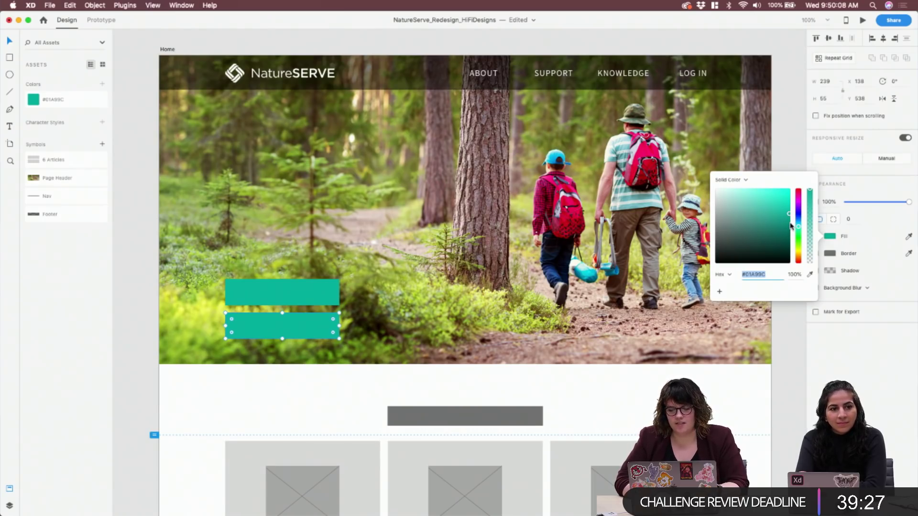
pyautogui.moveTo(791, 226); pyautogui.dragTo(792, 223)
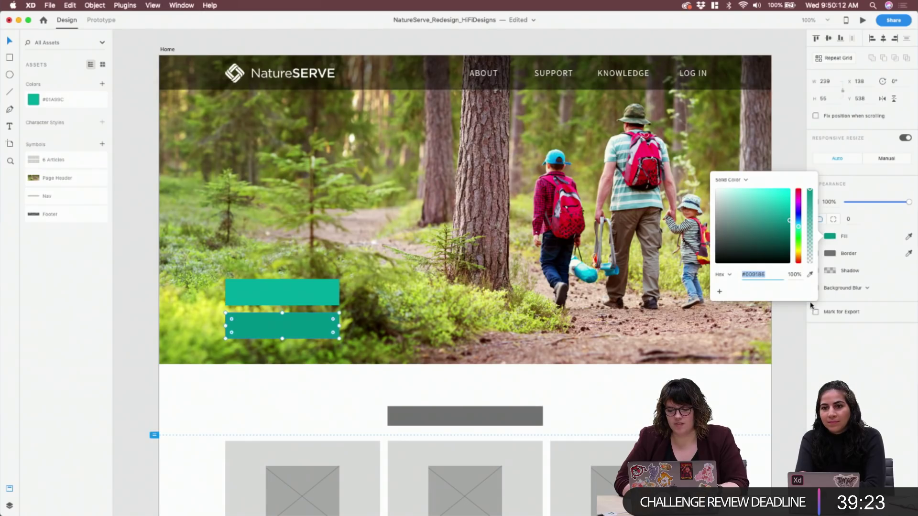
pyautogui.click(102, 85)
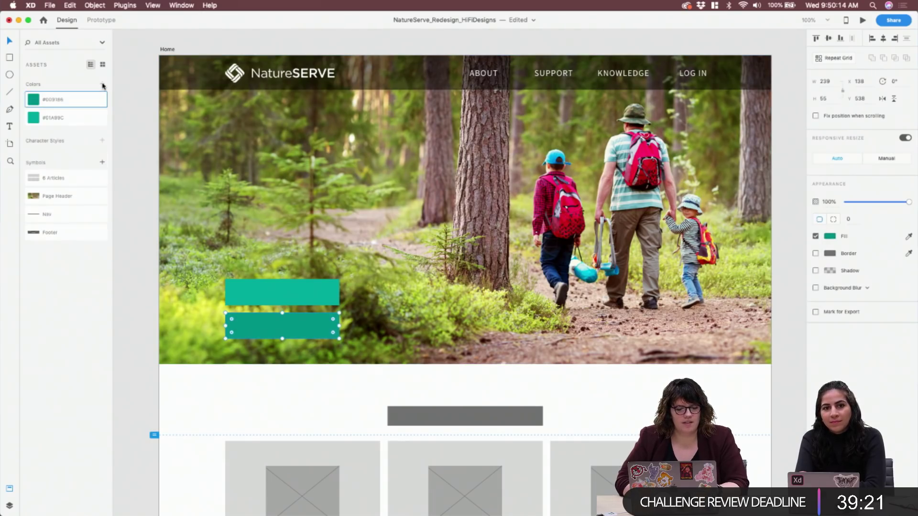
# Name the new colour '#009186 - Hover' and move the darker copy back onto the original button
pyautogui.doubleClick(57, 99)
pyautogui.write('- H')
pyautogui.press('super+a')
pyautogui.write('Bu')
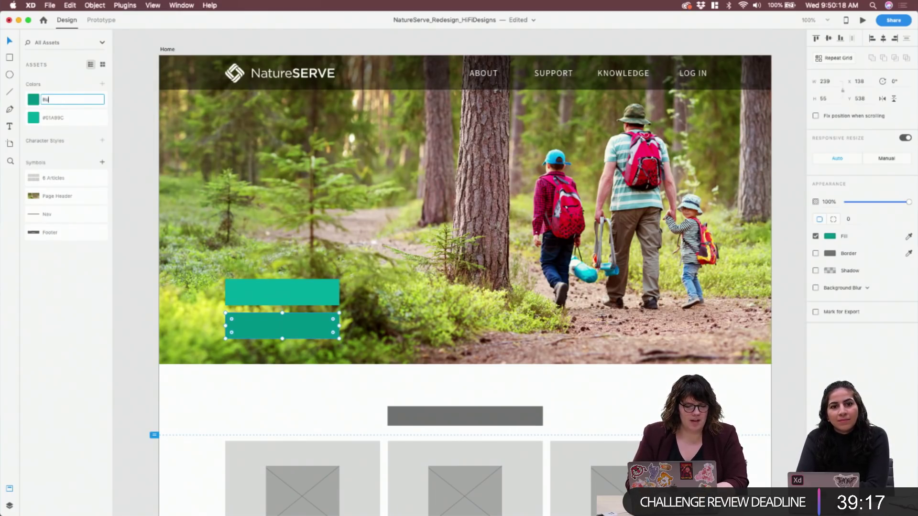
pyautogui.write('tton Hover')
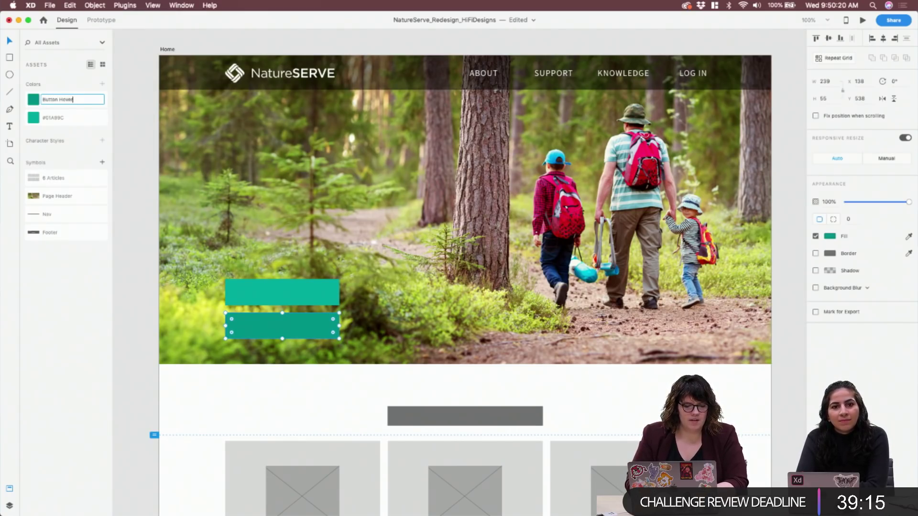
pyautogui.press('super+a')
pyautogui.press('BackSpace')
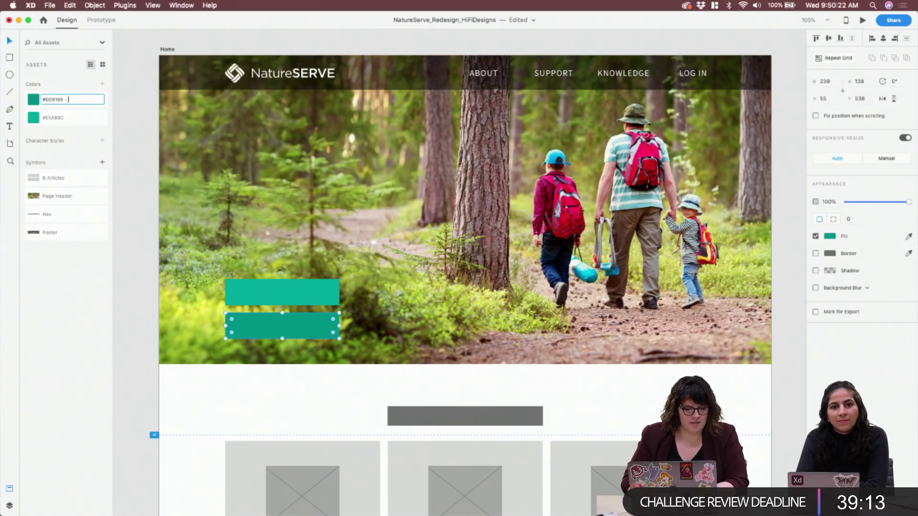
pyautogui.write('Hover')
pyautogui.press('Return')
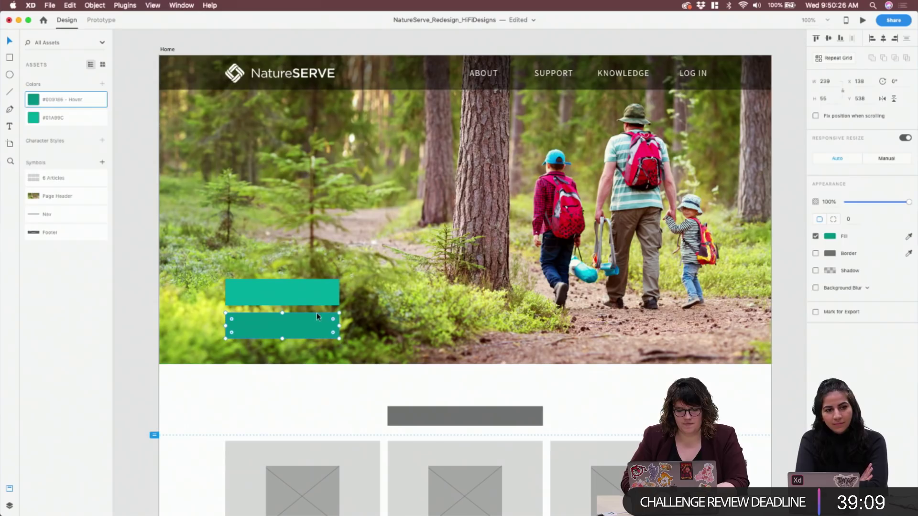
pyautogui.moveTo(317, 317); pyautogui.dragTo(317, 283)
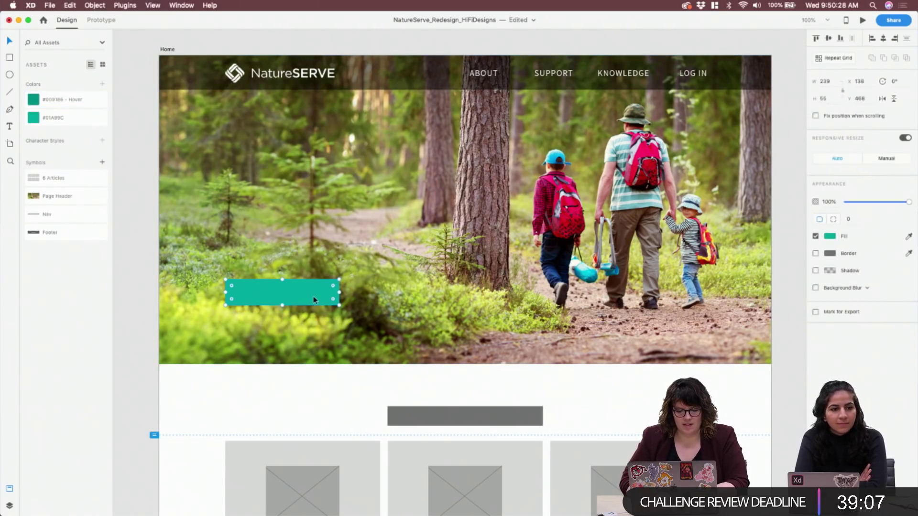
pyautogui.click(484, 264)
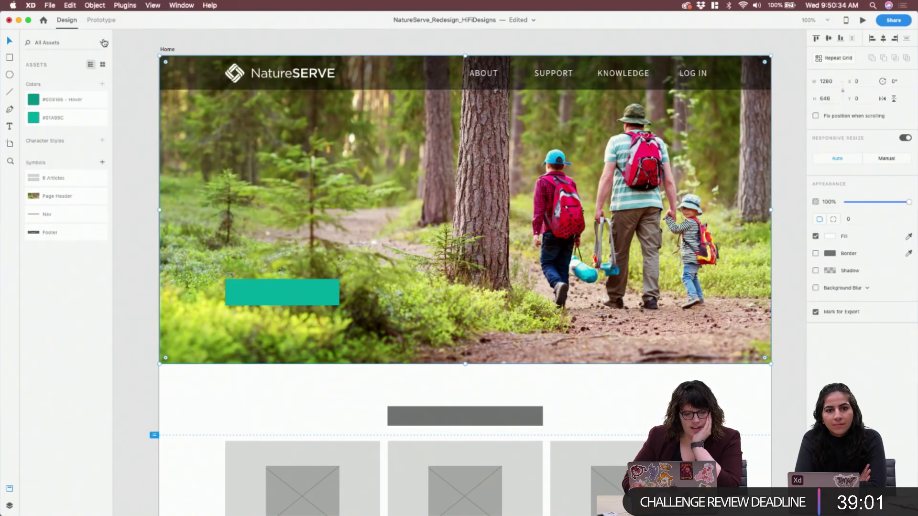
# Draw a borderless 1280 × 646 rectangle over the hero photo
pyautogui.press('r')
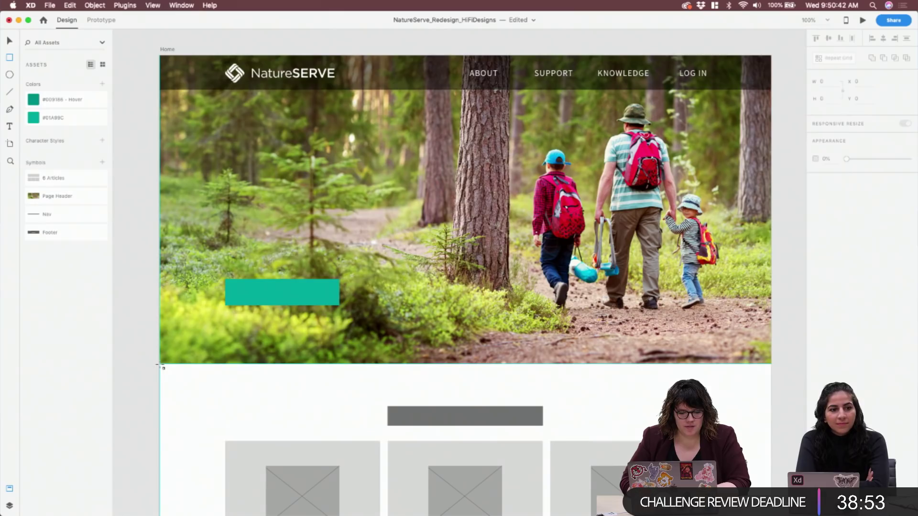
pyautogui.moveTo(160, 365)
pyautogui.mouseDown()
pyautogui.moveTo(719, 128)
pyautogui.moveTo(771, 77)
pyautogui.moveTo(769, 57)
pyautogui.mouseUp()
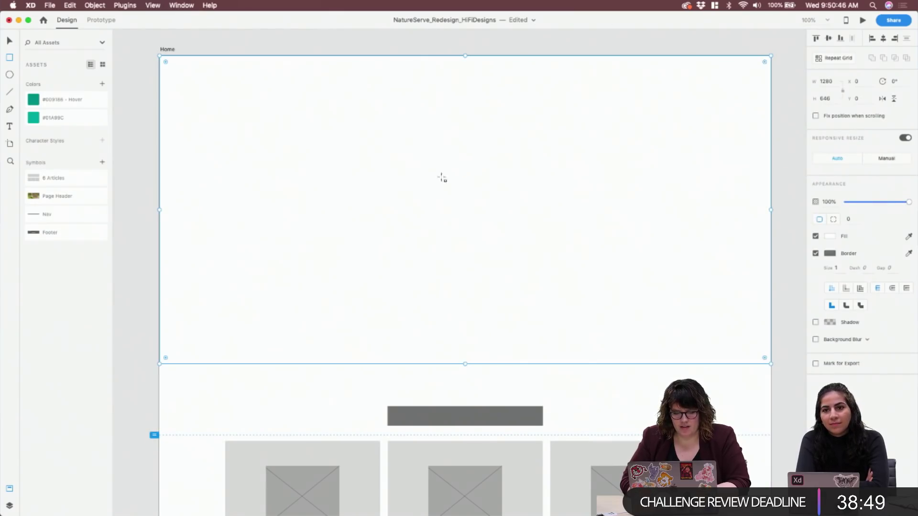
pyautogui.click(816, 254)
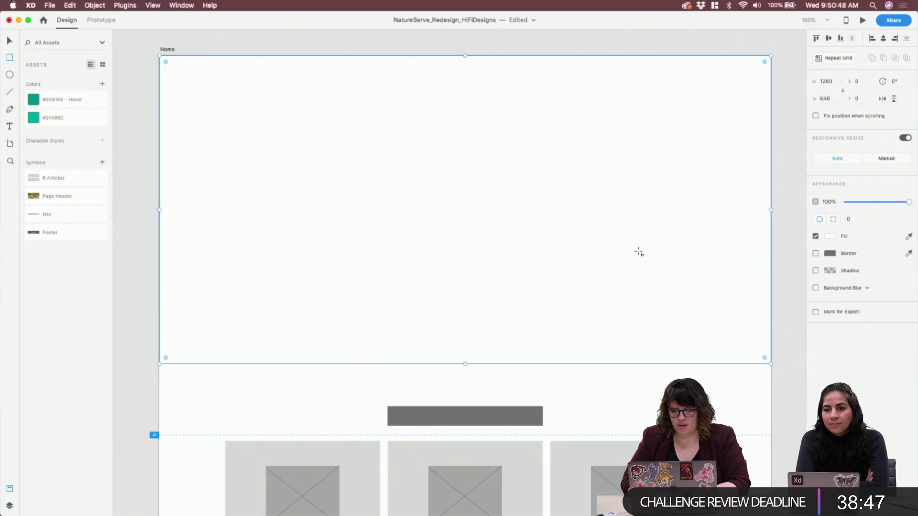
pyautogui.click(830, 236)
# Fill the rectangle grey and switch it to a linear gradient starting at the left edge
pyautogui.moveTo(748, 248); pyautogui.dragTo(699, 228)
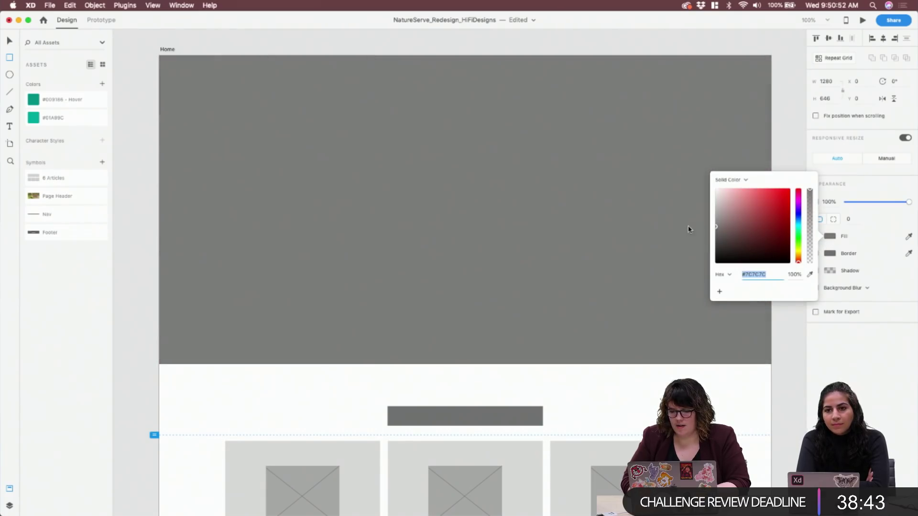
pyautogui.click(736, 180)
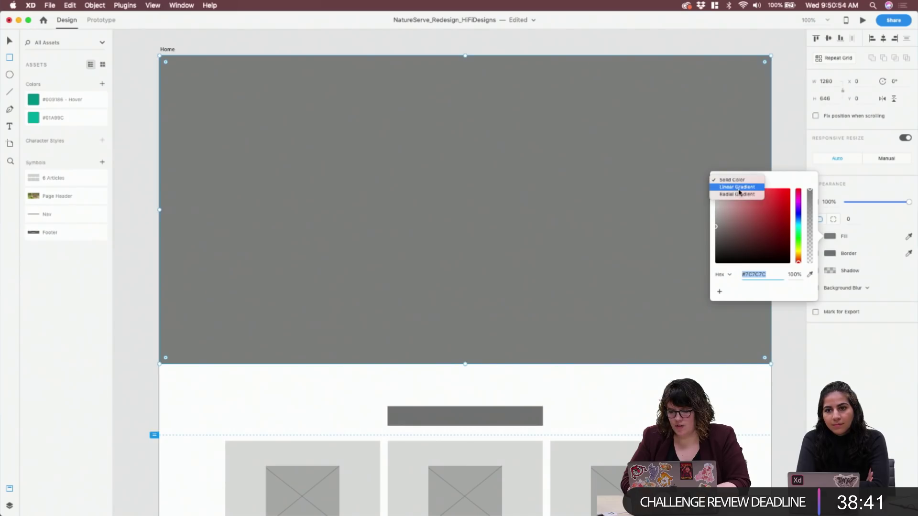
pyautogui.click(738, 187)
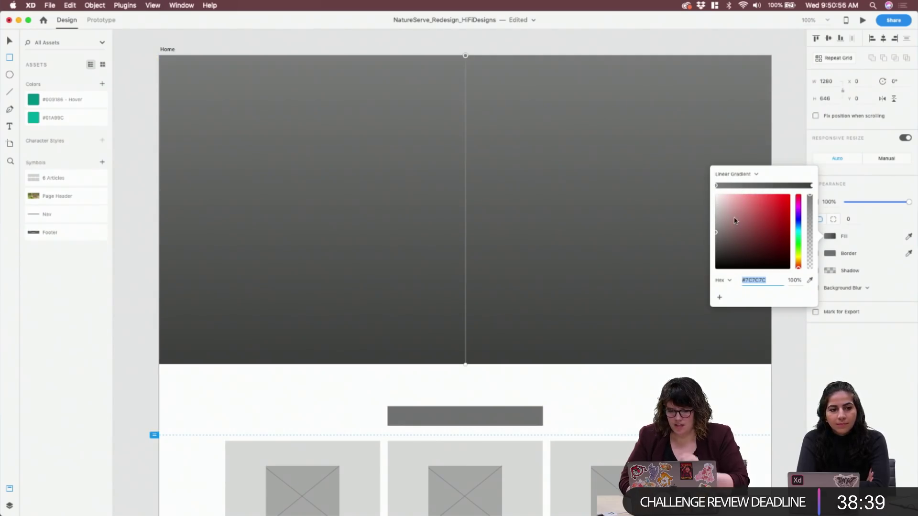
pyautogui.moveTo(465, 55); pyautogui.dragTo(776, 191)
pyautogui.moveTo(464, 365); pyautogui.dragTo(162, 217)
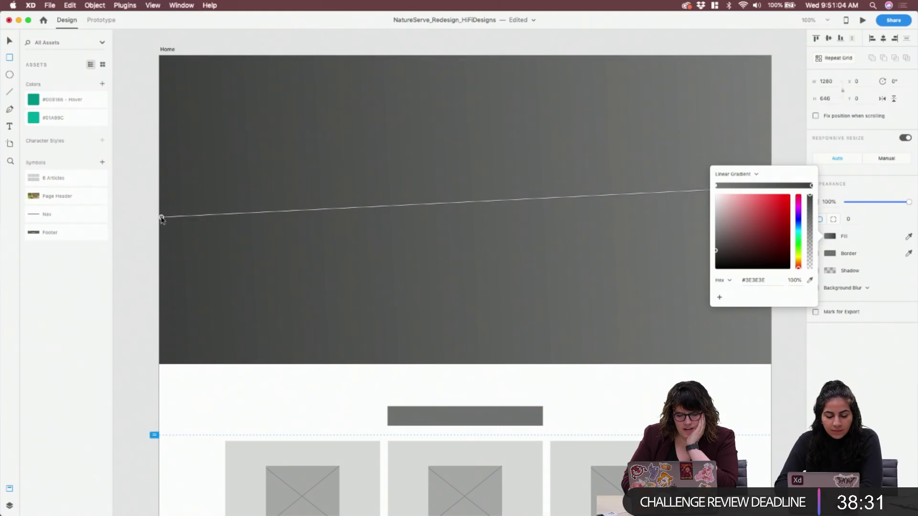
# Level the gradient so it runs horizontally from left to right
pyautogui.scroll(-3, 730, 122)
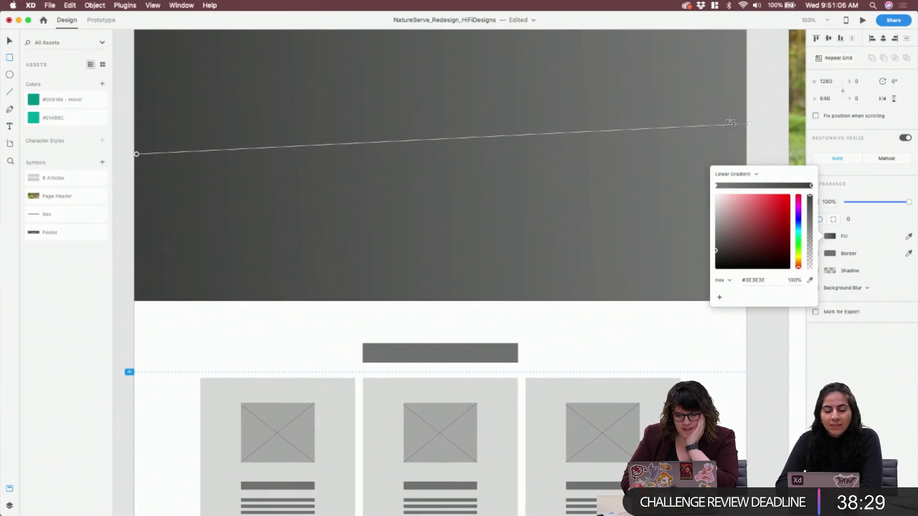
pyautogui.click(749, 124)
pyautogui.moveTo(749, 125); pyautogui.dragTo(744, 154)
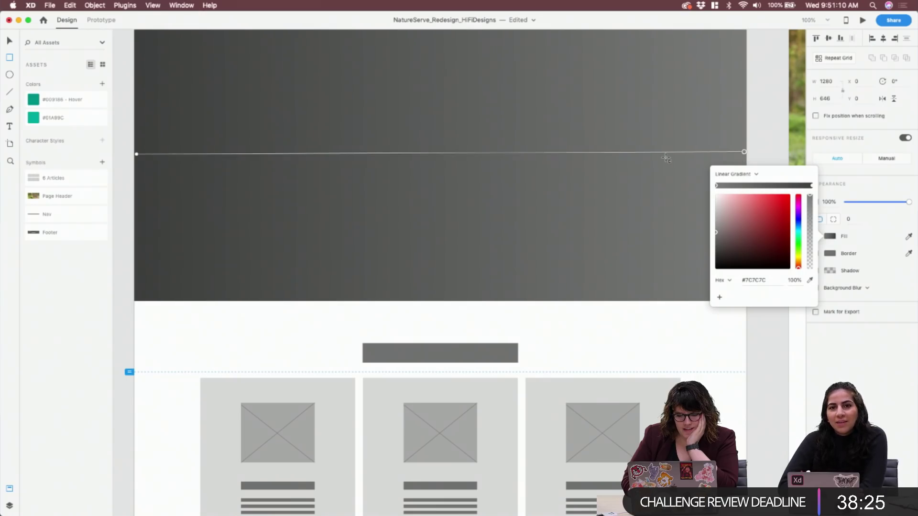
pyautogui.scroll(3, 665, 156)
pyautogui.hscroll(-1, 665, 156)
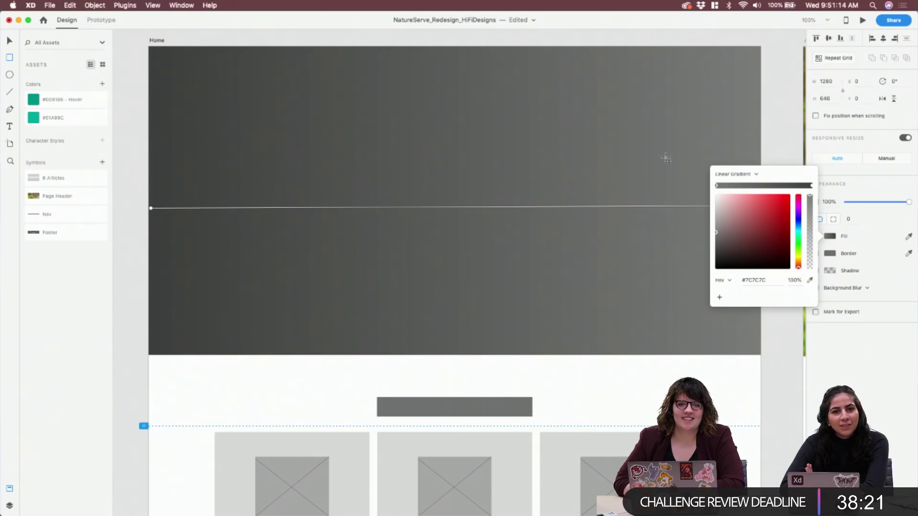
pyautogui.scroll(-5, 666, 157)
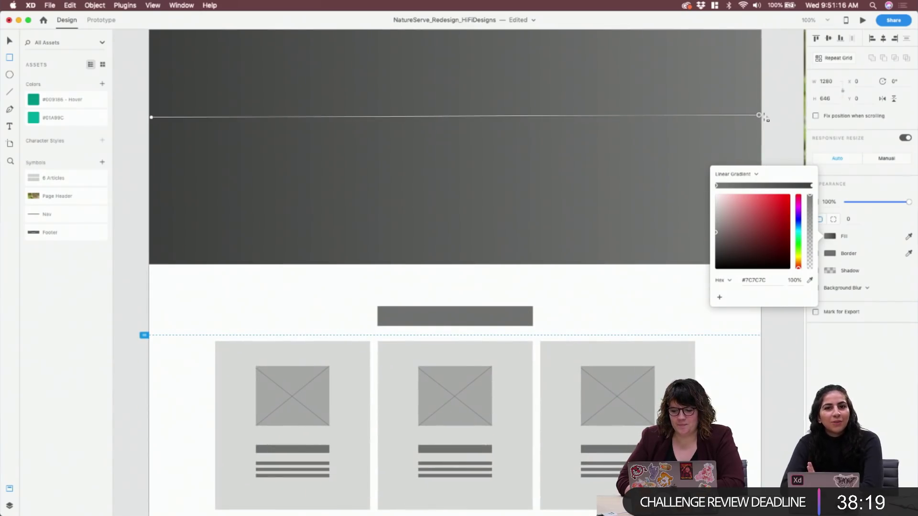
pyautogui.moveTo(759, 116); pyautogui.dragTo(761, 118)
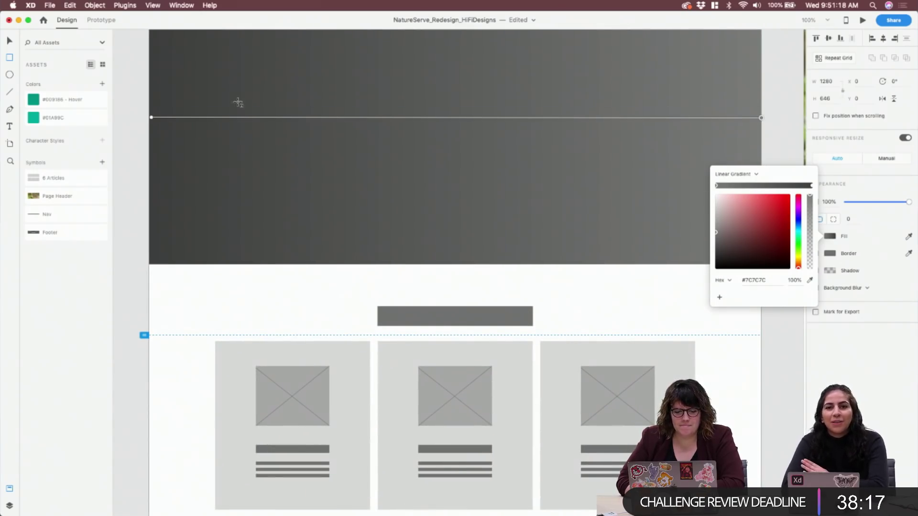
# Select the dark left gradient stop, then the lighter stop to edit its opacity
pyautogui.click(150, 118)
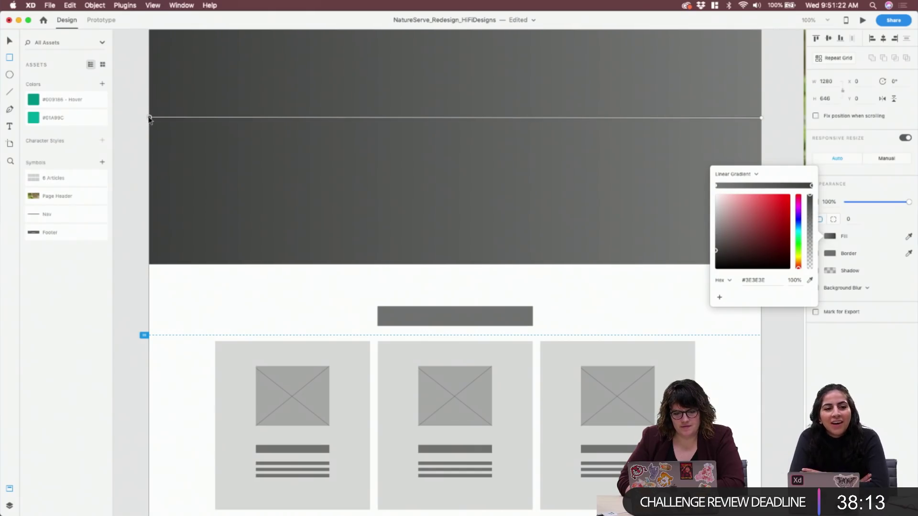
pyautogui.scroll(4, 230, 150)
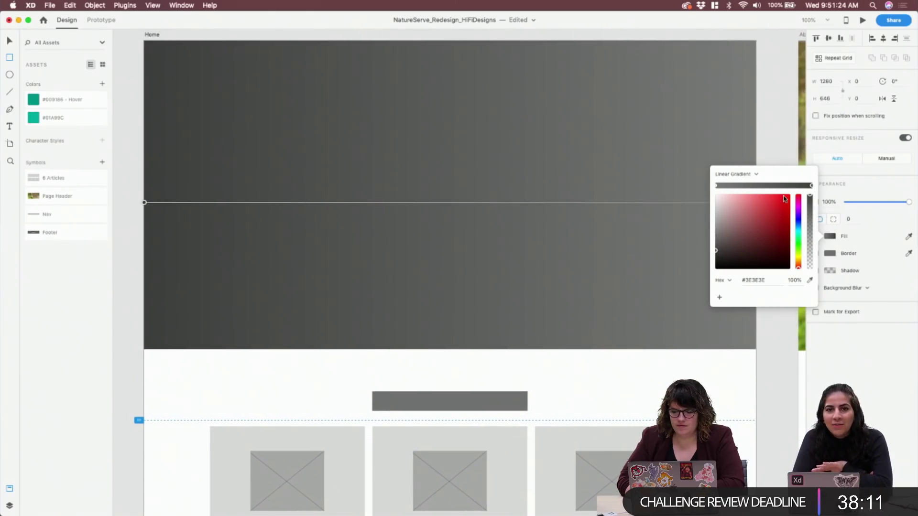
pyautogui.click(799, 283)
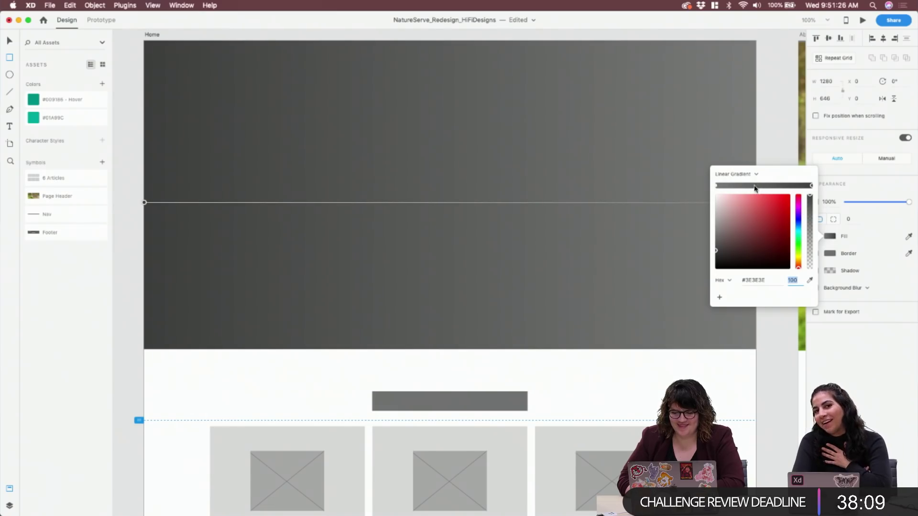
pyautogui.click(716, 186)
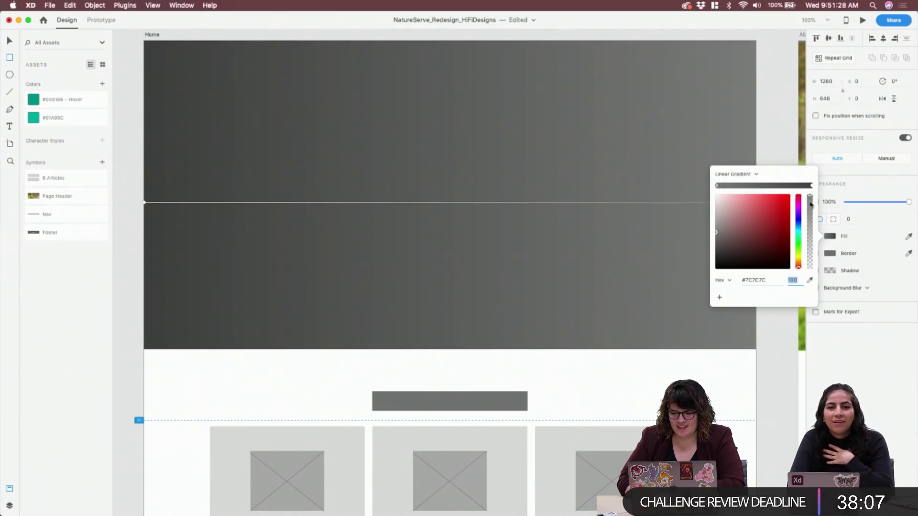
# Make the lighter gradient stop 0% opacity and the right stop pure black #000000
pyautogui.write('0')
pyautogui.press('Return')
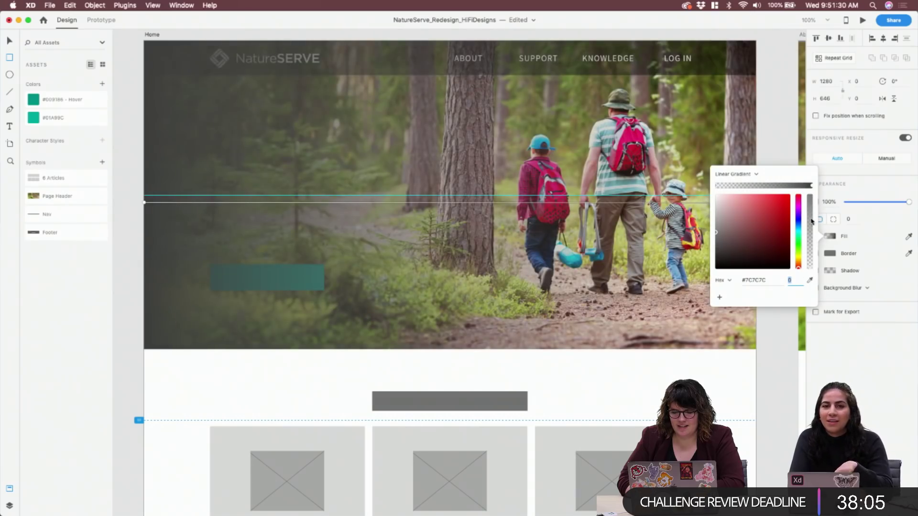
pyautogui.click(812, 185)
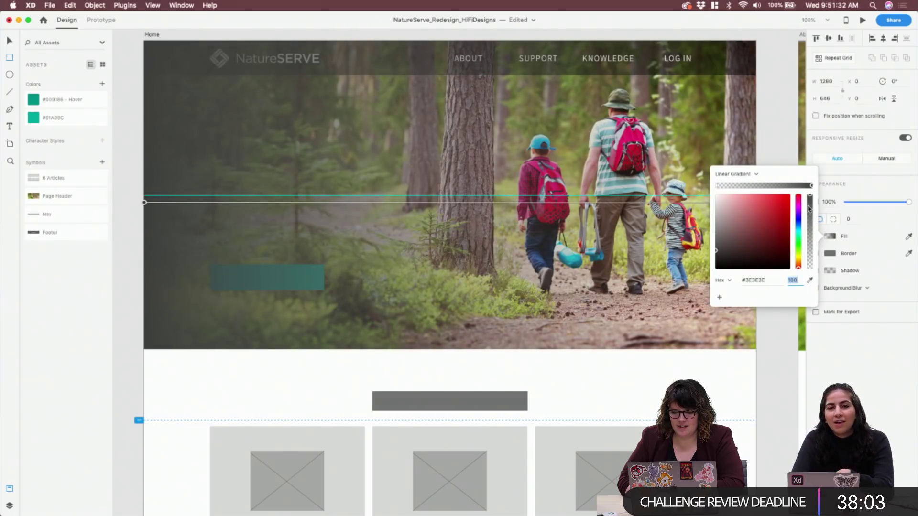
pyautogui.moveTo(751, 247); pyautogui.dragTo(689, 275)
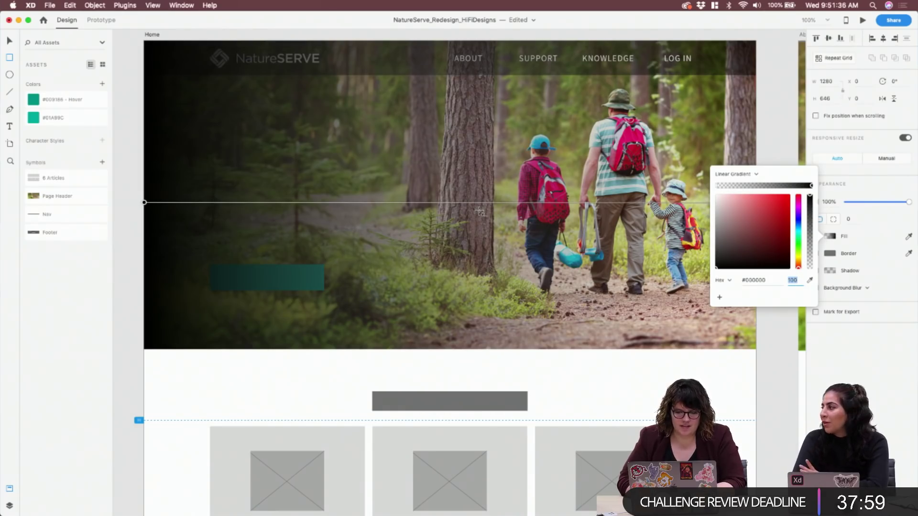
# Add a middle gradient stop in black #000000 at 65% opacity
pyautogui.click(763, 186)
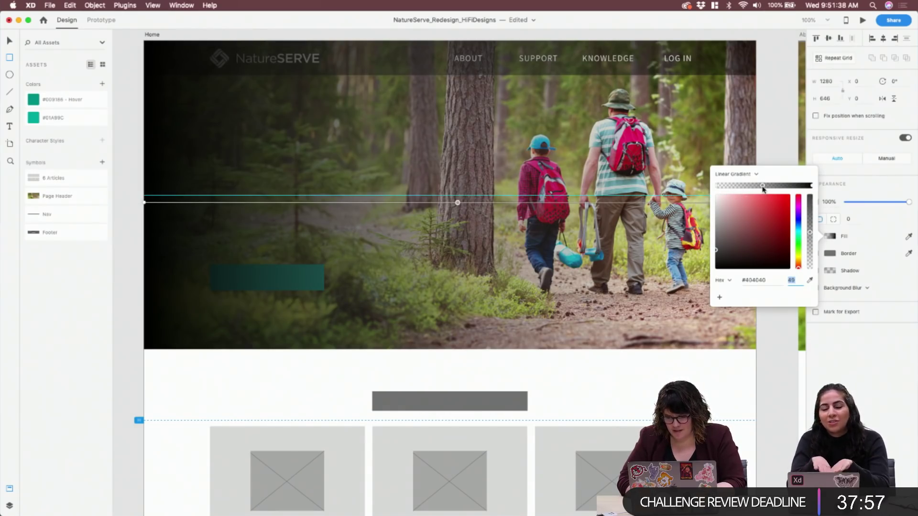
pyautogui.moveTo(810, 233); pyautogui.dragTo(810, 207)
pyautogui.moveTo(738, 248); pyautogui.dragTo(715, 276)
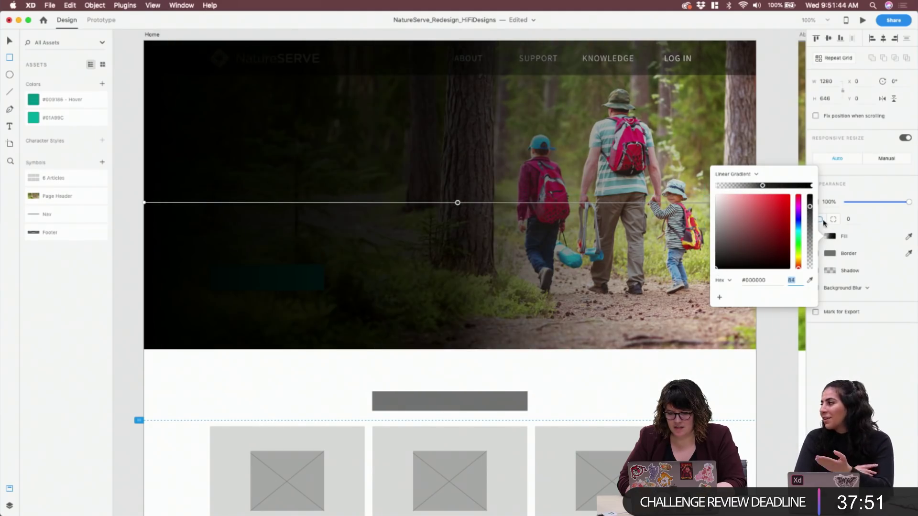
pyautogui.moveTo(810, 207); pyautogui.dragTo(810, 222)
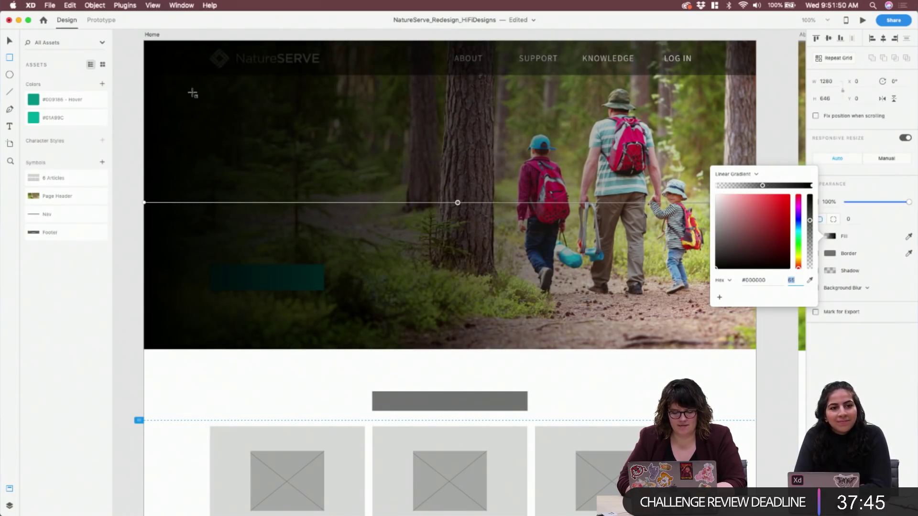
# Restack overlay Rectangle 108 just above the forest photo, below the logo and nav, at 60% opacity
pyautogui.press('Escape')
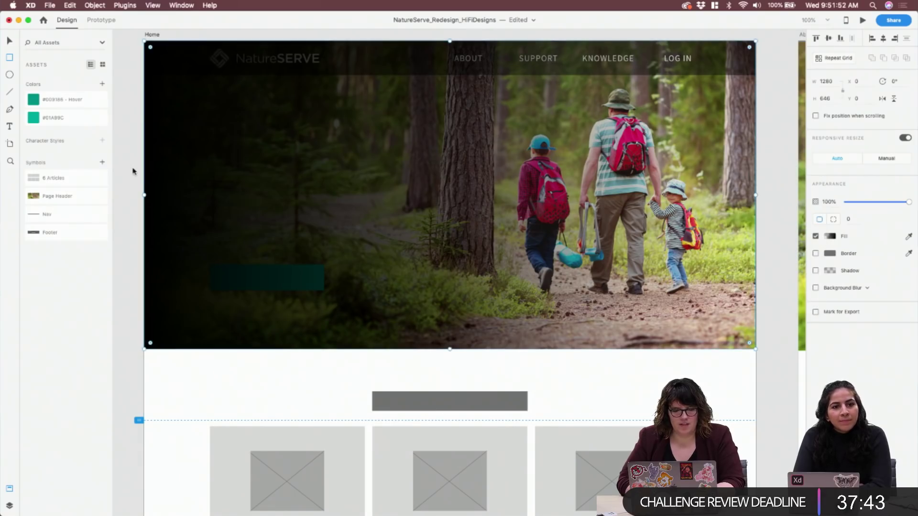
pyautogui.press('v')
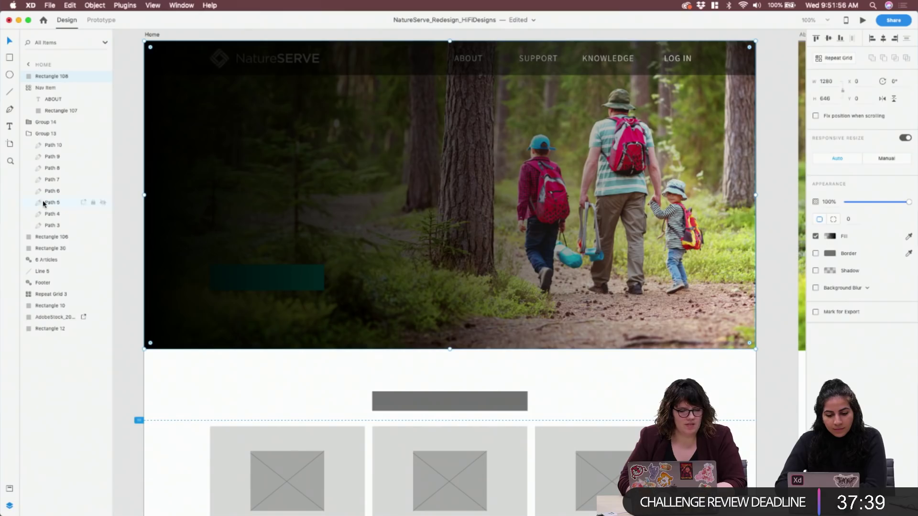
pyautogui.click(9, 488)
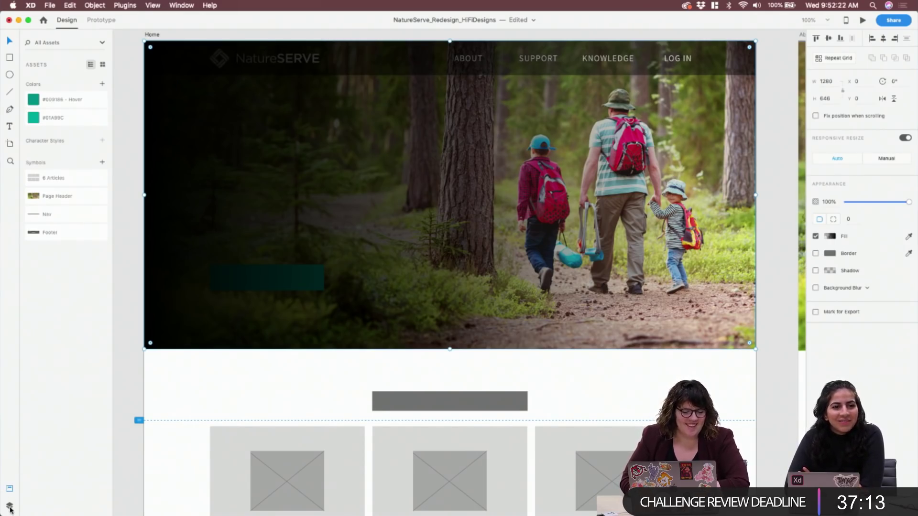
pyautogui.click(9, 506)
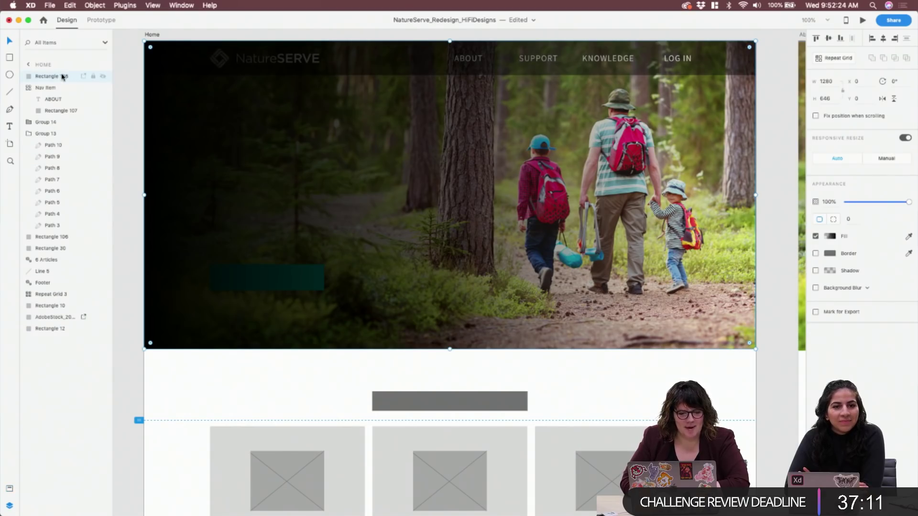
pyautogui.moveTo(61, 77); pyautogui.dragTo(59, 255)
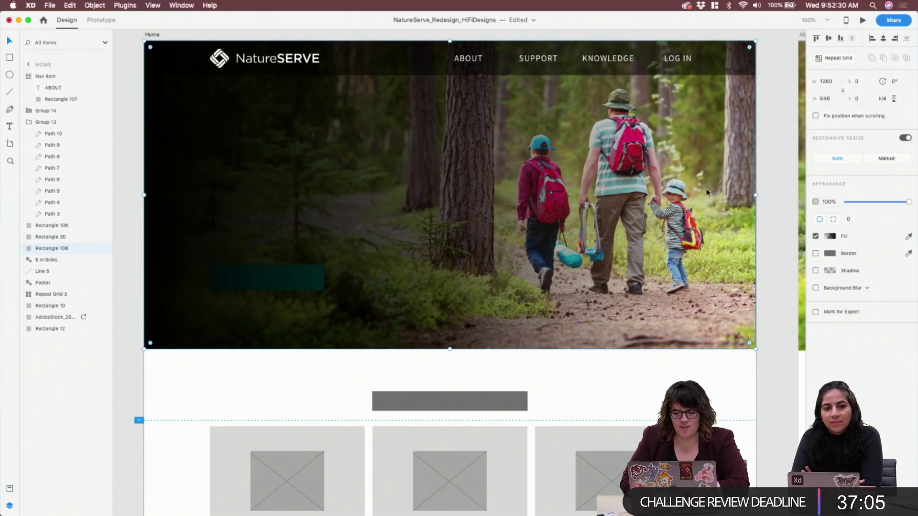
pyautogui.moveTo(909, 202); pyautogui.dragTo(884, 205)
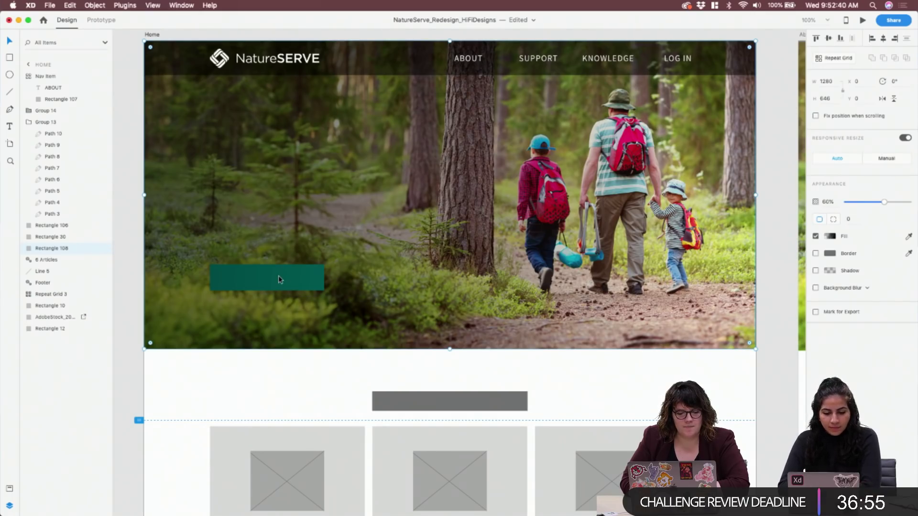
pyautogui.moveTo(59, 250); pyautogui.dragTo(59, 290)
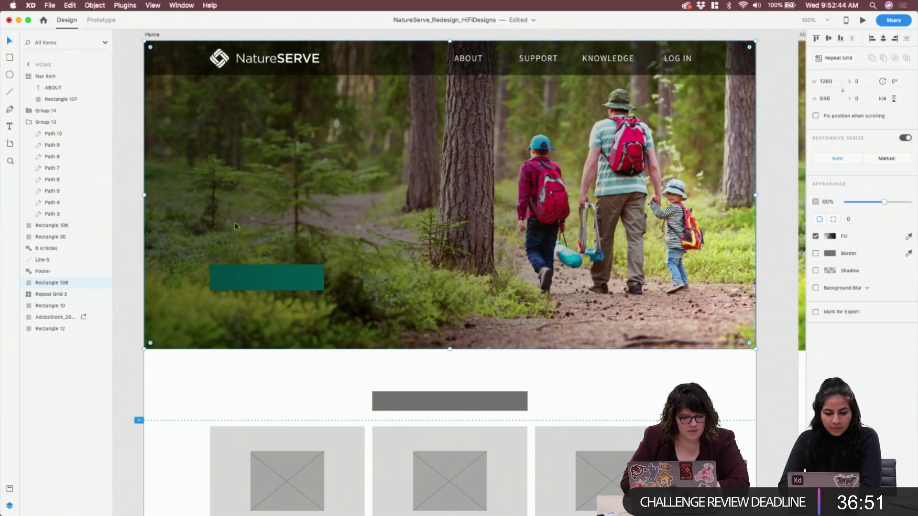
pyautogui.click(47, 77)
pyautogui.click(50, 113)
# Select the logo icon, NatureSERVE wordmark and nav bar background together without grouping them
pyautogui.click(51, 122)
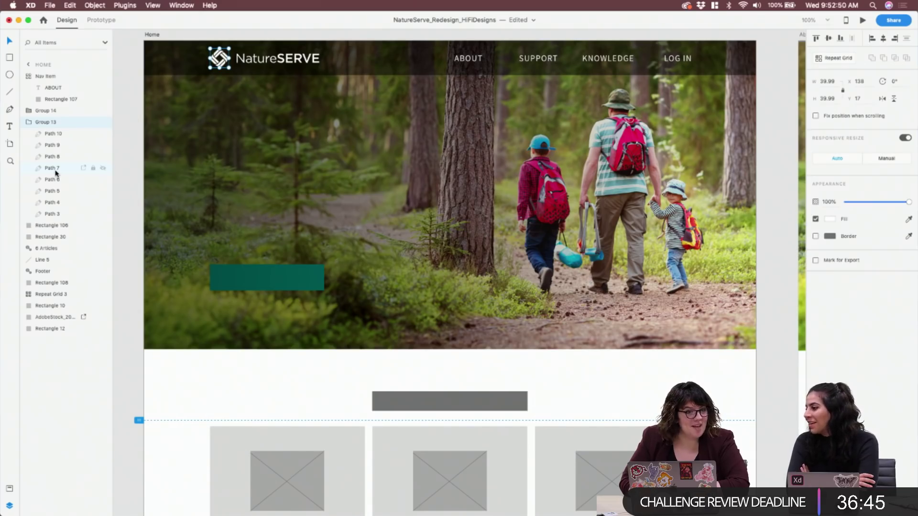
pyautogui.keyDown('shift'); pyautogui.click(47, 111); pyautogui.keyUp('shift')
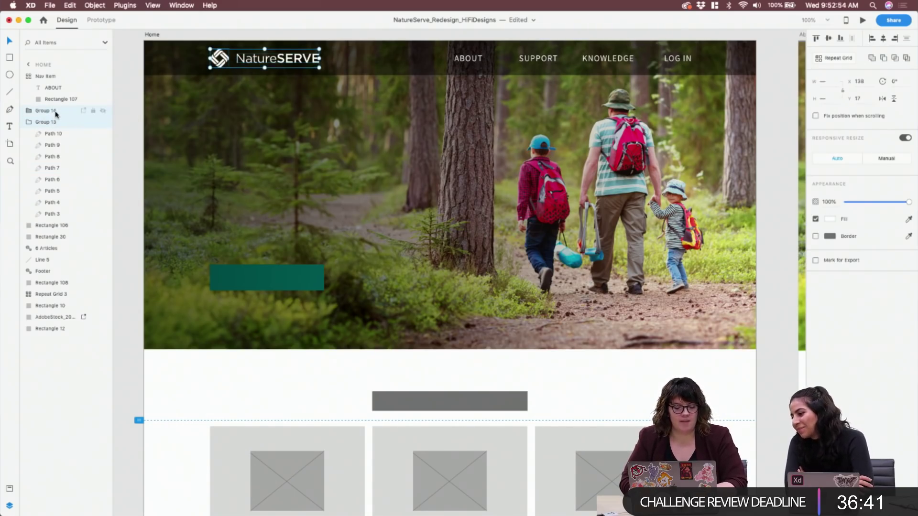
pyautogui.press('super+g')
pyautogui.press('super+z')
pyautogui.click(243, 63)
pyautogui.press('Escape')
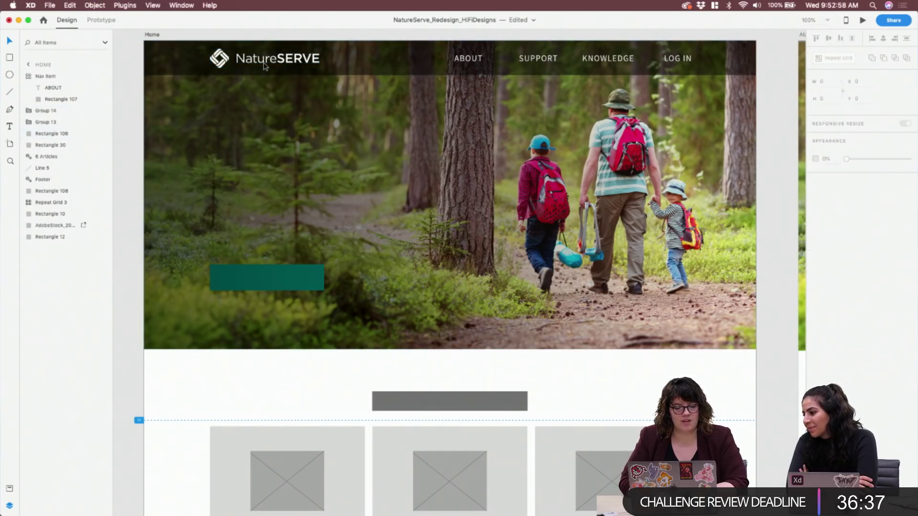
pyautogui.click(42, 110)
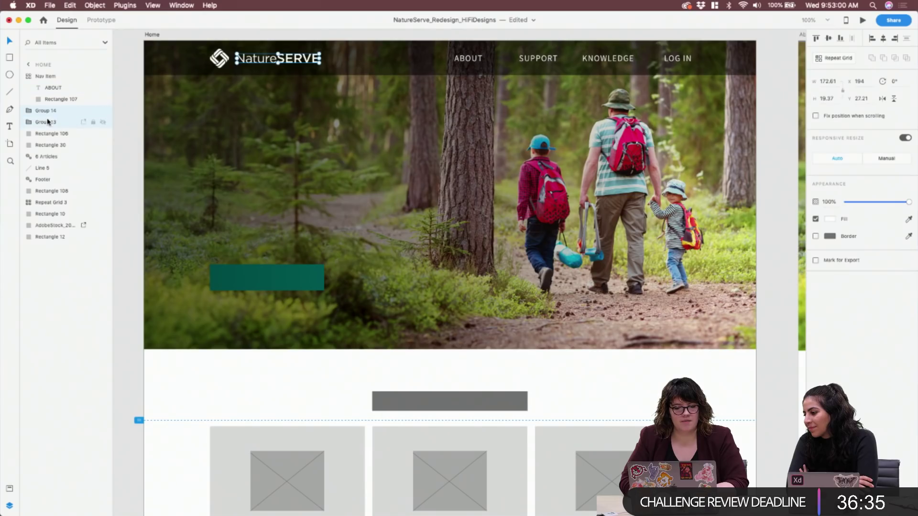
pyautogui.keyDown('shift'); pyautogui.click(50, 134); pyautogui.keyUp('shift')
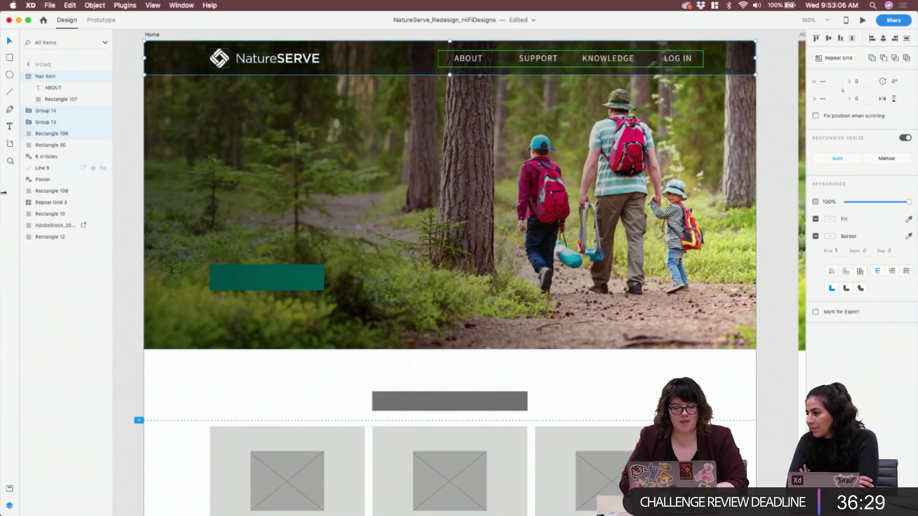
# Create a new symbol from the selected header and name it 'Navigation'
pyautogui.click(9, 490)
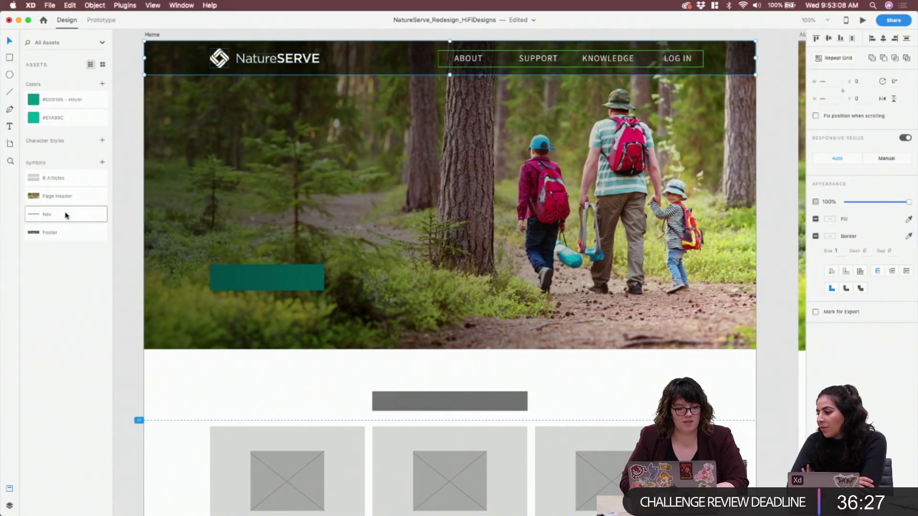
pyautogui.click(102, 162)
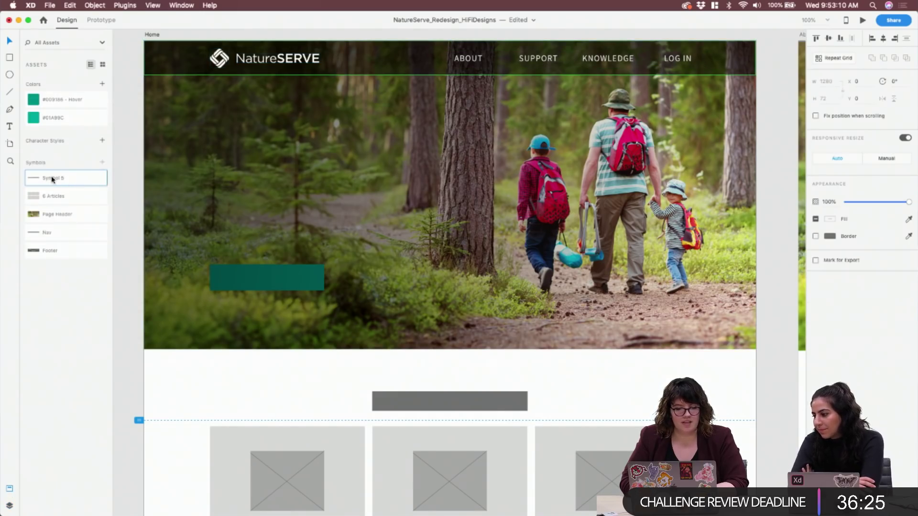
pyautogui.doubleClick(51, 177)
pyautogui.write('N')
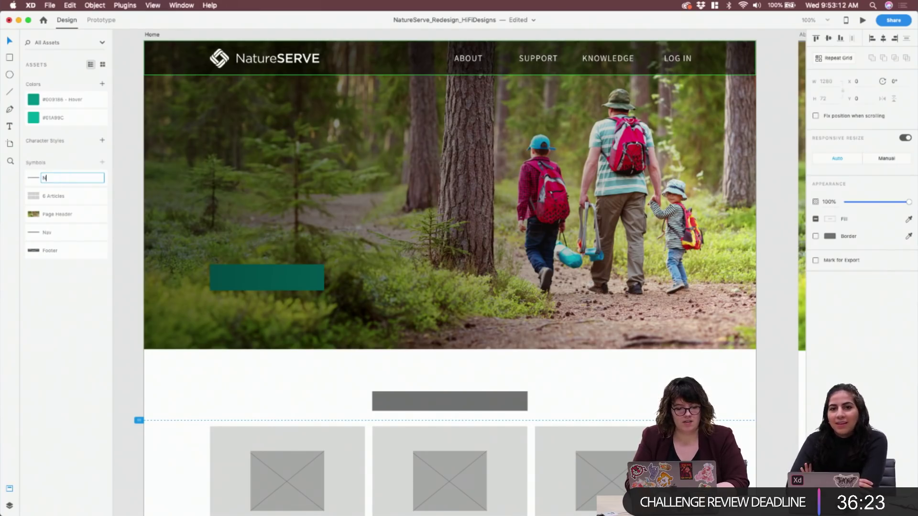
pyautogui.write('avigation')
pyautogui.press('Return')
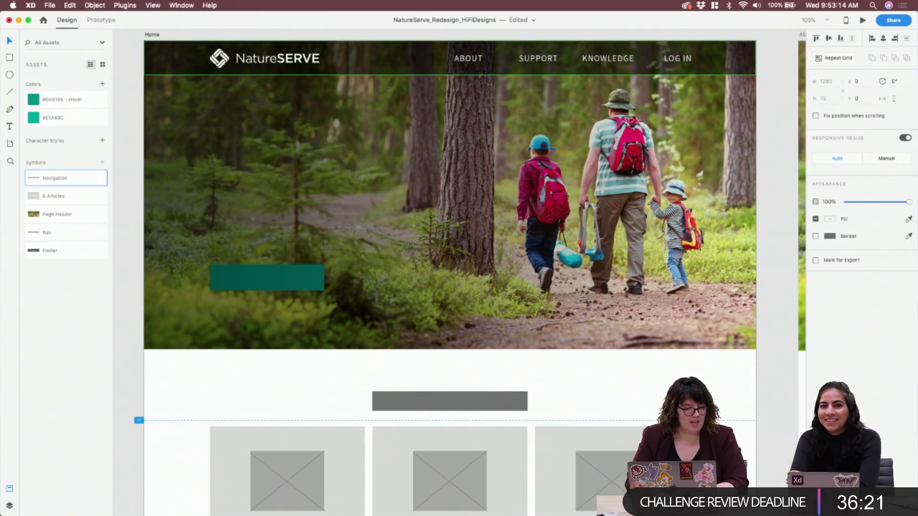
# Delete the old Nav symbol from the Assets panel
pyautogui.rightClick(58, 234)
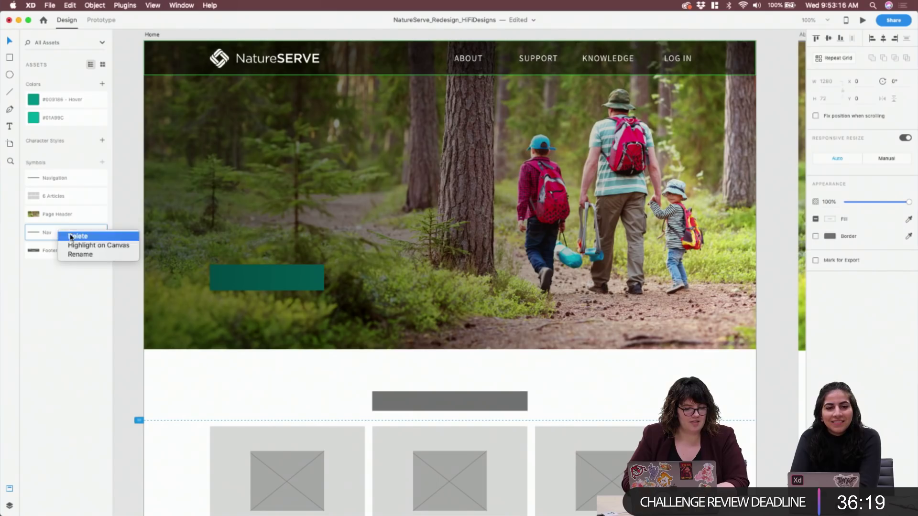
pyautogui.click(71, 237)
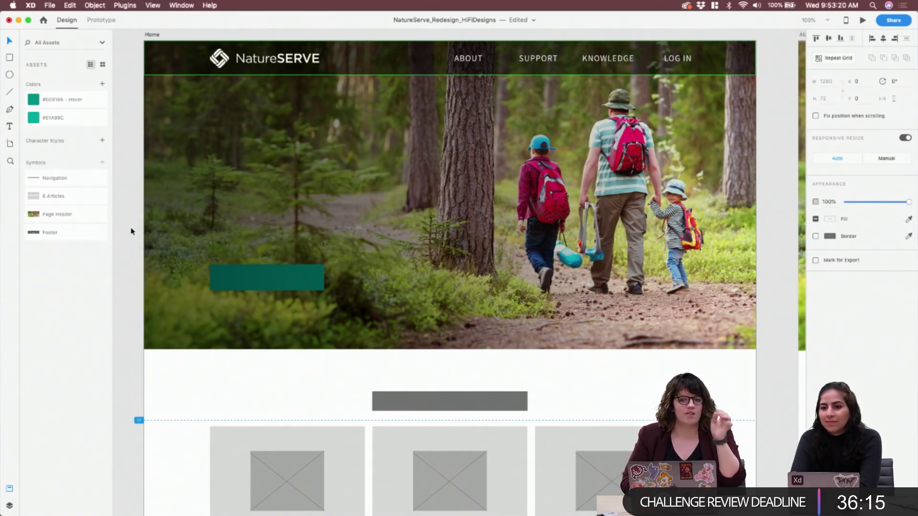
pyautogui.click(128, 226)
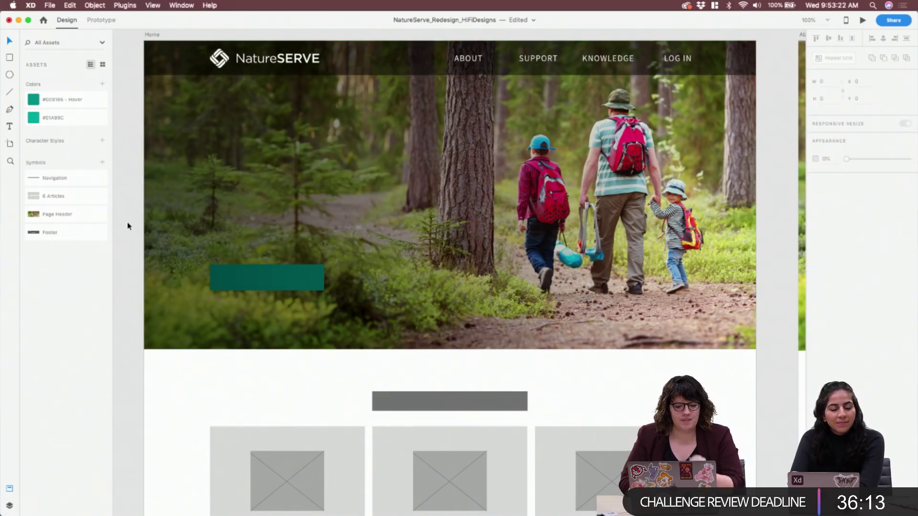
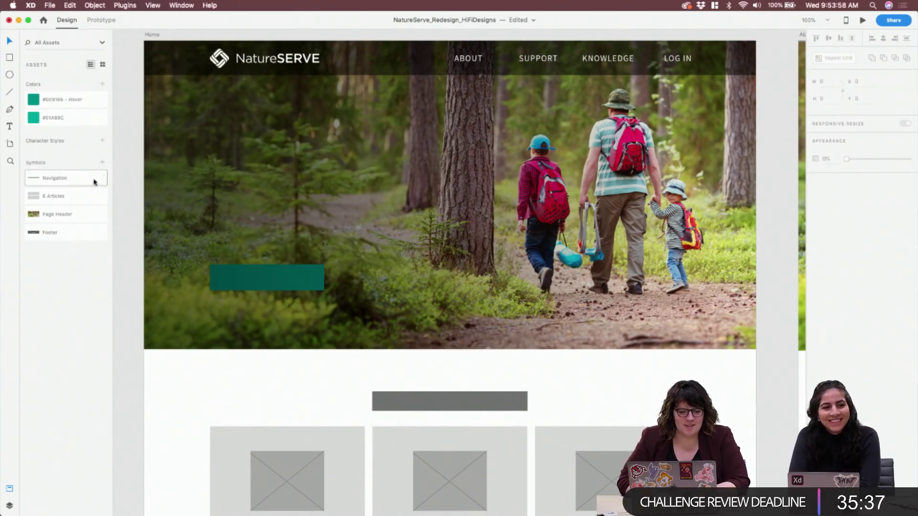
# Switch to the Layers panel and review the Home artboard's layers
pyautogui.click(9, 506)
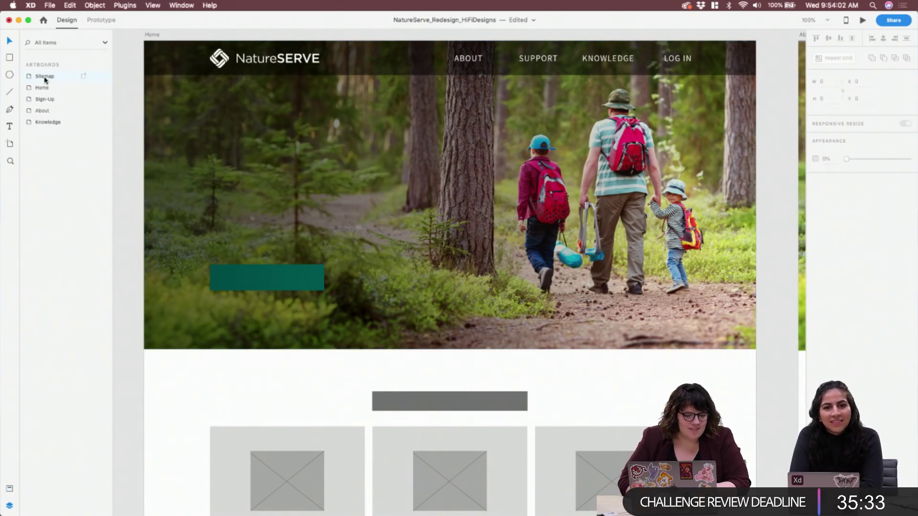
pyautogui.click(152, 227)
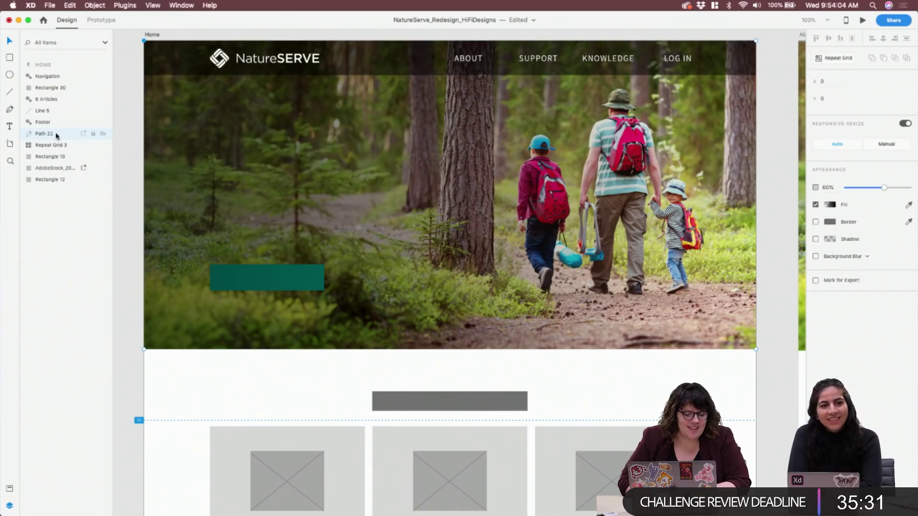
pyautogui.keyDown('super'); pyautogui.click(57, 77); pyautogui.keyUp('super')
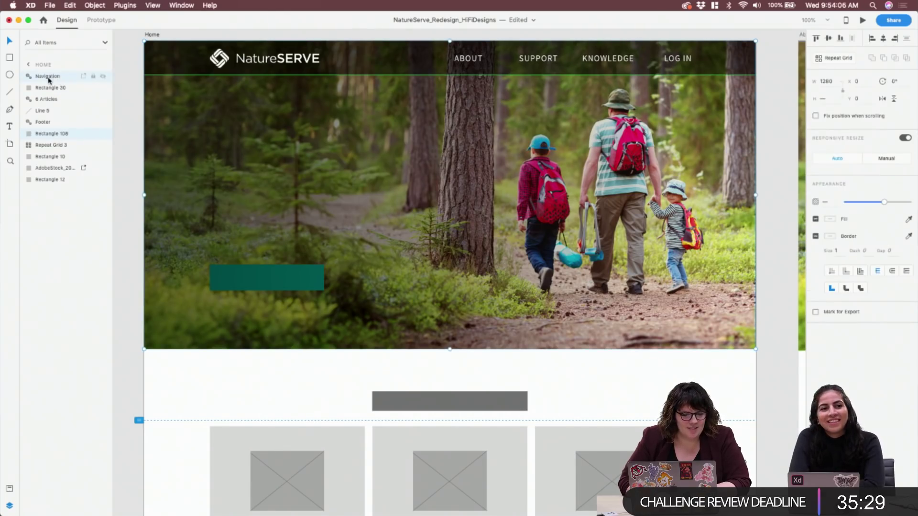
pyautogui.click(54, 88)
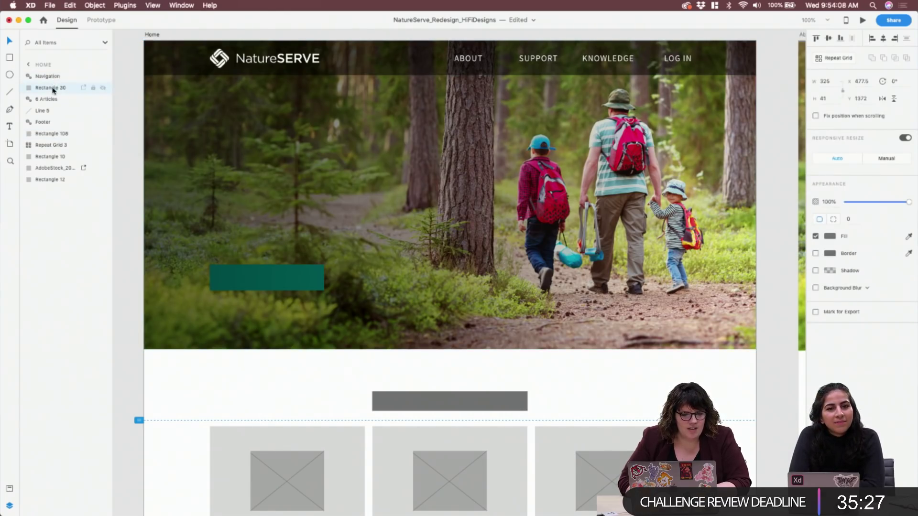
pyautogui.press('super+0')
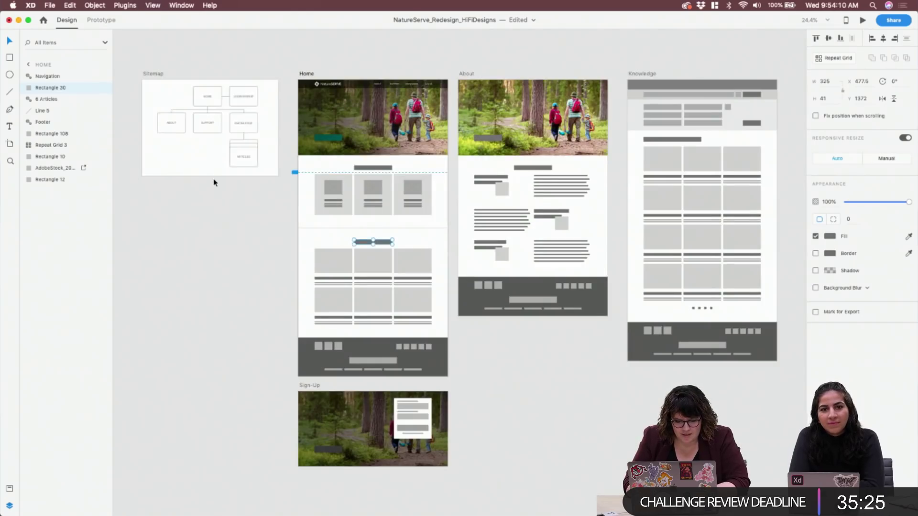
pyautogui.press('super+plus')
pyautogui.hscroll(-2, 214, 179)
pyautogui.scroll(3, 214, 180)
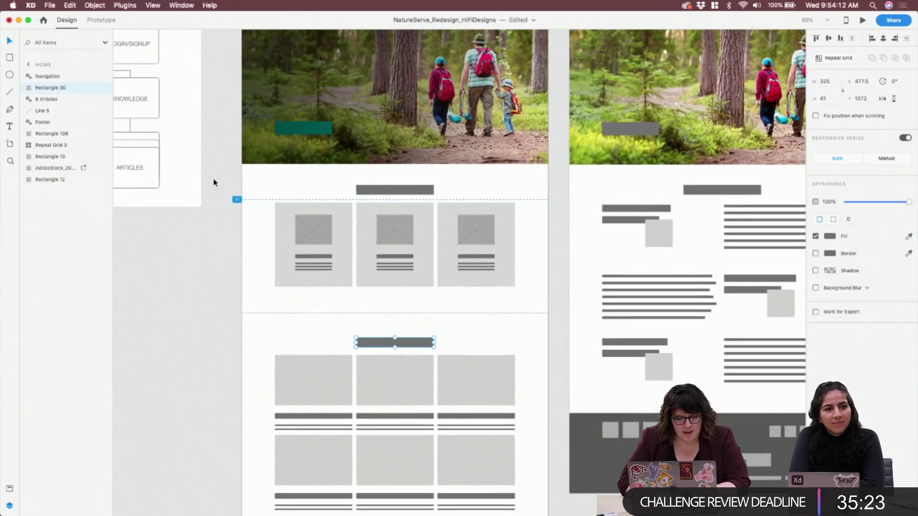
pyautogui.click(54, 101)
# Rename the Line 5 divider layer to 'HR'
pyautogui.click(45, 112)
pyautogui.doubleClick(40, 111)
pyautogui.write('HR')
pyautogui.press('Return')
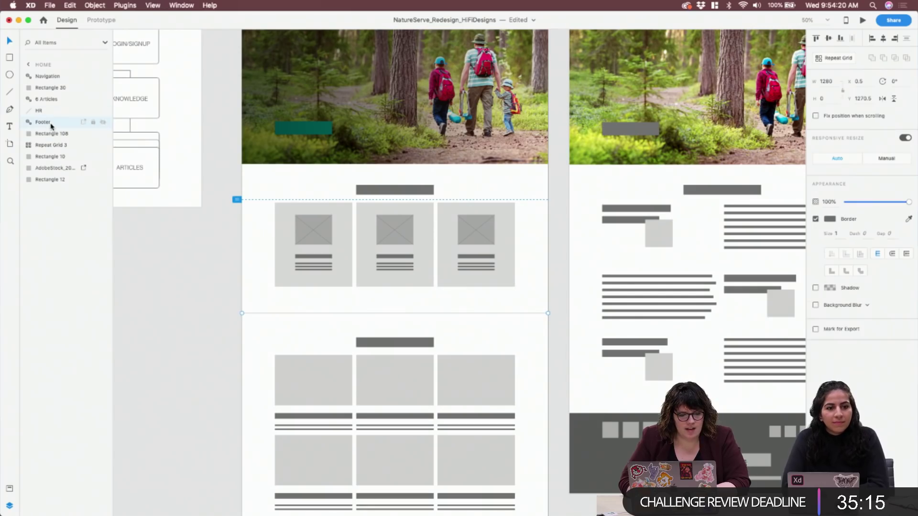
# Rename the Rectangle 108 hero overlay layer to 'Gradient Overlay'
pyautogui.click(52, 123)
pyautogui.click(54, 146)
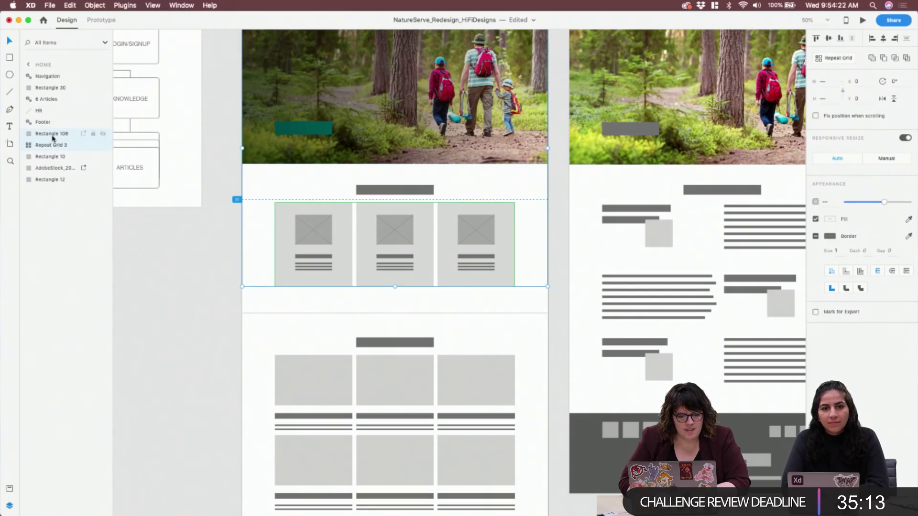
pyautogui.click(54, 135)
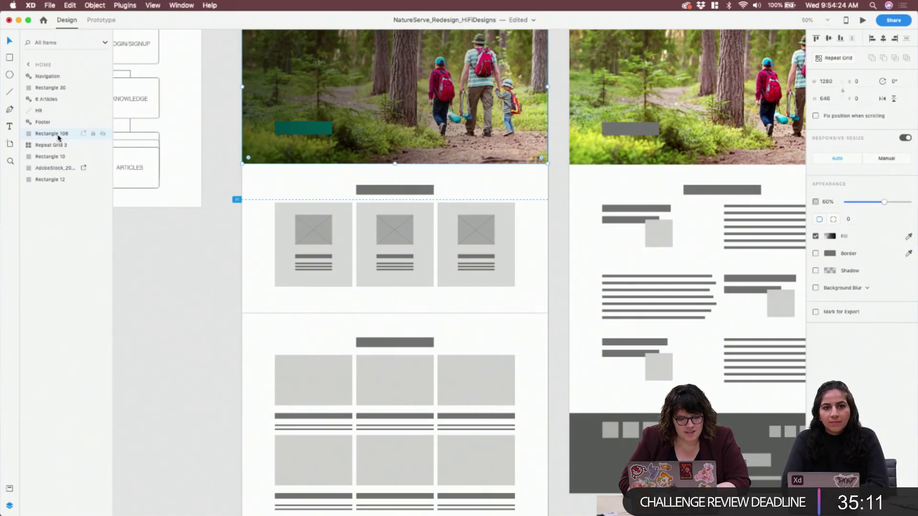
pyautogui.scroll(3, 288, 225)
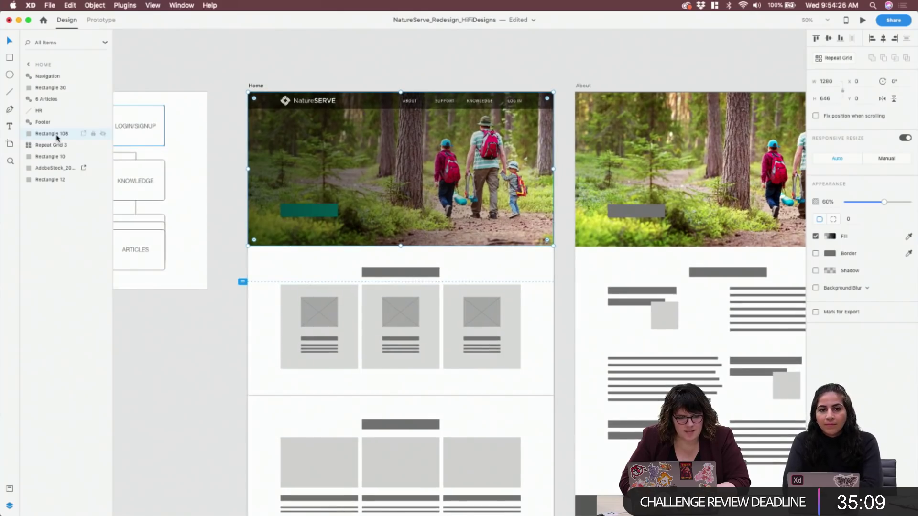
pyautogui.doubleClick(57, 135)
pyautogui.write('Header')
pyautogui.press('Return')
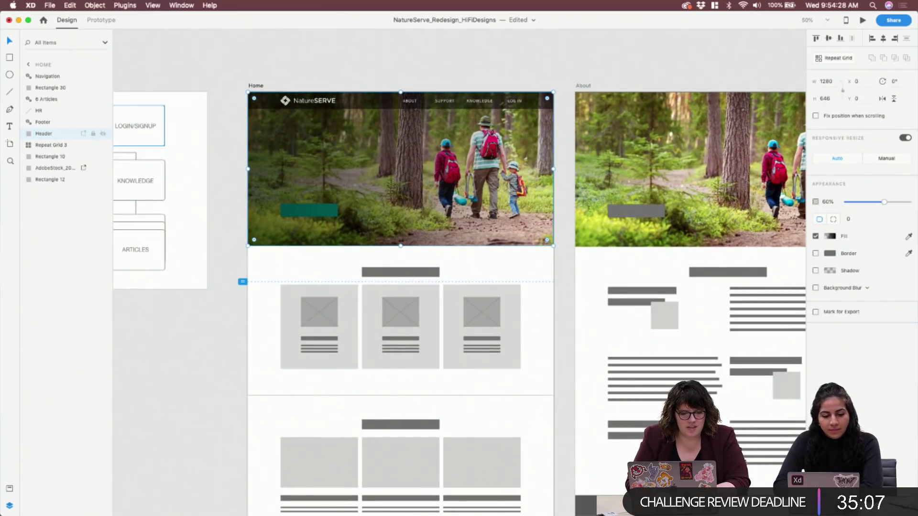
pyautogui.doubleClick(48, 134)
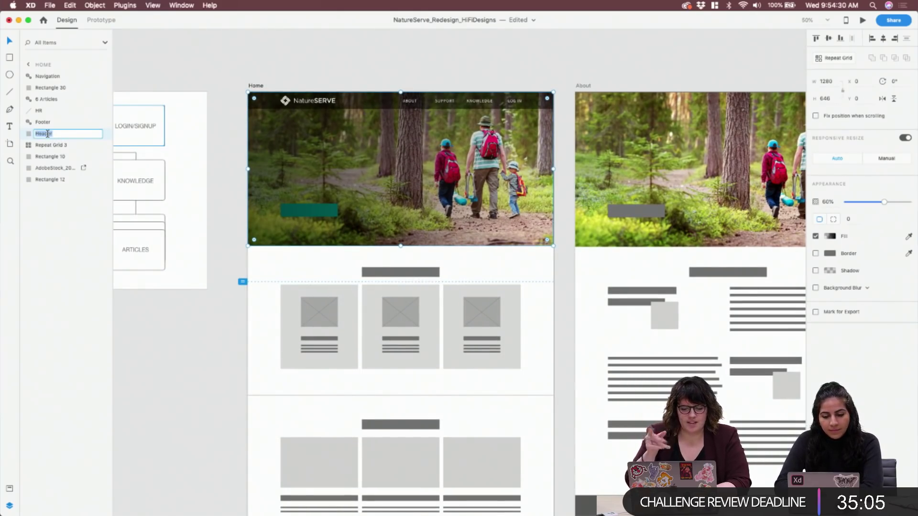
pyautogui.write('Gradient O')
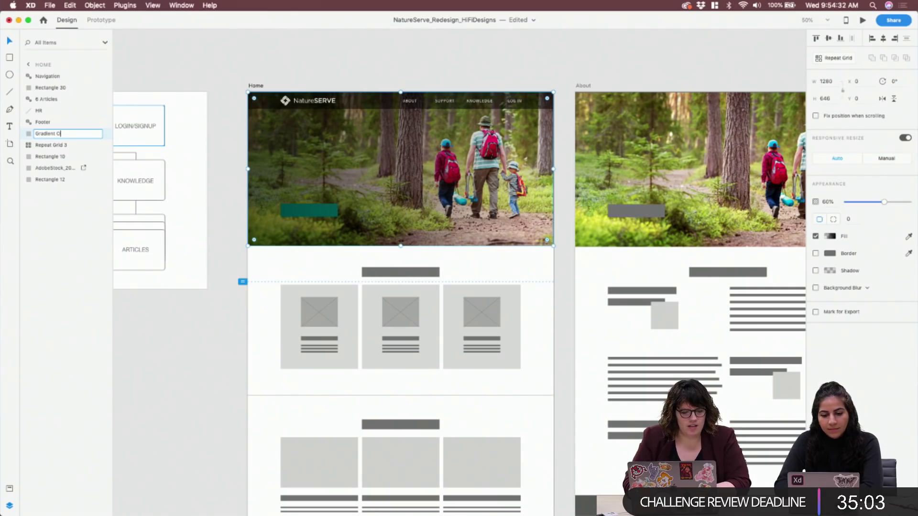
pyautogui.write('verlay')
pyautogui.press('Return')
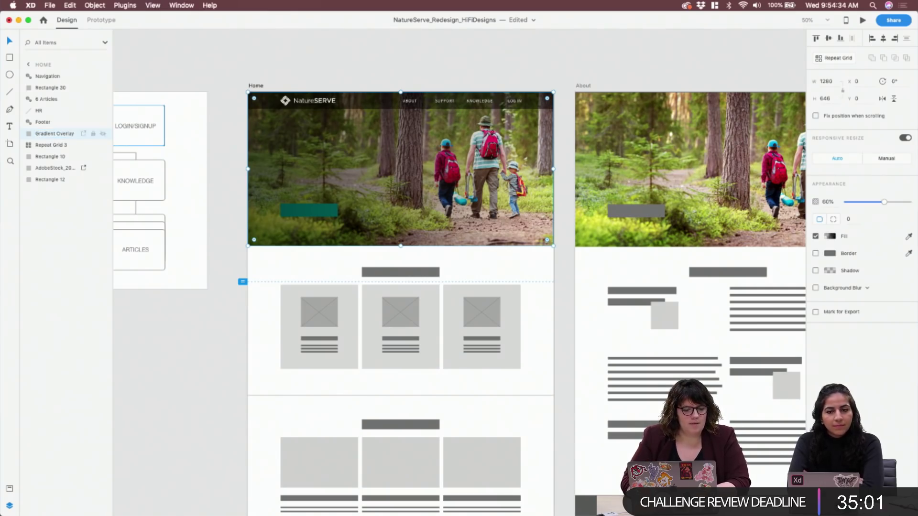
# Rename the Repeat Grid 3 card grid layer to 'Icons Section'
pyautogui.click(51, 146)
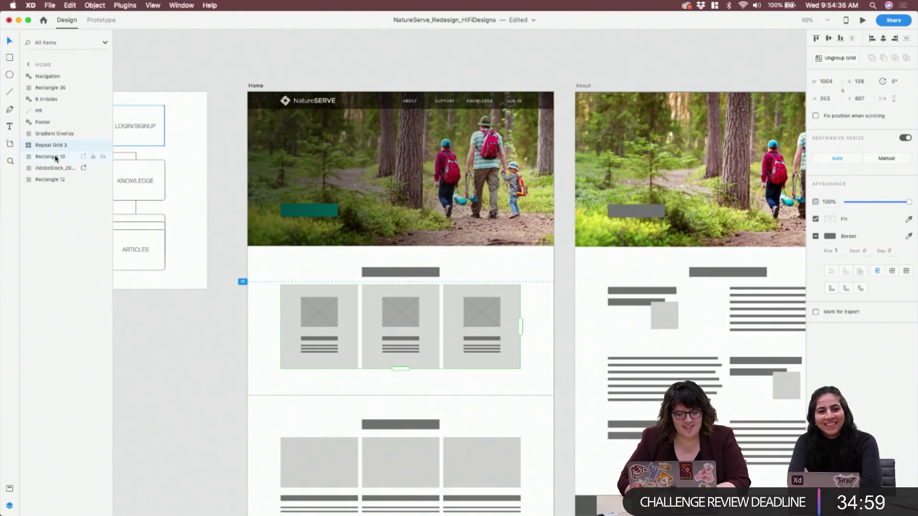
pyautogui.doubleClick(54, 149)
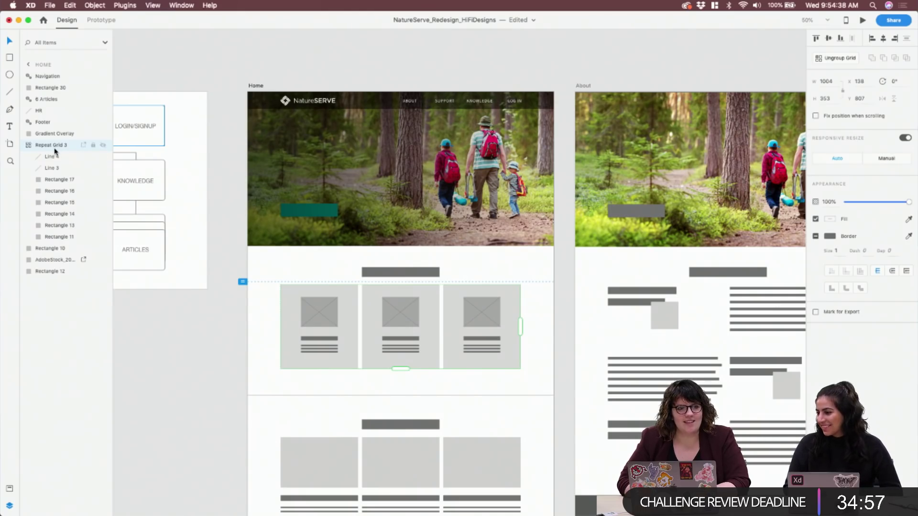
pyautogui.doubleClick(56, 147)
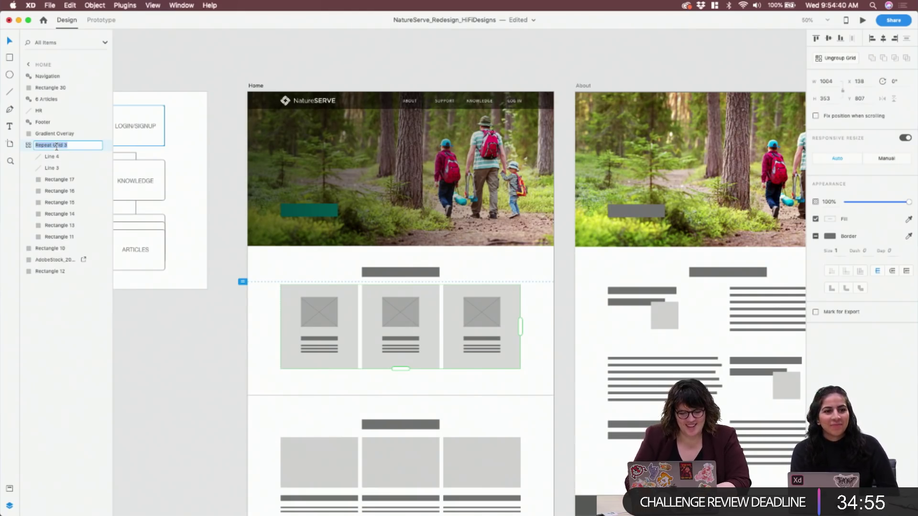
pyautogui.write('Icons')
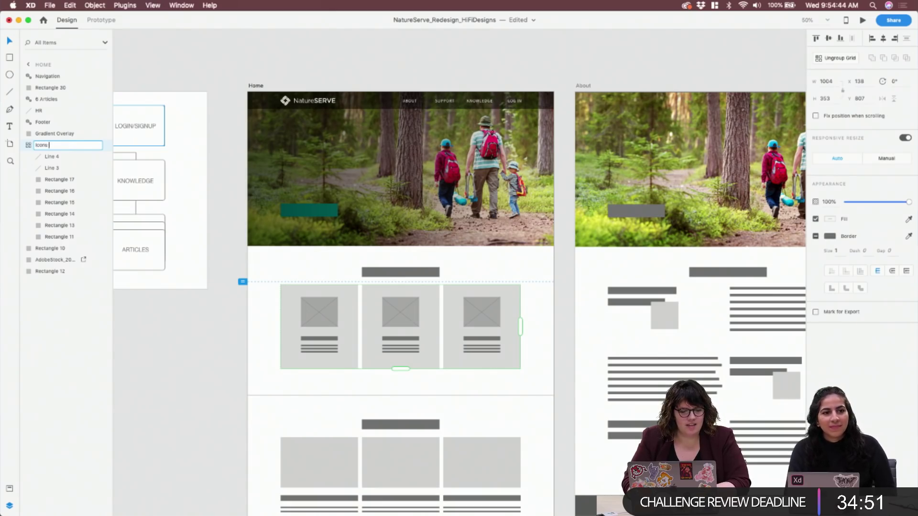
pyautogui.write(' Section')
pyautogui.press('Return')
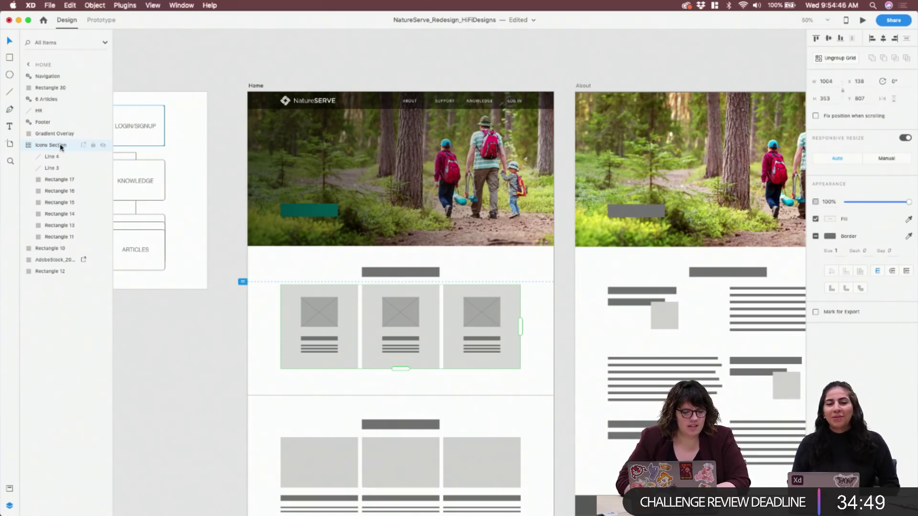
pyautogui.click(72, 156)
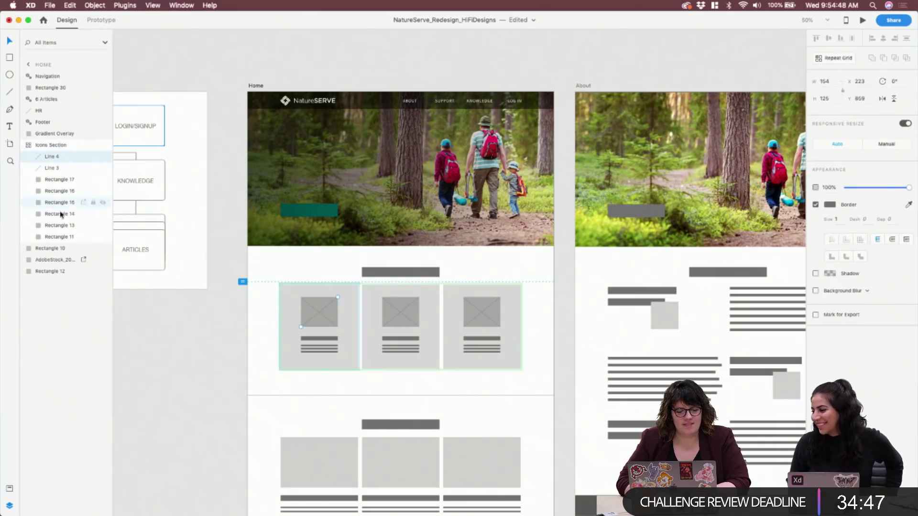
pyautogui.click(57, 249)
pyautogui.doubleClick(57, 249)
pyautogui.write('Button')
pyautogui.press('Return')
pyautogui.moveTo(56, 252); pyautogui.dragTo(67, 133)
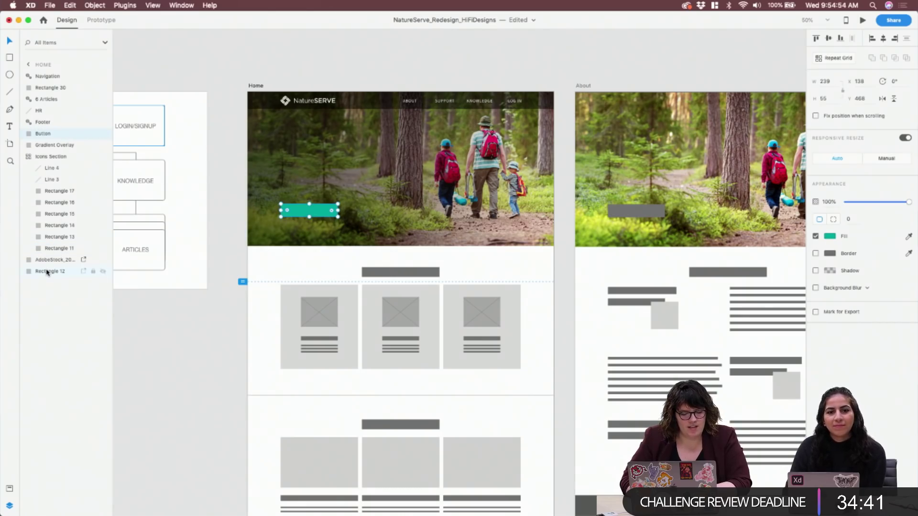
pyautogui.click(210, 287)
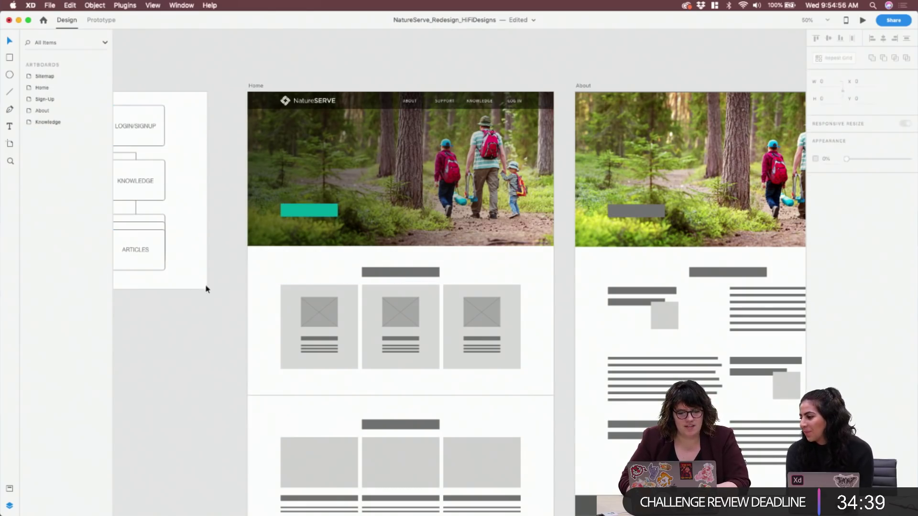
pyautogui.click(258, 87)
pyautogui.click(324, 184)
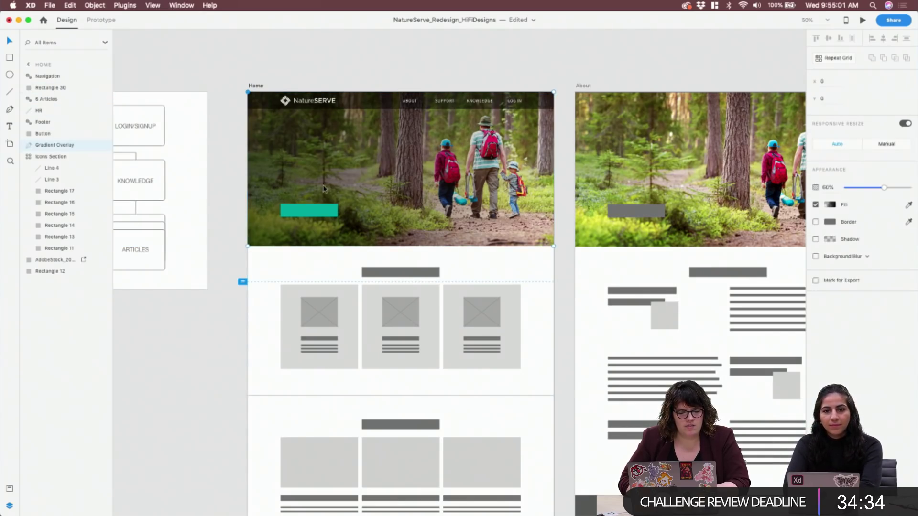
pyautogui.click(51, 260)
pyautogui.doubleClick(51, 259)
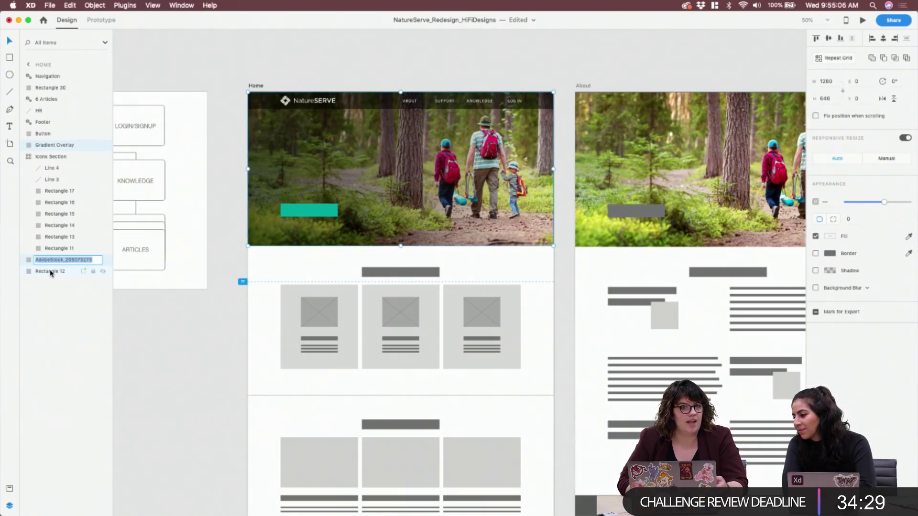
pyautogui.click(50, 272)
pyautogui.doubleClick(49, 272)
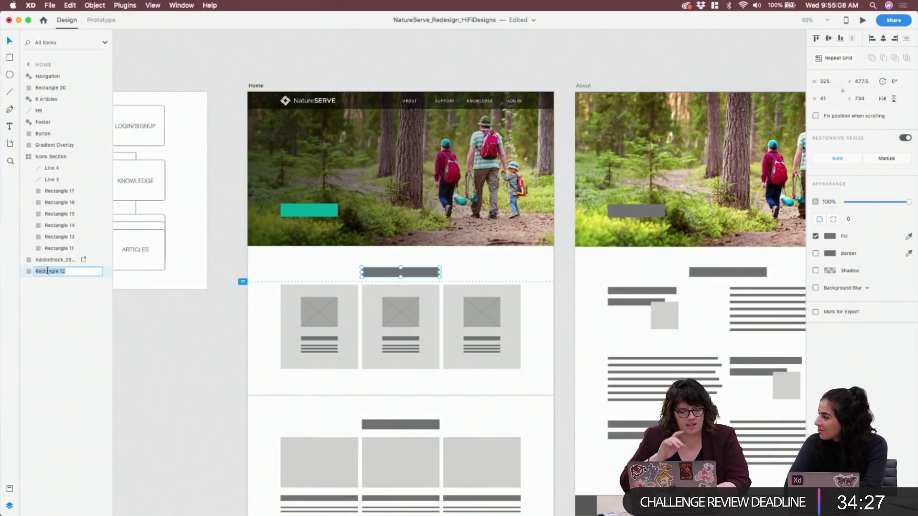
pyautogui.write('Header')
pyautogui.press('Return')
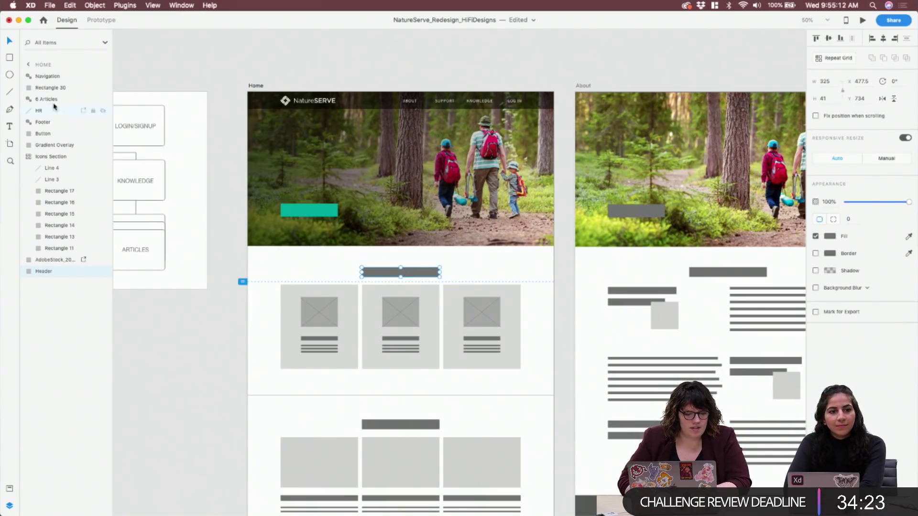
pyautogui.click(46, 88)
pyautogui.moveTo(54, 91); pyautogui.dragTo(54, 283)
pyautogui.write('Header Title')
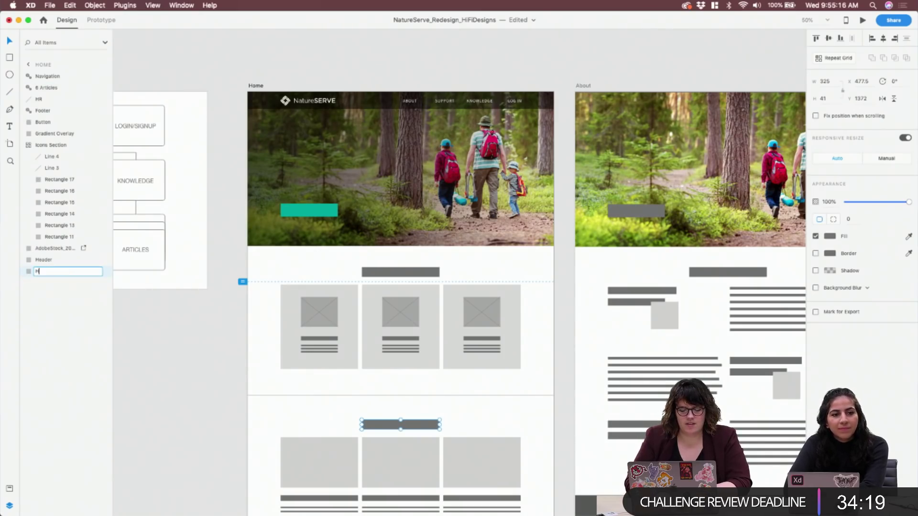
pyautogui.press('Return')
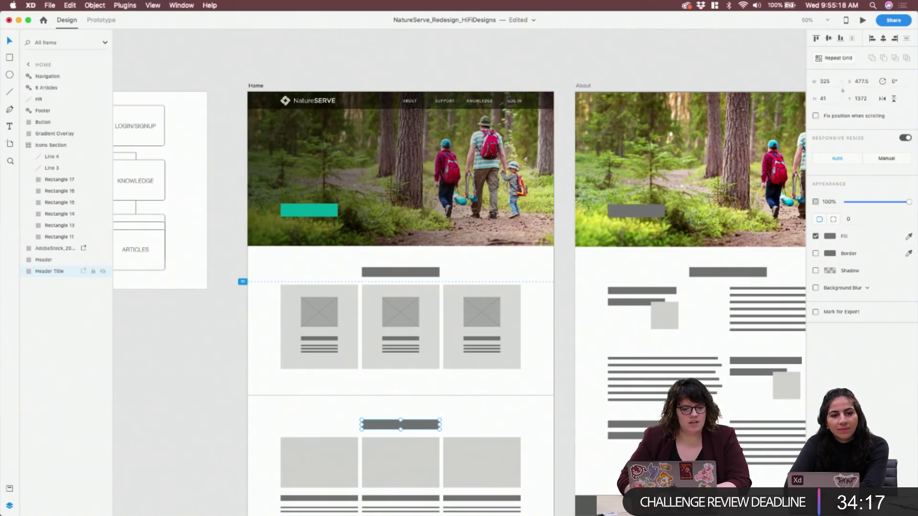
pyautogui.click(52, 147)
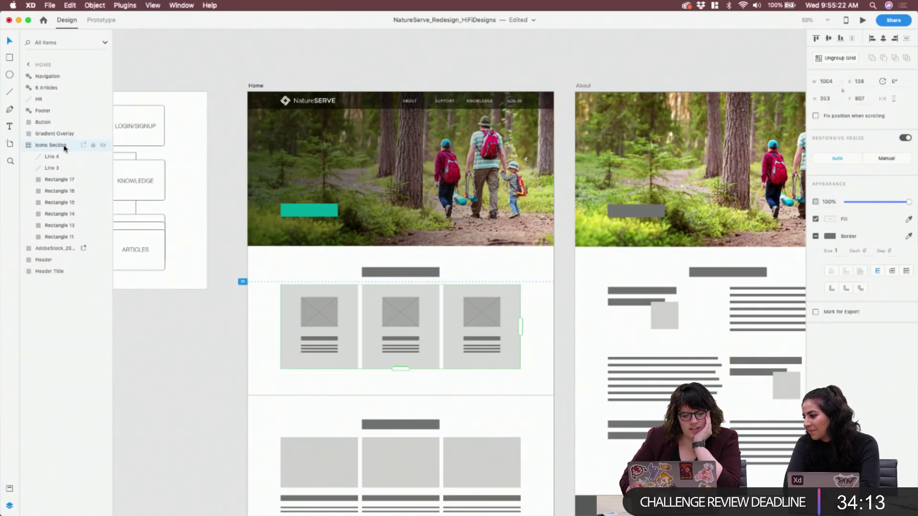
pyautogui.click(243, 81)
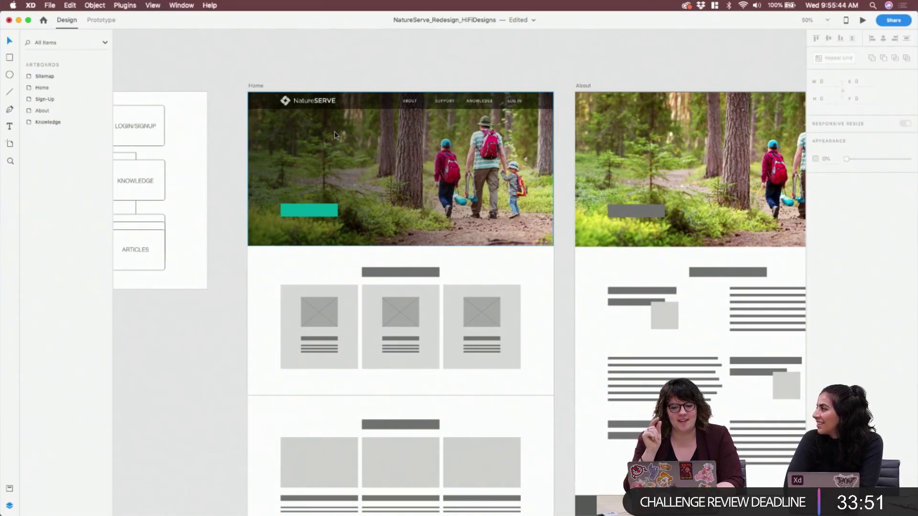
# Add a 'SUPPORT OUR CAUSE' text label on the teal hero button and widen it across the button
pyautogui.click(305, 210)
pyautogui.press('super+1')
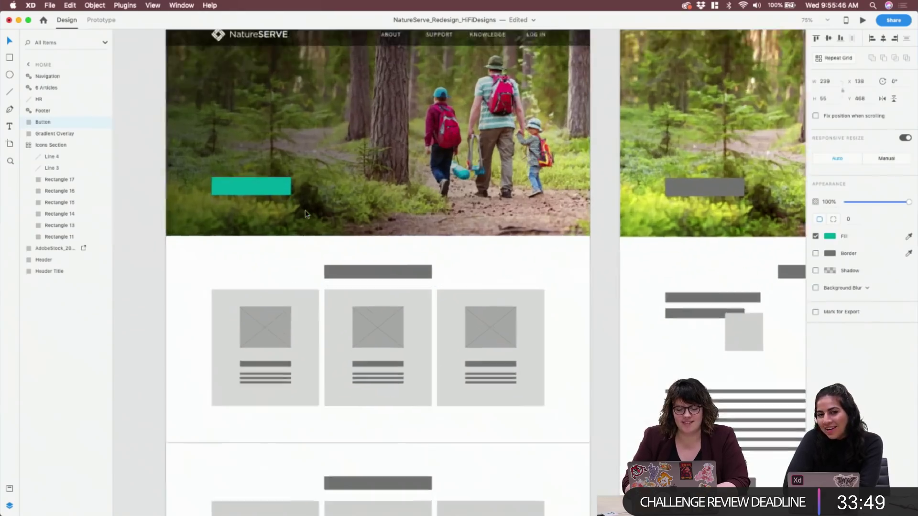
pyautogui.scroll(5, 305, 214)
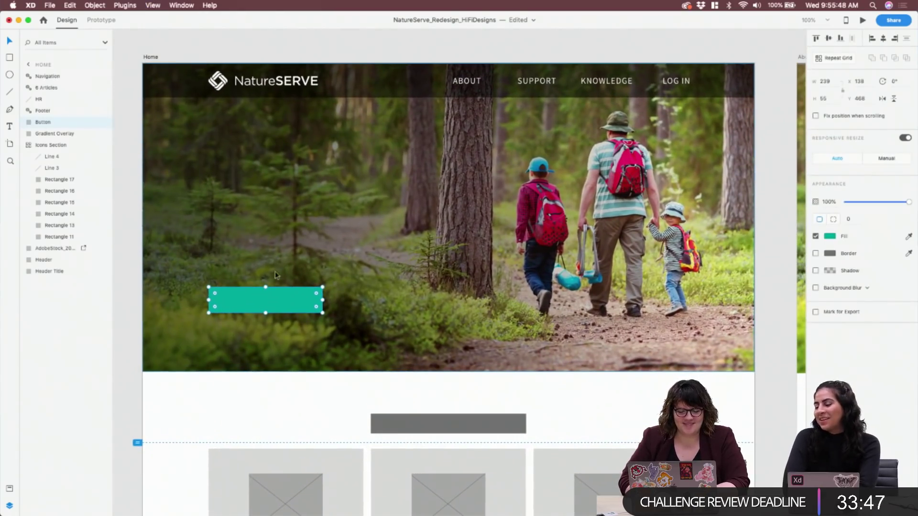
pyautogui.press('t')
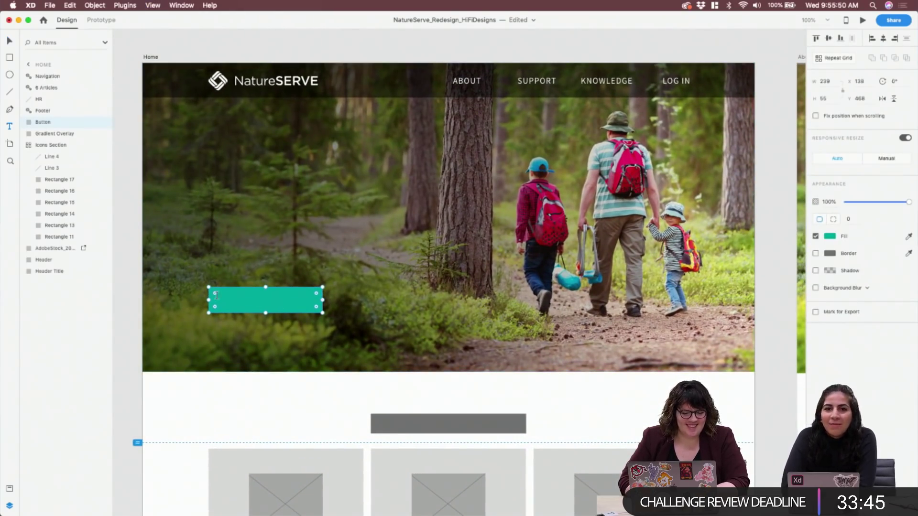
pyautogui.click(290, 309)
pyautogui.moveTo(290, 308); pyautogui.dragTo(314, 308)
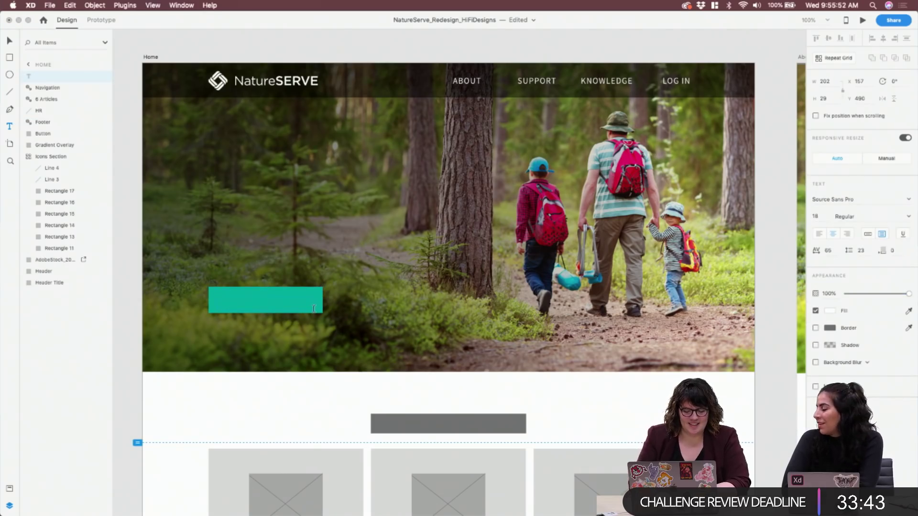
pyautogui.write('SUPPORT OU')
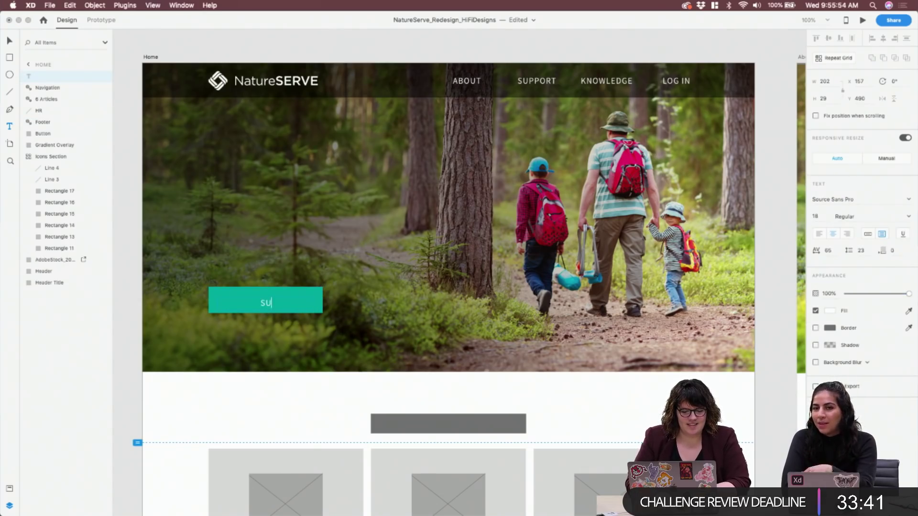
pyautogui.write('R CAUSE')
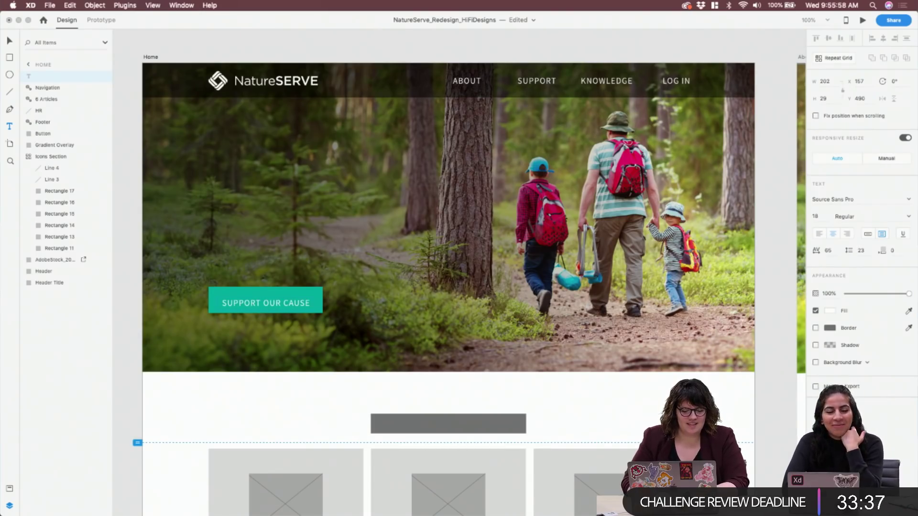
pyautogui.press('Escape')
pyautogui.moveTo(297, 304); pyautogui.dragTo(323, 300)
pyautogui.moveTo(215, 300); pyautogui.dragTo(208, 299)
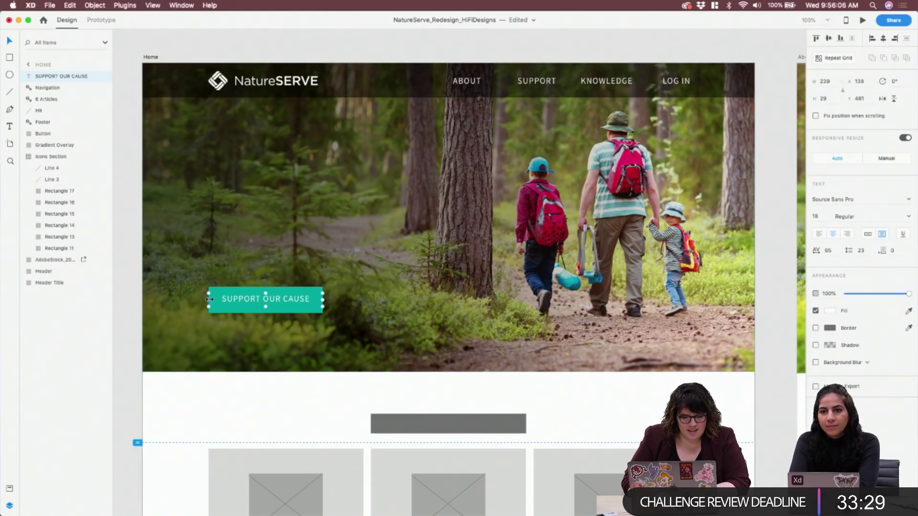
# Change the teal button's width to 280 in the Property Inspector
pyautogui.click(307, 290)
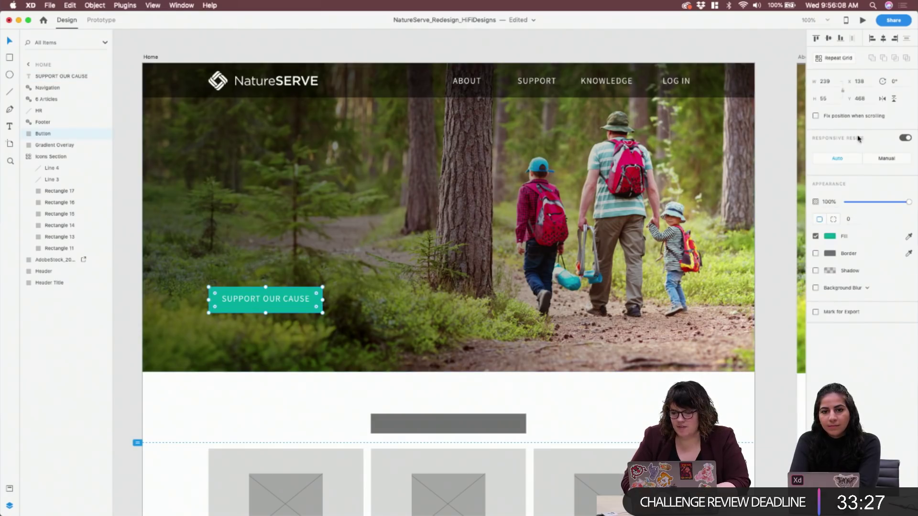
pyautogui.click(832, 99)
pyautogui.click(832, 82)
pyautogui.write('280')
pyautogui.press('Return')
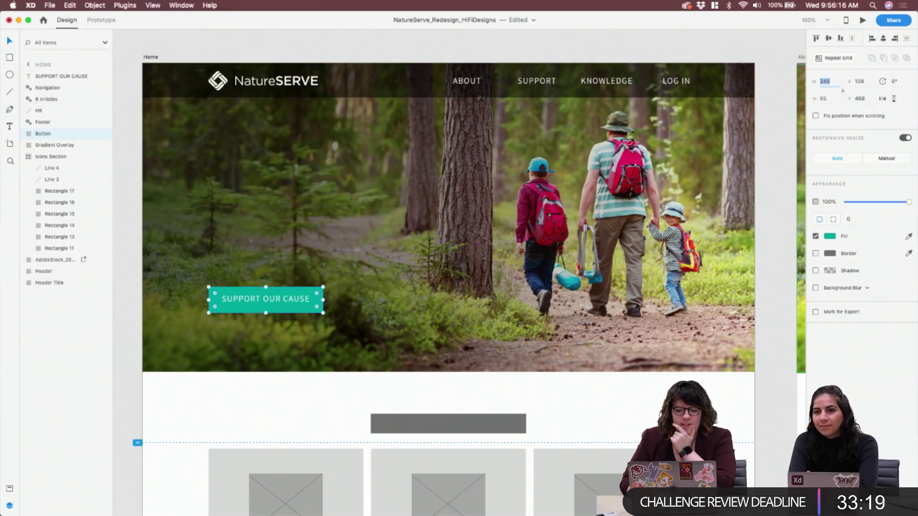
pyautogui.press('Escape')
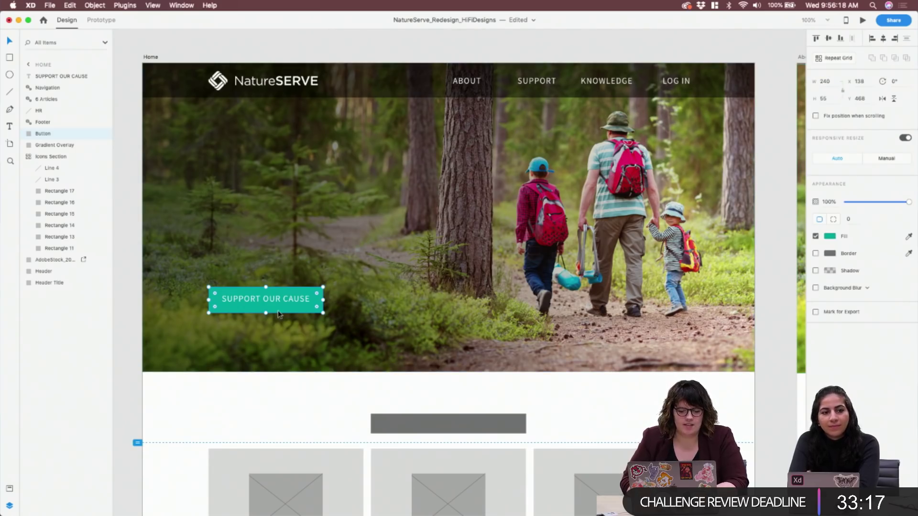
# Resize the label box to width 240, fit its height and centre it on the button
pyautogui.doubleClick(303, 291)
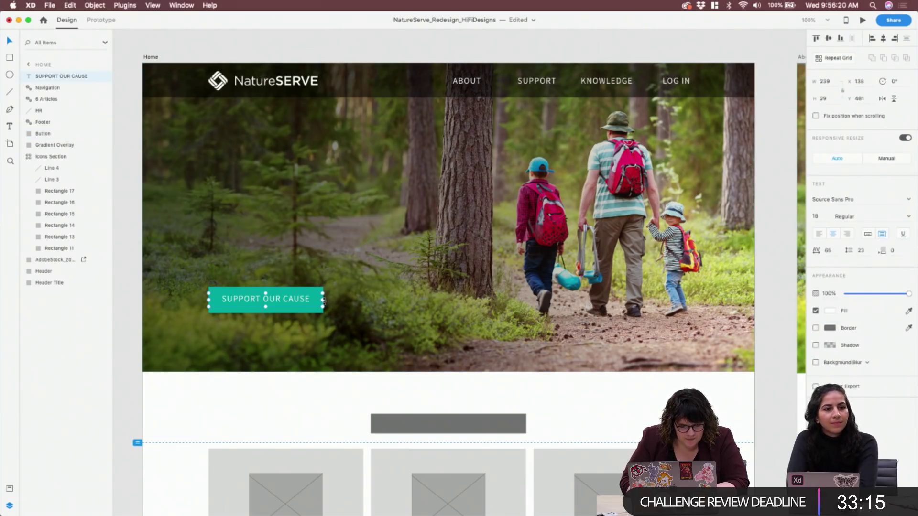
pyautogui.moveTo(323, 301); pyautogui.dragTo(324, 299)
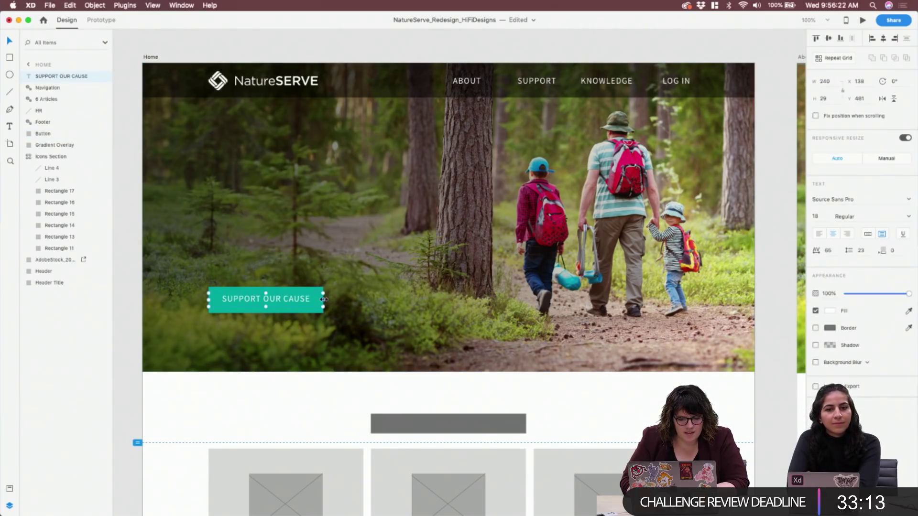
pyautogui.moveTo(208, 300); pyautogui.dragTo(207, 301)
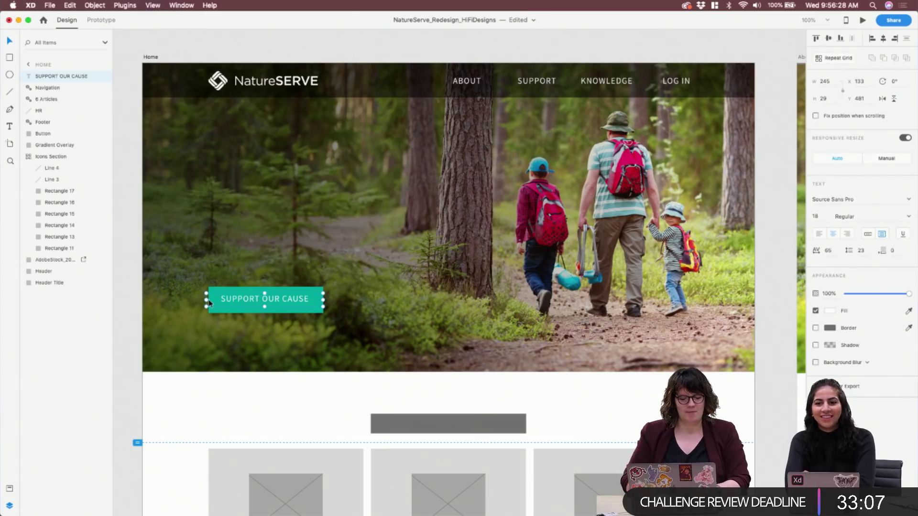
pyautogui.moveTo(207, 300); pyautogui.dragTo(209, 300)
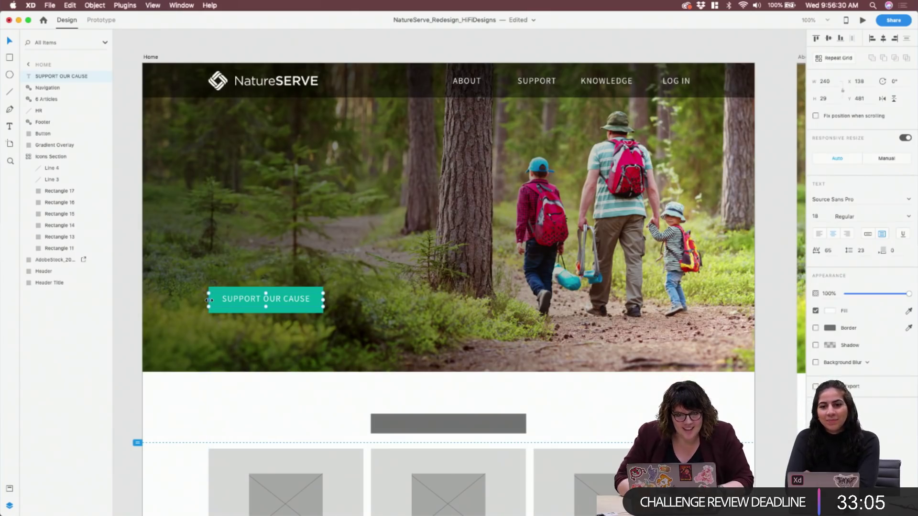
pyautogui.doubleClick(265, 306)
pyautogui.moveTo(284, 306); pyautogui.dragTo(308, 289)
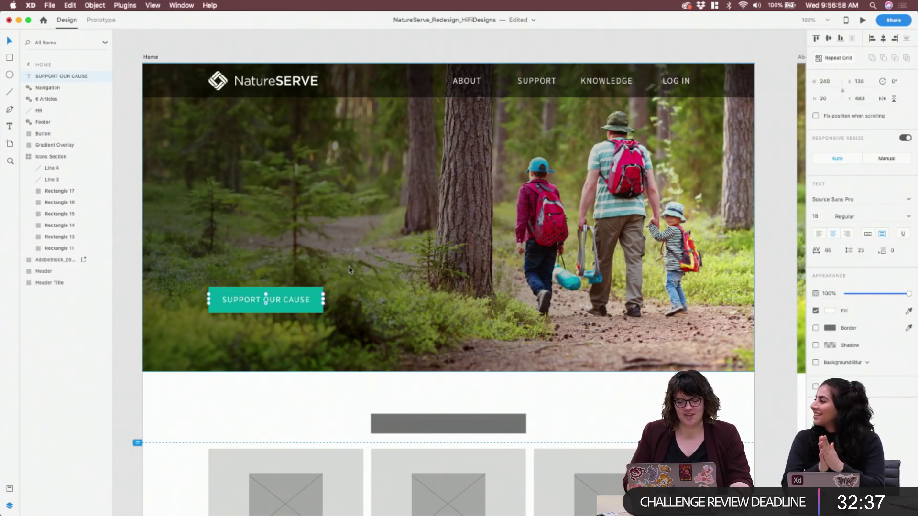
# Set the 'SUPPORT OUR CAUSE' label's font weight to Bold
pyautogui.click(911, 215)
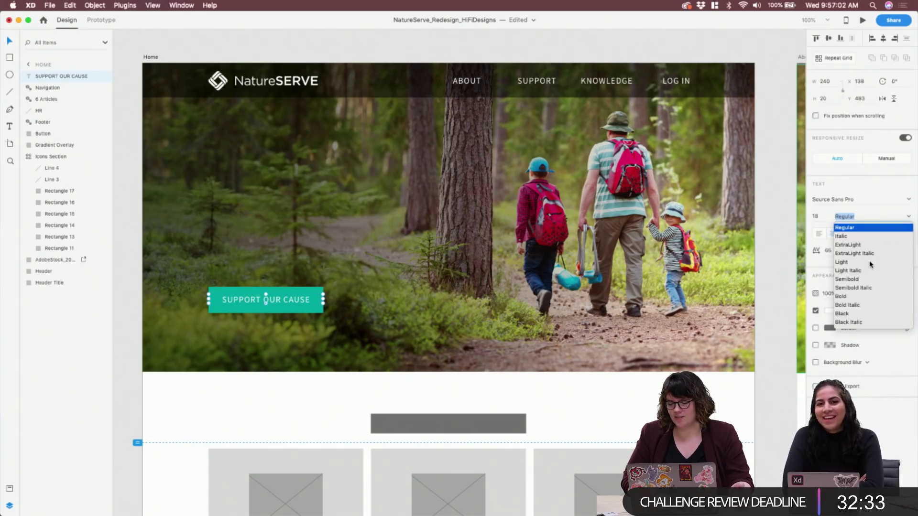
pyautogui.click(855, 280)
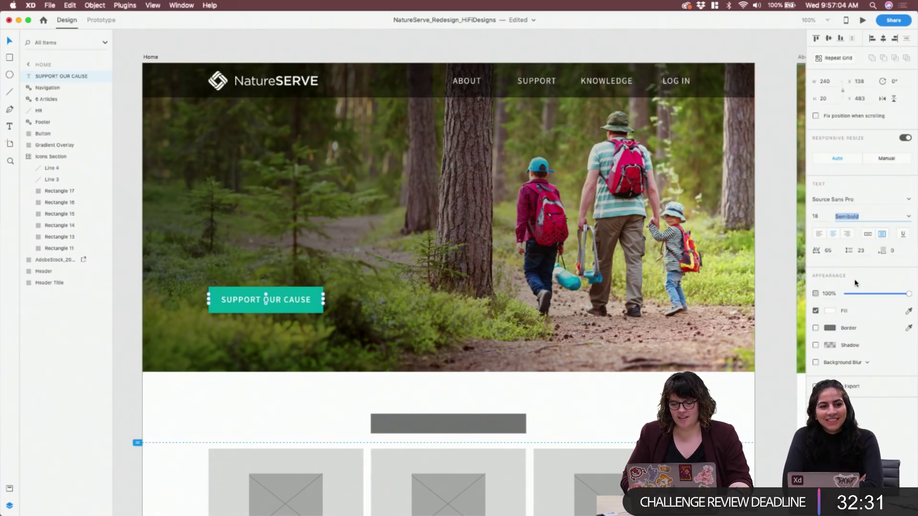
pyautogui.click(910, 218)
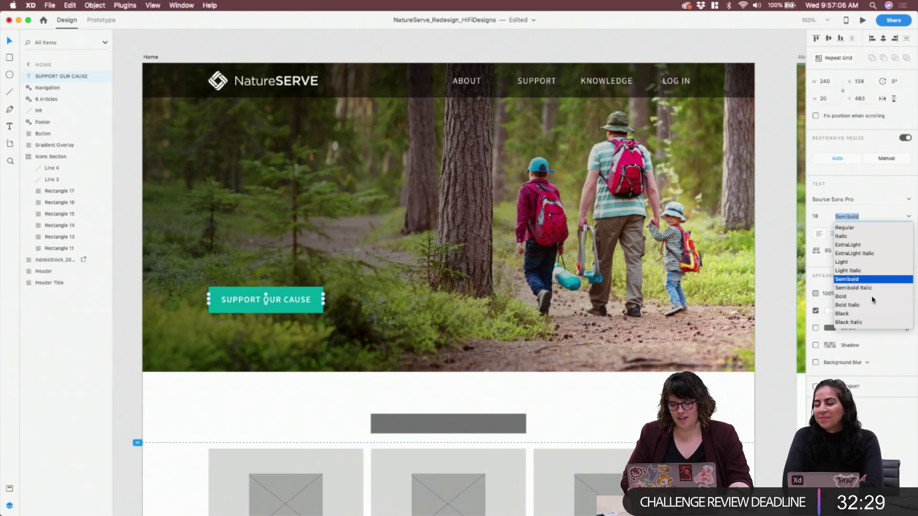
pyautogui.click(871, 297)
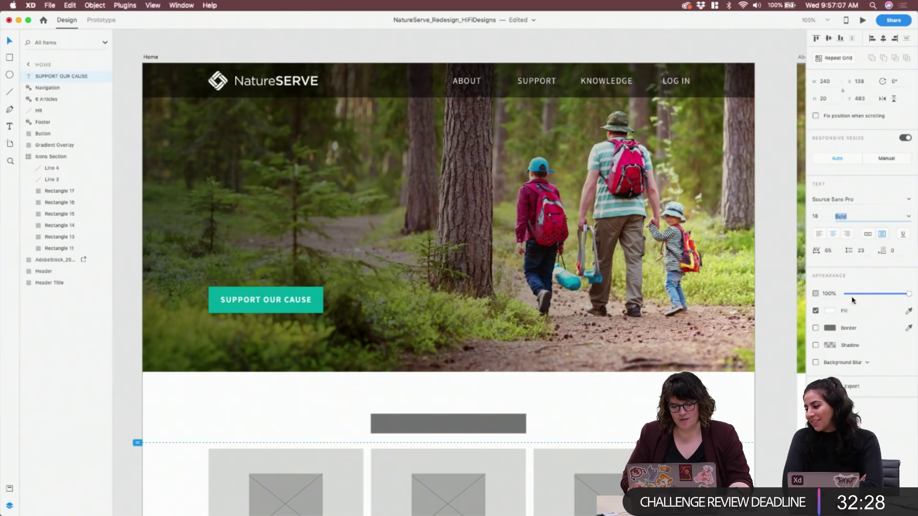
pyautogui.click(128, 346)
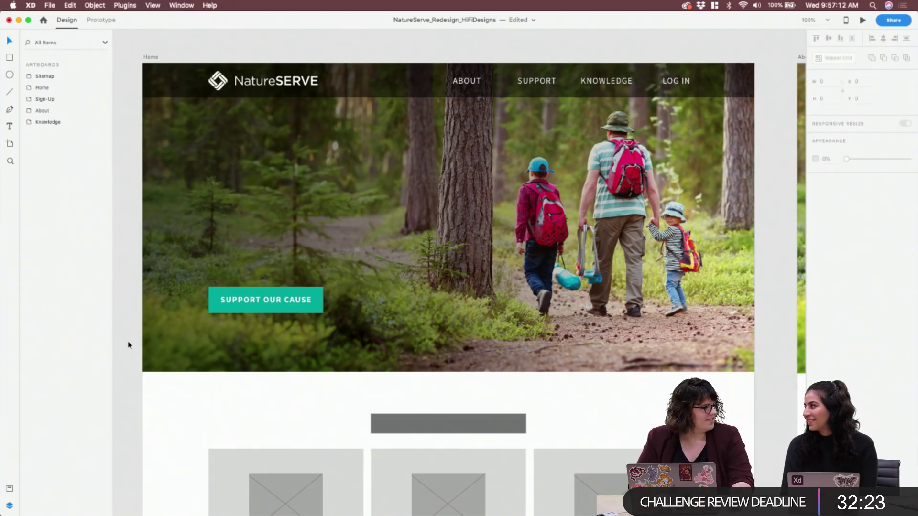
pyautogui.click(293, 302)
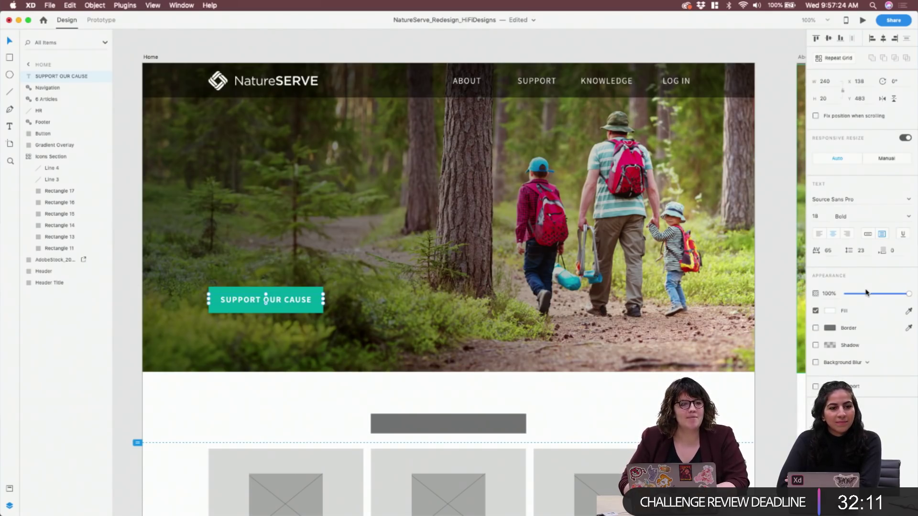
pyautogui.click(55, 259)
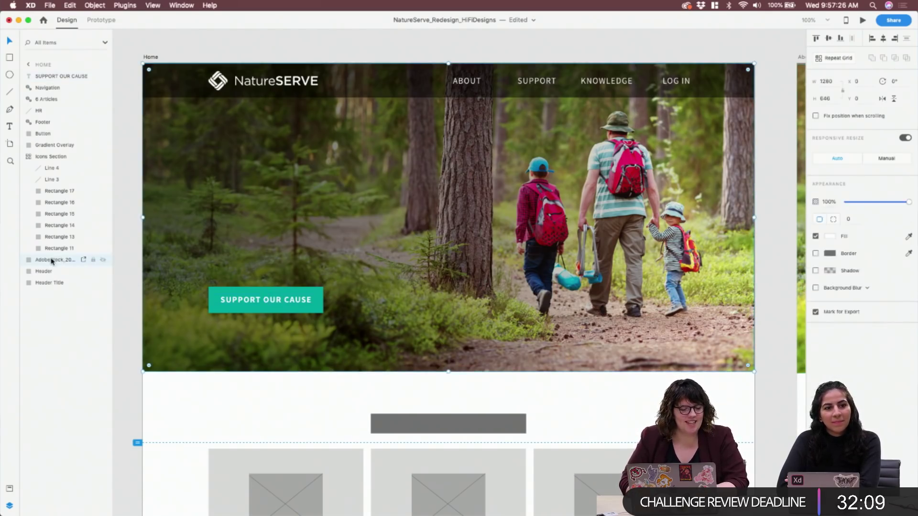
pyautogui.doubleClick(51, 260)
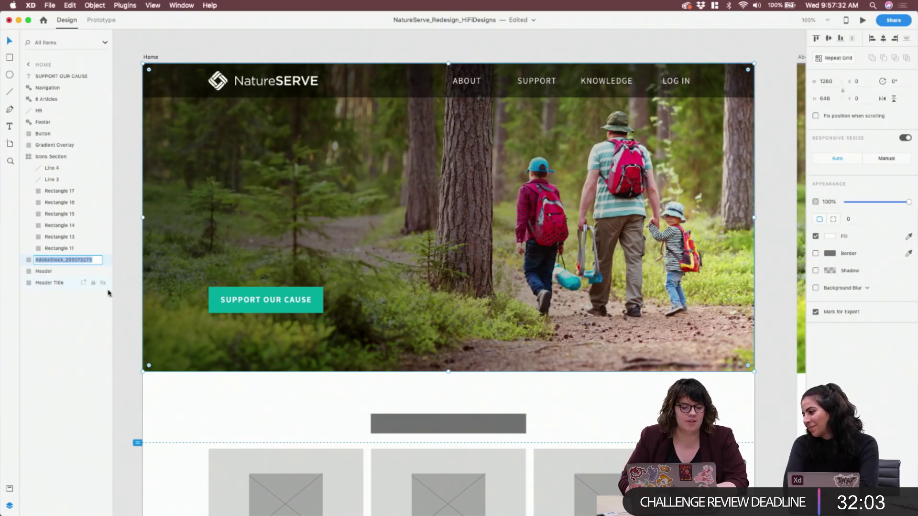
pyautogui.click(120, 298)
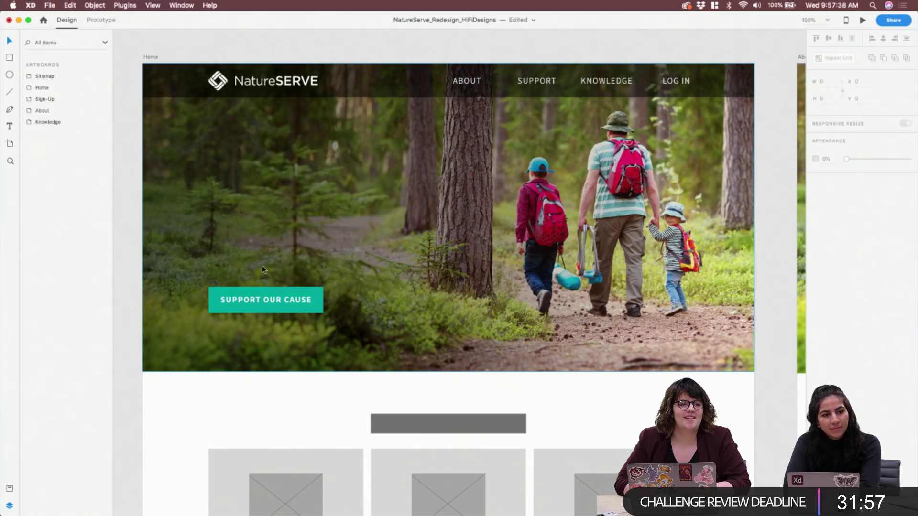
# Minimize or hide the XD, Illustrator, browser and Finder windows to clear the desktop
pyautogui.click(19, 21)
pyautogui.click(18, 22)
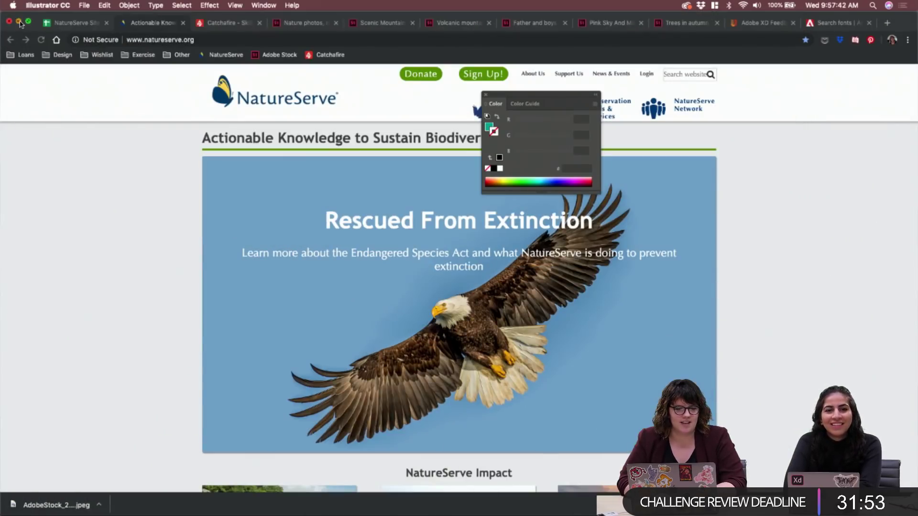
pyautogui.click(19, 22)
pyautogui.press('super+h')
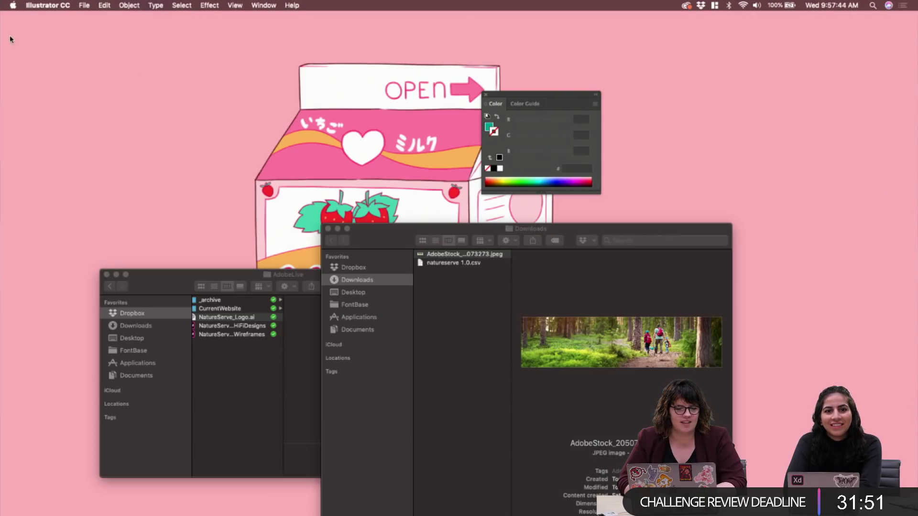
pyautogui.click(487, 97)
pyautogui.click(335, 237)
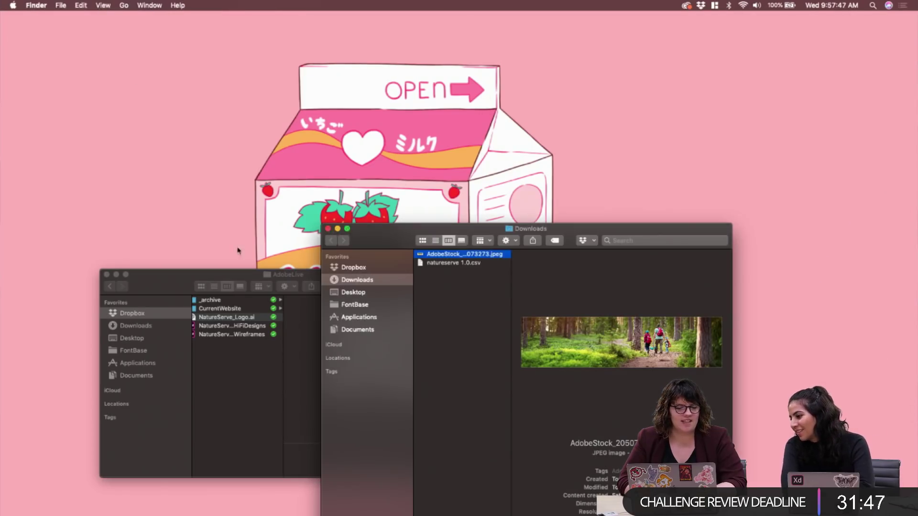
pyautogui.click(328, 229)
pyautogui.click(117, 275)
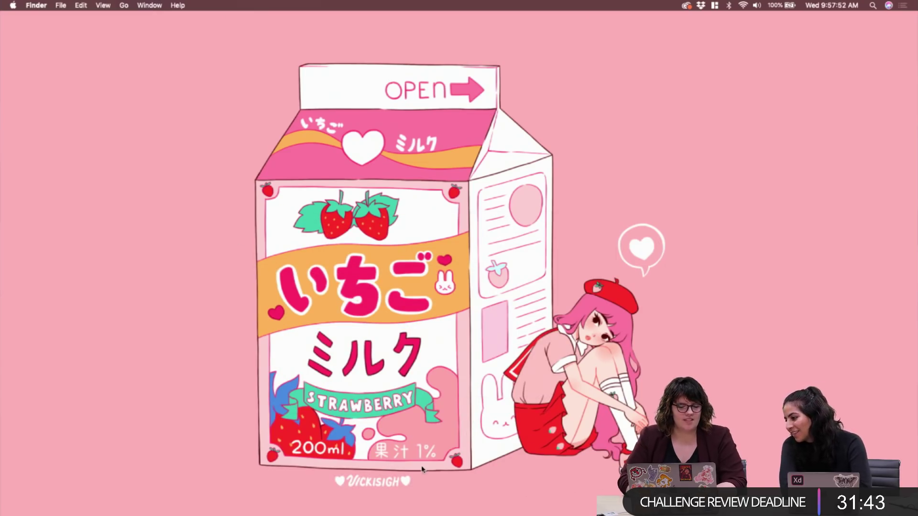
# Restore the NatureServe website and Adobe XD design windows from the Dock
pyautogui.moveTo(574, 509)
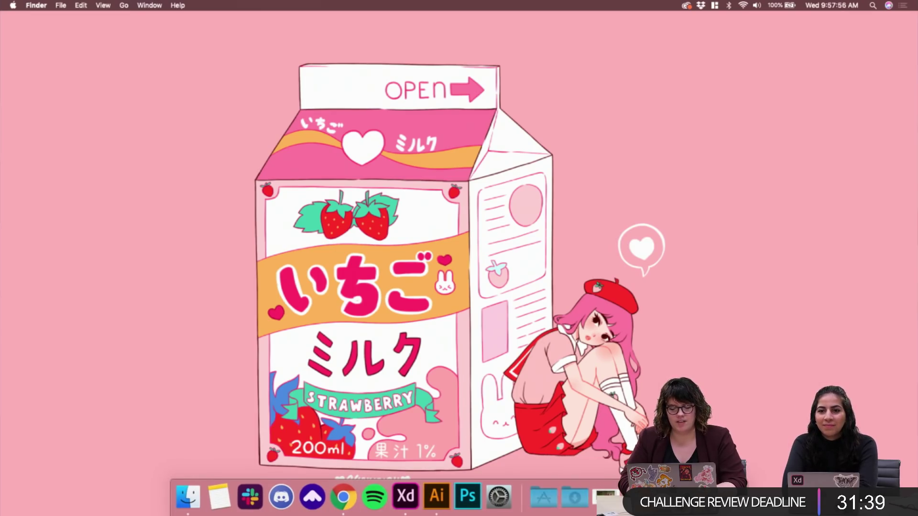
pyautogui.click(637, 499)
pyautogui.click(617, 498)
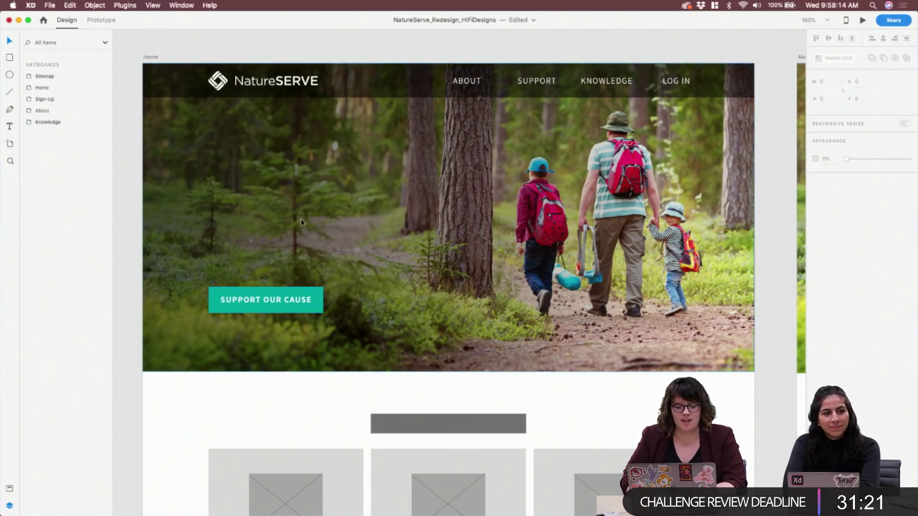
# Draw an empty area text box over the forest hero's left side, then switch to Chrome
pyautogui.click(310, 199)
pyautogui.press('t')
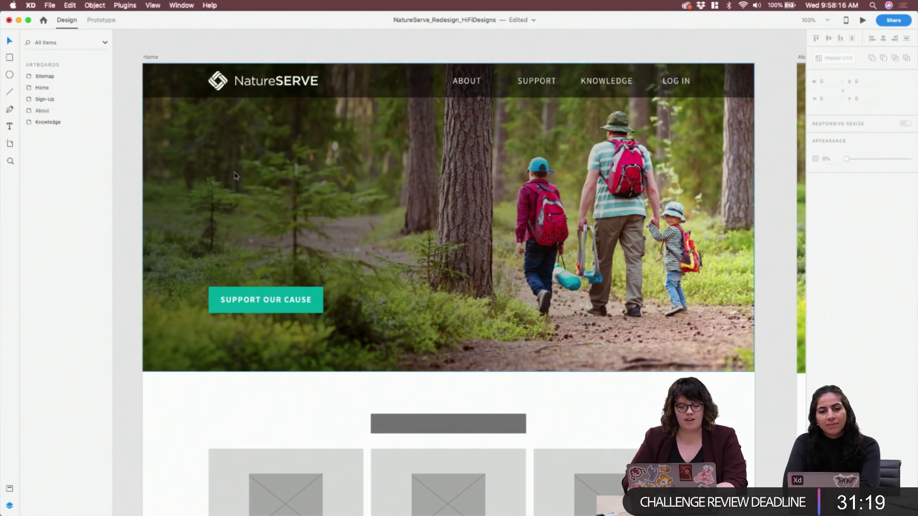
pyautogui.moveTo(208, 162); pyautogui.dragTo(424, 239)
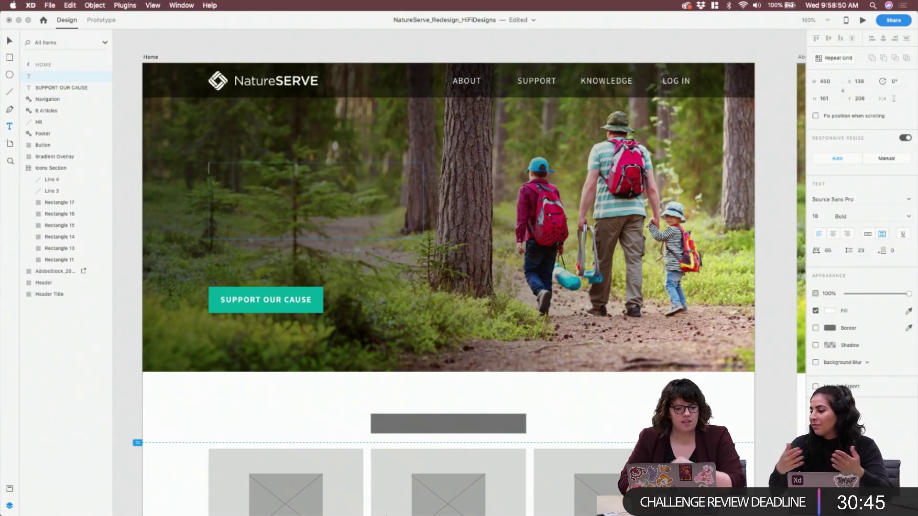
pyautogui.click(374, 511)
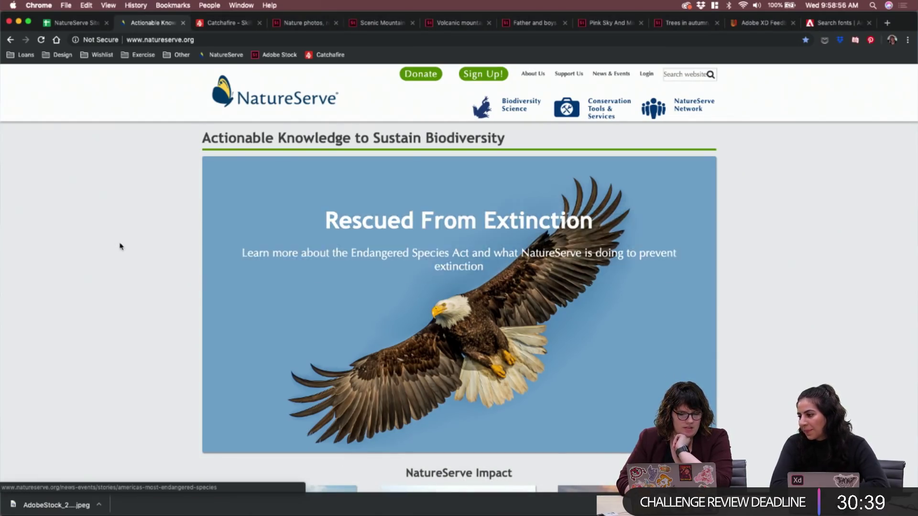
# Open the Support Us page from the NatureServe Impact cards, then return home
pyautogui.scroll(-5, 141, 249)
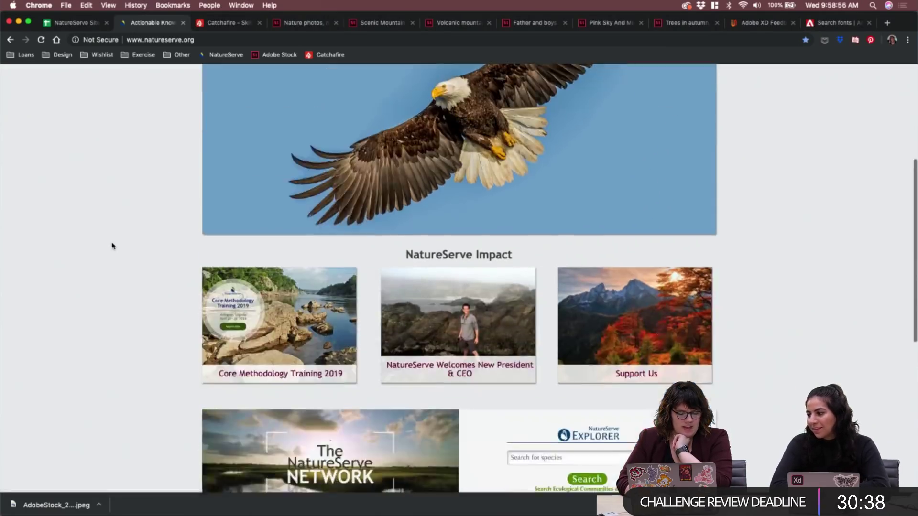
pyautogui.click(599, 359)
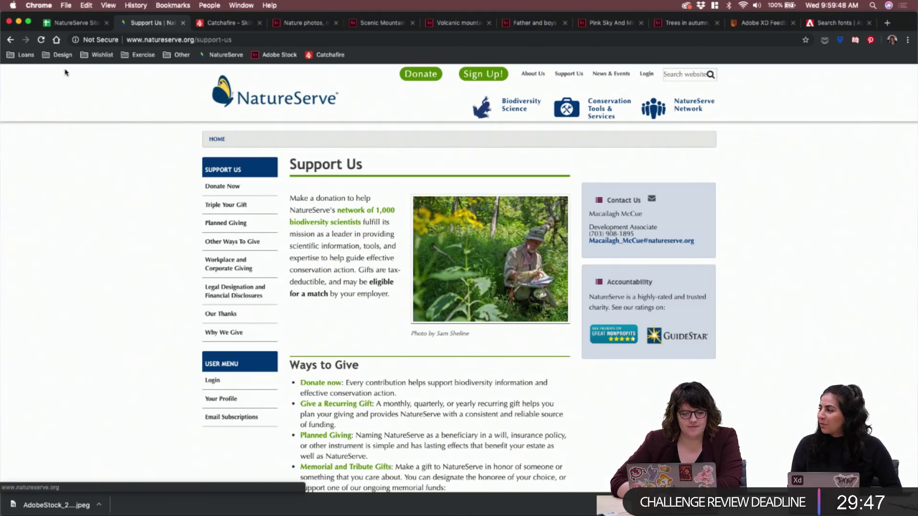
pyautogui.click(11, 41)
# Open NatureServe's About Us page and scroll down to its Who We Are section
pyautogui.scroll(5, 418, 125)
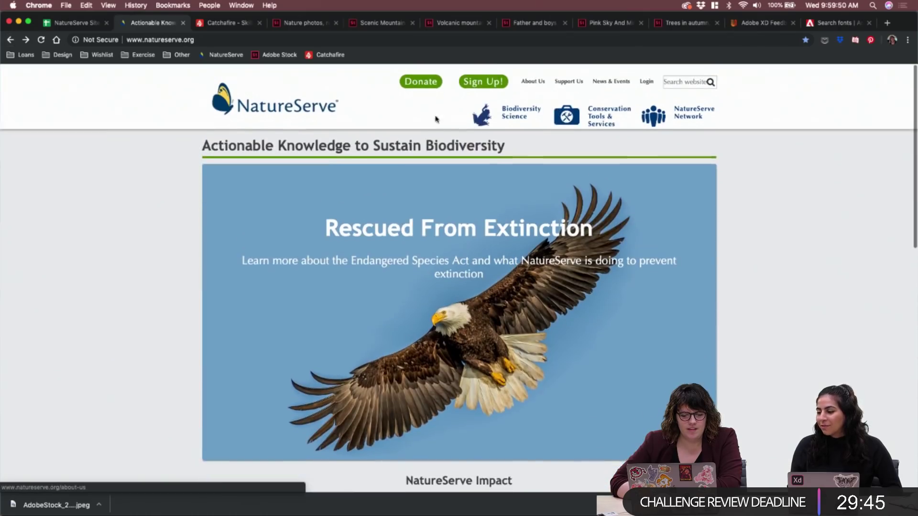
pyautogui.click(542, 75)
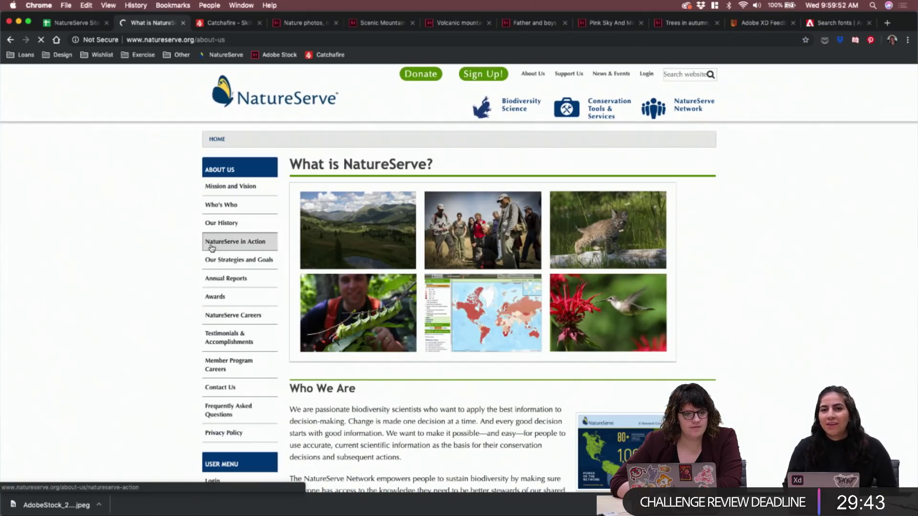
pyautogui.scroll(-3, 96, 309)
pyautogui.scroll(-2, 96, 309)
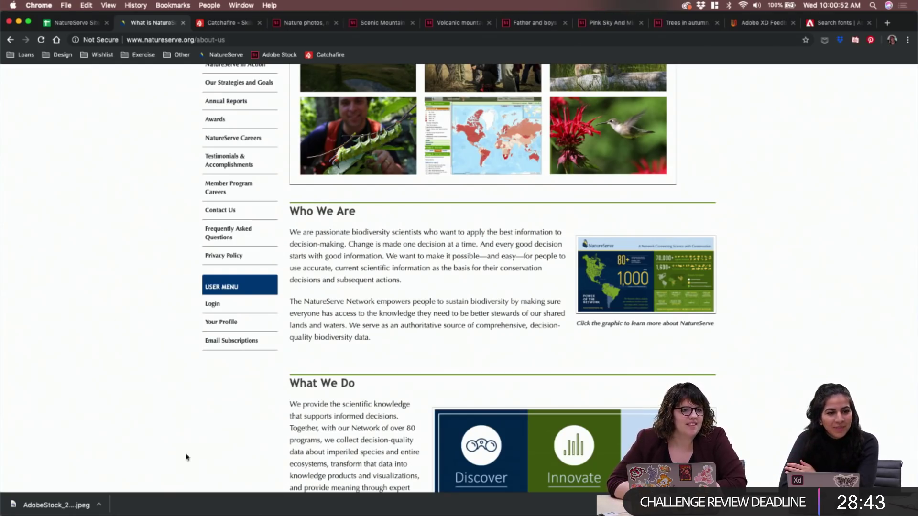
pyautogui.moveTo(258, 511)
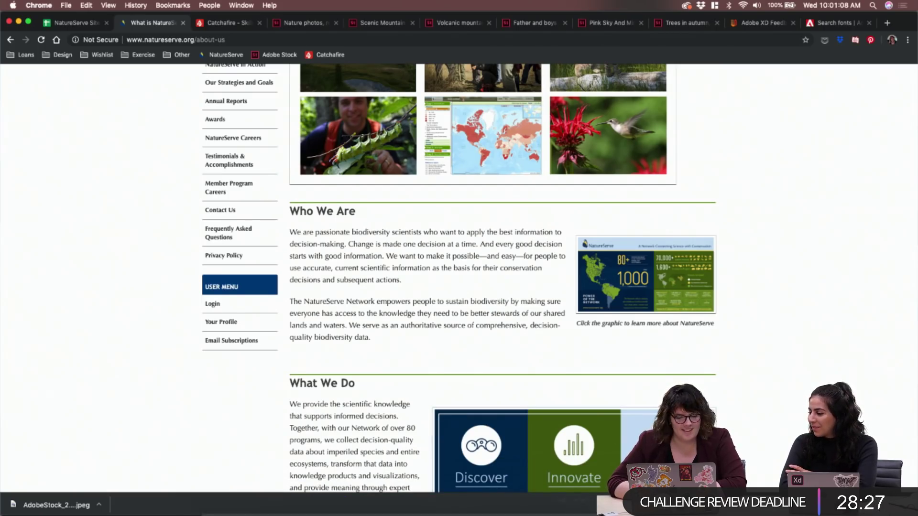
# Type 'With your help, we can save the world's ecosystems.' into the hero text box and select it
pyautogui.click(442, 502)
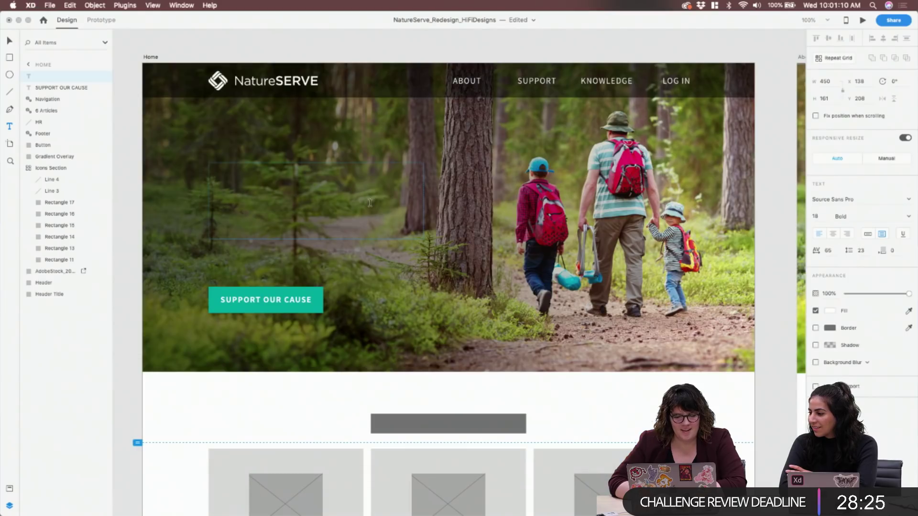
pyautogui.write('With your h')
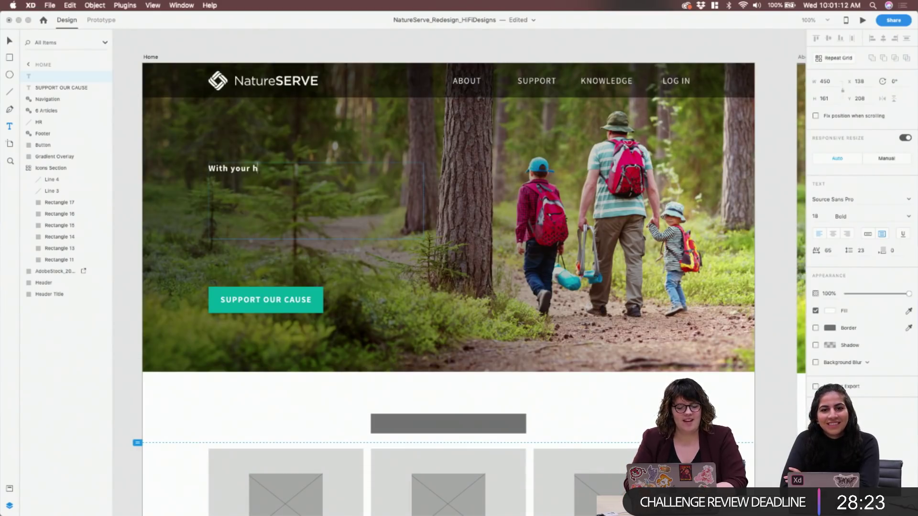
pyautogui.write('elp, we can sav')
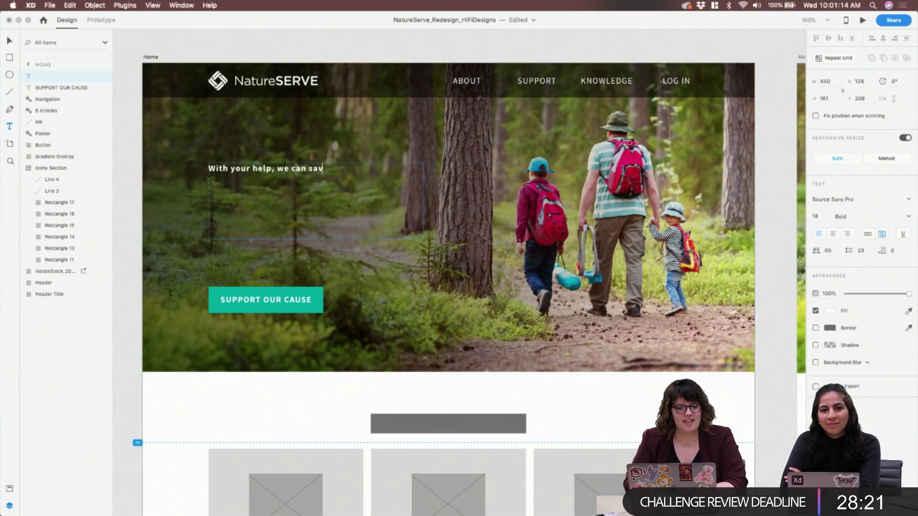
pyautogui.write("e the world's")
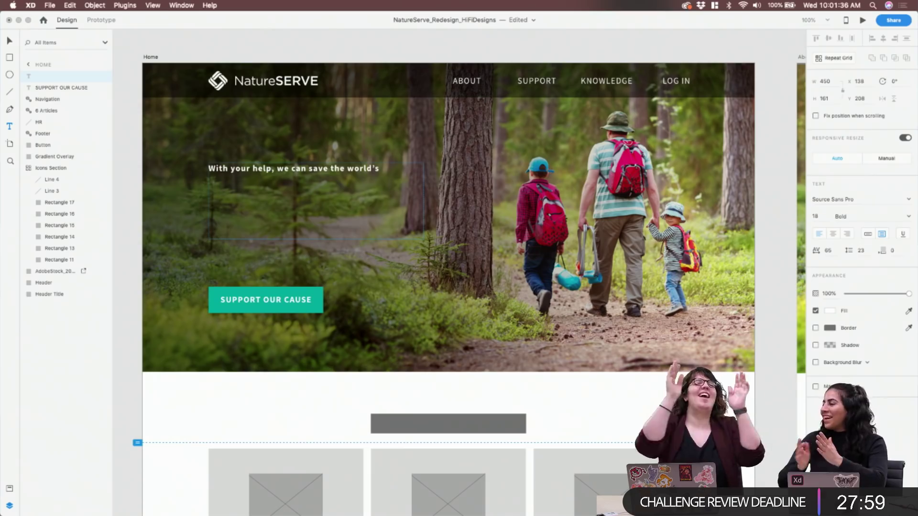
pyautogui.write('ec')
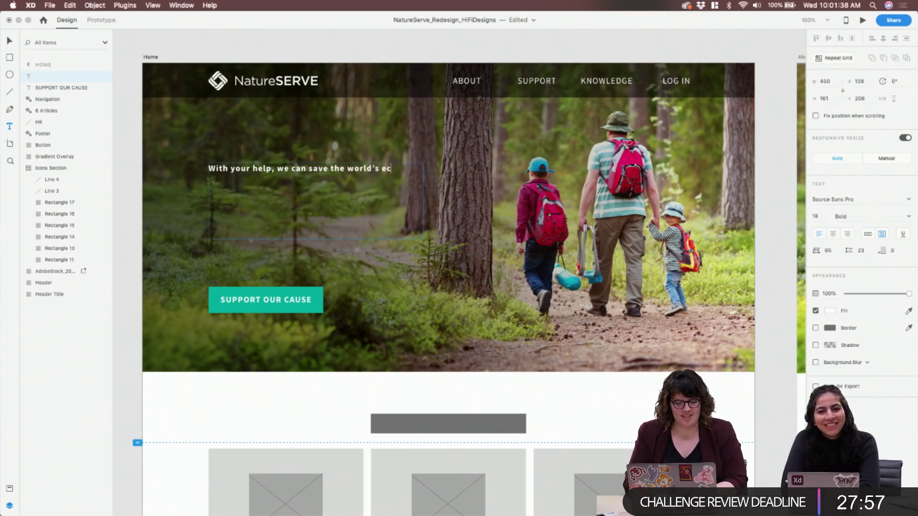
pyautogui.write('osystems.')
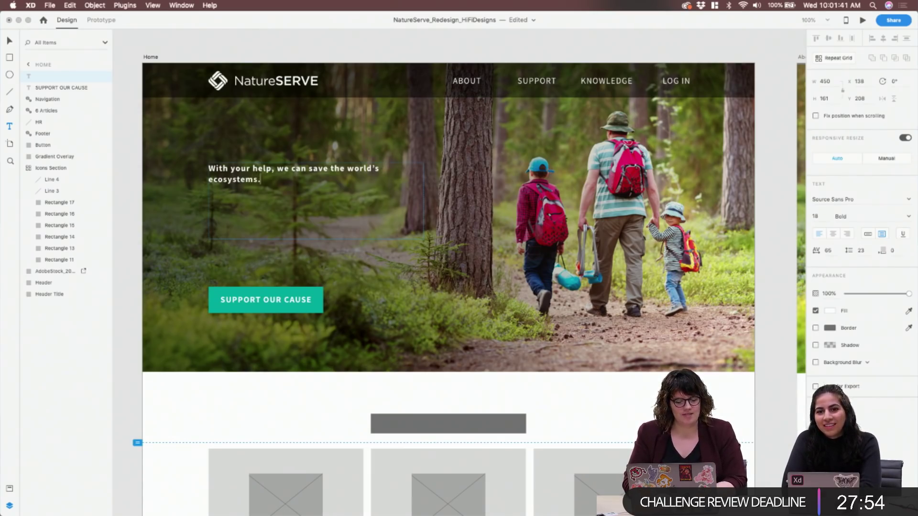
pyautogui.press('super+a')
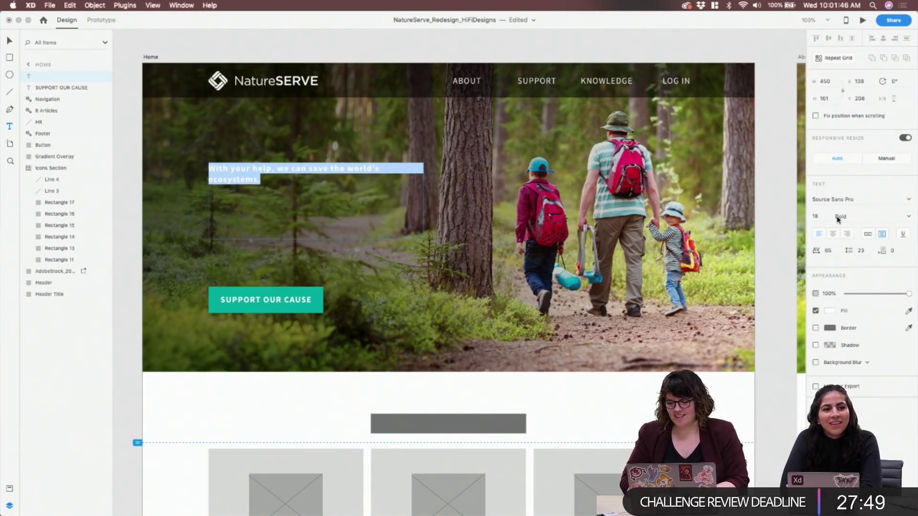
# Restyle the headline in Regular weight at a smaller size with letter spacing 10
pyautogui.click(832, 198)
pyautogui.click(821, 216)
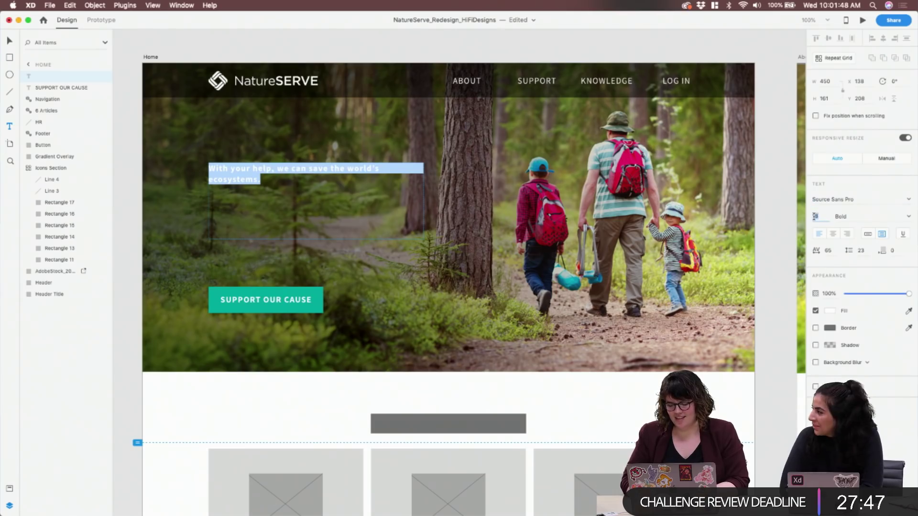
pyautogui.write('38')
pyautogui.press('Return')
pyautogui.press('Down')
pyautogui.press('Down')
pyautogui.press('Down')
pyautogui.press('Down')
pyautogui.press('Down')
pyautogui.press('Down')
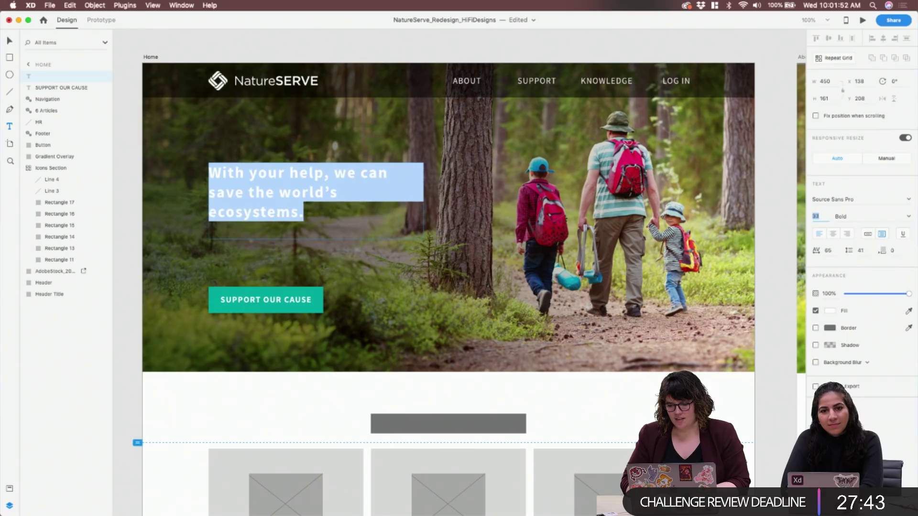
pyautogui.press('Tab')
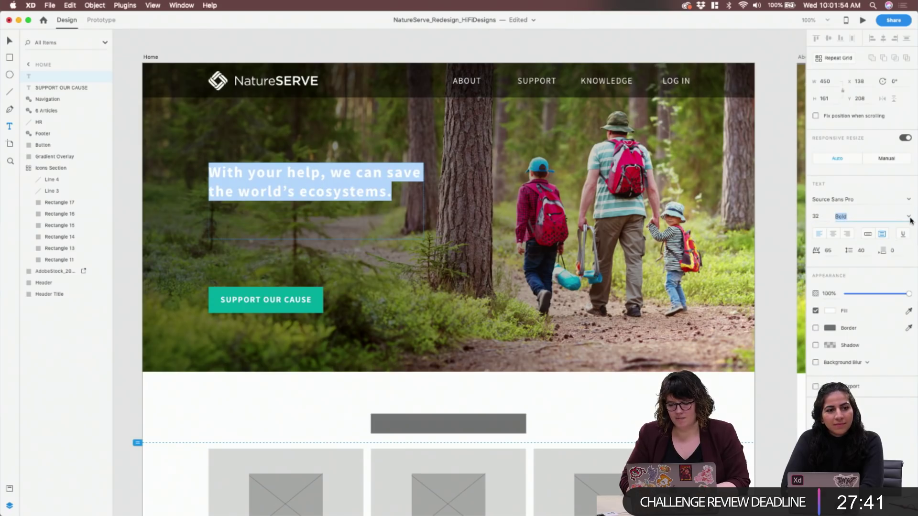
pyautogui.click(908, 220)
pyautogui.click(879, 229)
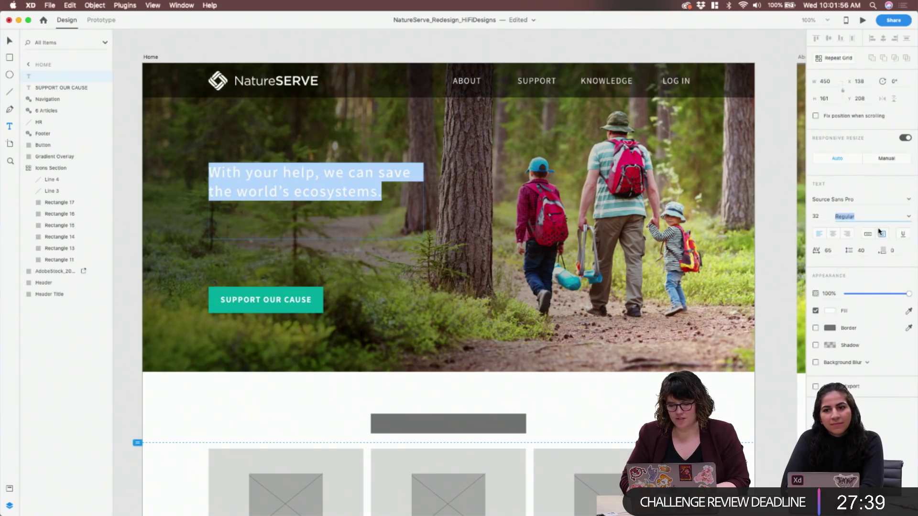
pyautogui.click(828, 250)
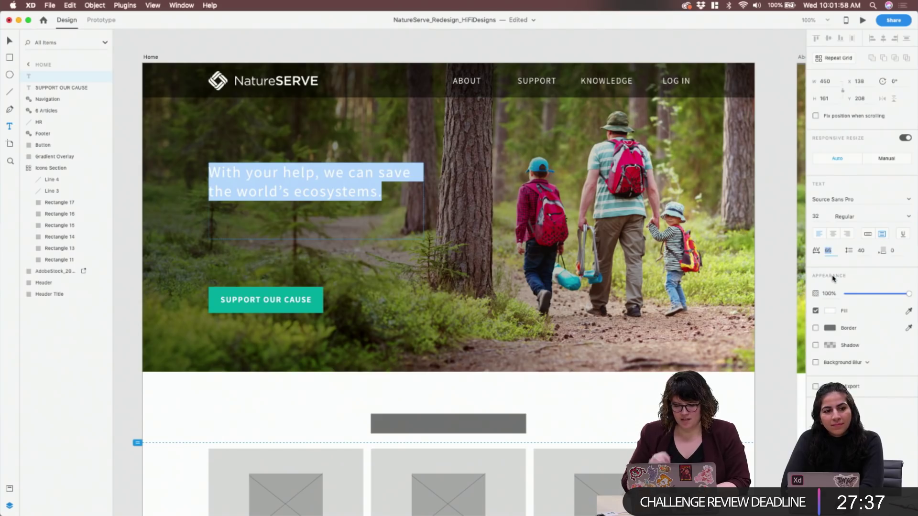
pyautogui.write('10')
pyautogui.press('Return')
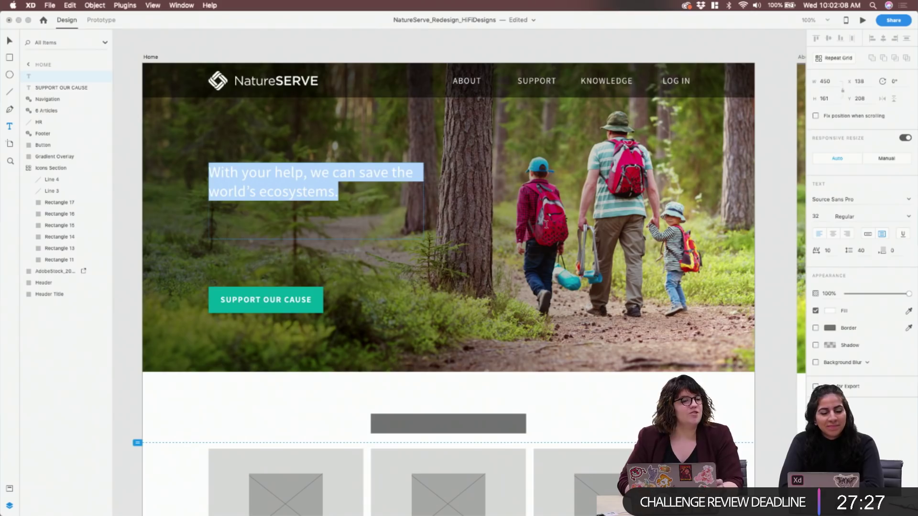
# Replace 'With your help, we can' with 'Join our journey as we' in the headline
pyautogui.click(296, 174)
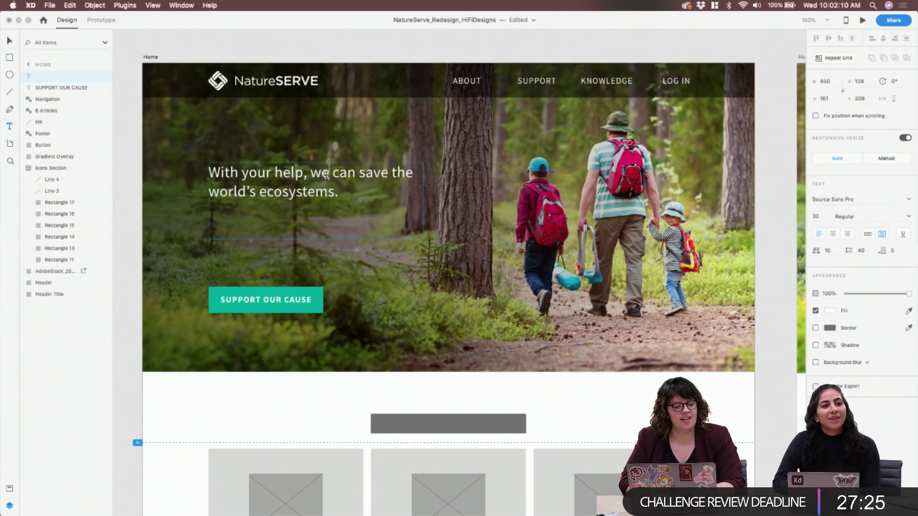
pyautogui.moveTo(358, 175); pyautogui.dragTo(233, 150)
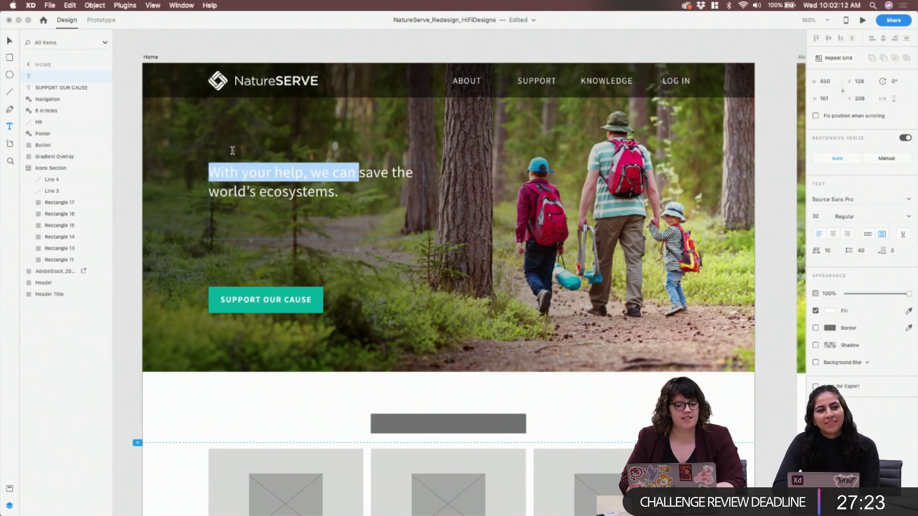
pyautogui.write('Joun')
pyautogui.press('BackSpace')
pyautogui.press('BackSpace')
pyautogui.write('in our journey as ')
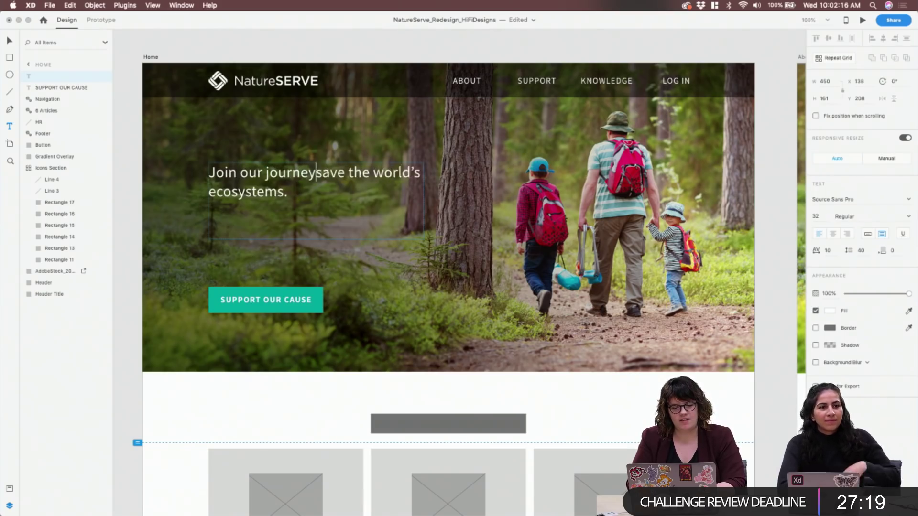
pyautogui.write('we')
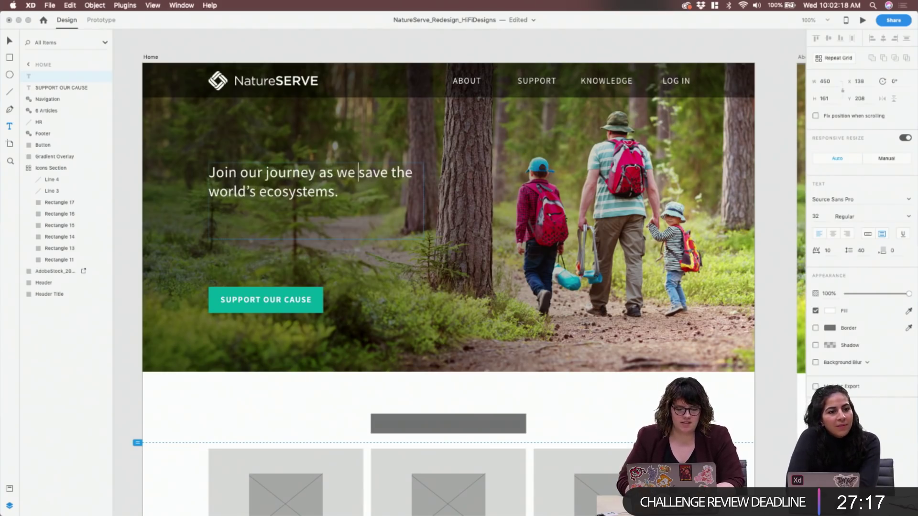
pyautogui.press('Escape')
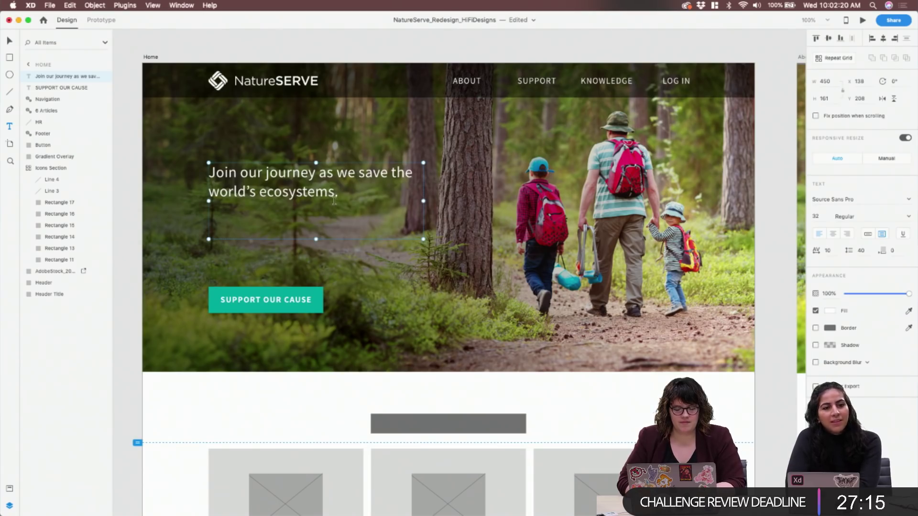
# Set the headline's font size to 50 and line spacing to 51
pyautogui.doubleClick(330, 194)
pyautogui.click(816, 216)
pyautogui.write('42')
pyautogui.press('Return')
pyautogui.press('Up')
pyautogui.press('Up')
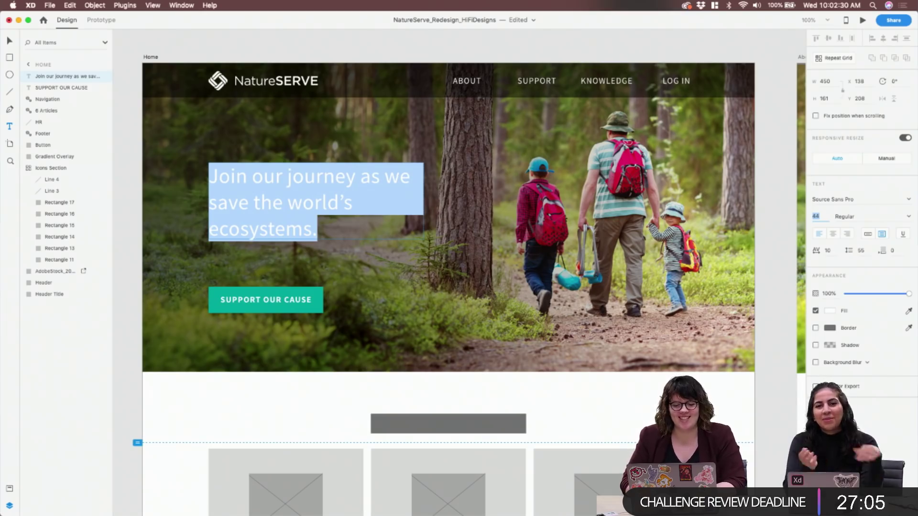
pyautogui.press('Up')
pyautogui.press('Up')
pyautogui.press('Up')
pyautogui.press('Up')
pyautogui.press('Up')
pyautogui.press('Up')
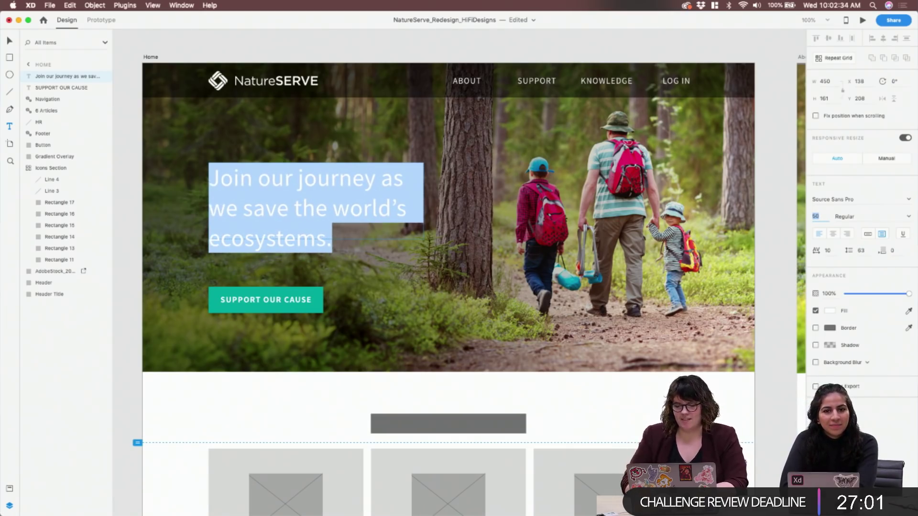
pyautogui.press('Tab')
pyautogui.click(862, 251)
pyautogui.hotkey('shift', 'Up')
pyautogui.hotkey('shift', 'Down')
pyautogui.hotkey('shift', 'Down')
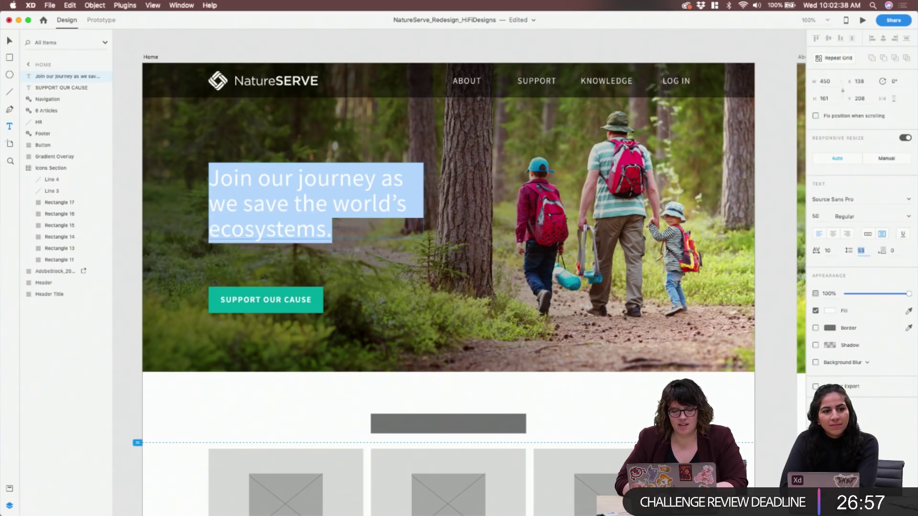
pyautogui.press('Up')
pyautogui.press('Up')
pyautogui.press('Up')
pyautogui.press('Up')
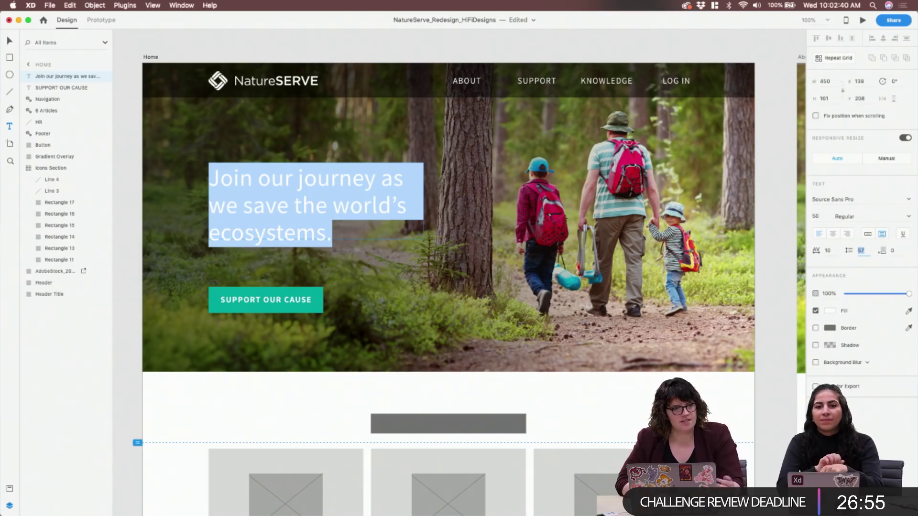
pyautogui.press('Down')
pyautogui.press('Down')
pyautogui.press('Down')
pyautogui.press('Down')
pyautogui.press('Down')
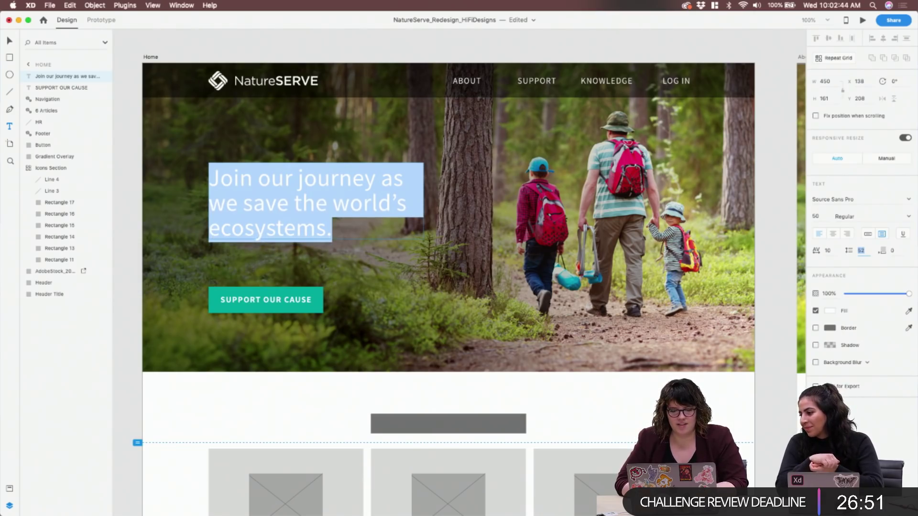
pyautogui.press('Down')
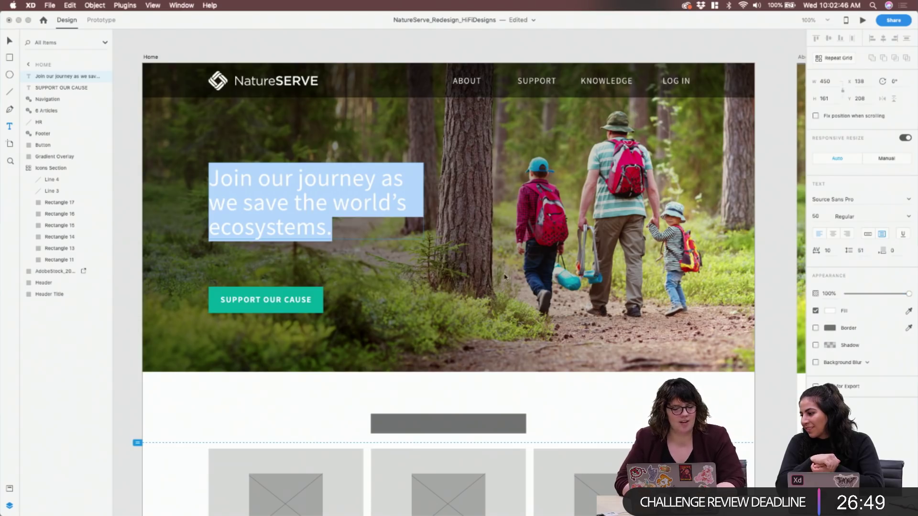
pyautogui.press('Escape')
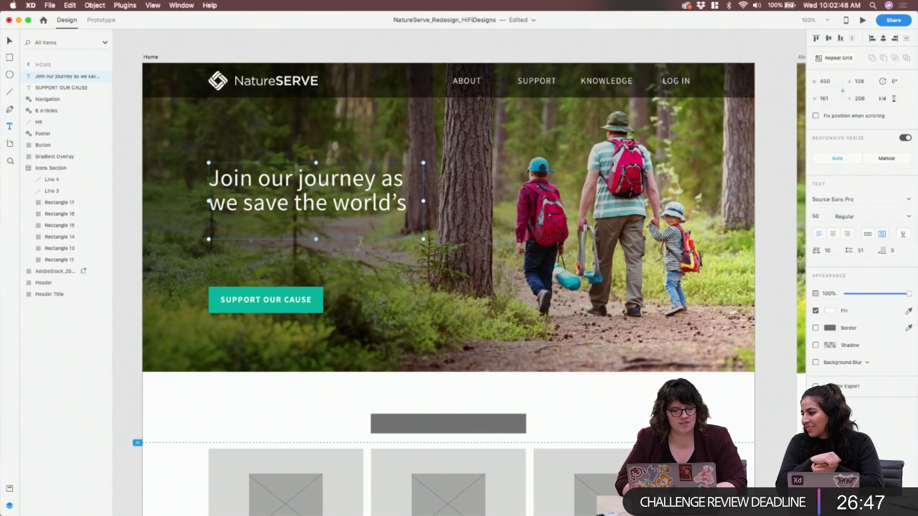
# Make the headline box taller so 'ecosystems.' shows, and move it down 10 px
pyautogui.moveTo(317, 240); pyautogui.dragTo(316, 246)
pyautogui.doubleClick(337, 184)
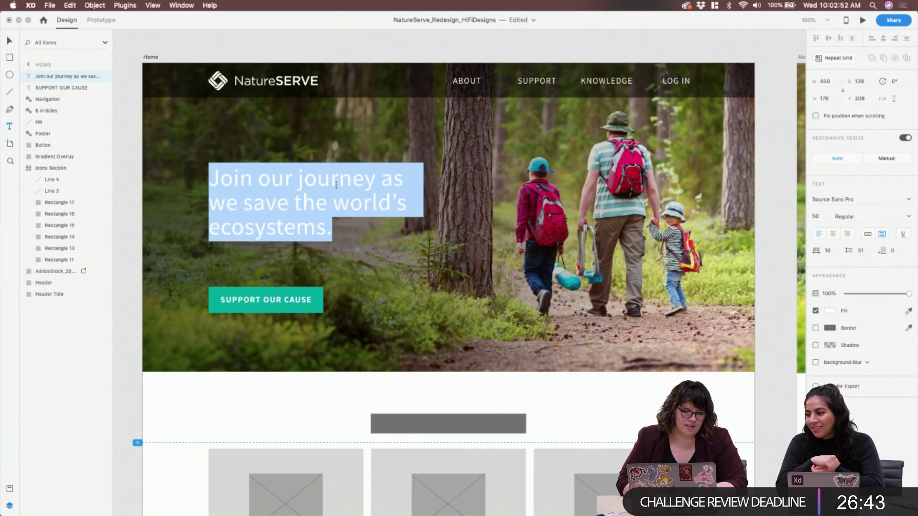
pyautogui.press('Escape')
pyautogui.press('Down')
pyautogui.press('Down')
pyautogui.press('Down')
pyautogui.press('Down')
pyautogui.press('Down')
pyautogui.press('Down')
pyautogui.press('Down')
pyautogui.press('Down')
pyautogui.press('Down')
pyautogui.press('Down')
pyautogui.click(303, 294)
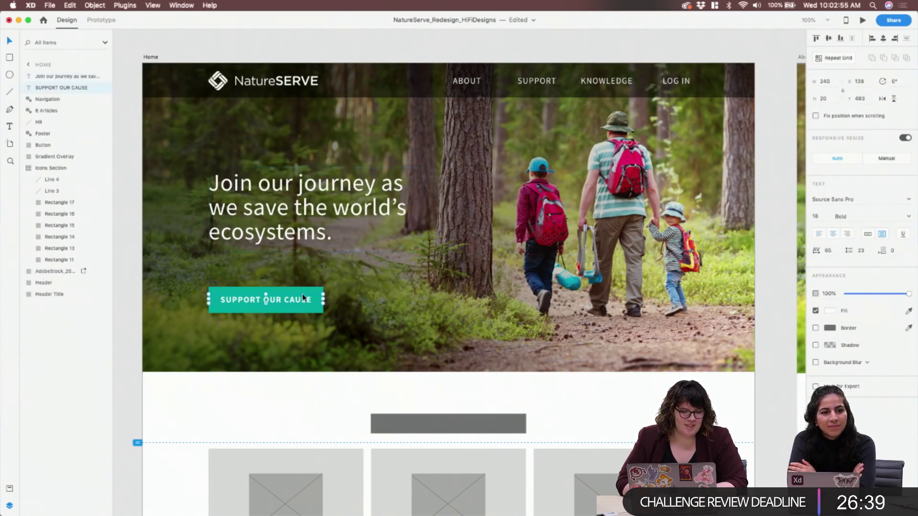
# Save the teal 'SUPPORT OUR CAUSE' button as a symbol named 'Button'
pyautogui.click(225, 289)
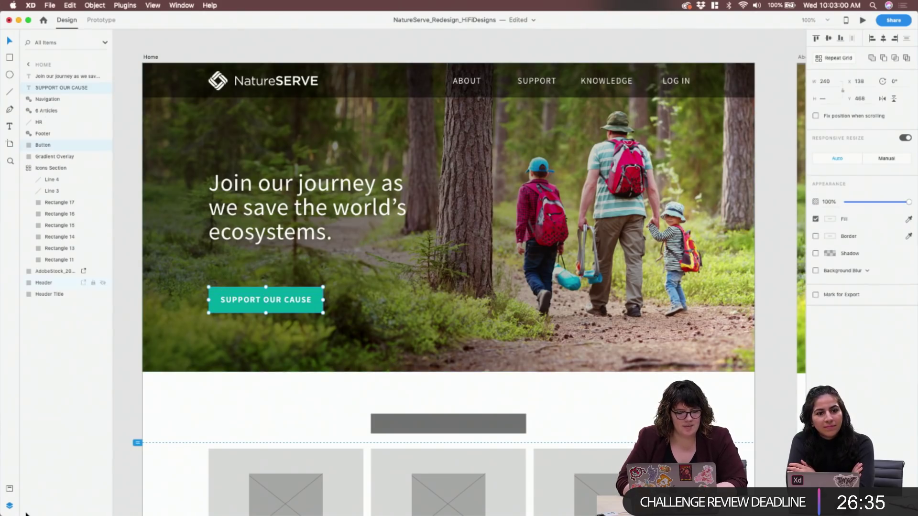
pyautogui.click(9, 489)
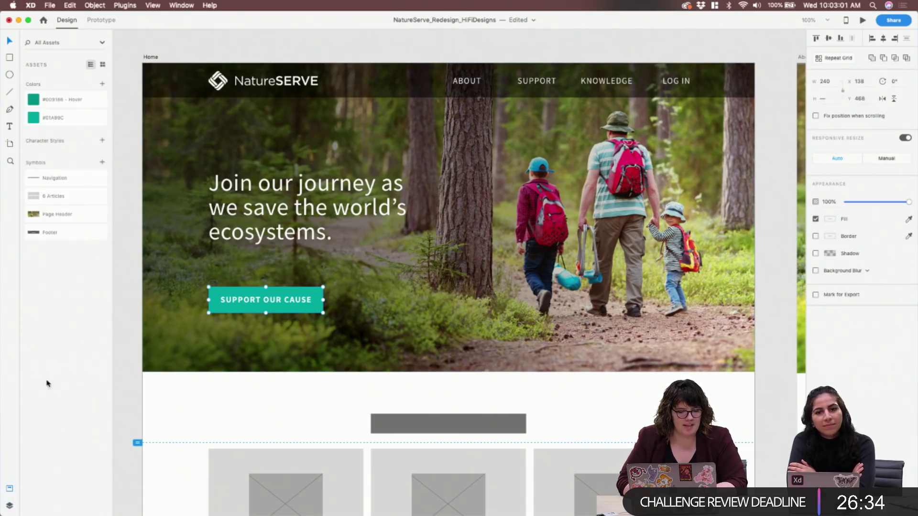
pyautogui.click(102, 162)
pyautogui.doubleClick(67, 182)
pyautogui.write('Button')
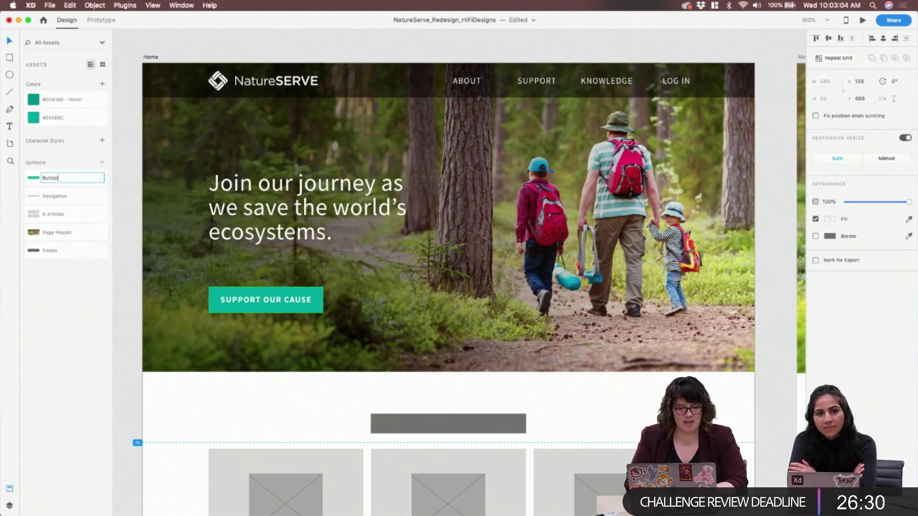
pyautogui.press('Return')
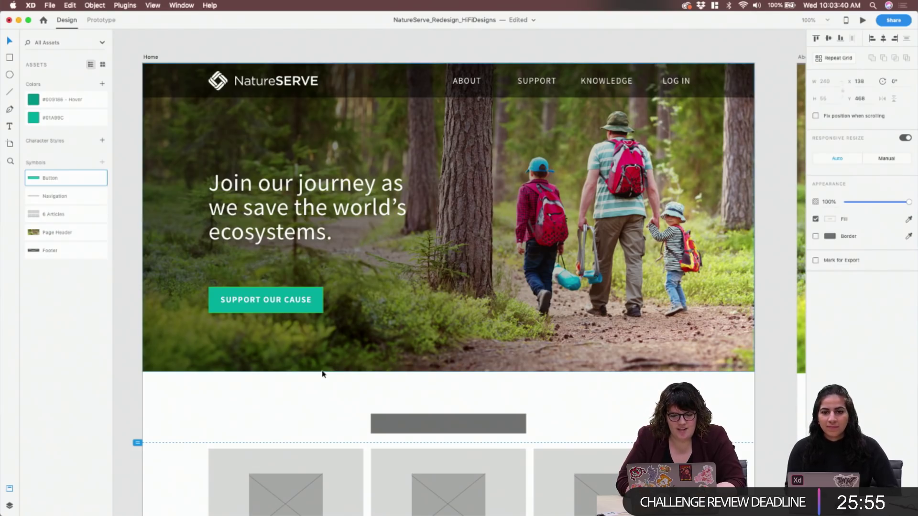
# Widen the headline box slightly and test a line break after 'journey', then revert it
pyautogui.click(312, 231)
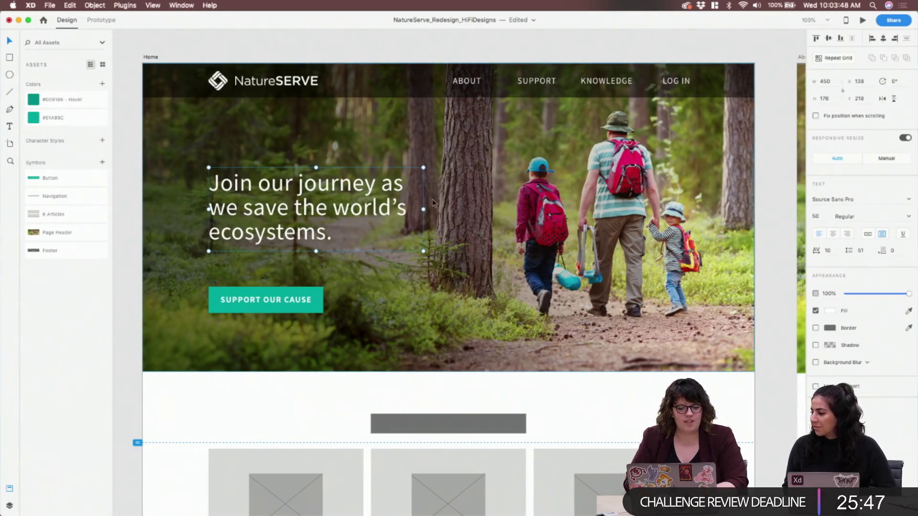
pyautogui.moveTo(424, 209)
pyautogui.mouseDown()
pyautogui.moveTo(447, 209)
pyautogui.moveTo(415, 206)
pyautogui.moveTo(434, 210)
pyautogui.mouseUp()
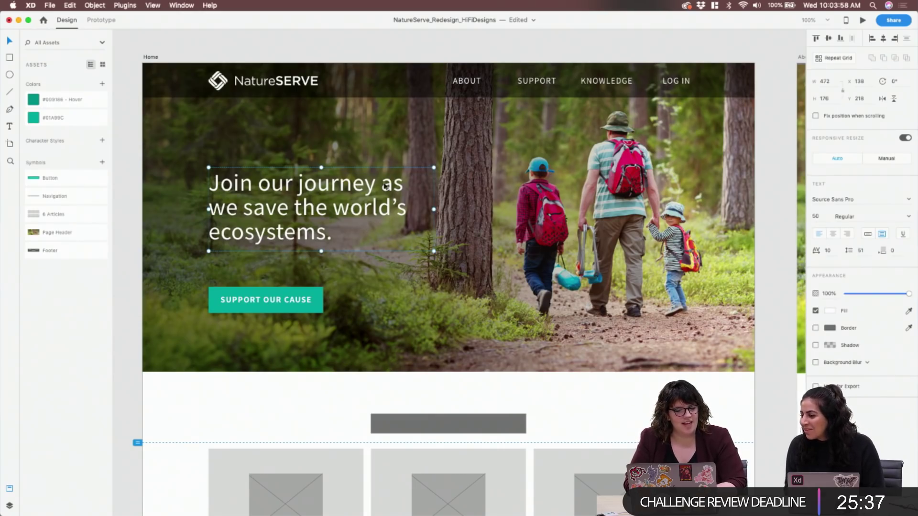
pyautogui.doubleClick(386, 185)
pyautogui.click(386, 185)
pyautogui.press('BackSpace')
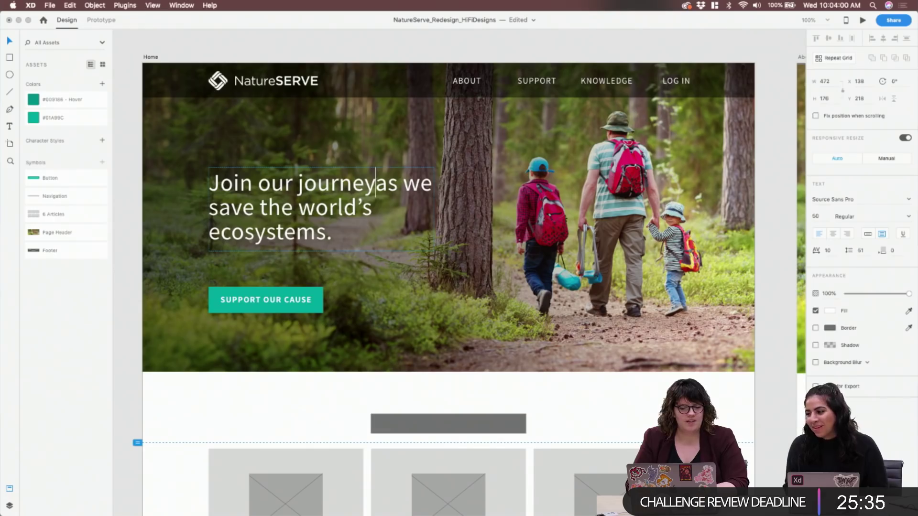
pyautogui.press('Return')
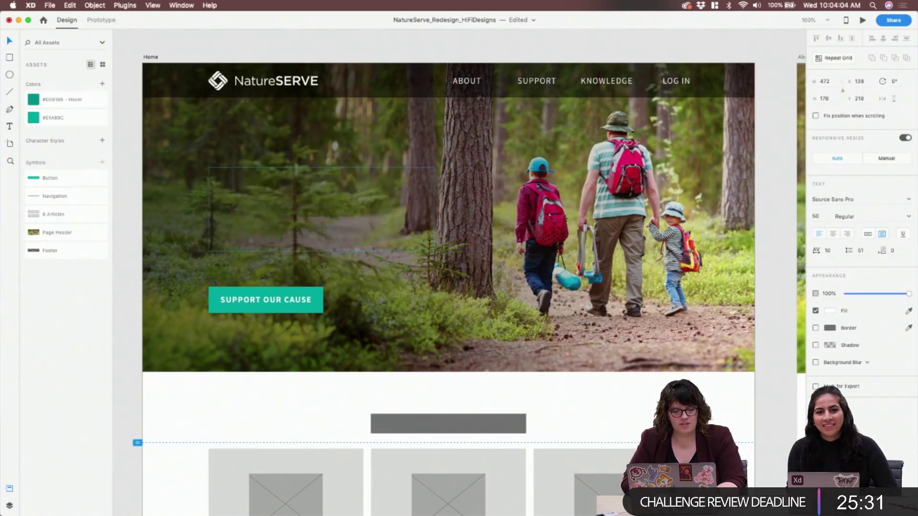
pyautogui.press('Escape')
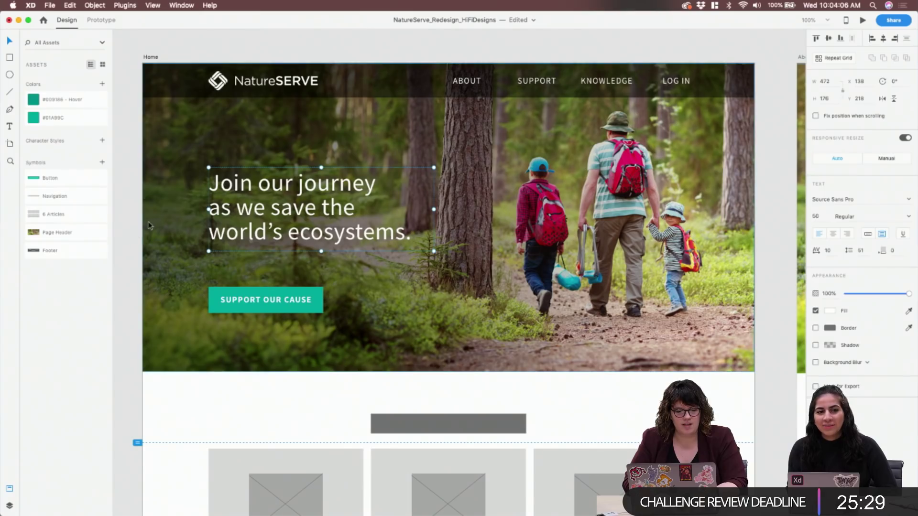
pyautogui.press('super+z')
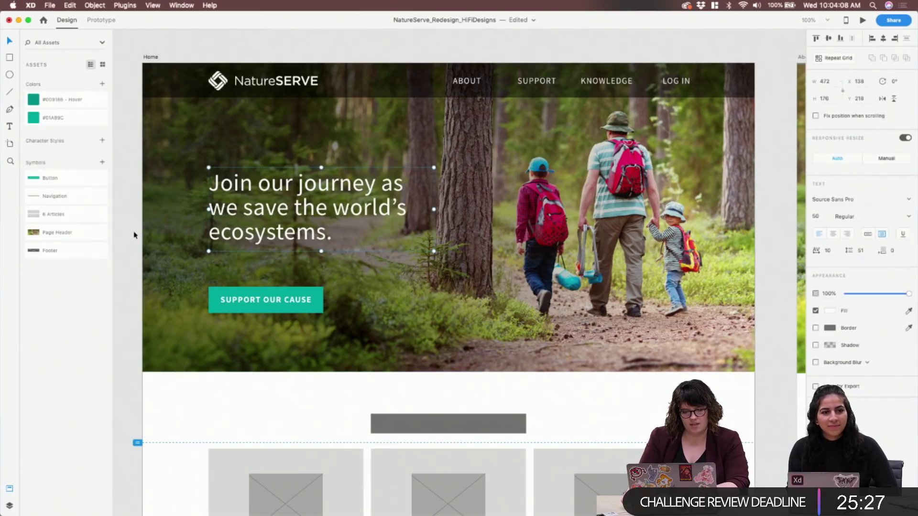
pyautogui.press('super+shift+z')
pyautogui.press('super+z')
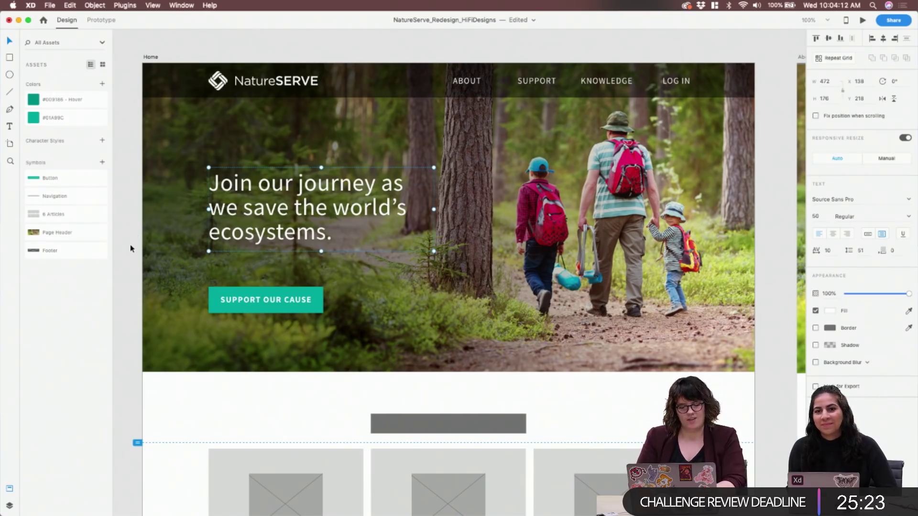
pyautogui.press('super+shift+z')
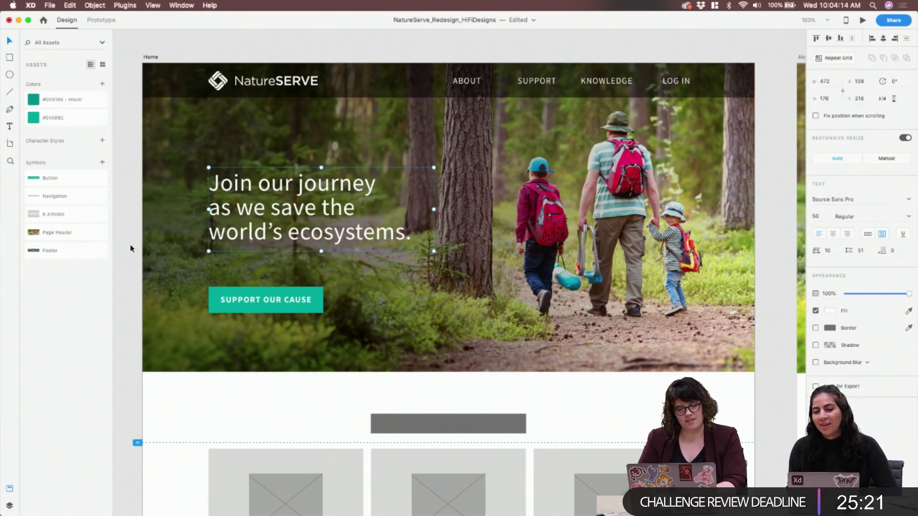
pyautogui.press('super+z')
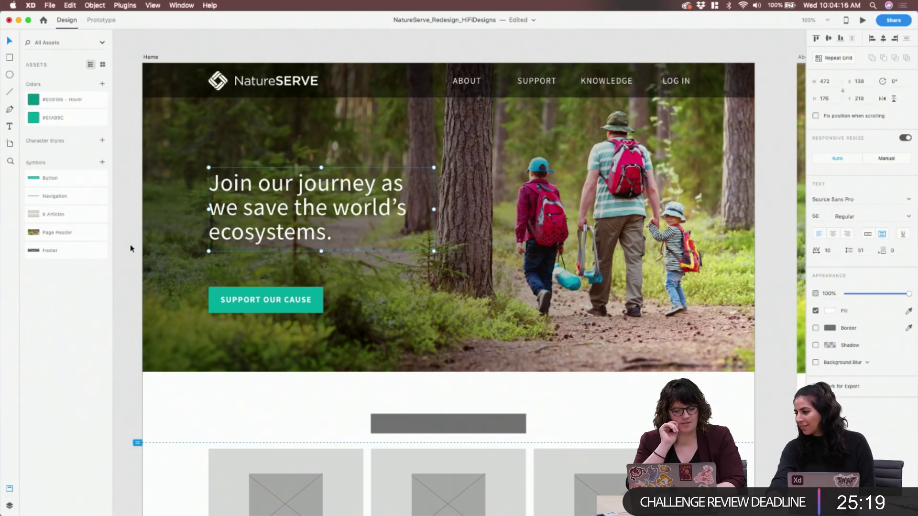
pyautogui.press('super+shift+z')
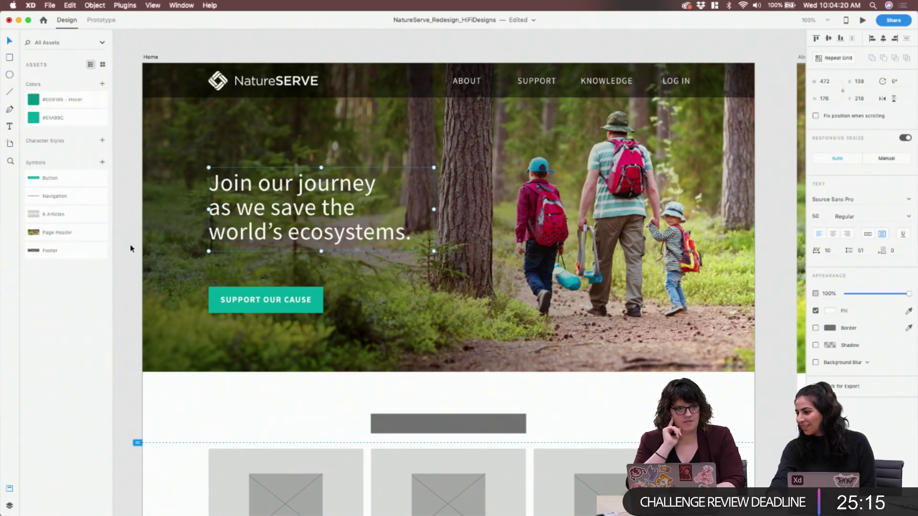
pyautogui.press('super+z')
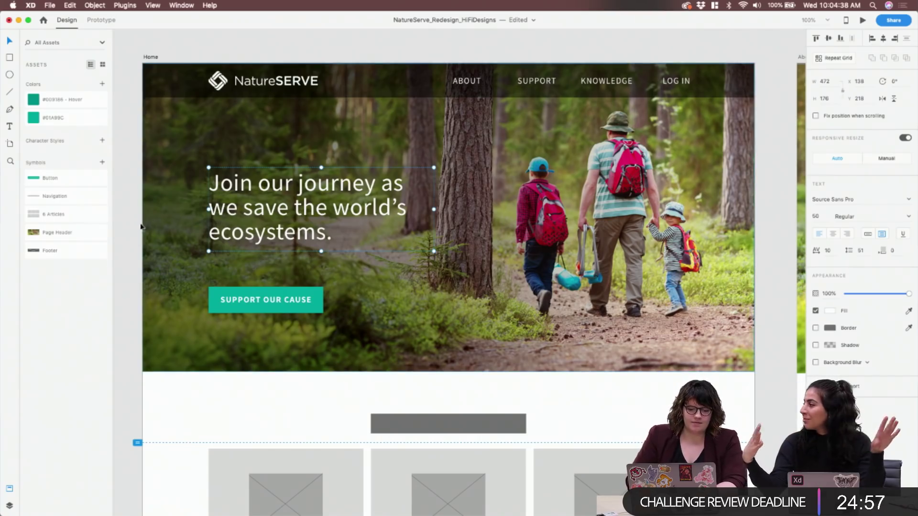
pyautogui.press('Escape')
# Try rewrapping the headline at 'we' in a wider box, then restore the box to 450 wide
pyautogui.click(395, 204)
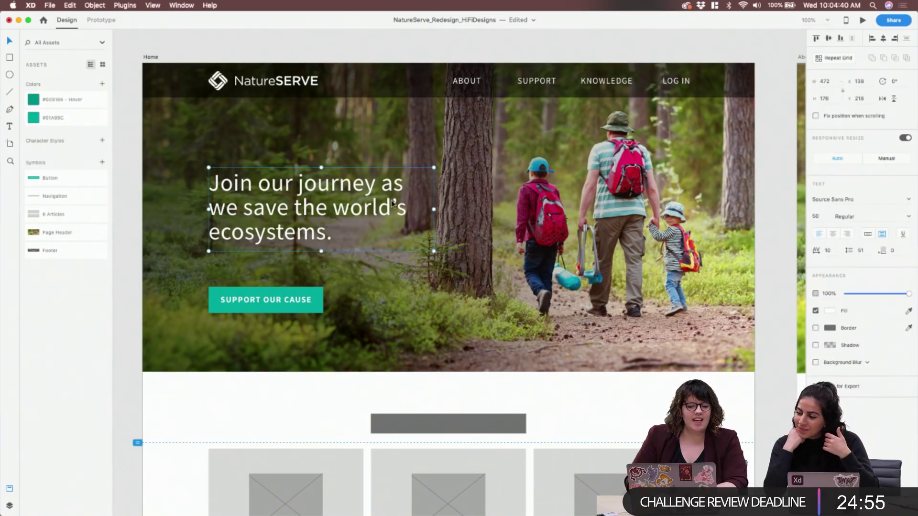
pyautogui.moveTo(424, 209); pyautogui.dragTo(457, 213)
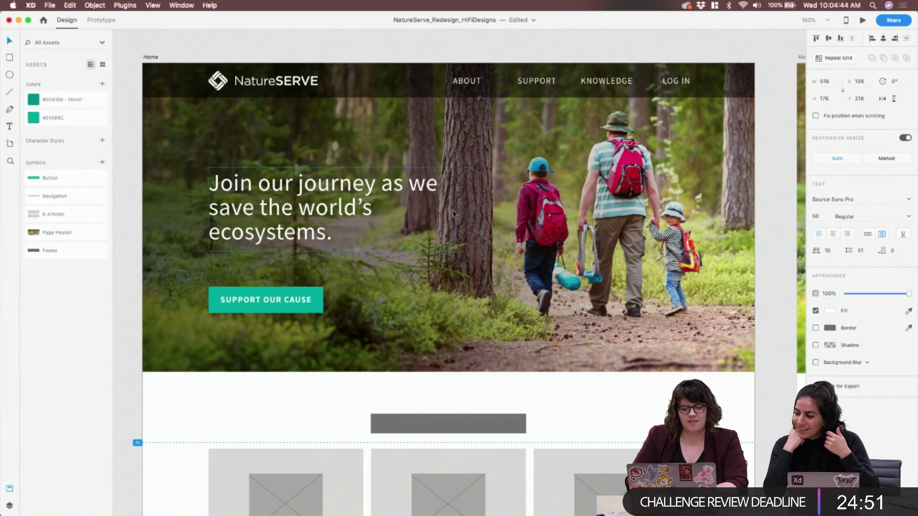
pyautogui.doubleClick(409, 183)
pyautogui.click(409, 183)
pyautogui.press('BackSpace')
pyautogui.press('Return')
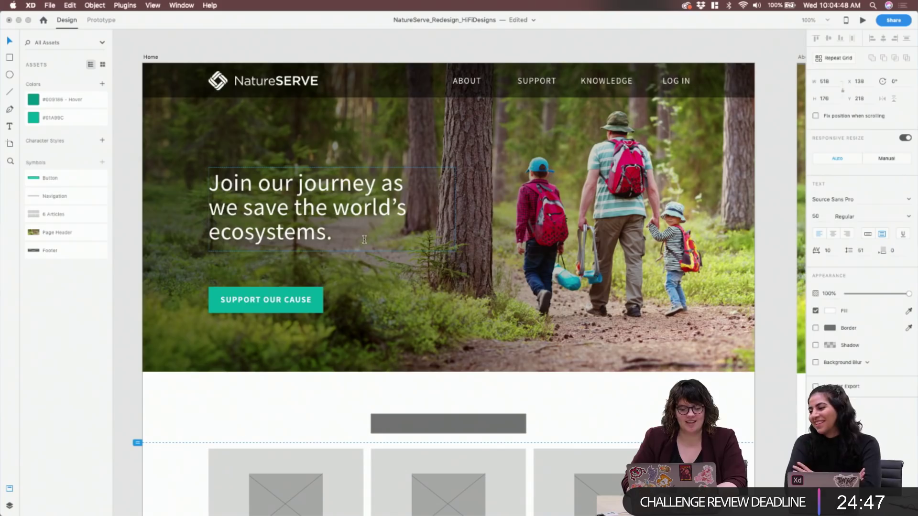
pyautogui.press('BackSpace')
pyautogui.press('Escape')
pyautogui.moveTo(457, 209); pyautogui.dragTo(424, 210)
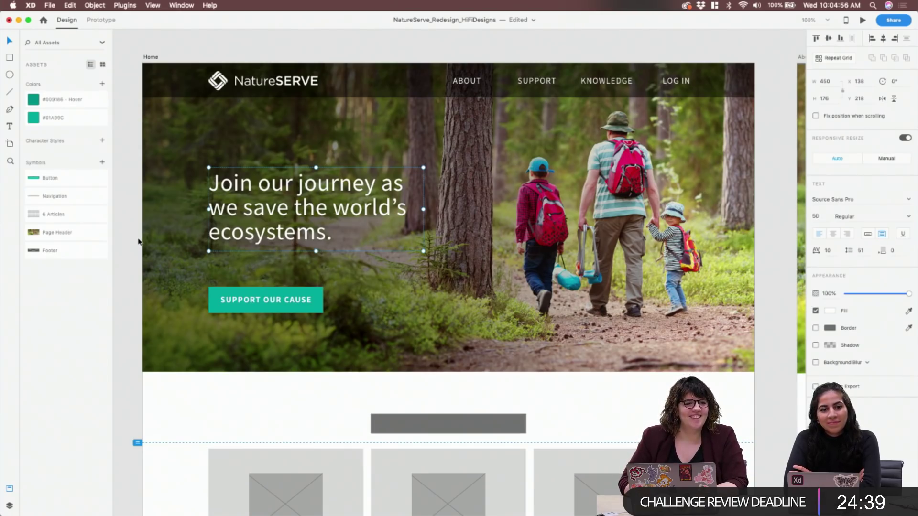
# Drag the SUPPORT OUR CAUSE button upward, closer beneath the headline
pyautogui.click(266, 312)
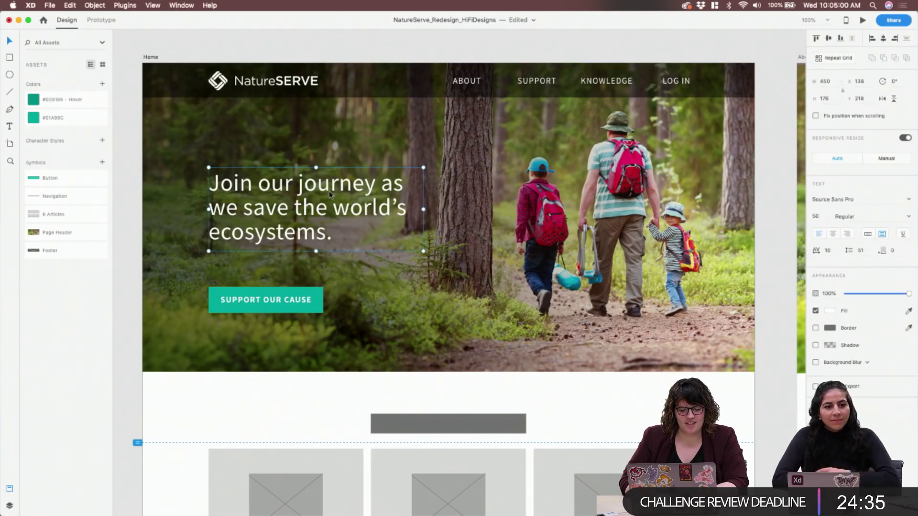
pyautogui.doubleClick(304, 294)
pyautogui.moveTo(304, 293); pyautogui.dragTo(302, 271)
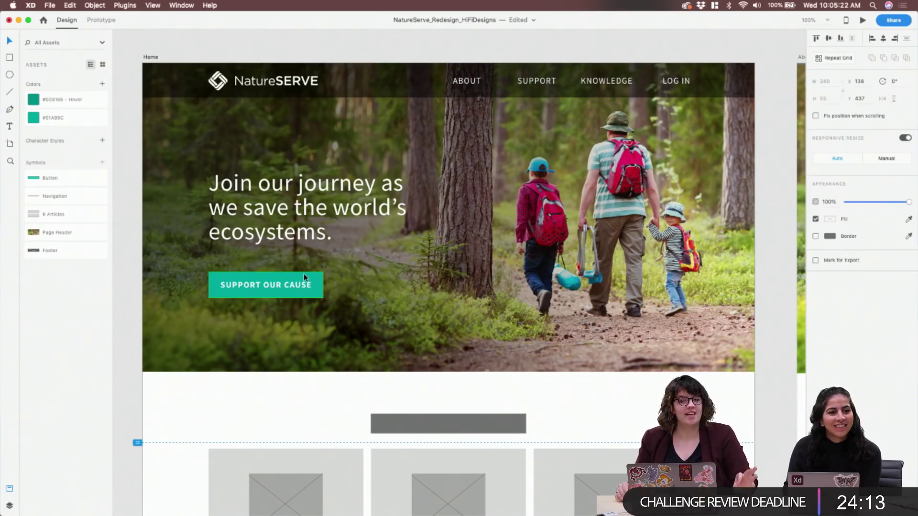
# Drag the button directly under the headline, then add +32 twice in the Y field to reach 434
pyautogui.moveTo(299, 277); pyautogui.dragTo(299, 246)
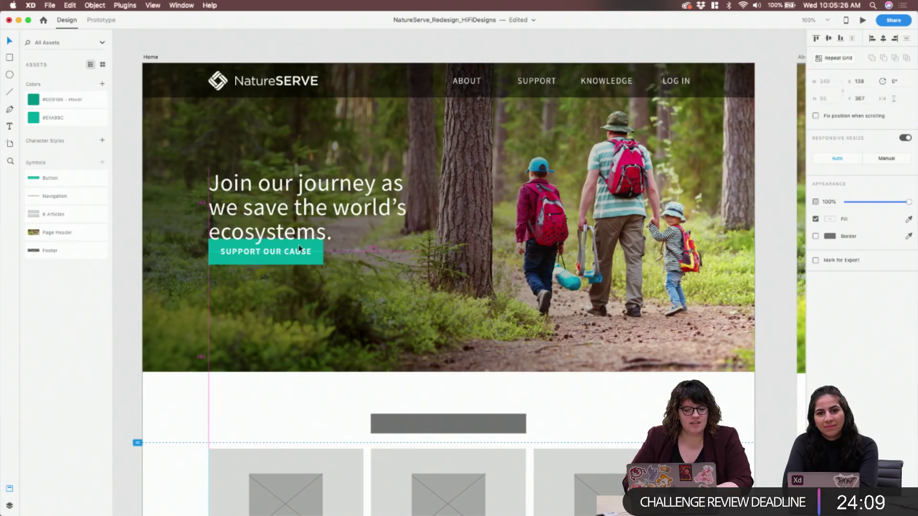
pyautogui.press('Down')
pyautogui.press('Down')
pyautogui.press('Down')
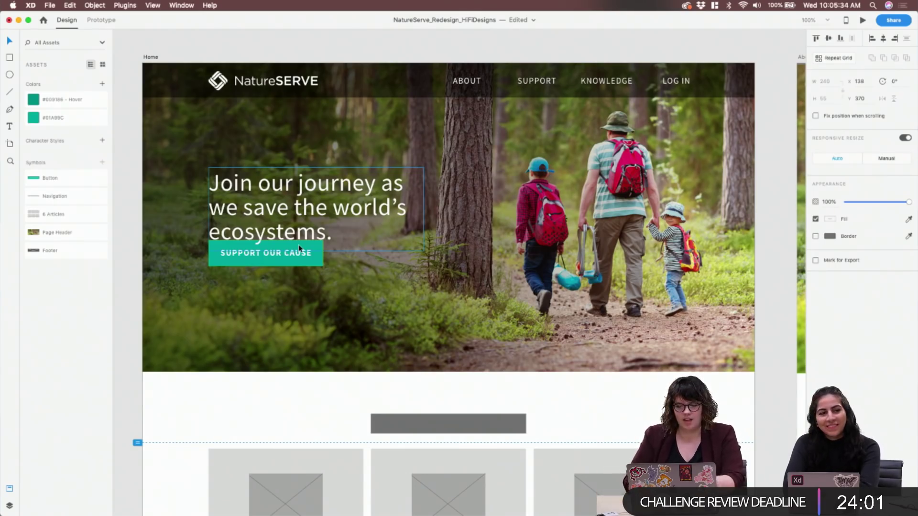
pyautogui.click(867, 82)
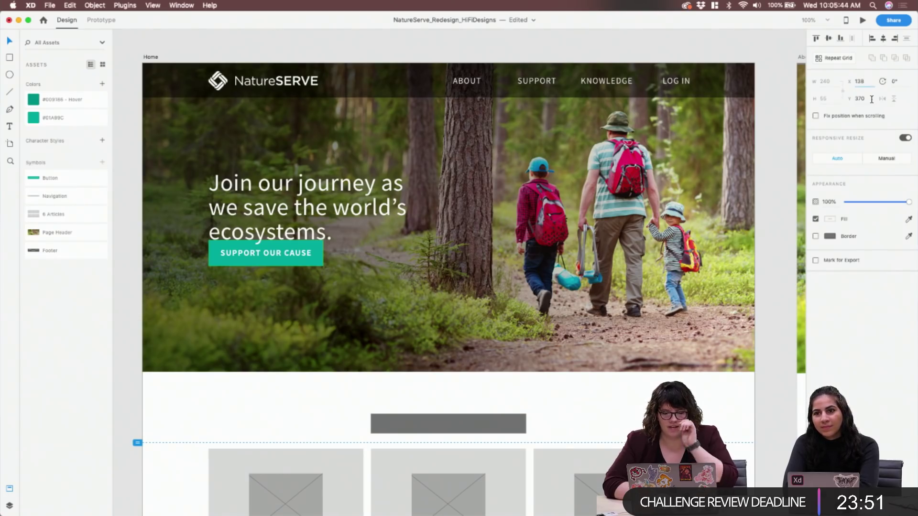
pyautogui.click(870, 98)
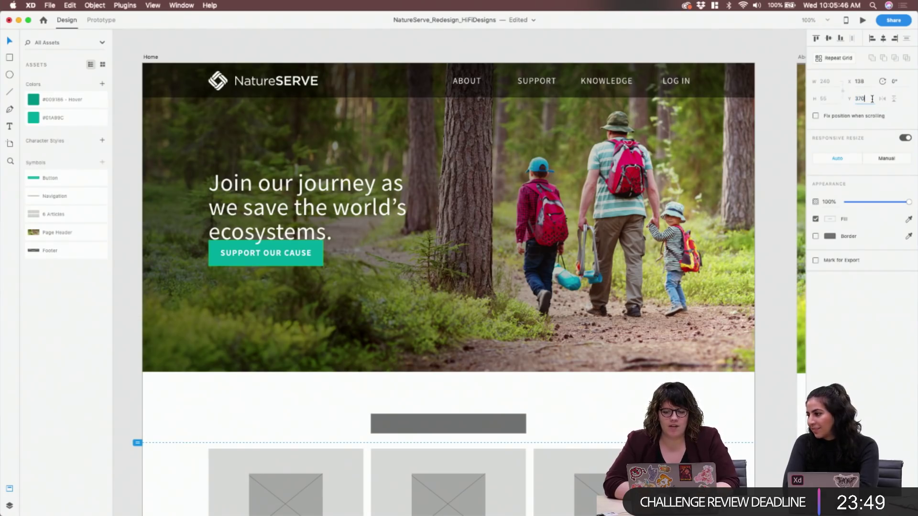
pyautogui.write('+32')
pyautogui.press('Return')
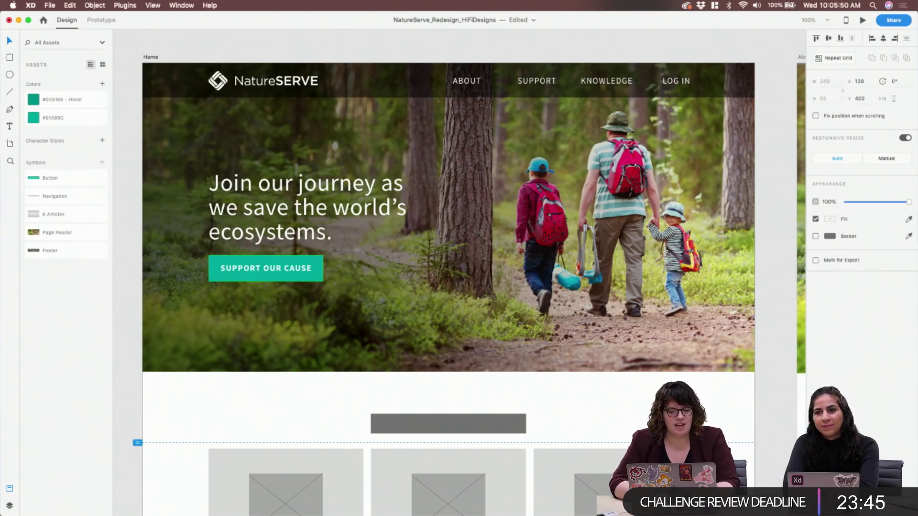
pyautogui.click(867, 98)
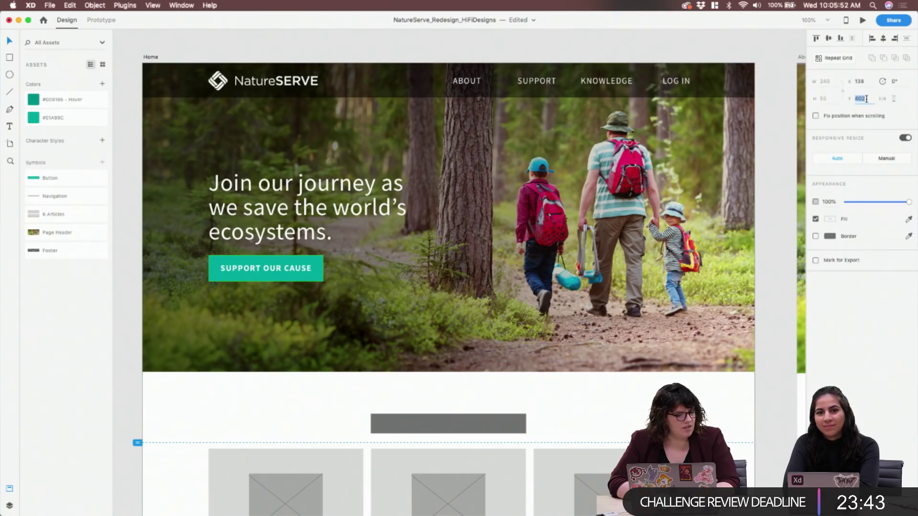
pyautogui.press('Right')
pyautogui.write('+32')
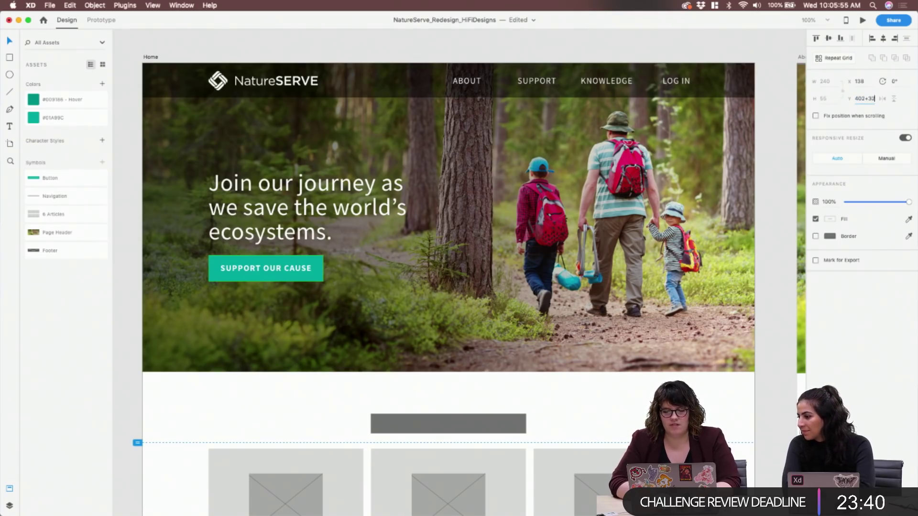
pyautogui.press('Return')
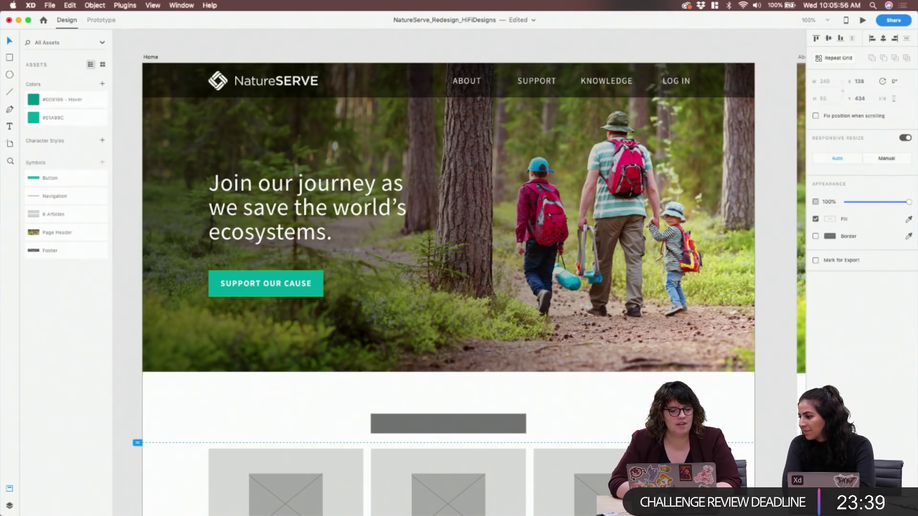
pyautogui.click(129, 211)
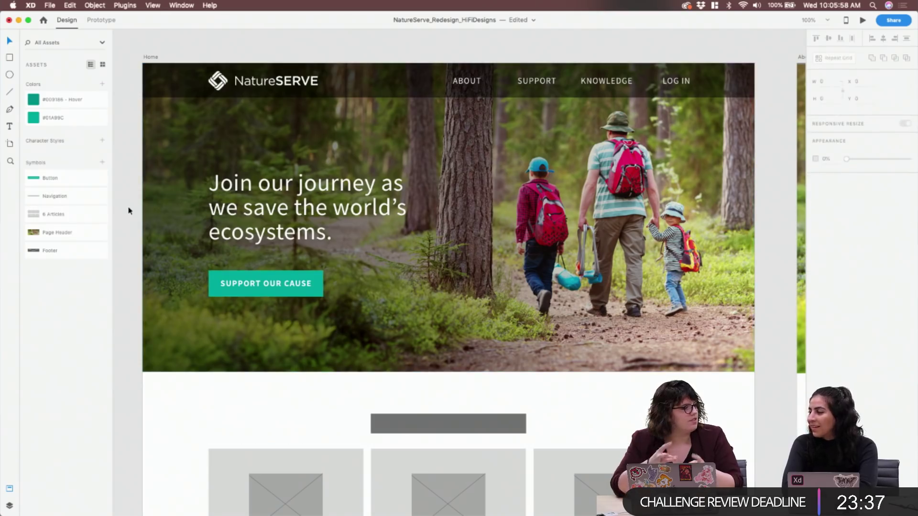
# Move the headline and button together slightly upward
pyautogui.click(266, 215)
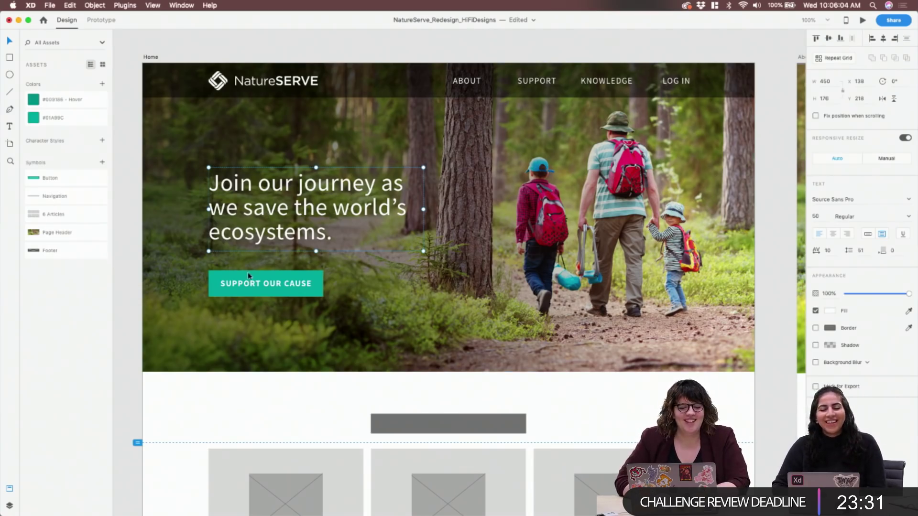
pyautogui.keyDown('shift'); pyautogui.click(283, 293); pyautogui.keyUp('shift')
pyautogui.moveTo(282, 293); pyautogui.dragTo(282, 290)
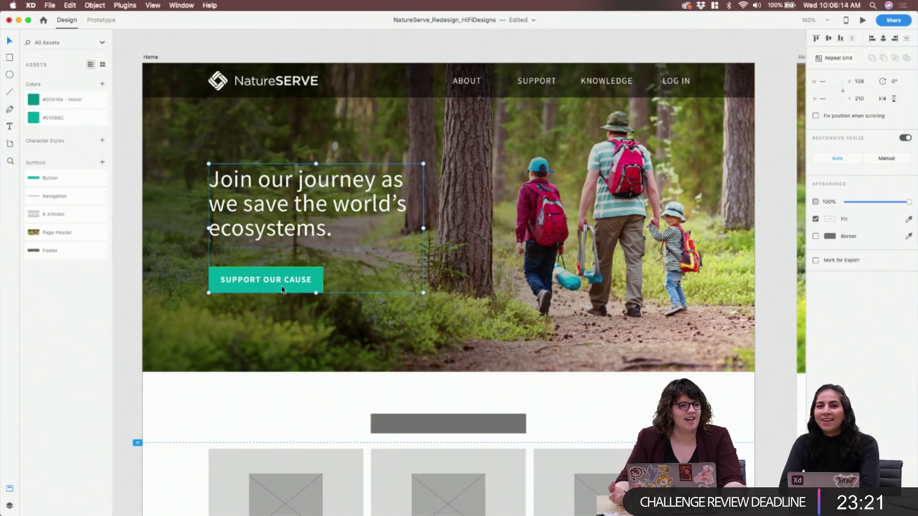
pyautogui.click(133, 254)
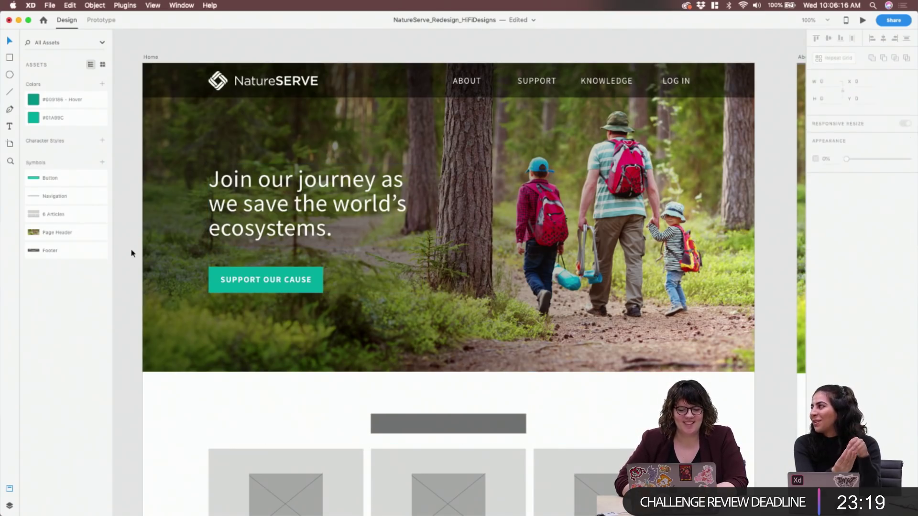
# Show the Home artboard's layers and hide the Gradient Overlay to expose the forest photo
pyautogui.click(593, 188)
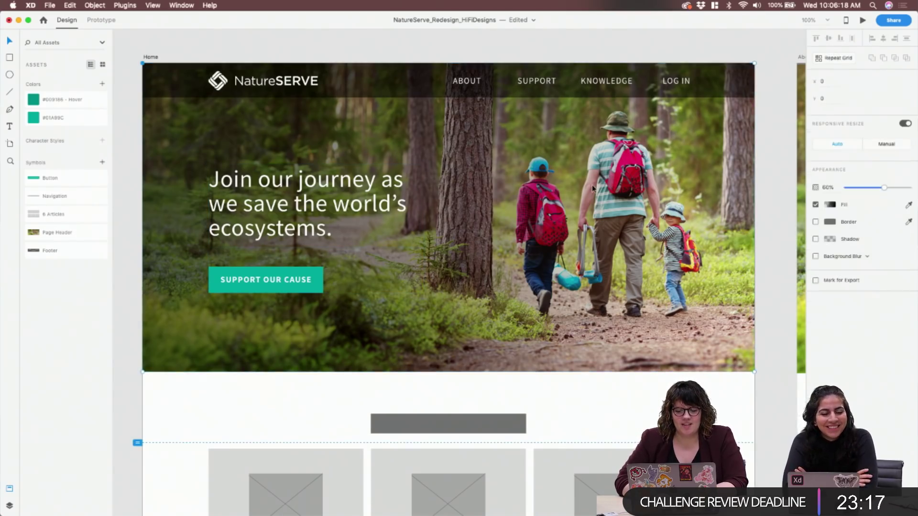
pyautogui.doubleClick(612, 239)
pyautogui.press('Escape')
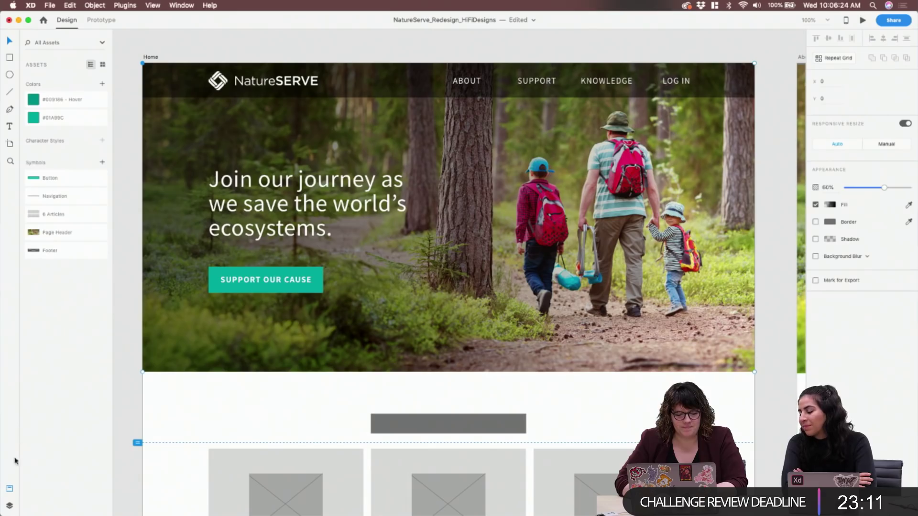
pyautogui.click(9, 488)
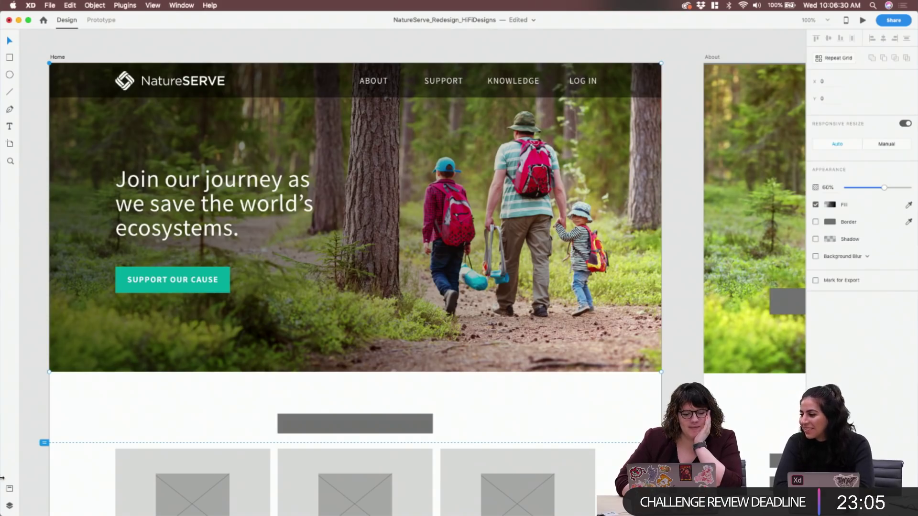
pyautogui.click(9, 506)
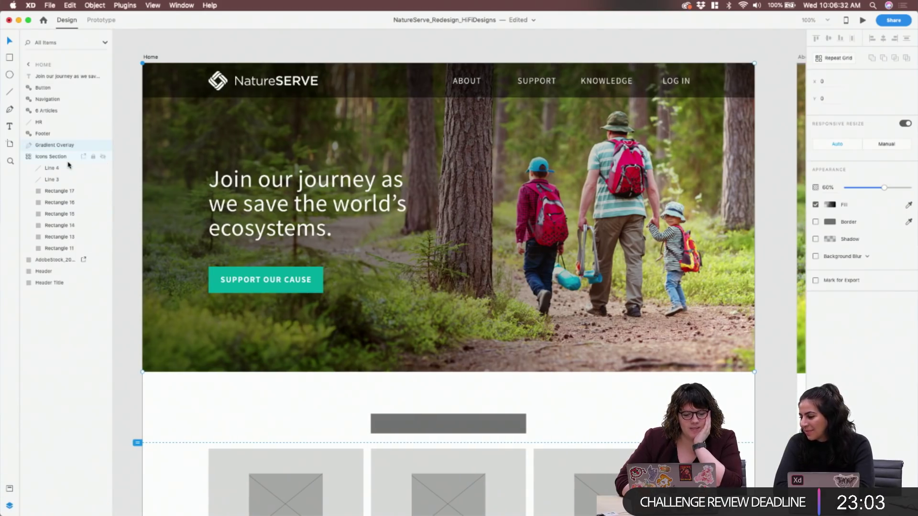
pyautogui.click(101, 146)
pyautogui.doubleClick(649, 165)
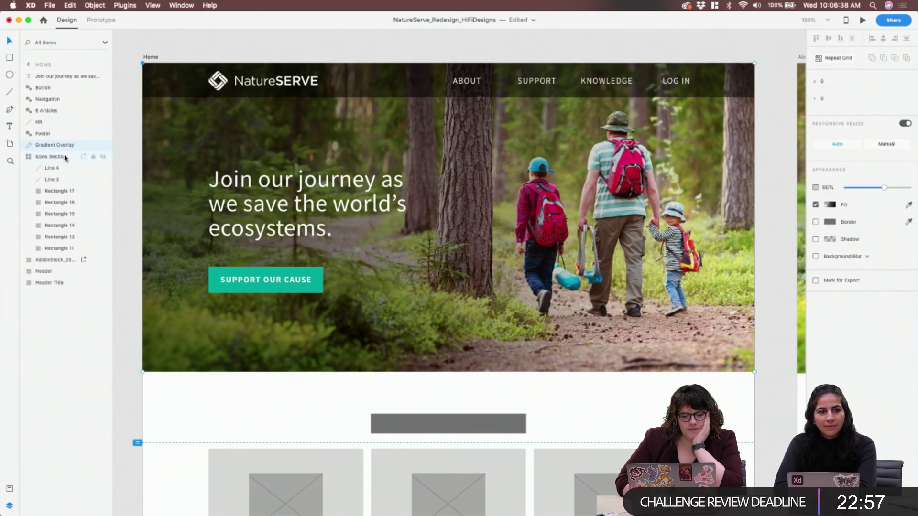
pyautogui.keyDown('super'); pyautogui.click(60, 260); pyautogui.keyUp('super')
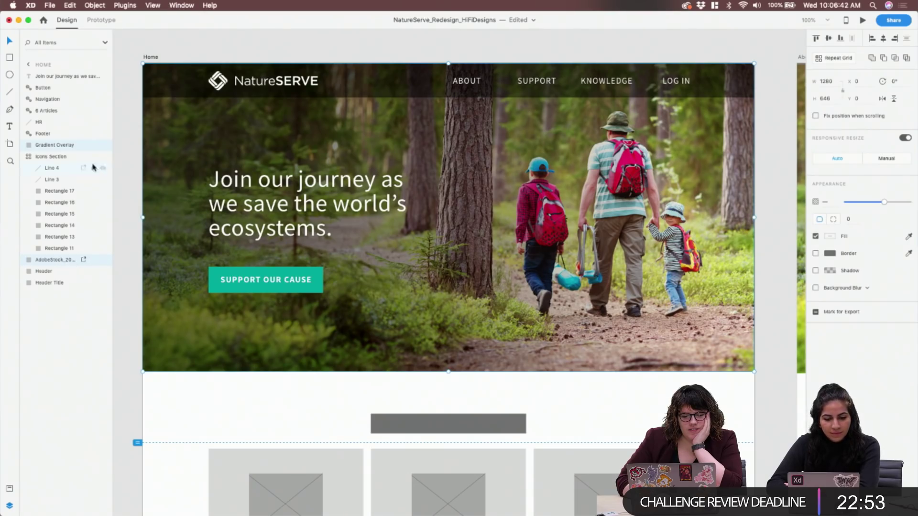
pyautogui.click(103, 145)
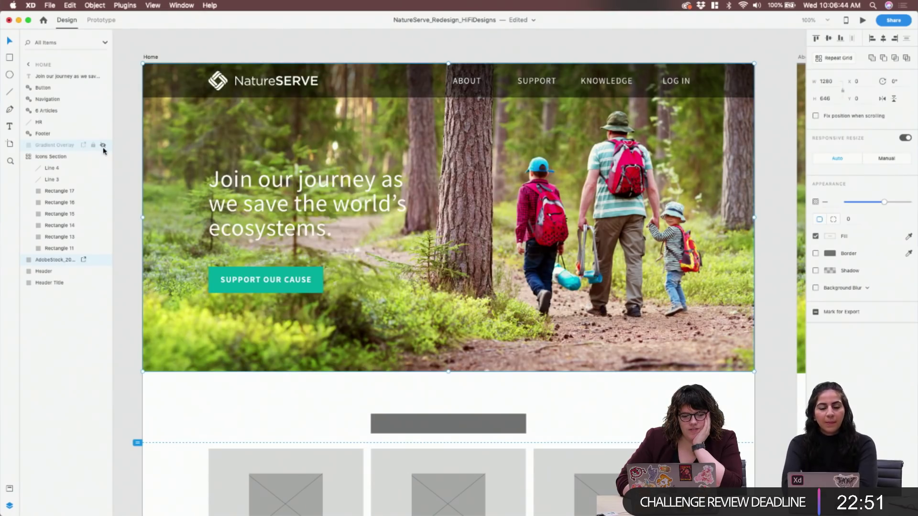
# Enlarge the forest photo inside its header frame, shift it left, and re-show the Gradient Overlay
pyautogui.doubleClick(663, 215)
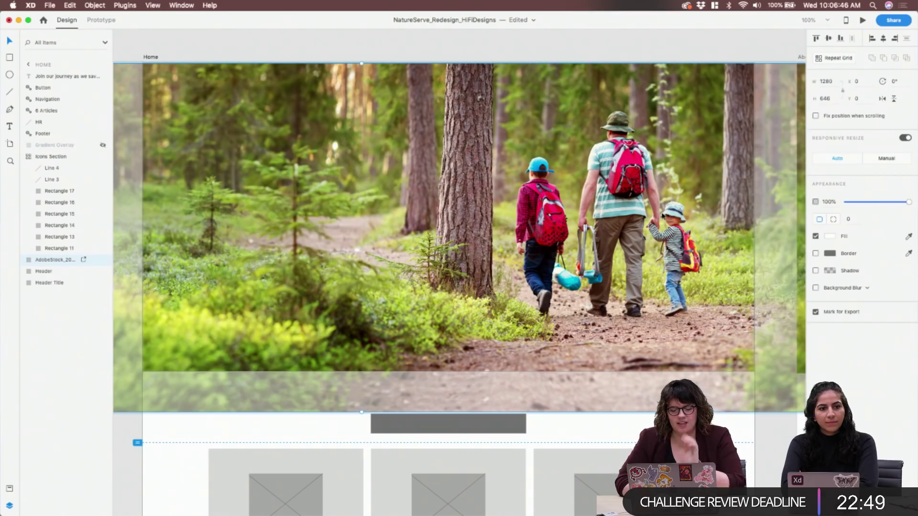
pyautogui.press('Escape')
pyautogui.press('super+minus')
pyautogui.doubleClick(668, 218)
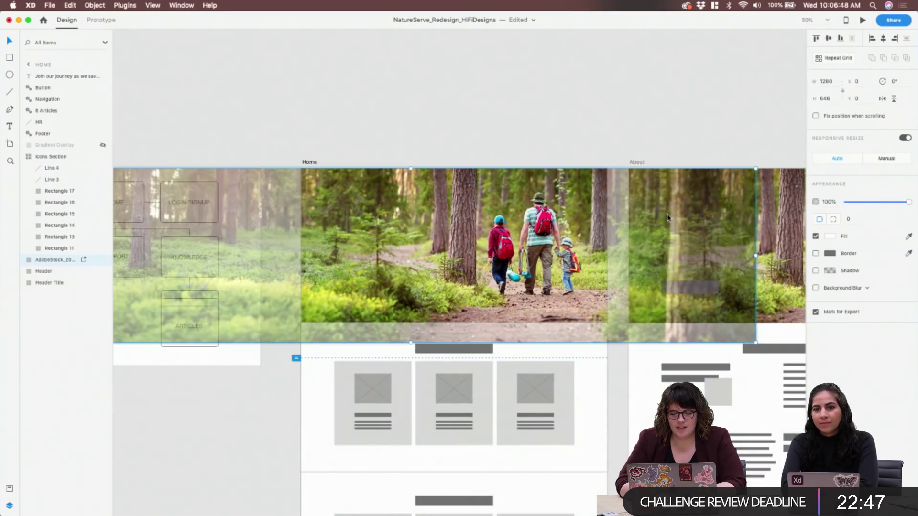
pyautogui.moveTo(756, 343); pyautogui.dragTo(794, 353)
pyautogui.moveTo(532, 249); pyautogui.dragTo(513, 249)
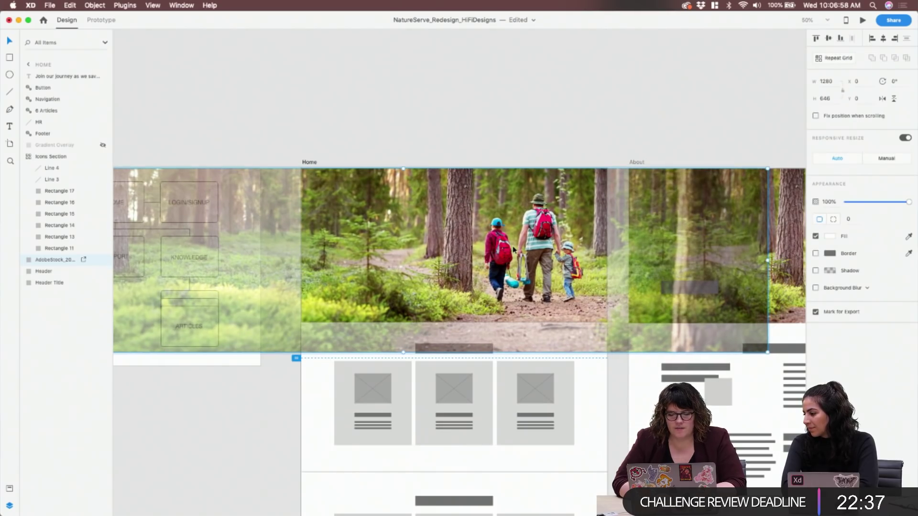
pyautogui.click(373, 115)
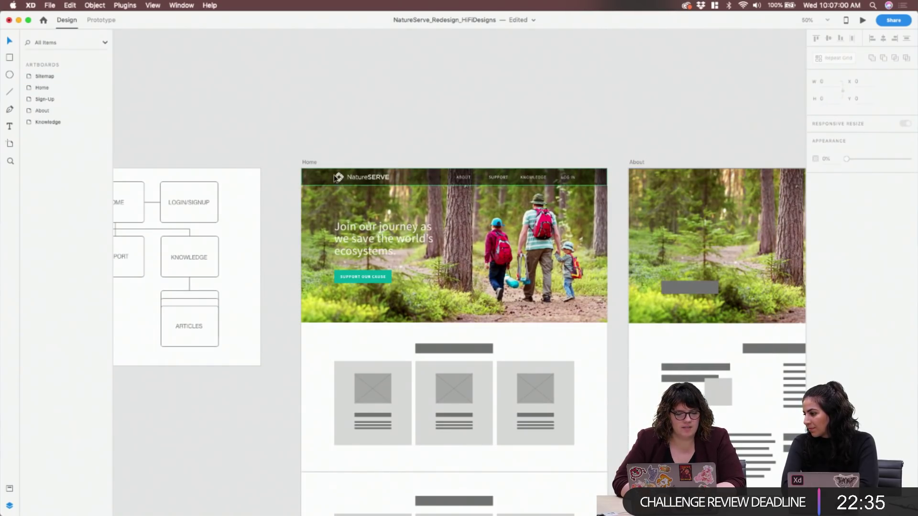
pyautogui.click(401, 212)
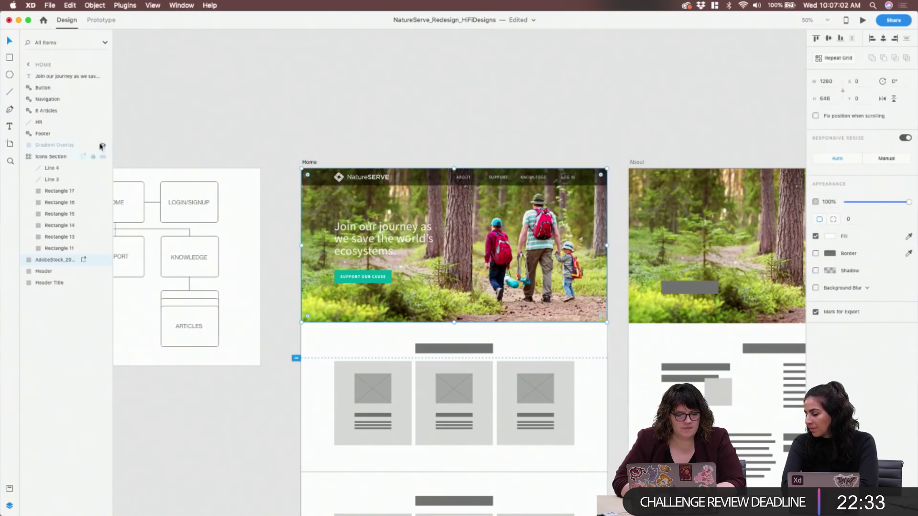
pyautogui.click(103, 145)
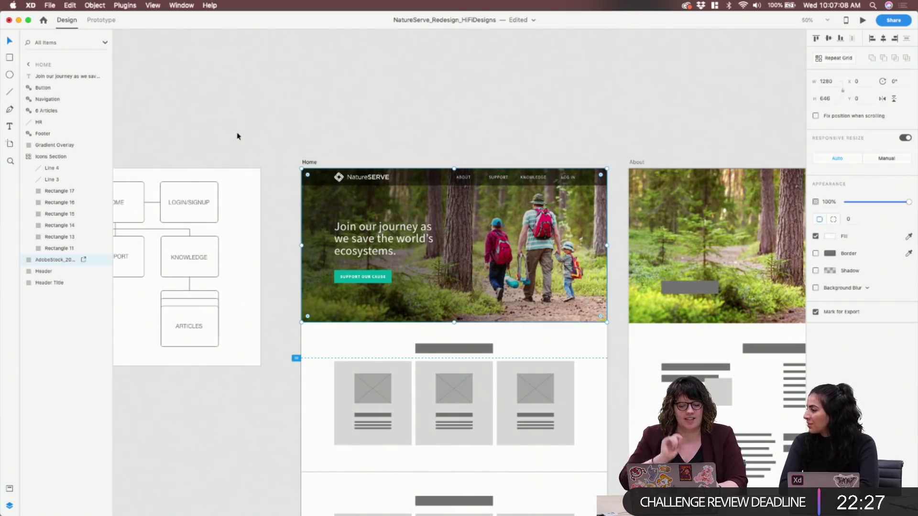
pyautogui.click(272, 221)
# Zoom in, scroll down to the three grey cards, and select the first card inside the Icons Section grid
pyautogui.press('super+equal')
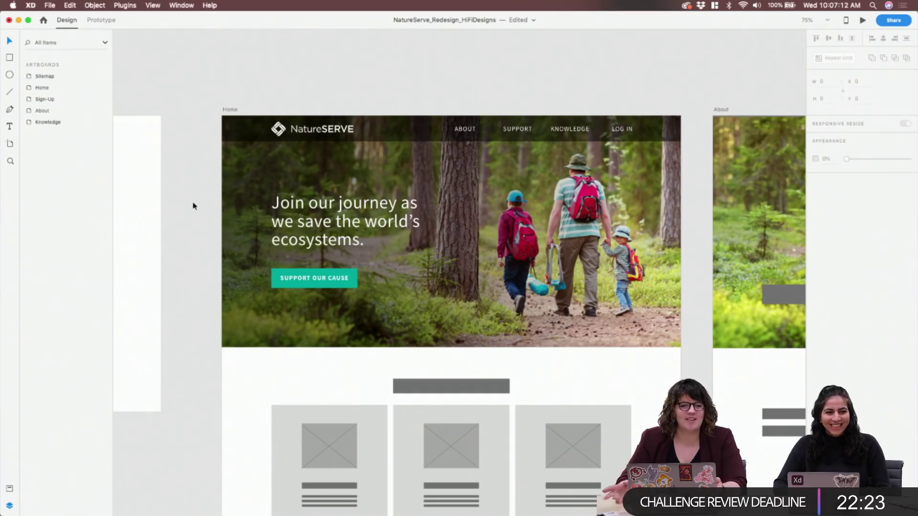
pyautogui.scroll(-2, 186, 236)
pyautogui.scroll(-1, 186, 237)
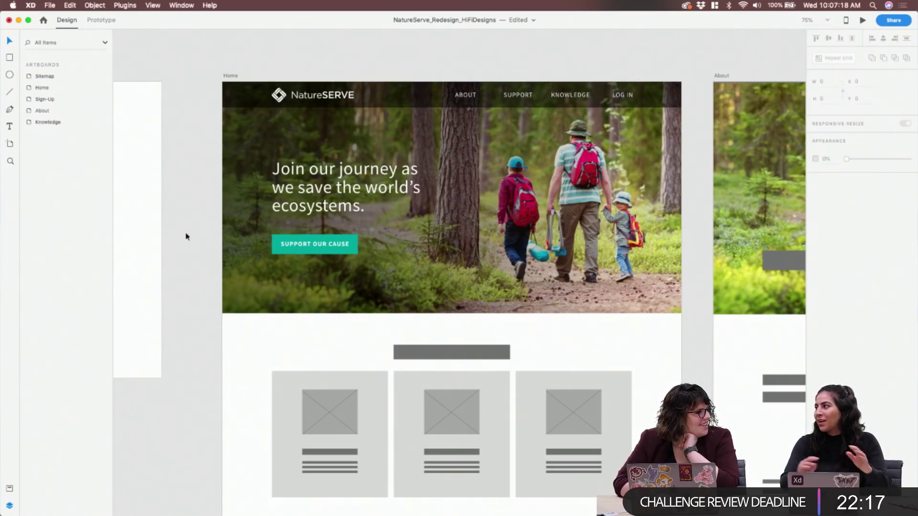
pyautogui.scroll(-2, 187, 237)
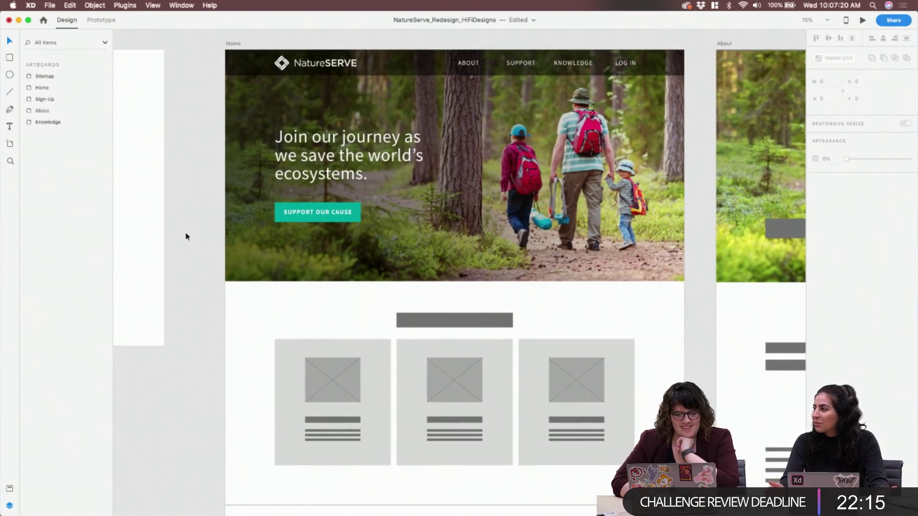
pyautogui.scroll(-8, 186, 234)
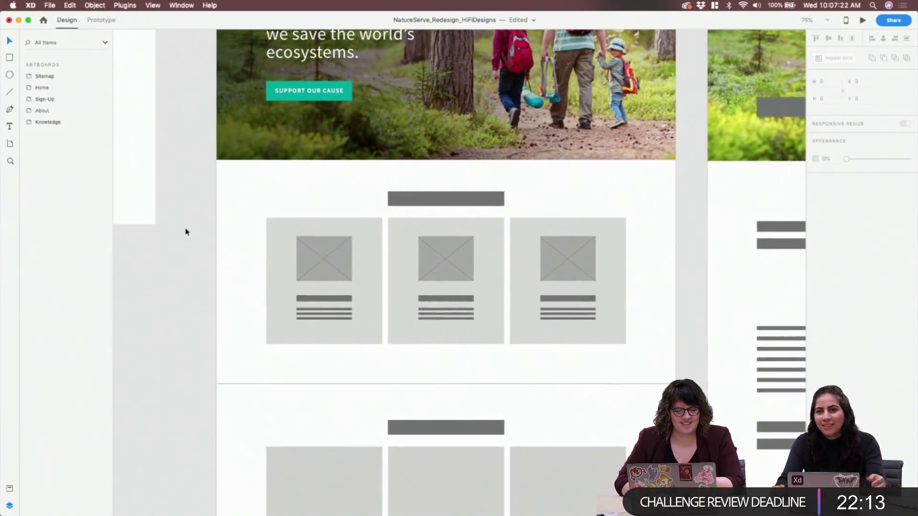
pyautogui.click(289, 225)
pyautogui.doubleClick(350, 235)
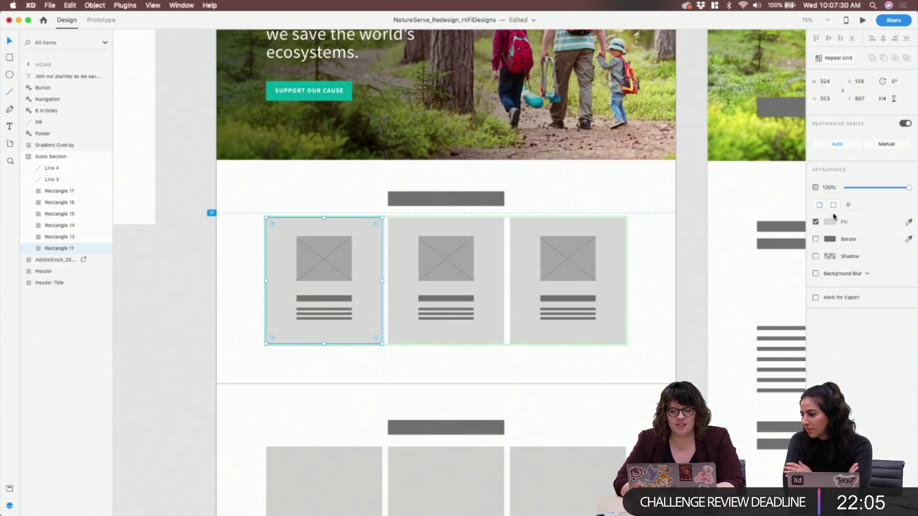
# Set the cards' corner radius to 8
pyautogui.click(851, 205)
pyautogui.write('10')
pyautogui.press('Return')
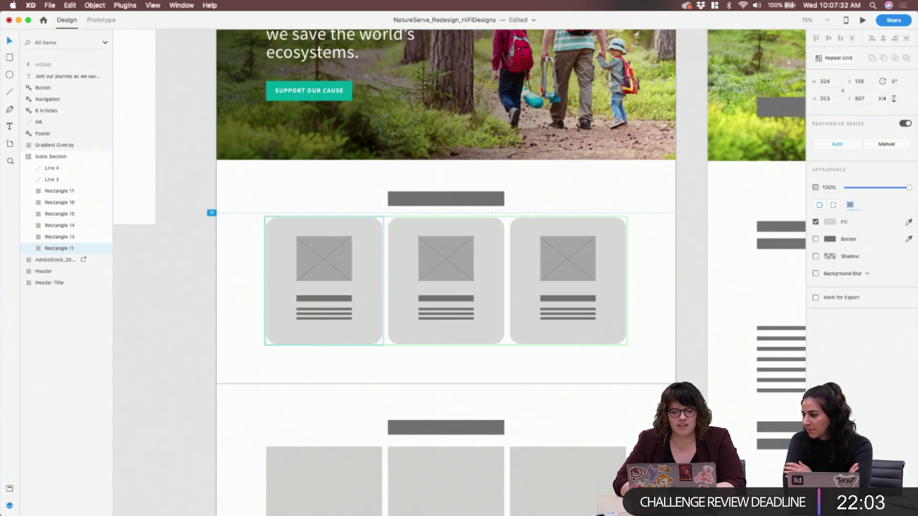
pyautogui.write('8')
pyautogui.press('Up')
# Delete both diagonal lines from the cards' image placeholders
pyautogui.doubleClick(322, 242)
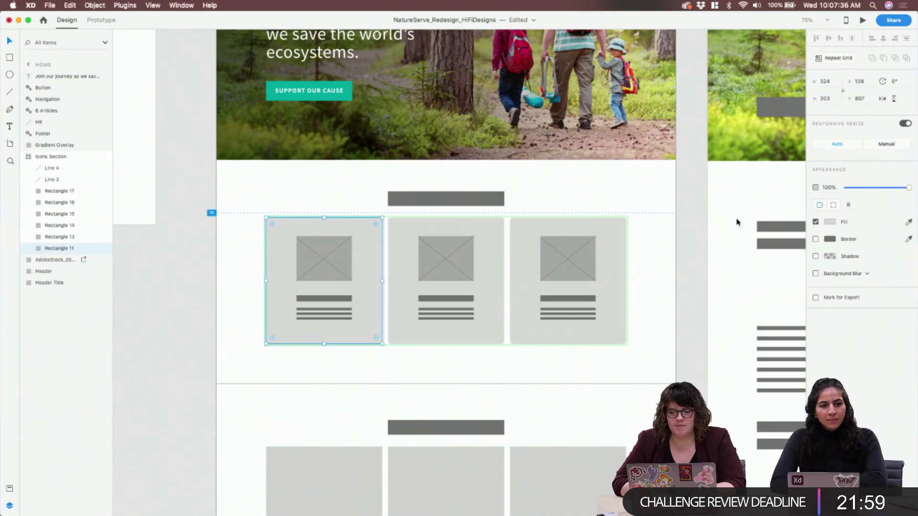
pyautogui.click(328, 250)
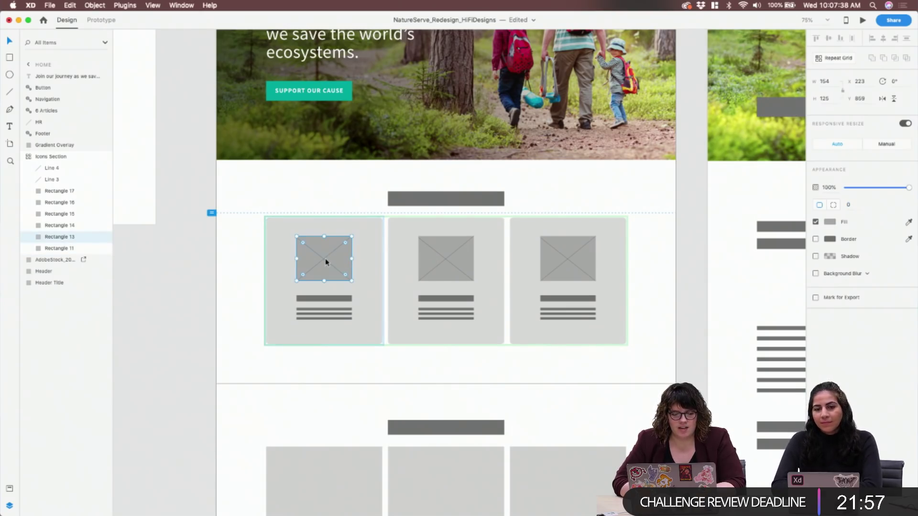
pyautogui.click(328, 257)
pyautogui.click(328, 257)
pyautogui.doubleClick(328, 255)
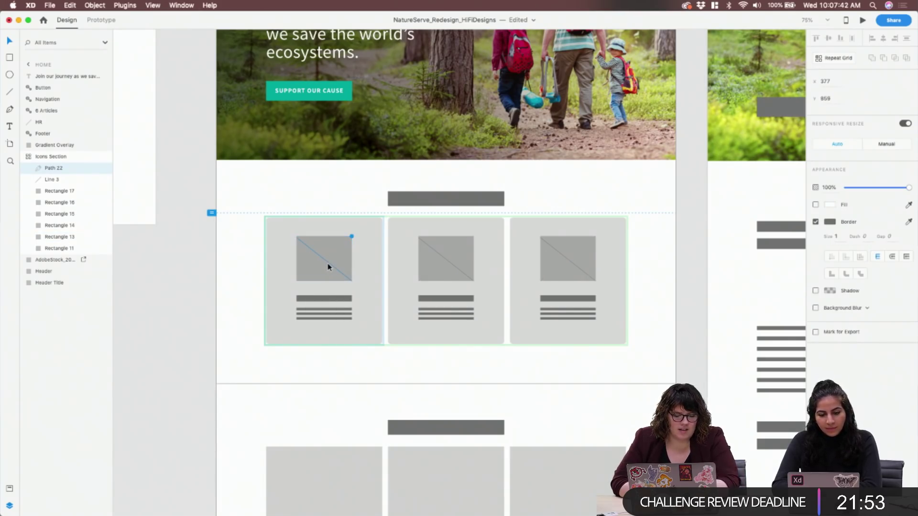
pyautogui.press('Delete')
pyautogui.click(328, 267)
pyautogui.press('Delete')
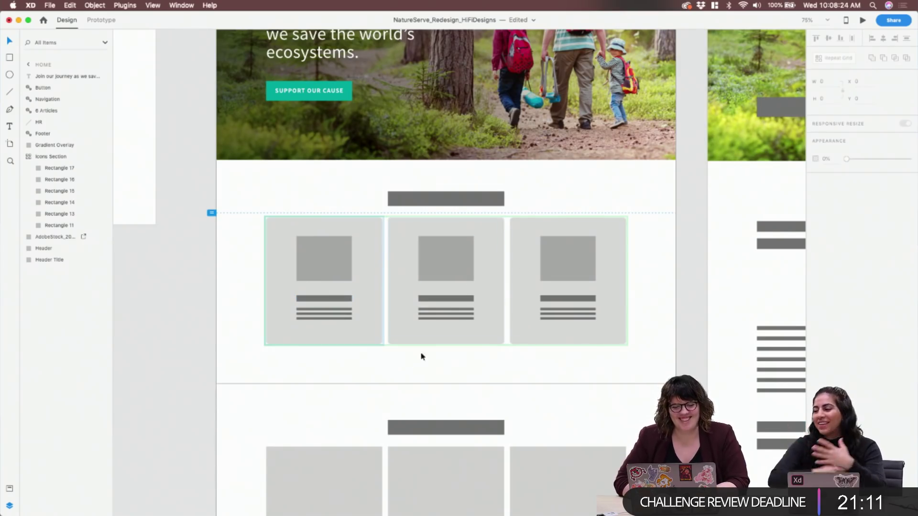
# Change the cards' fill to a paler grey
pyautogui.click(364, 261)
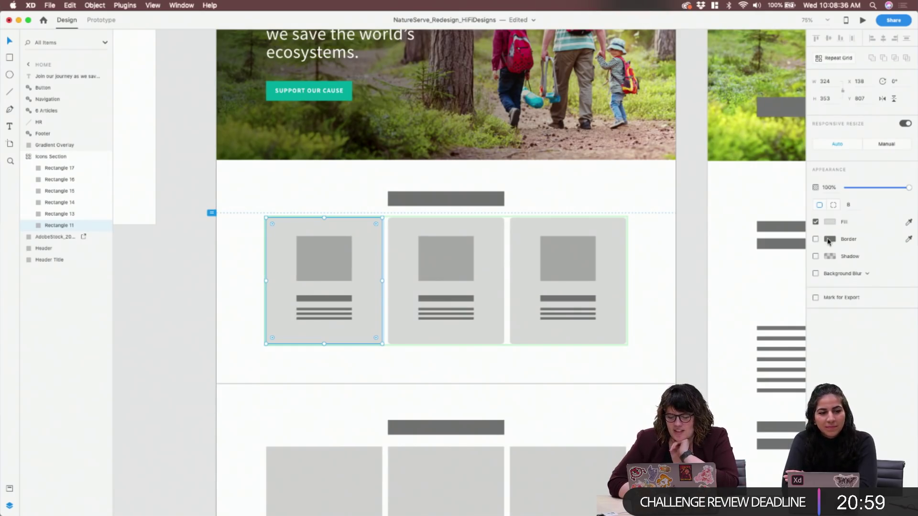
pyautogui.click(830, 224)
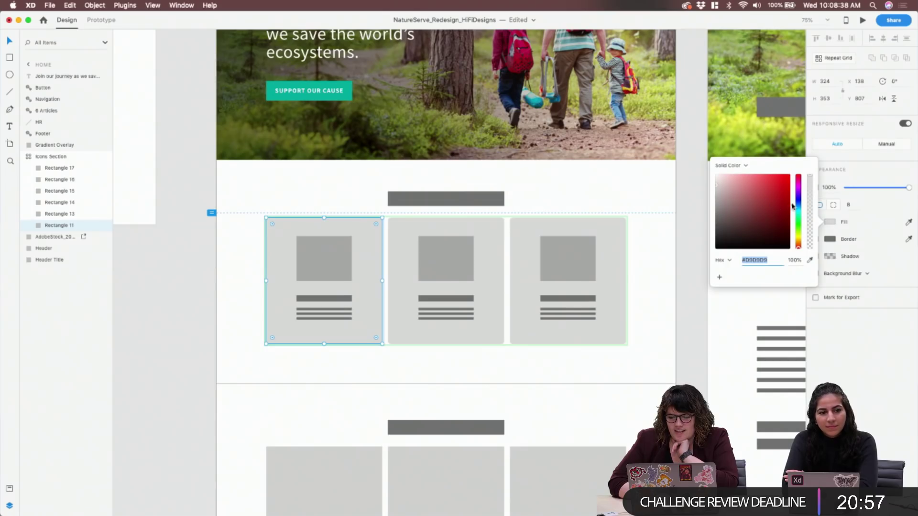
pyautogui.moveTo(717, 198)
pyautogui.mouseDown()
pyautogui.moveTo(683, 214)
pyautogui.moveTo(673, 180)
pyautogui.mouseUp()
pyautogui.click(654, 193)
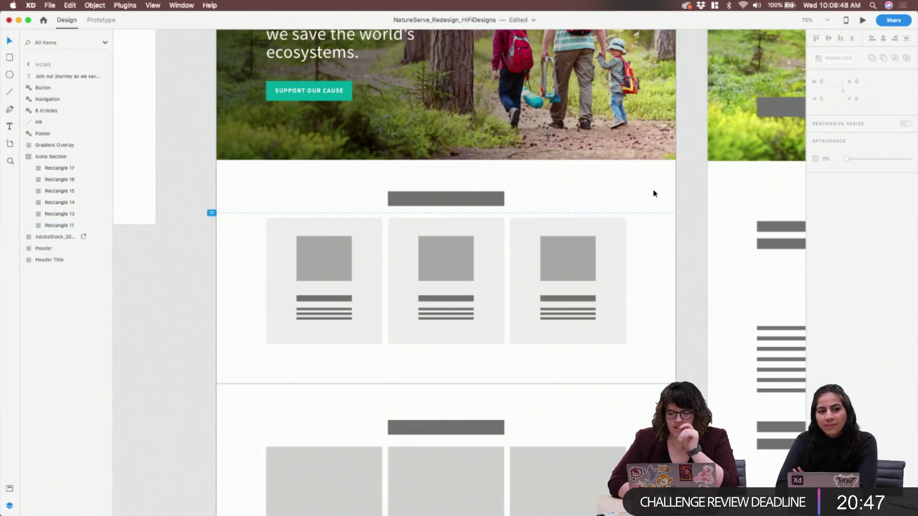
pyautogui.click(356, 266)
pyautogui.click(244, 320)
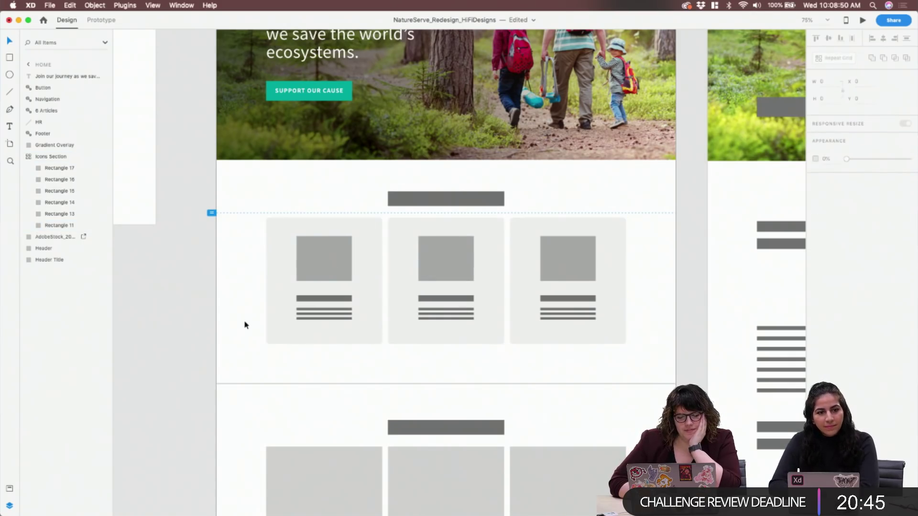
# Raise the cards' corner radius to 12
pyautogui.doubleClick(371, 242)
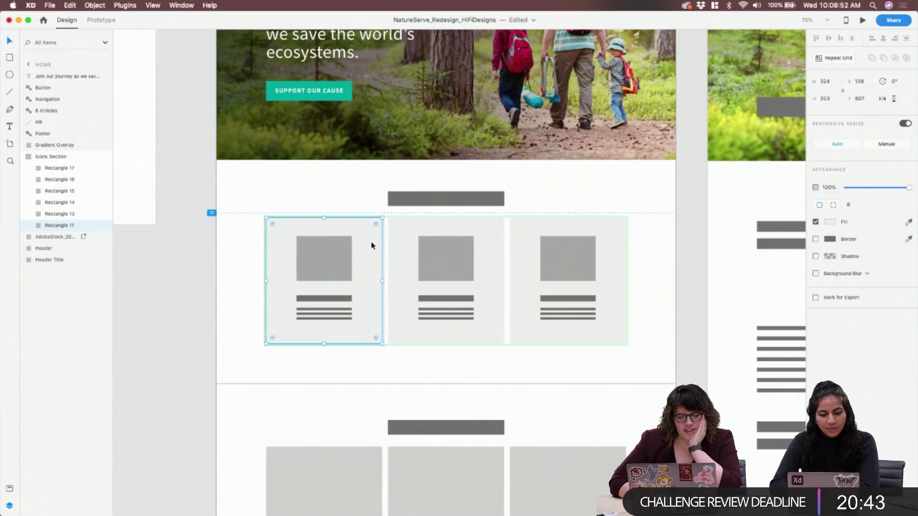
pyautogui.click(860, 207)
pyautogui.write('12')
pyautogui.press('Return')
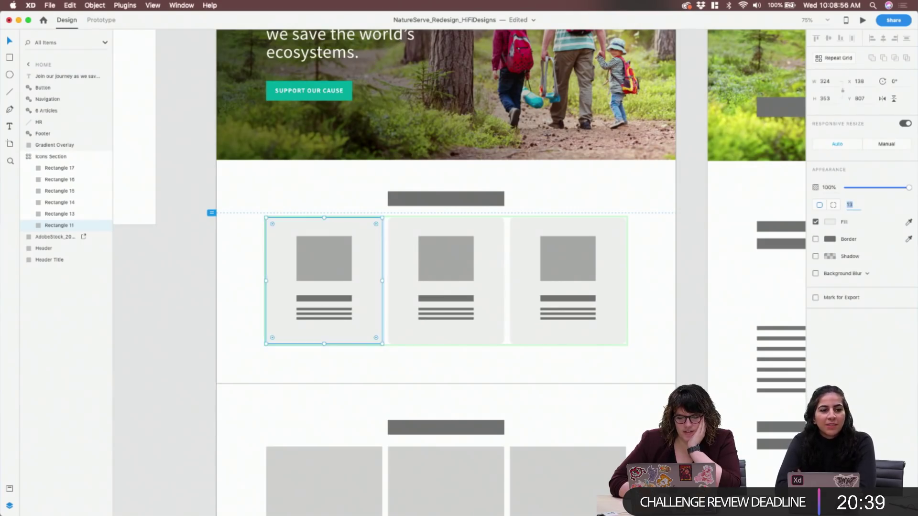
pyautogui.click(658, 285)
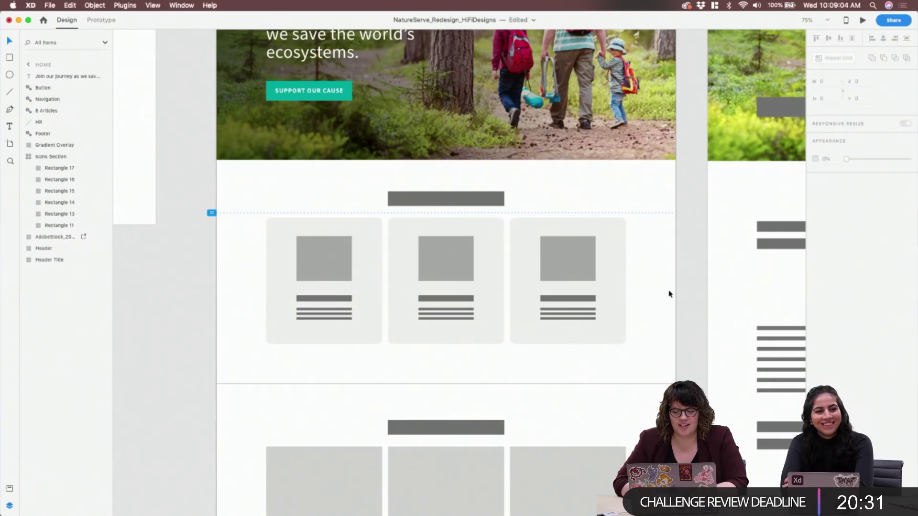
# Delete the icon placeholder, title bar and all three text lines from the repeating cards
pyautogui.click(334, 260)
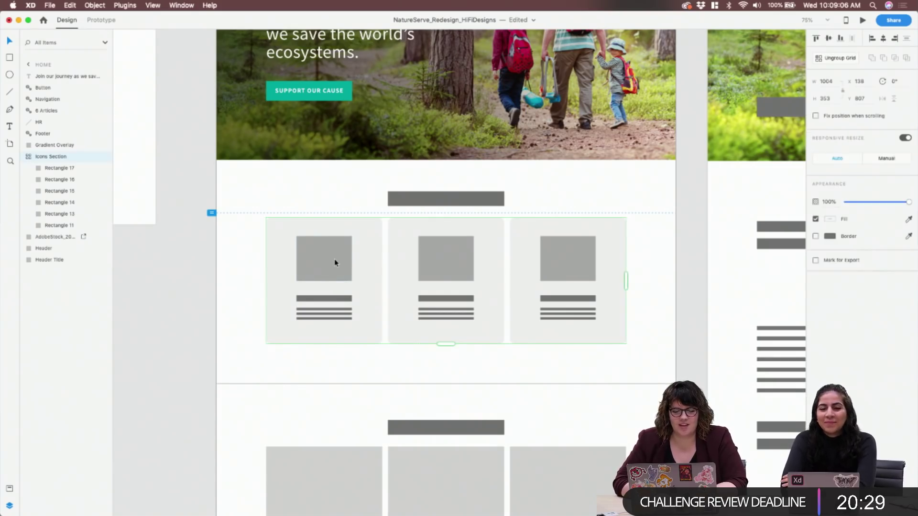
pyautogui.doubleClick(335, 262)
pyautogui.press('Delete')
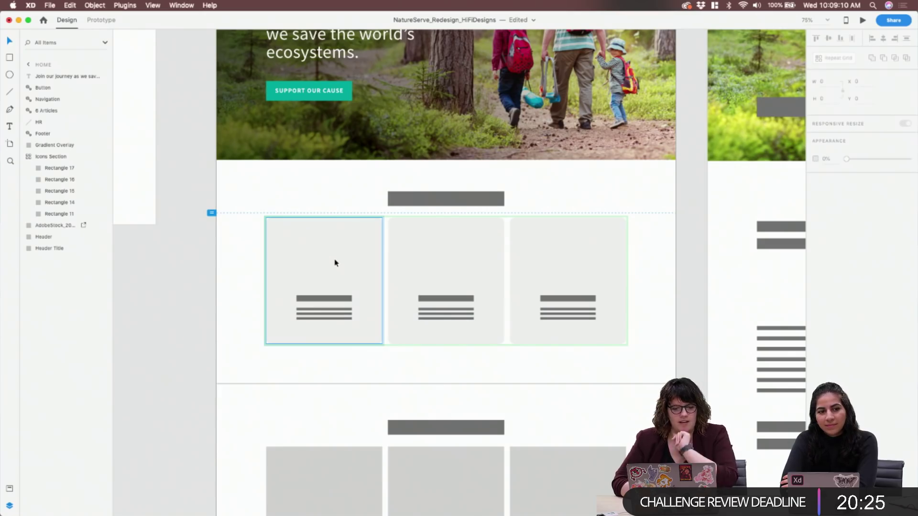
pyautogui.click(323, 299)
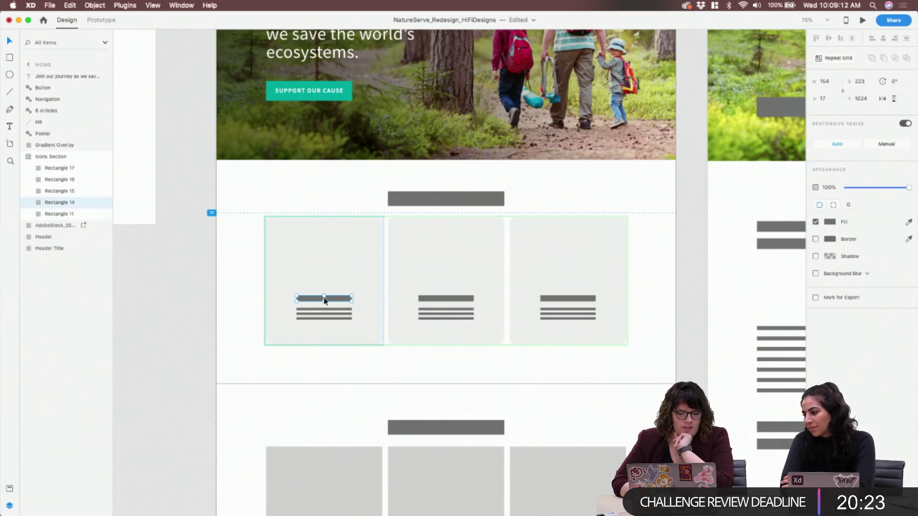
pyautogui.press('Delete')
pyautogui.click(328, 308)
pyautogui.press('Delete')
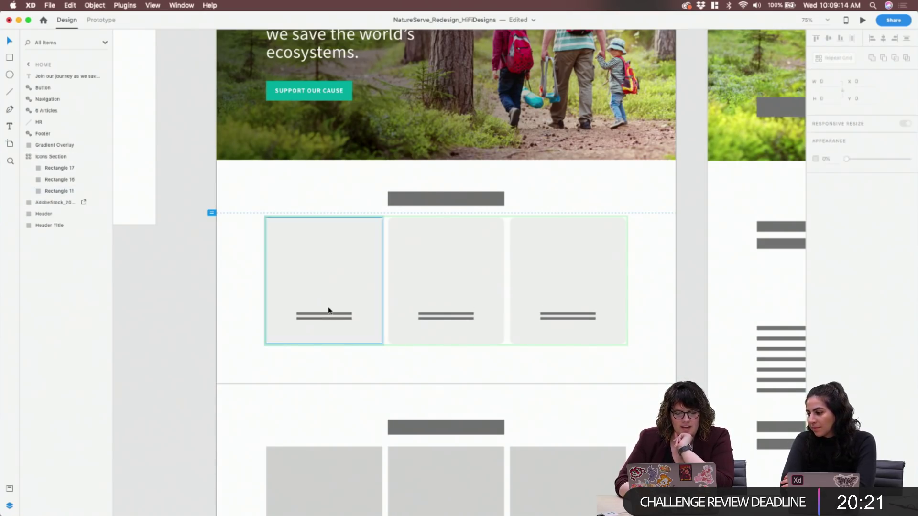
pyautogui.click(332, 315)
pyautogui.press('Delete')
pyautogui.click(333, 319)
pyautogui.press('Delete')
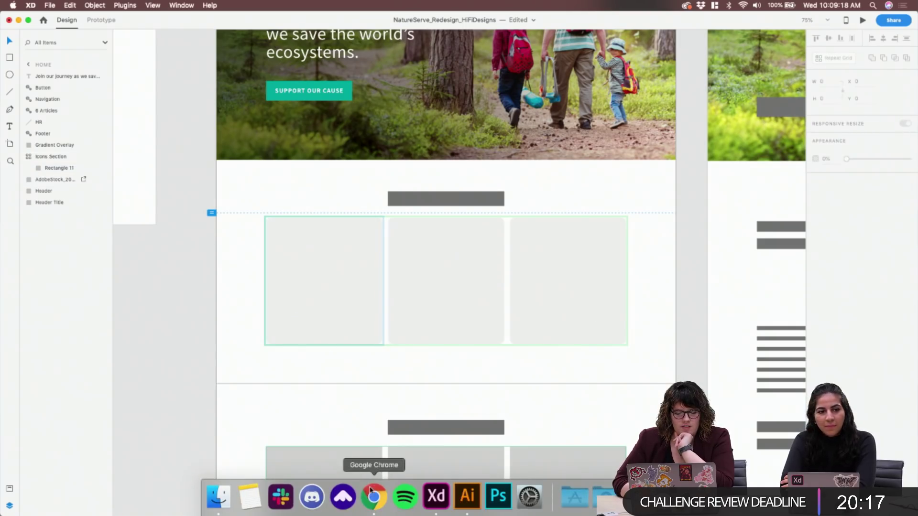
pyautogui.click(373, 500)
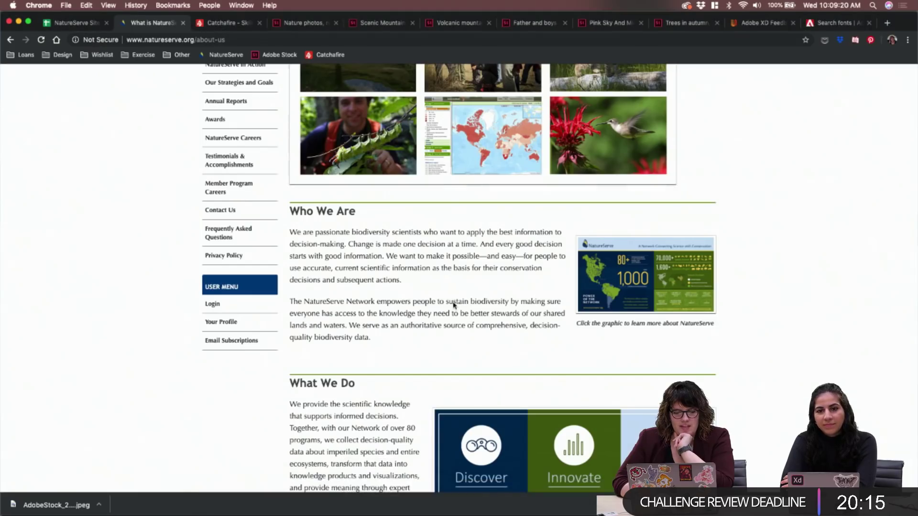
pyautogui.scroll(5, 431, 263)
pyautogui.click(249, 101)
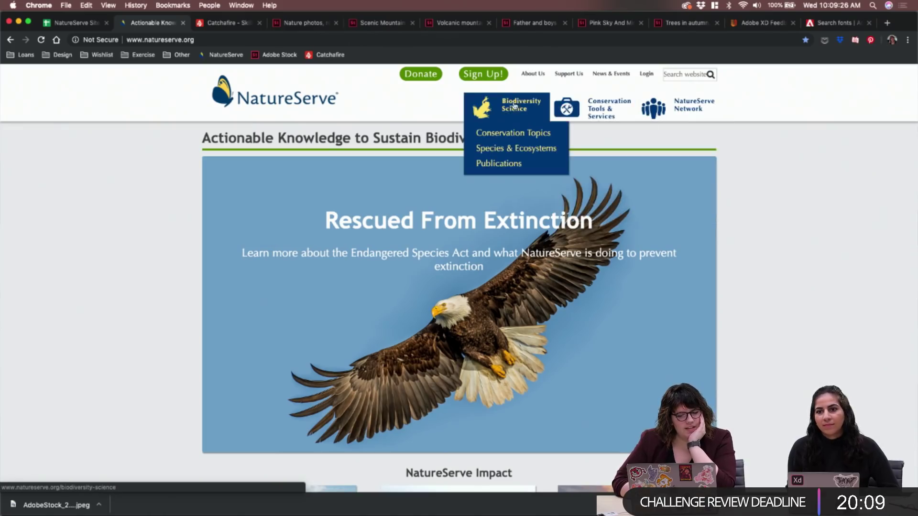
pyautogui.moveTo(682, 123)
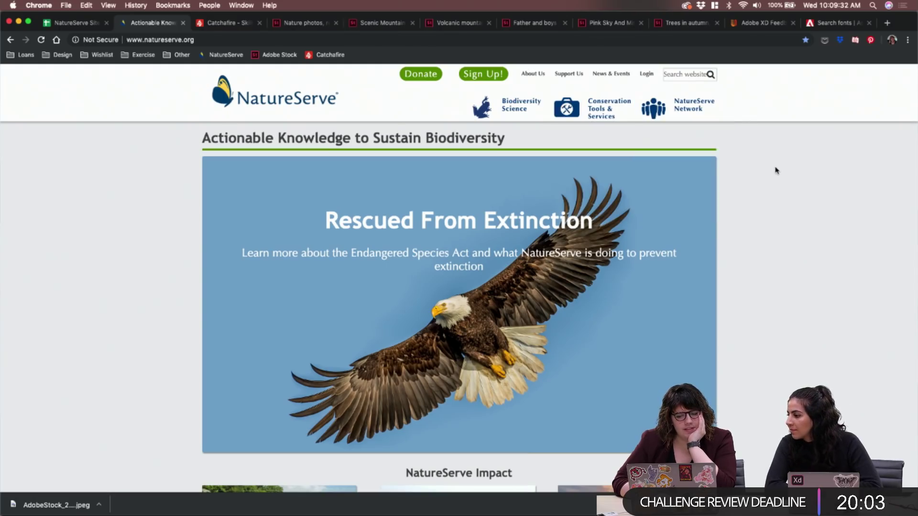
pyautogui.moveTo(711, 118)
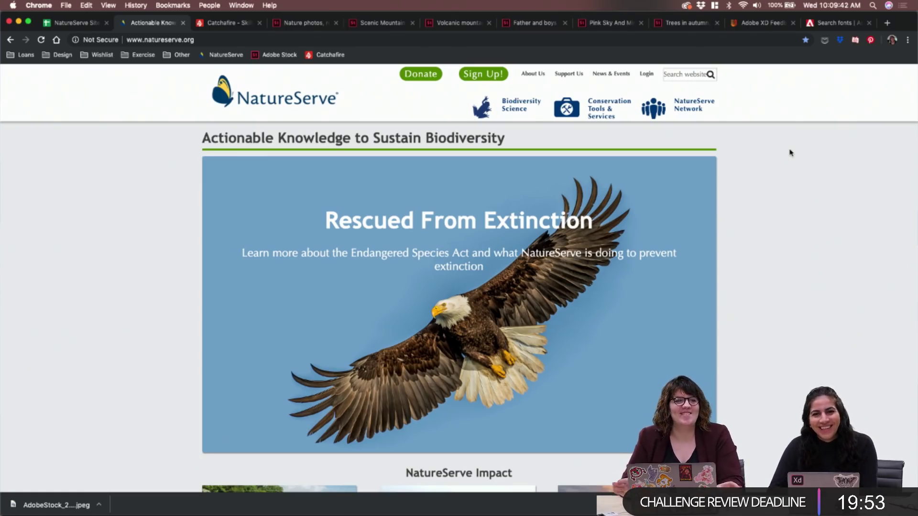
pyautogui.moveTo(529, 502)
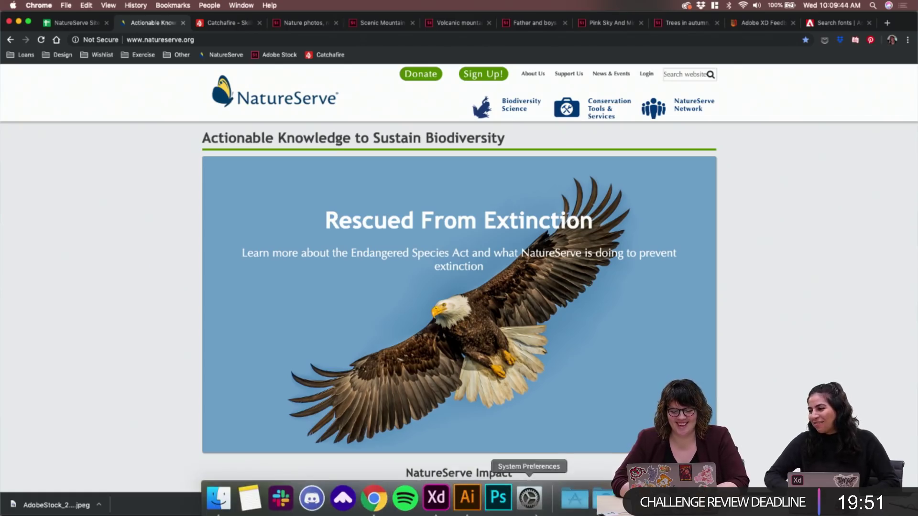
pyautogui.click(436, 497)
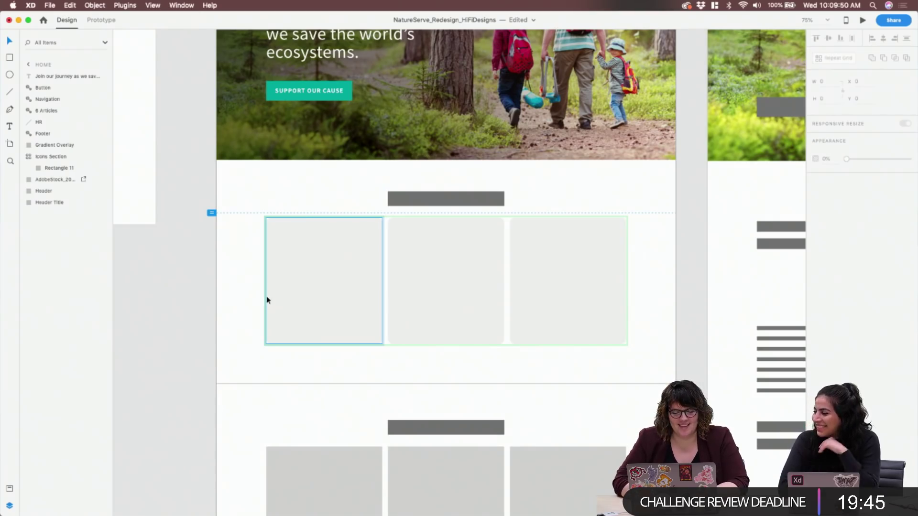
# Add a text box in the first card reading 'Biodiversity Science'
pyautogui.press('t')
pyautogui.moveTo(293, 275); pyautogui.dragTo(358, 309)
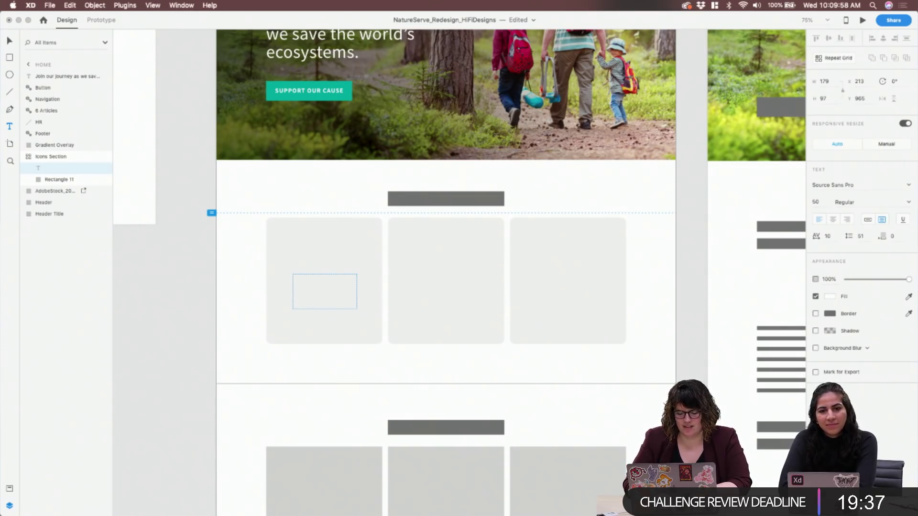
pyautogui.write('Bi')
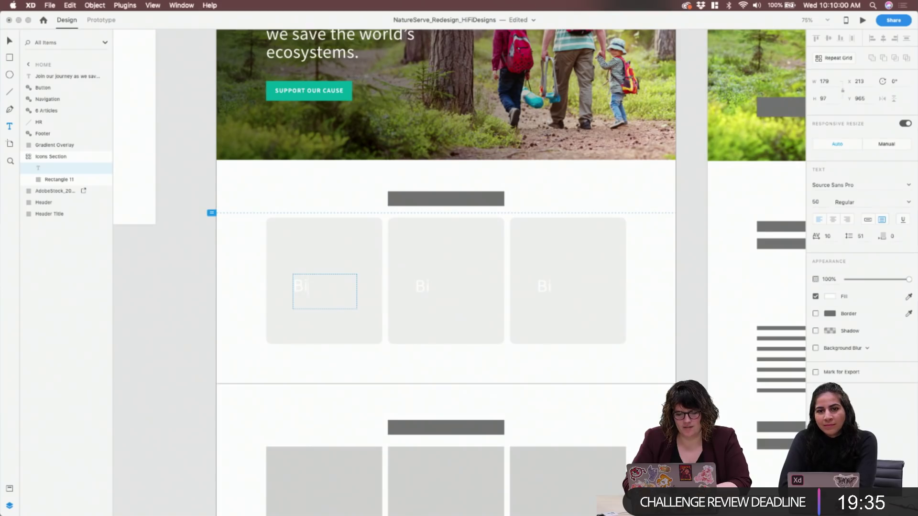
pyautogui.write('odiversity Scen')
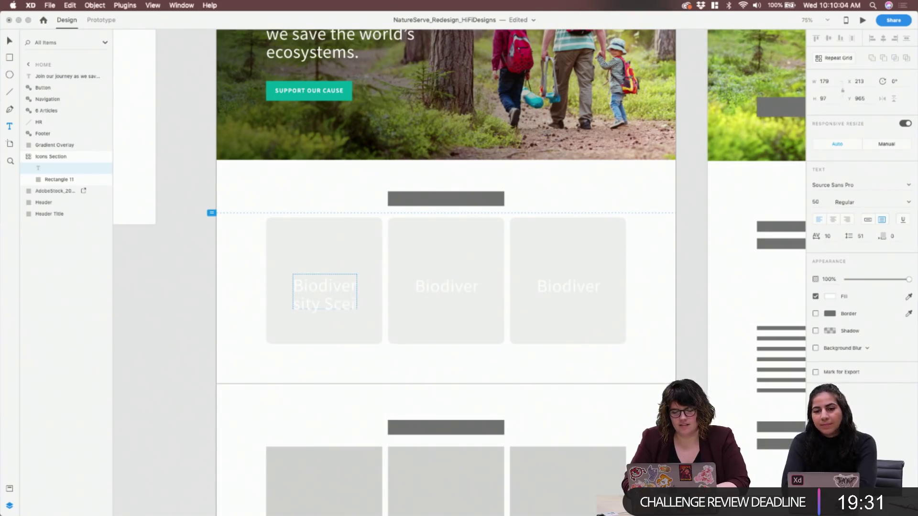
pyautogui.press('BackSpace')
pyautogui.press('BackSpace')
pyautogui.write('ience')
# Set the title's font size to 40, then step it down to 32
pyautogui.press('super+a')
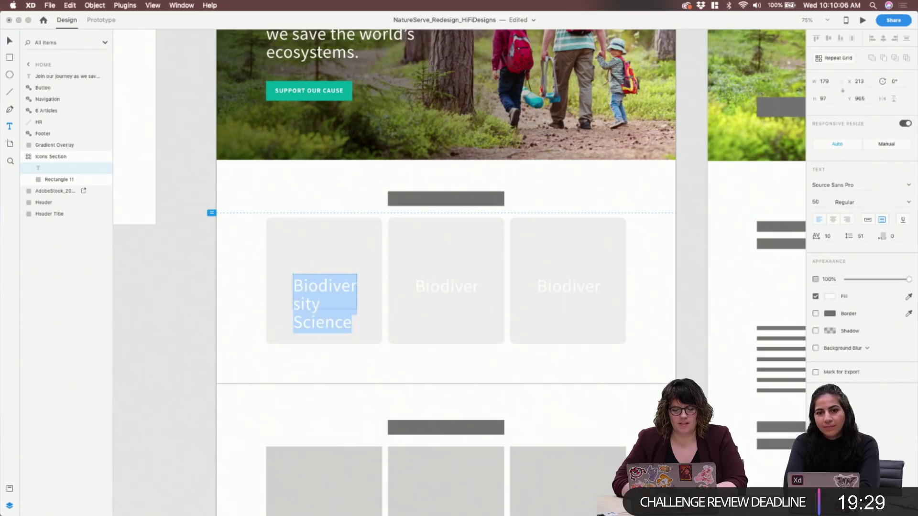
pyautogui.click(825, 201)
pyautogui.write('40')
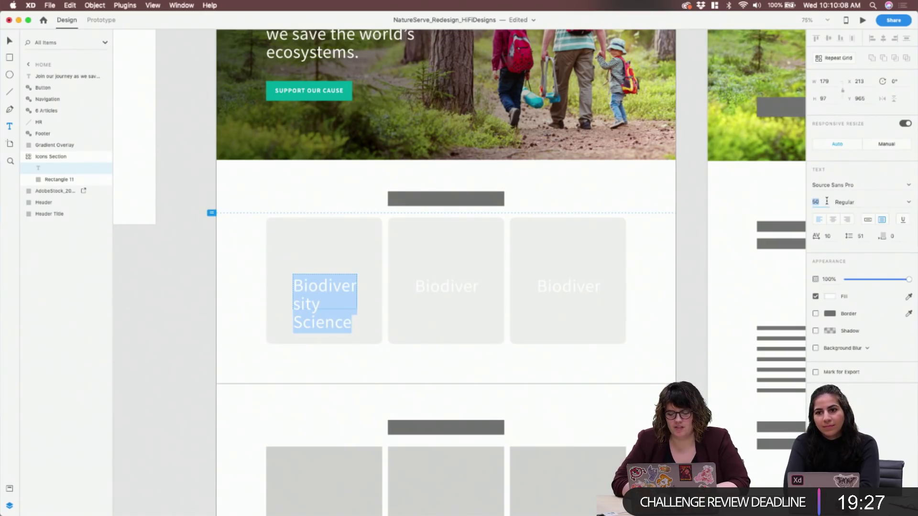
pyautogui.press('Return')
pyautogui.press('Down')
pyautogui.press('Down')
pyautogui.press('Down')
pyautogui.press('Down')
pyautogui.press('Down')
pyautogui.press('Down')
pyautogui.press('Down')
pyautogui.press('Down')
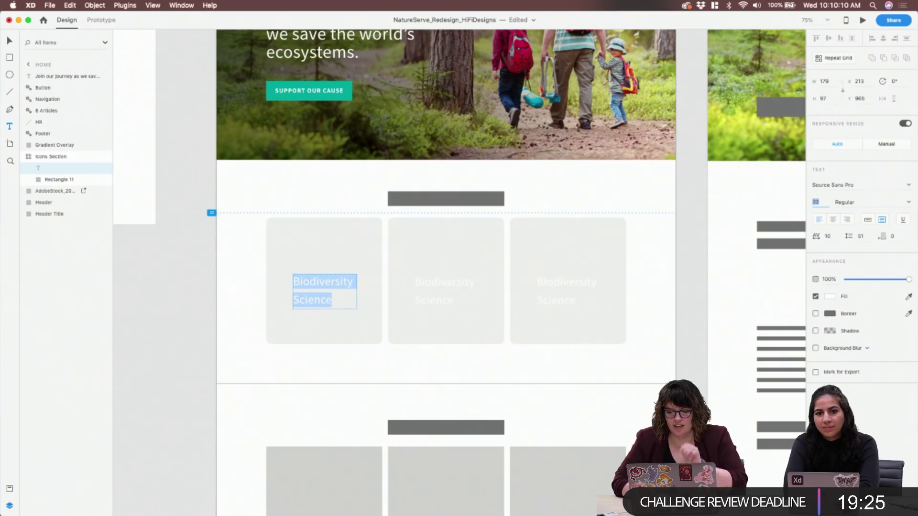
# Bump the title to 34 pt, centre-align it, and try a dark grey fill
pyautogui.press('Up')
pyautogui.press('Up')
pyautogui.click(833, 220)
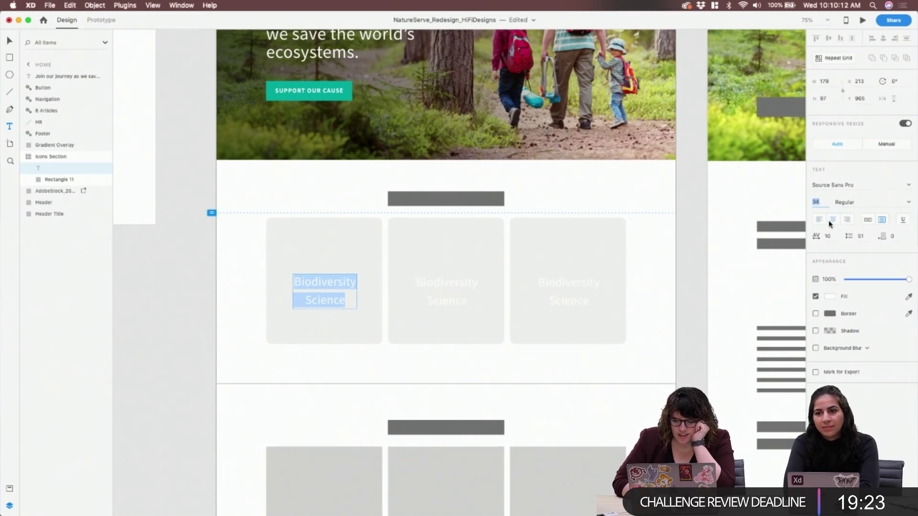
pyautogui.click(830, 296)
pyautogui.moveTo(742, 297); pyautogui.dragTo(705, 301)
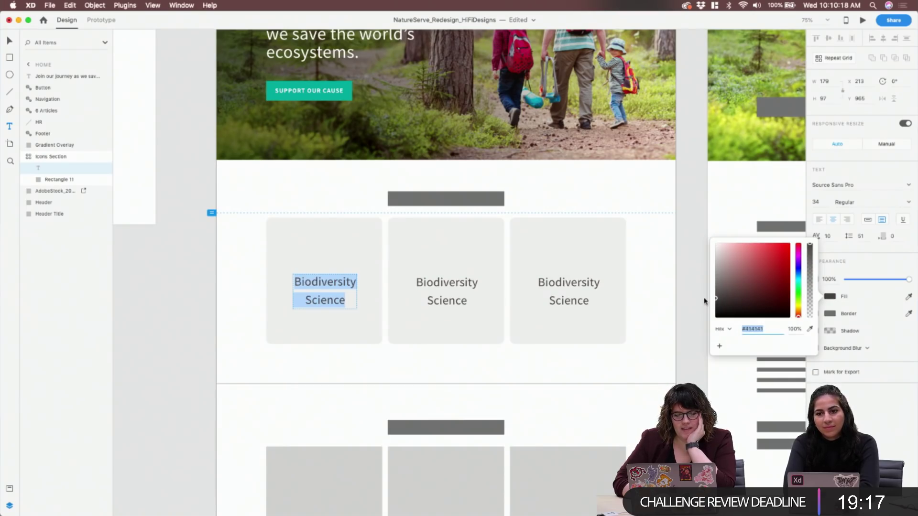
# Fill the card titles with the saved teal #01A89C colour from Assets
pyautogui.moveTo(219, 509)
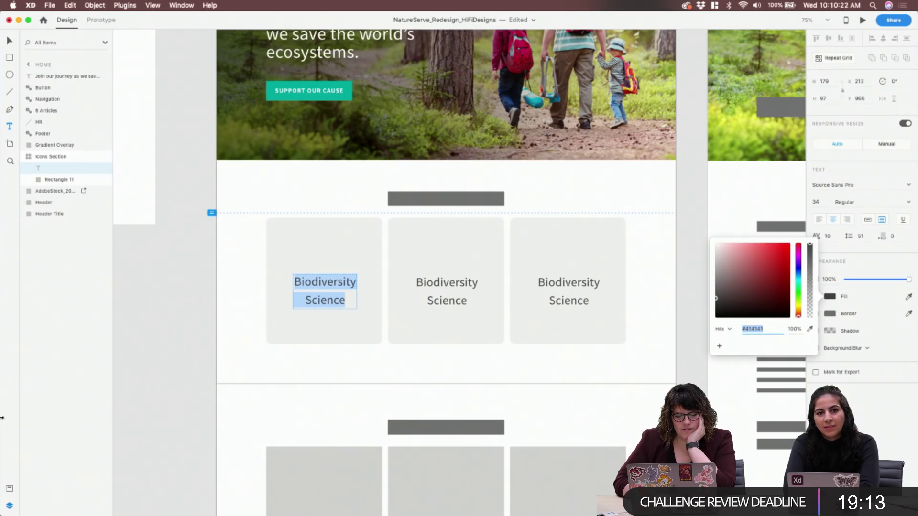
pyautogui.click(10, 489)
pyautogui.click(70, 118)
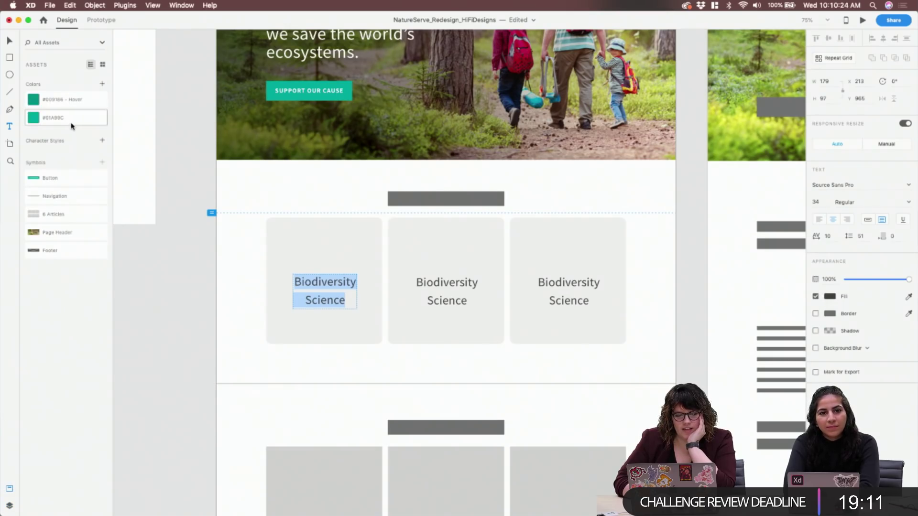
pyautogui.doubleClick(346, 297)
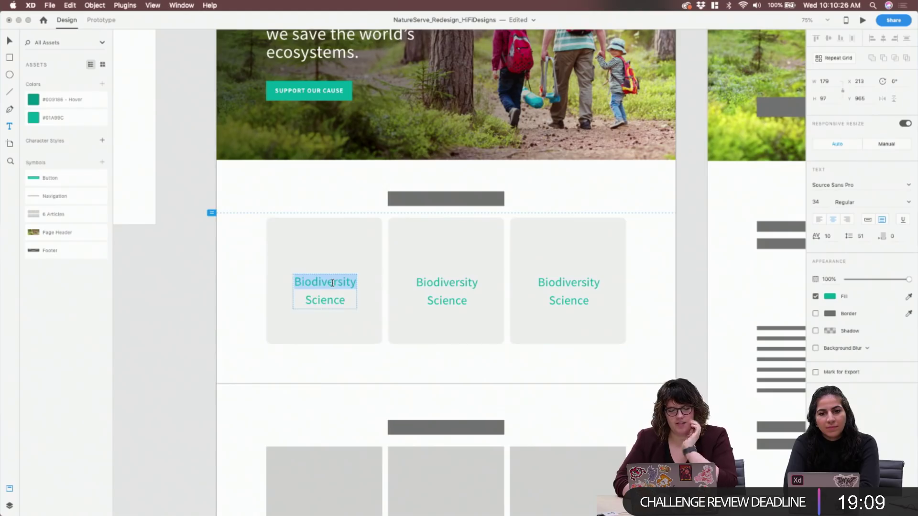
pyautogui.click(860, 236)
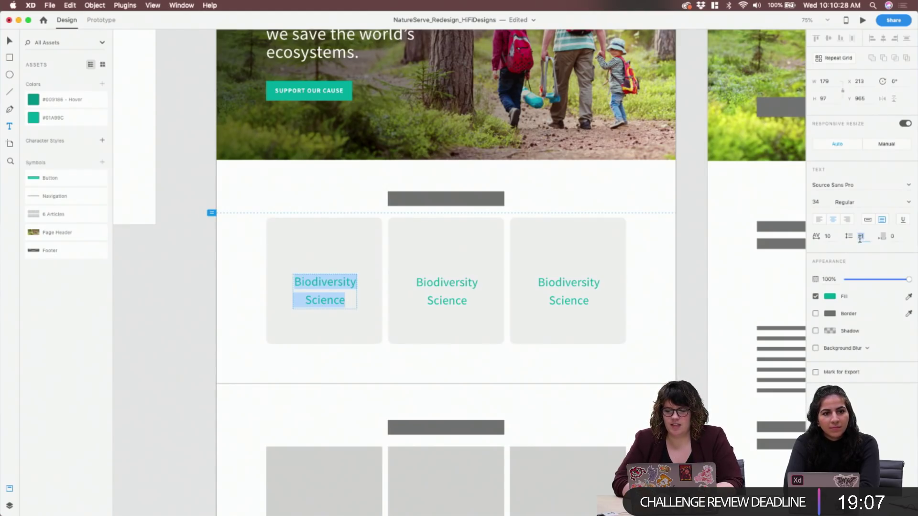
# Set the titles' line spacing to 37, step it down to 35, and reselect the whole title
pyautogui.write('37')
pyautogui.press('Return')
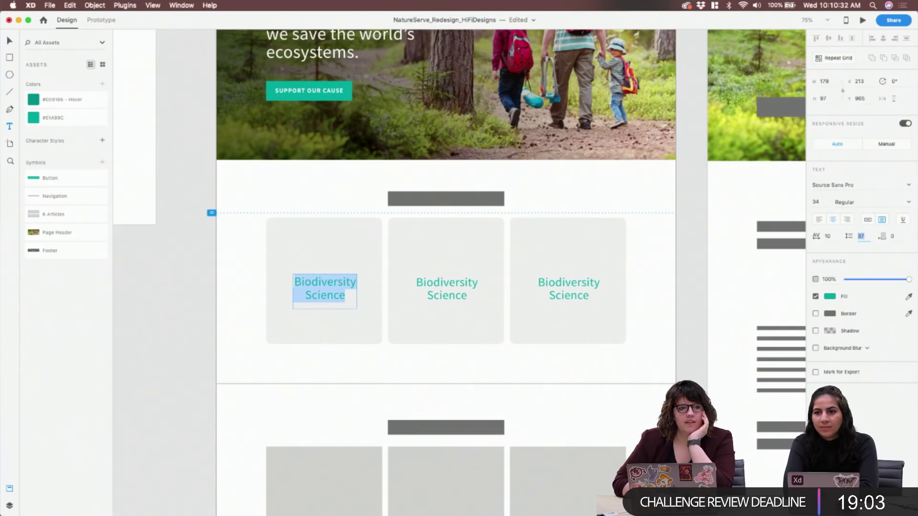
pyautogui.press('Down')
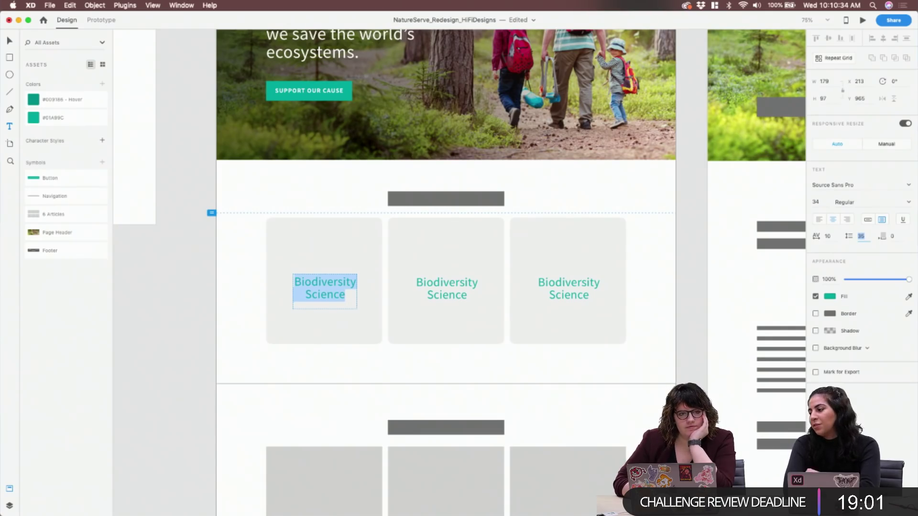
pyautogui.press('Return')
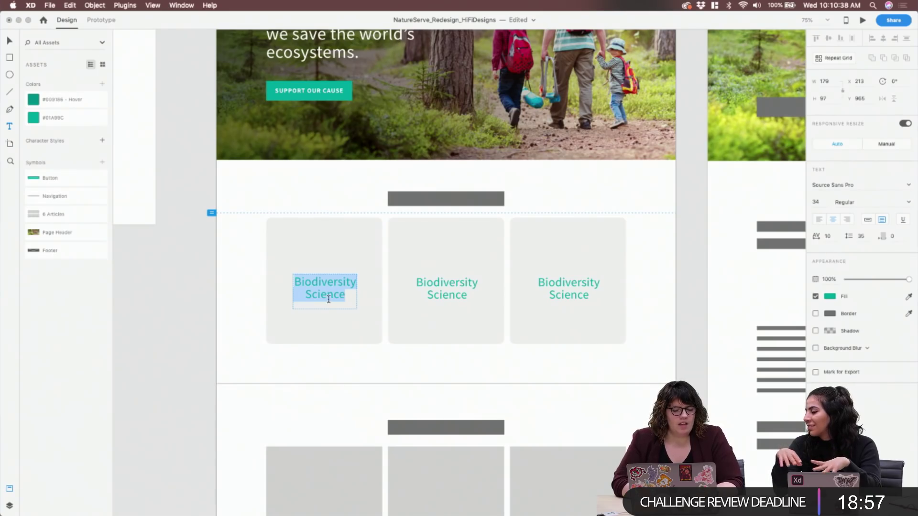
pyautogui.press('Right')
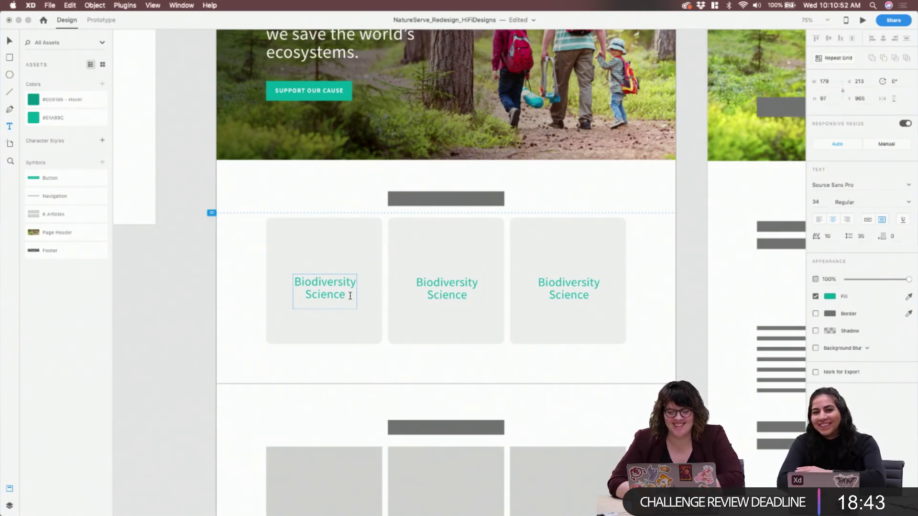
pyautogui.press('super+a')
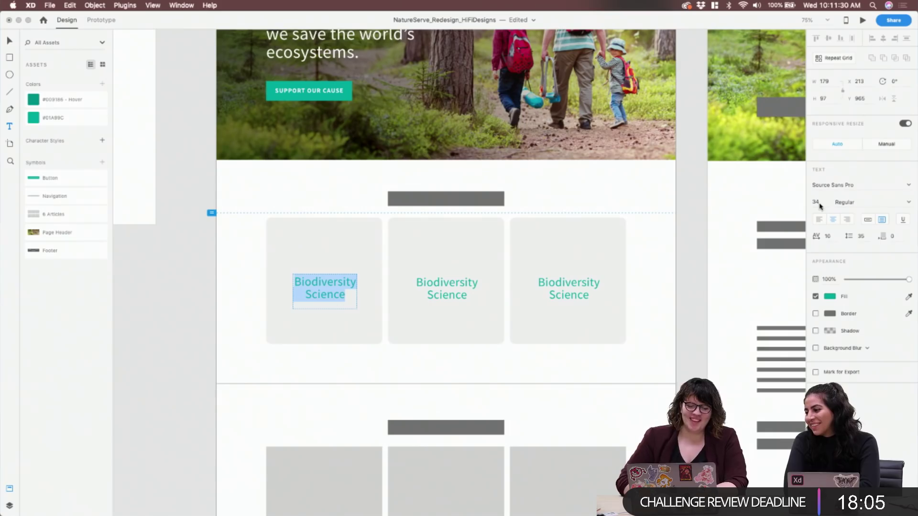
pyautogui.click(327, 284)
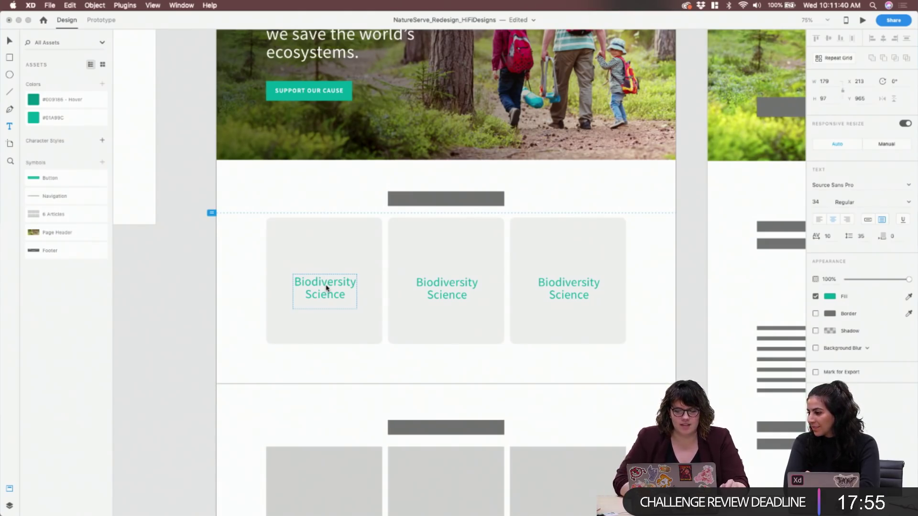
pyautogui.click(819, 203)
pyautogui.click(820, 203)
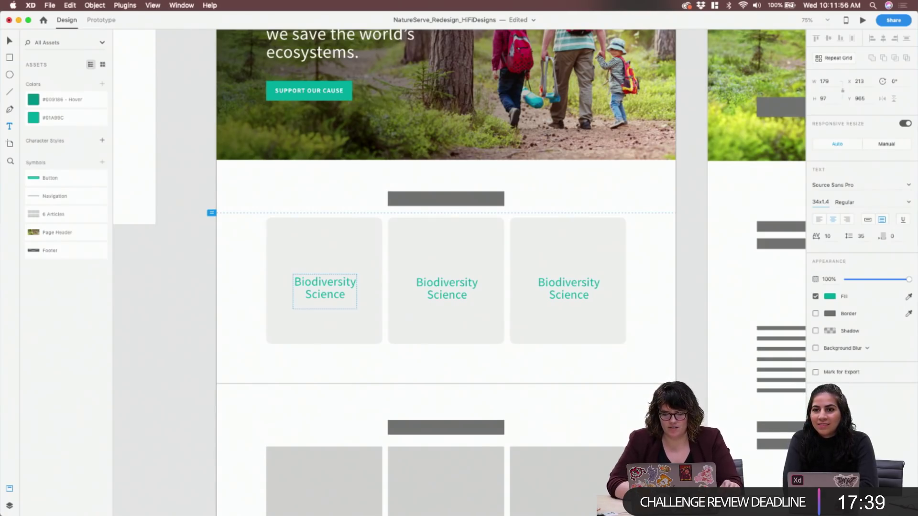
pyautogui.press('super+space')
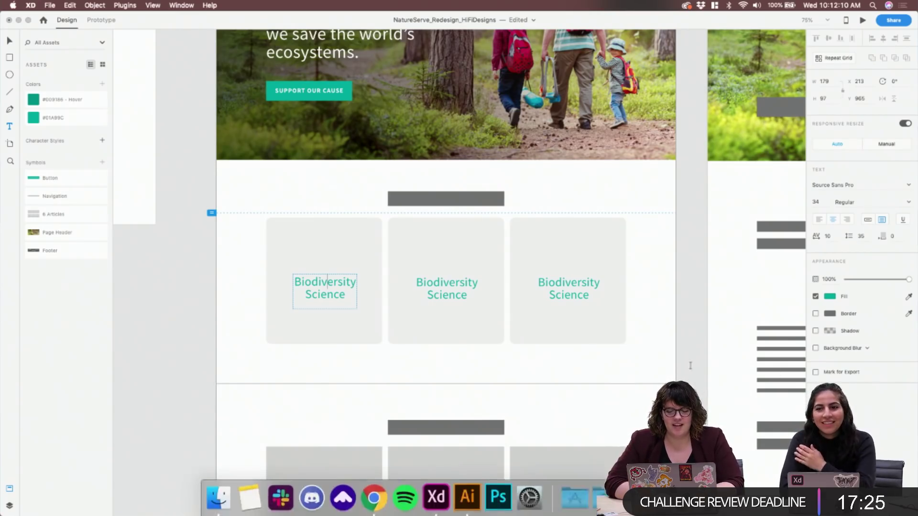
# Launch Calculator, enter 34, and move it over the design canvas
pyautogui.press('super+space')
pyautogui.write('calc')
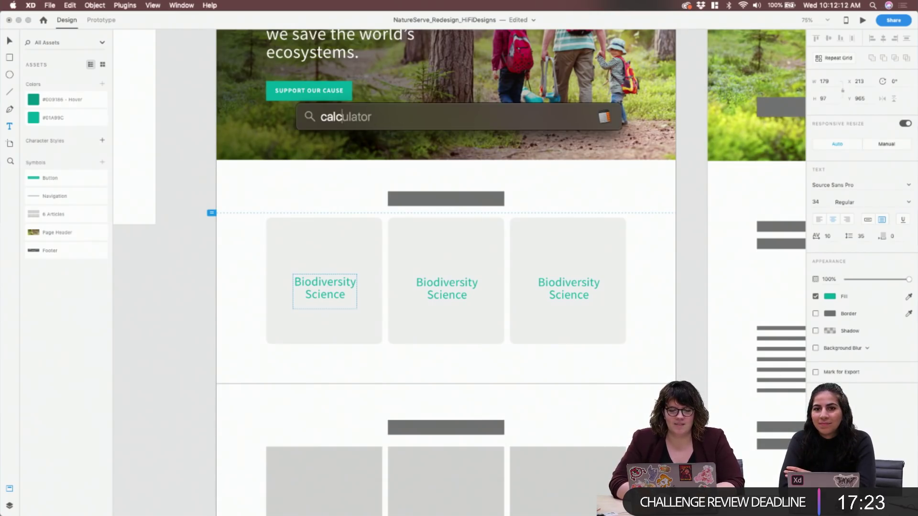
pyautogui.press('Return')
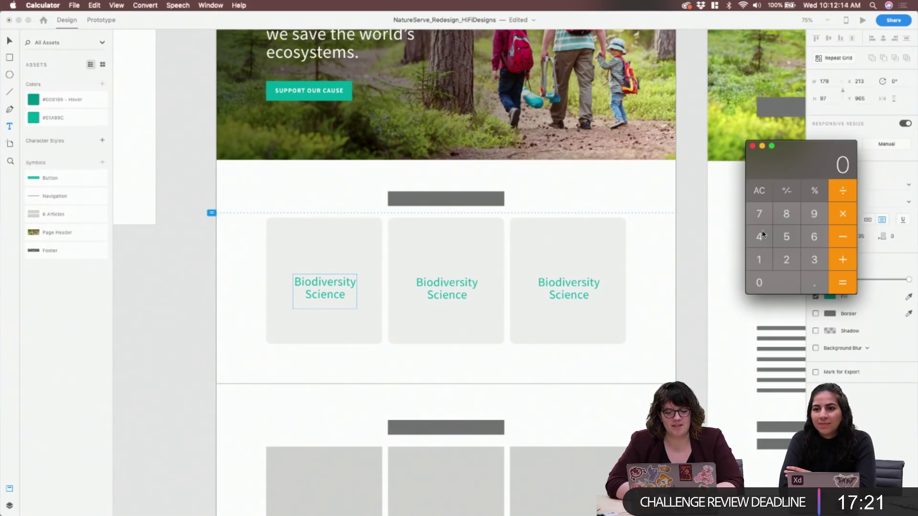
pyautogui.click(815, 258)
pyautogui.click(767, 246)
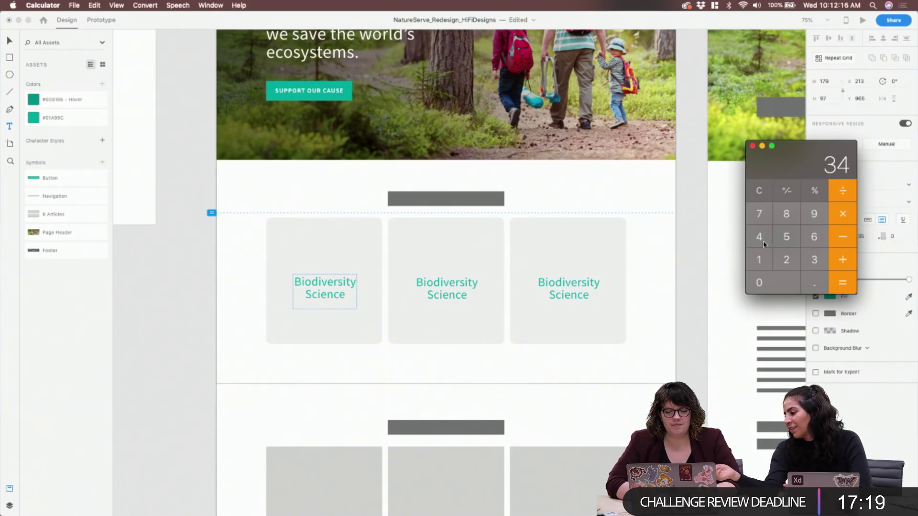
pyautogui.moveTo(806, 152); pyautogui.dragTo(637, 166)
# Try 34x1.4 in the Line Spacing field, then compute 34 × 1.4 = 47.6 in Calculator
pyautogui.click(860, 236)
pyautogui.write('34x1.4')
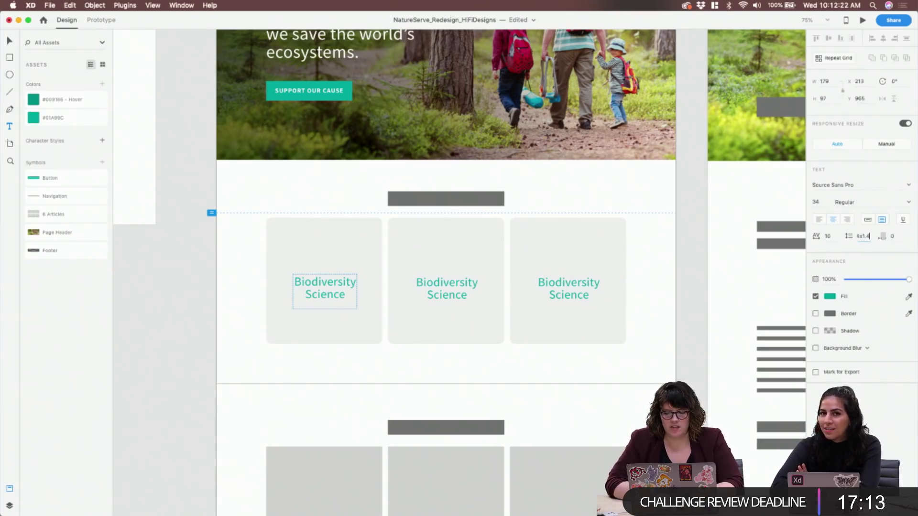
pyautogui.press('Return')
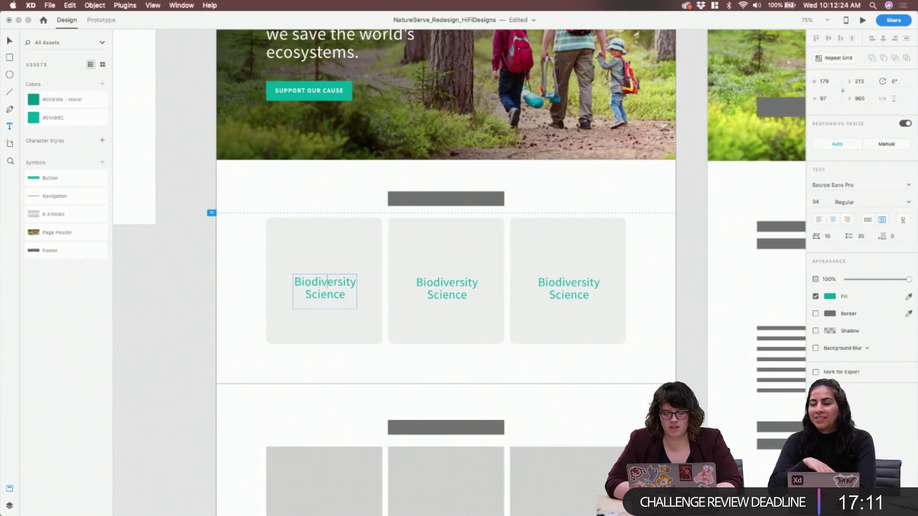
pyautogui.moveTo(545, 511)
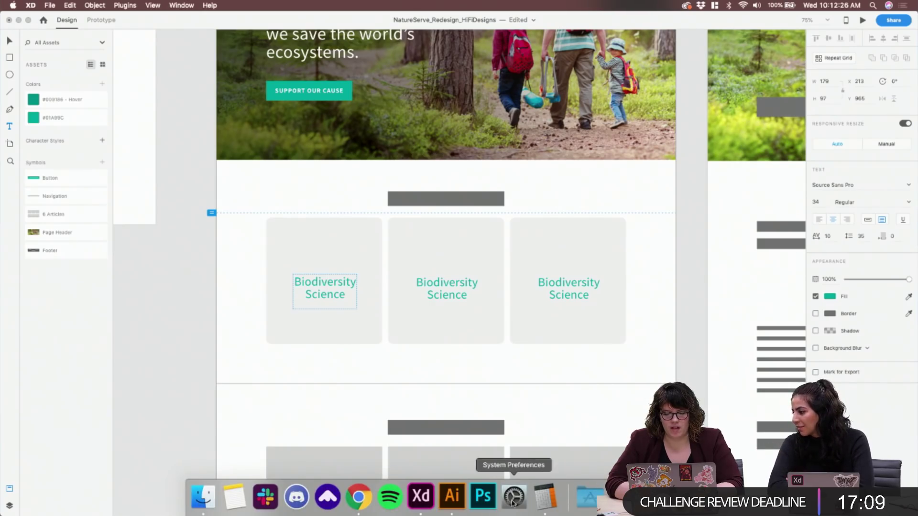
pyautogui.click(546, 498)
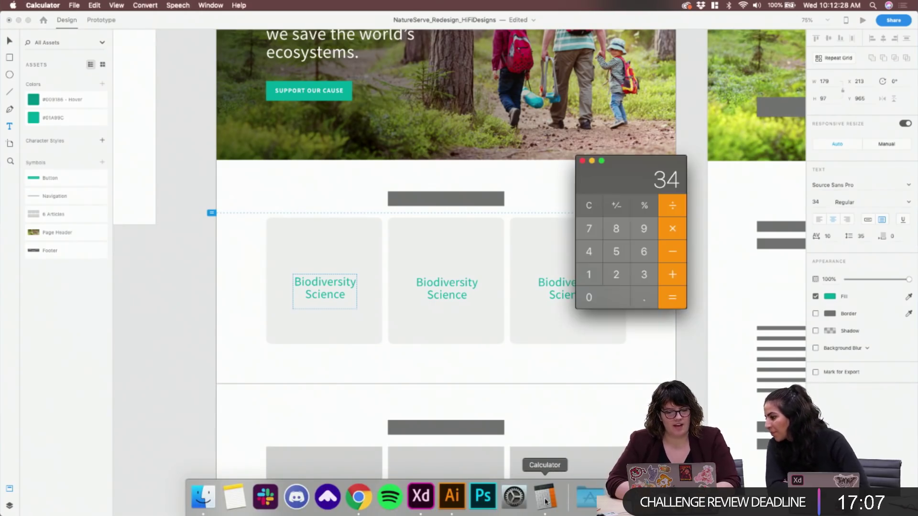
pyautogui.click(673, 230)
pyautogui.click(597, 282)
pyautogui.click(644, 298)
pyautogui.click(585, 258)
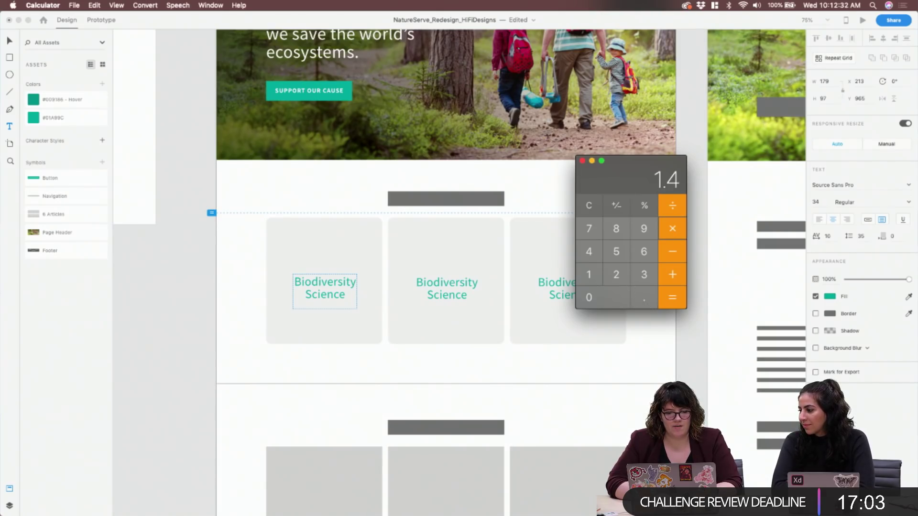
pyautogui.click(670, 303)
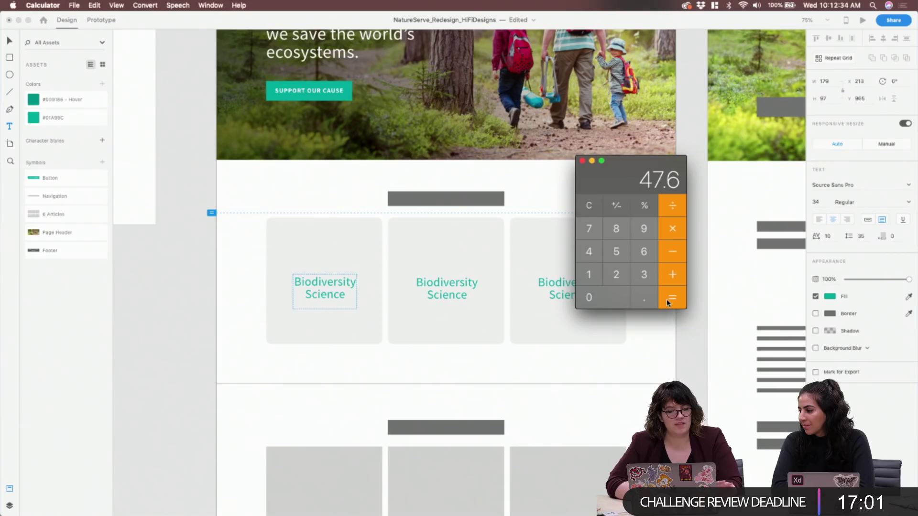
# Enter 47.6 into the title's Line Spacing field in XD
pyautogui.click(862, 236)
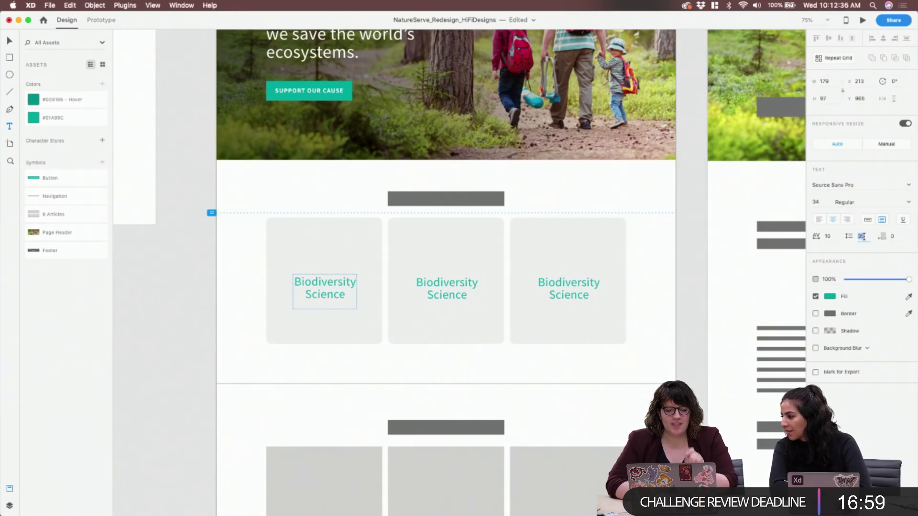
pyautogui.write('47')
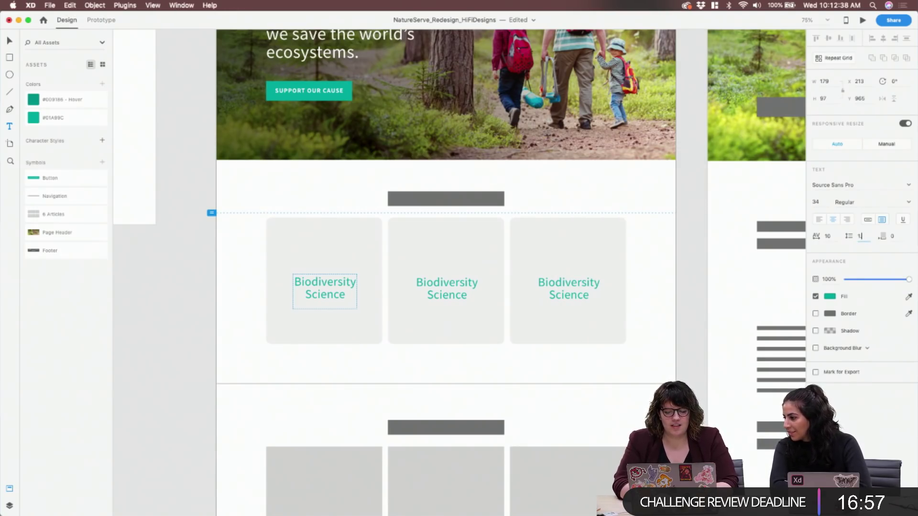
pyautogui.press('BackSpace')
pyautogui.write('47')
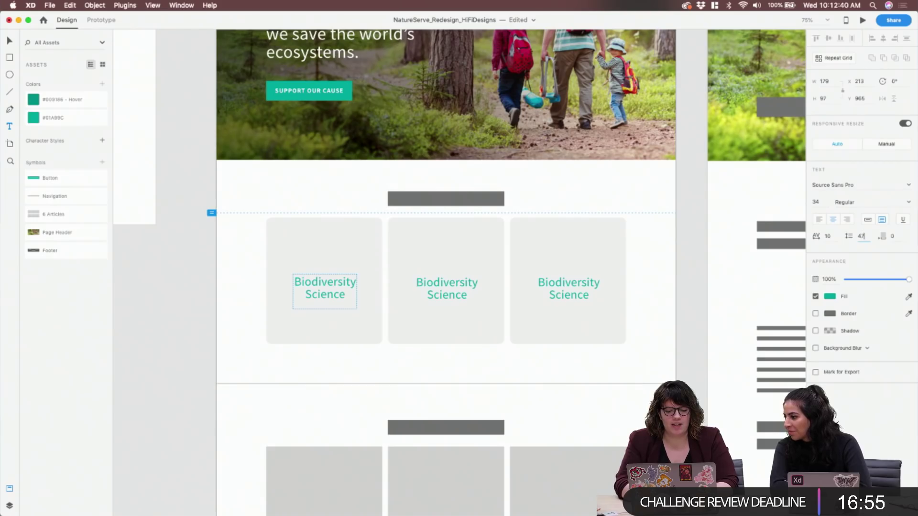
pyautogui.press('BackSpace')
pyautogui.write('7')
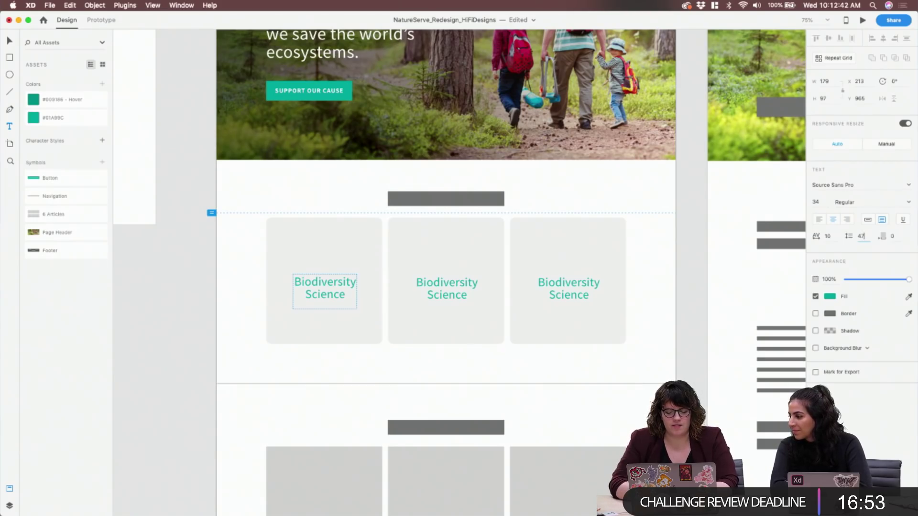
pyautogui.write('.6')
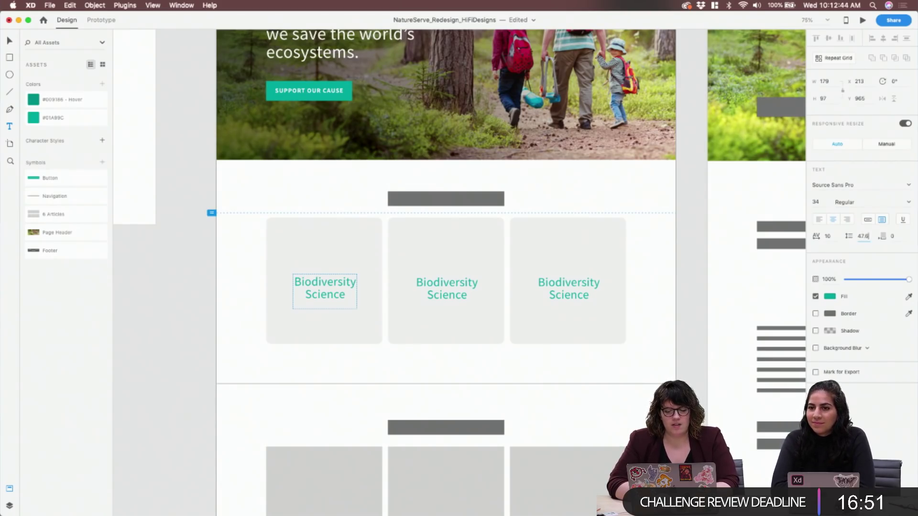
# Apply the 47.6 spacing, then reset the title's line spacing to 35
pyautogui.press('Return')
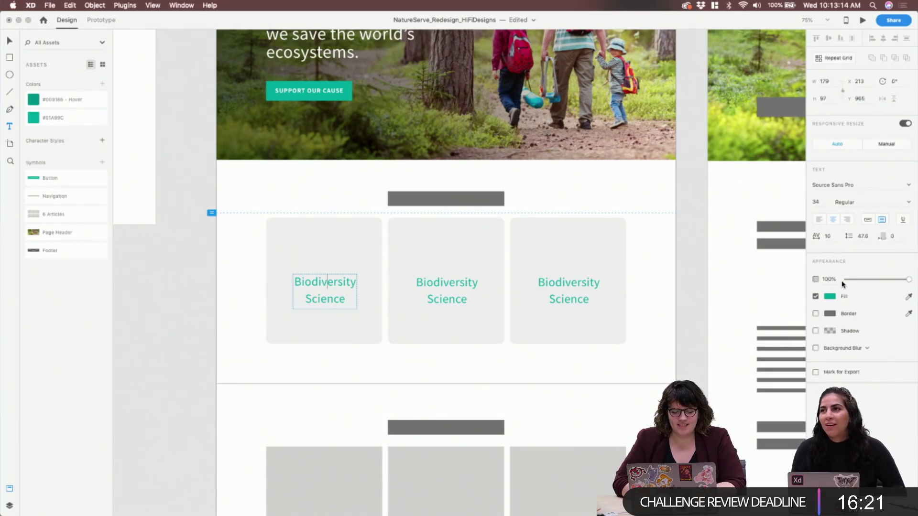
pyautogui.press('super+a')
pyautogui.click(863, 236)
pyautogui.write('35')
pyautogui.press('Return')
# Shorten, raise and widen the title text box to 249 wide across the card
pyautogui.press('Escape')
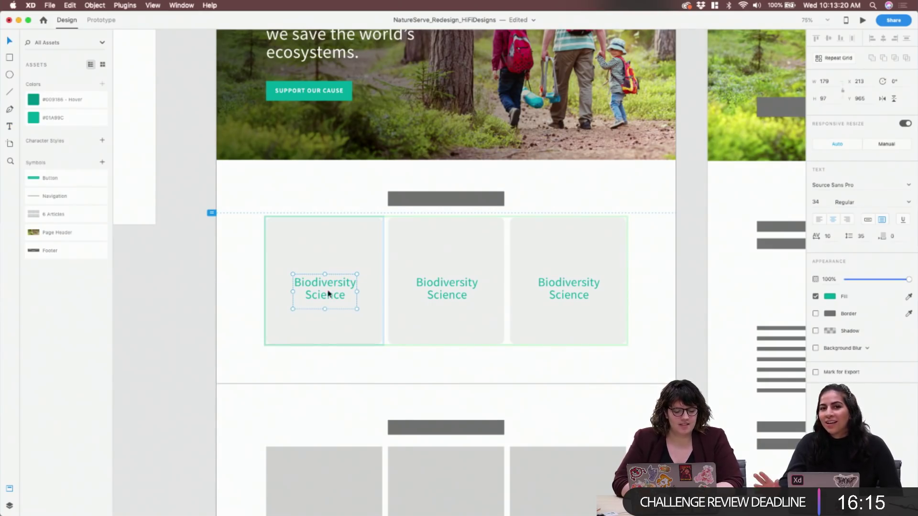
pyautogui.moveTo(325, 309); pyautogui.dragTo(325, 302)
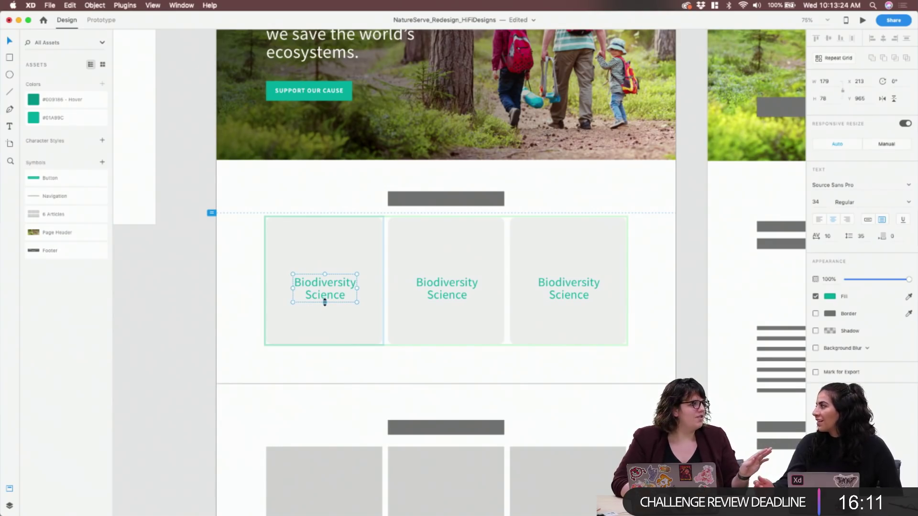
pyautogui.moveTo(334, 295); pyautogui.dragTo(336, 289)
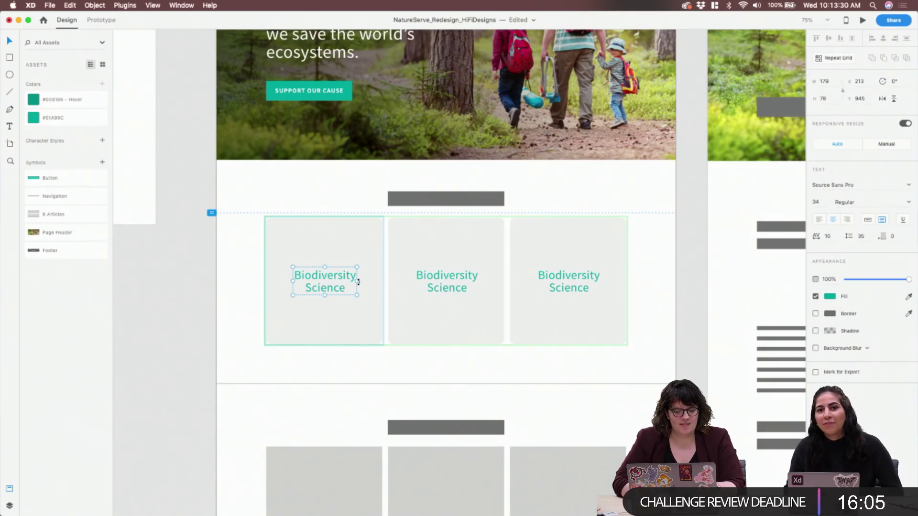
pyautogui.moveTo(358, 282)
pyautogui.mouseDown()
pyautogui.moveTo(383, 281)
pyautogui.moveTo(365, 275)
pyautogui.moveTo(379, 282)
pyautogui.moveTo(357, 281)
pyautogui.moveTo(384, 284)
pyautogui.moveTo(369, 282)
pyautogui.mouseUp()
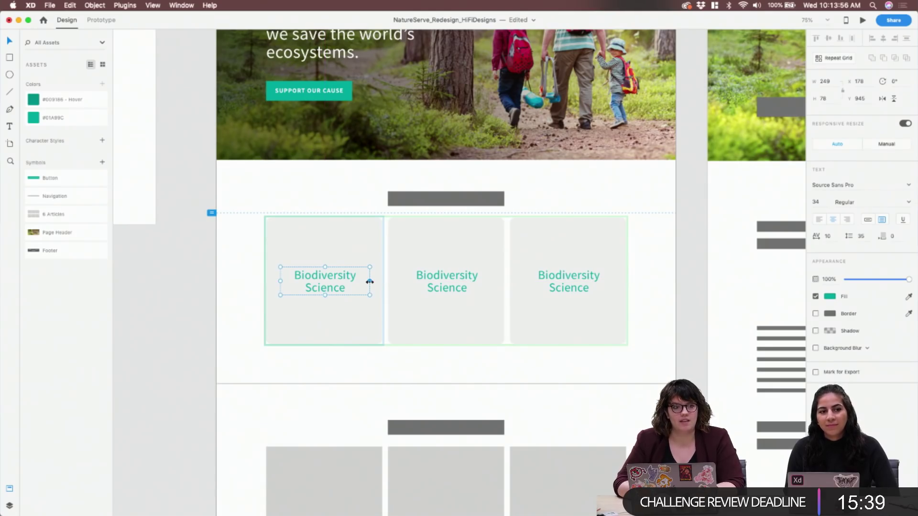
# Retitle the middle card 'Conservation Tools & Services', checking section names on the live site
pyautogui.doubleClick(436, 282)
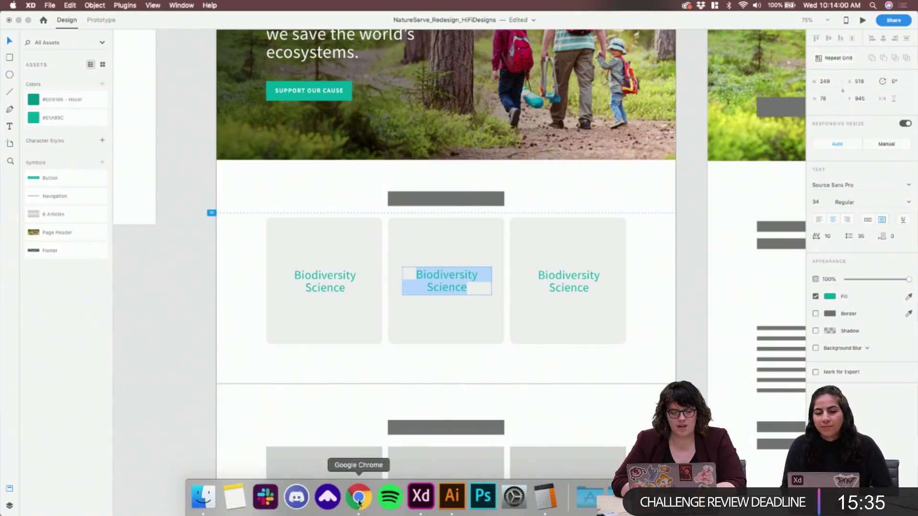
pyautogui.click(360, 499)
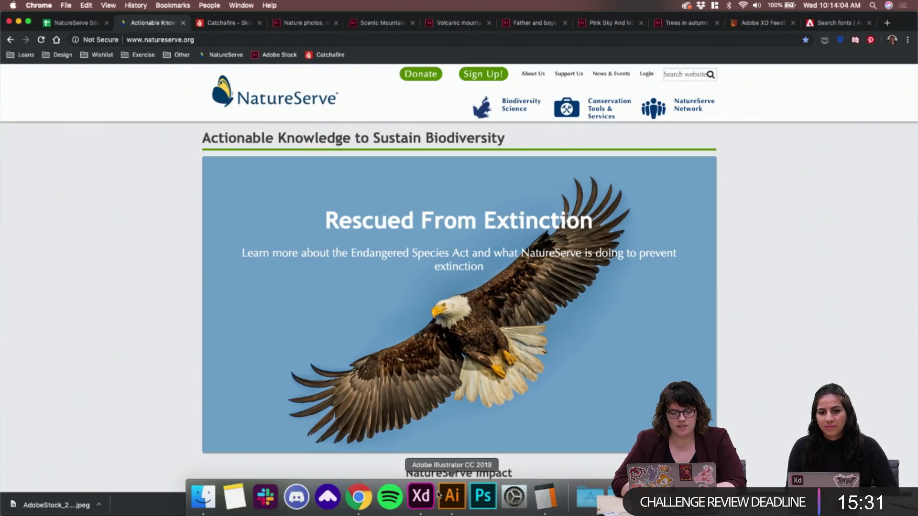
pyautogui.click(421, 494)
pyautogui.write('Conver')
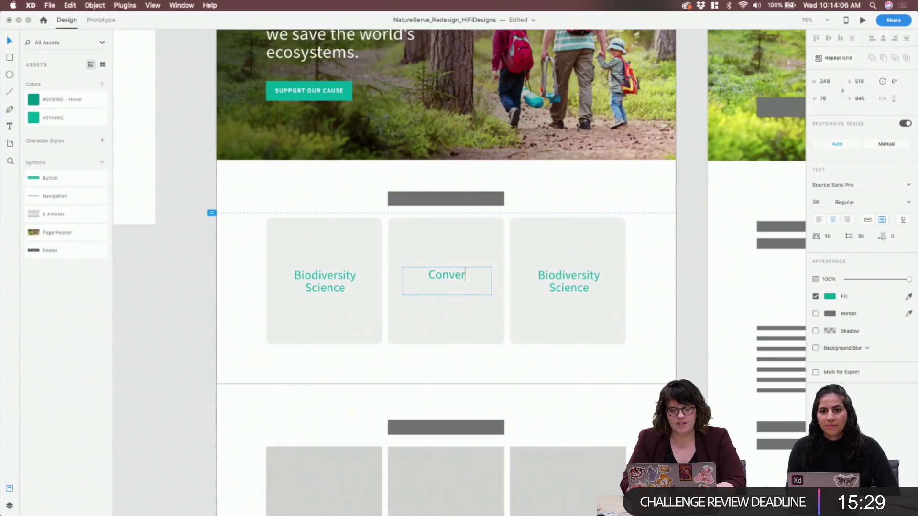
pyautogui.write('satio')
pyautogui.press('BackSpace')
pyautogui.press('BackSpace')
pyautogui.press('BackSpace')
pyautogui.press('BackSpace')
pyautogui.press('BackSpace')
pyautogui.press('BackSpace')
pyautogui.press('BackSpace')
pyautogui.press('BackSpace')
pyautogui.press('BackSpace')
pyautogui.write('se')
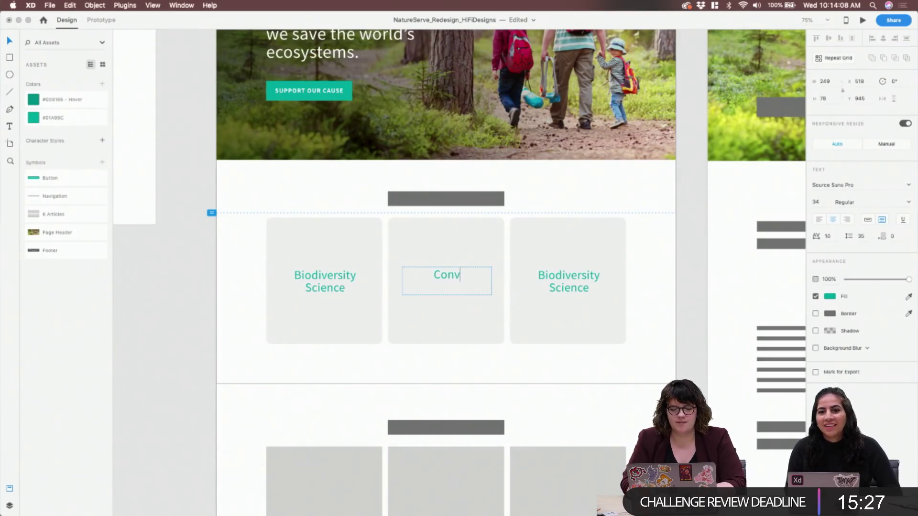
pyautogui.write('rv')
pyautogui.press('BackSpace')
pyautogui.press('BackSpace')
pyautogui.press('BackSpace')
pyautogui.press('BackSpace')
pyautogui.write('nservation')
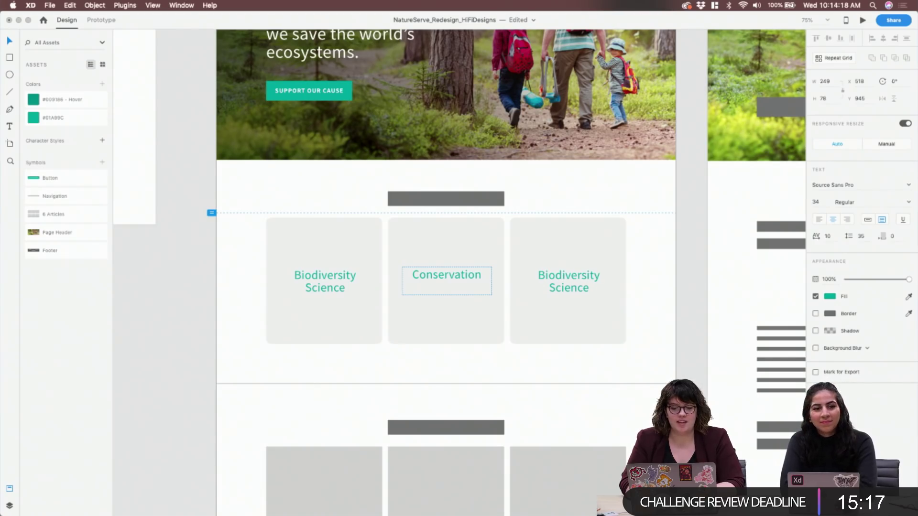
pyautogui.write('Tools')
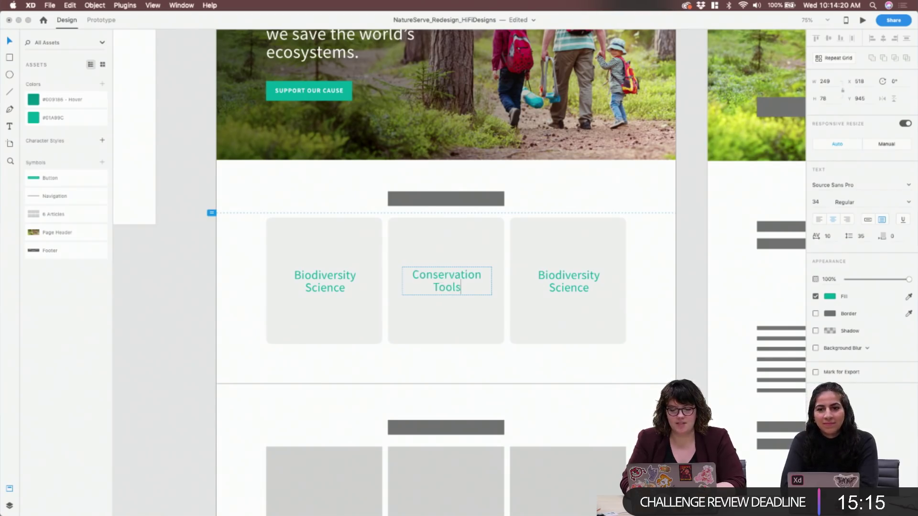
pyautogui.write(' & Services')
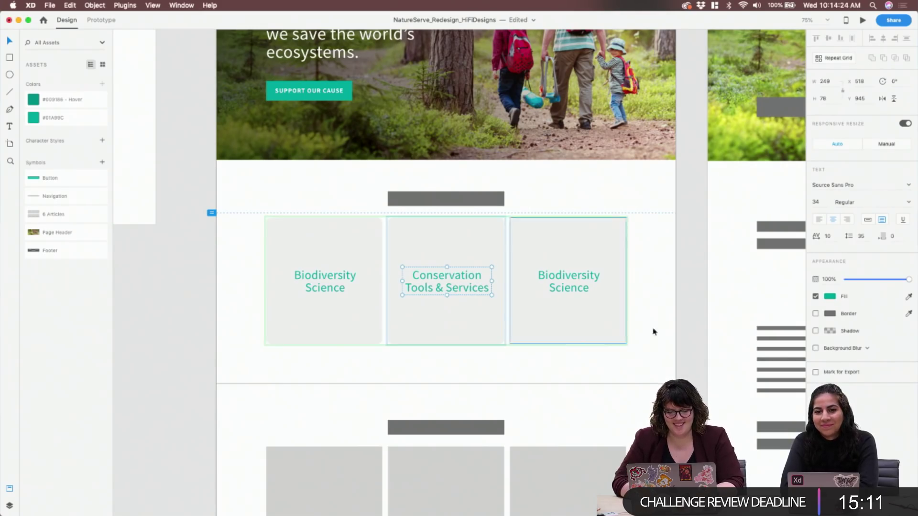
pyautogui.click(576, 285)
# Retitle the third card 'Our Robust Network'
pyautogui.doubleClick(574, 281)
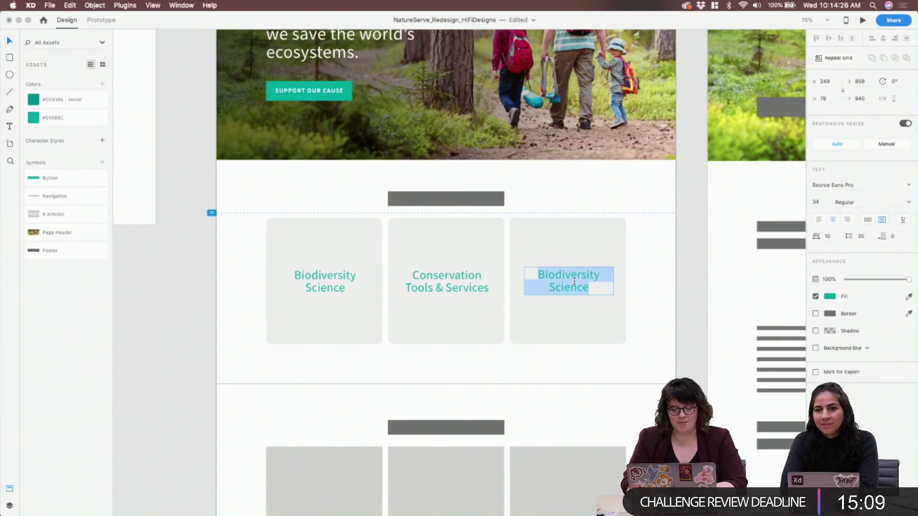
pyautogui.write('Our Robes')
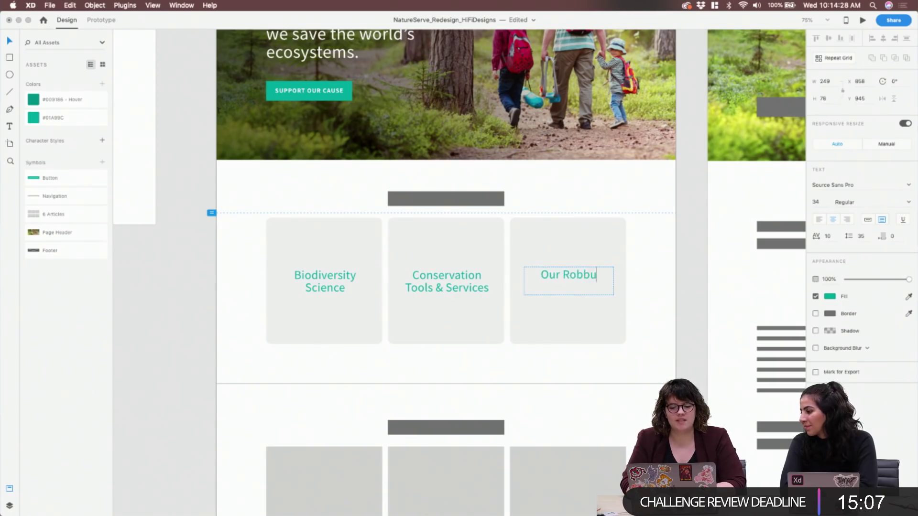
pyautogui.press('BackSpace')
pyautogui.press('BackSpace')
pyautogui.write('ust Ne')
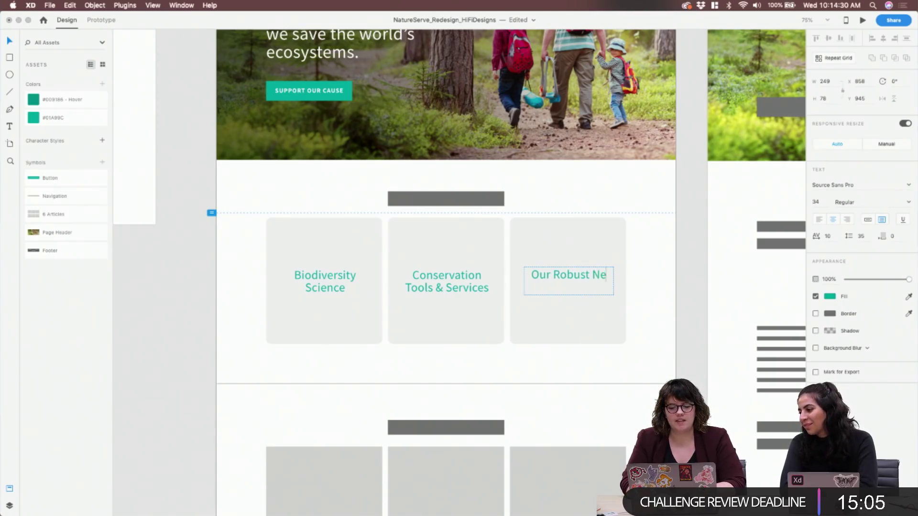
pyautogui.write('twork')
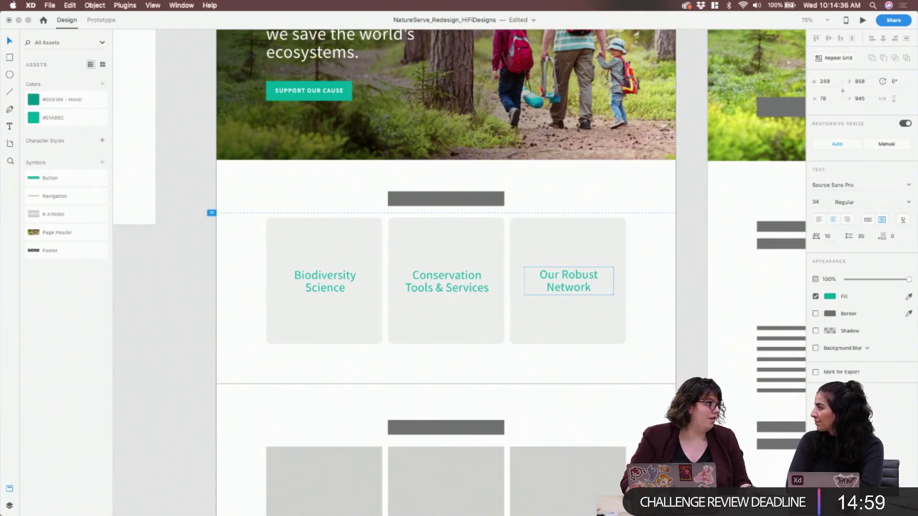
# Finish the third title, then nudge the card titles down and slightly back up
pyautogui.click(592, 295)
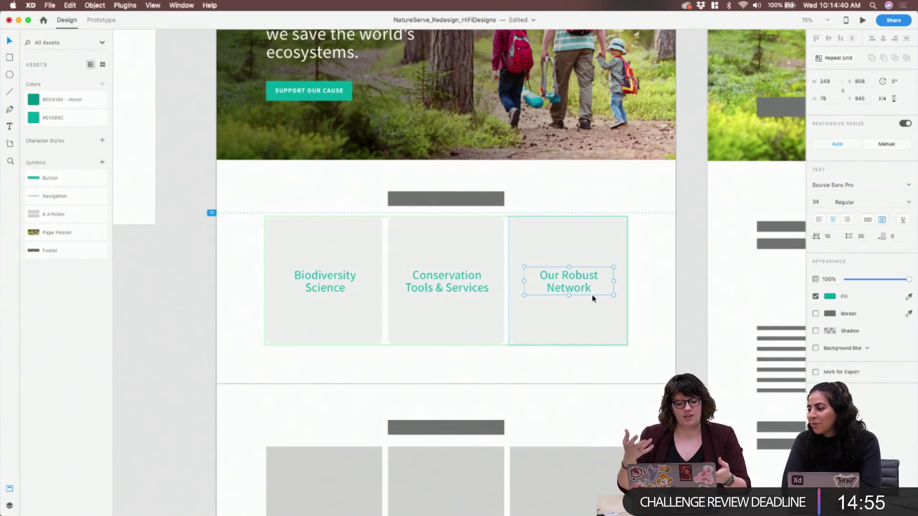
pyautogui.press('Escape')
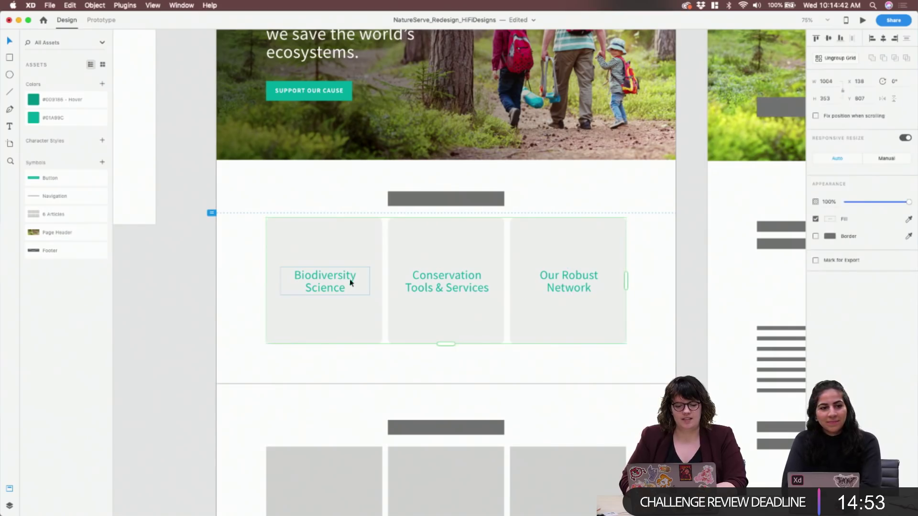
pyautogui.press('Escape')
pyautogui.click(343, 283)
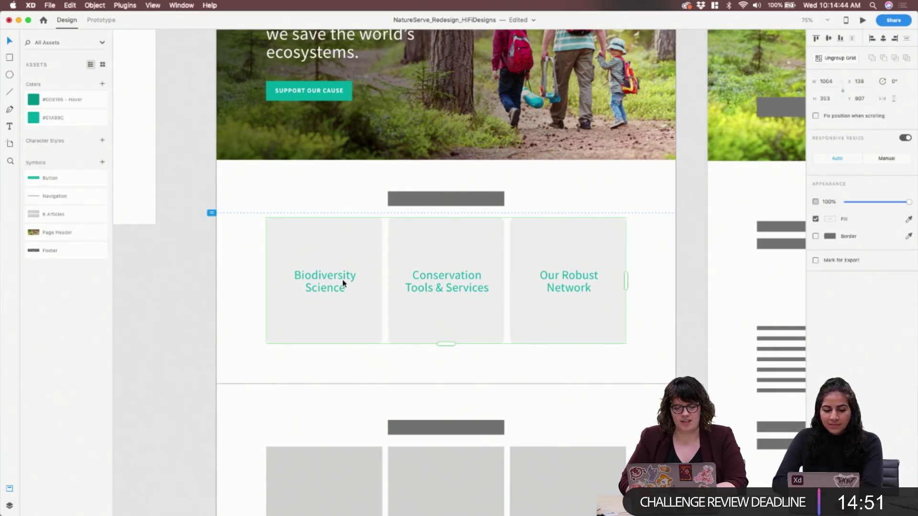
pyautogui.doubleClick(343, 283)
pyautogui.hotkey('shift', 'Down')
pyautogui.hotkey('shift', 'Down')
pyautogui.hotkey('shift', 'Down')
pyautogui.hotkey('shift', 'Down')
pyautogui.hotkey('shift', 'Down')
pyautogui.hotkey('shift', 'Down')
pyautogui.hotkey('shift', 'Down')
pyautogui.hotkey('shift', 'Down')
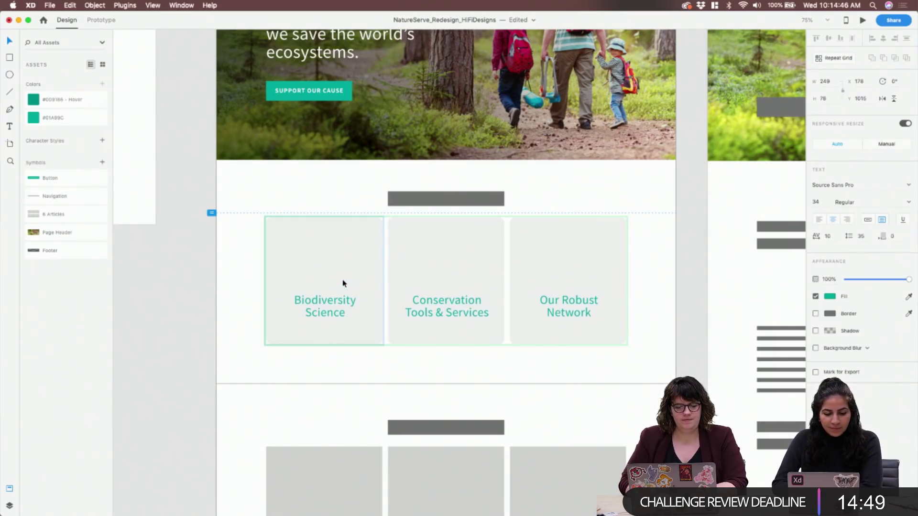
pyautogui.hotkey('shift', 'Up')
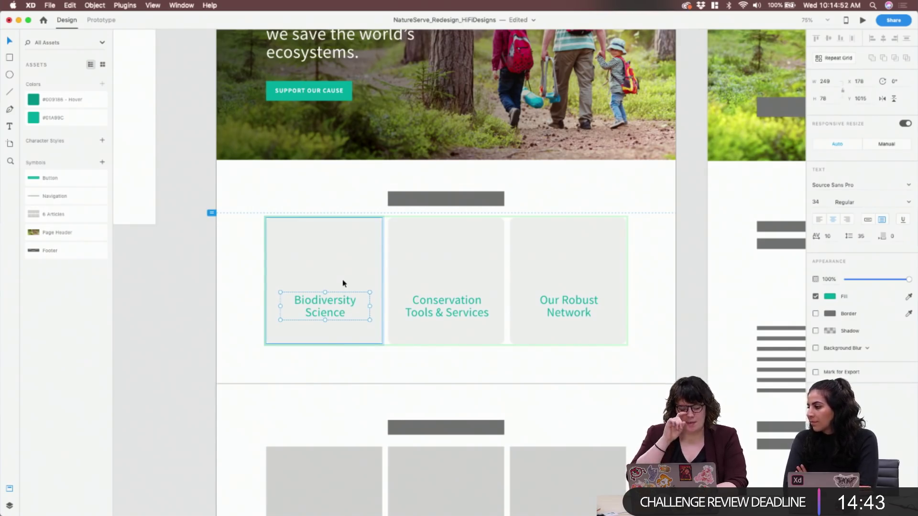
# Draw a 119×119 square icon placeholder above the first card's title
pyautogui.click(446, 198)
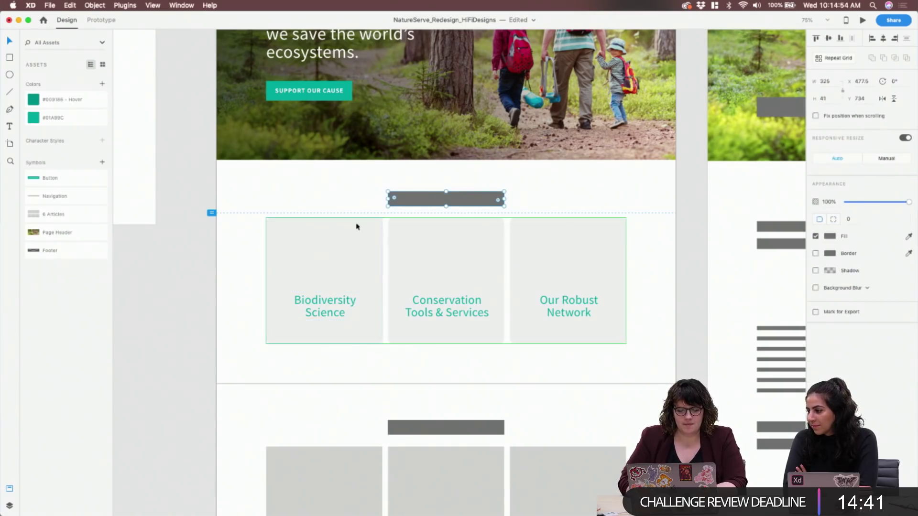
pyautogui.click(314, 254)
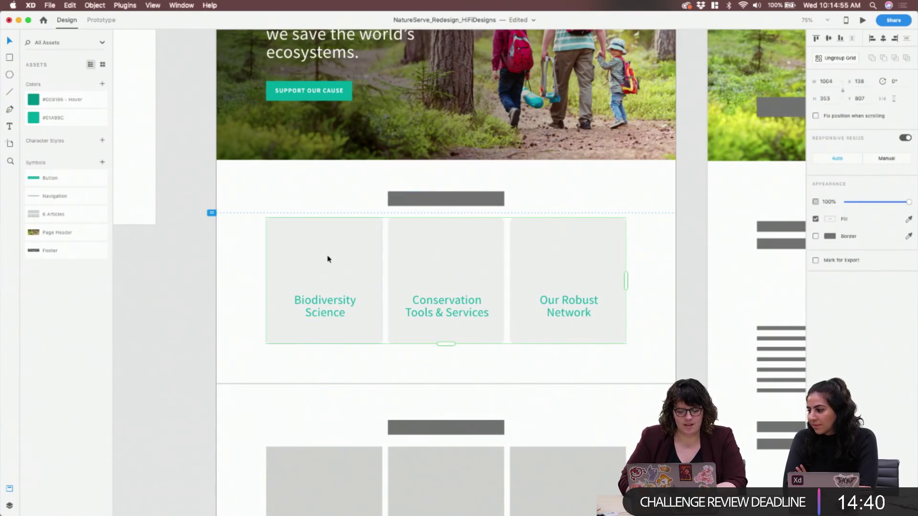
pyautogui.doubleClick(305, 246)
pyautogui.moveTo(300, 241); pyautogui.dragTo(349, 285)
# Centre the square, remove its border, and fill the squares with the saved teal #01A89C
pyautogui.press('v')
pyautogui.moveTo(319, 258); pyautogui.dragTo(322, 259)
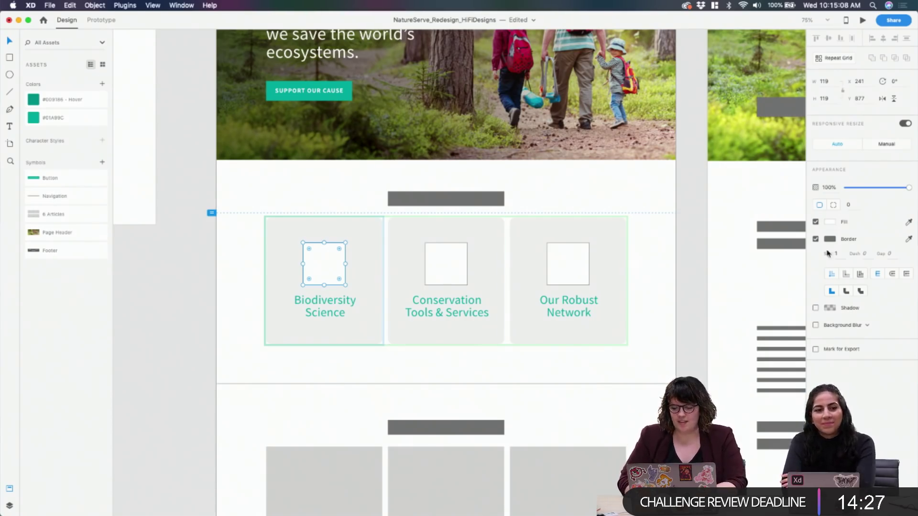
pyautogui.click(816, 239)
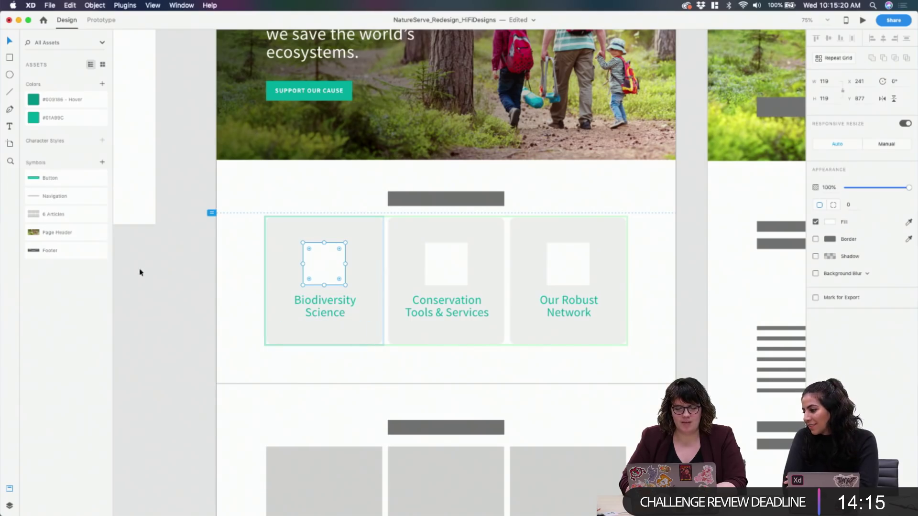
pyautogui.click(184, 285)
pyautogui.click(316, 261)
pyautogui.click(321, 263)
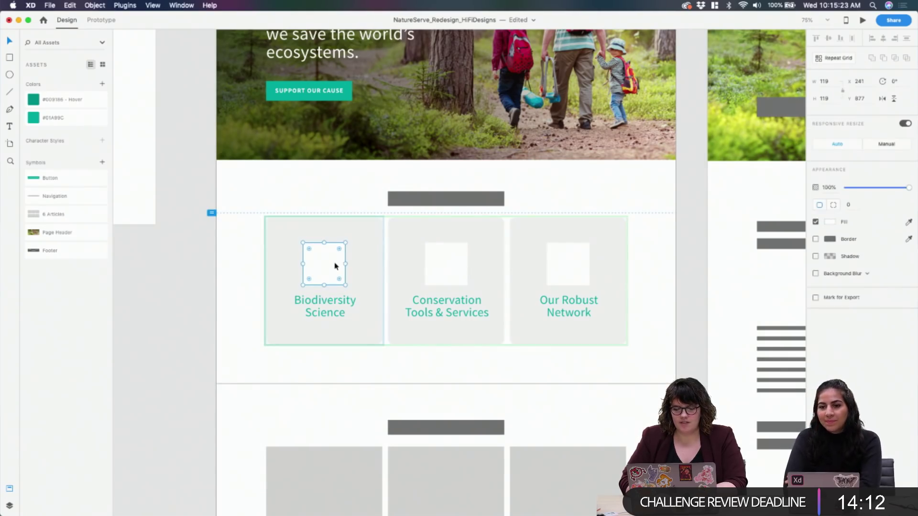
pyautogui.click(831, 224)
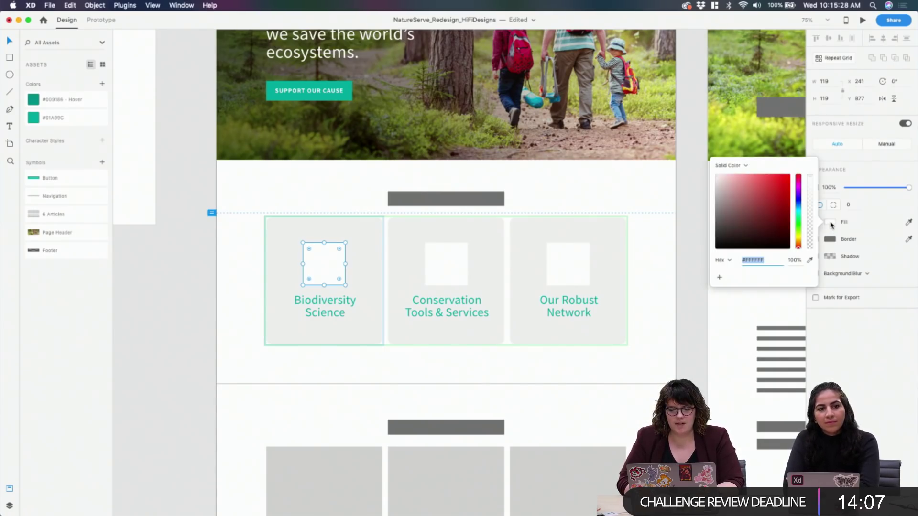
pyautogui.click(831, 224)
pyautogui.click(66, 118)
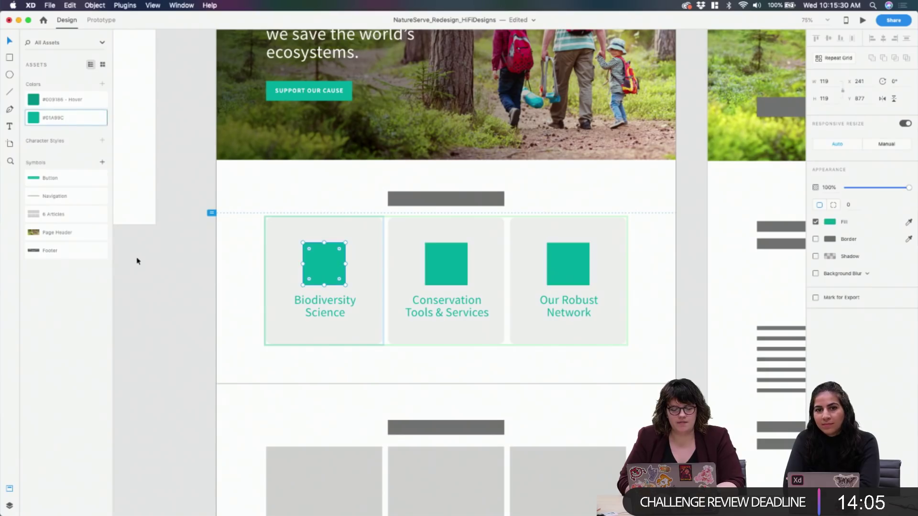
pyautogui.click(177, 263)
# Select the first card's square and title together and nudge them up in every card
pyautogui.click(336, 271)
pyautogui.doubleClick(347, 266)
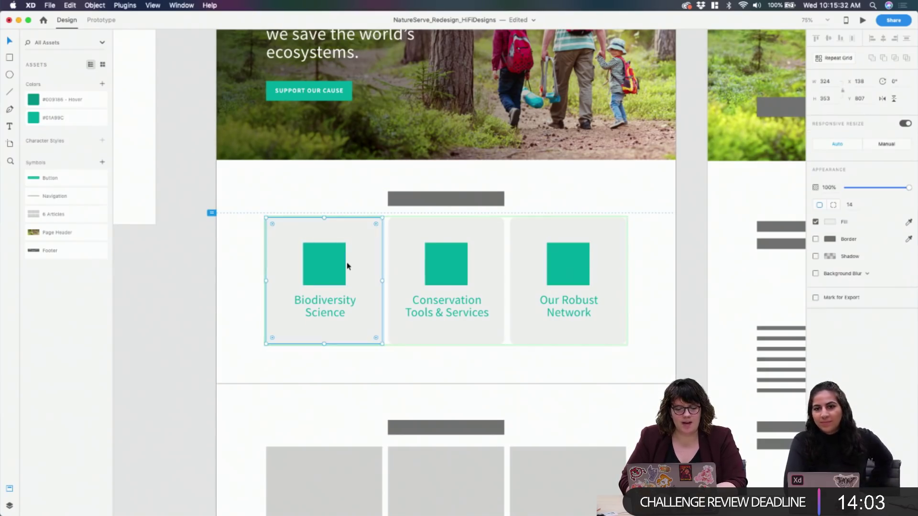
pyautogui.click(329, 266)
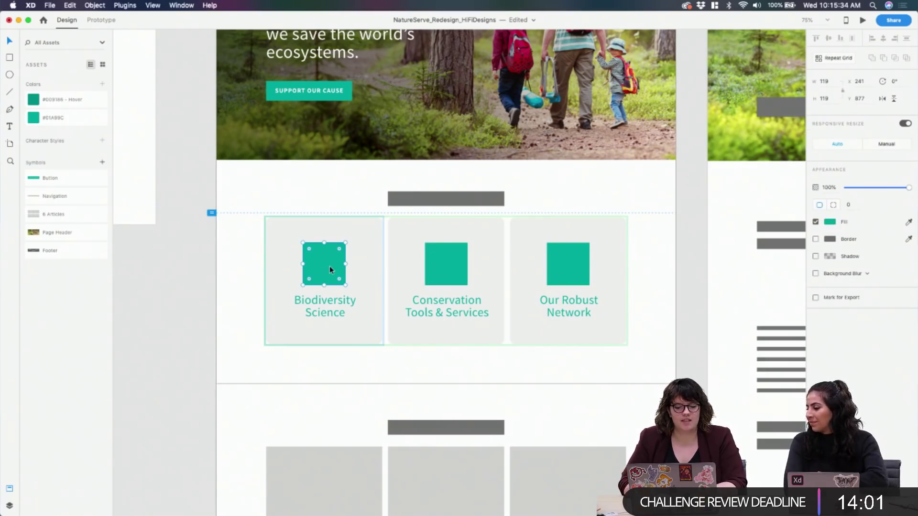
pyautogui.click(333, 313)
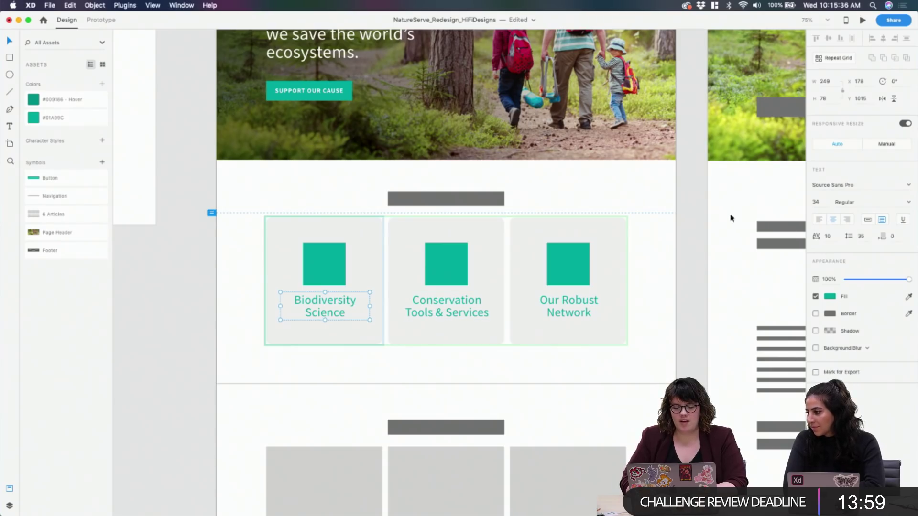
pyautogui.keyDown('shift'); pyautogui.click(324, 255); pyautogui.keyUp('shift')
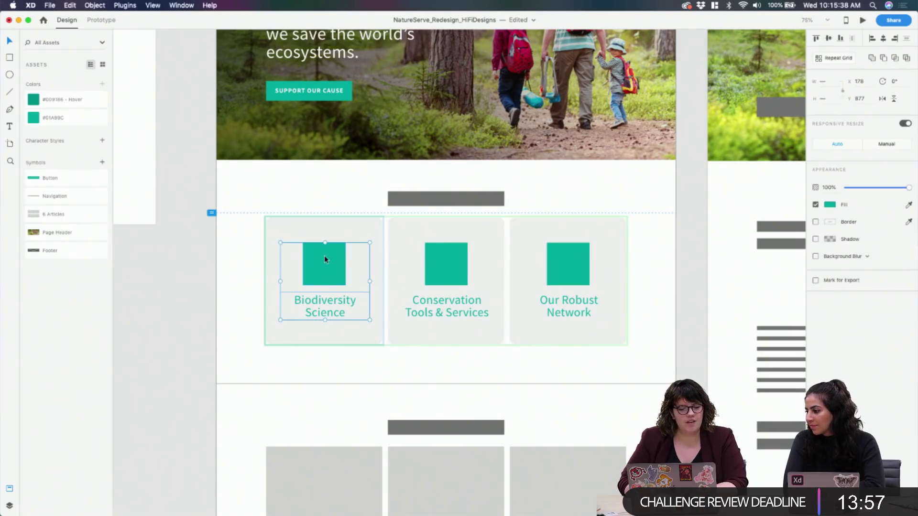
pyautogui.hotkey('shift', 'Up')
pyautogui.hotkey('shift', 'Up')
pyautogui.hotkey('shift', 'Up')
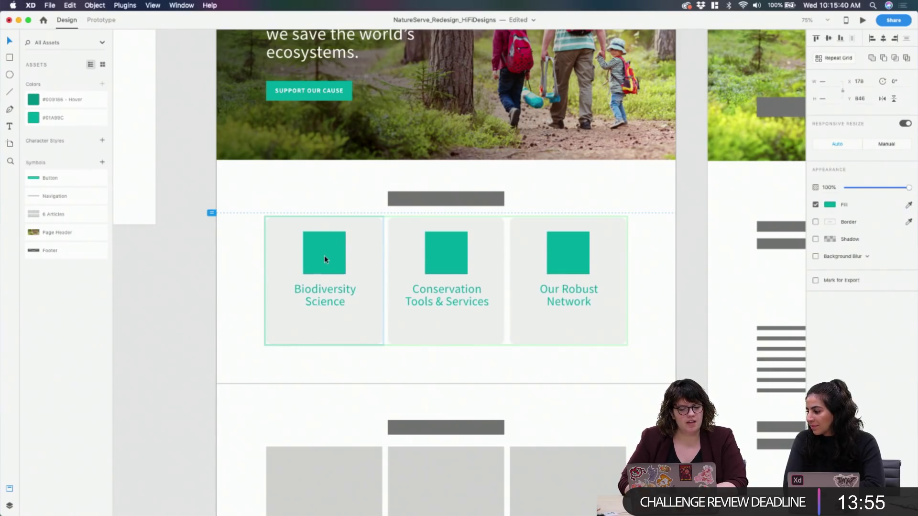
# Drag the first card's grey background down to make all three cards taller
pyautogui.click(334, 337)
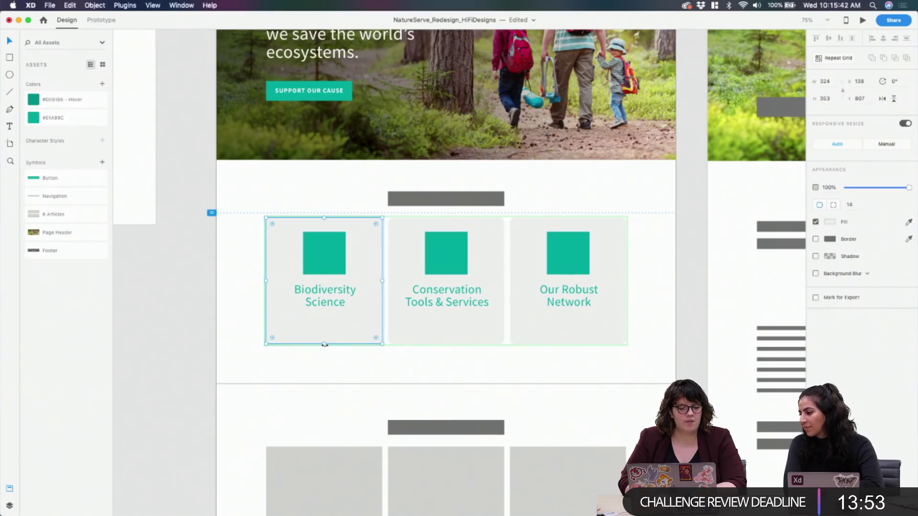
pyautogui.moveTo(325, 344); pyautogui.dragTo(321, 369)
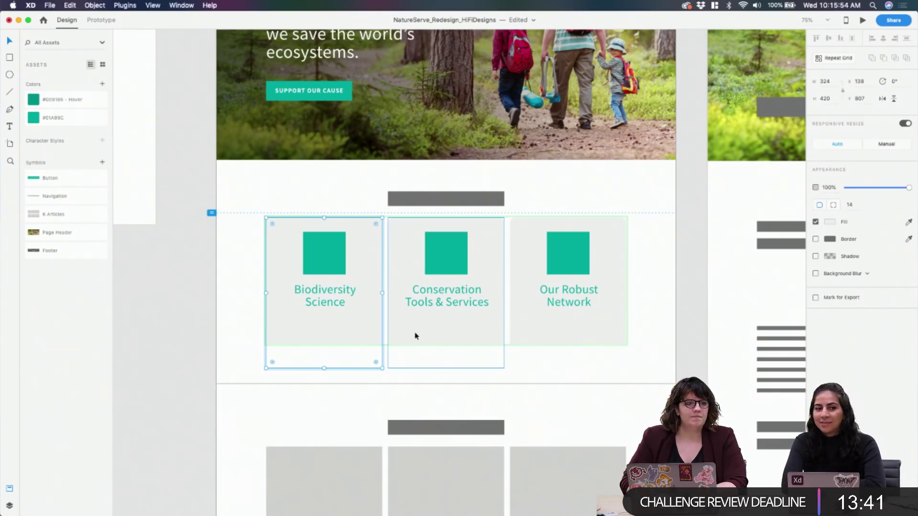
pyautogui.click(392, 322)
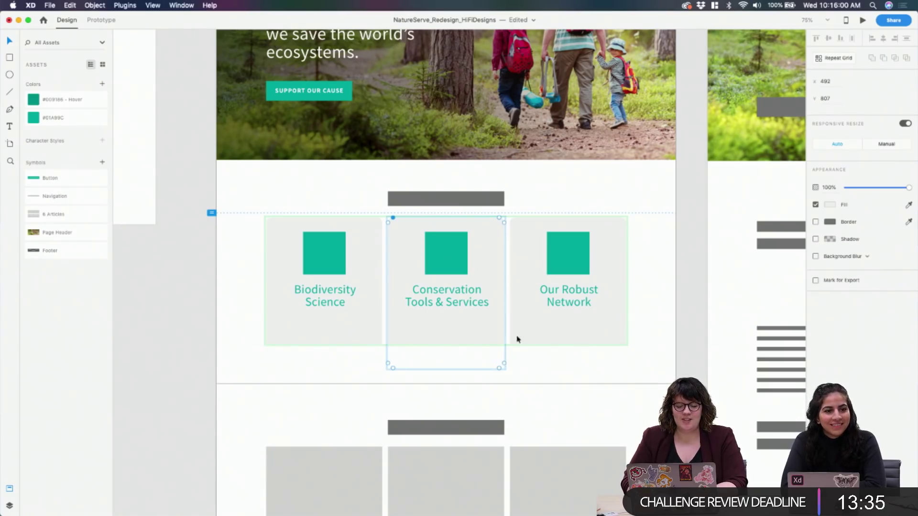
pyautogui.click(529, 340)
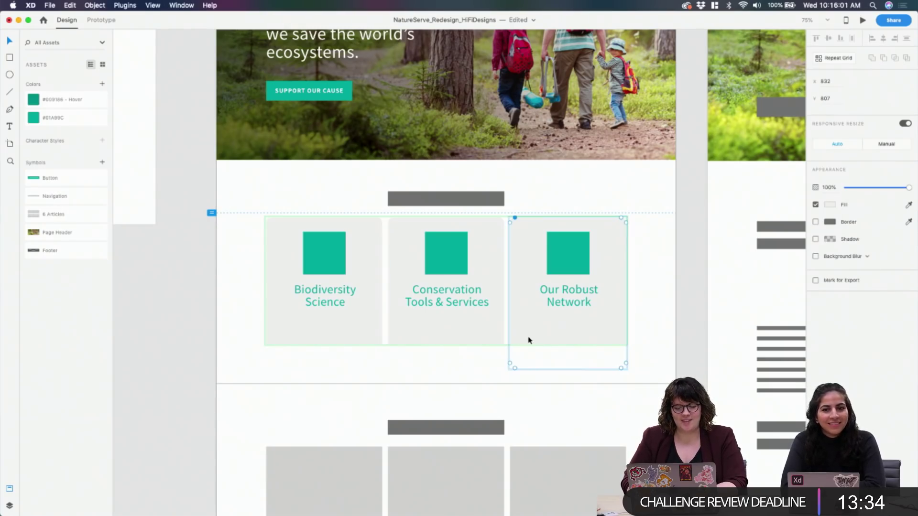
pyautogui.click(493, 367)
# Test a second Repeat Grid row of cards, then remove it, leaving one 420-high row
pyautogui.click(463, 322)
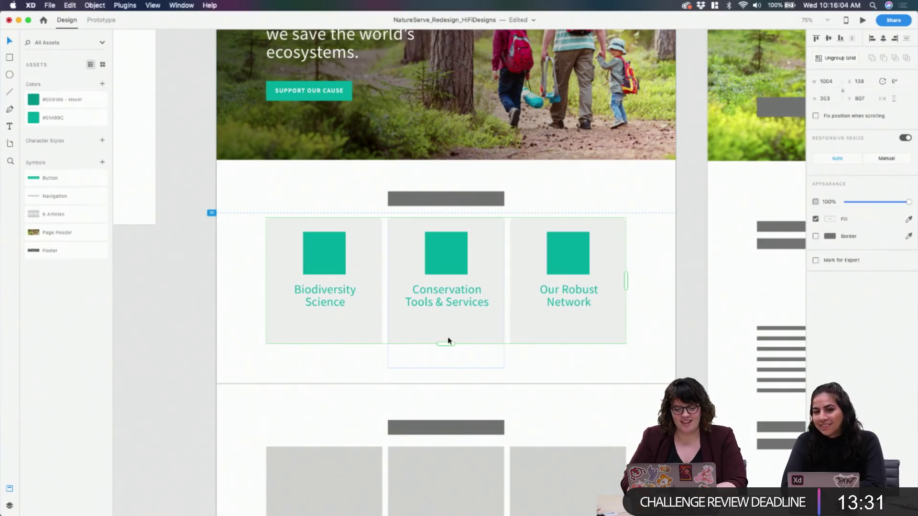
pyautogui.moveTo(446, 343); pyautogui.dragTo(440, 401)
pyautogui.moveTo(420, 352); pyautogui.dragTo(414, 378)
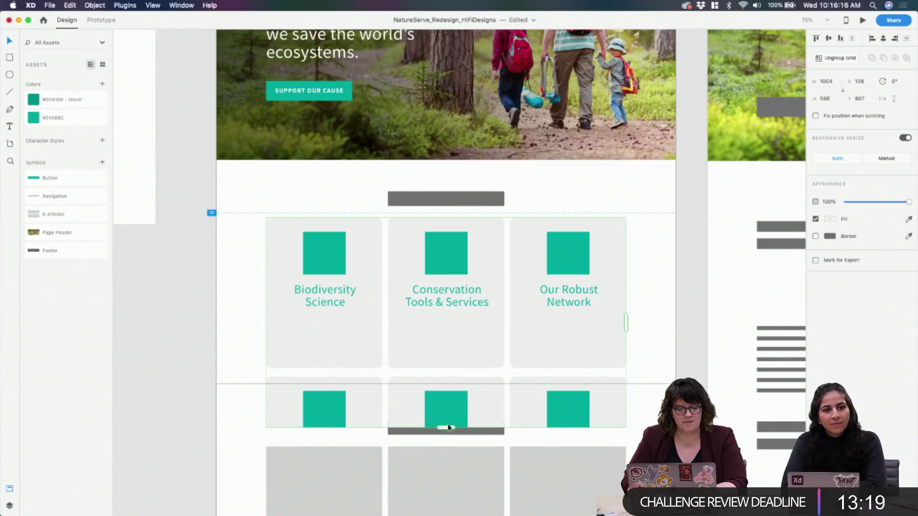
pyautogui.moveTo(449, 427); pyautogui.dragTo(445, 369)
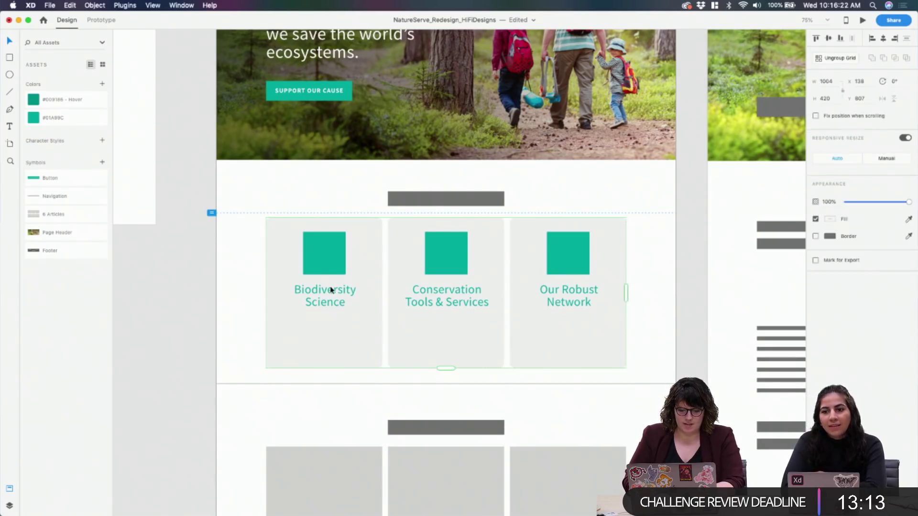
# Nudge the first card's square and title group down, then slightly back up
pyautogui.doubleClick(335, 269)
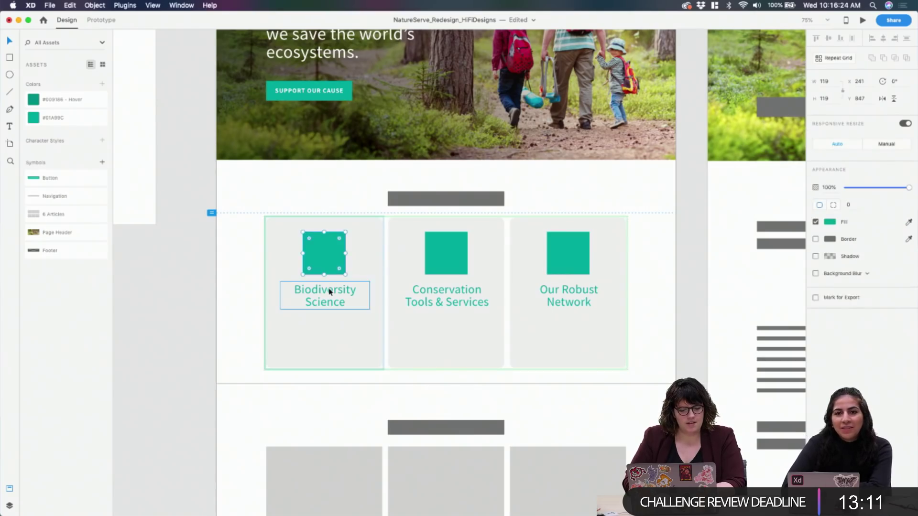
pyautogui.hotkey('shift', 'Down')
pyautogui.hotkey('shift', 'Down')
pyautogui.hotkey('shift', 'Down')
pyautogui.hotkey('shift', 'Down')
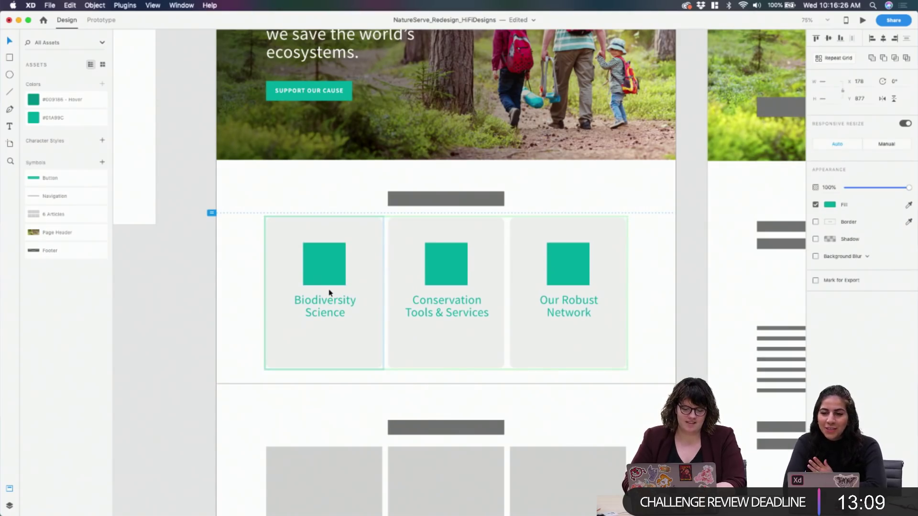
pyautogui.press('Up')
pyautogui.press('Up')
pyautogui.press('Up')
pyautogui.press('Up')
pyautogui.press('Up')
pyautogui.press('Up')
pyautogui.press('Up')
pyautogui.press('Up')
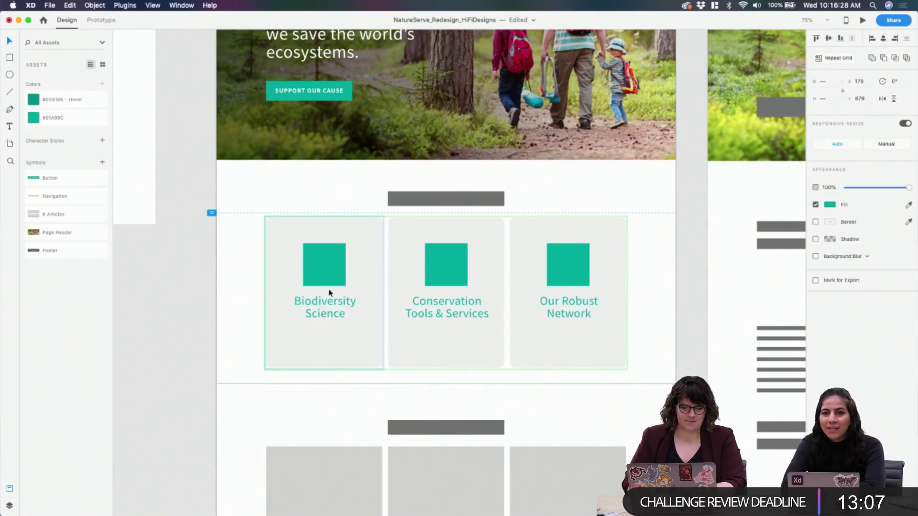
pyautogui.click(210, 319)
# Set the card titles' font size to 28 so they fit one line, and fit the box height
pyautogui.click(314, 317)
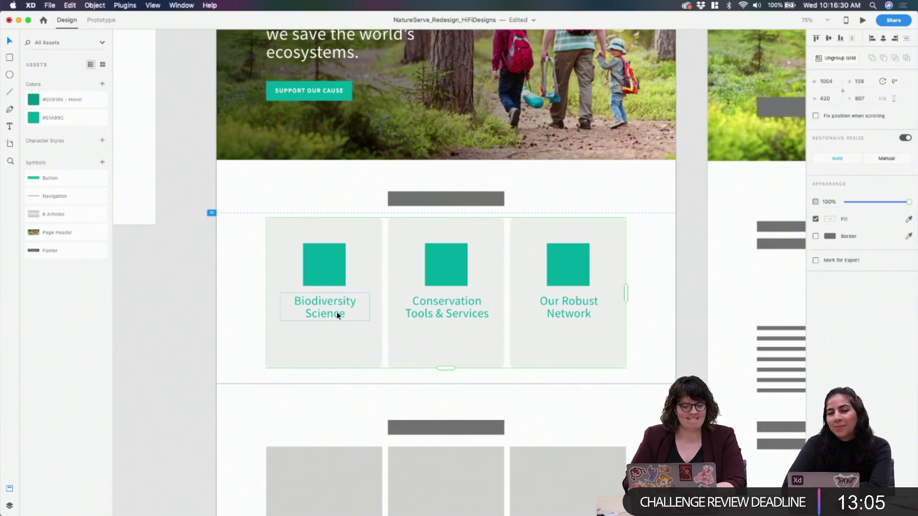
pyautogui.doubleClick(337, 312)
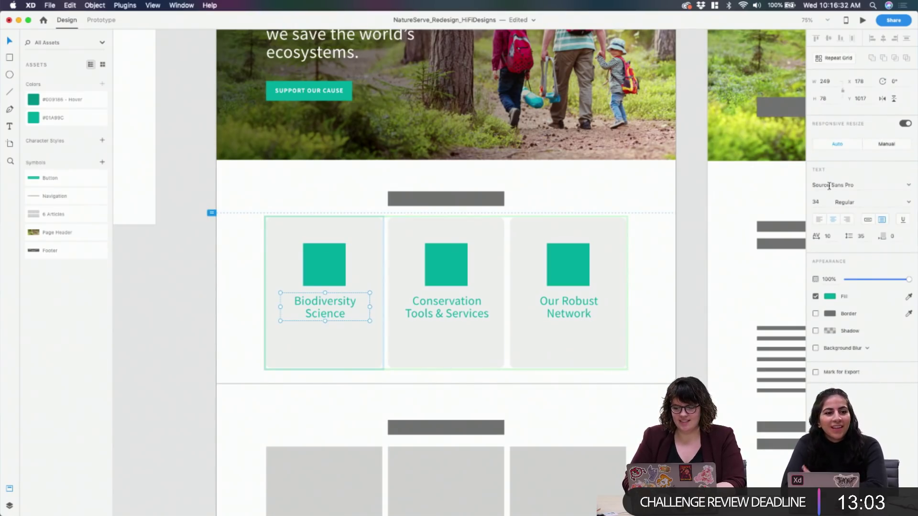
pyautogui.click(818, 200)
pyautogui.write('30')
pyautogui.press('Return')
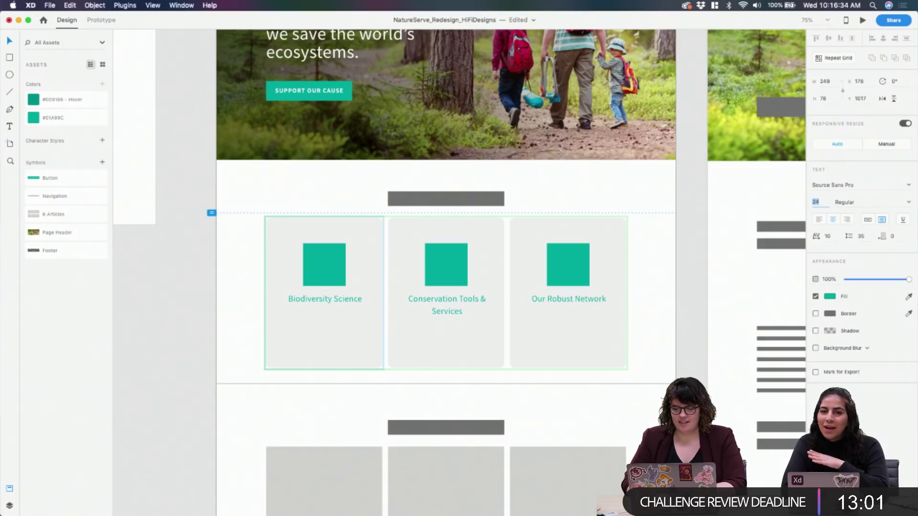
pyautogui.write('28')
pyautogui.press('Return')
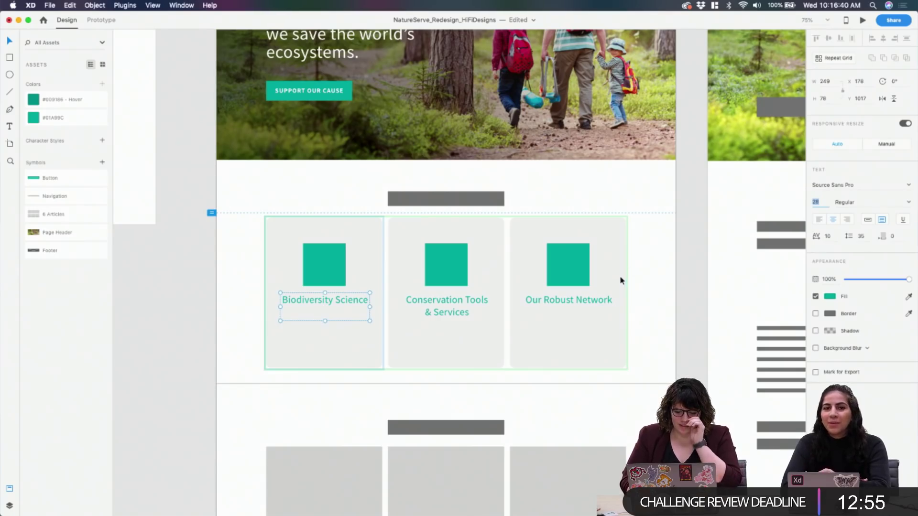
pyautogui.doubleClick(326, 320)
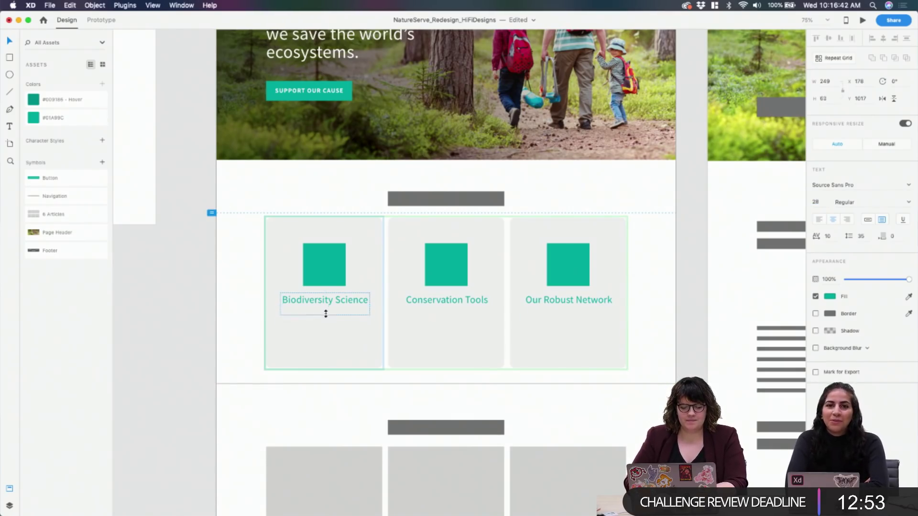
# Place a copy of the title beneath it and colour the subtitle dark grey #3C3C3C
pyautogui.moveTo(324, 304); pyautogui.dragTo(338, 327)
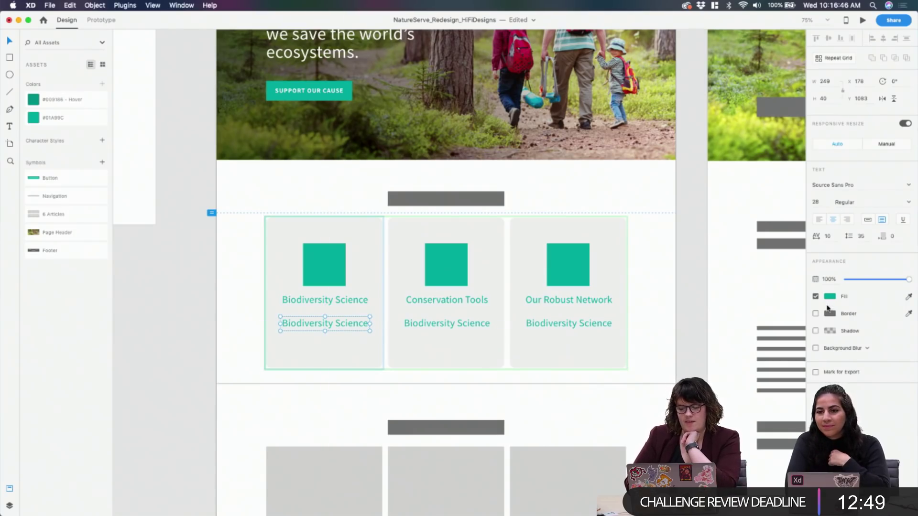
pyautogui.doubleClick(287, 325)
pyautogui.press('super+a')
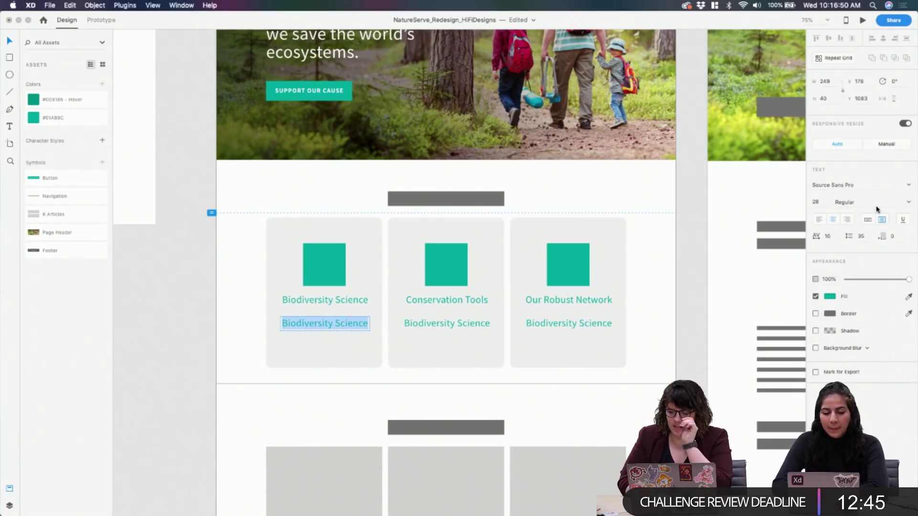
pyautogui.click(830, 297)
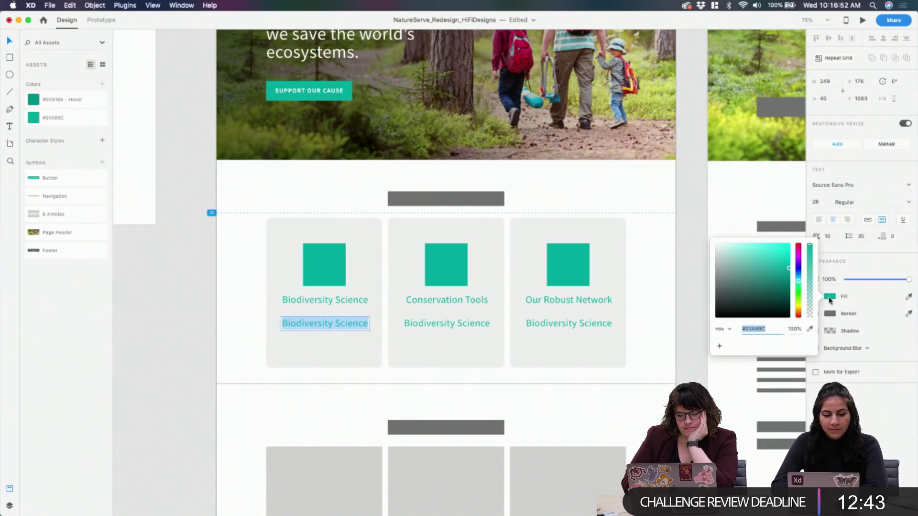
pyautogui.moveTo(746, 292); pyautogui.dragTo(692, 303)
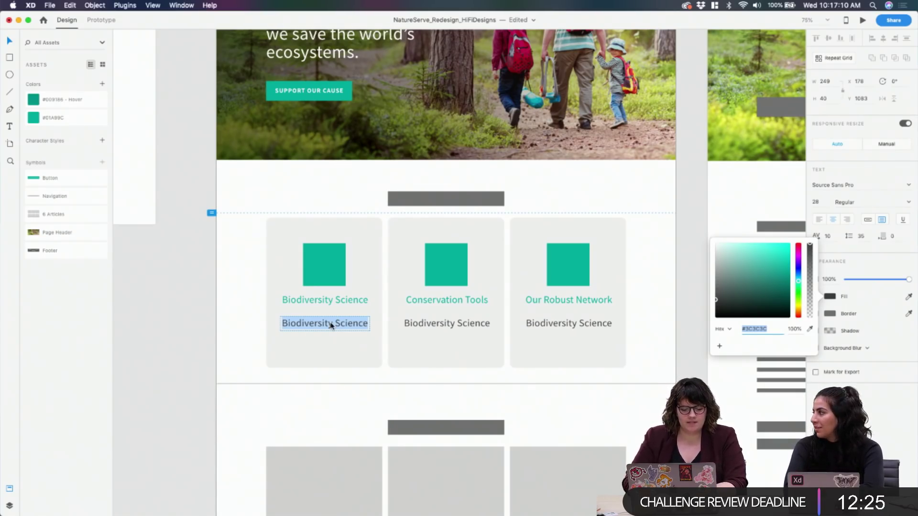
# Switch to the NatureServe site in Chrome and open its Biodiversity Science nav item
pyautogui.click(360, 500)
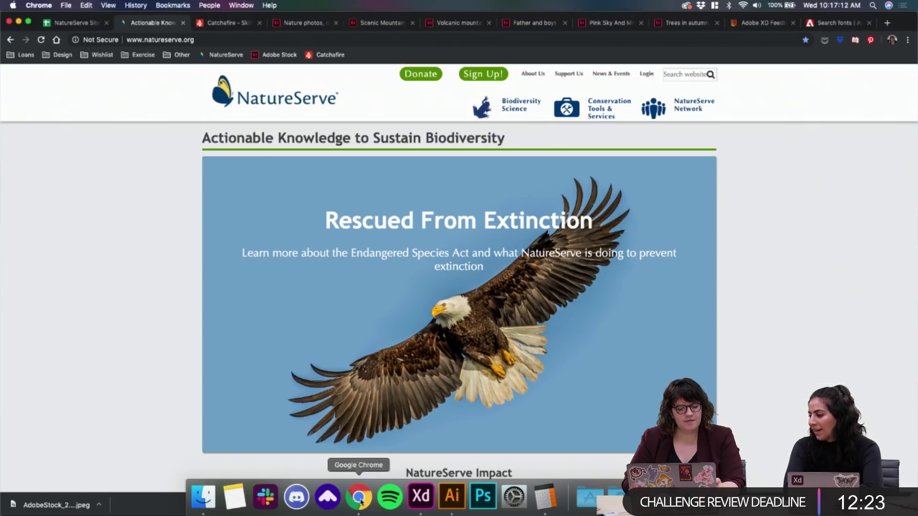
pyautogui.moveTo(524, 110)
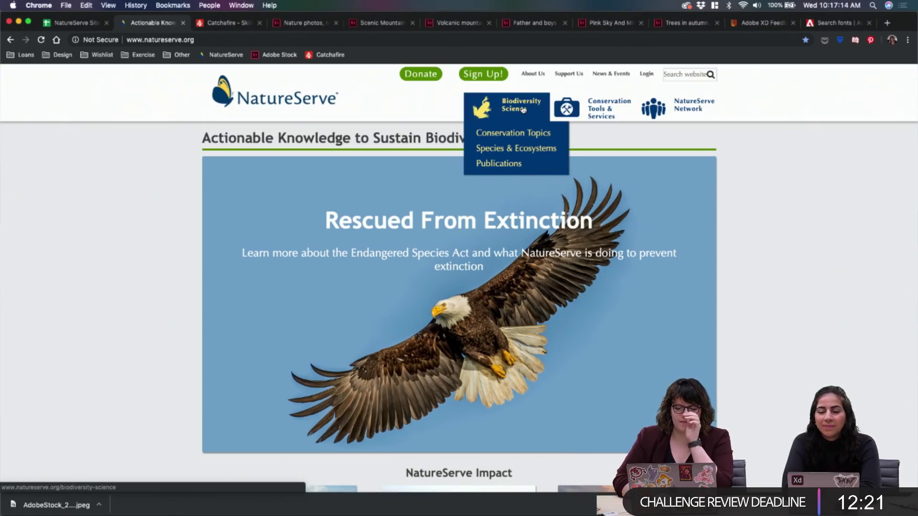
pyautogui.click(524, 110)
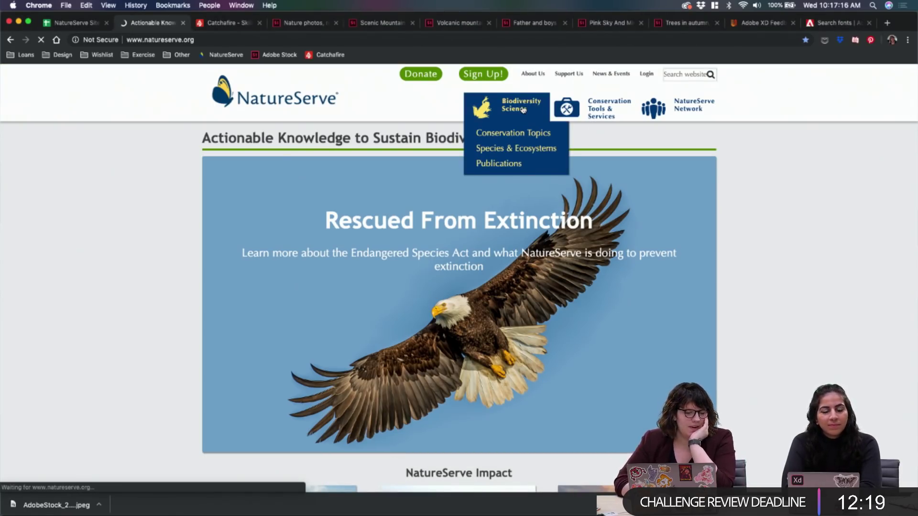
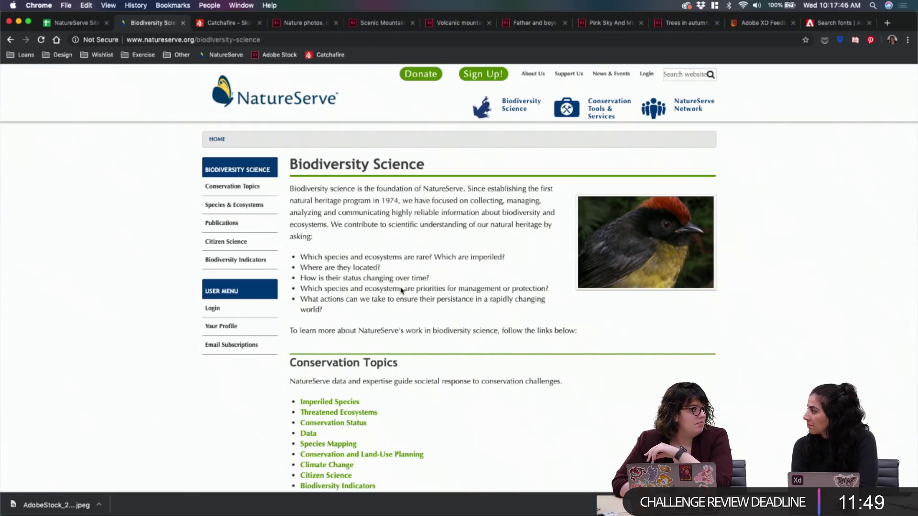
# Switch from the NatureServe page in Chrome back to the Adobe XD home page design
pyautogui.click(421, 498)
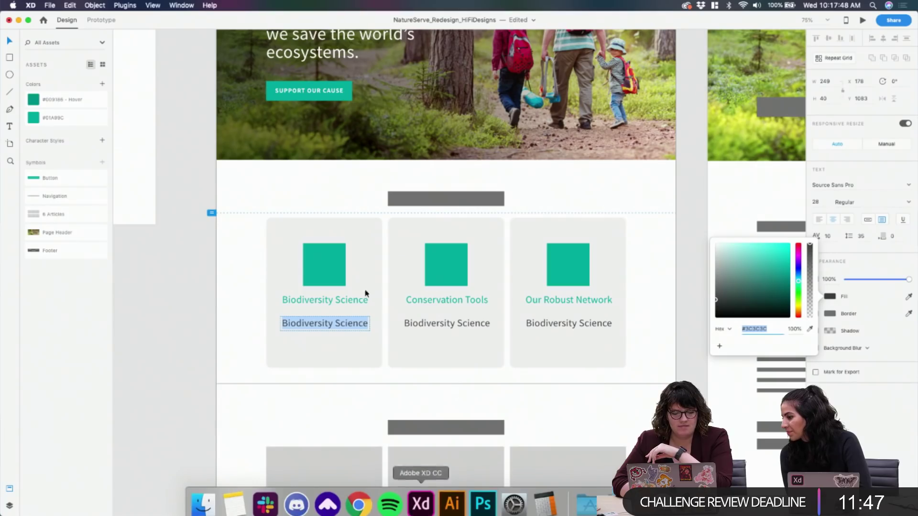
# Replace the Biodiversity Science subtitle with 'The analysis of rare species and the changes in their ecosystems.'
pyautogui.write('The')
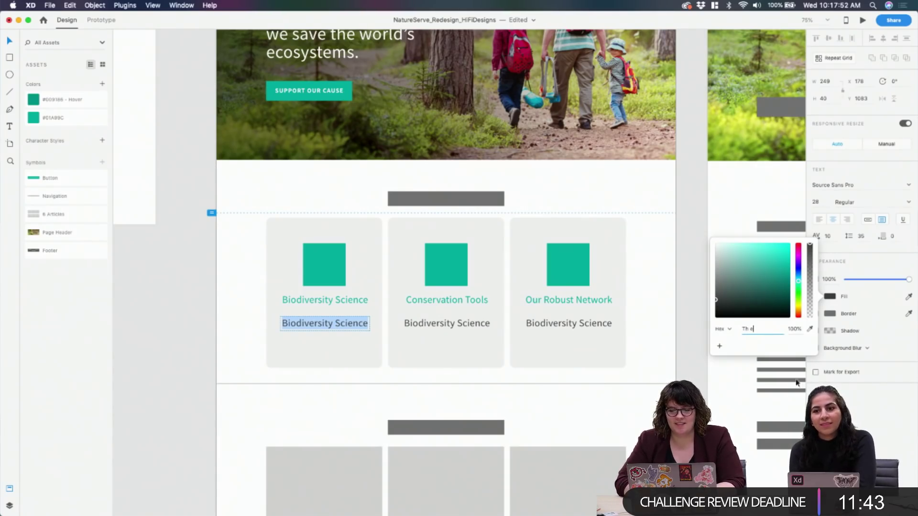
pyautogui.press('Escape')
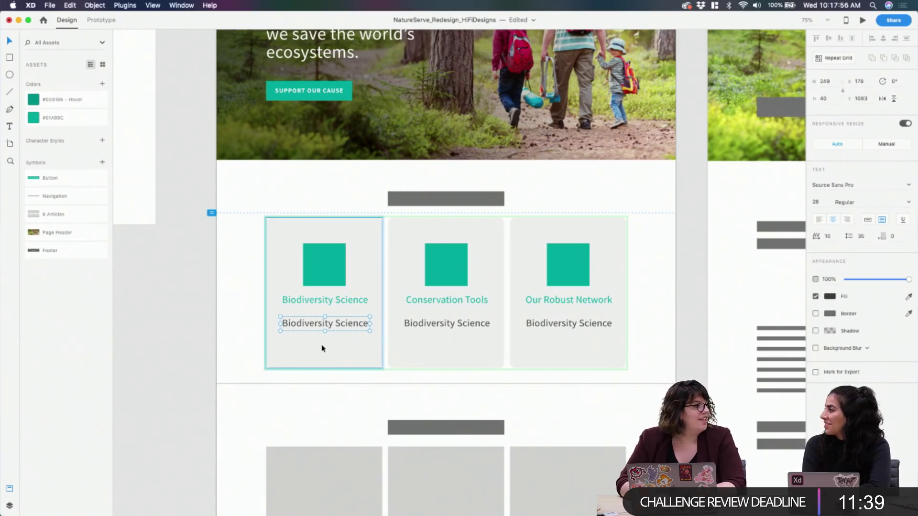
pyautogui.doubleClick(331, 323)
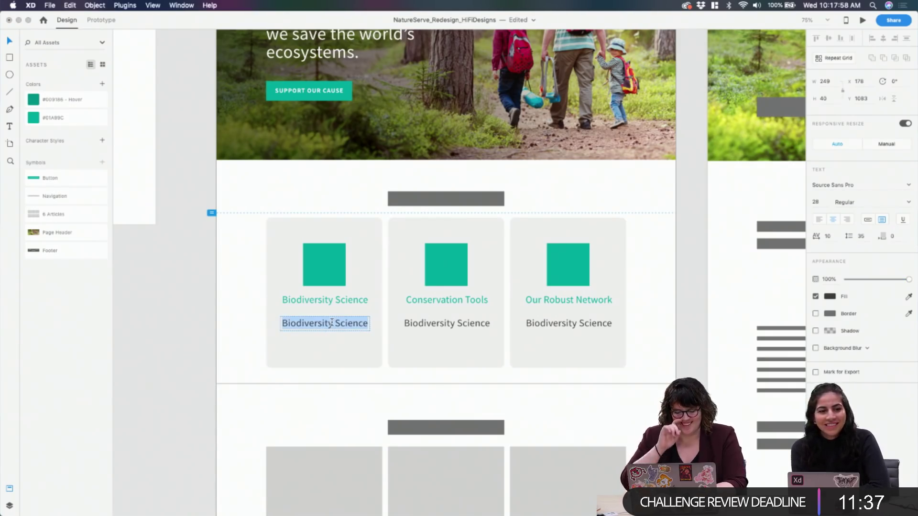
pyautogui.write('The analyst')
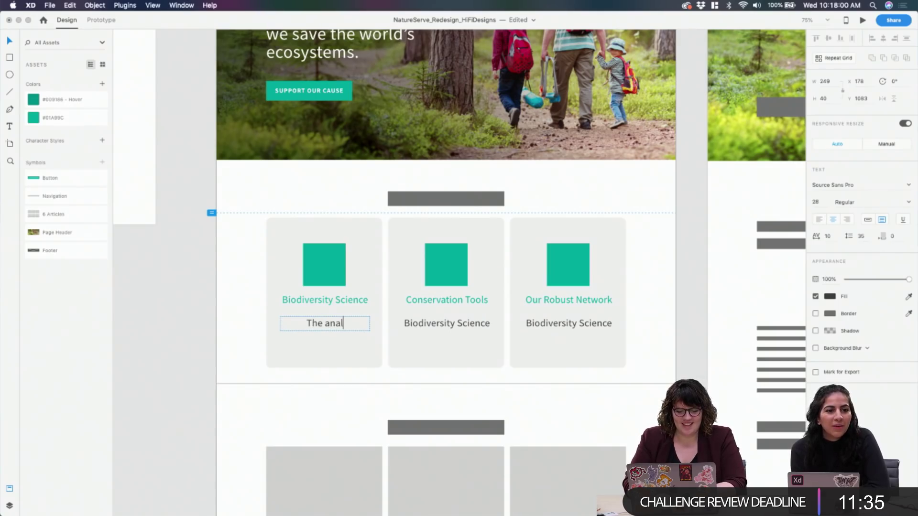
pyautogui.press('BackSpace')
pyautogui.press('BackSpace')
pyautogui.press('BackSpace')
pyautogui.write('ysis')
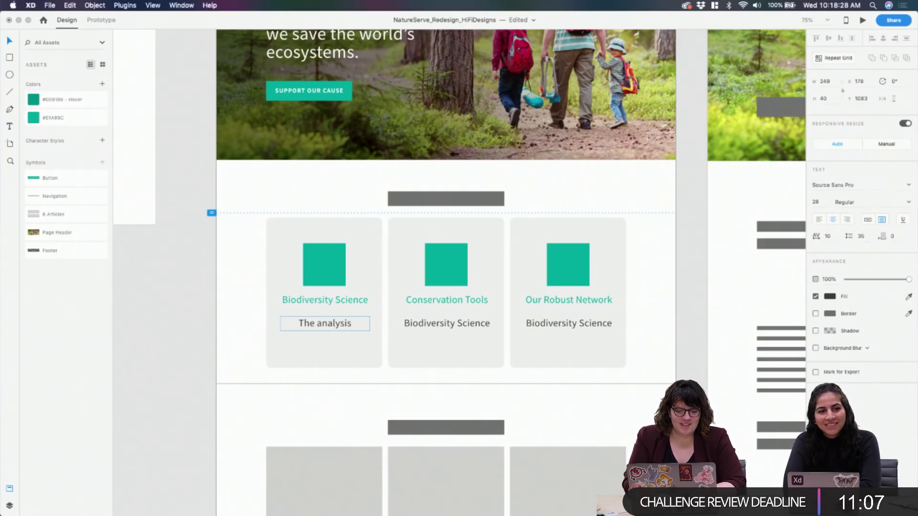
pyautogui.write('of rar')
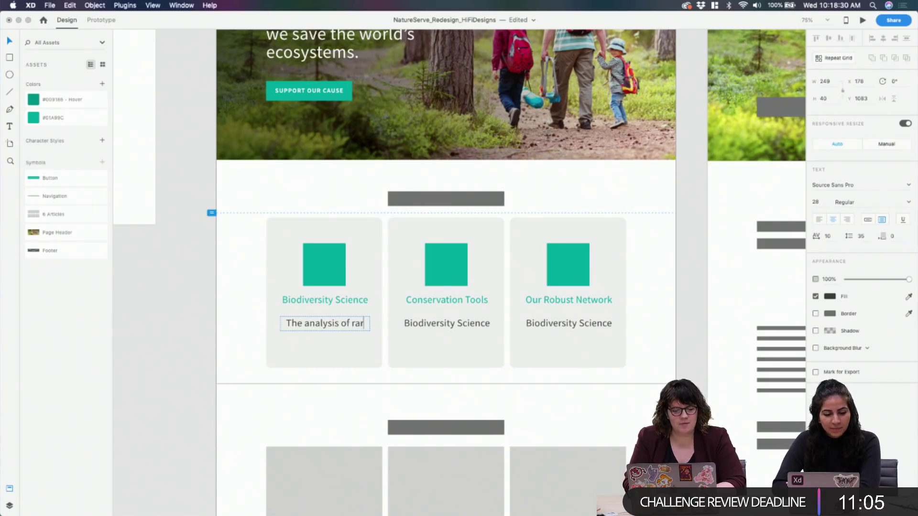
pyautogui.write('e species and')
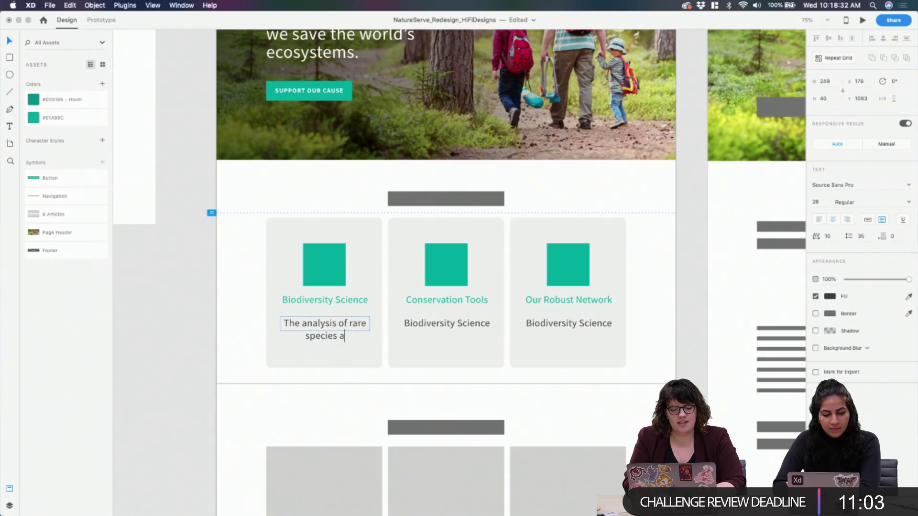
pyautogui.press('BackSpace')
pyautogui.press('BackSpace')
pyautogui.write('d the changes')
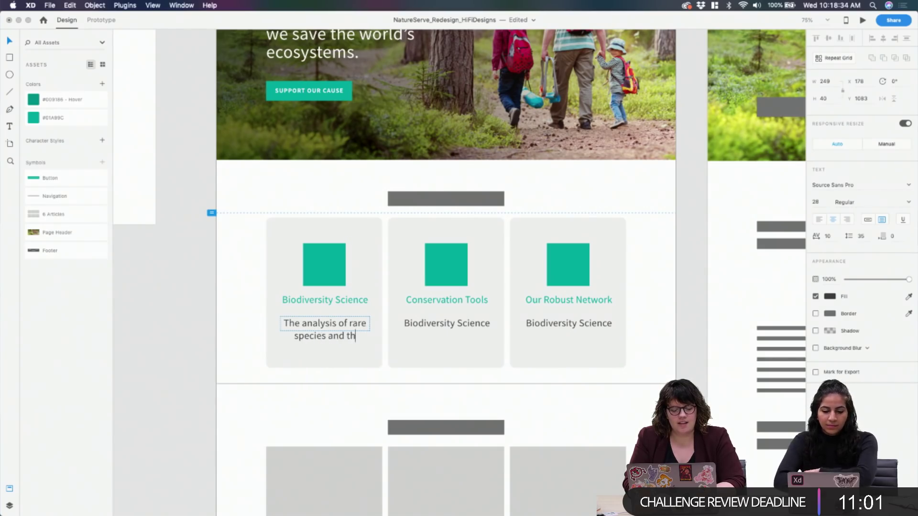
pyautogui.write('heir ')
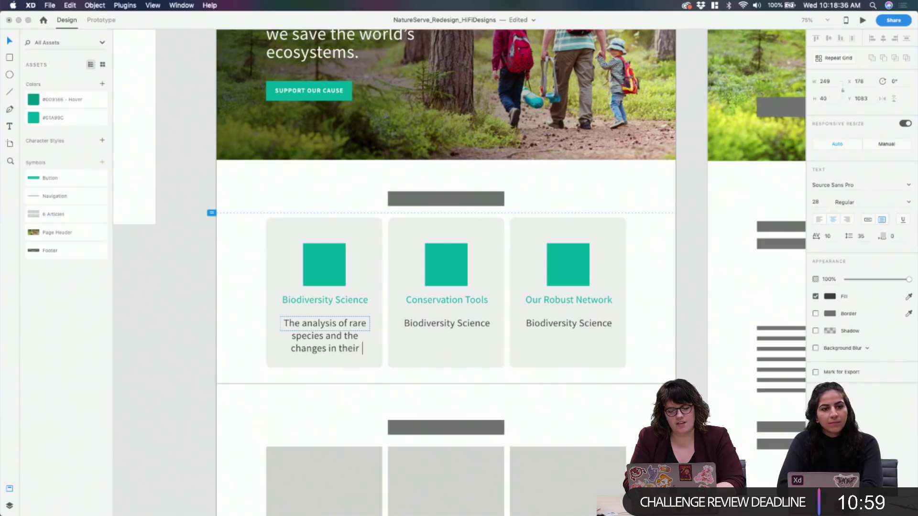
pyautogui.write('ecosystems.')
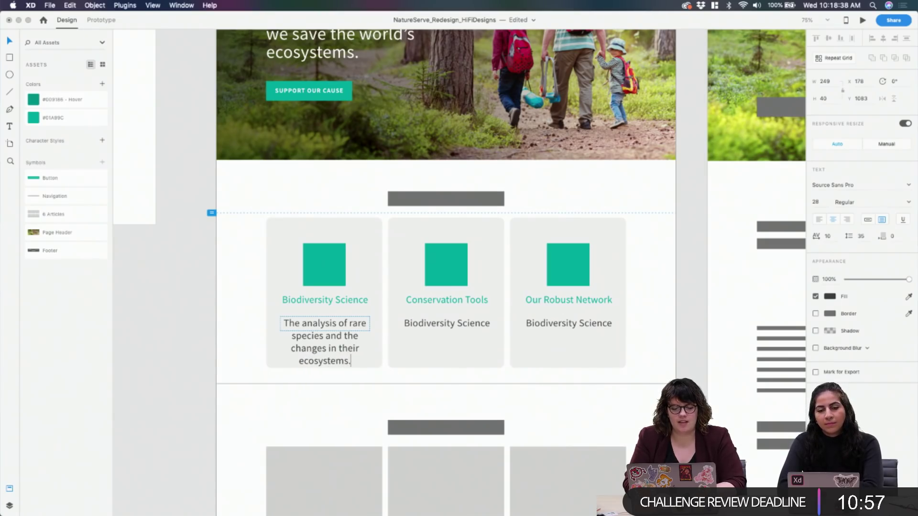
# Set the description to font size 20 and make its box tall enough for three lines
pyautogui.press('super+a')
pyautogui.click(828, 236)
pyautogui.click(820, 201)
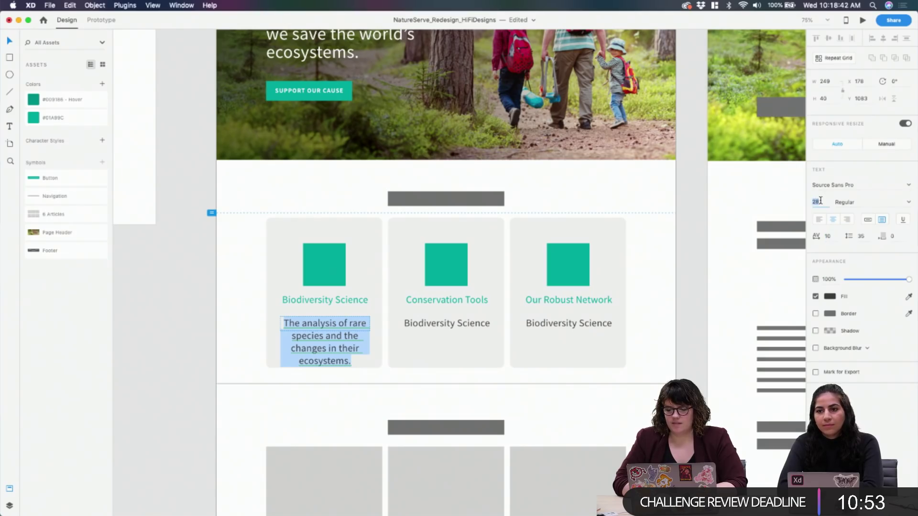
pyautogui.write('20')
pyautogui.press('Return')
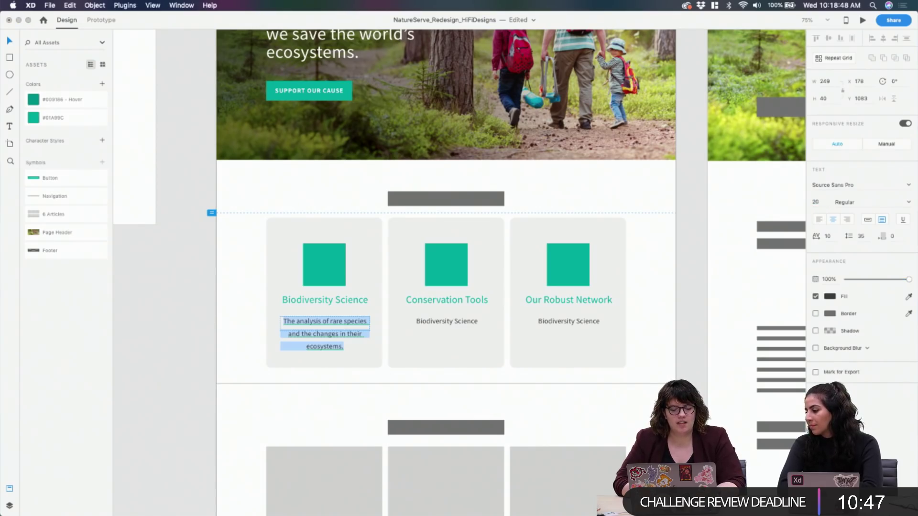
pyautogui.press('Escape')
pyautogui.moveTo(324, 331); pyautogui.dragTo(326, 361)
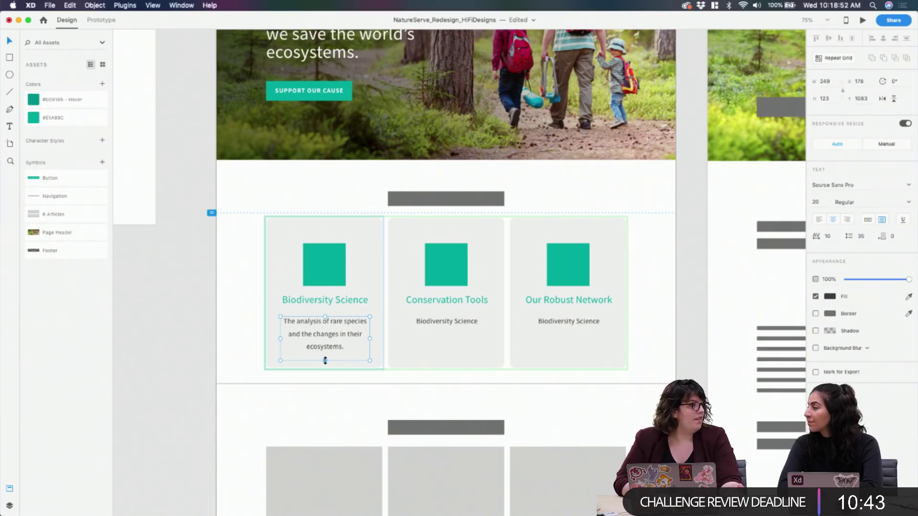
pyautogui.click(891, 20)
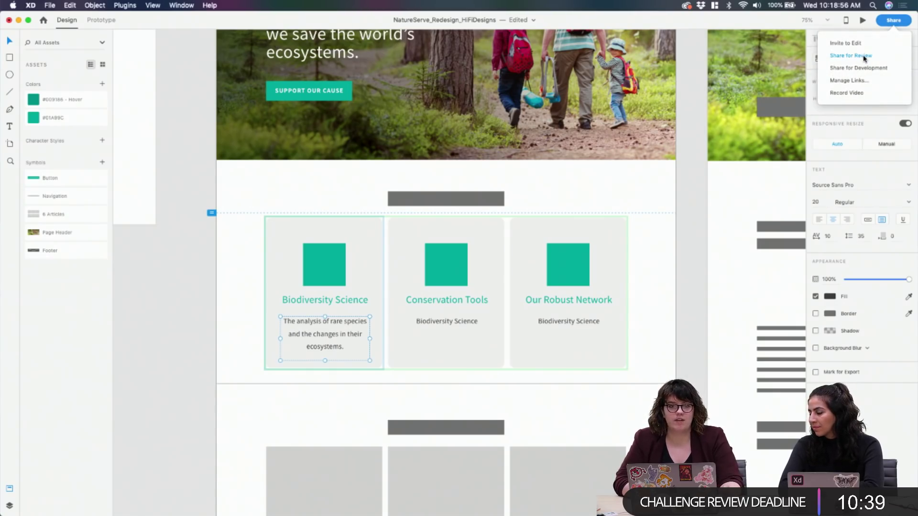
pyautogui.click(864, 56)
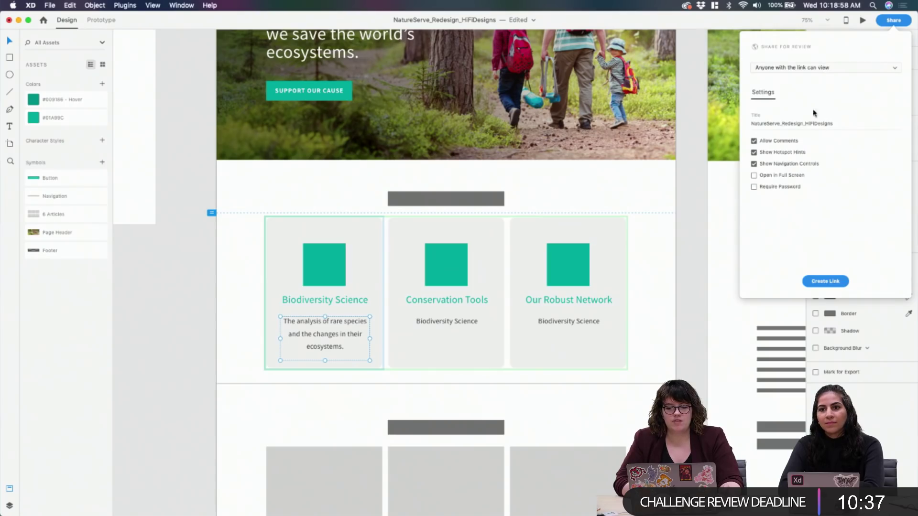
pyautogui.click(741, 24)
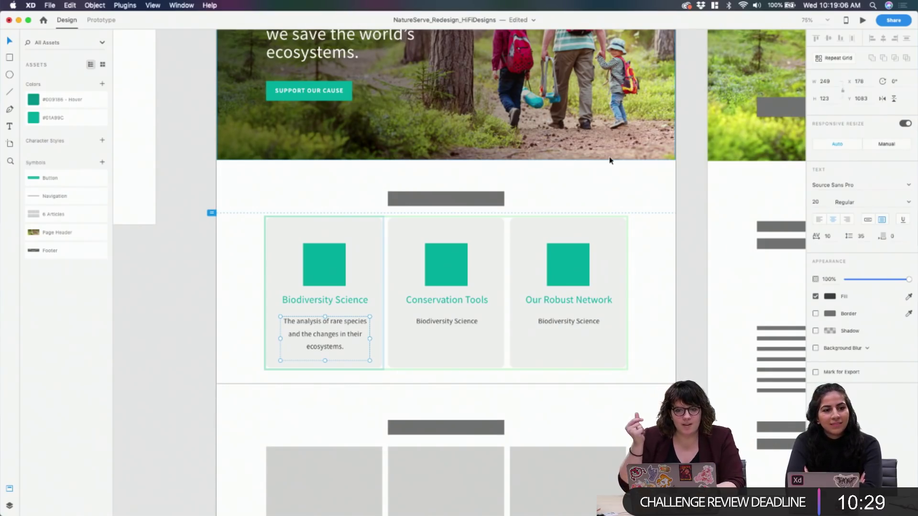
# Set the description's line spacing to 28, worked out in Calculator as 20 × 1.4
pyautogui.doubleClick(349, 342)
pyautogui.press('super+a')
pyautogui.click(862, 236)
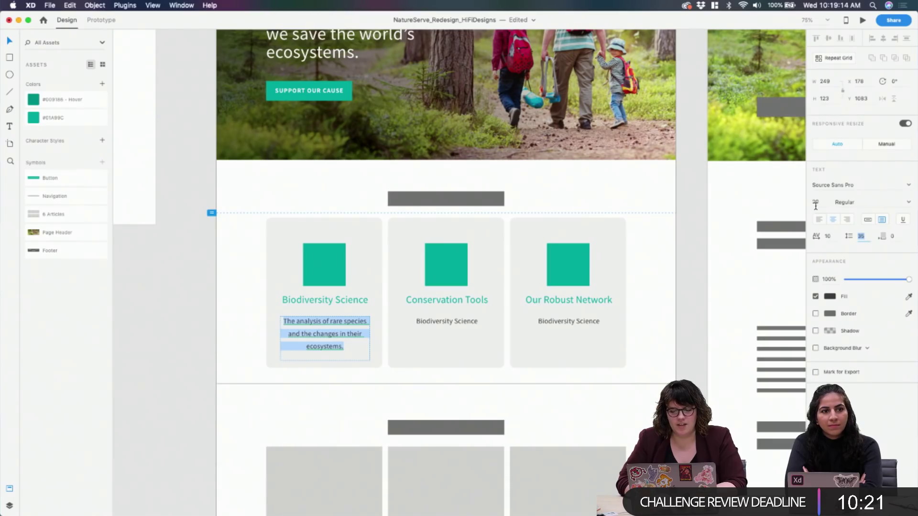
pyautogui.click(545, 500)
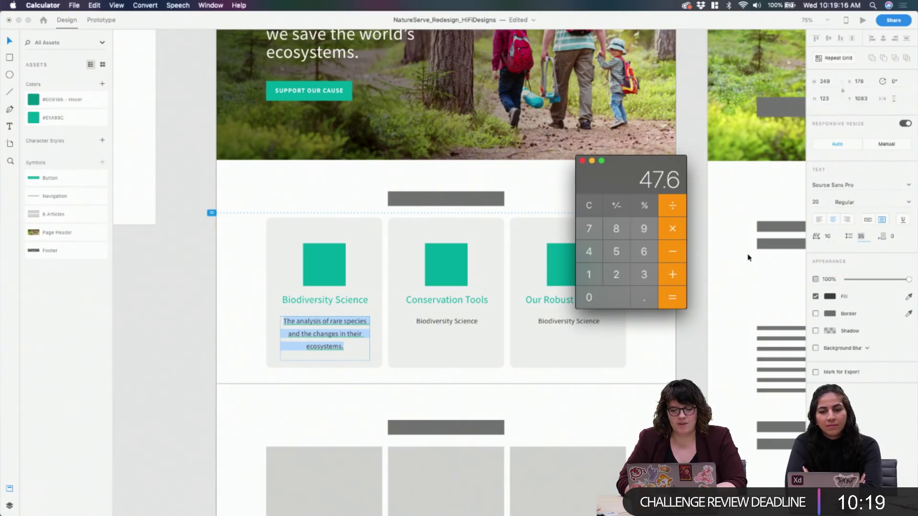
pyautogui.click(589, 206)
pyautogui.click(617, 274)
pyautogui.click(608, 295)
pyautogui.click(673, 228)
pyautogui.click(590, 276)
pyautogui.click(644, 297)
pyautogui.click(589, 251)
pyautogui.click(672, 298)
pyautogui.press('super+Tab')
pyautogui.write('28')
pyautogui.press('super+Tab')
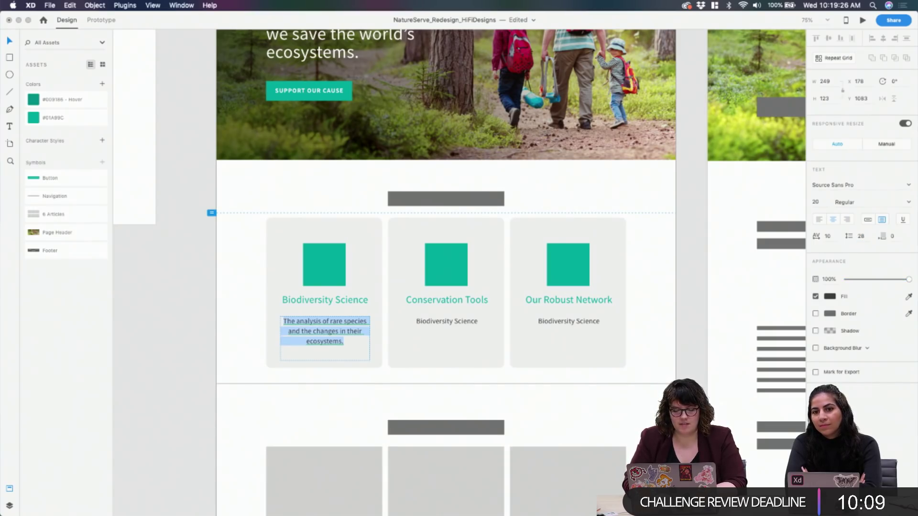
# Fine-tune the description's line spacing down to 27
pyautogui.click(356, 338)
pyautogui.press('super+a')
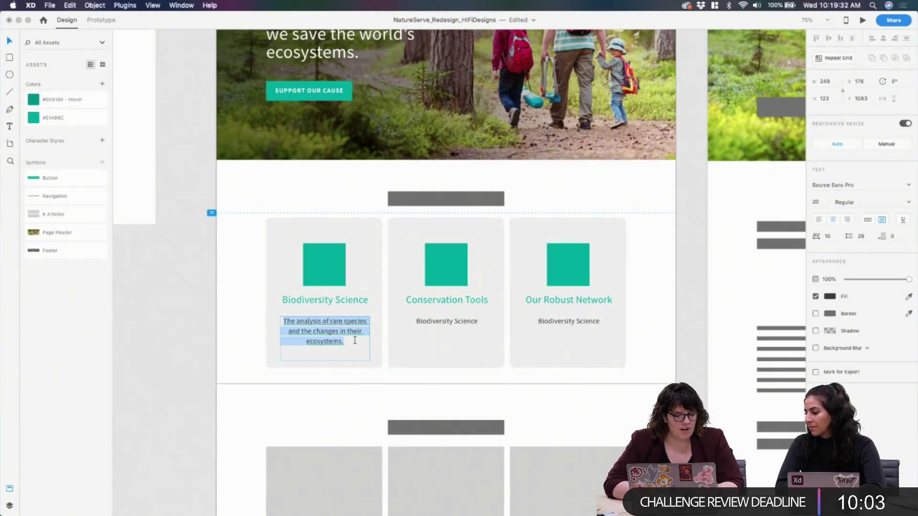
pyautogui.press('Left')
pyautogui.press('super+a')
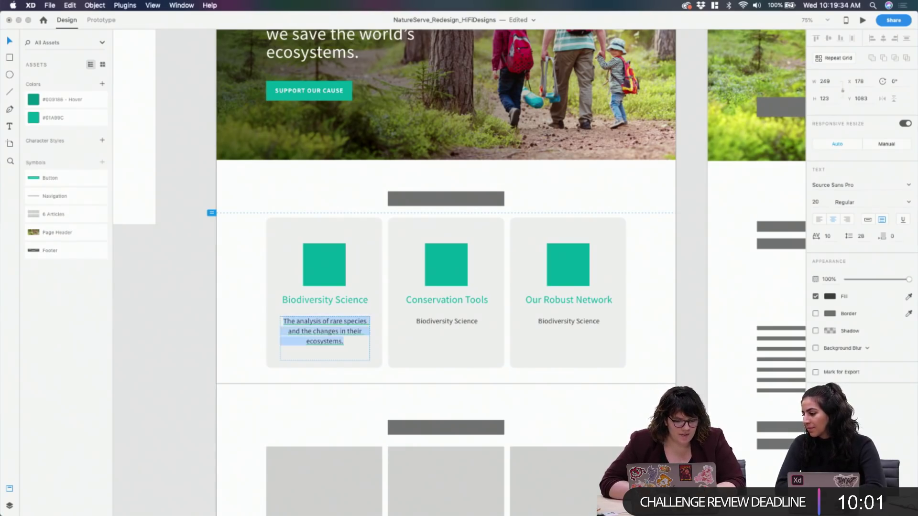
pyautogui.click(863, 237)
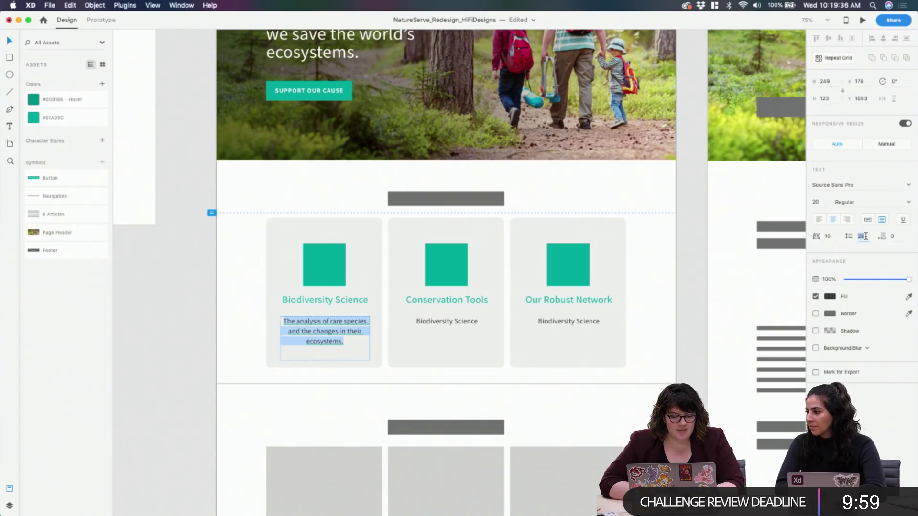
pyautogui.press('Down')
pyautogui.press('Down')
pyautogui.press('Down')
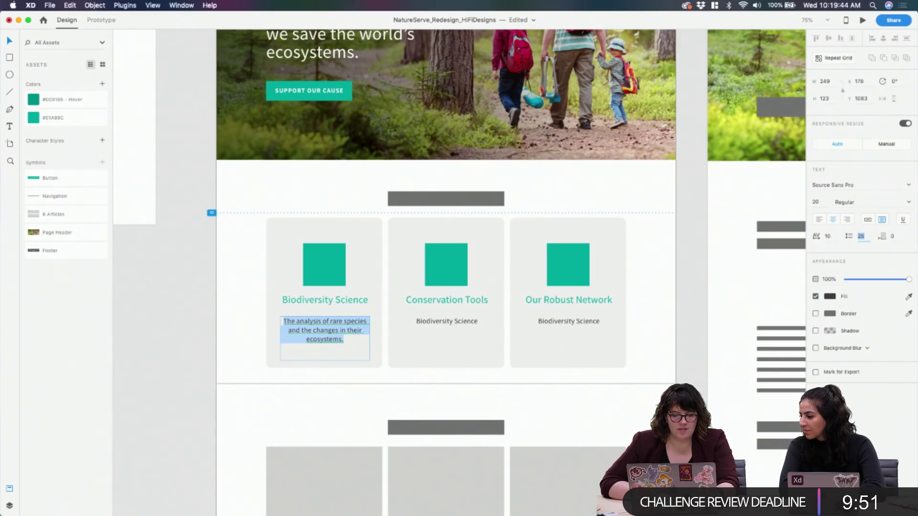
pyautogui.press('Up')
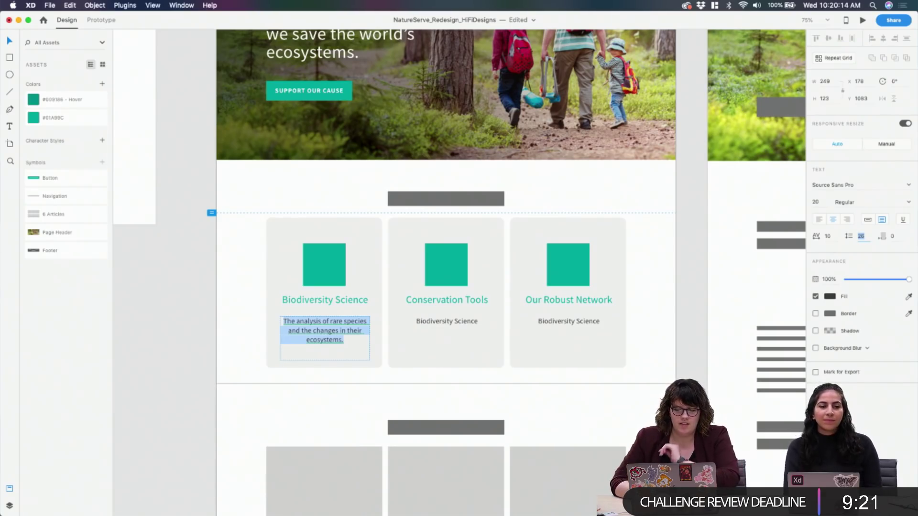
pyautogui.press('Up')
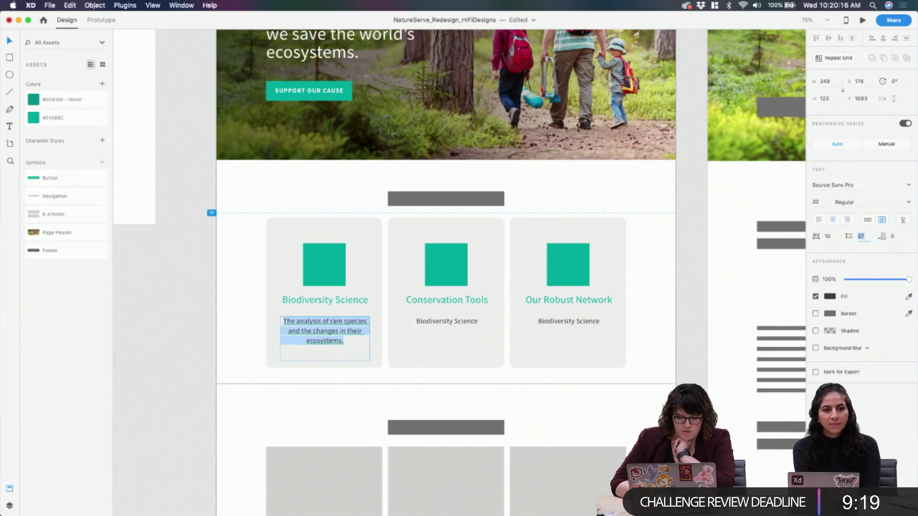
pyautogui.press('Return')
pyautogui.press('Escape')
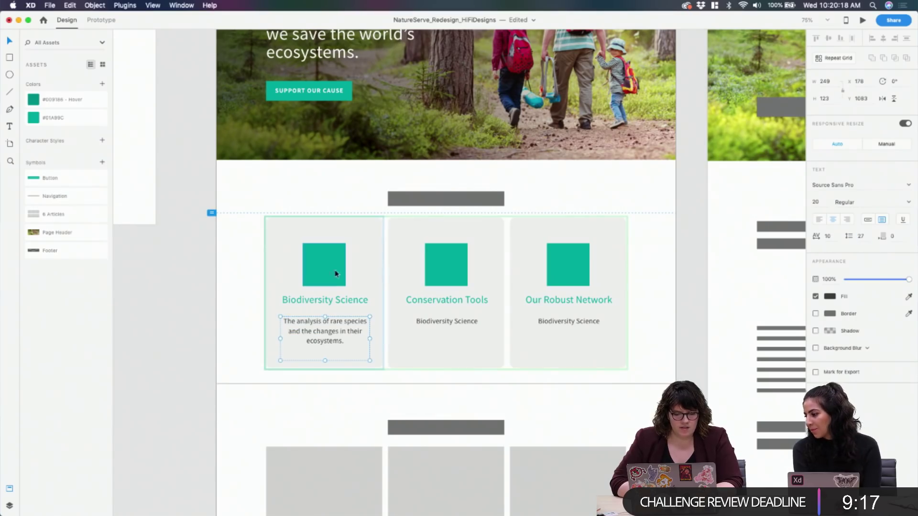
# Loosen the first card description's character spacing, trying 20 and settling just under 10
pyautogui.click(201, 322)
pyautogui.click(300, 325)
pyautogui.doubleClick(321, 340)
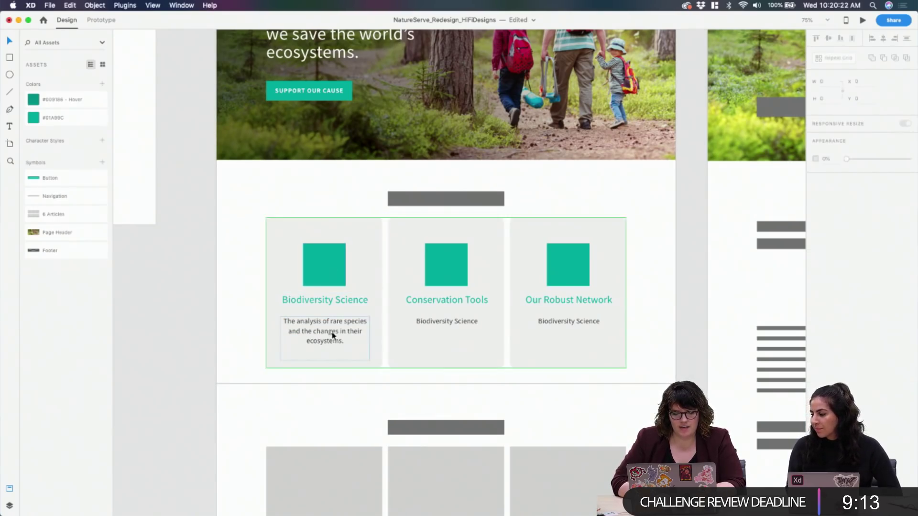
pyautogui.click(334, 335)
pyautogui.doubleClick(333, 335)
pyautogui.click(828, 237)
pyautogui.write('0')
pyautogui.press('Return')
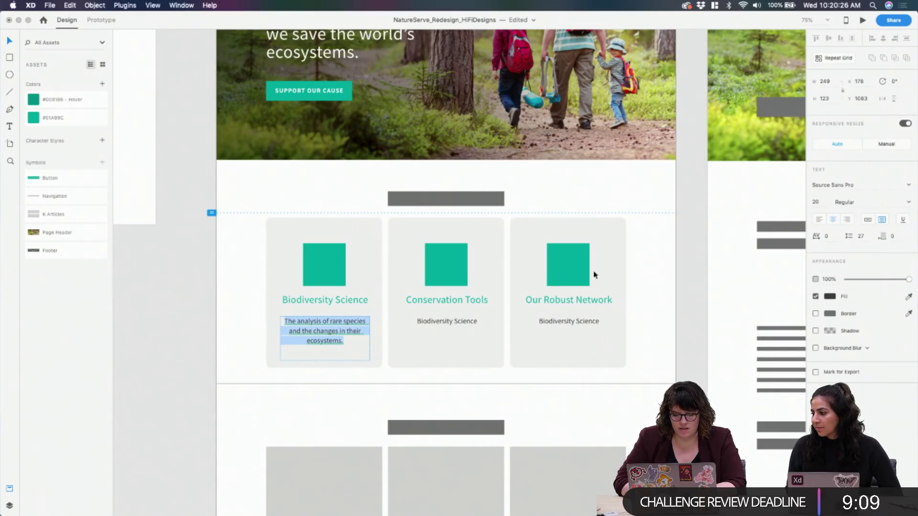
pyautogui.click(827, 236)
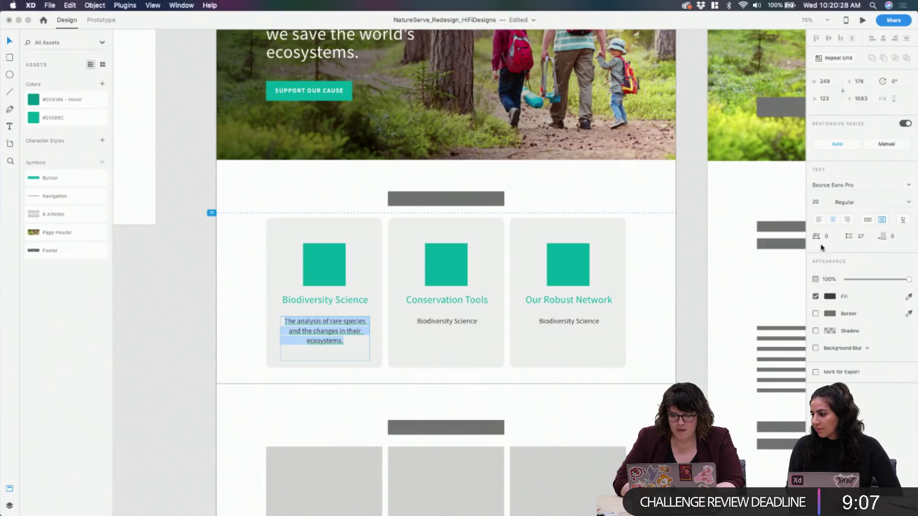
pyautogui.write('2')
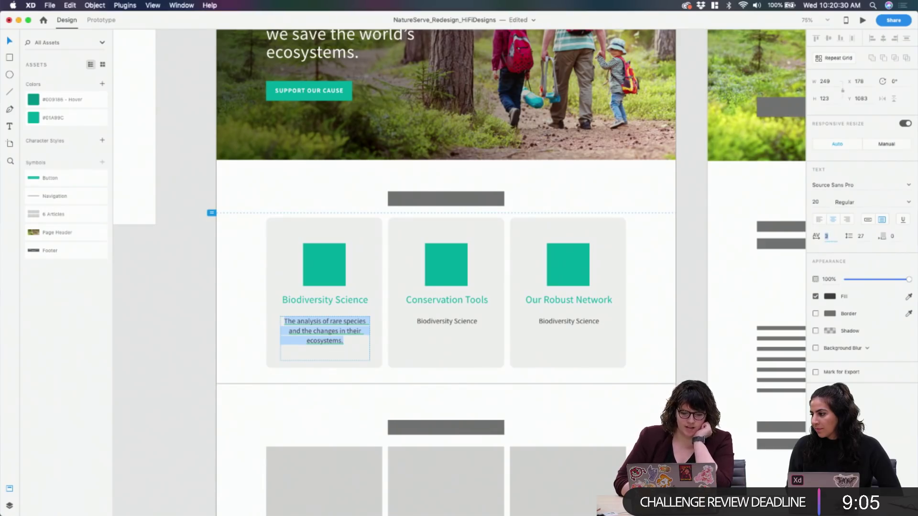
pyautogui.write('0')
pyautogui.press('Return')
pyautogui.hotkey('shift', 'Up')
pyautogui.hotkey('shift', 'Down')
pyautogui.hotkey('shift', 'Down')
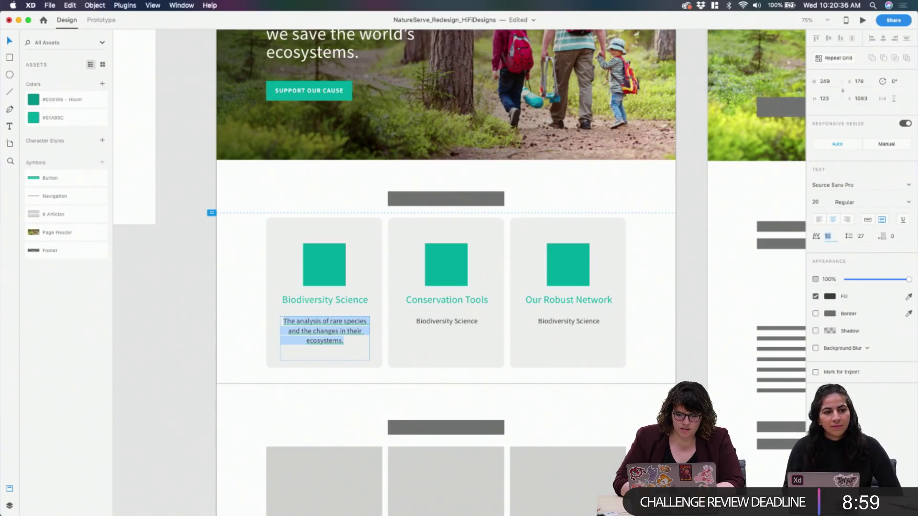
pyautogui.press('Down')
pyautogui.press('Down')
pyautogui.press('Down')
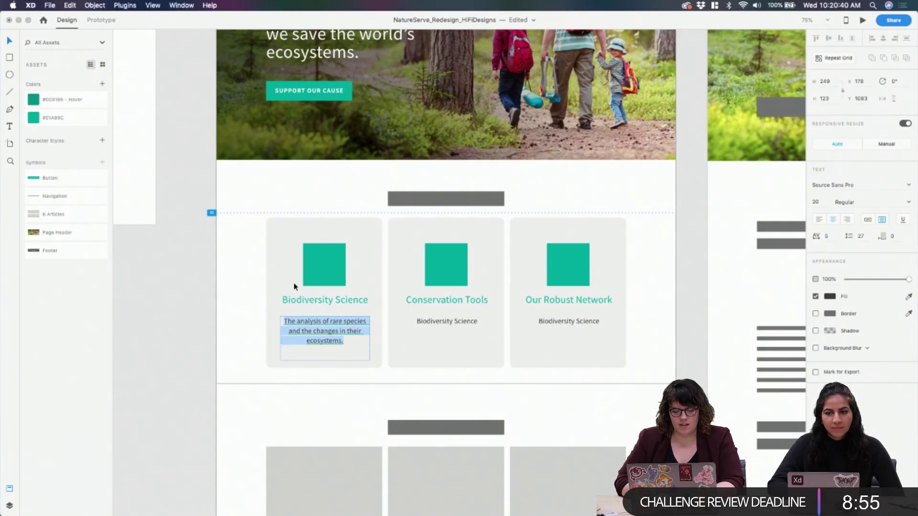
pyautogui.press('Escape')
# Move the Biodiversity Science heading slightly lower and widen the description box
pyautogui.click(344, 300)
pyautogui.moveTo(348, 302); pyautogui.dragTo(345, 328)
pyautogui.click(347, 333)
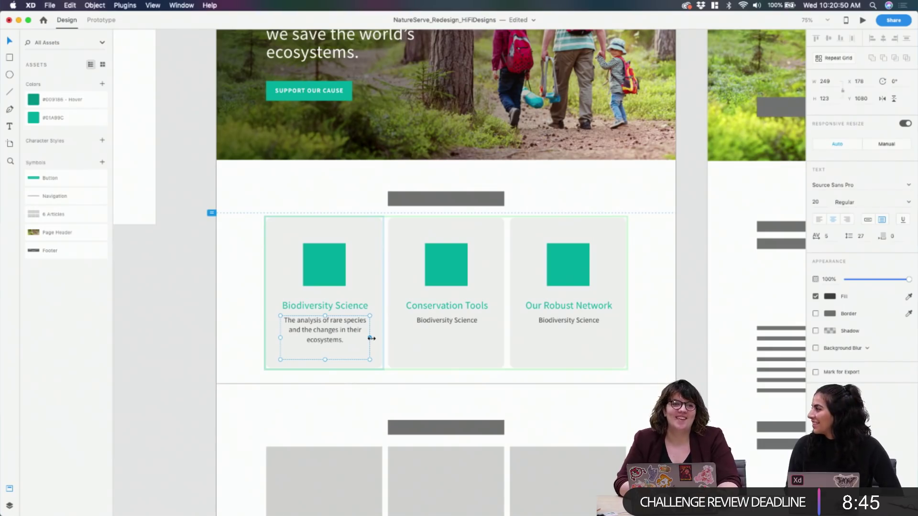
pyautogui.moveTo(371, 338); pyautogui.dragTo(374, 338)
pyautogui.click(195, 329)
pyautogui.click(318, 352)
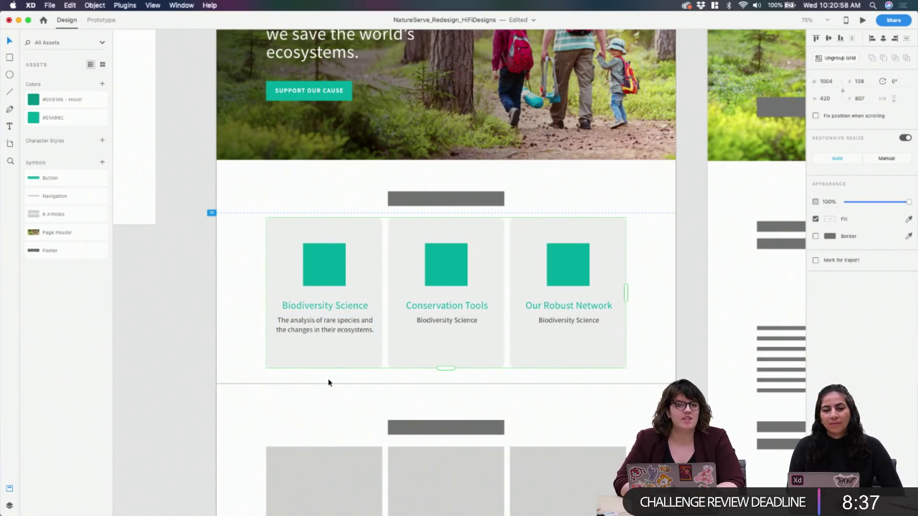
# Enlarge the description text to font size 23
pyautogui.doubleClick(335, 328)
pyautogui.doubleClick(353, 330)
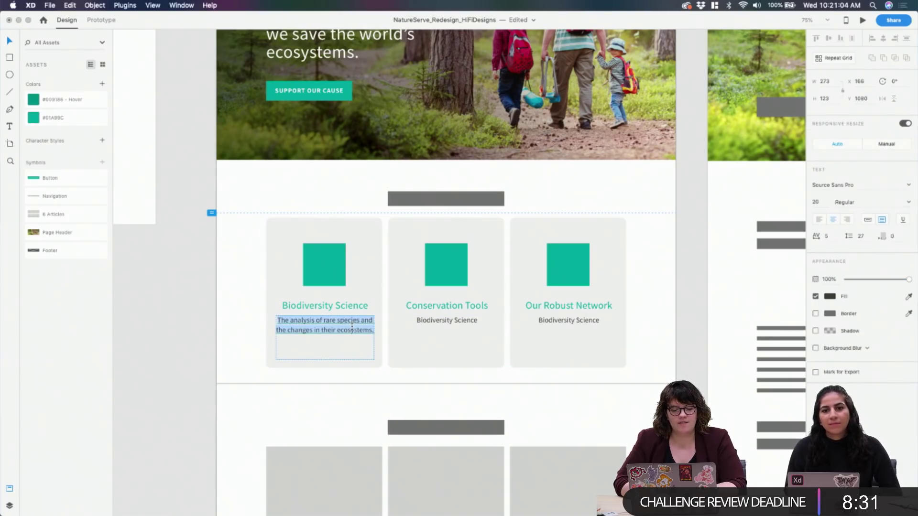
pyautogui.click(816, 201)
pyautogui.write('22')
pyautogui.press('Return')
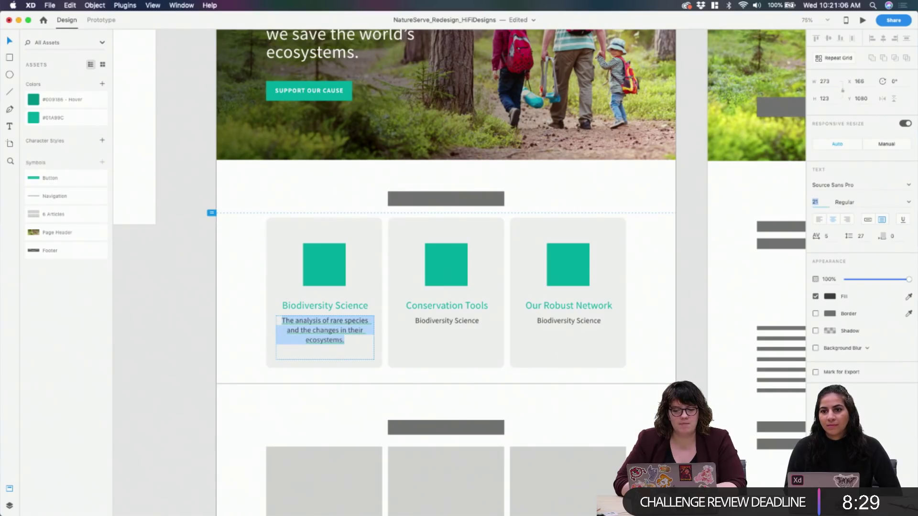
pyautogui.write('24')
pyautogui.press('Return')
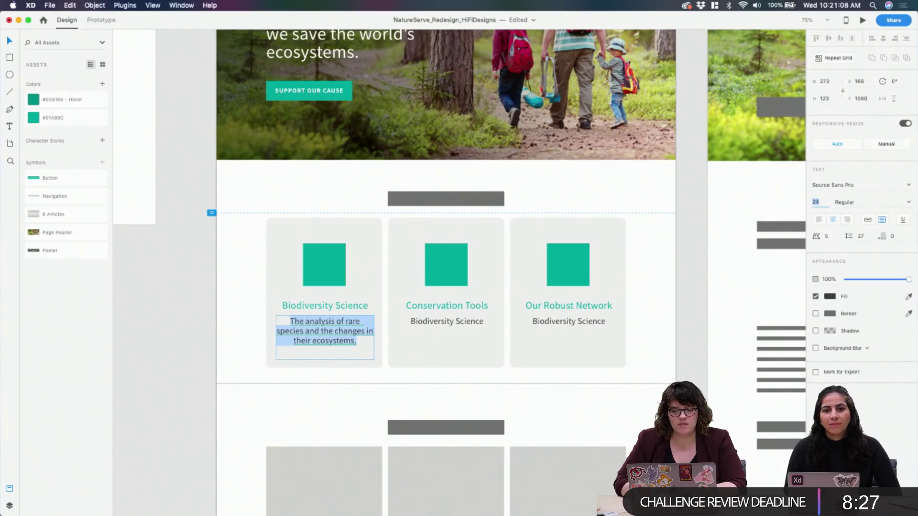
pyautogui.press('Down')
pyautogui.press('Up')
pyautogui.press('Down')
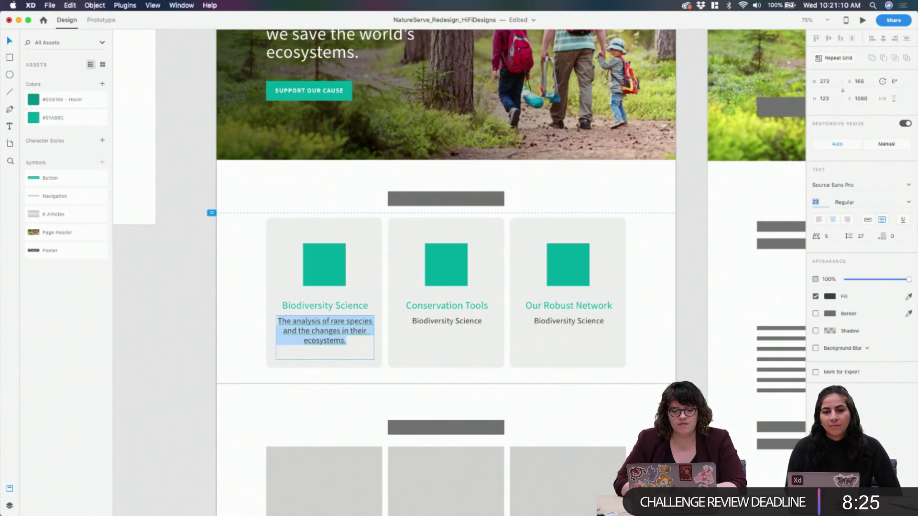
# Set the Biodiversity Science title to font size 29
pyautogui.click(361, 303)
pyautogui.doubleClick(363, 305)
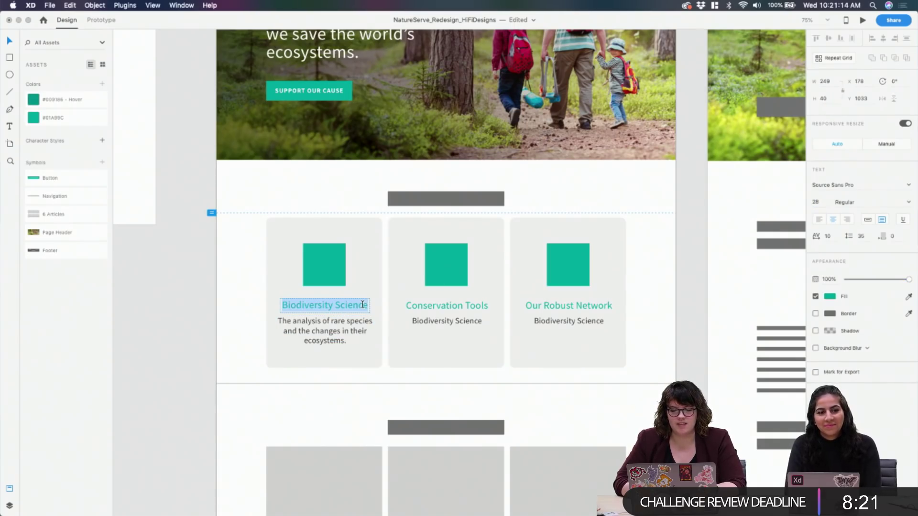
pyautogui.press('Escape')
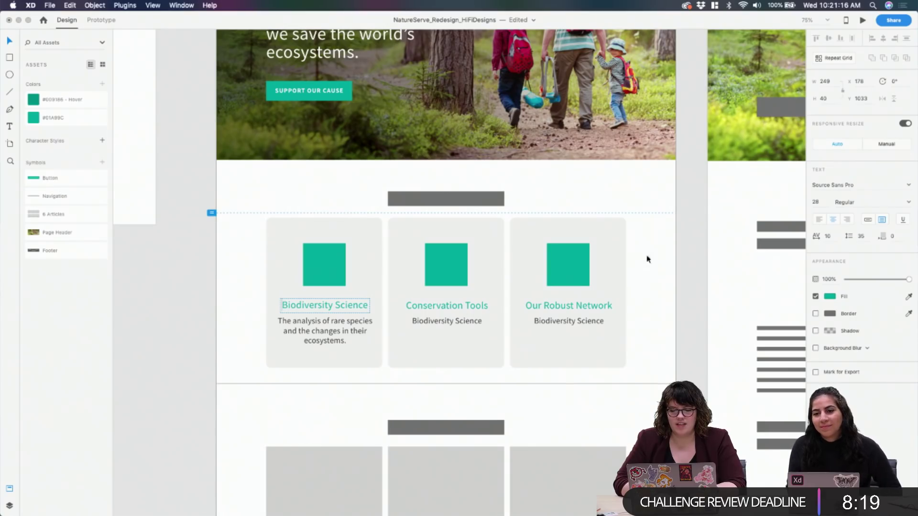
pyautogui.press('Return')
pyautogui.click(822, 204)
pyautogui.write('30')
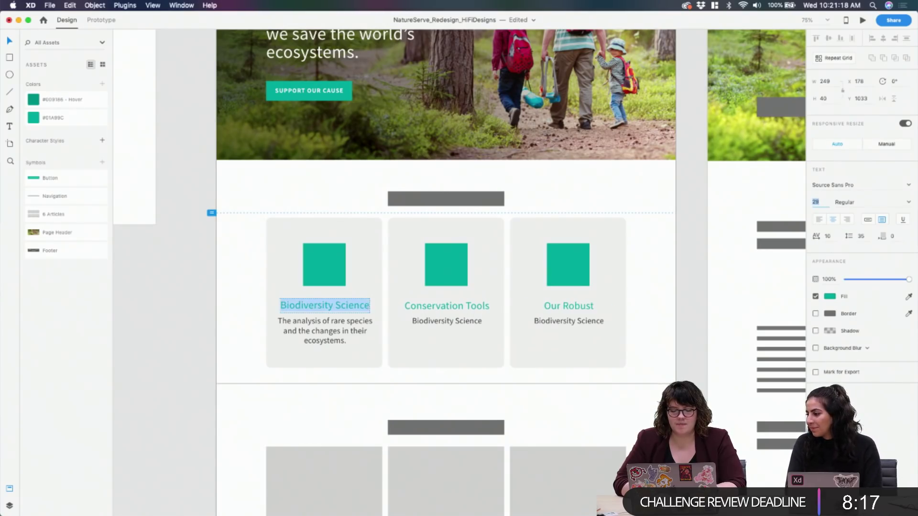
pyautogui.press('Return')
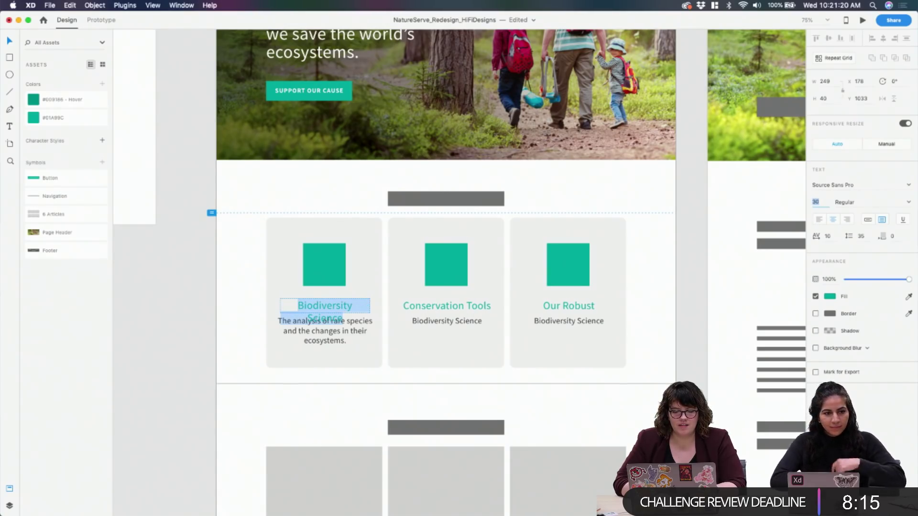
pyautogui.write('28')
pyautogui.press('Return')
pyautogui.press('Up')
pyautogui.press('Up')
pyautogui.press('Up')
pyautogui.press('Up')
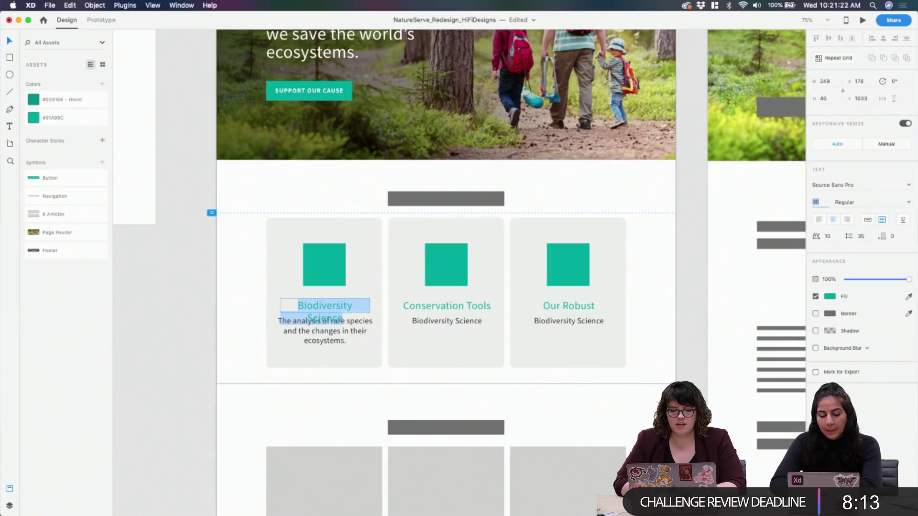
pyautogui.press('Down')
pyautogui.press('Down')
pyautogui.press('Down')
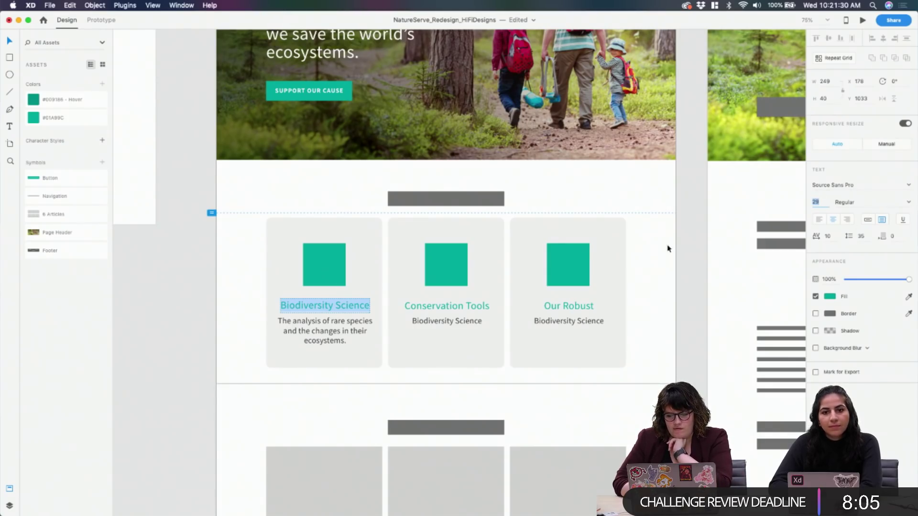
# Retype the title in capitals as 'BIODIVERSITY SCIENCE'
pyautogui.click(338, 305)
pyautogui.tripleClick(339, 305)
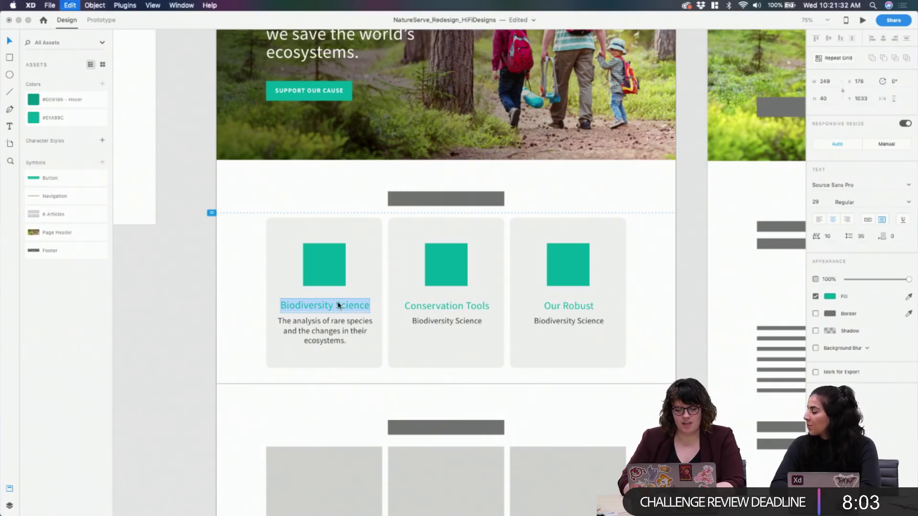
pyautogui.write('BIOD')
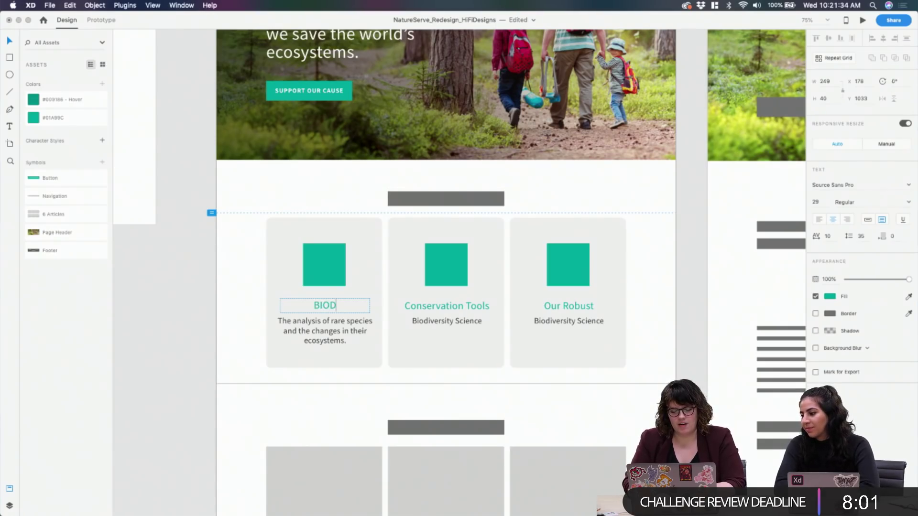
pyautogui.write('IVERSITY')
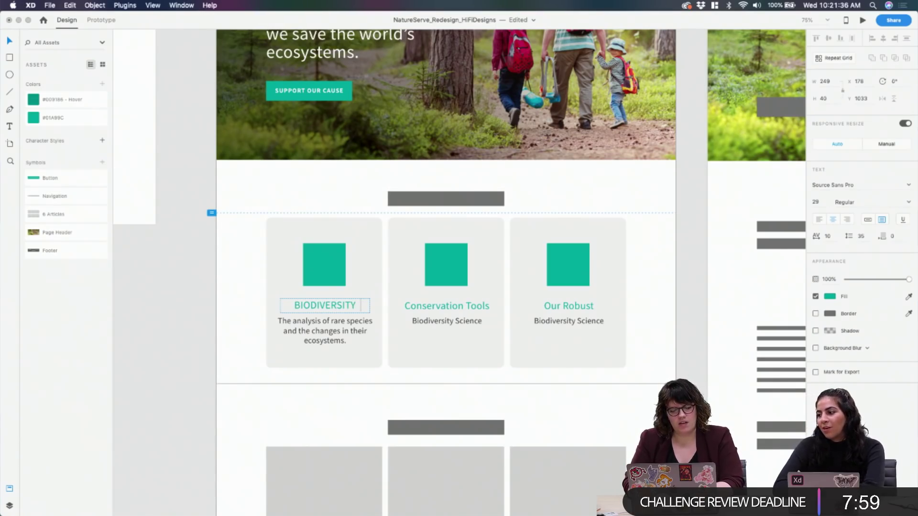
pyautogui.write(' SCIENCE')
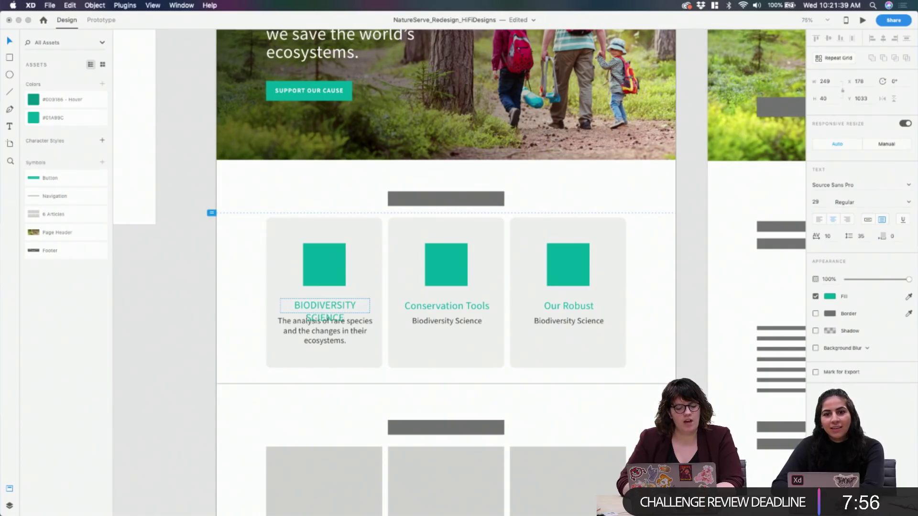
pyautogui.press('Escape')
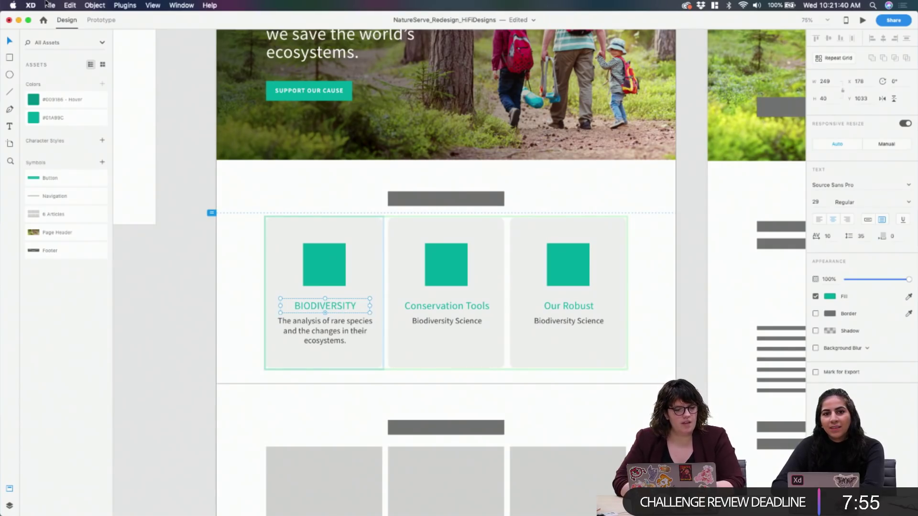
pyautogui.click(46, 7)
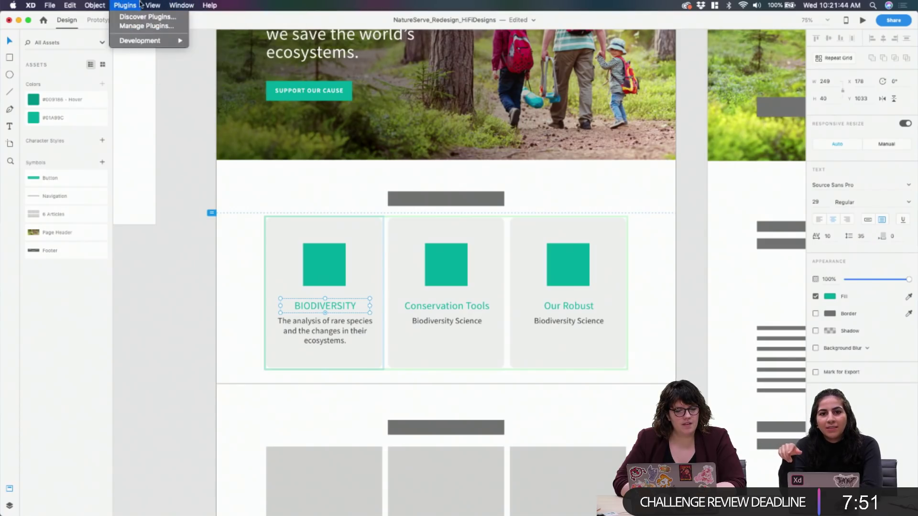
# Search the plugin catalogue and install the Change Case plugin
pyautogui.click(133, 17)
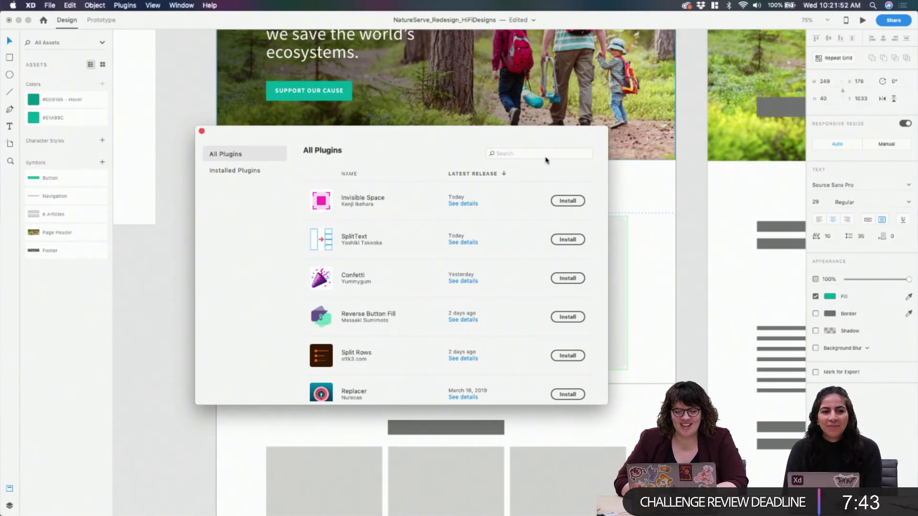
pyautogui.click(523, 153)
pyautogui.write('change ca')
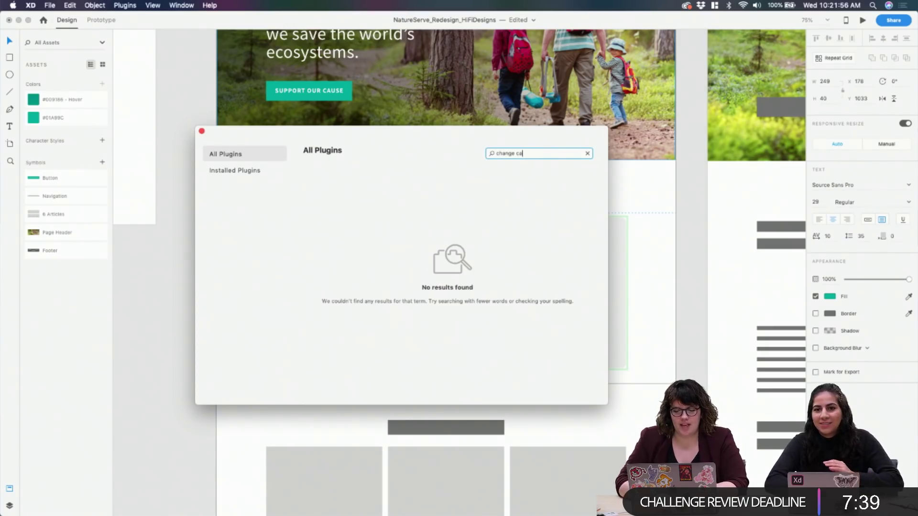
pyautogui.press('BackSpace')
pyautogui.press('BackSpace')
pyautogui.write('se')
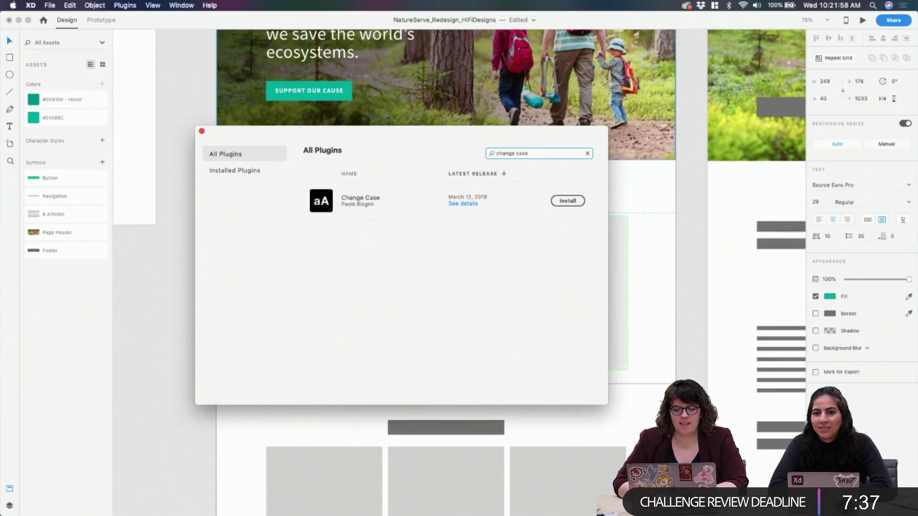
pyautogui.click(564, 204)
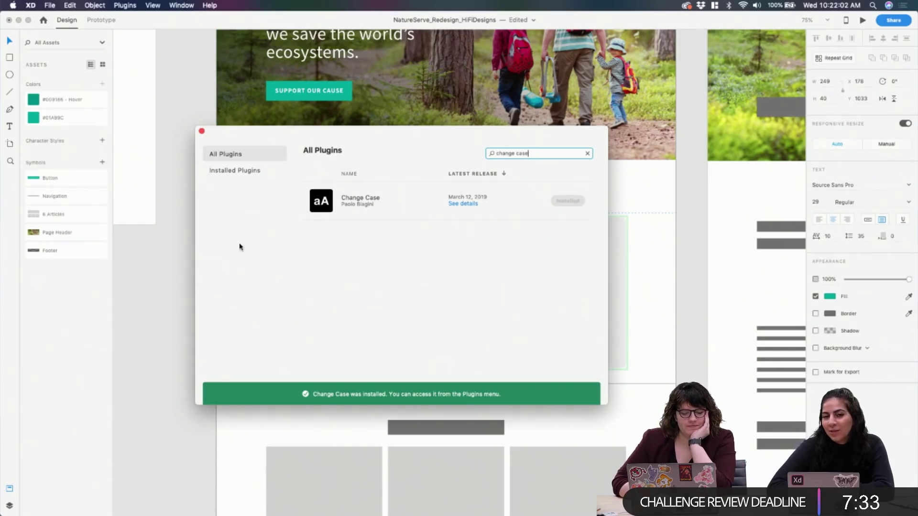
pyautogui.click(249, 171)
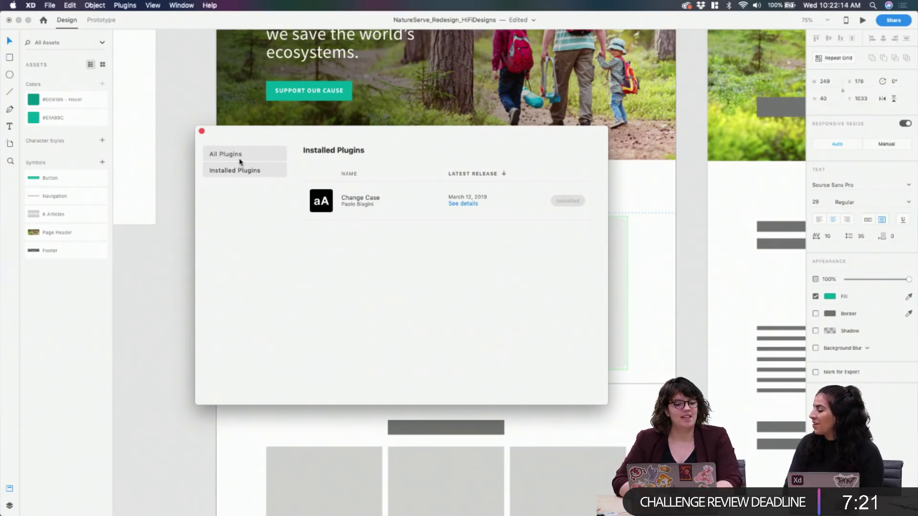
pyautogui.click(241, 162)
# Install the Google Sheets and Stark plugins, then close the plugins window
pyautogui.click(561, 153)
pyautogui.write('google sheets')
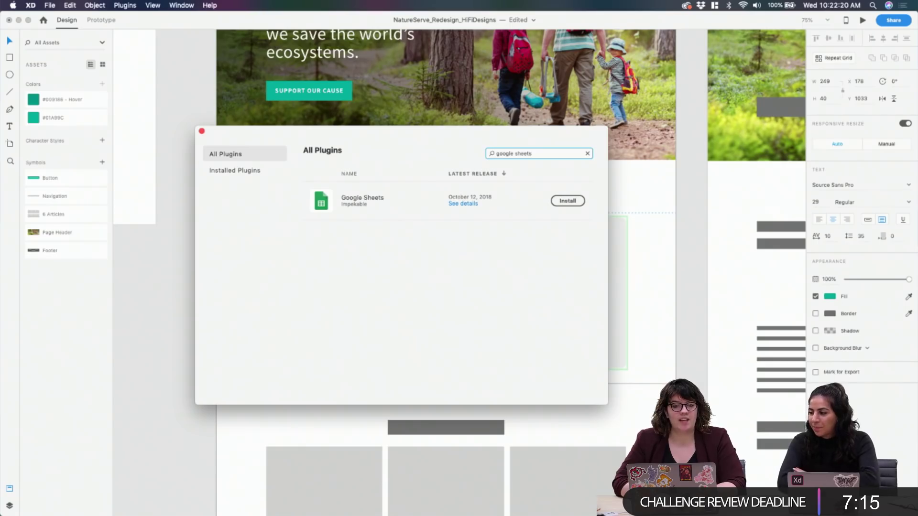
pyautogui.click(568, 201)
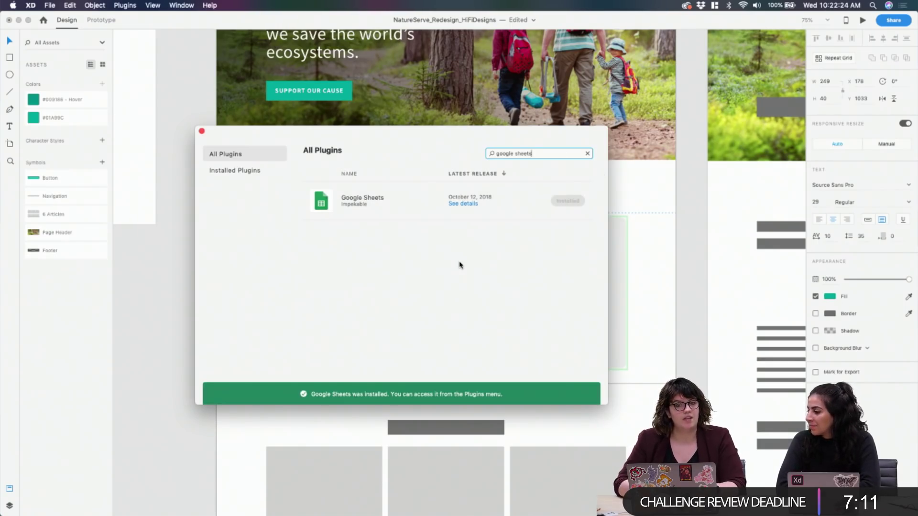
pyautogui.hotkey('alt', 'shift', 'Left')
pyautogui.hotkey('alt', 'shift', 'Left')
pyautogui.press('BackSpace')
pyautogui.write('stark')
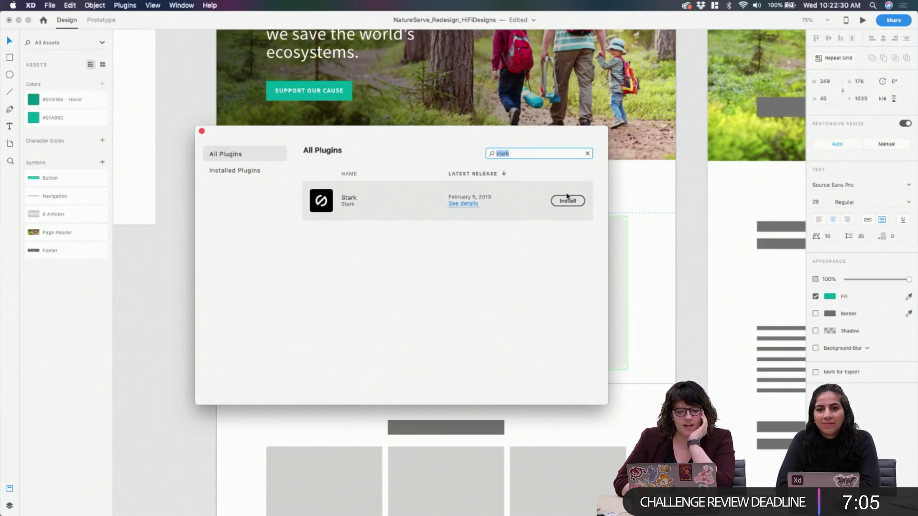
pyautogui.click(568, 201)
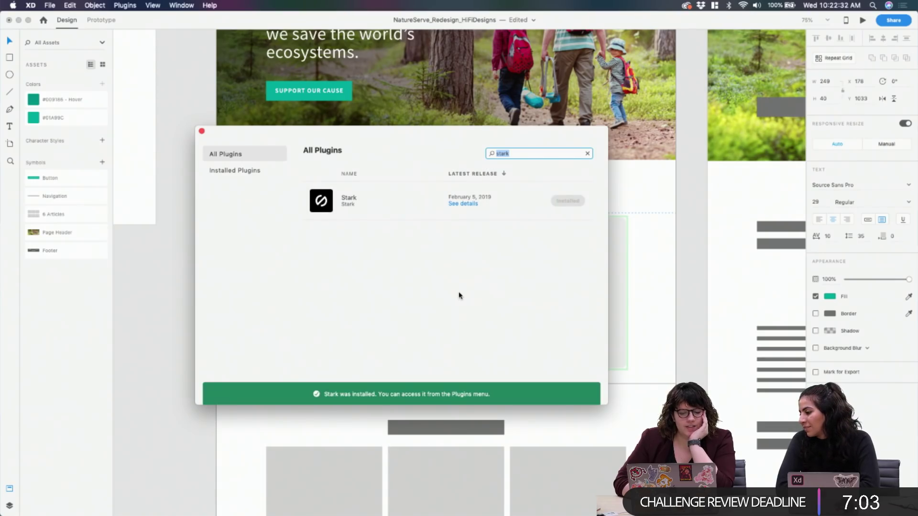
pyautogui.click(201, 132)
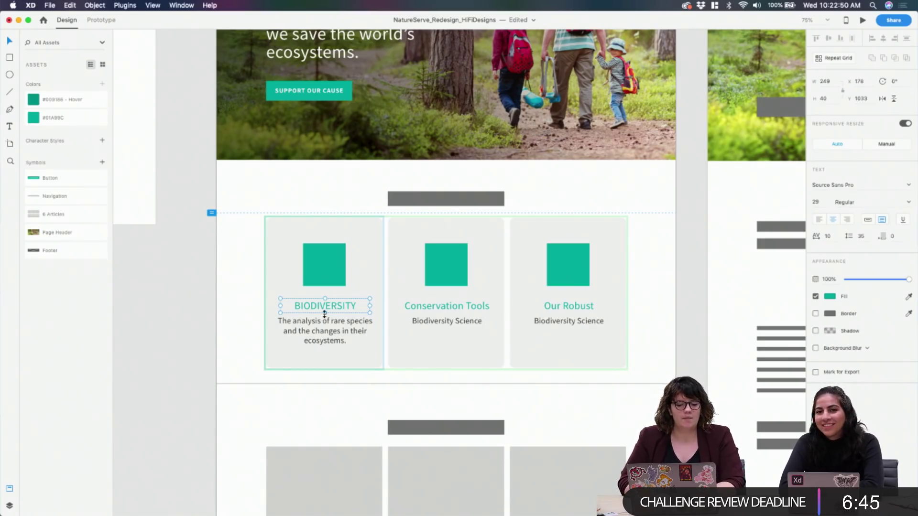
# Make the title box taller as fixed Area Text and tighten the title line spacing to 28
pyautogui.moveTo(324, 311); pyautogui.dragTo(325, 326)
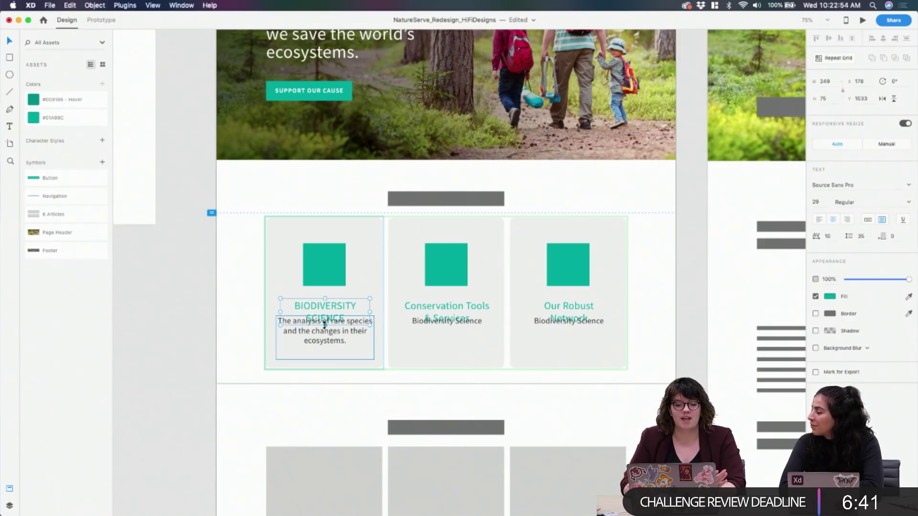
pyautogui.doubleClick(346, 309)
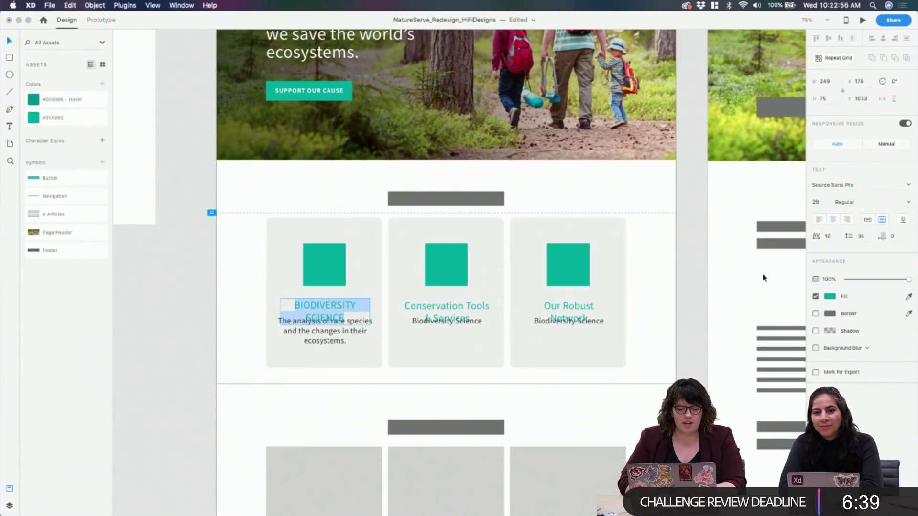
pyautogui.click(882, 221)
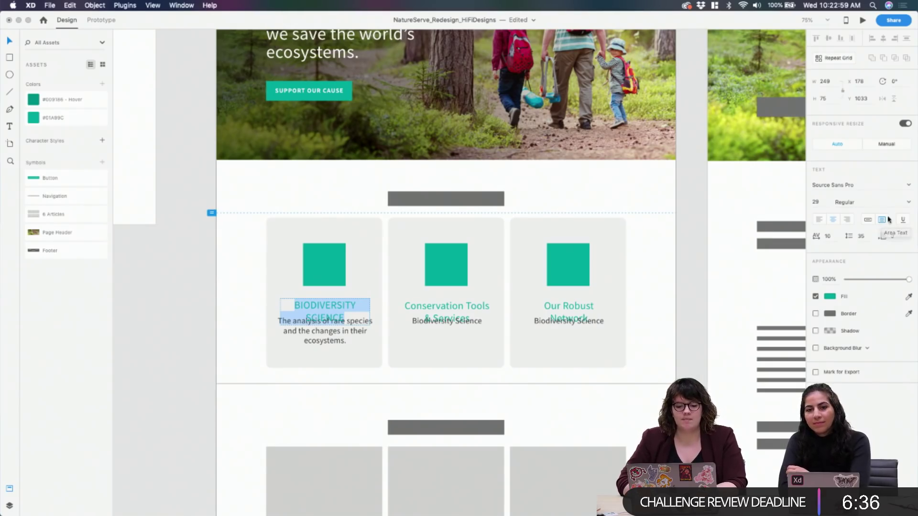
pyautogui.click(861, 236)
pyautogui.press('Down')
pyautogui.press('Down')
pyautogui.press('Down')
pyautogui.press('Down')
pyautogui.press('Down')
pyautogui.press('Down')
pyautogui.press('Down')
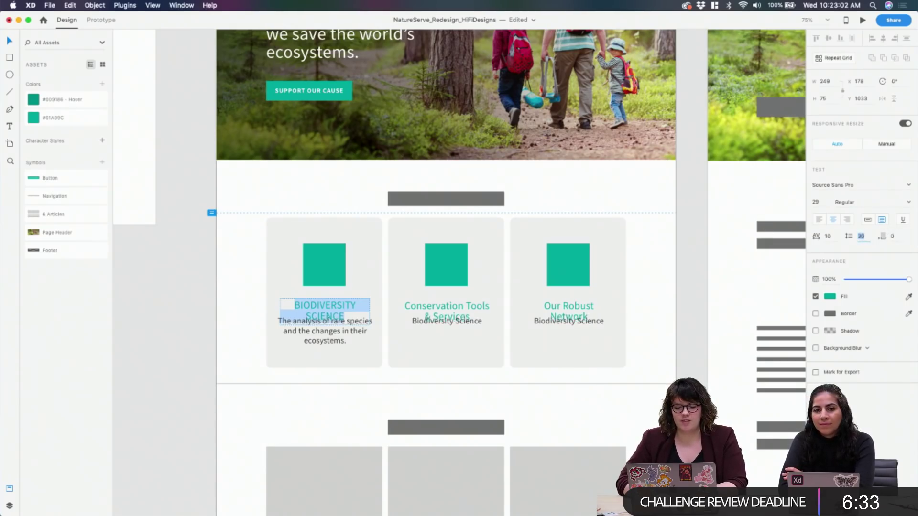
pyautogui.press('Return')
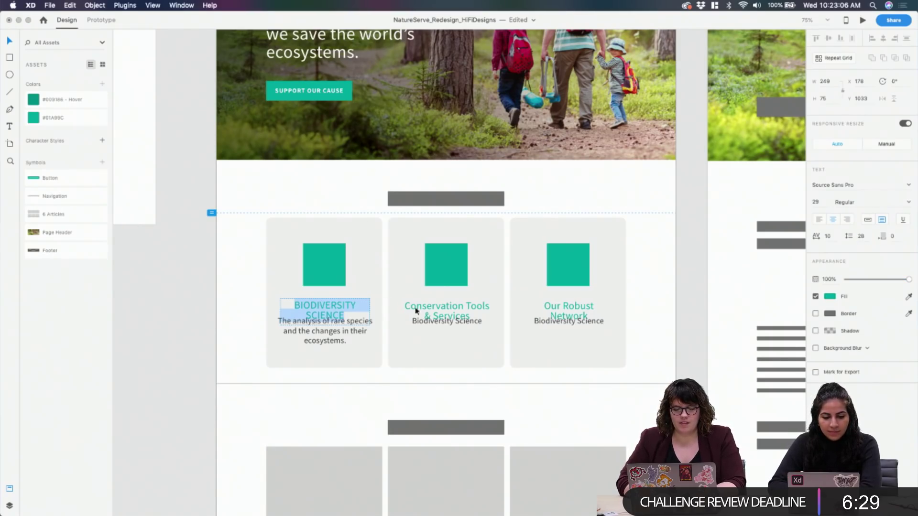
pyautogui.doubleClick(436, 306)
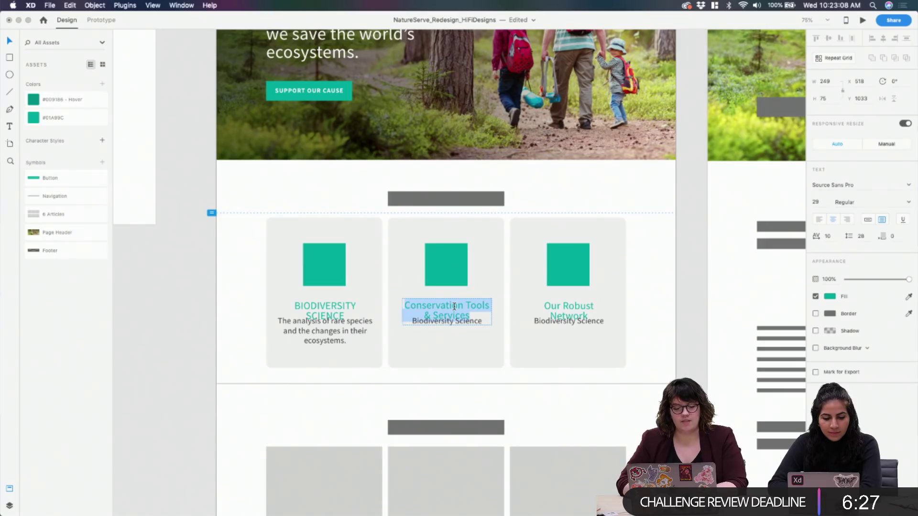
pyautogui.press('Escape')
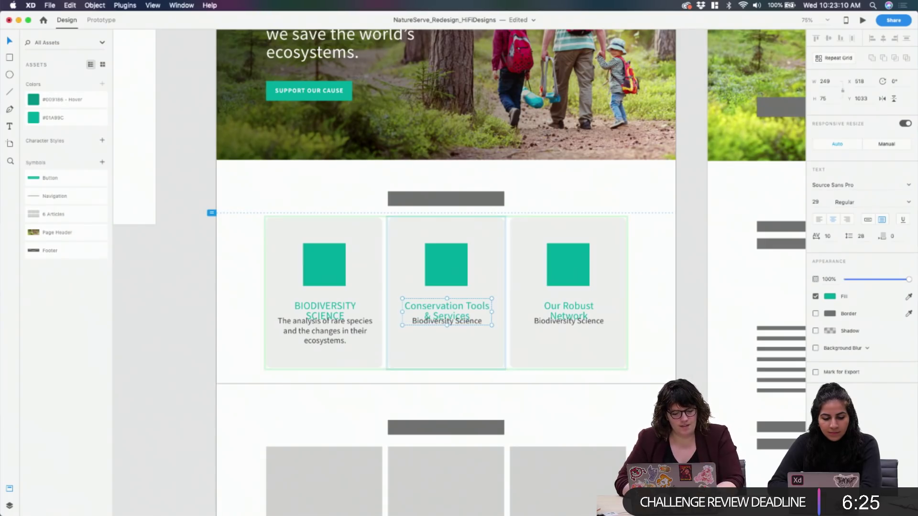
pyautogui.click(131, 7)
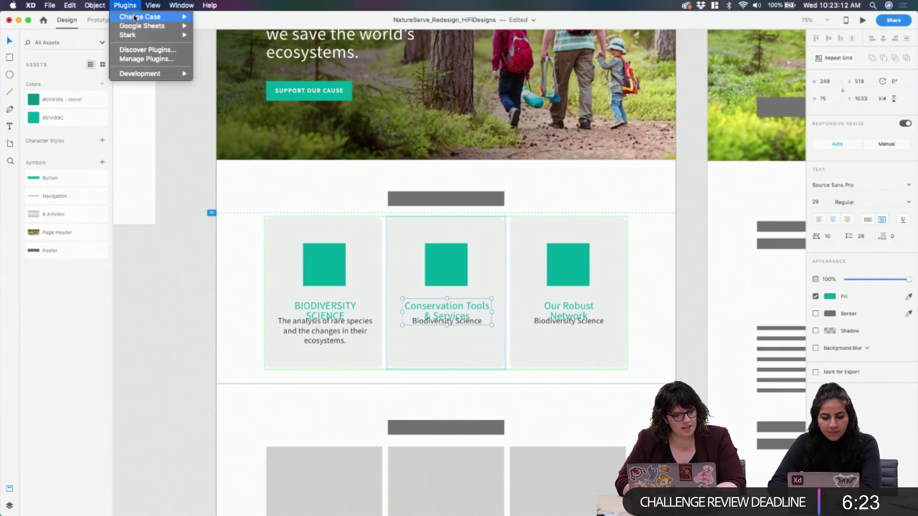
# Apply UPPERCASE from the Change Case plugin to the card titles
pyautogui.moveTo(135, 18)
pyautogui.click(219, 29)
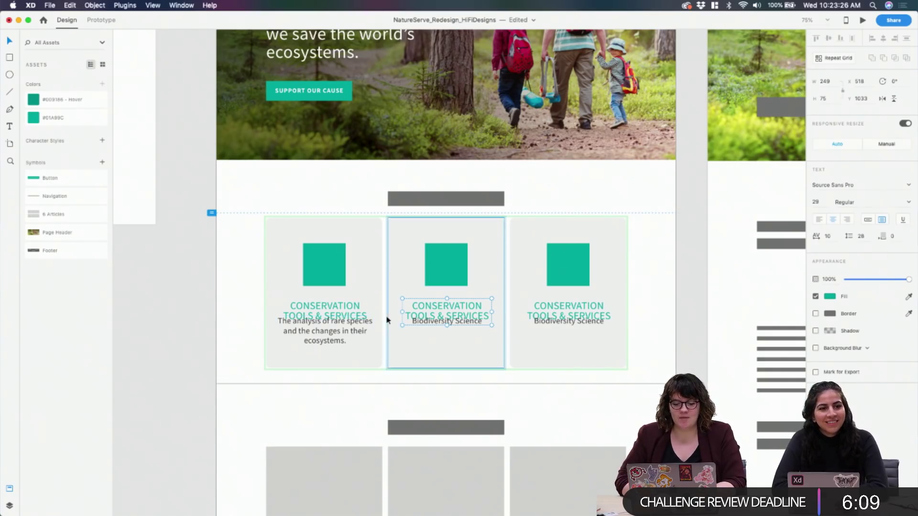
pyautogui.click(315, 306)
pyautogui.doubleClick(339, 308)
pyautogui.press('super+c')
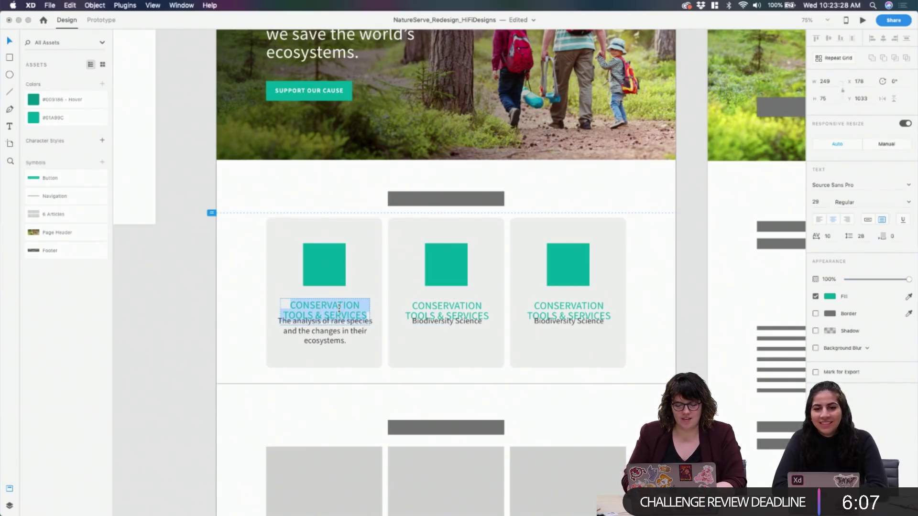
pyautogui.write('Bio')
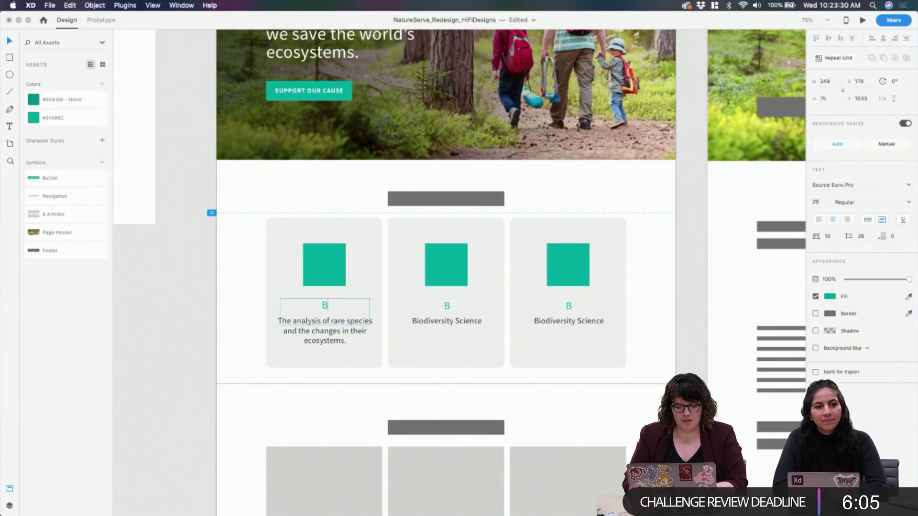
pyautogui.press('BackSpace')
pyautogui.press('BackSpace')
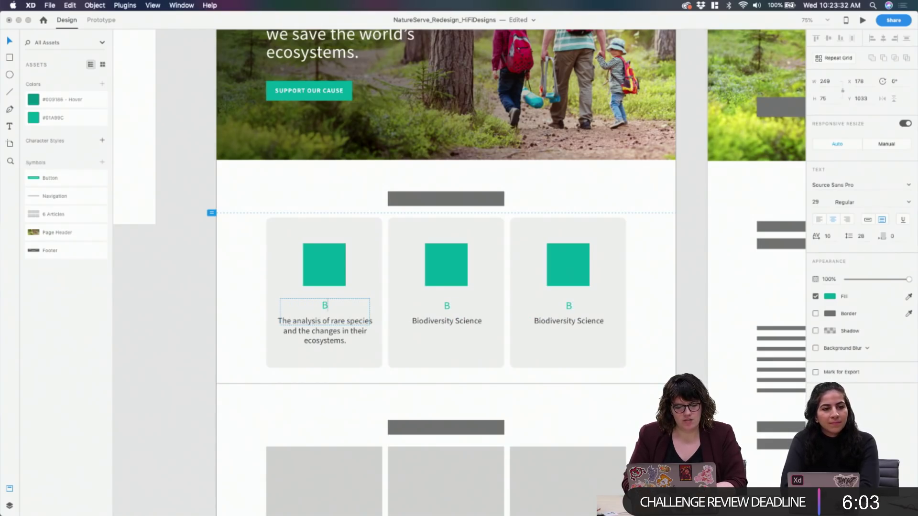
pyautogui.write('IO')
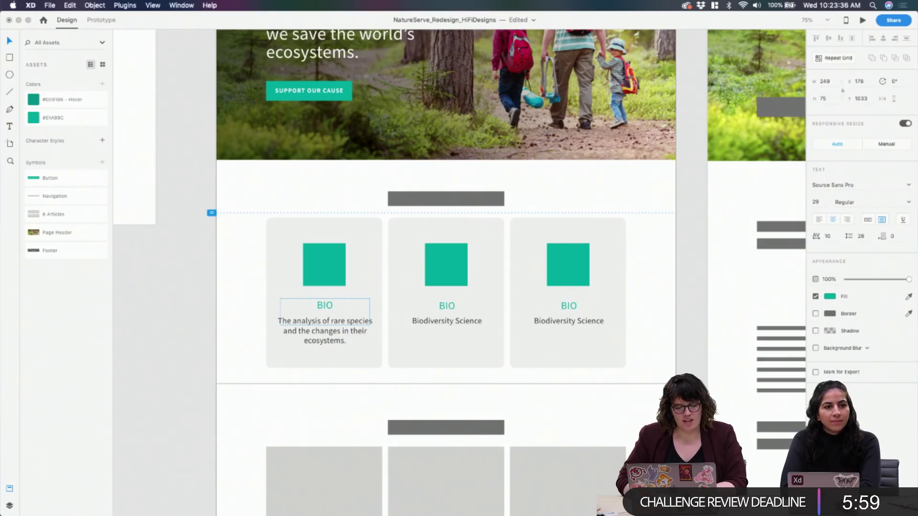
pyautogui.press('BackSpace')
pyautogui.press('BackSpace')
pyautogui.press('BackSpace')
pyautogui.press('Escape')
pyautogui.press('super+v')
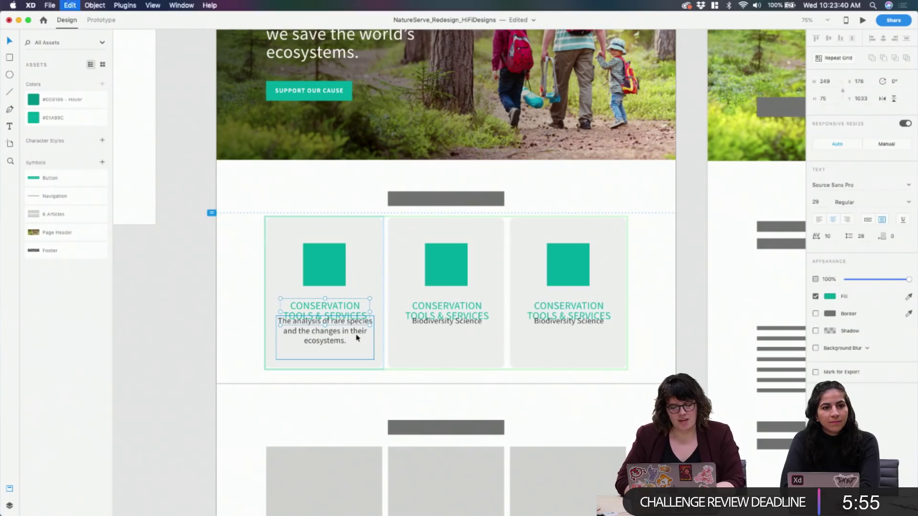
pyautogui.click(210, 6)
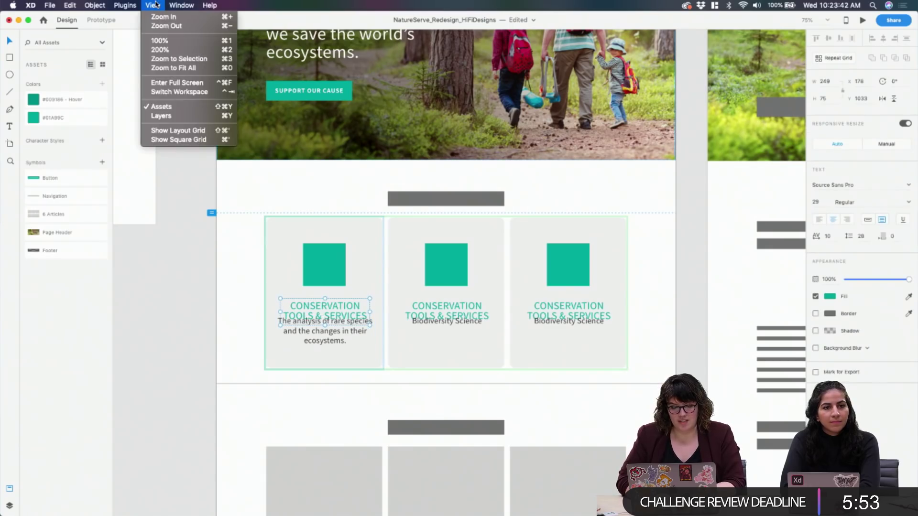
pyautogui.moveTo(126, 5)
pyautogui.click(227, 30)
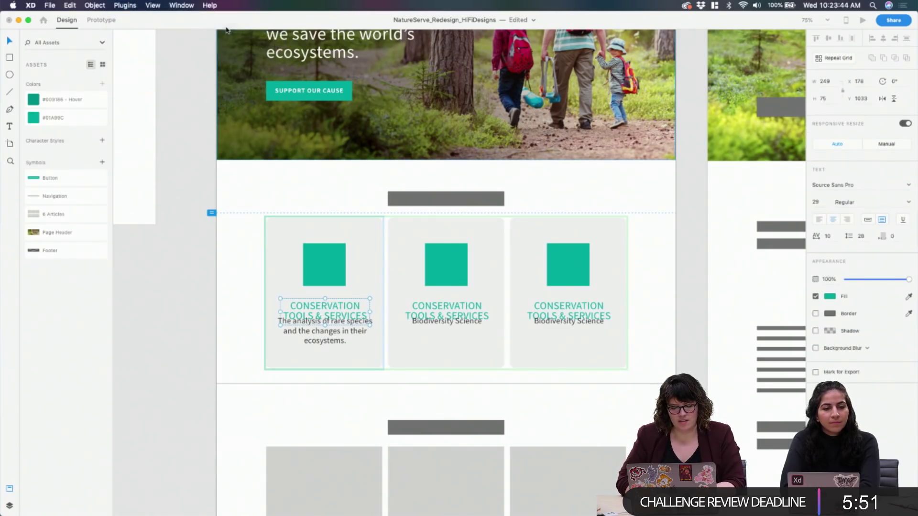
# Retype the first card title as BIODIVERSITY
pyautogui.doubleClick(338, 307)
pyautogui.write('BIO')
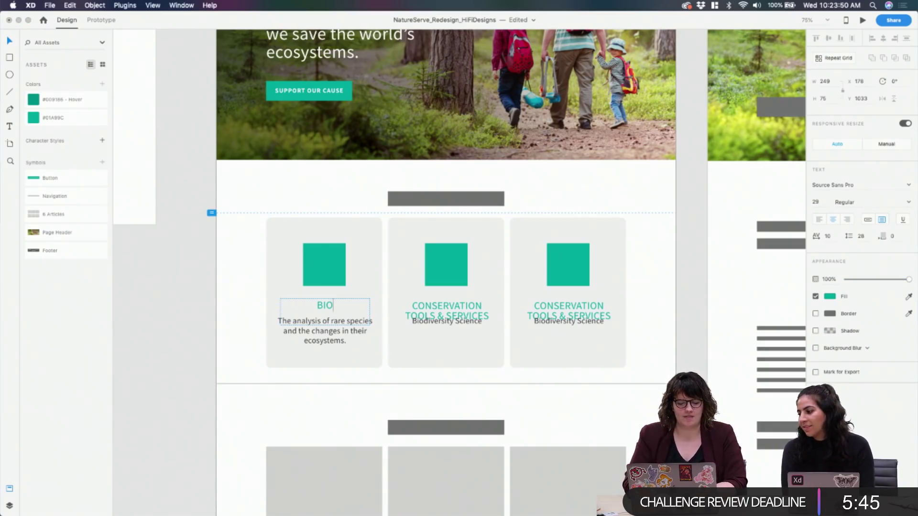
pyautogui.write('DIVERSITY')
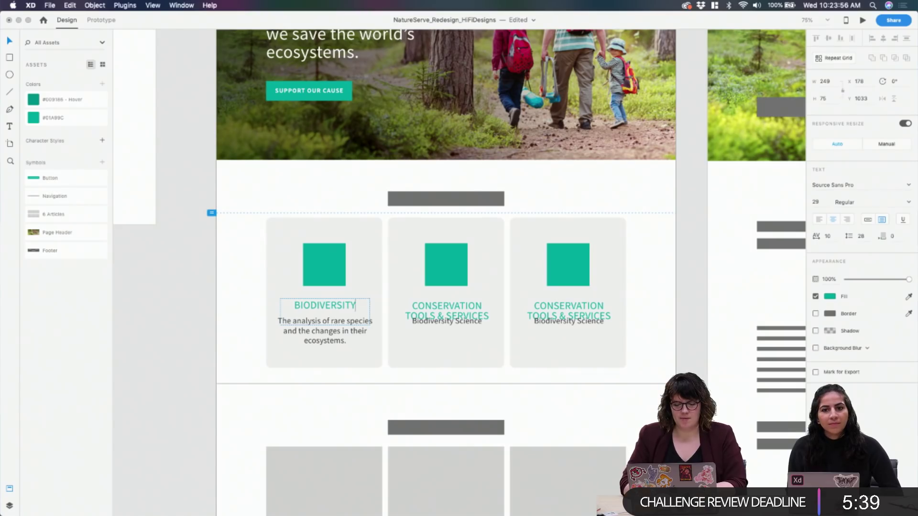
# Retype the third card title as OUR ROBUST NETWORK
pyautogui.doubleClick(447, 313)
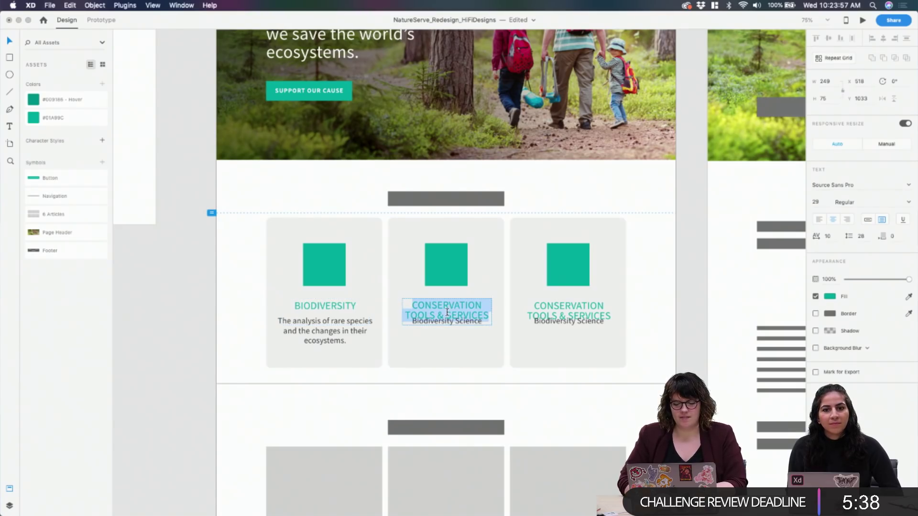
pyautogui.doubleClick(557, 310)
pyautogui.write('OU')
pyautogui.press('BackSpace')
pyautogui.press('BackSpace')
pyautogui.write('OUR R')
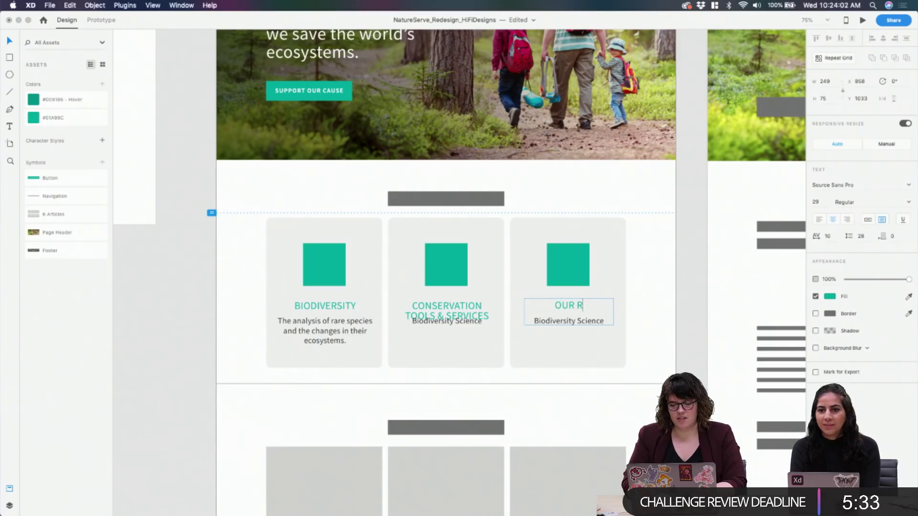
pyautogui.write('OBUST NETWO')
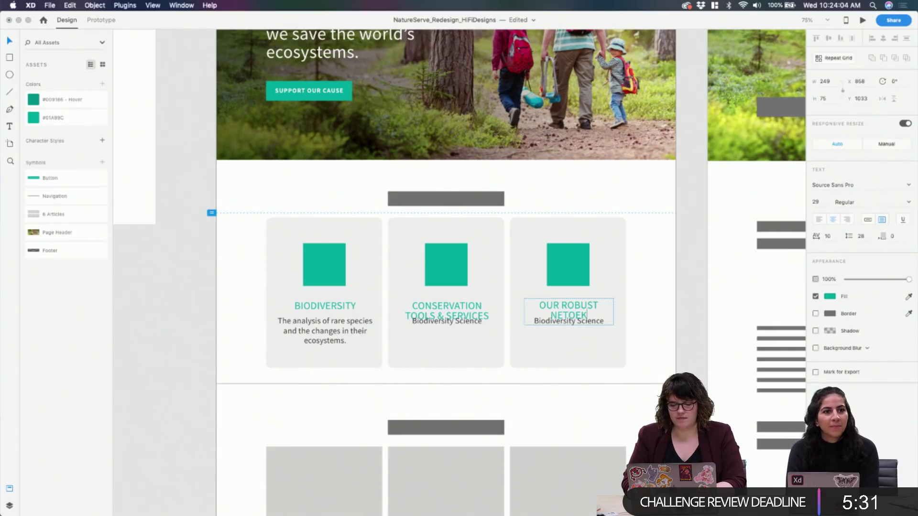
pyautogui.press('BackSpace')
pyautogui.press('BackSpace')
pyautogui.write('WORK')
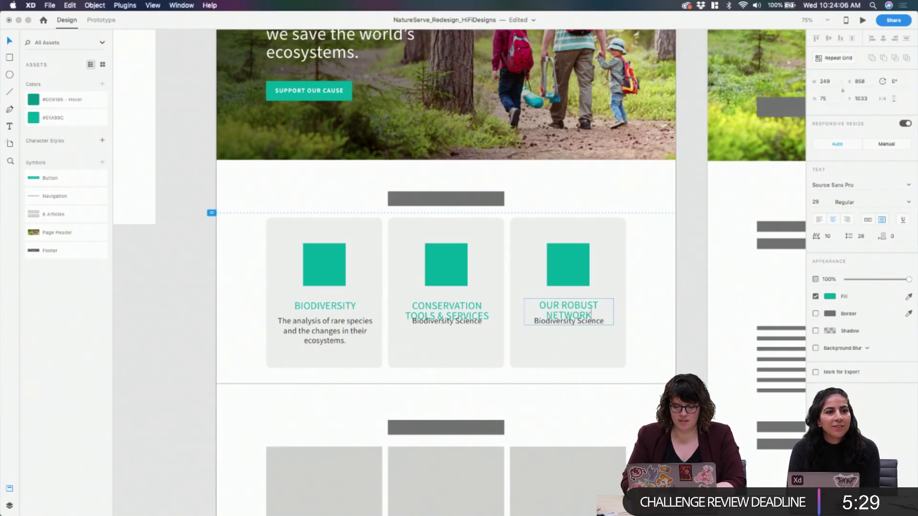
pyautogui.press('Escape')
# Resize the card title boxes so the titles wrap onto two lines without overlapping
pyautogui.click(446, 321)
pyautogui.moveTo(447, 324); pyautogui.dragTo(447, 322)
pyautogui.click(349, 307)
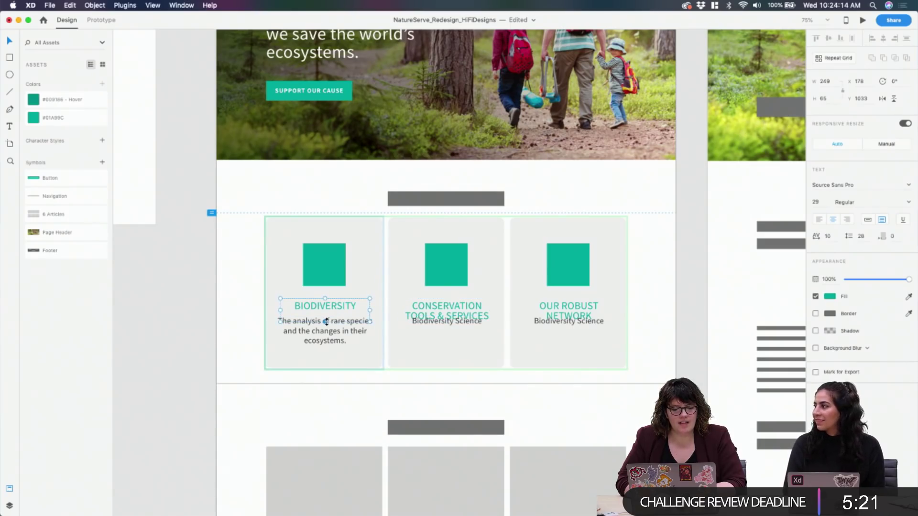
pyautogui.moveTo(326, 322); pyautogui.dragTo(327, 312)
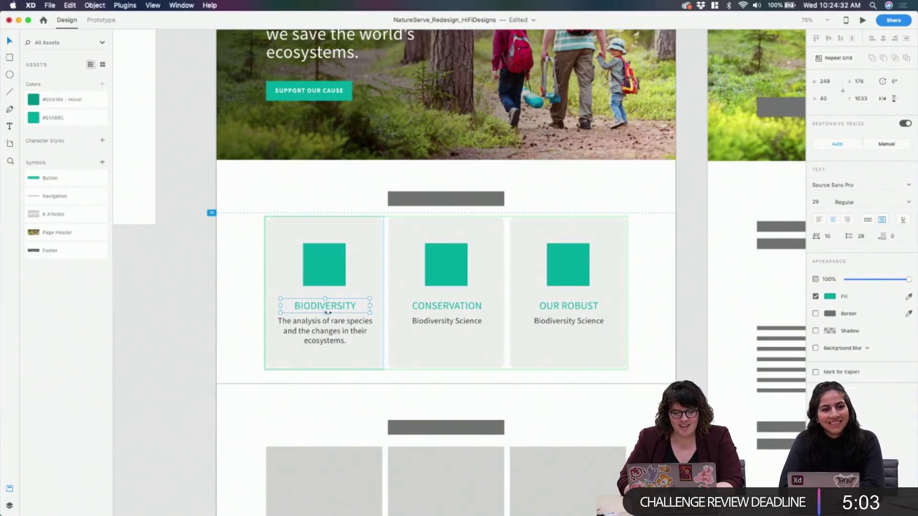
pyautogui.moveTo(325, 314); pyautogui.dragTo(325, 323)
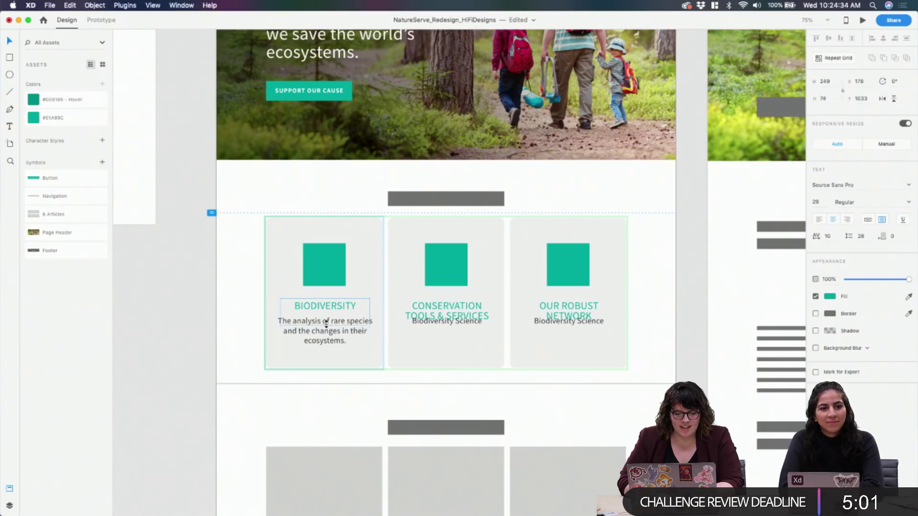
# Extend the first card title to BIODIVERSITY SCIENCE
pyautogui.doubleClick(352, 308)
pyautogui.click(326, 312)
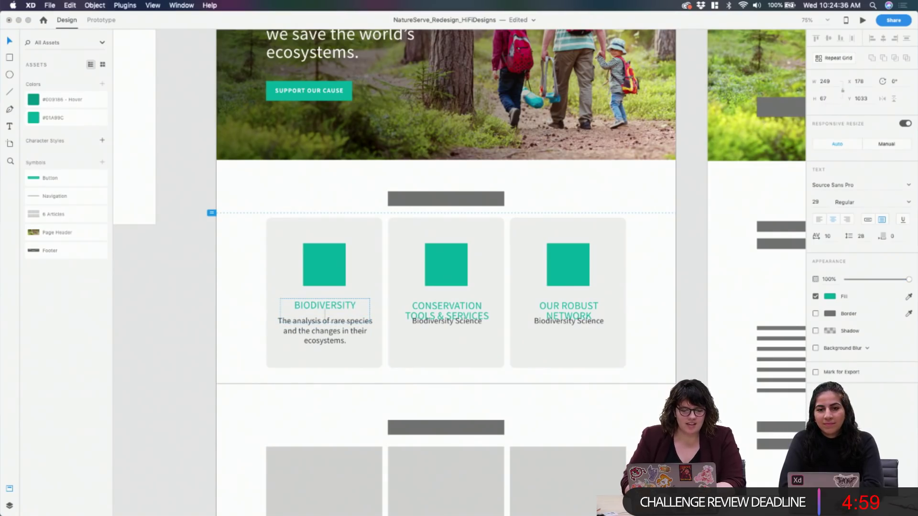
pyautogui.write('SCIENCE')
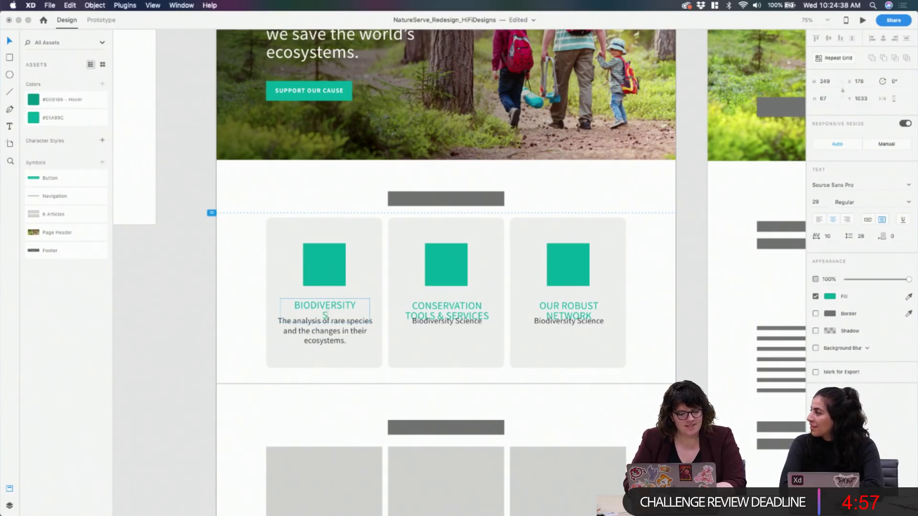
pyautogui.press('Escape')
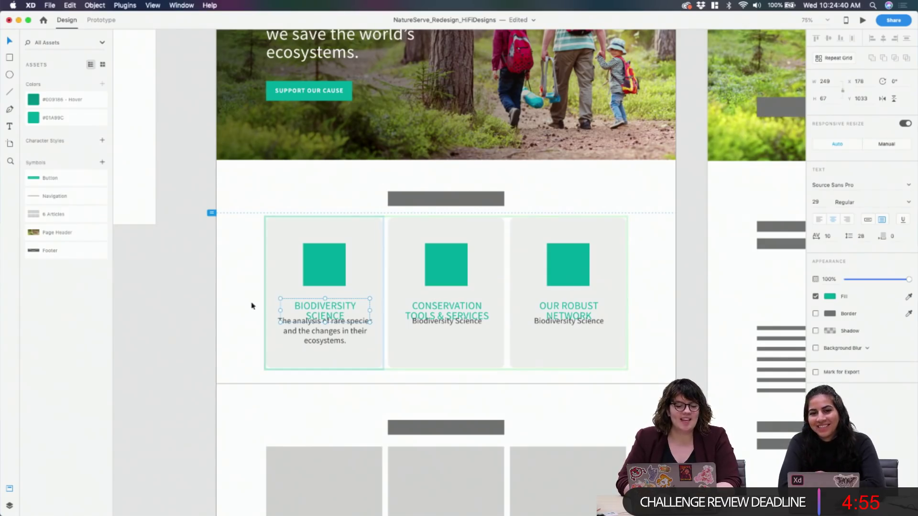
pyautogui.click(348, 350)
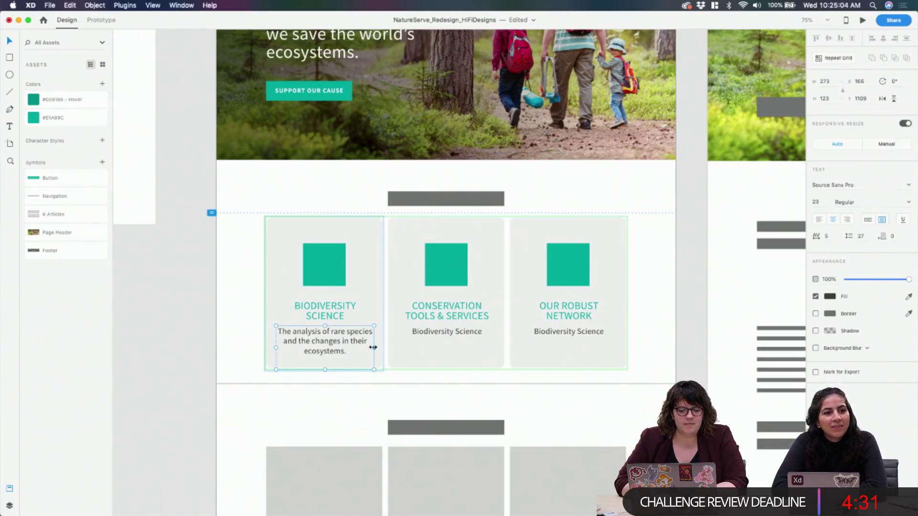
# Replace the card icon's solid fill with a border of size 3
pyautogui.click(335, 251)
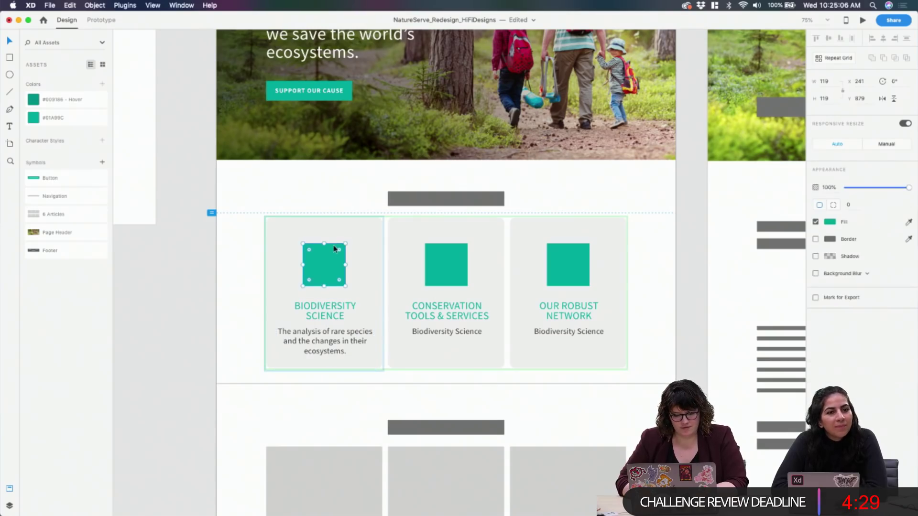
pyautogui.click(816, 222)
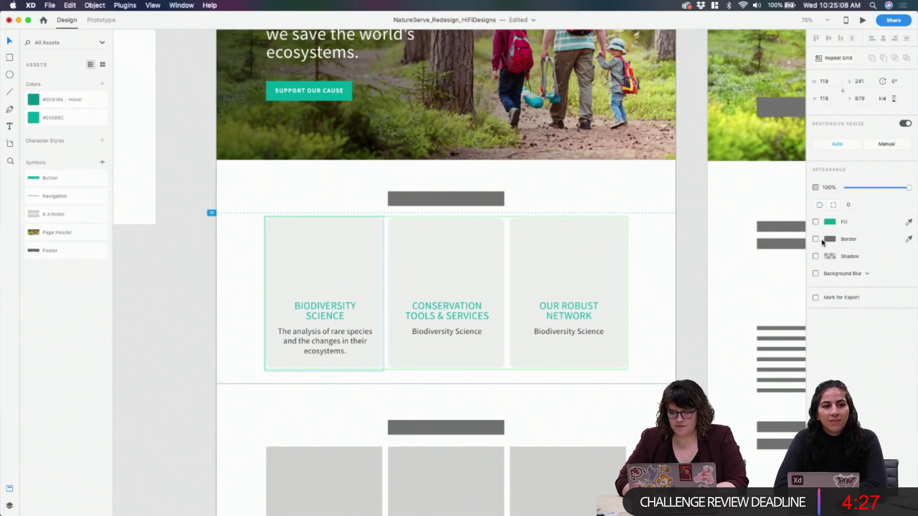
pyautogui.click(816, 240)
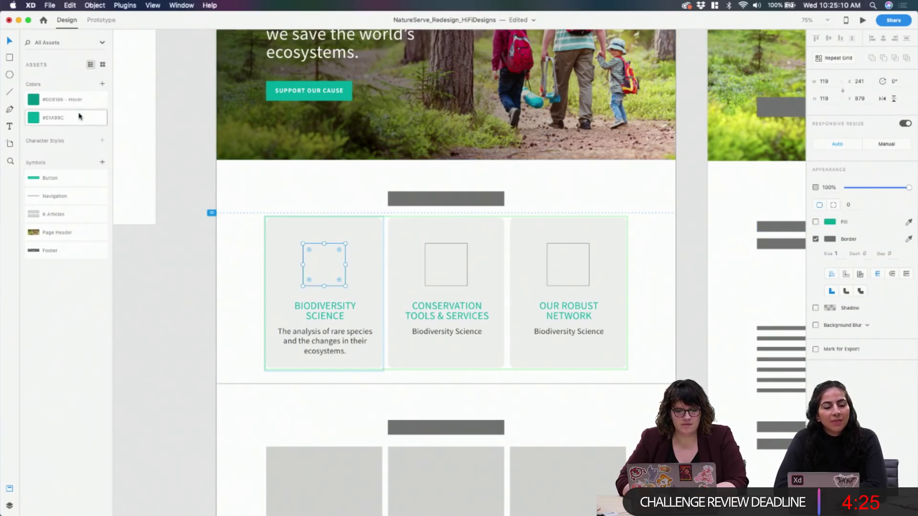
pyautogui.click(840, 254)
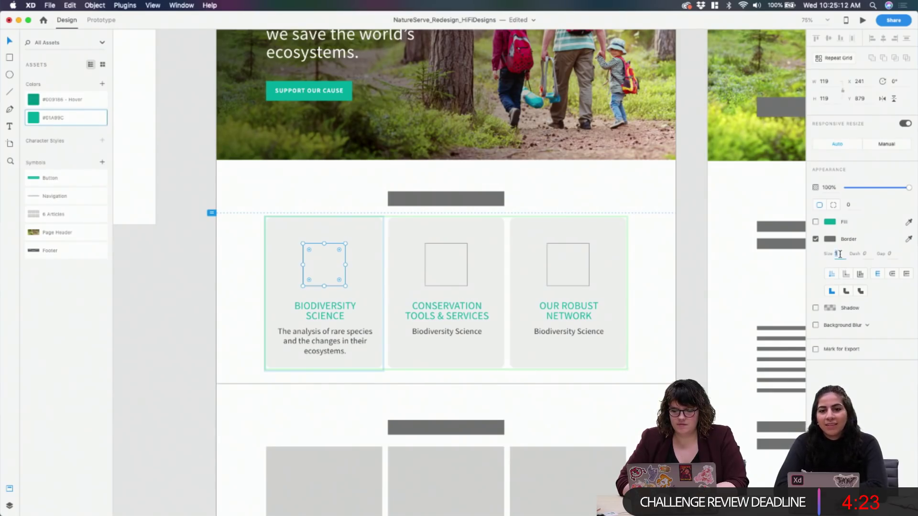
pyautogui.write('3')
# Copy the saved teal colour's hex code #01A99C from the Assets panel
pyautogui.click(832, 240)
pyautogui.click(833, 241)
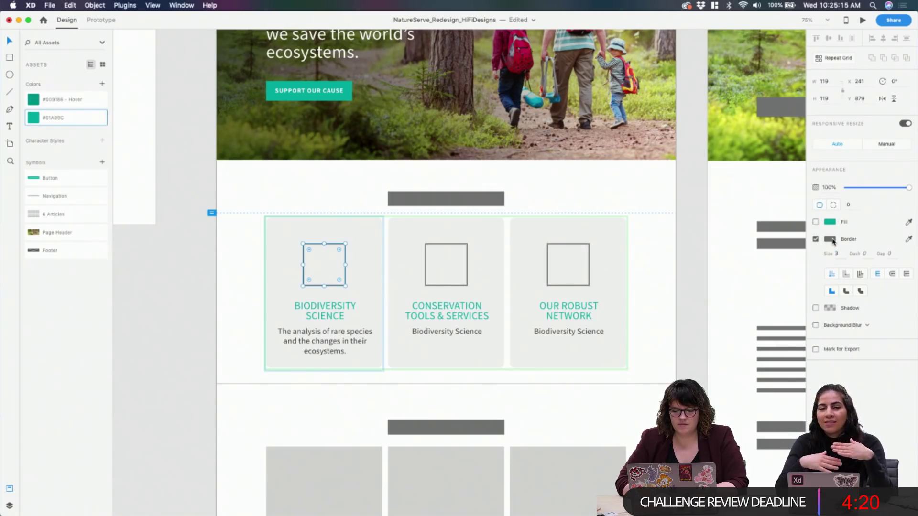
pyautogui.doubleClick(84, 117)
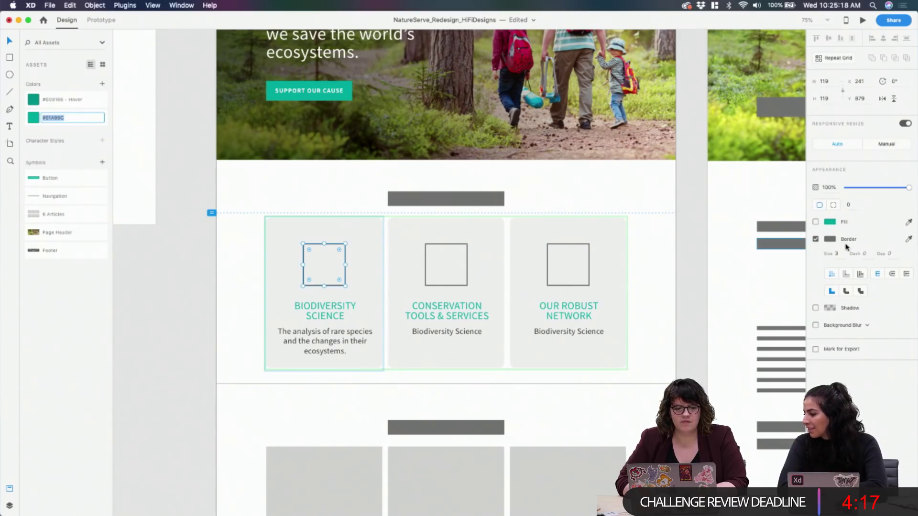
pyautogui.click(830, 239)
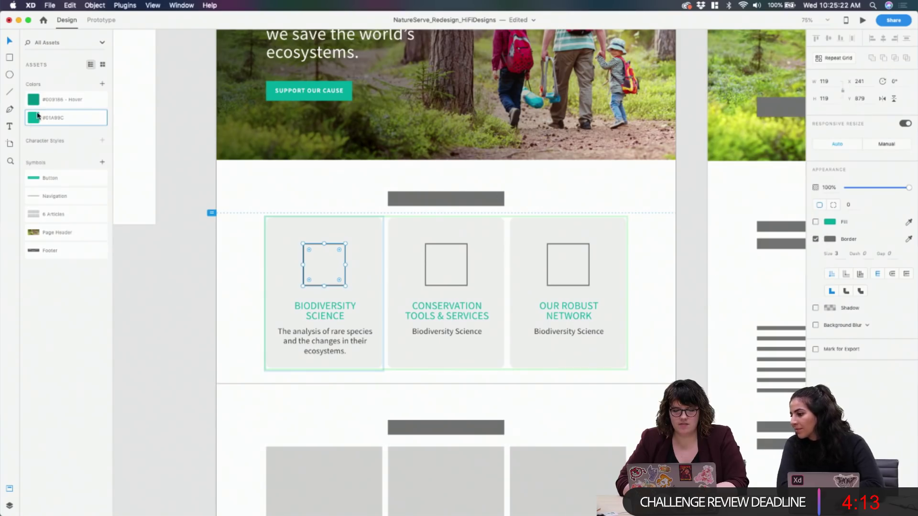
pyautogui.click(37, 116)
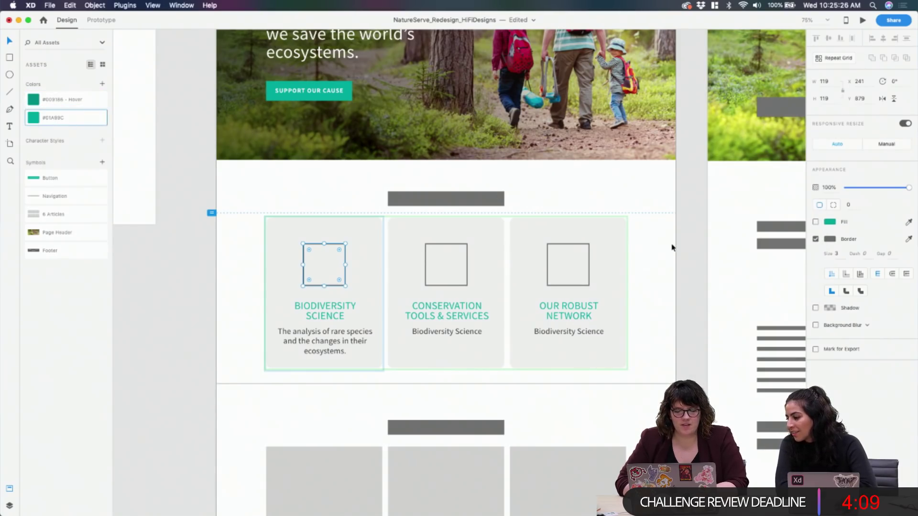
pyautogui.click(830, 240)
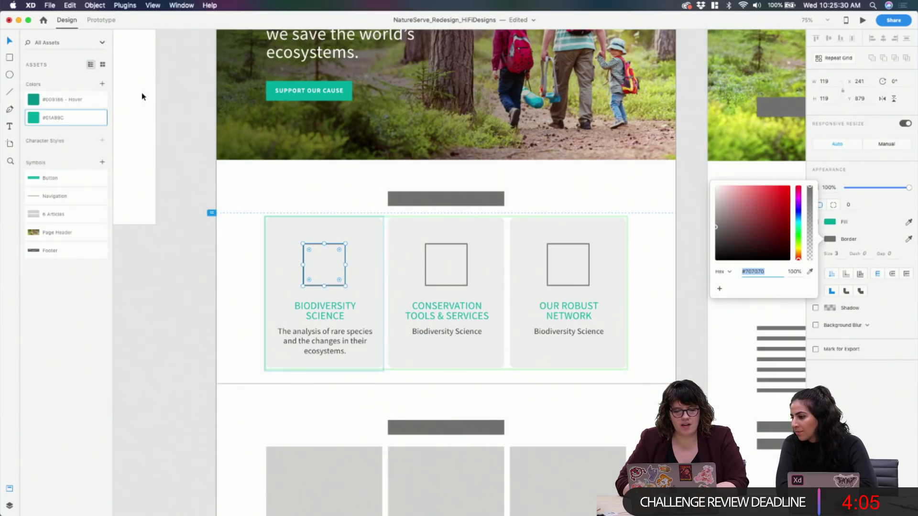
pyautogui.doubleClick(72, 117)
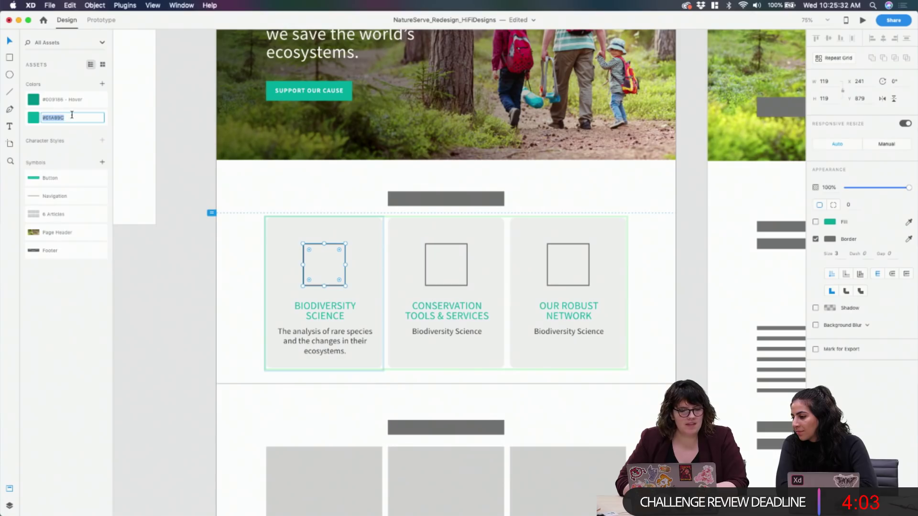
pyautogui.press('Return')
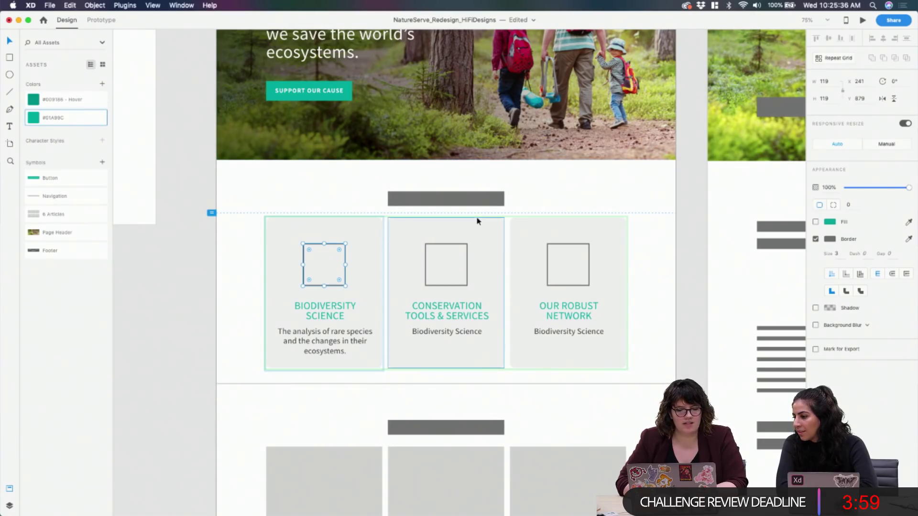
# Paste #01A99C as the icon border colour and check the outlined square
pyautogui.click(833, 243)
pyautogui.click(760, 271)
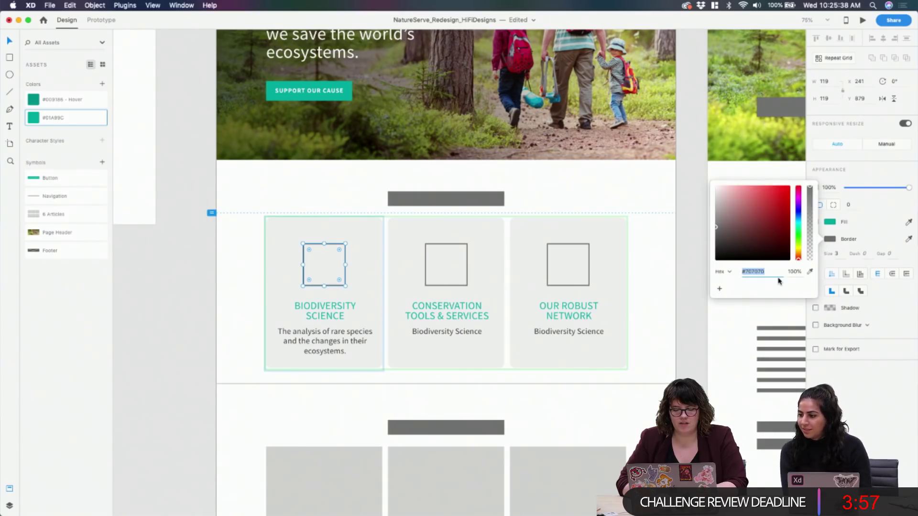
pyautogui.write('#01A99C')
pyautogui.press('Return')
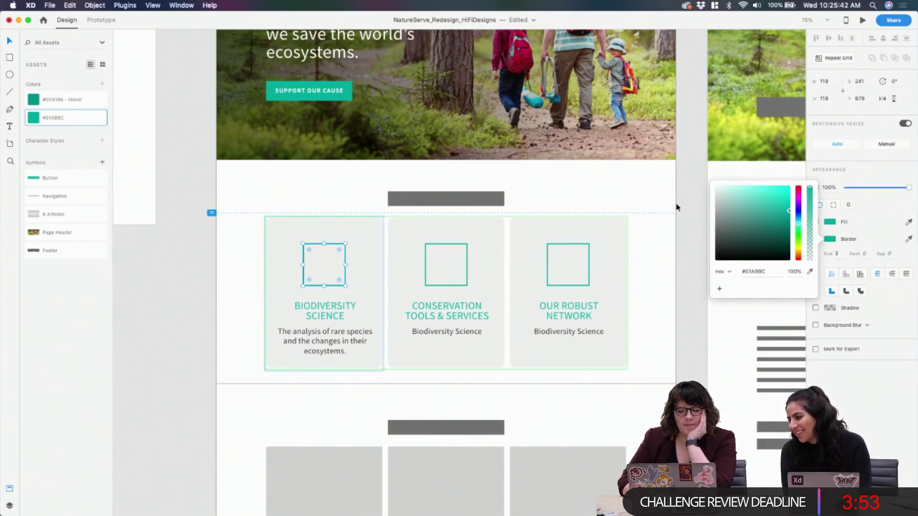
pyautogui.click(873, 220)
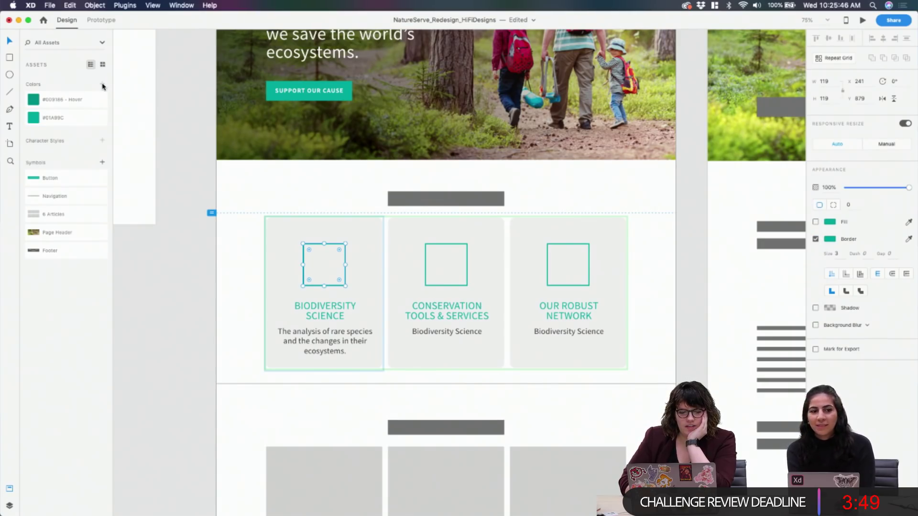
pyautogui.click(330, 232)
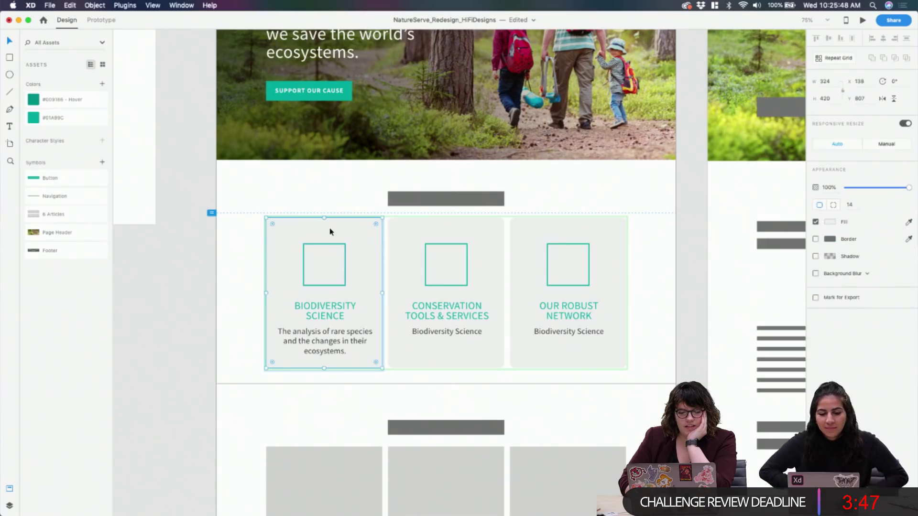
pyautogui.click(330, 249)
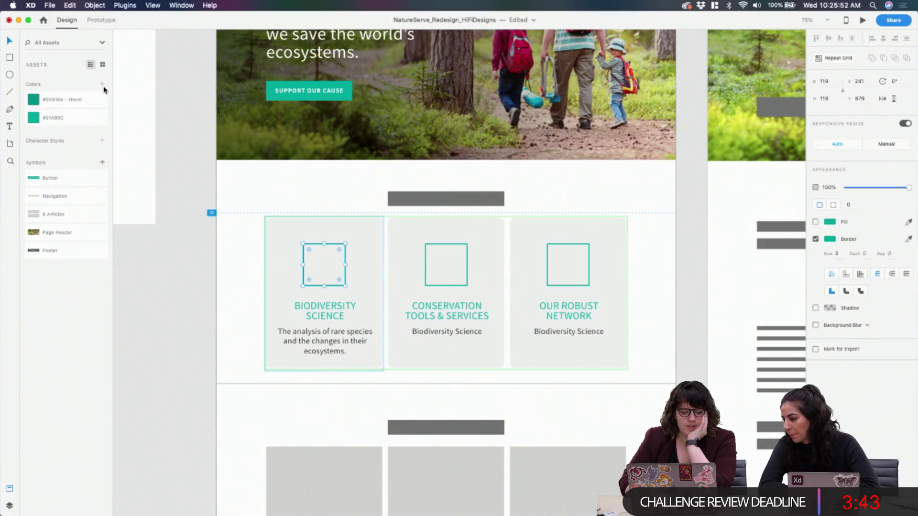
pyautogui.click(184, 299)
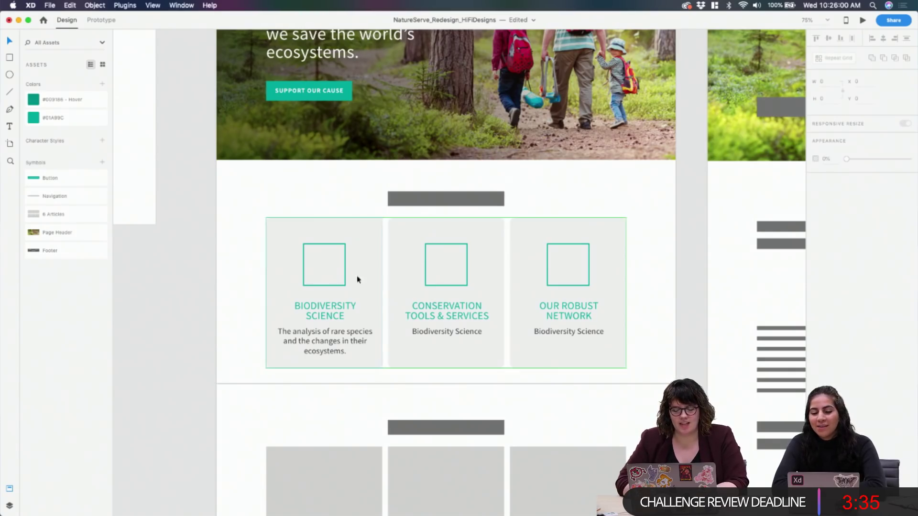
# Delete the square icons from all three cards
pyautogui.scroll(-2, 383, 316)
pyautogui.moveTo(389, 502)
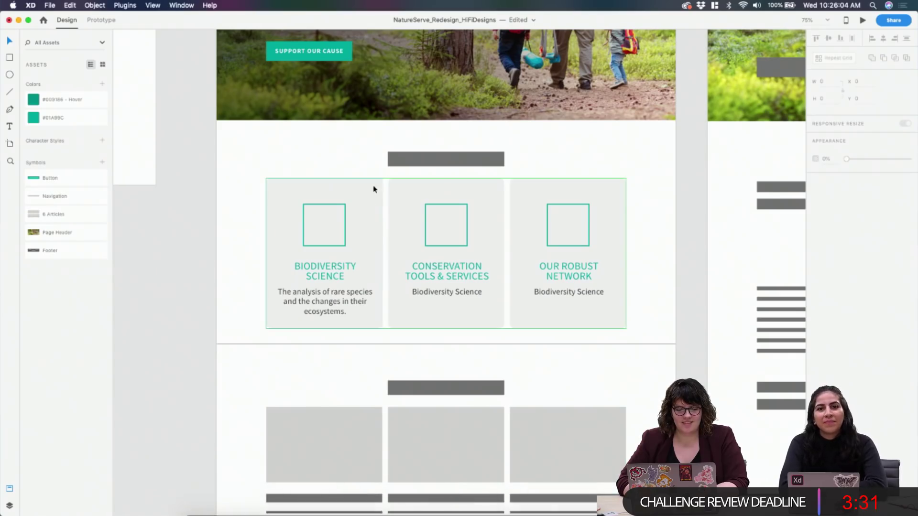
pyautogui.click(347, 218)
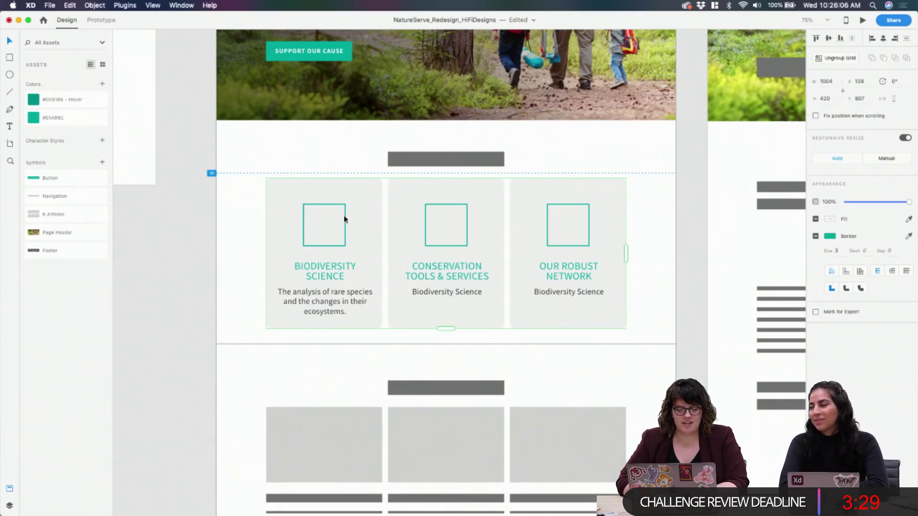
pyautogui.doubleClick(346, 218)
pyautogui.press('Delete')
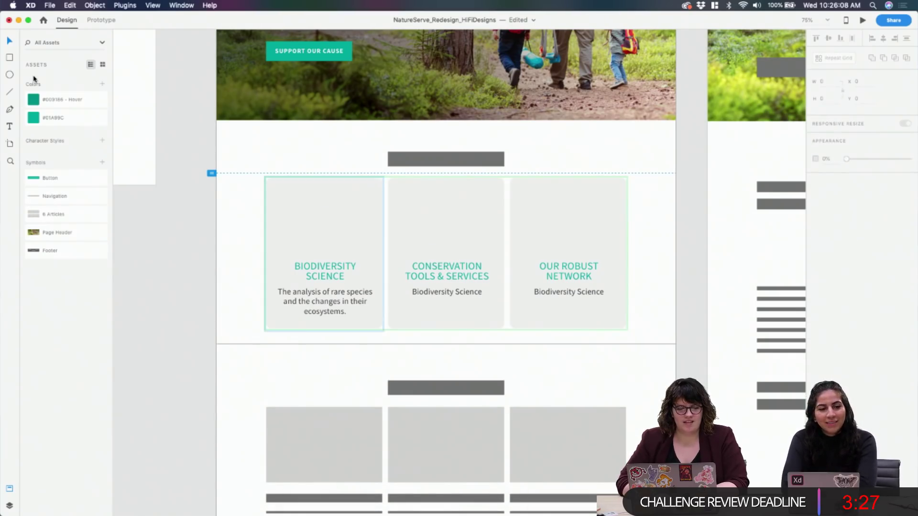
# Draw a circle icon with no fill, a teal #01A99C border and thickness 34
pyautogui.click(9, 74)
pyautogui.moveTo(304, 203); pyautogui.dragTo(335, 241)
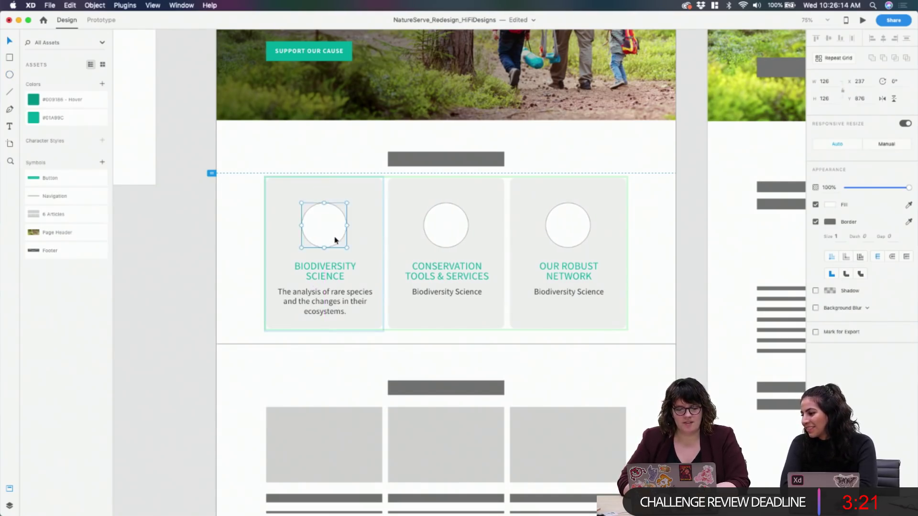
pyautogui.click(816, 205)
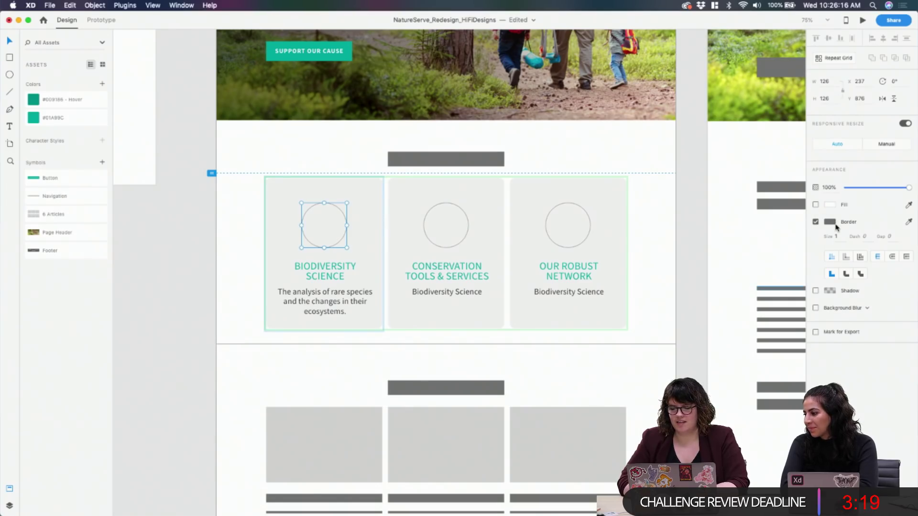
pyautogui.click(831, 223)
pyautogui.write('#01A99C')
pyautogui.press('Return')
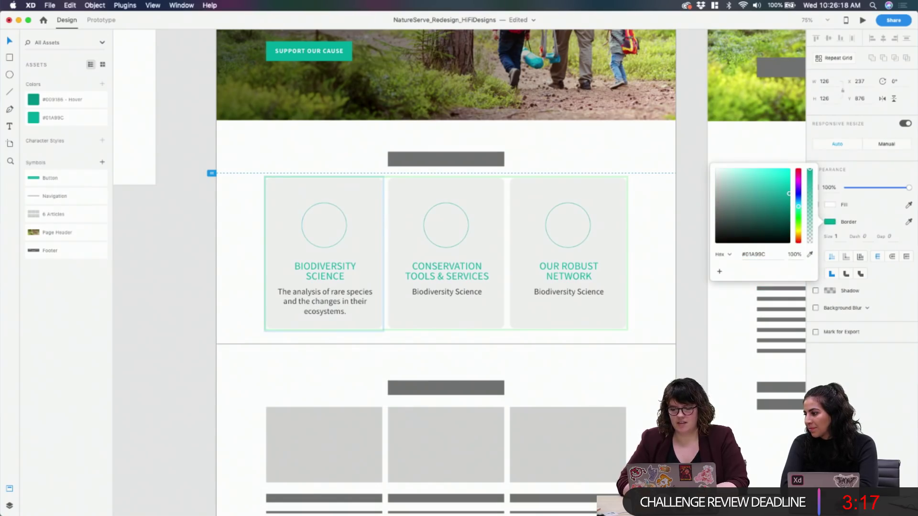
pyautogui.click(836, 234)
pyautogui.write('3')
pyautogui.write('4')
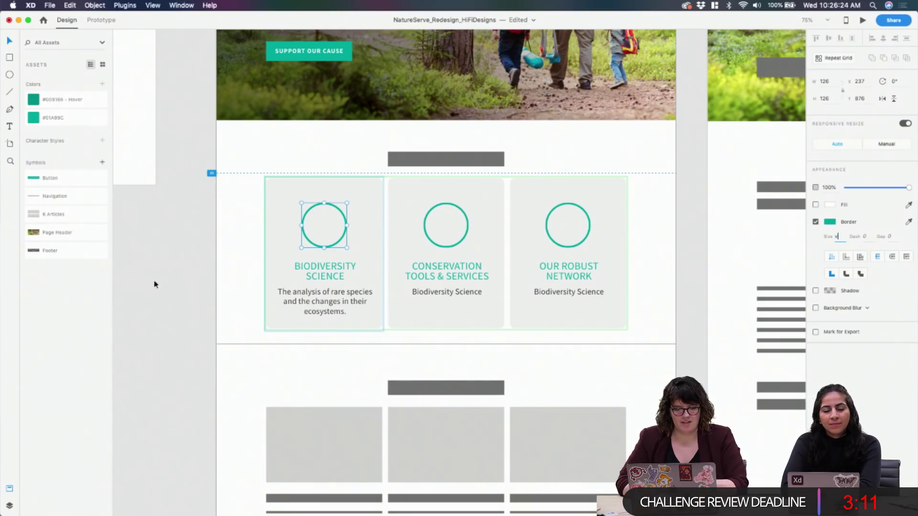
# Nudge the circle, title and description of the card slightly upward
pyautogui.click(151, 256)
pyautogui.scroll(-5, 151, 254)
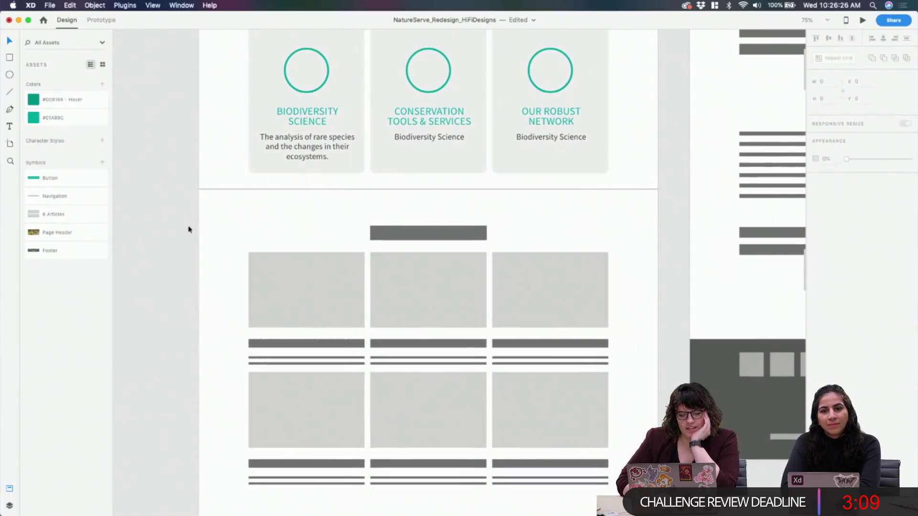
pyautogui.click(429, 144)
pyautogui.scroll(2, 429, 144)
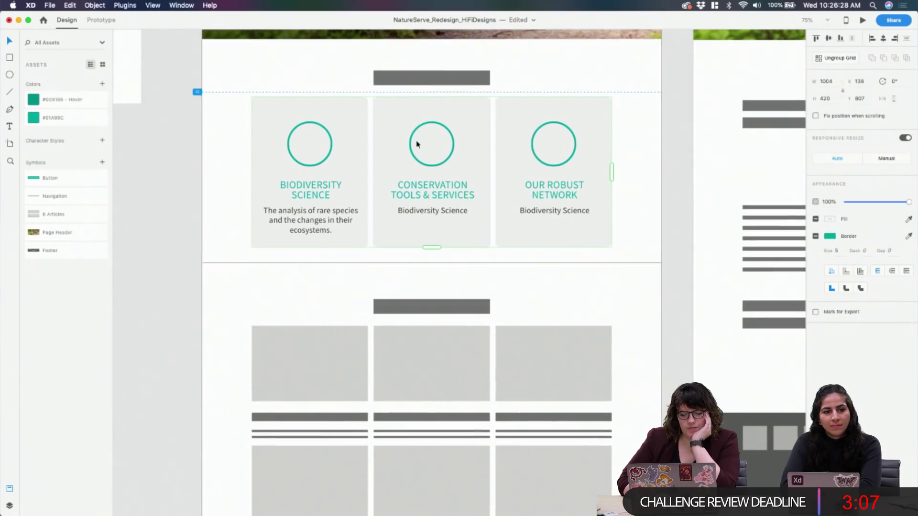
pyautogui.doubleClick(326, 158)
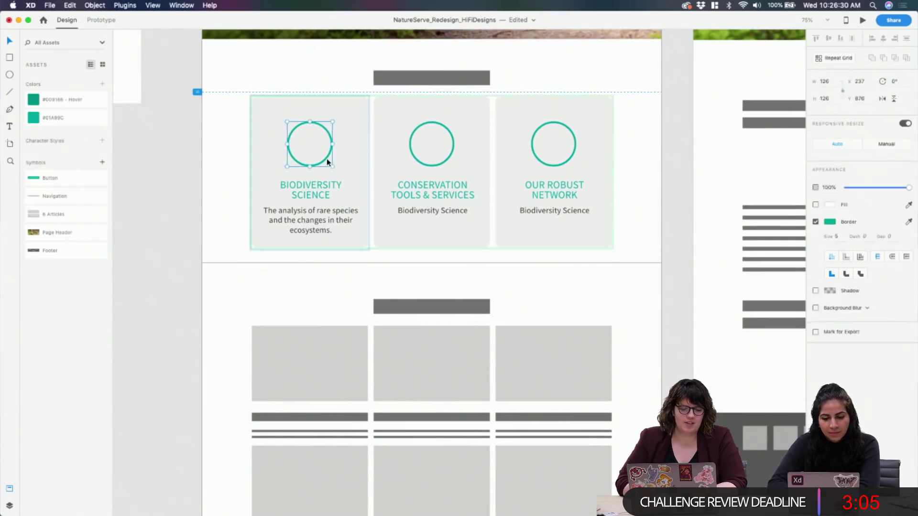
pyautogui.keyDown('shift'); pyautogui.click(322, 184); pyautogui.keyUp('shift')
pyautogui.keyDown('shift'); pyautogui.click(324, 230); pyautogui.keyUp('shift')
pyautogui.press('Up')
pyautogui.press('Up')
pyautogui.press('Up')
pyautogui.press('Up')
pyautogui.press('Up')
pyautogui.press('Up')
pyautogui.press('Up')
pyautogui.press('Up')
pyautogui.press('Up')
pyautogui.press('Up')
pyautogui.press('Up')
pyautogui.press('Up')
pyautogui.press('Up')
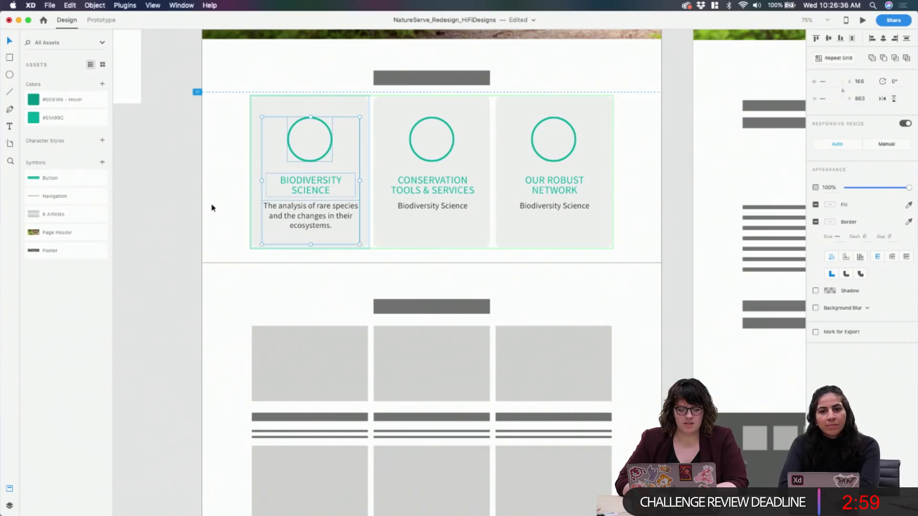
pyautogui.click(177, 211)
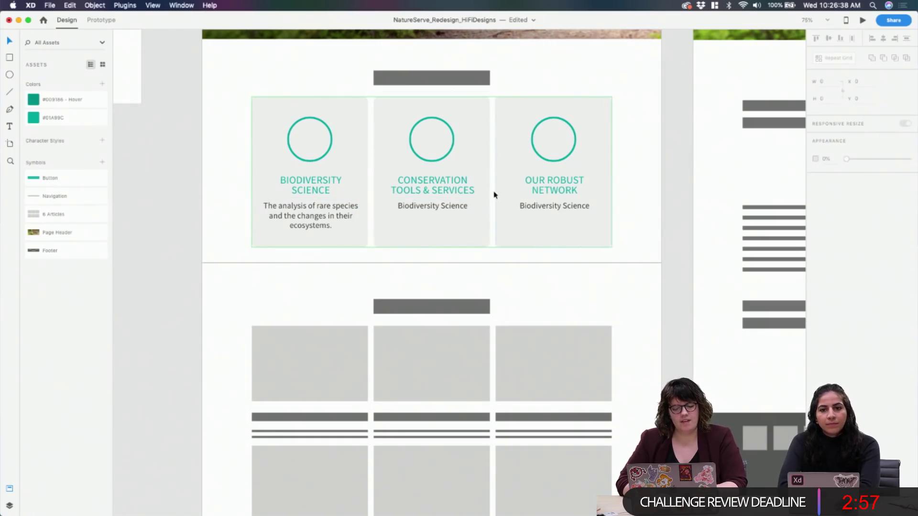
pyautogui.scroll(5, 509, 195)
pyautogui.scroll(-3, 508, 195)
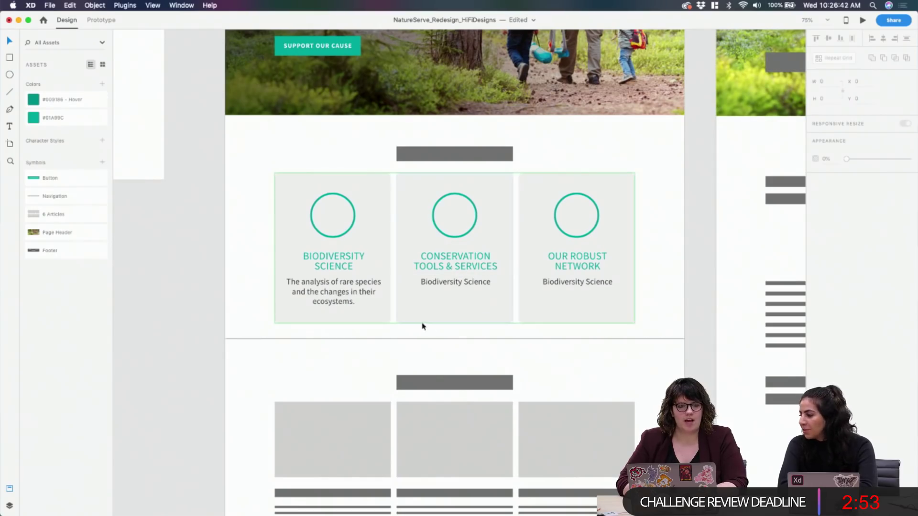
# In Chrome, browse NatureServe's Conservation Tools & Services list, then open the Learning Center link
pyautogui.moveTo(407, 504)
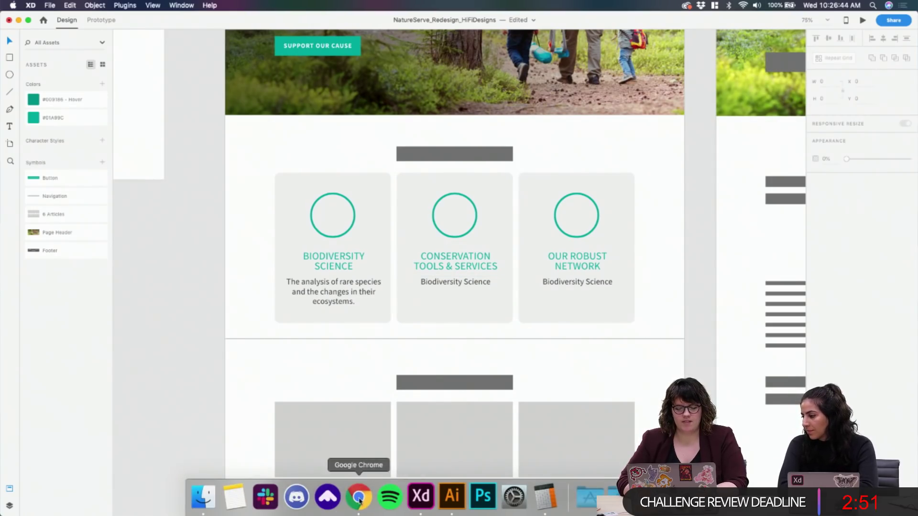
pyautogui.click(359, 497)
pyautogui.click(601, 110)
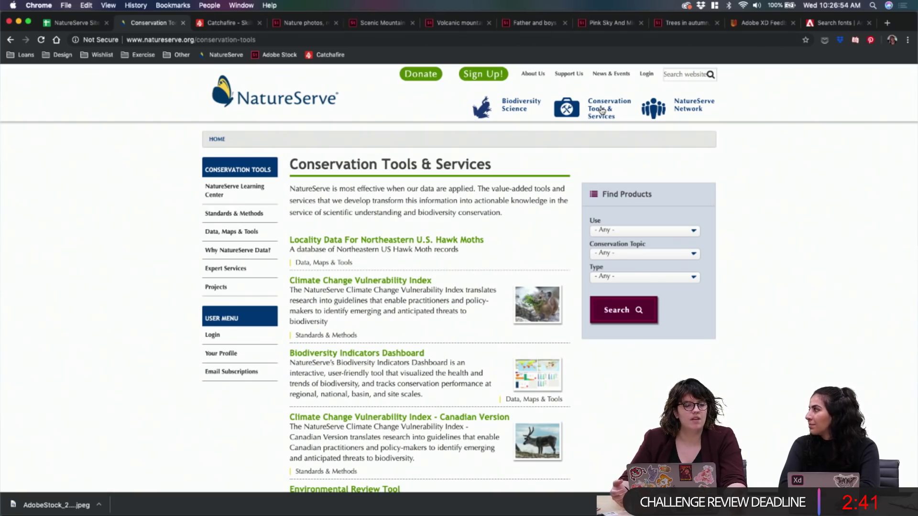
pyautogui.scroll(-20, 386, 261)
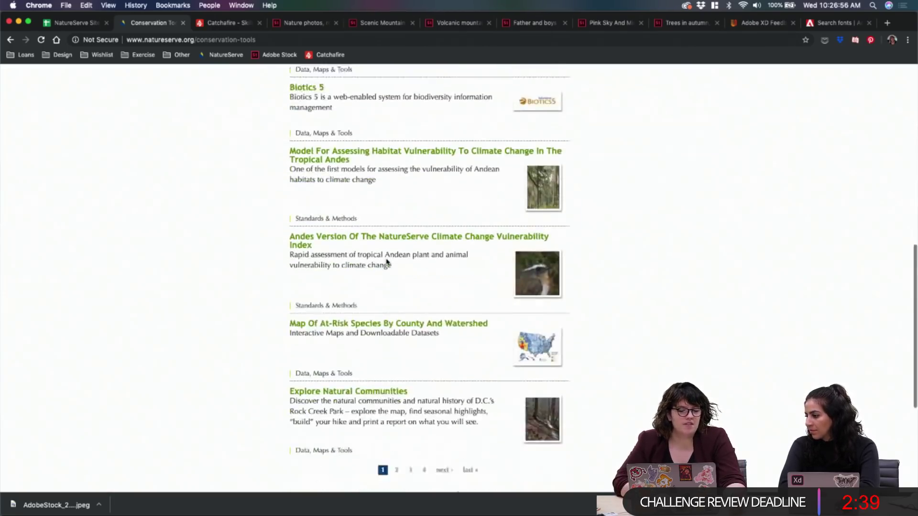
pyautogui.scroll(20, 386, 261)
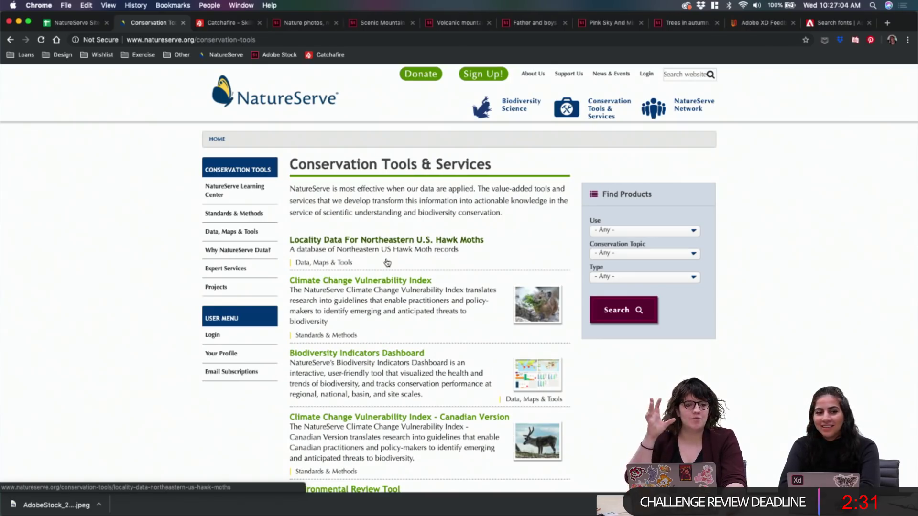
pyautogui.scroll(-1, 387, 263)
pyautogui.scroll(1, 388, 262)
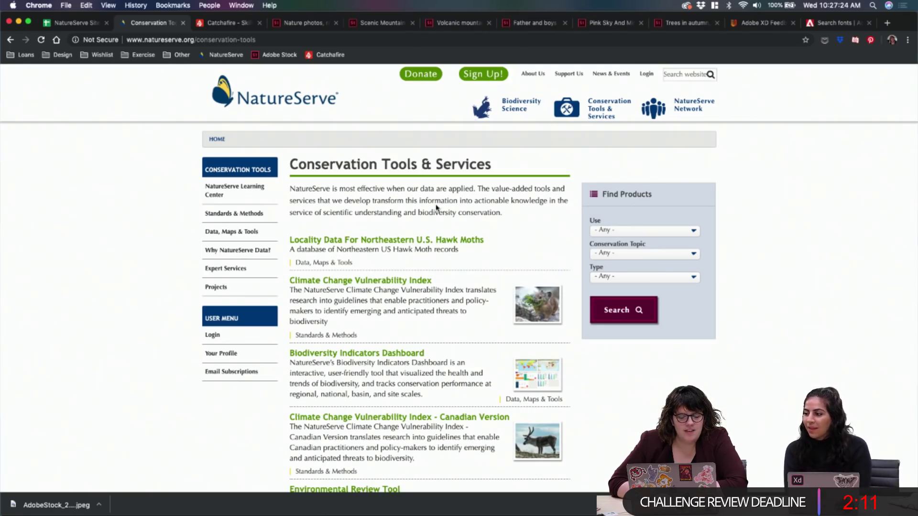
pyautogui.moveTo(390, 507)
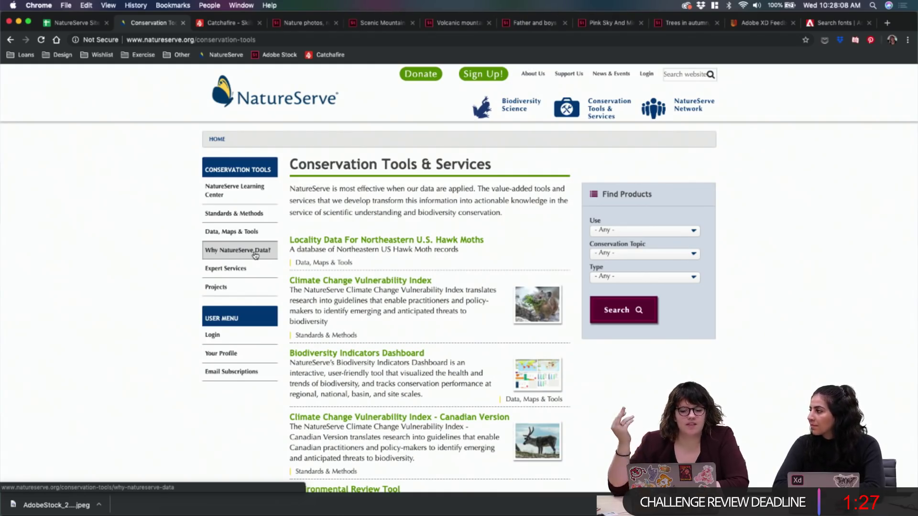
pyautogui.click(252, 197)
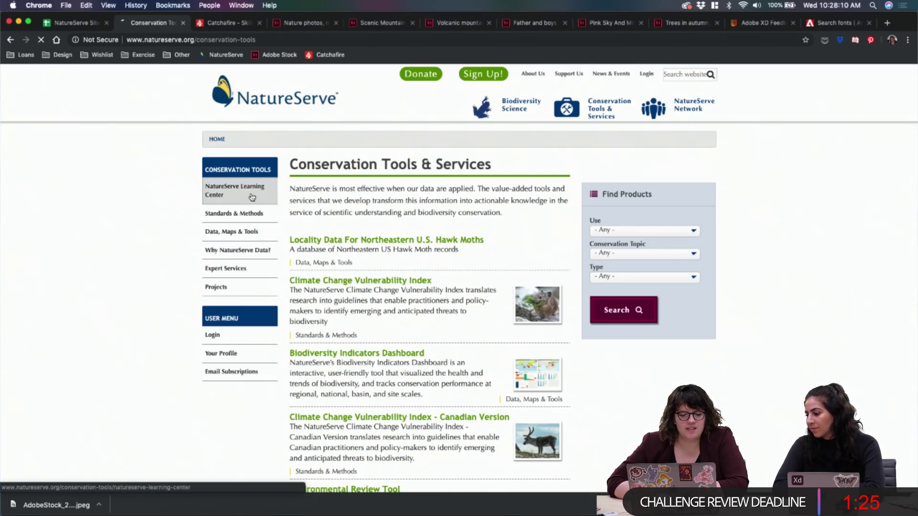
# Scroll down to the Learning Center Categories tiles and back up to the intro text
pyautogui.scroll(-2, 404, 359)
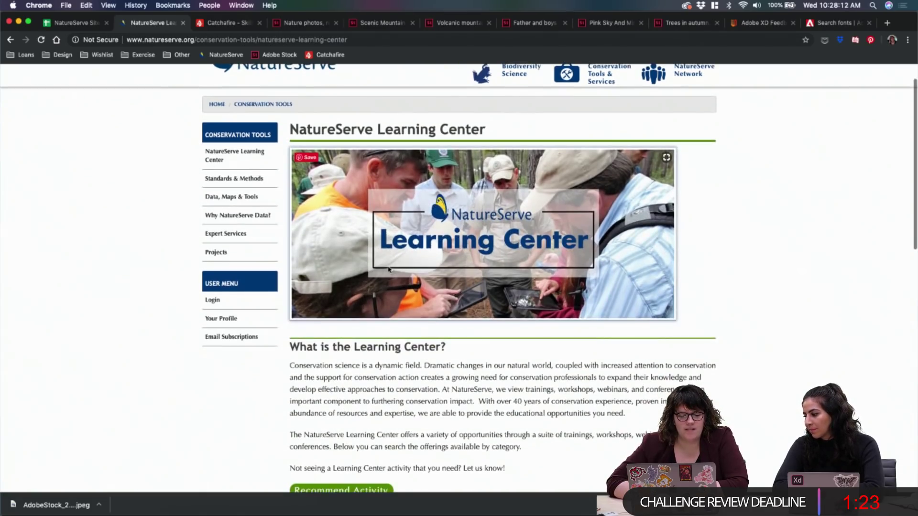
pyautogui.scroll(-4, 404, 358)
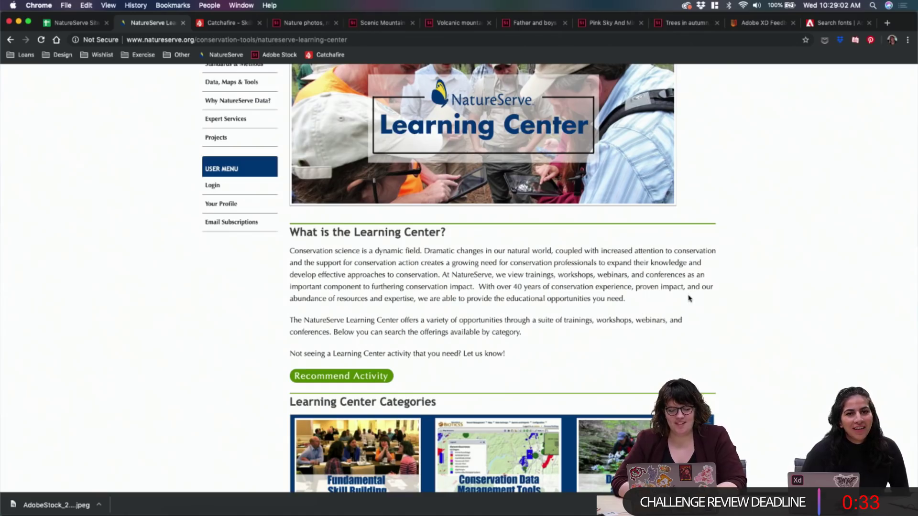
pyautogui.scroll(-5, 783, 256)
pyautogui.scroll(3, 782, 256)
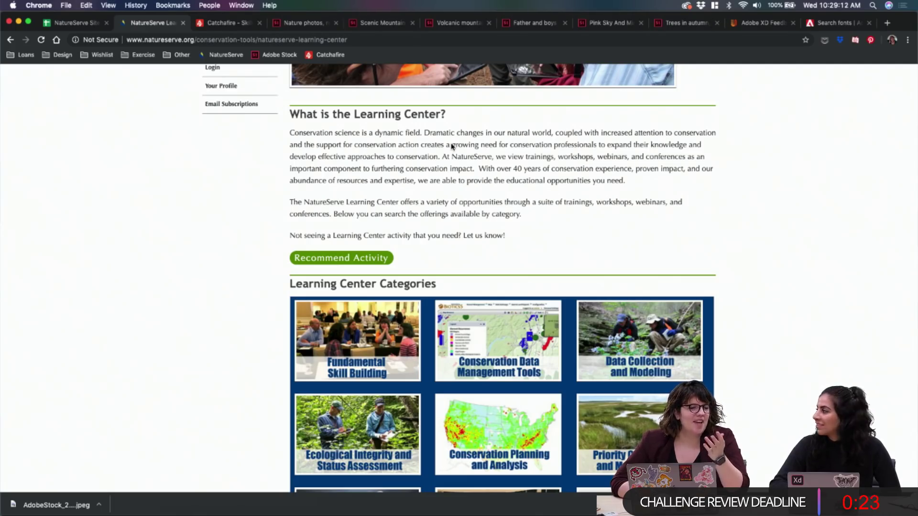
# Switch back to the XD redesign file and dismiss the File menu without choosing anything
pyautogui.moveTo(486, 514)
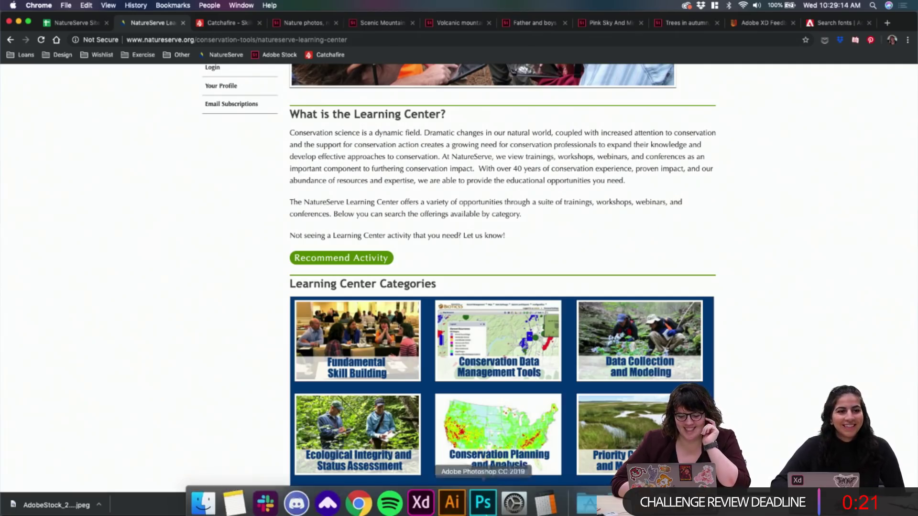
pyautogui.click(421, 496)
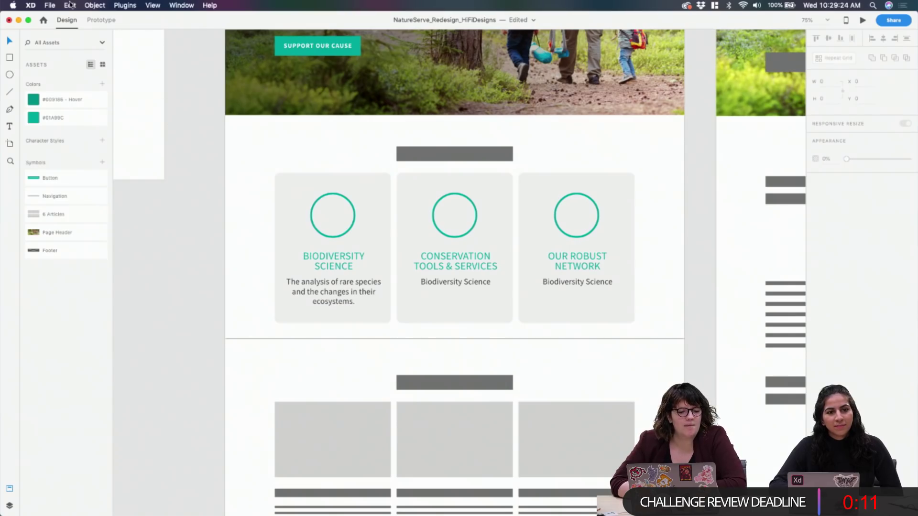
pyautogui.click(50, 6)
pyautogui.click(49, 5)
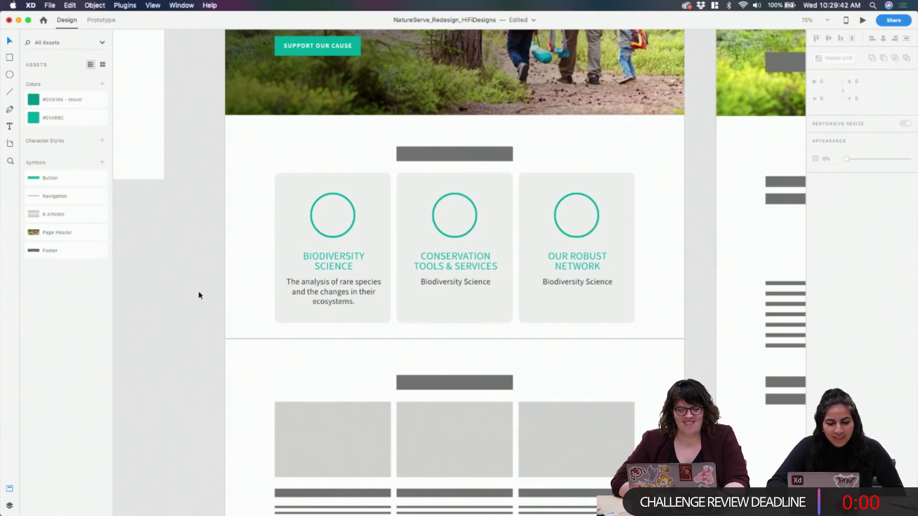
pyautogui.scroll(1, 200, 295)
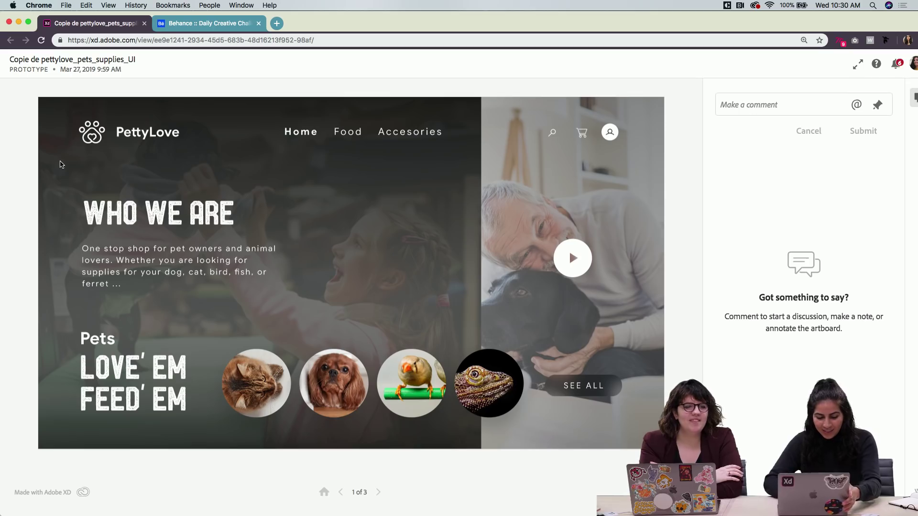
# Raise the screen brightness and jump to the prototype's cats food and toys screen, 2 of 3
pyautogui.press('XF86MonBrightnessUp')
pyautogui.press('XF86MonBrightnessUp')
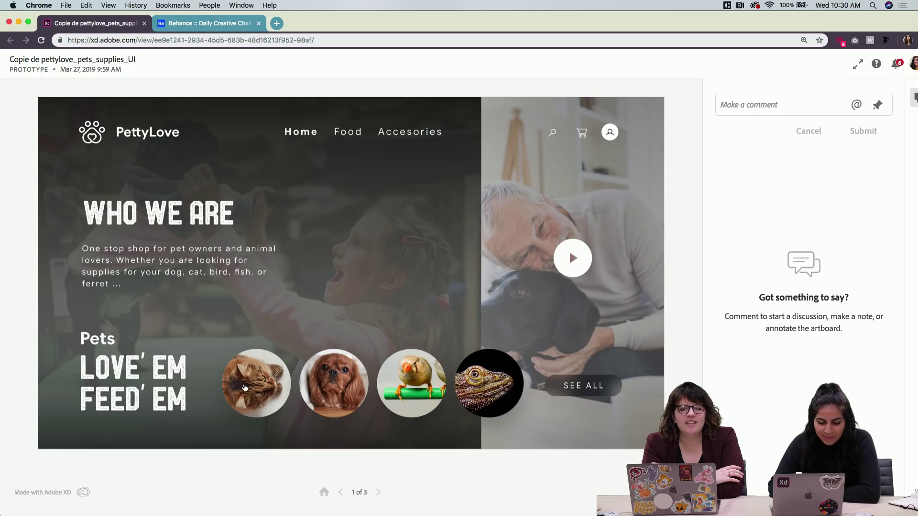
pyautogui.click(240, 381)
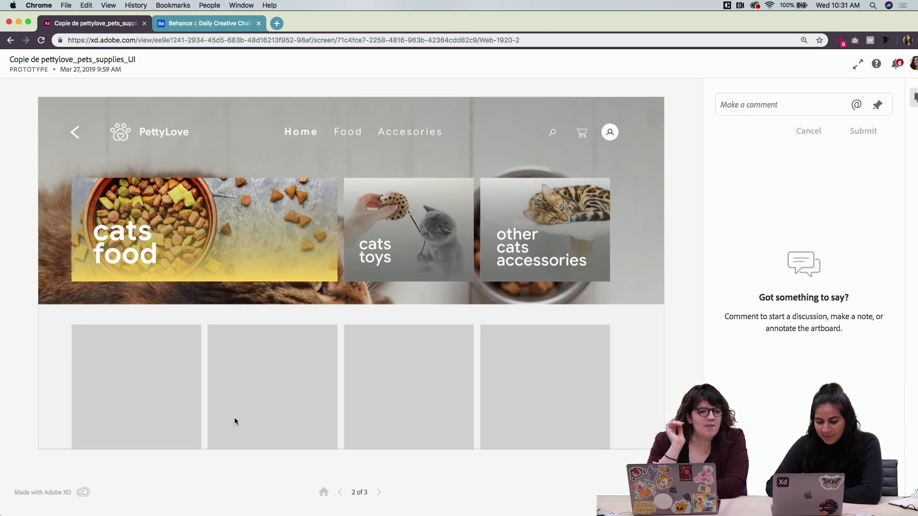
# Return to Who We Are, raise the brightness, and reopen the cat categories screen
pyautogui.click(341, 492)
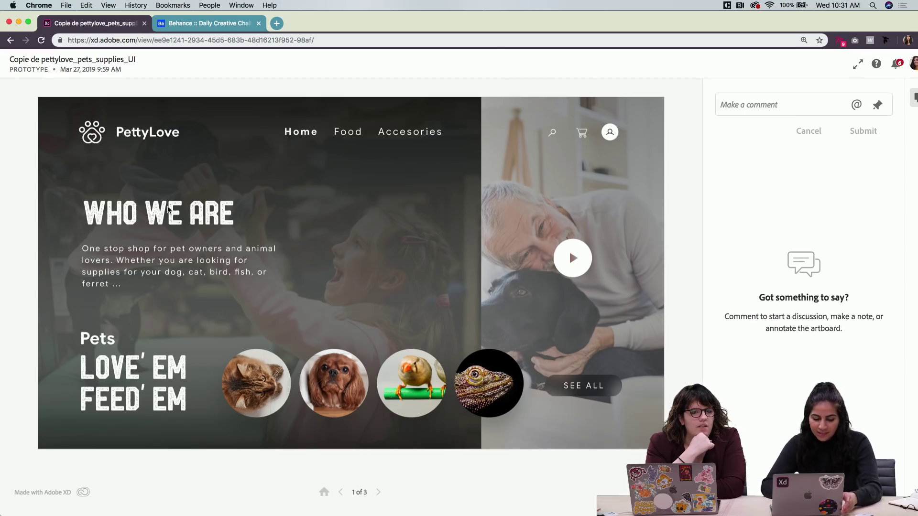
pyautogui.press('XF86MonBrightnessUp')
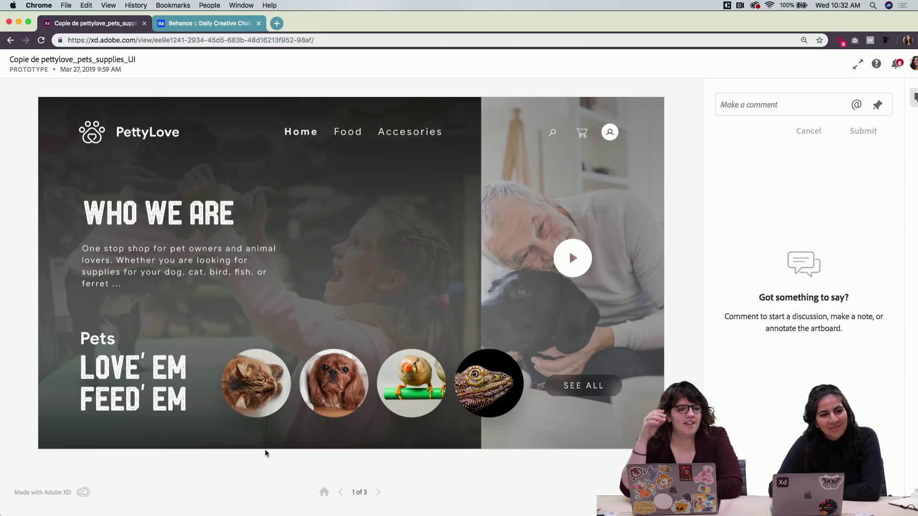
pyautogui.click(260, 392)
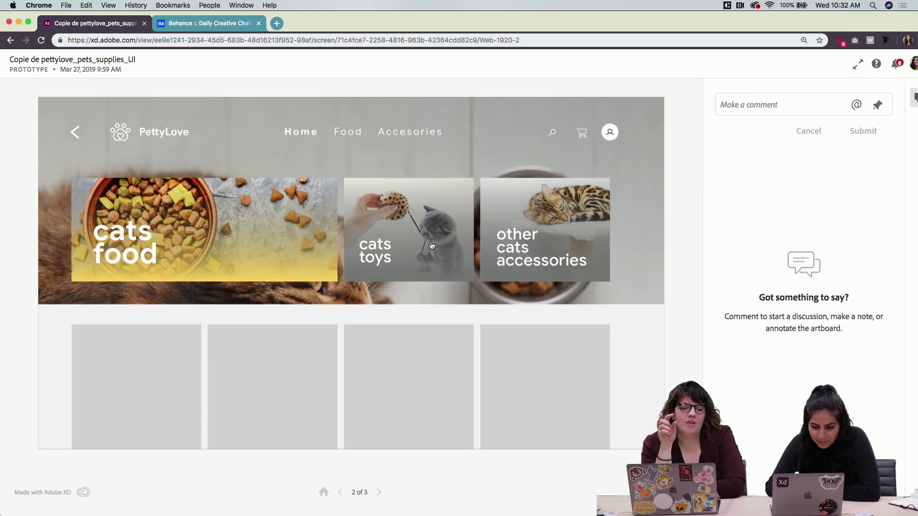
# Compare the expanded cats food and cats toys cards, return home, then show the Behance challenge
pyautogui.click(398, 250)
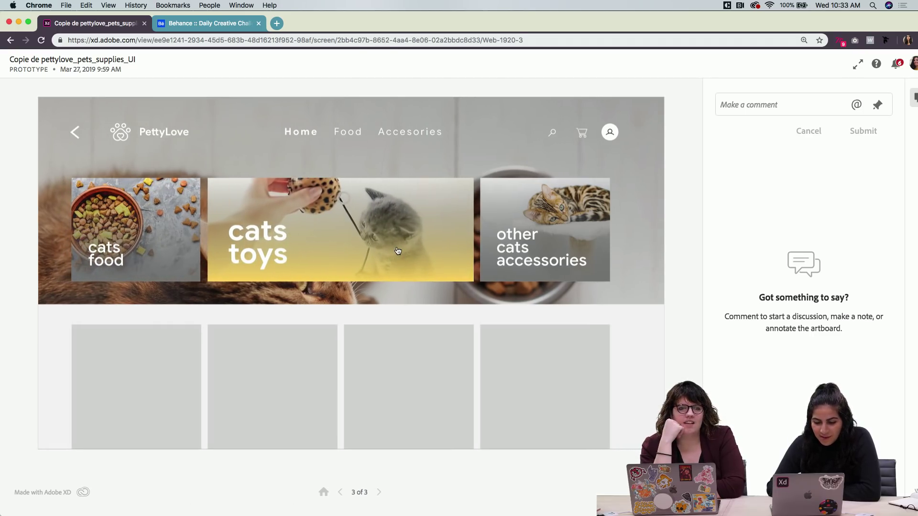
pyautogui.click(184, 254)
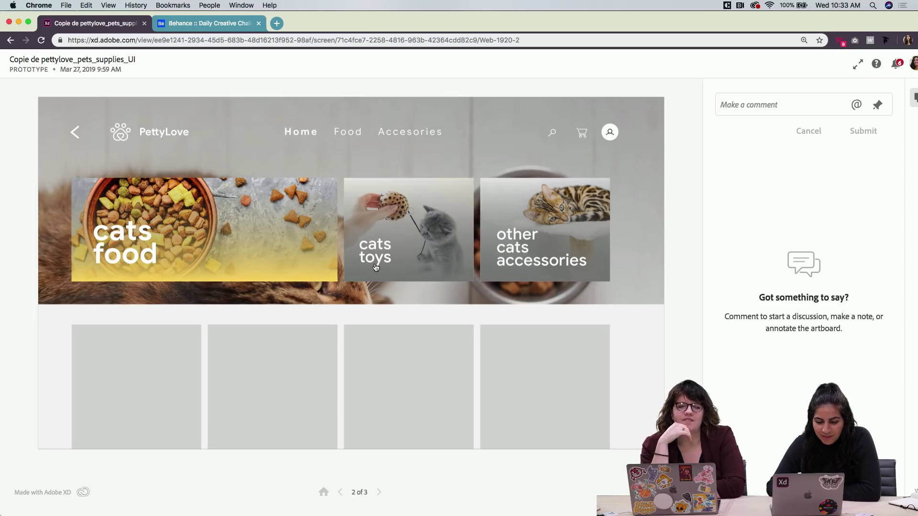
pyautogui.click(385, 264)
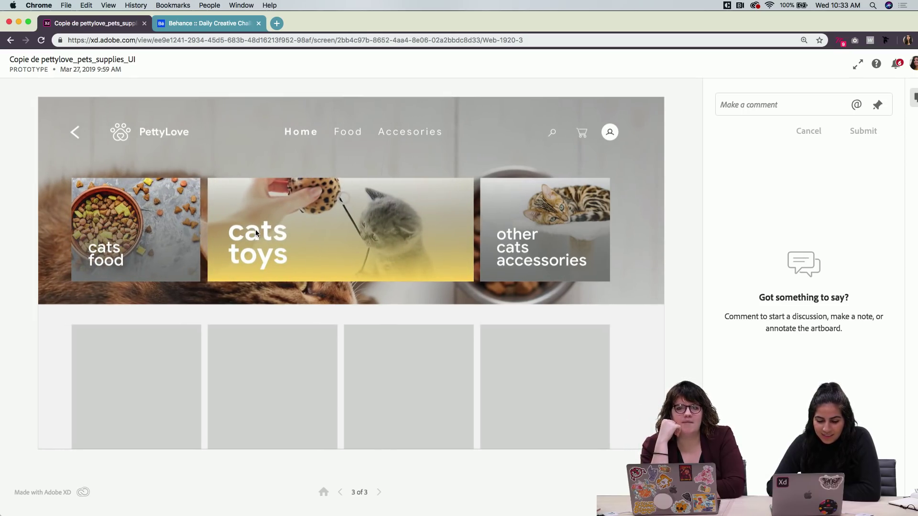
pyautogui.click(186, 245)
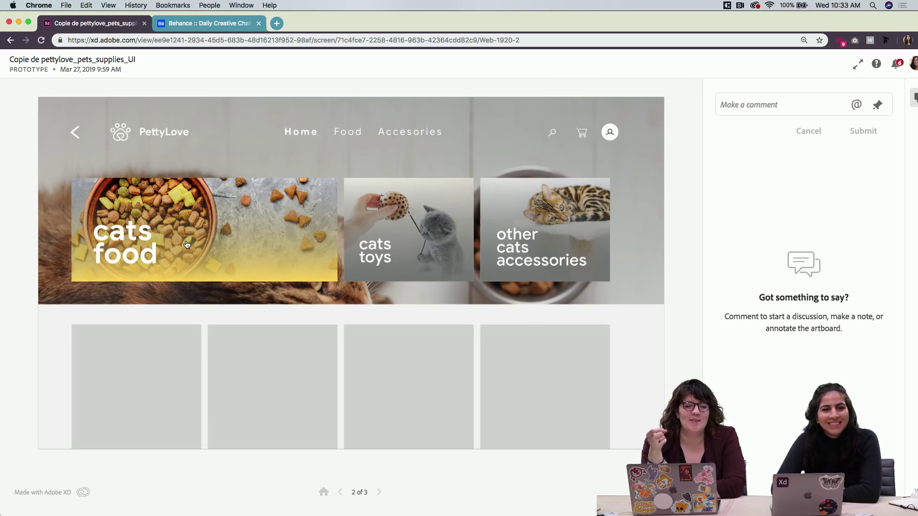
pyautogui.click(370, 254)
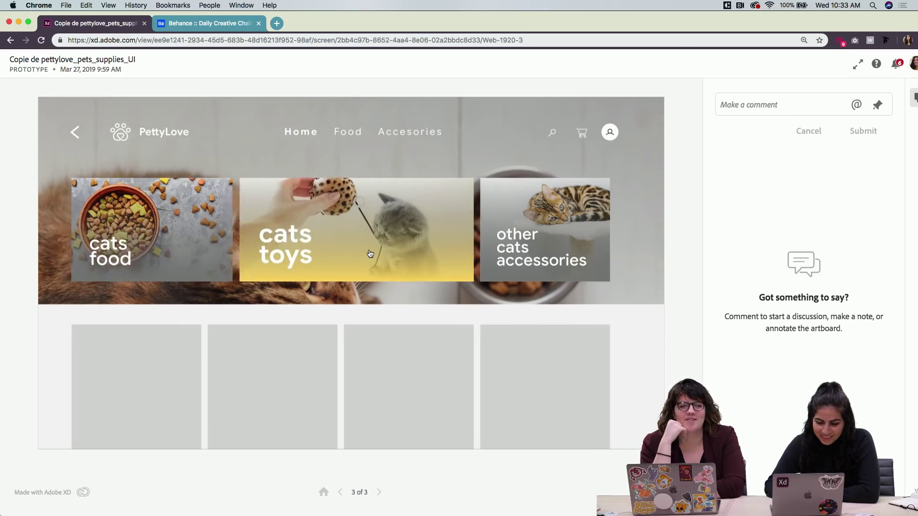
pyautogui.click(177, 261)
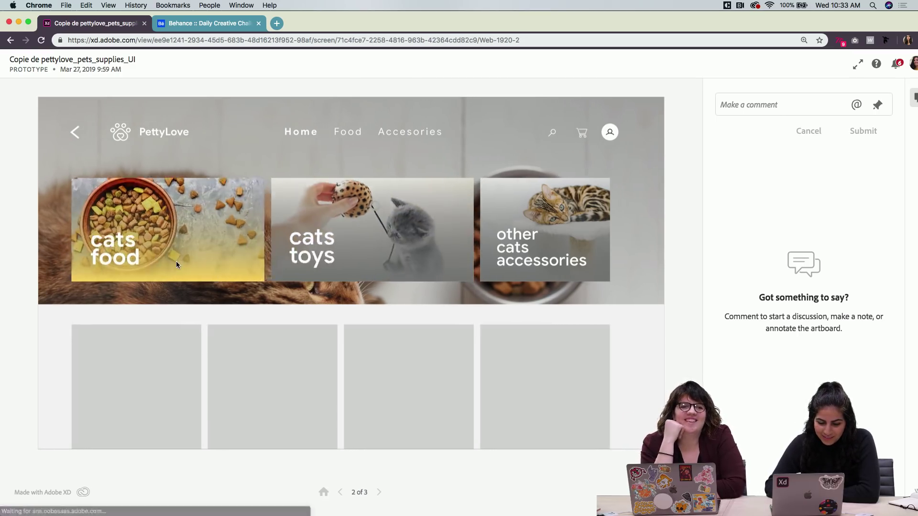
pyautogui.click(377, 279)
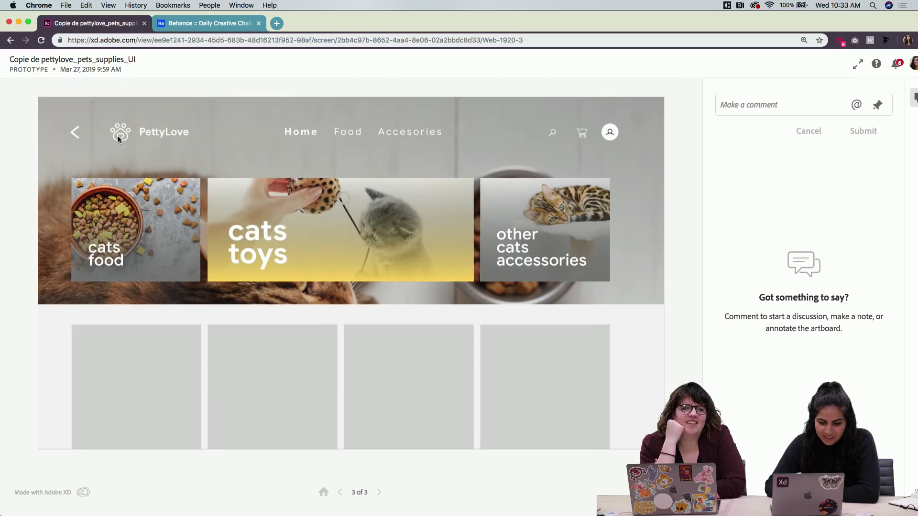
pyautogui.click(323, 492)
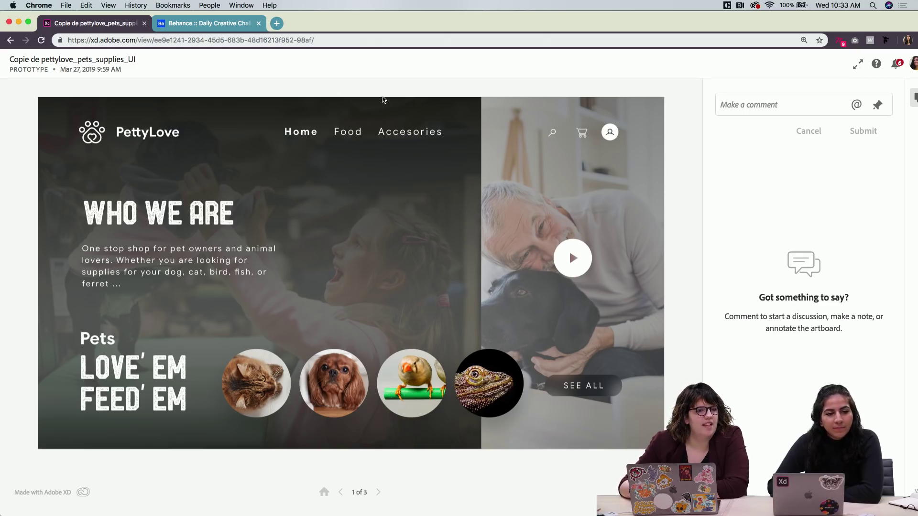
pyautogui.click(235, 27)
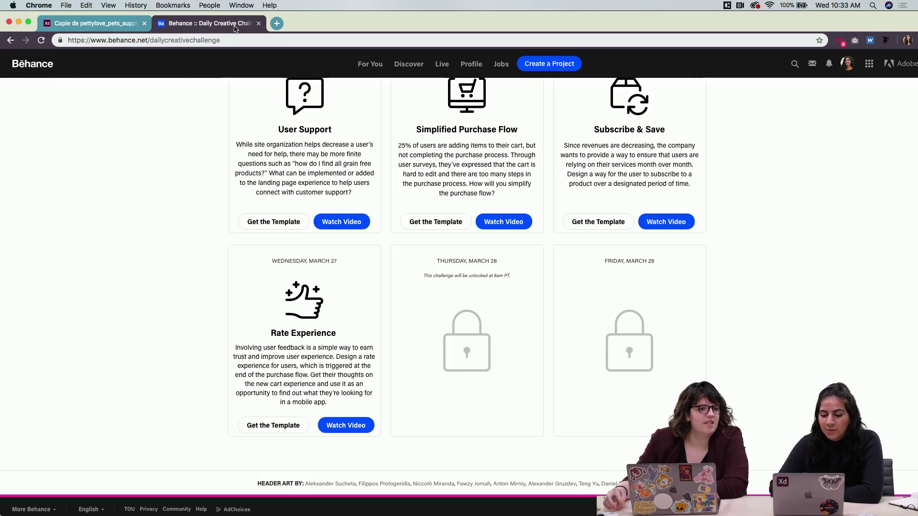
# Switch to the Copie de pettylove prototype tab in Chrome
pyautogui.click(91, 24)
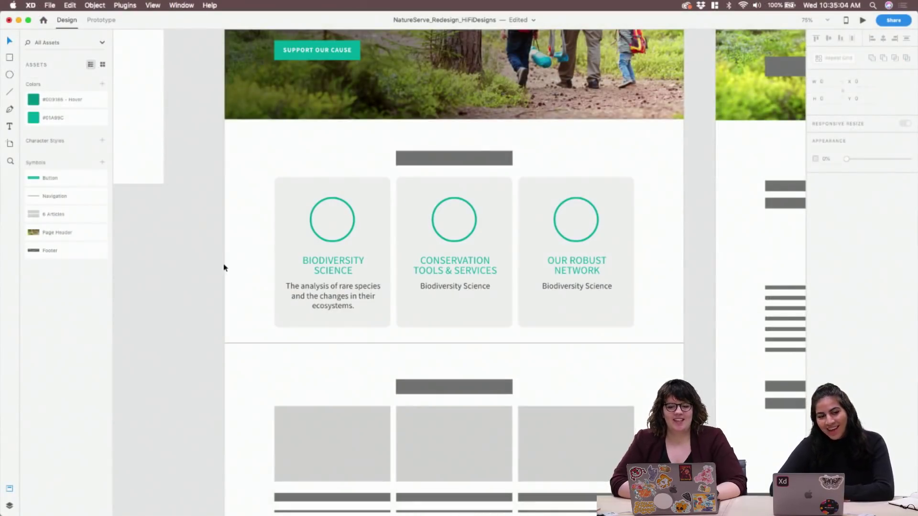
# Scroll the XD canvas to review the three teal-circle cards
pyautogui.scroll(-3, 227, 267)
pyautogui.scroll(1, 226, 268)
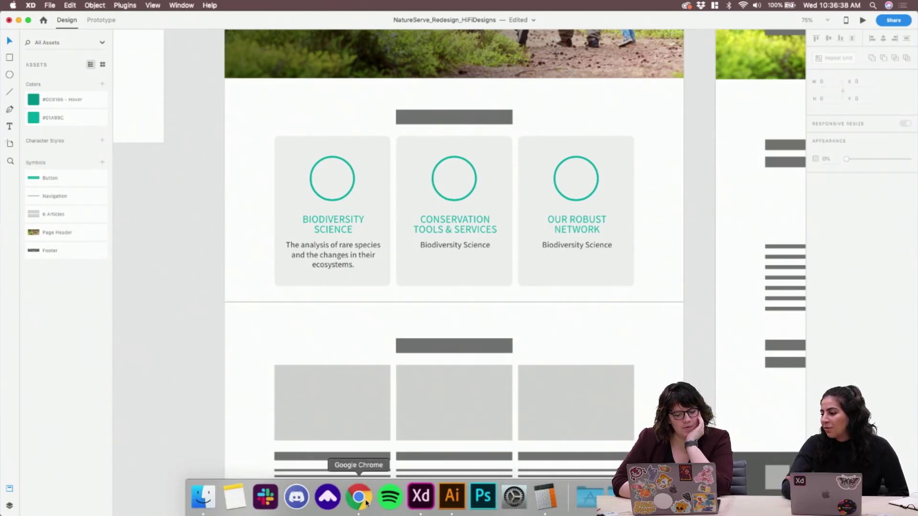
# In a new Chrome tab, search for 'type wolf' and open the Typewolf site
pyautogui.click(364, 501)
pyautogui.click(888, 23)
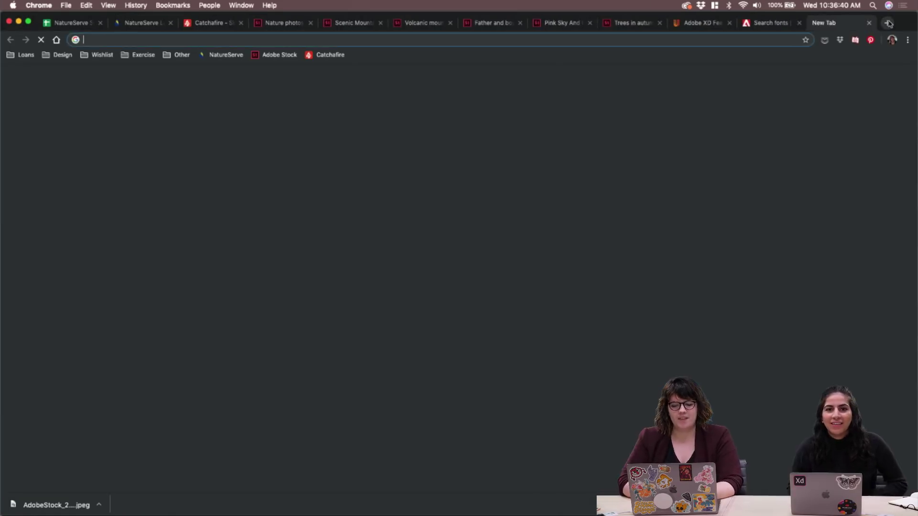
pyautogui.write('type wolf')
pyautogui.press('Return')
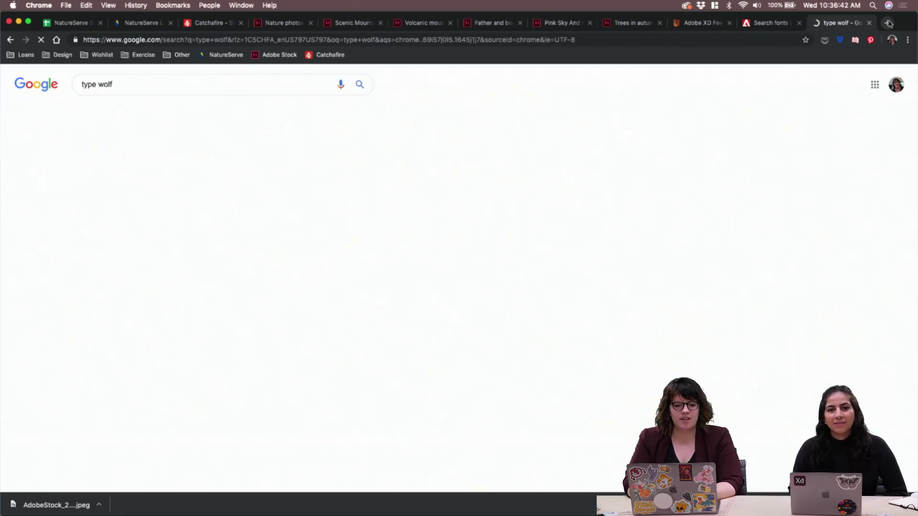
pyautogui.click(189, 191)
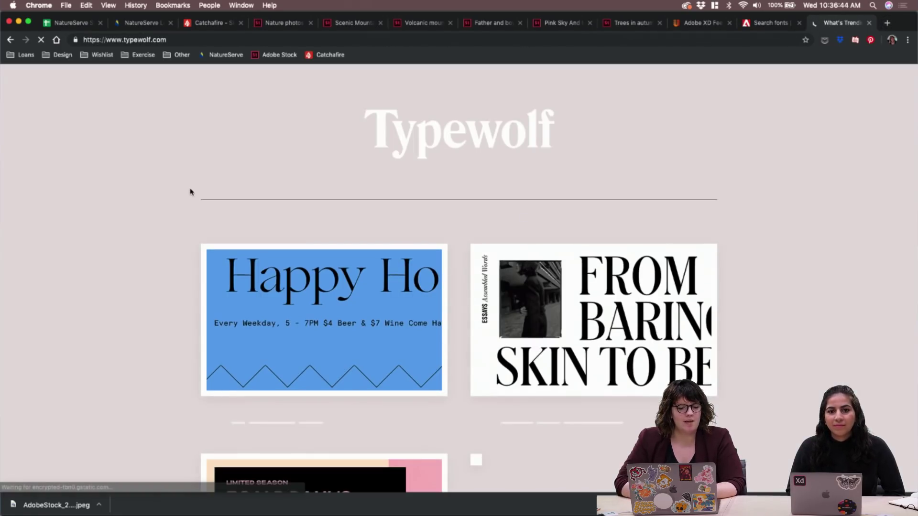
pyautogui.scroll(-3, 143, 200)
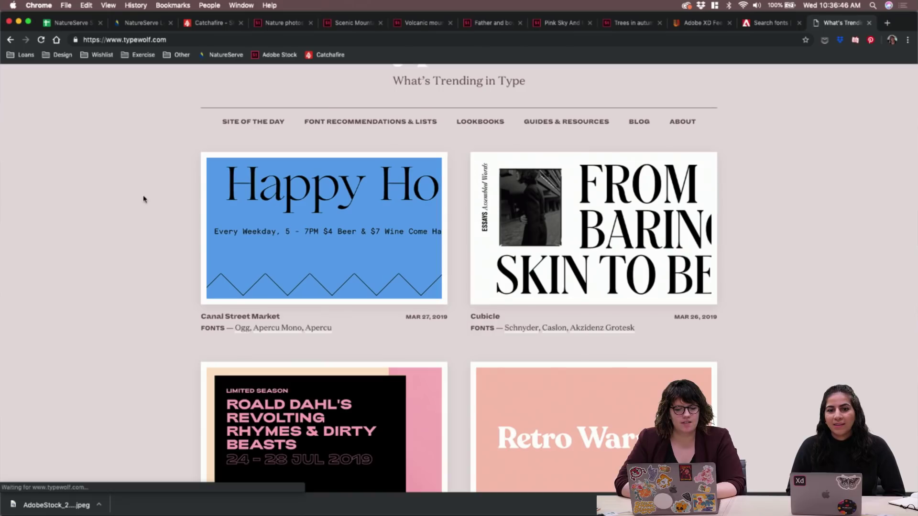
pyautogui.scroll(1, 143, 200)
pyautogui.scroll(3, 143, 200)
# Browse the Typewolf home page, then open and skim the Type Pairing Lookbooks page
pyautogui.moveTo(342, 514)
pyautogui.scroll(-3, 771, 339)
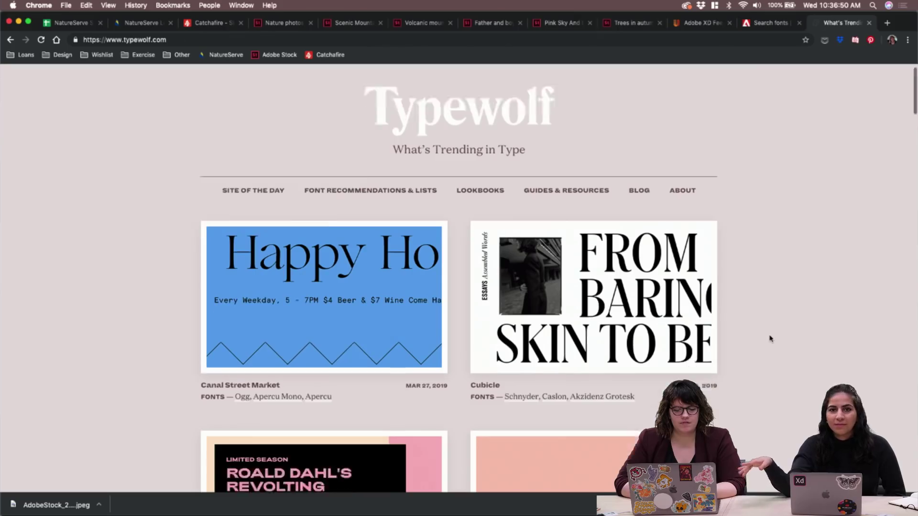
pyautogui.scroll(-10, 771, 339)
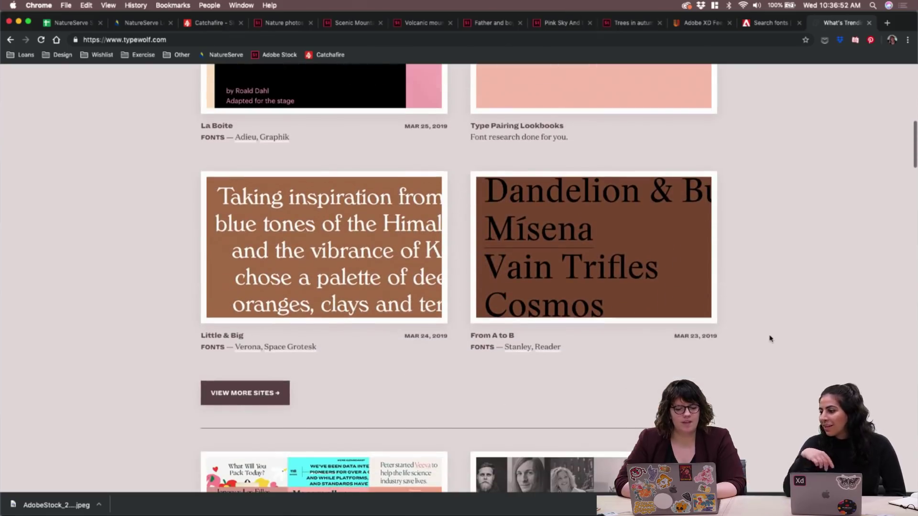
pyautogui.scroll(1, 771, 338)
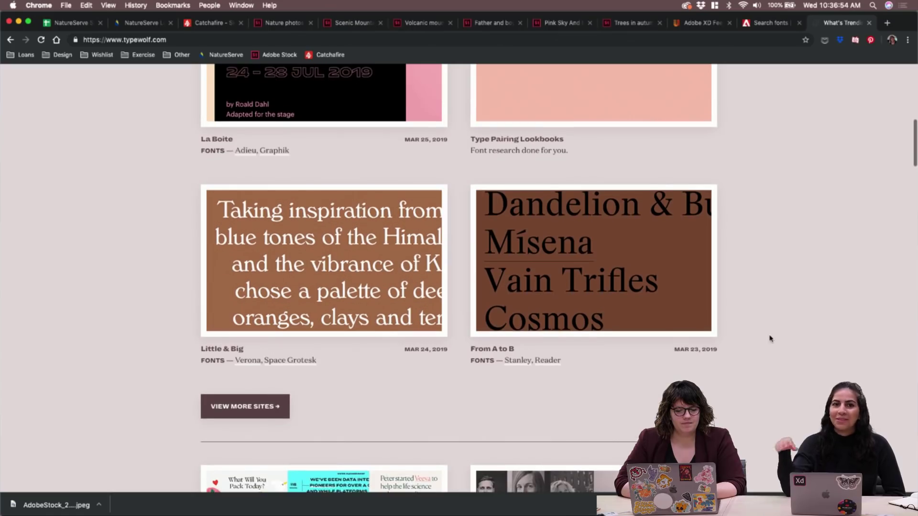
pyautogui.click(527, 147)
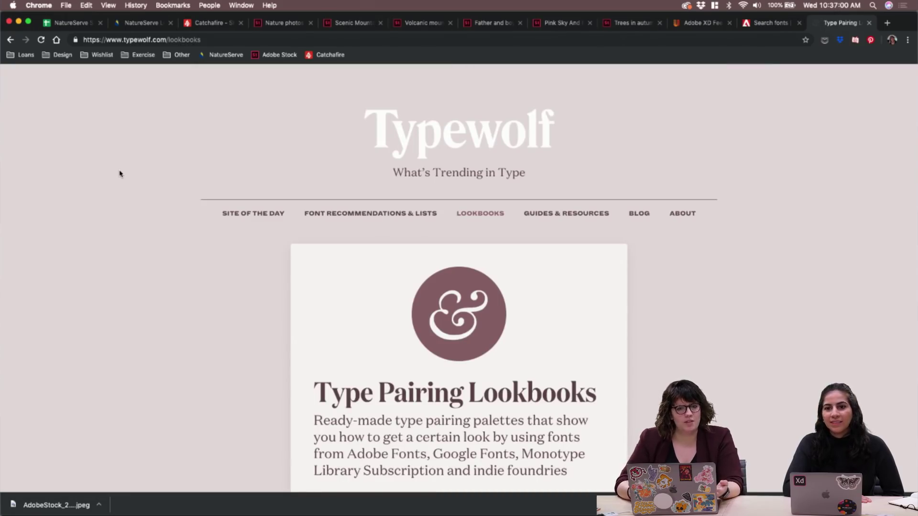
pyautogui.scroll(-3, 120, 174)
pyautogui.scroll(-6, 120, 173)
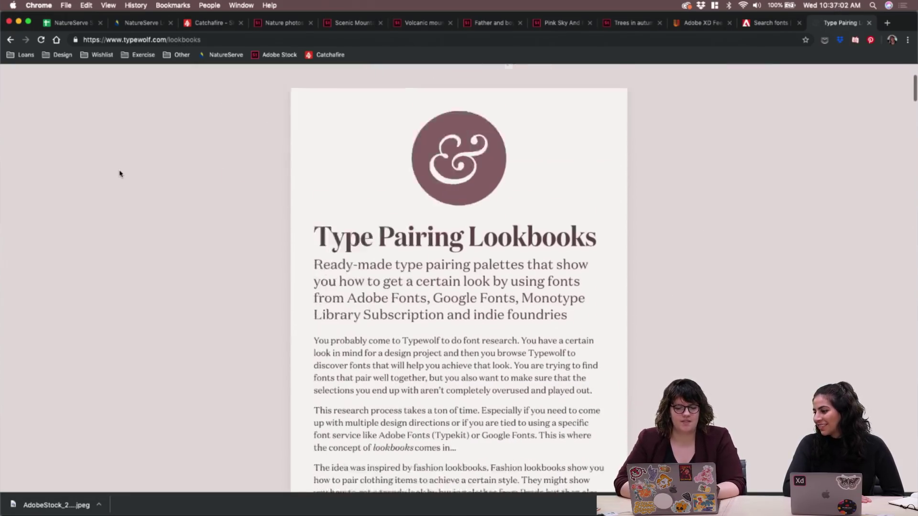
pyautogui.scroll(5, 120, 174)
pyautogui.scroll(3, 120, 174)
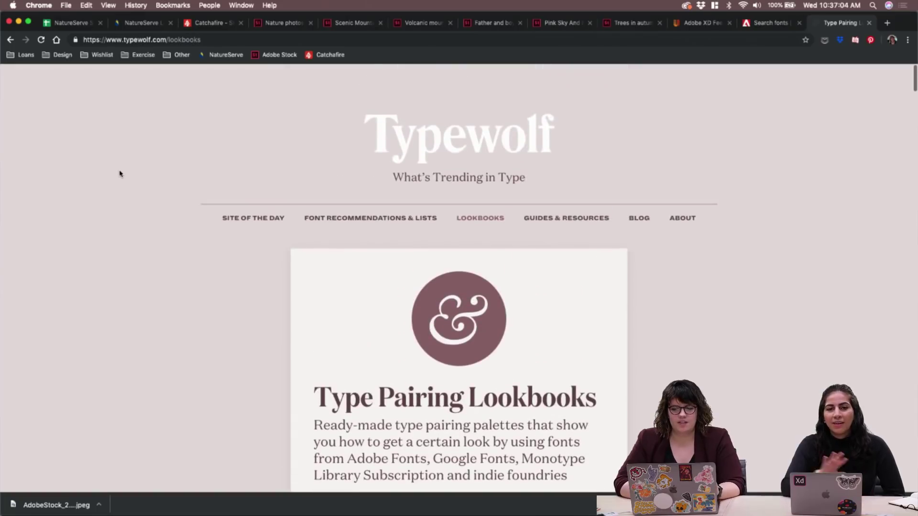
# Back in Adobe XD, select the three teal-icon card grid, then the six-article placeholder grid
pyautogui.moveTo(457, 513)
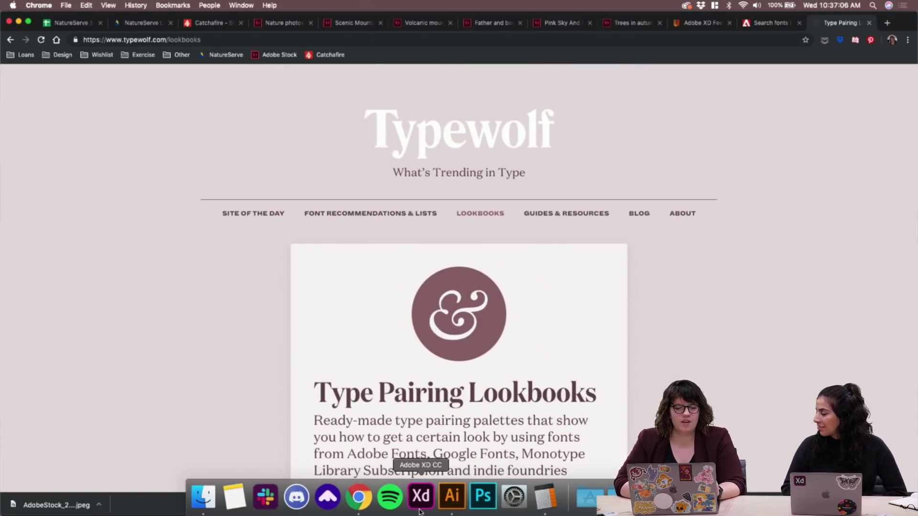
pyautogui.click(420, 497)
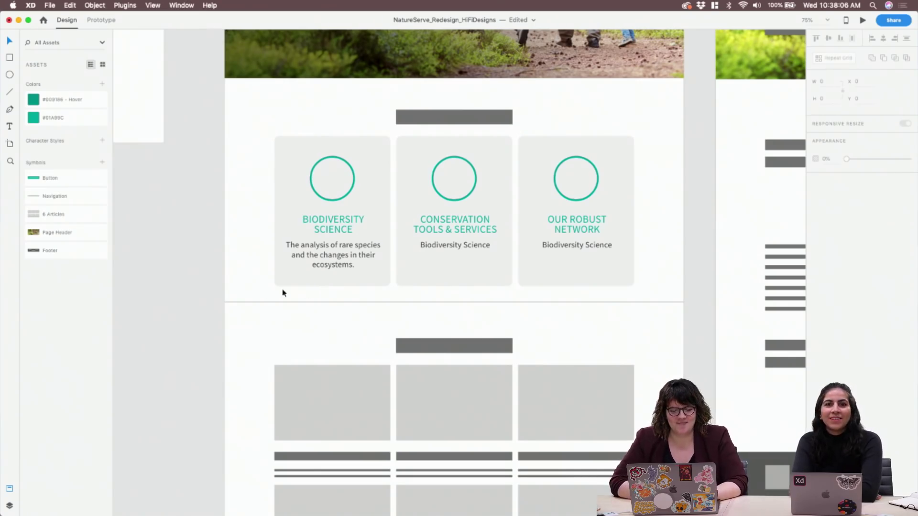
pyautogui.scroll(-2, 271, 306)
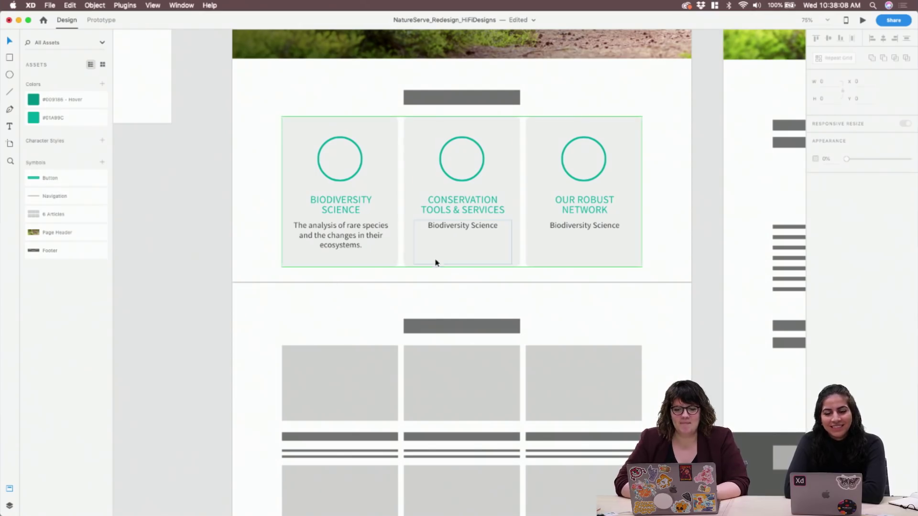
pyautogui.click(463, 238)
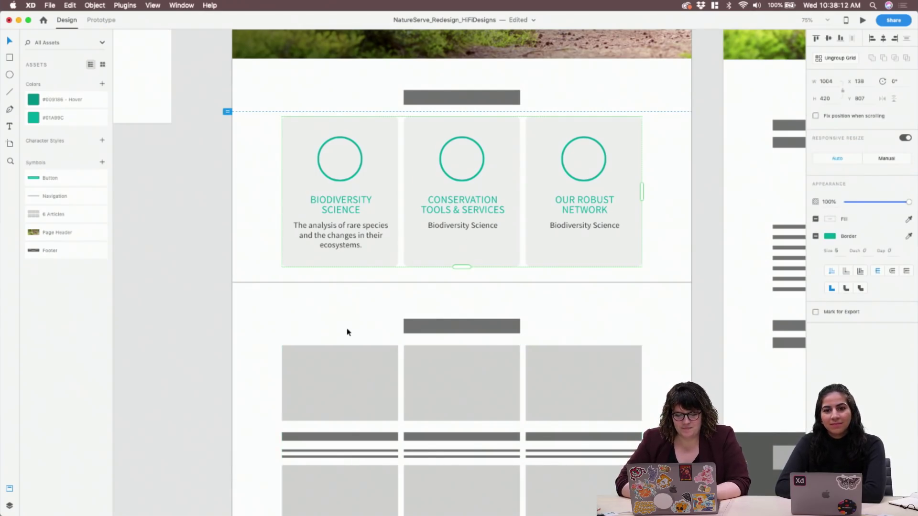
pyautogui.scroll(-2, 344, 331)
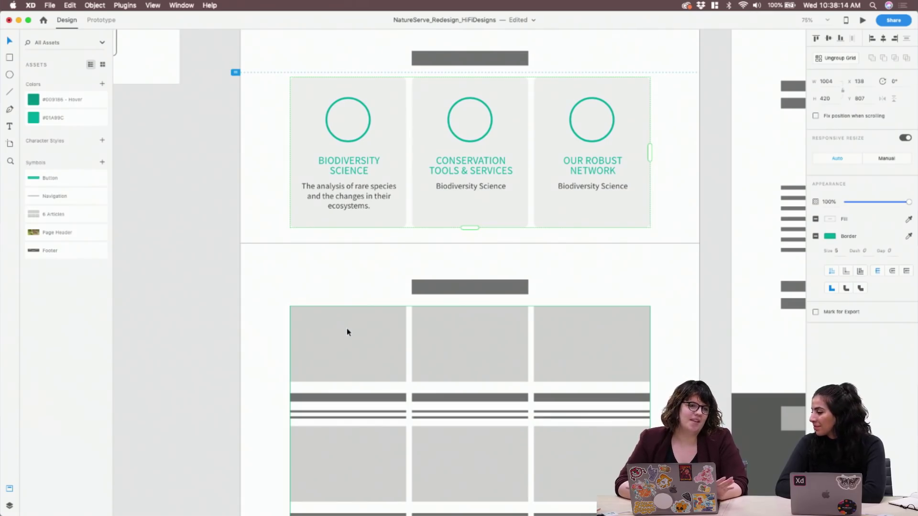
pyautogui.scroll(-5, 347, 332)
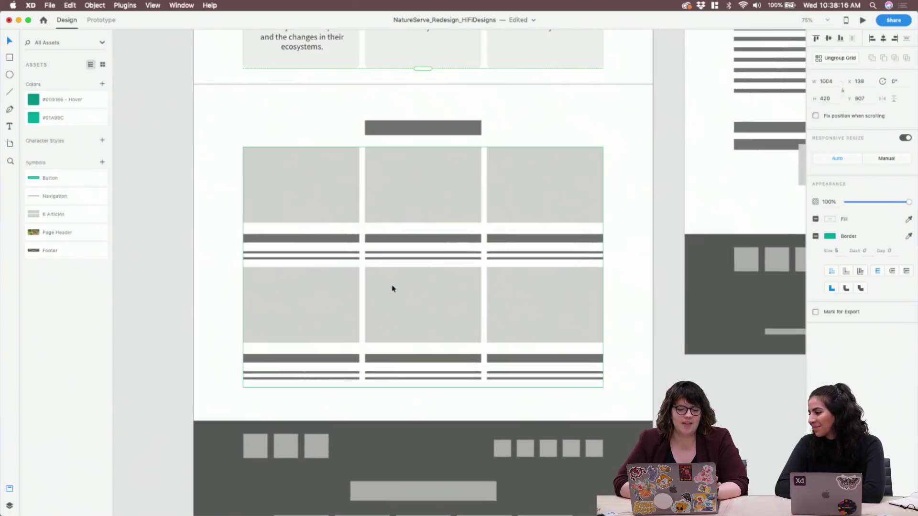
pyautogui.click(294, 177)
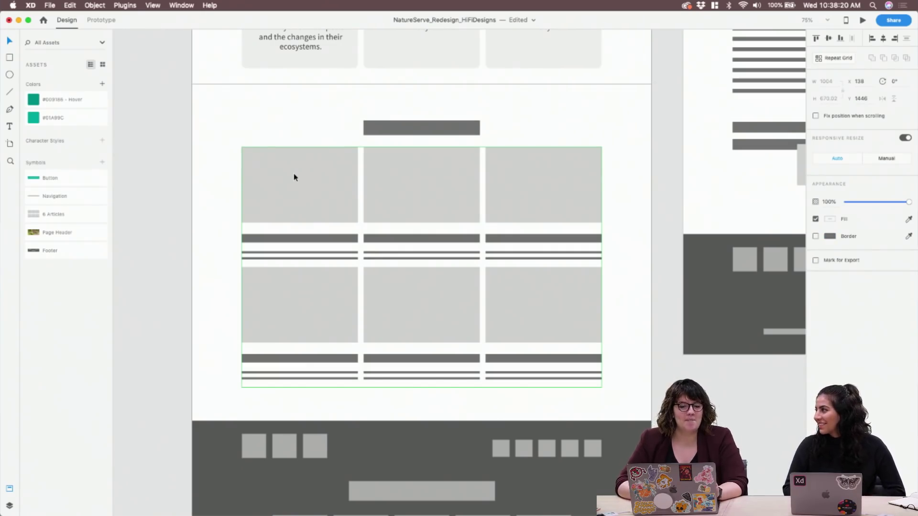
pyautogui.moveTo(421, 507)
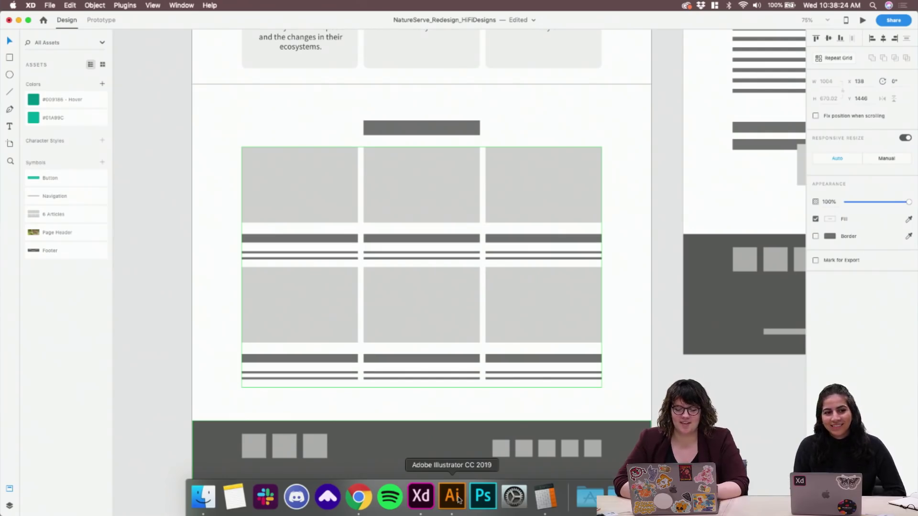
# In Chrome, go to the NatureServe tab and open the Biodiversity Science page
pyautogui.click(358, 497)
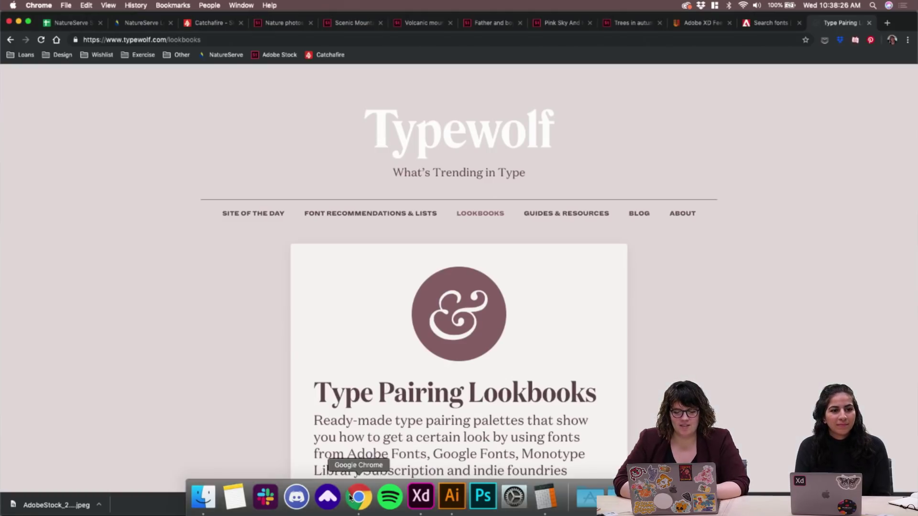
pyautogui.click(140, 23)
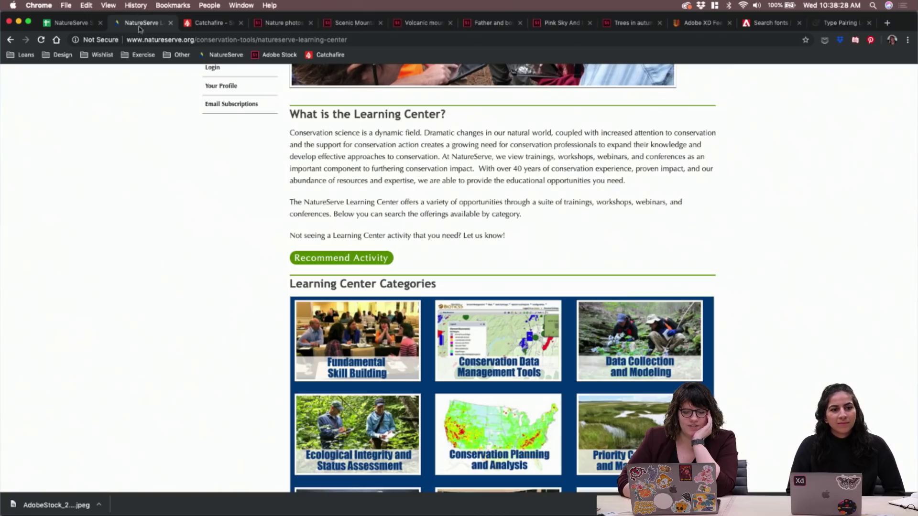
pyautogui.scroll(-3, 168, 218)
pyautogui.scroll(10, 169, 219)
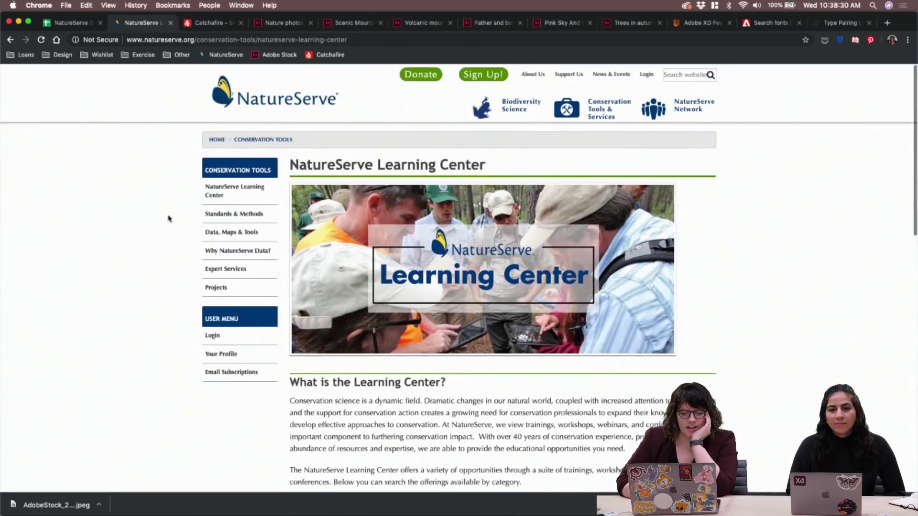
pyautogui.click(506, 120)
pyautogui.scroll(-10, 320, 330)
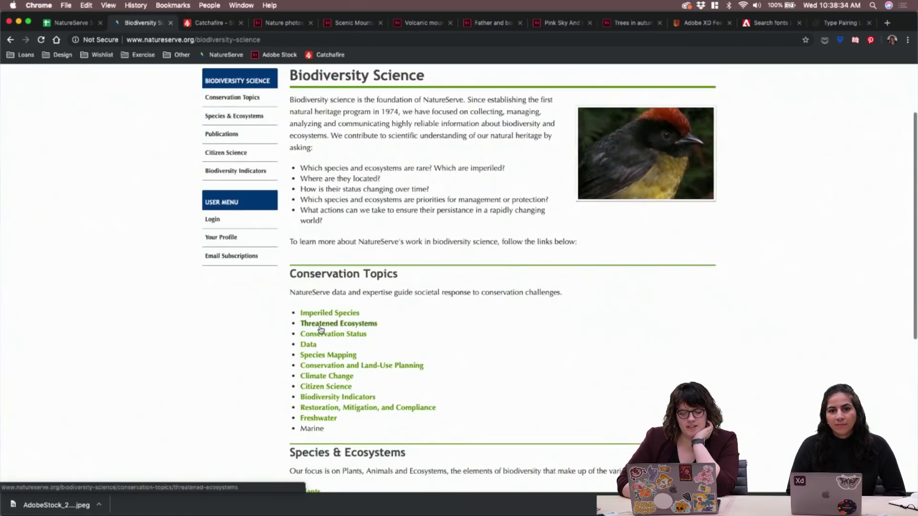
pyautogui.scroll(15, 320, 330)
# Go to Standards & Methods under Conservation Tools & Services and open the CMECS page
pyautogui.moveTo(526, 109)
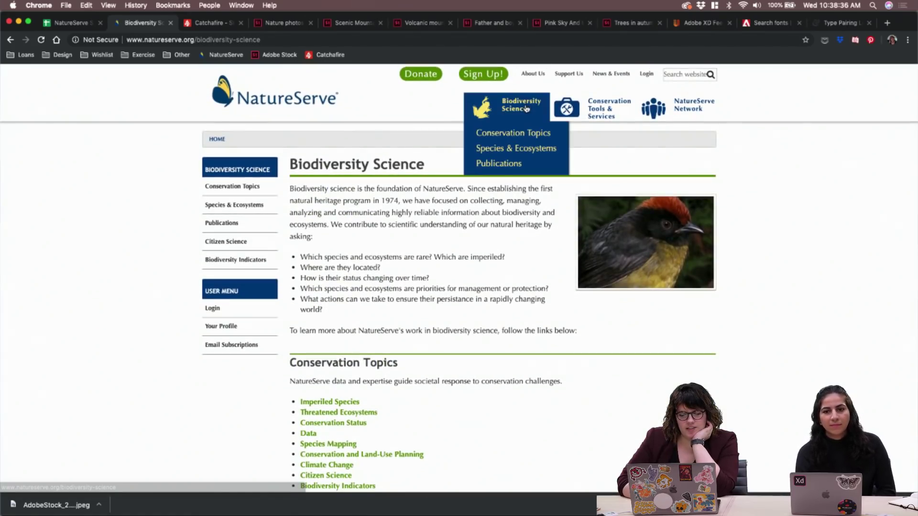
pyautogui.moveTo(567, 113)
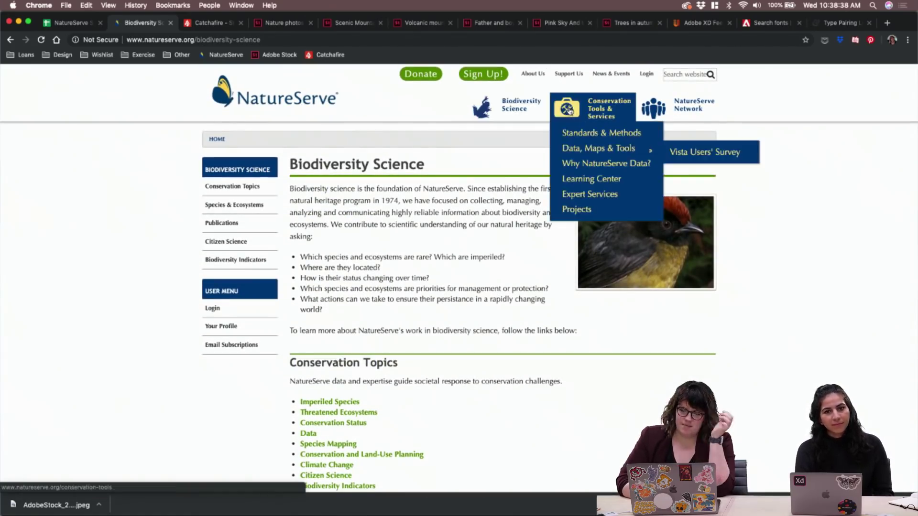
pyautogui.click(593, 138)
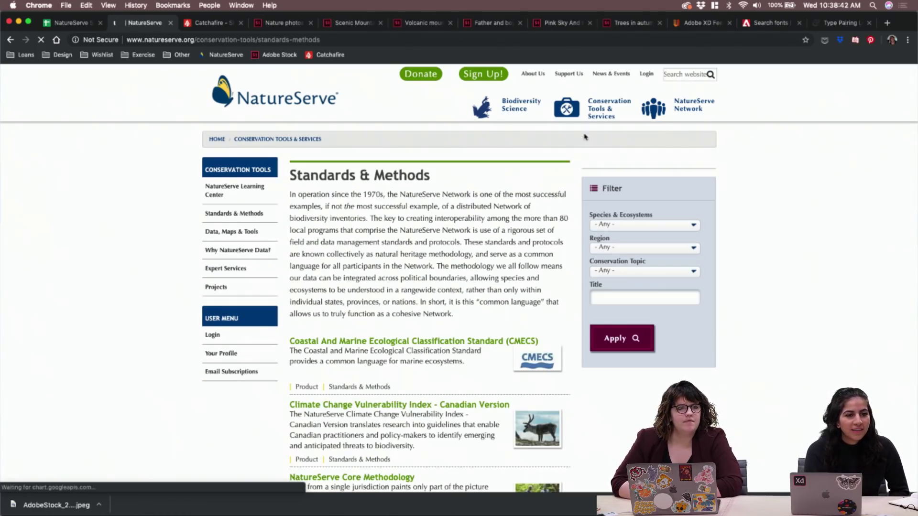
pyautogui.scroll(-5, 409, 249)
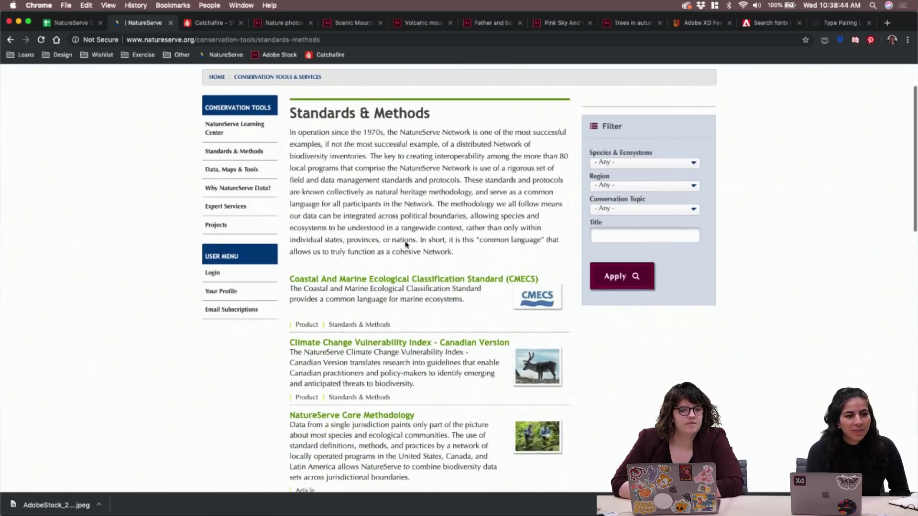
pyautogui.click(439, 155)
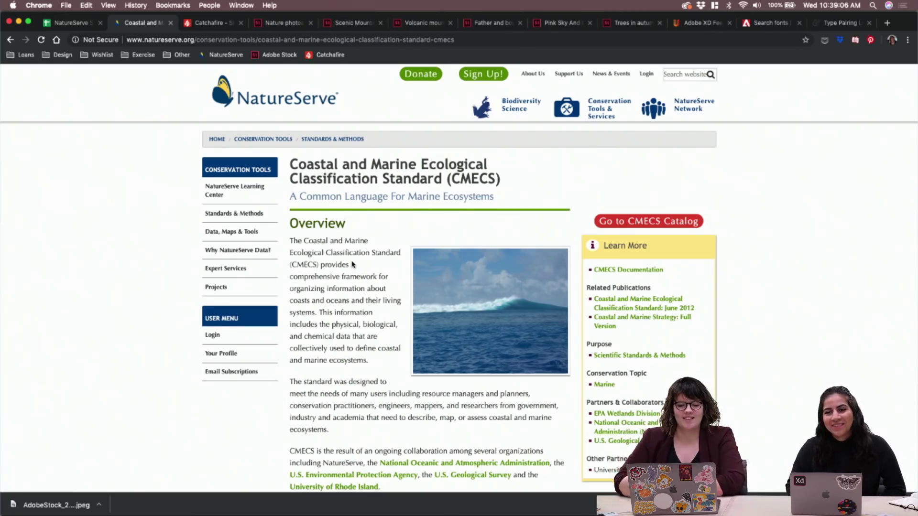
# Open the CMECS ocean wave photo in its own tab and save it to Downloads
pyautogui.scroll(-15, 352, 265)
pyautogui.scroll(-10, 353, 264)
pyautogui.scroll(15, 352, 265)
pyautogui.scroll(9, 353, 264)
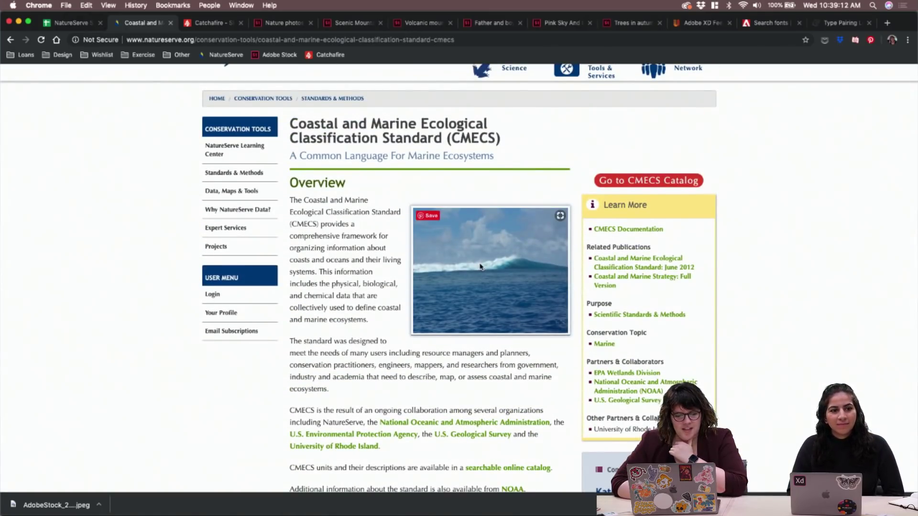
pyautogui.rightClick(466, 250)
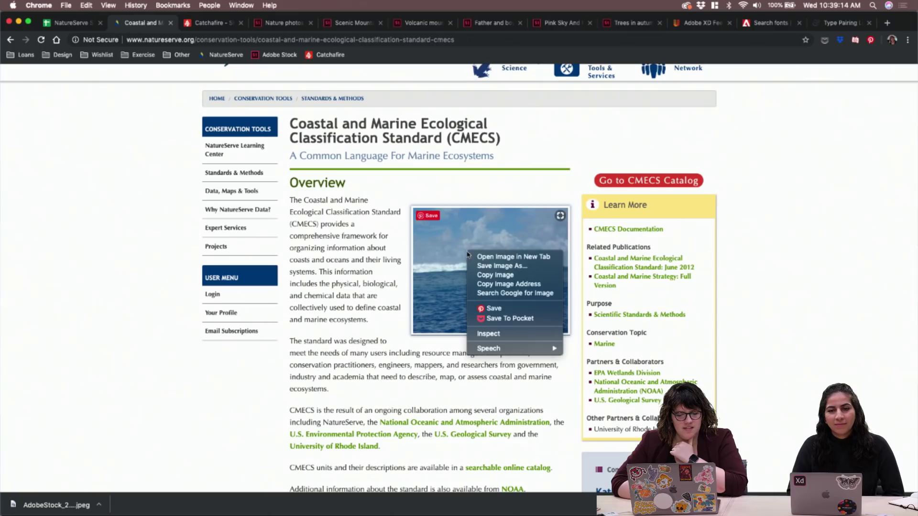
pyautogui.click(483, 257)
pyautogui.click(200, 26)
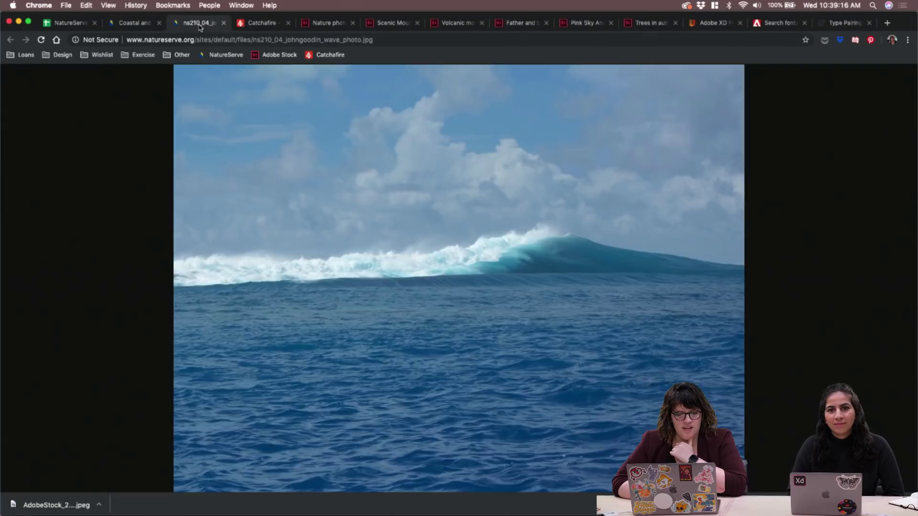
pyautogui.click(320, 154)
pyautogui.click(349, 170)
pyautogui.rightClick(390, 192)
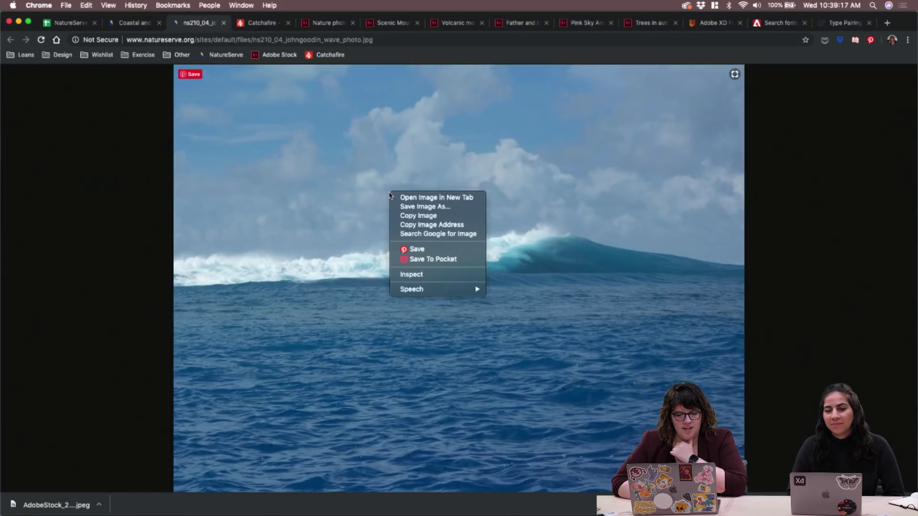
pyautogui.click(421, 208)
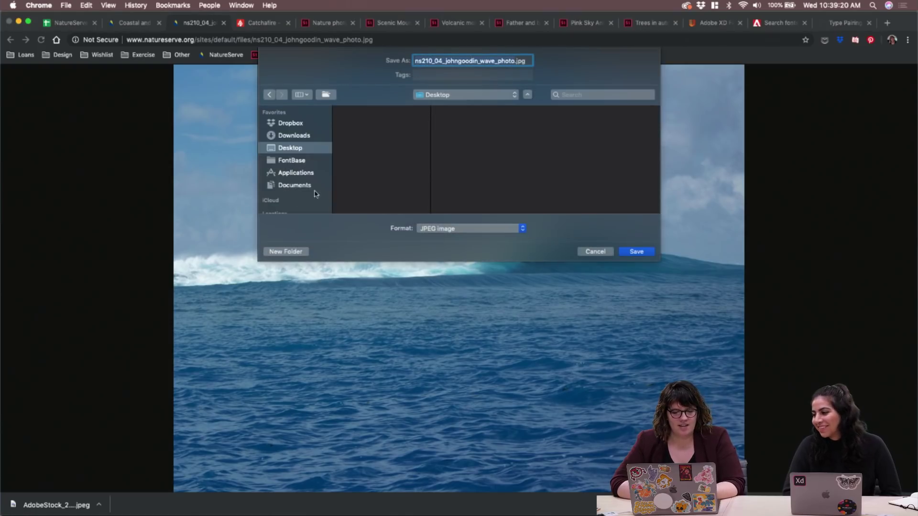
pyautogui.click(294, 136)
pyautogui.press('Return')
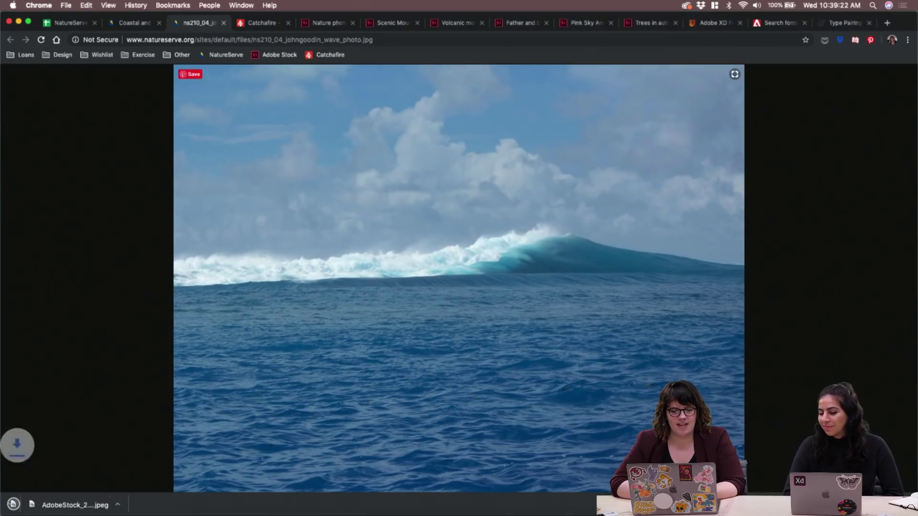
# Return to the Standards & Methods list and open the Core Methodology page
pyautogui.click(139, 22)
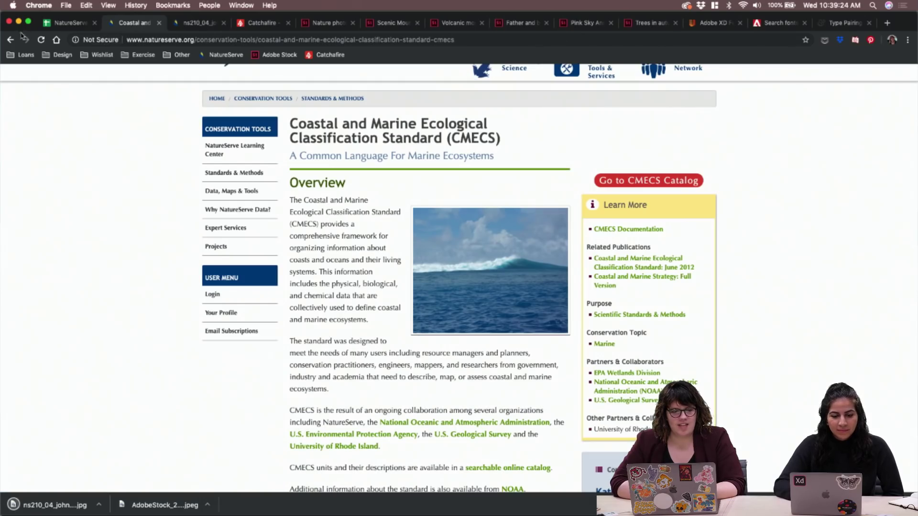
pyautogui.click(11, 39)
pyautogui.scroll(-5, 390, 283)
pyautogui.click(393, 162)
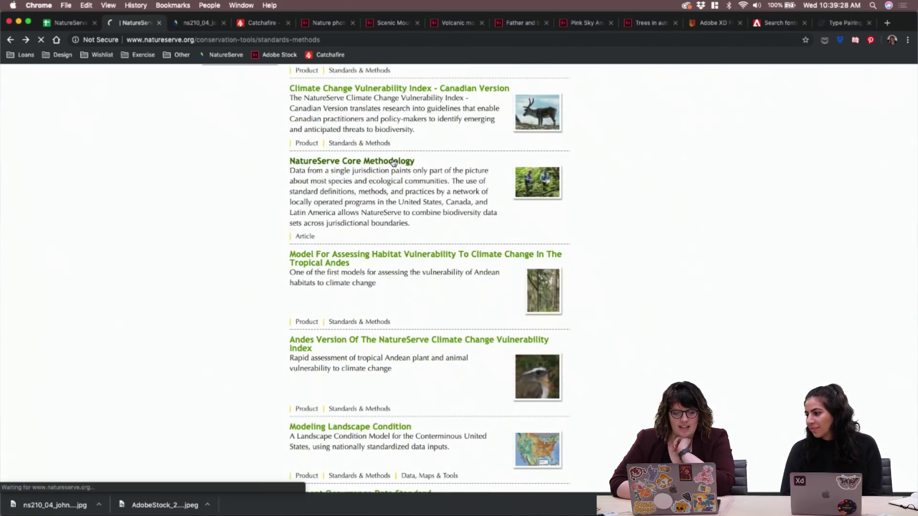
pyautogui.scroll(-2, 481, 229)
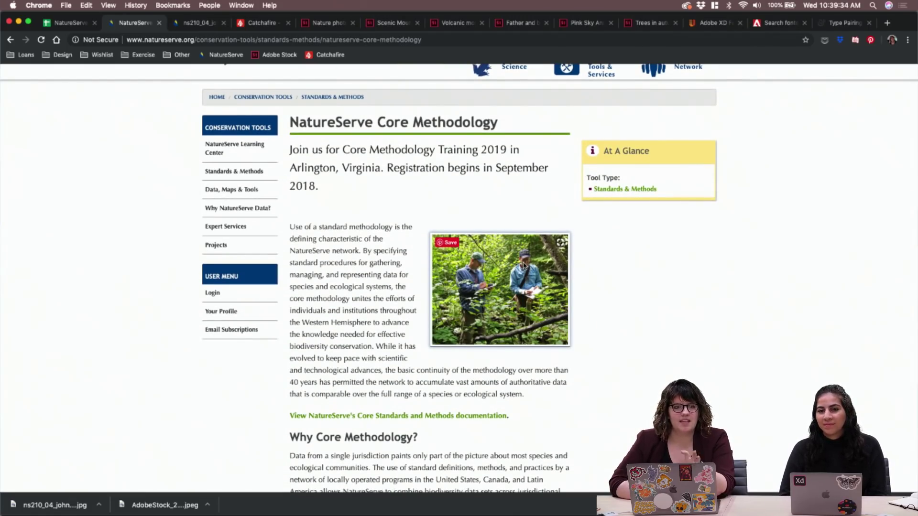
# Save the Core Methodology field-survey photo as ns210_01_unkown_don_field_0.jpg and close its image tab
pyautogui.rightClick(524, 265)
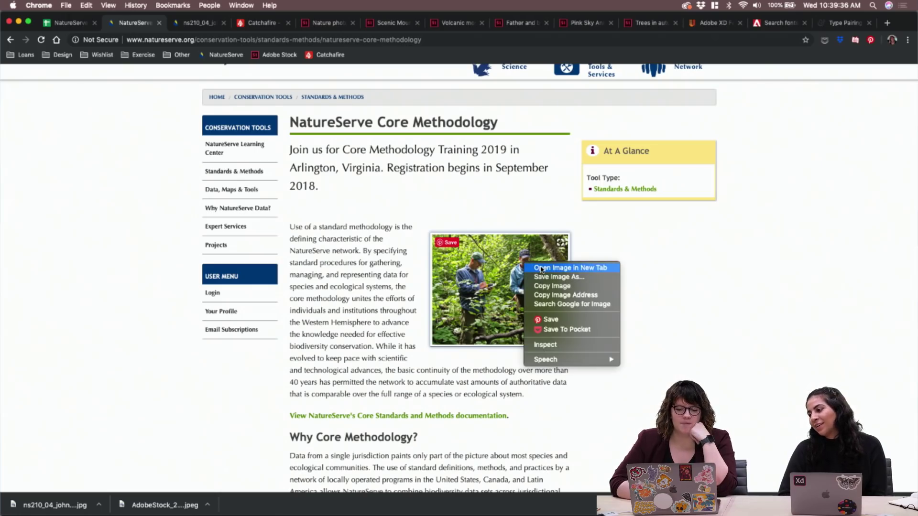
pyautogui.click(538, 266)
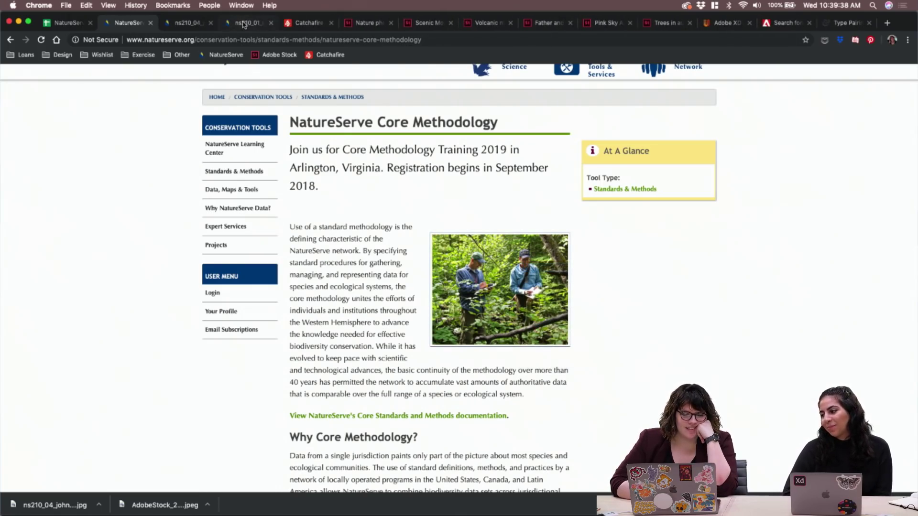
pyautogui.click(244, 24)
pyautogui.click(478, 191)
pyautogui.rightClick(492, 195)
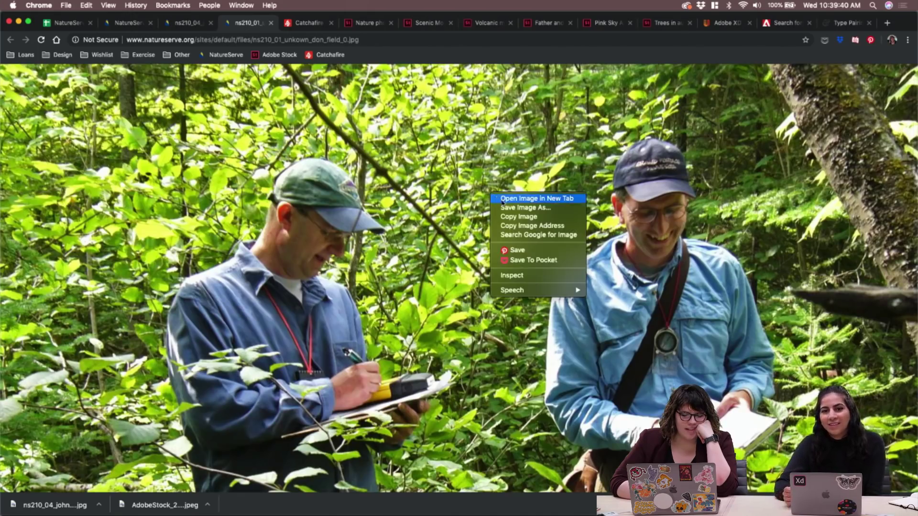
pyautogui.click(503, 200)
pyautogui.press('super+w')
pyautogui.rightClick(502, 200)
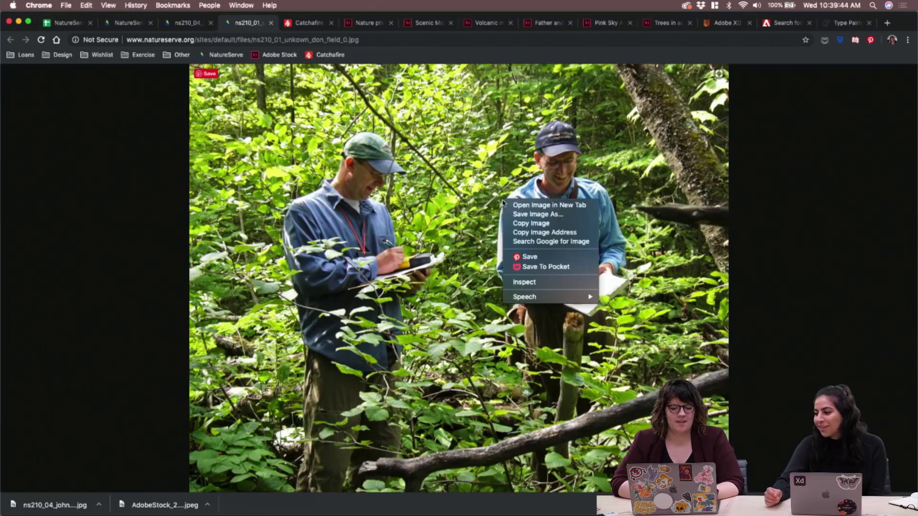
pyautogui.click(524, 217)
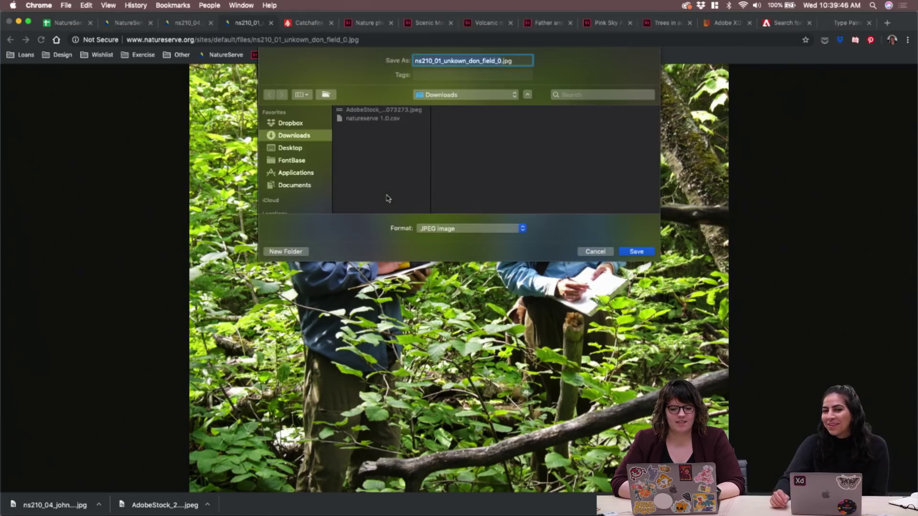
pyautogui.press('Return')
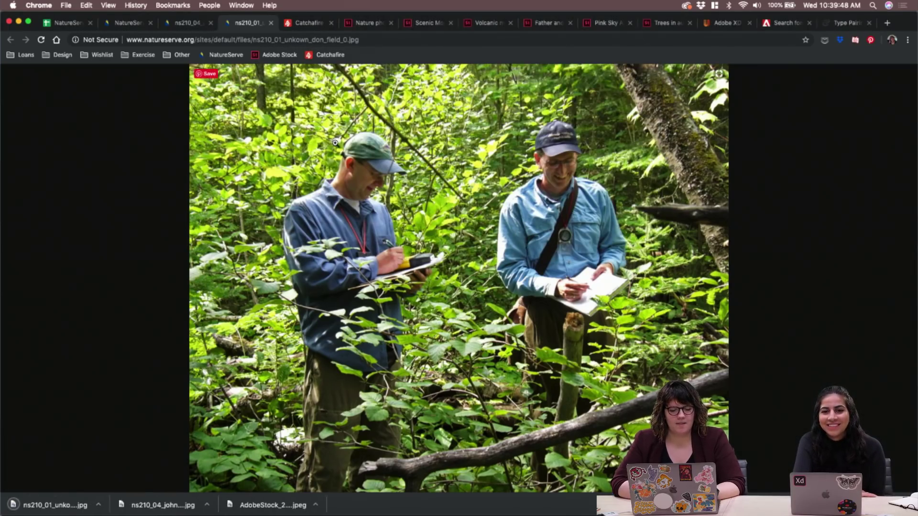
pyautogui.press('super+w')
pyautogui.press('super+w')
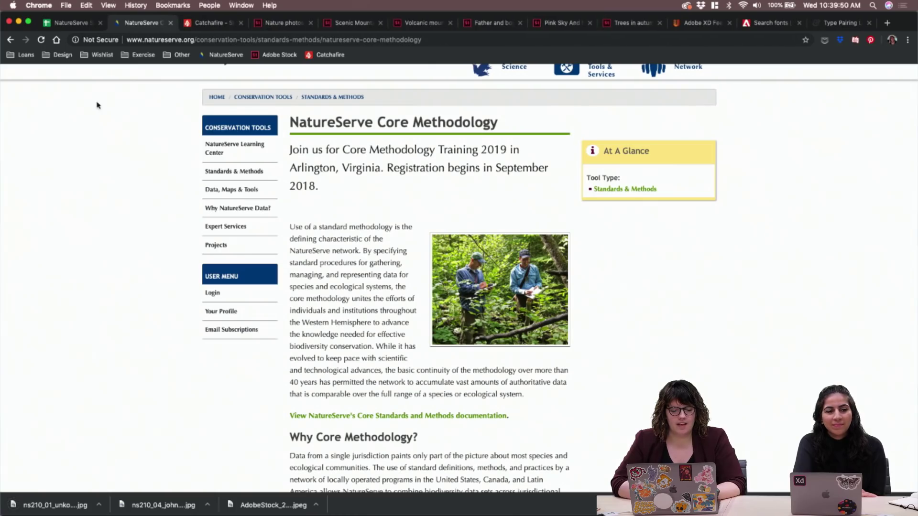
# On page 2 of Standards & Methods, open Ecological Systems Of Latin America And The Caribbean
pyautogui.click(10, 39)
pyautogui.scroll(-3, 398, 180)
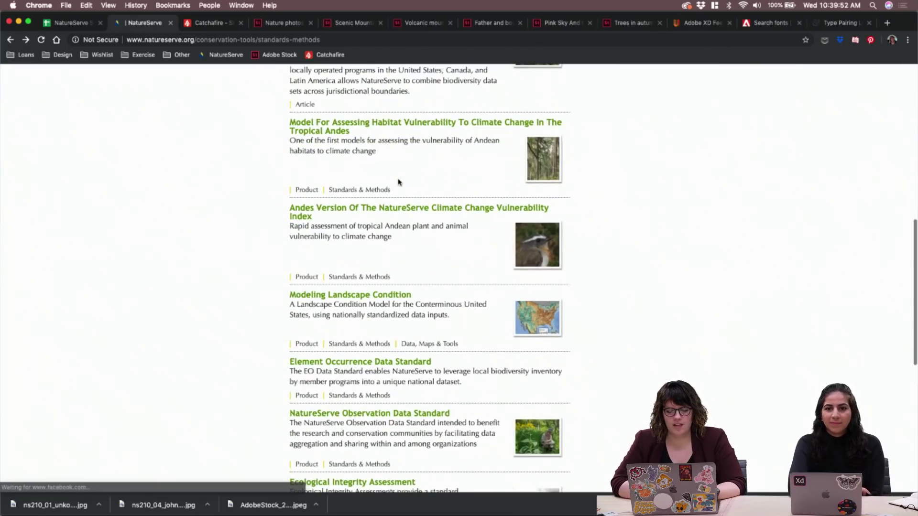
pyautogui.scroll(-5, 430, 230)
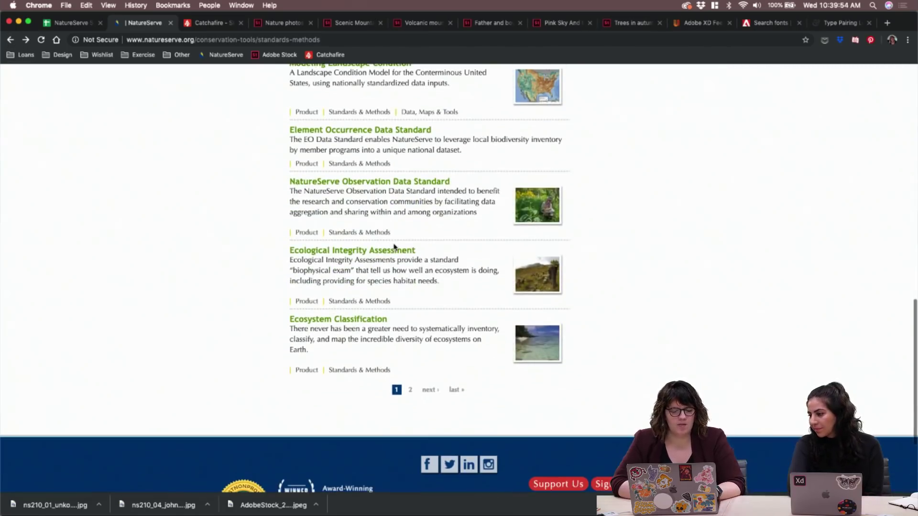
pyautogui.click(429, 389)
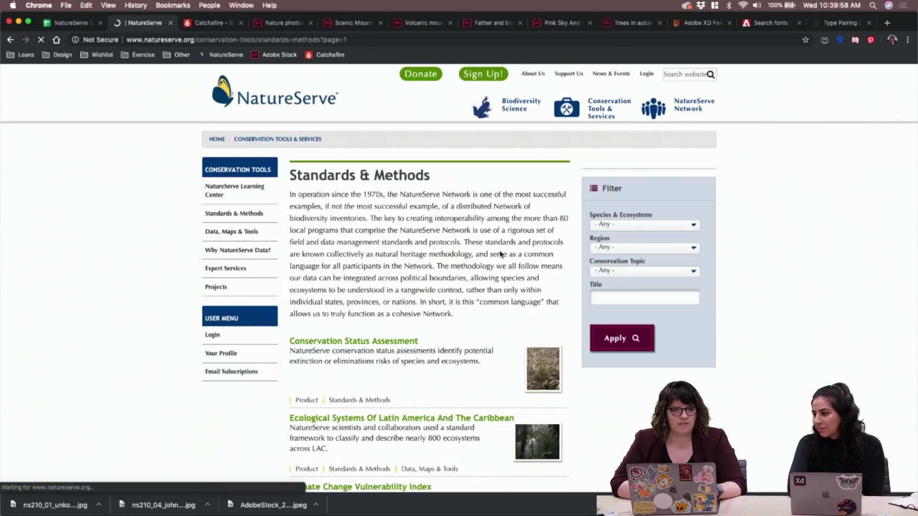
pyautogui.scroll(-5, 500, 254)
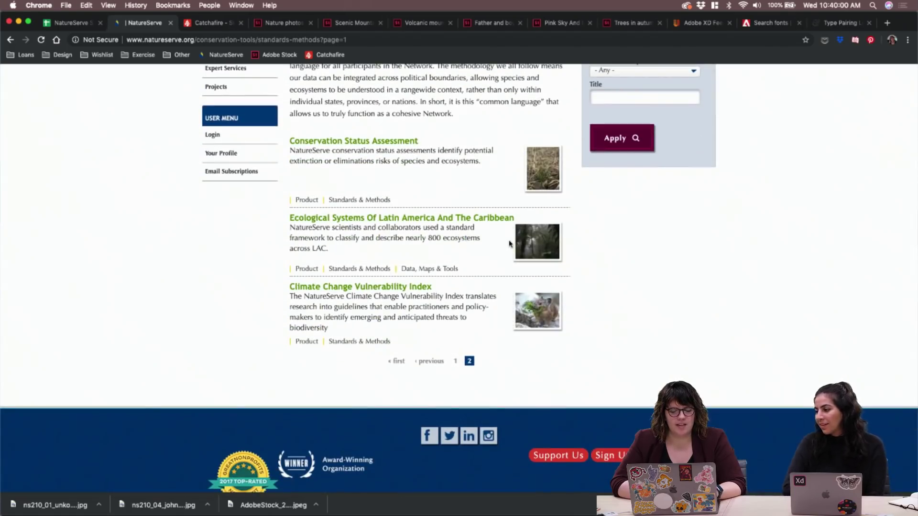
pyautogui.click(398, 224)
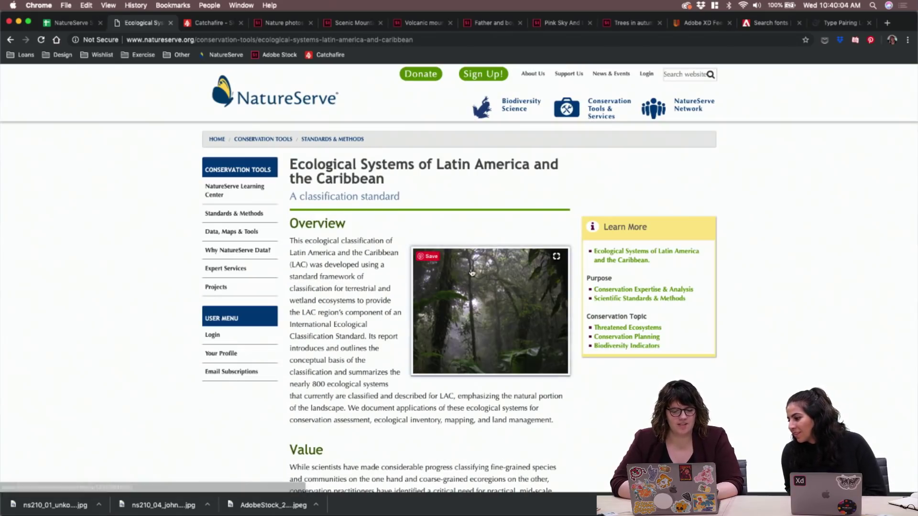
# Save the cloud forest photo to Downloads and close its image tab
pyautogui.click(472, 272)
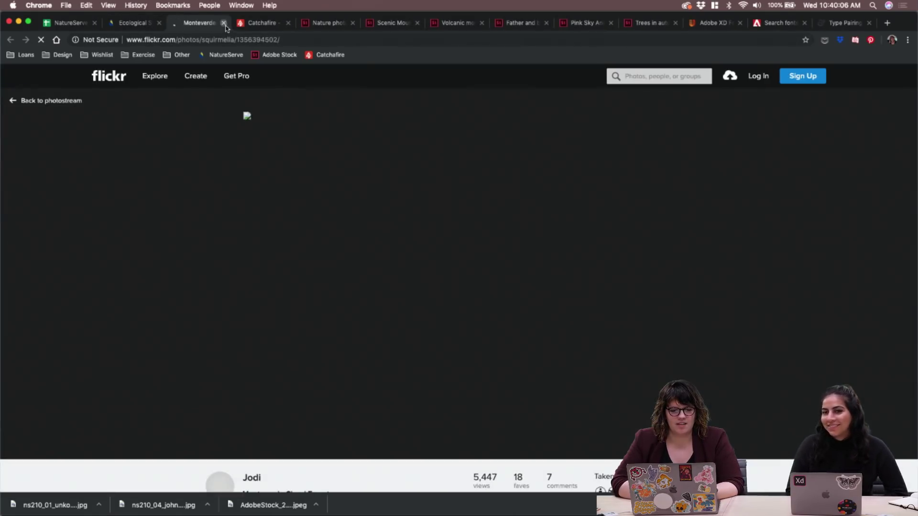
pyautogui.click(224, 23)
pyautogui.rightClick(479, 280)
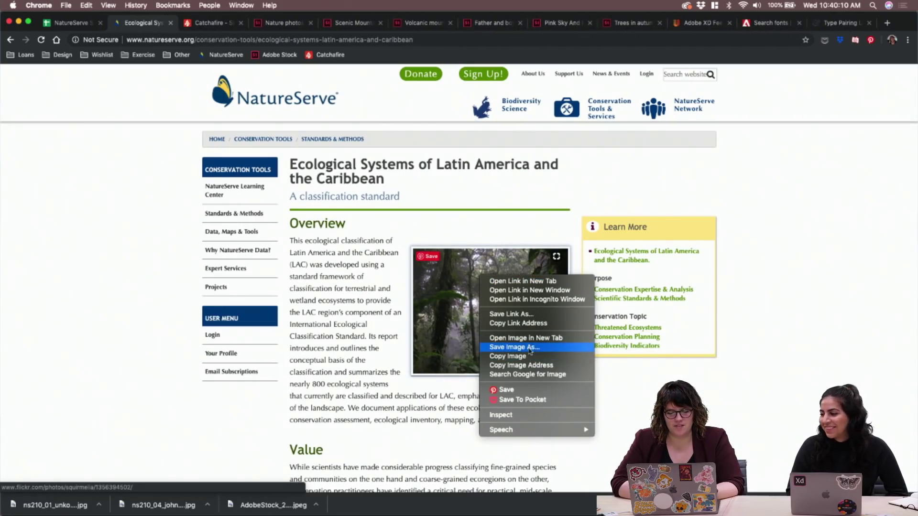
pyautogui.click(525, 338)
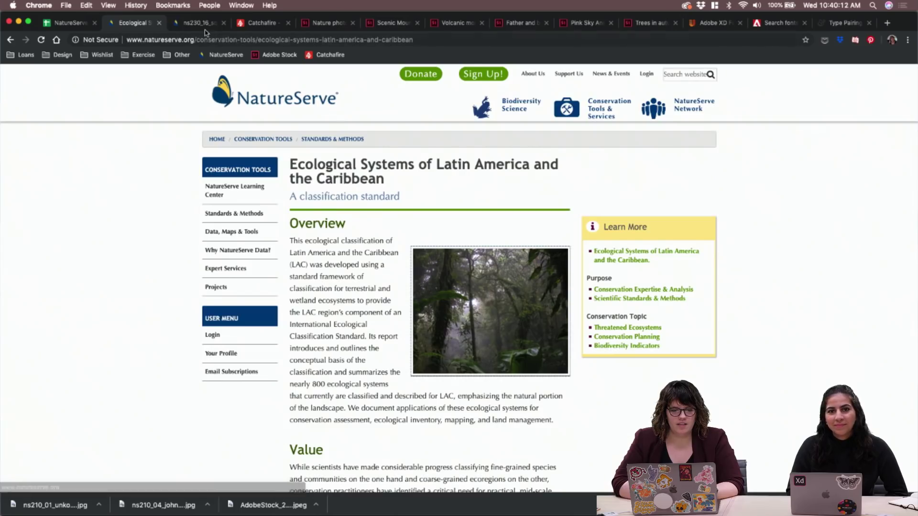
pyautogui.click(203, 24)
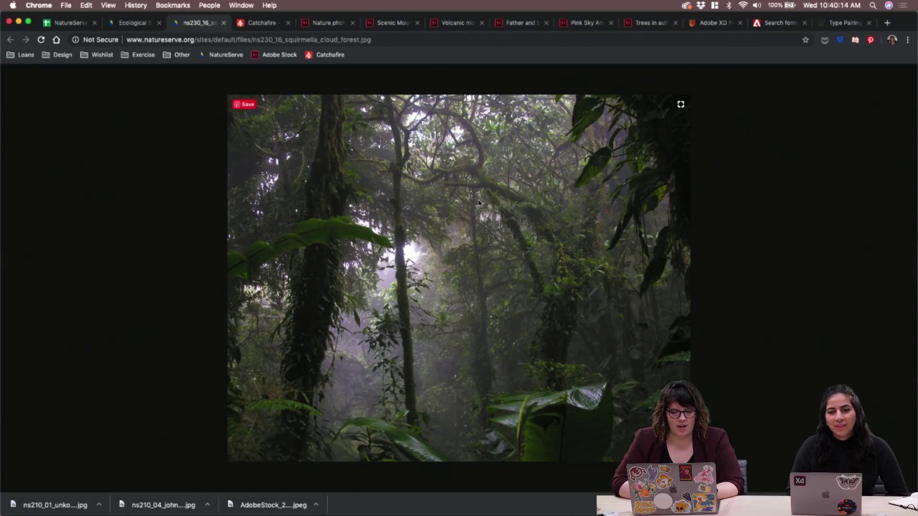
pyautogui.rightClick(443, 193)
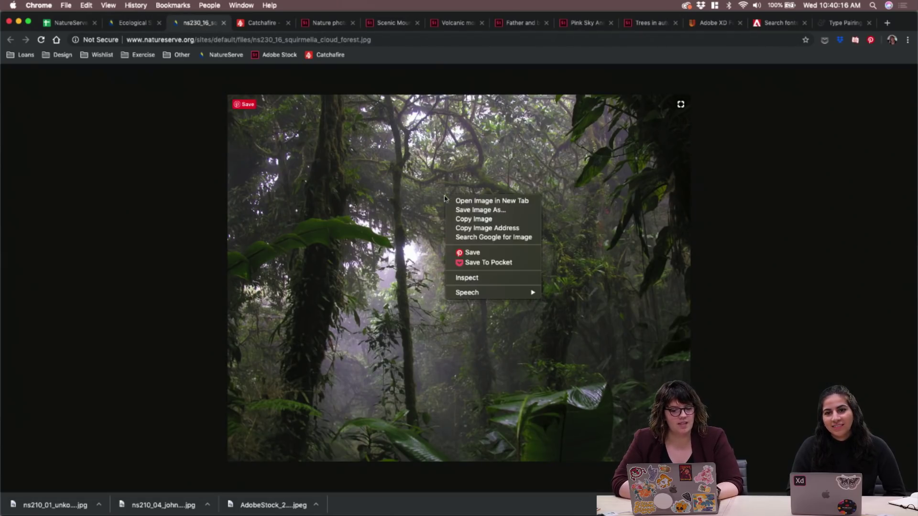
pyautogui.click(468, 208)
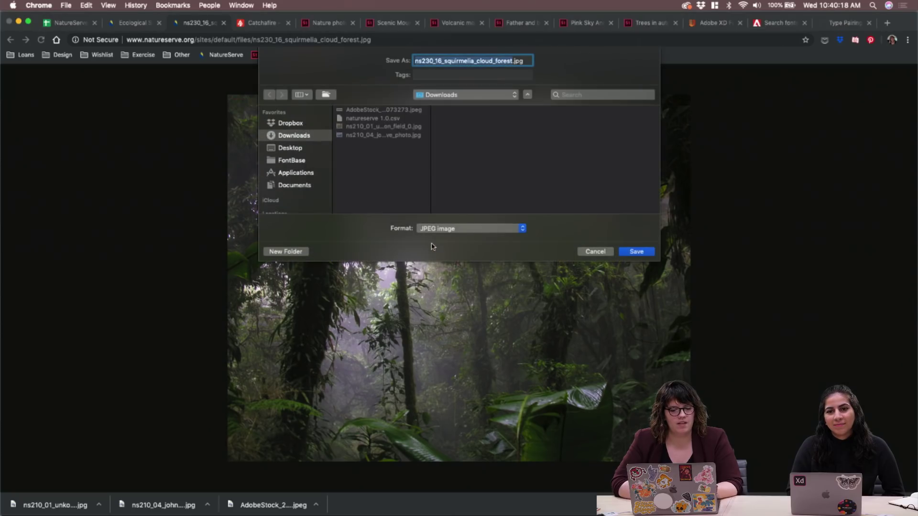
pyautogui.press('Return')
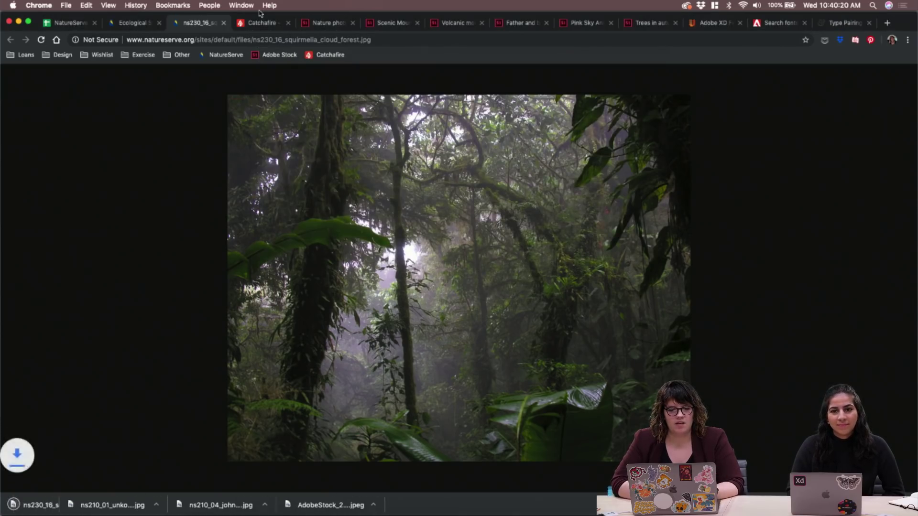
pyautogui.press('super+w')
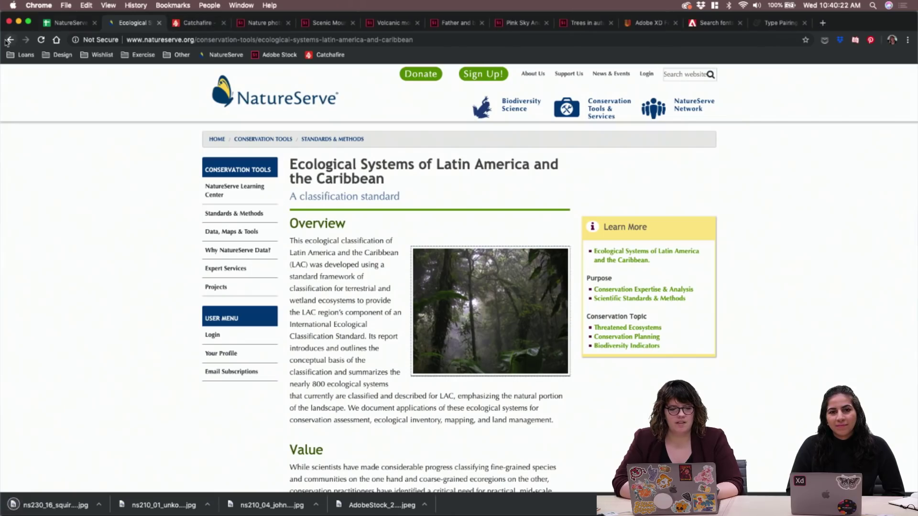
# Open the Climate Change Vulnerability Index page and save its pika photo as ns230_06_ordept_fish_wildlife_pika_0.jpg
pyautogui.click(8, 41)
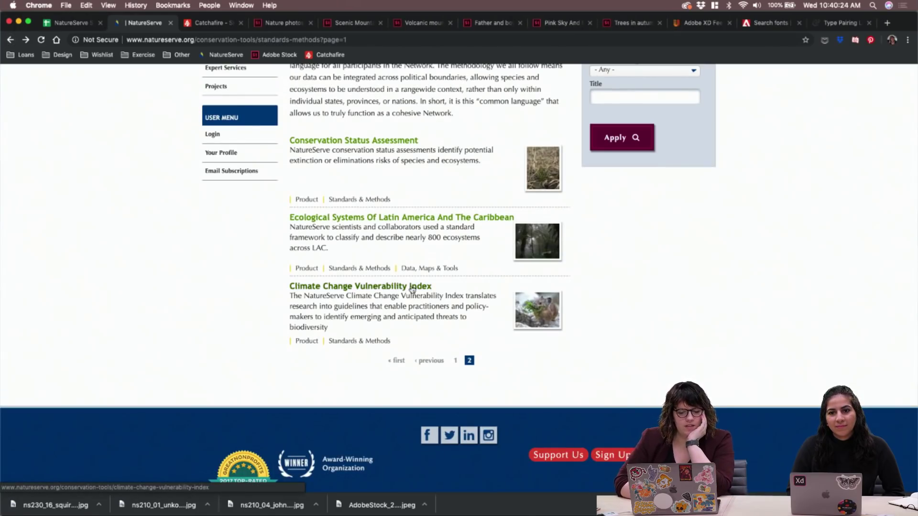
pyautogui.click(412, 288)
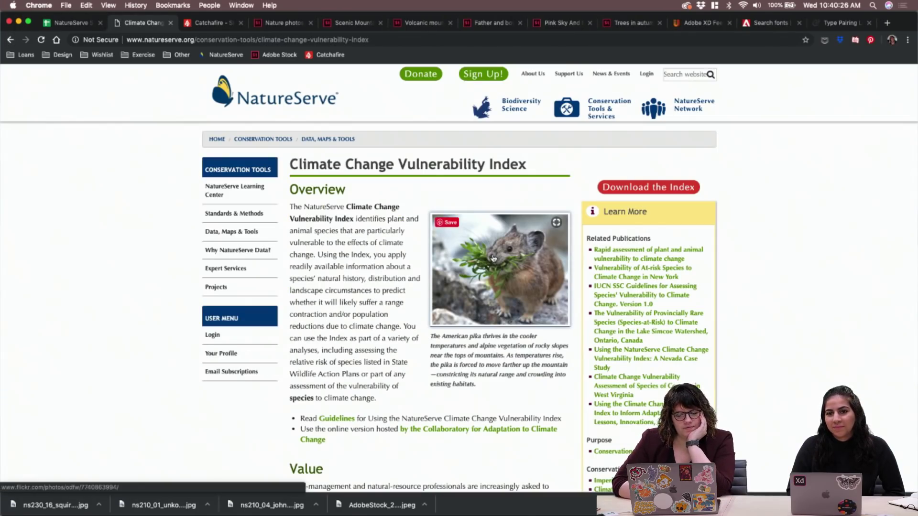
pyautogui.rightClick(494, 258)
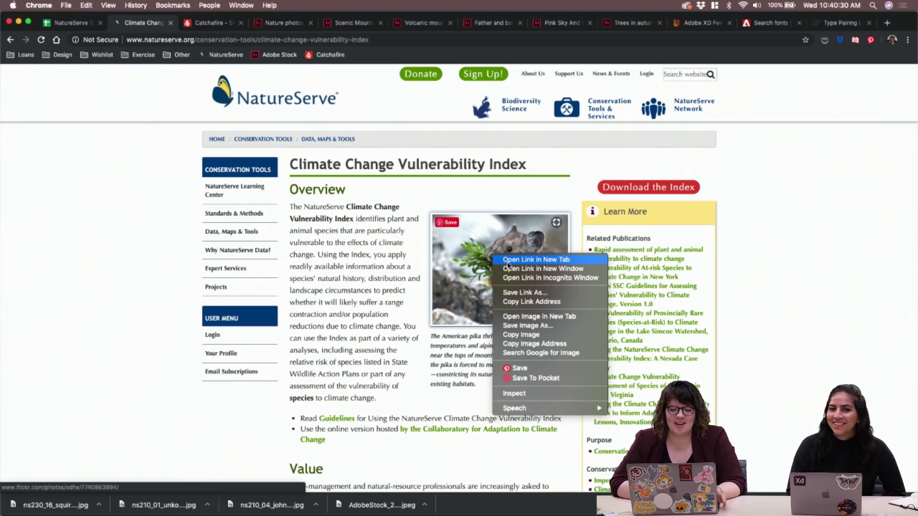
pyautogui.click(545, 317)
pyautogui.click(203, 24)
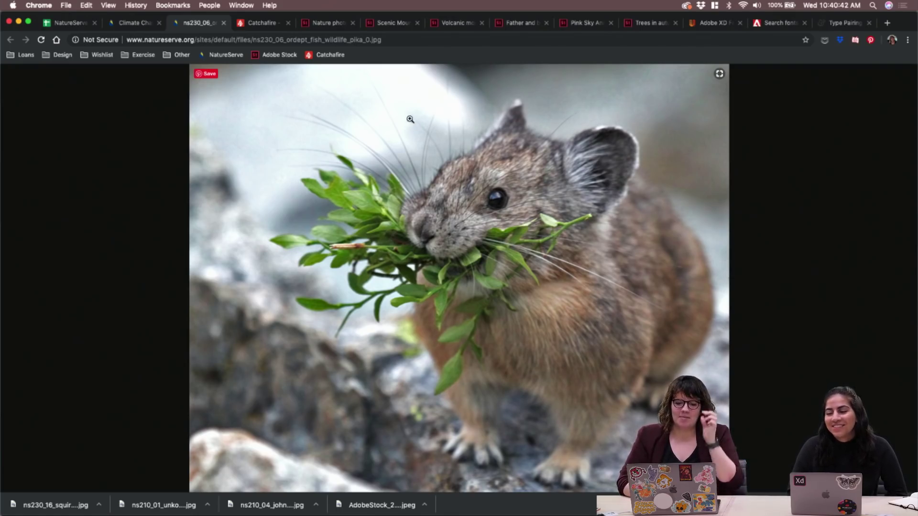
pyautogui.rightClick(414, 143)
pyautogui.click(442, 156)
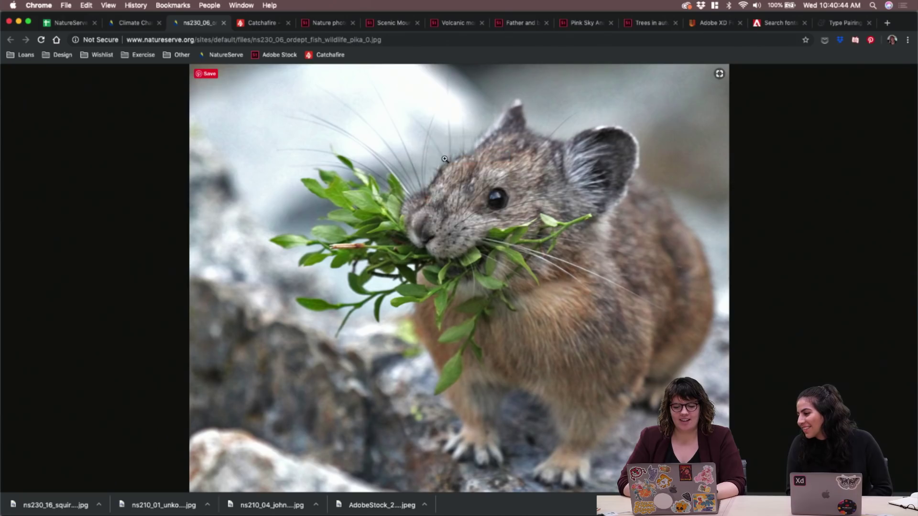
pyautogui.press('Return')
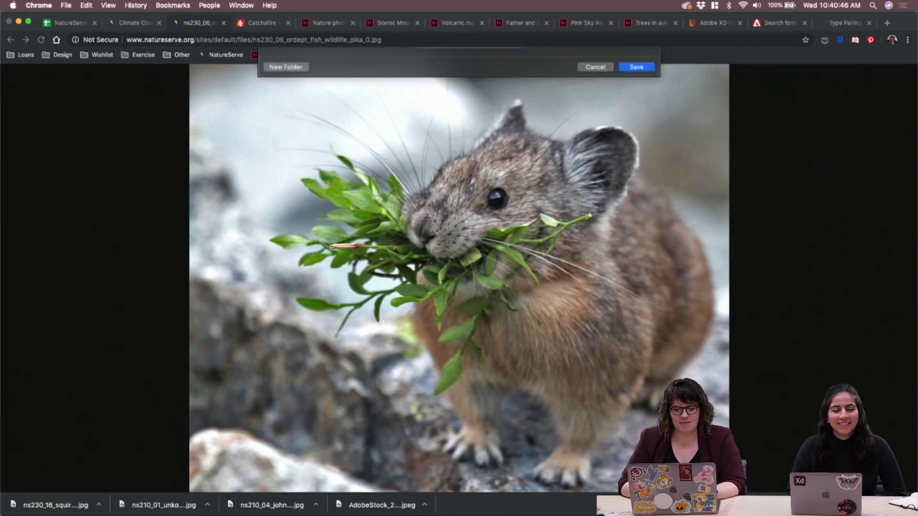
pyautogui.click(224, 23)
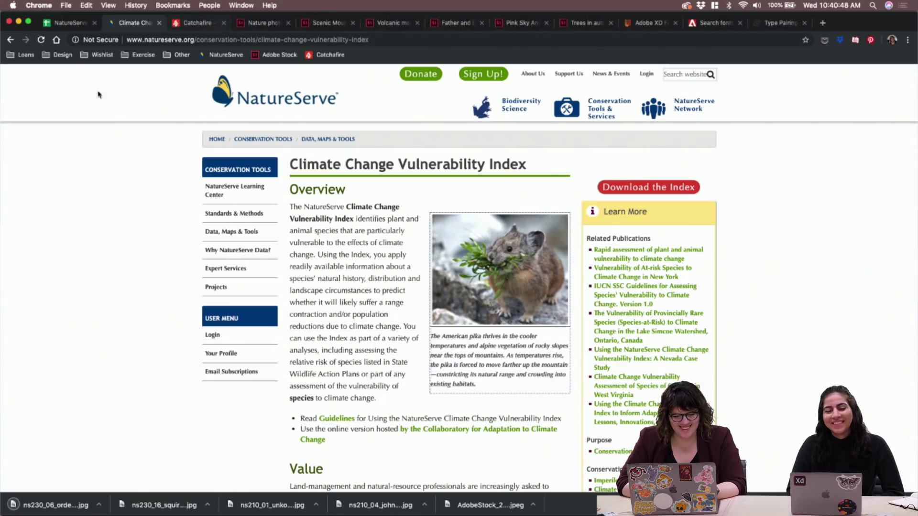
# Go through Species & Ecosystems > Animals to the Digital Distribution Maps of the World's Amphibians page
pyautogui.click(6, 41)
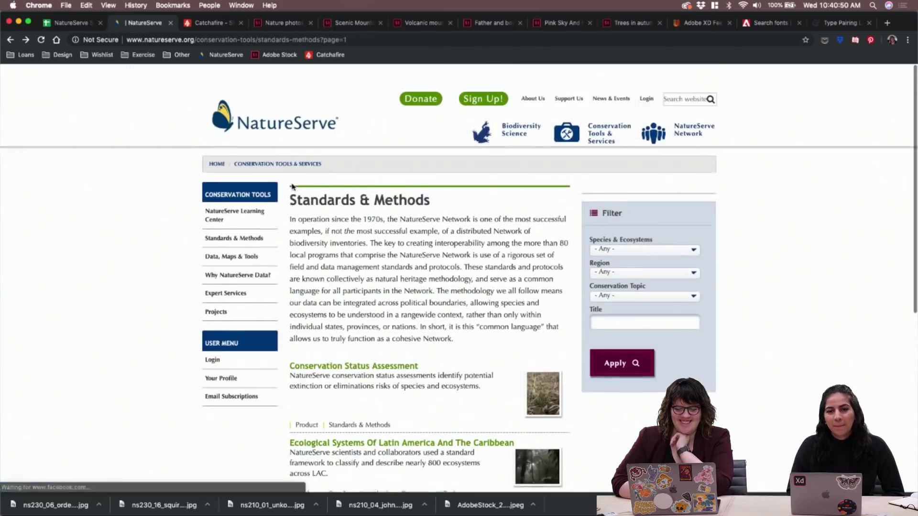
pyautogui.moveTo(691, 109)
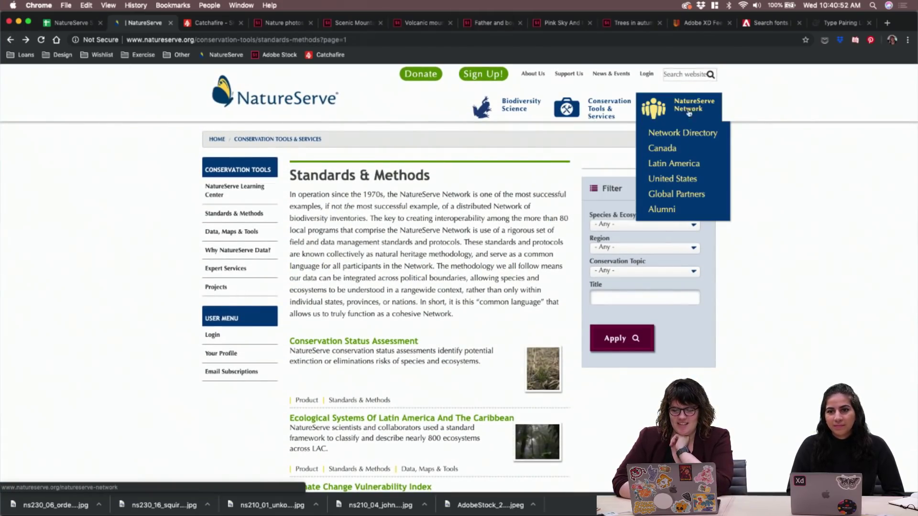
pyautogui.moveTo(514, 108)
pyautogui.click(526, 154)
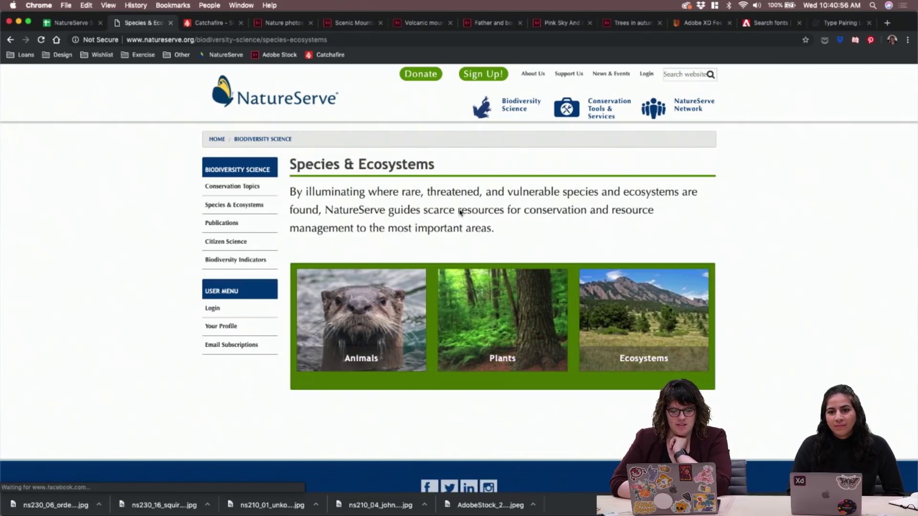
pyautogui.click(349, 311)
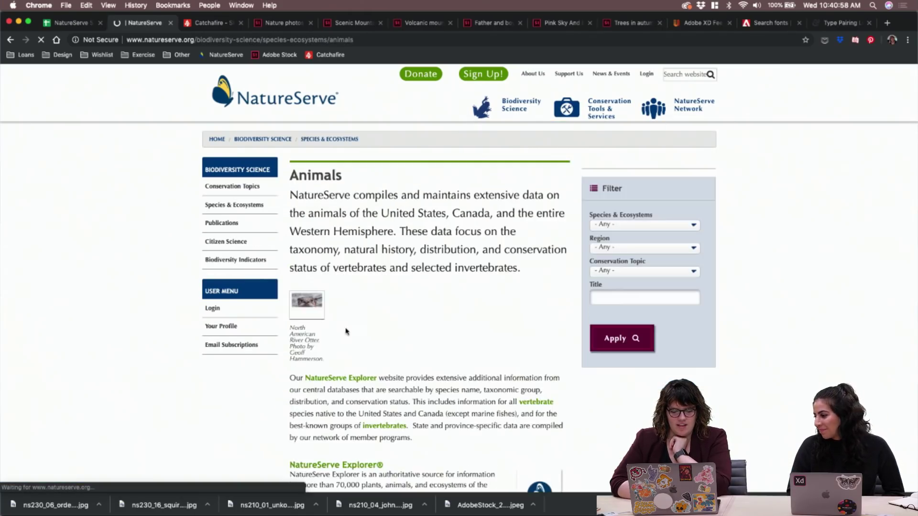
pyautogui.scroll(-6, 388, 312)
pyautogui.scroll(-2, 388, 315)
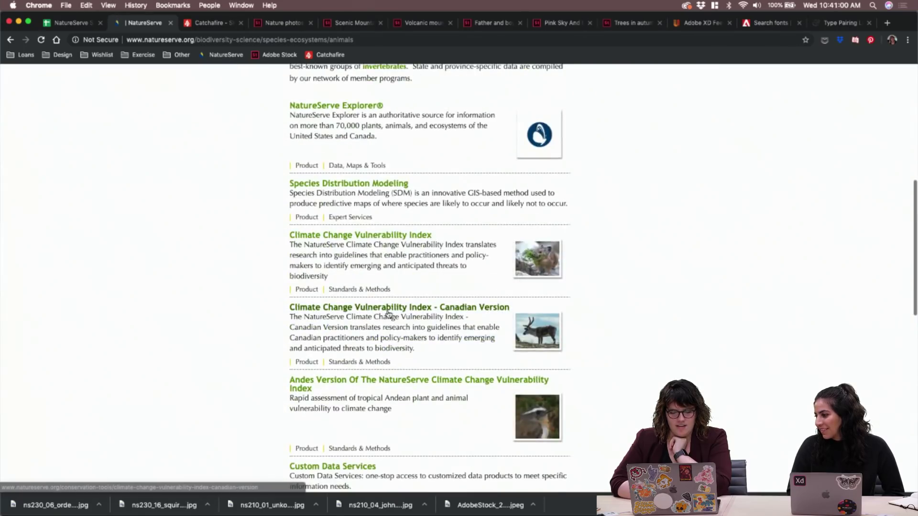
pyautogui.scroll(-4, 532, 267)
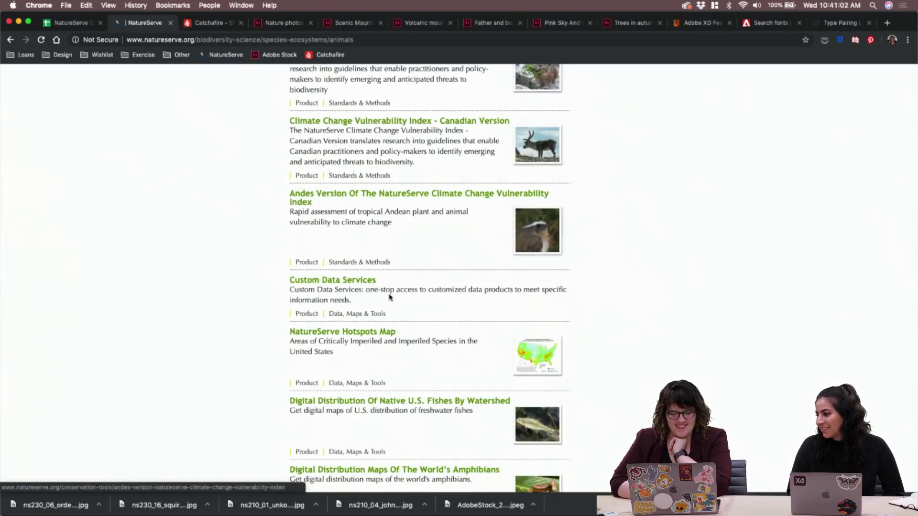
pyautogui.scroll(-2, 389, 297)
pyautogui.scroll(-2, 390, 296)
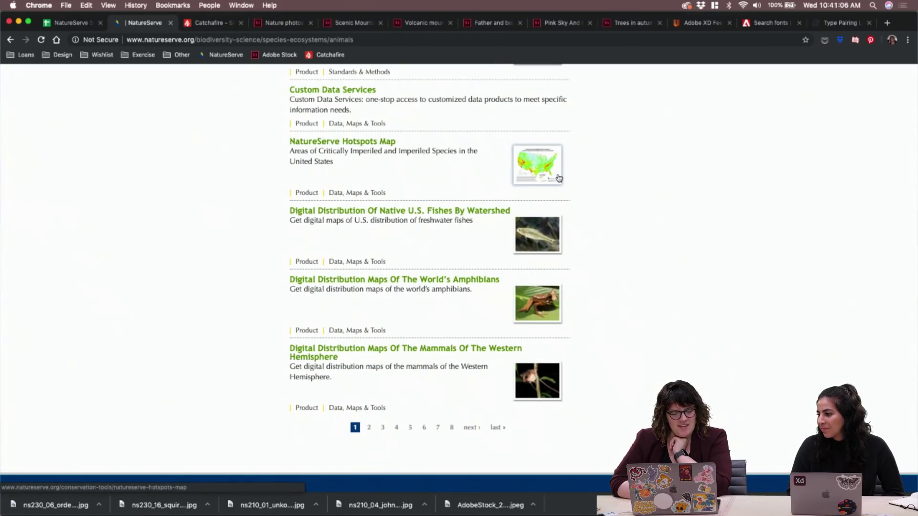
pyautogui.scroll(-2, 430, 211)
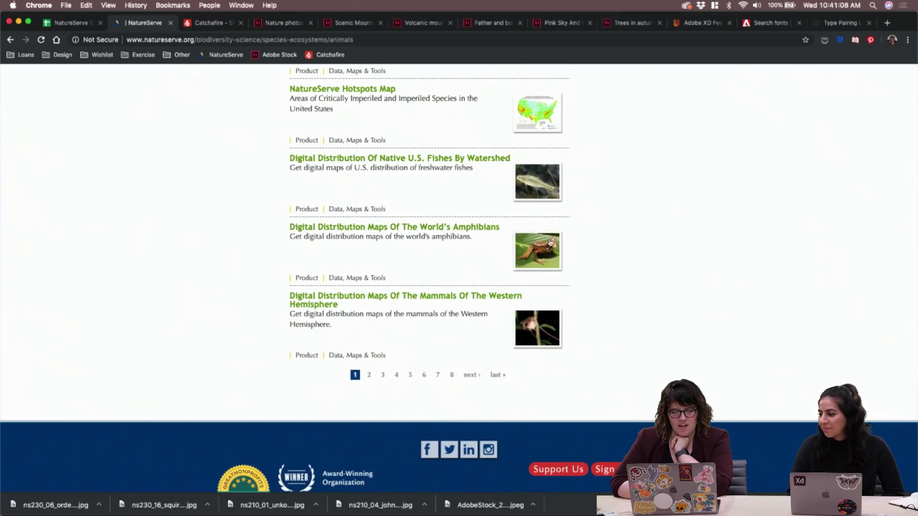
pyautogui.click(474, 227)
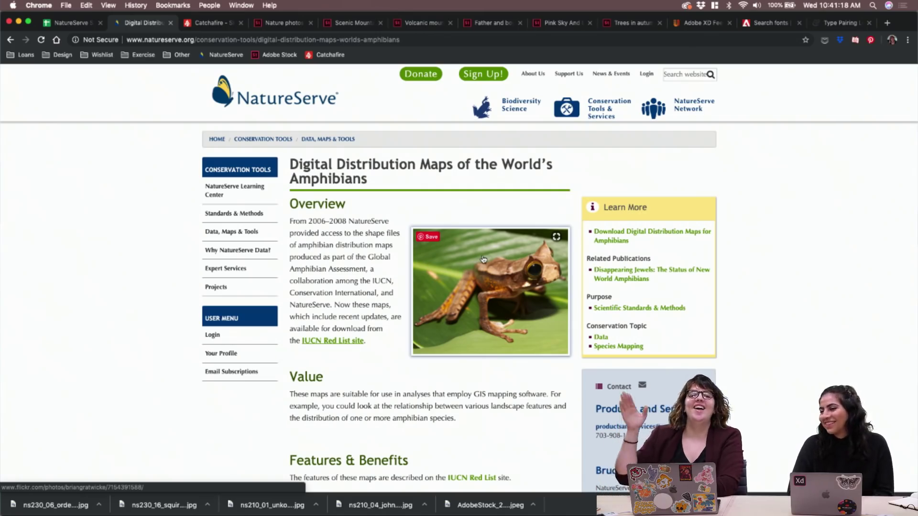
# Check the frog photo's Flickr source in a new tab, then close that tab
pyautogui.rightClick(483, 260)
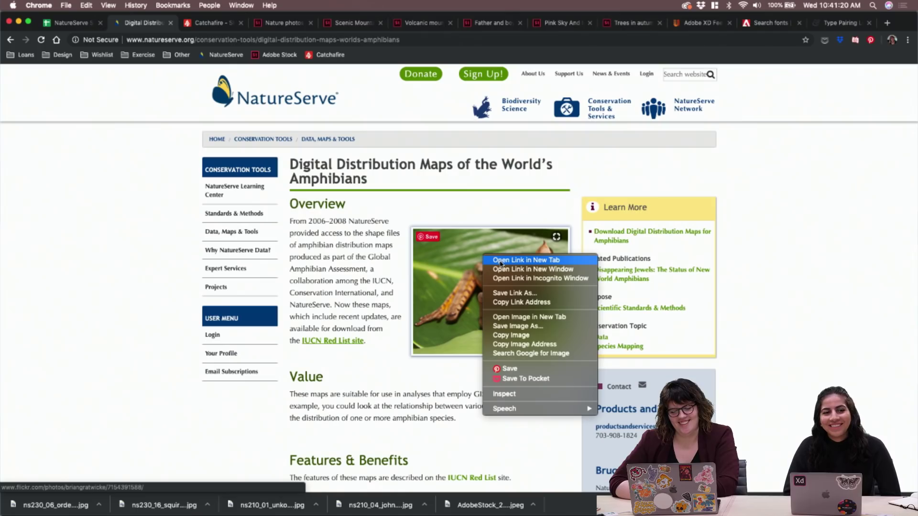
pyautogui.click(501, 263)
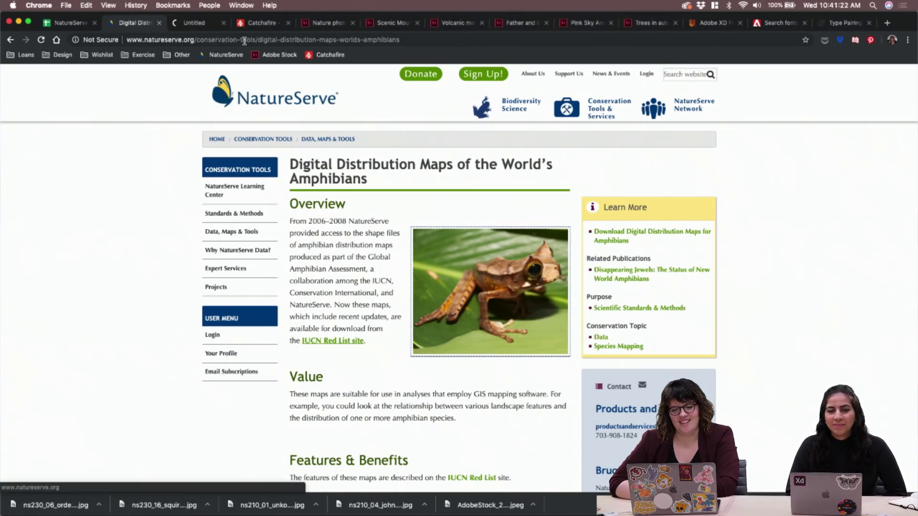
pyautogui.click(185, 21)
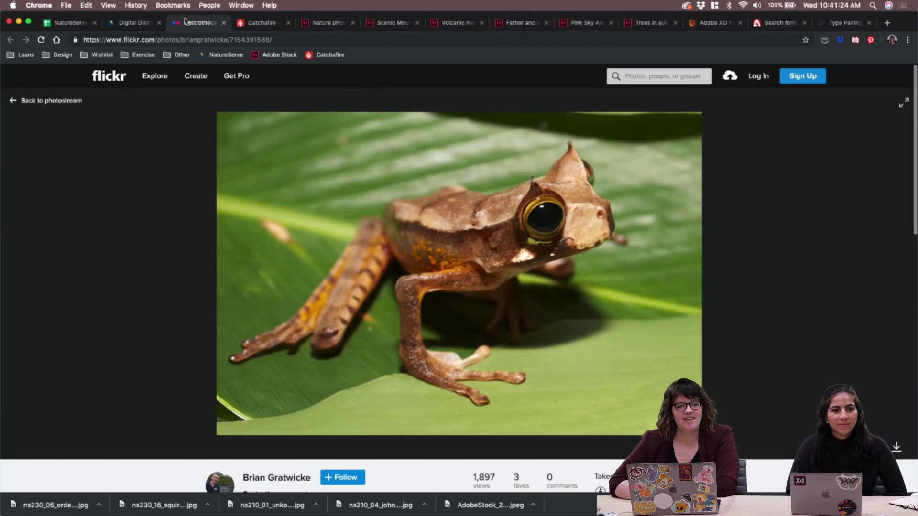
pyautogui.click(224, 22)
pyautogui.rightClick(479, 262)
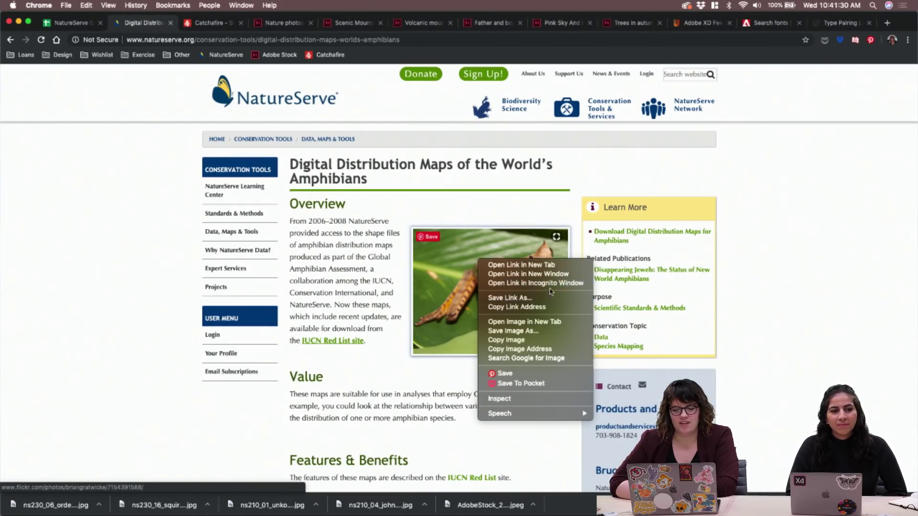
# Save the Panama frog photo to Downloads from its own image tab, then close the tab
pyautogui.click(544, 326)
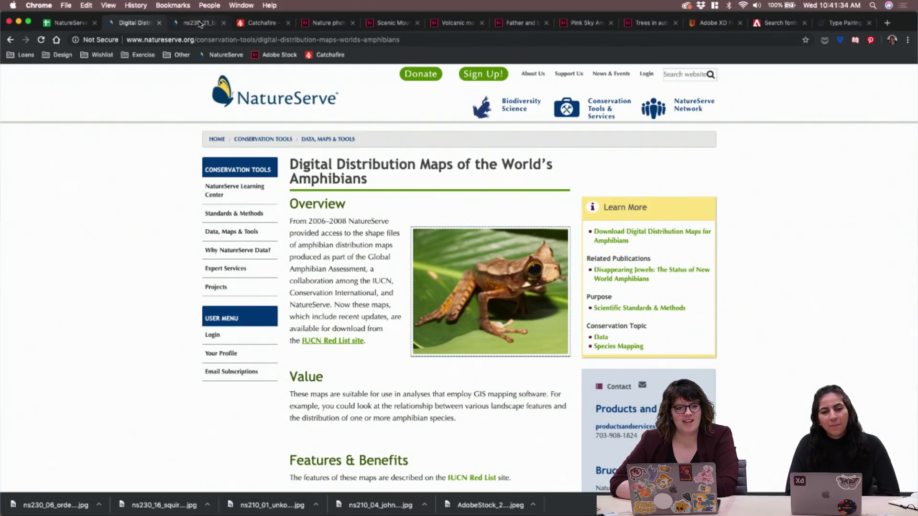
pyautogui.click(196, 21)
pyautogui.rightClick(289, 136)
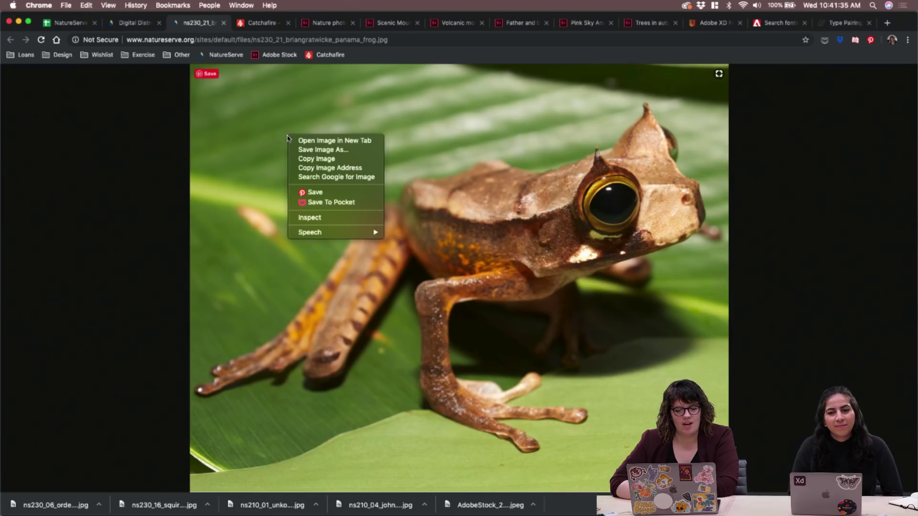
pyautogui.click(315, 150)
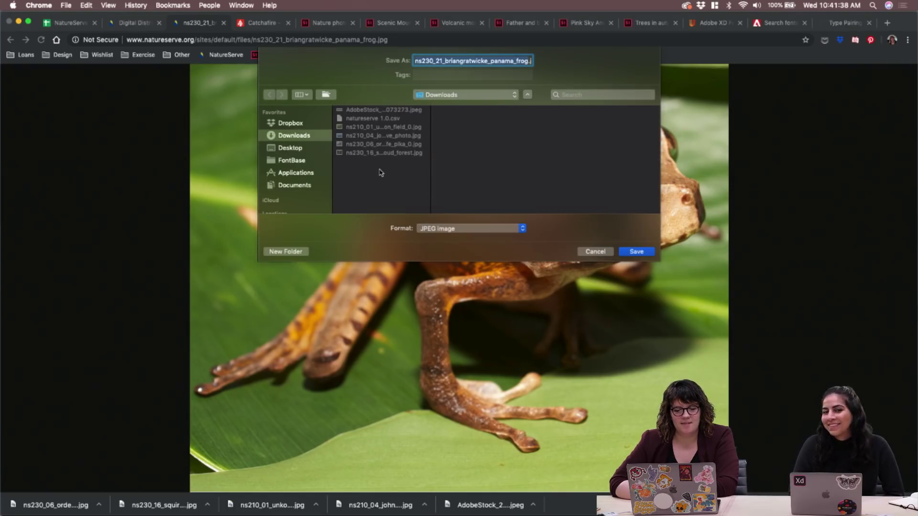
pyautogui.press('Return')
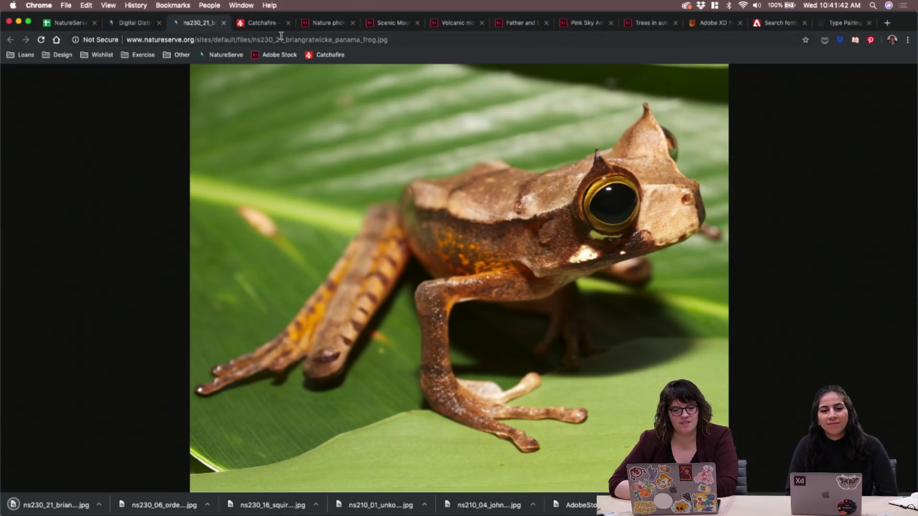
pyautogui.click(223, 23)
# Return to the Animals listing and browse its page 2
pyautogui.click(10, 40)
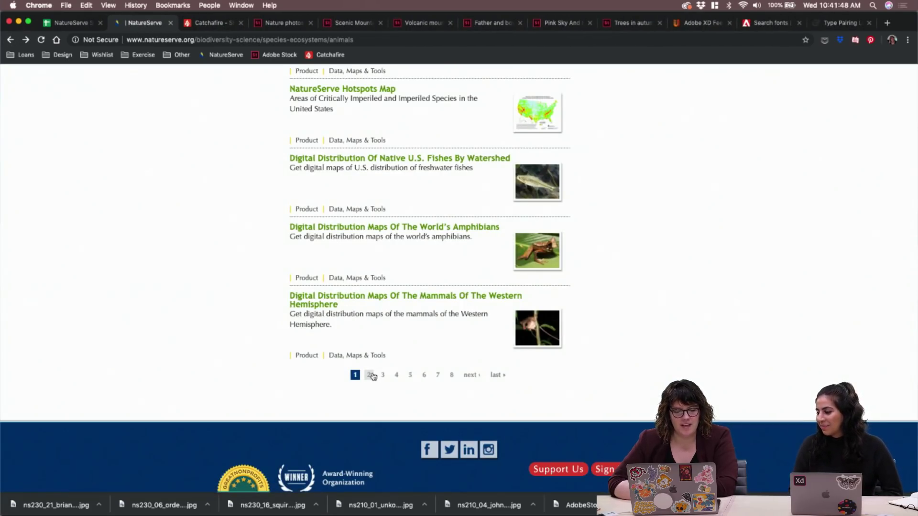
pyautogui.click(371, 375)
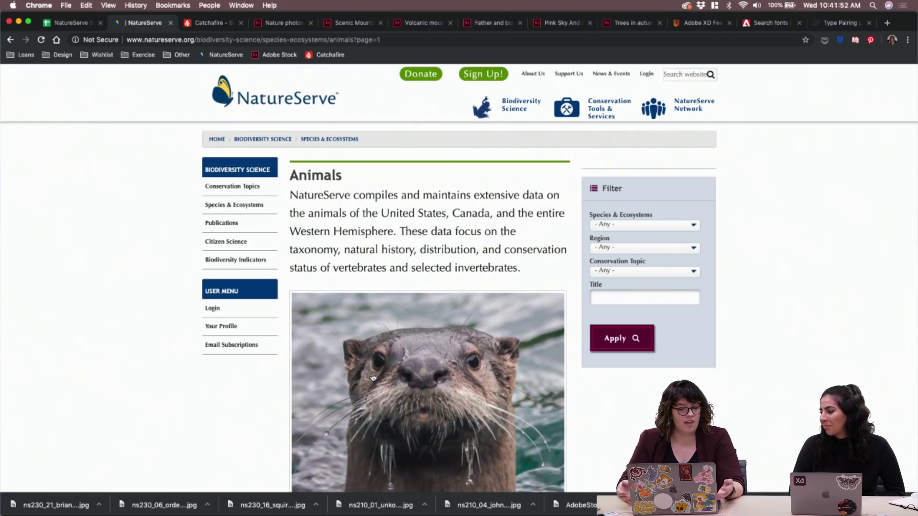
pyautogui.scroll(-3, 372, 378)
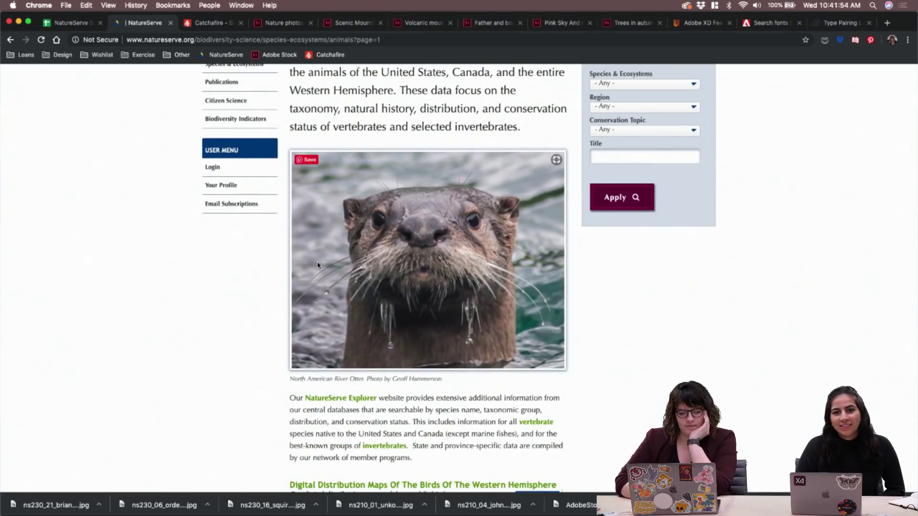
pyautogui.scroll(-4, 317, 265)
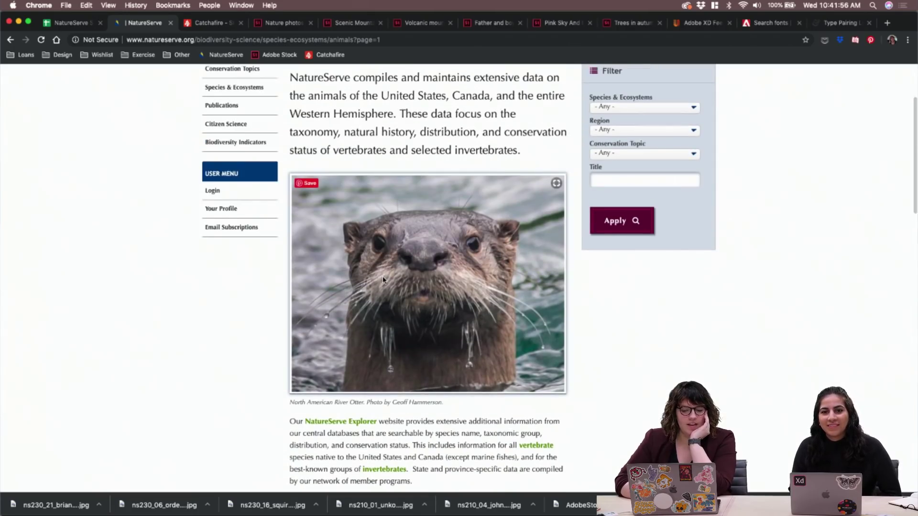
pyautogui.scroll(-5, 291, 236)
pyautogui.scroll(-6, 248, 268)
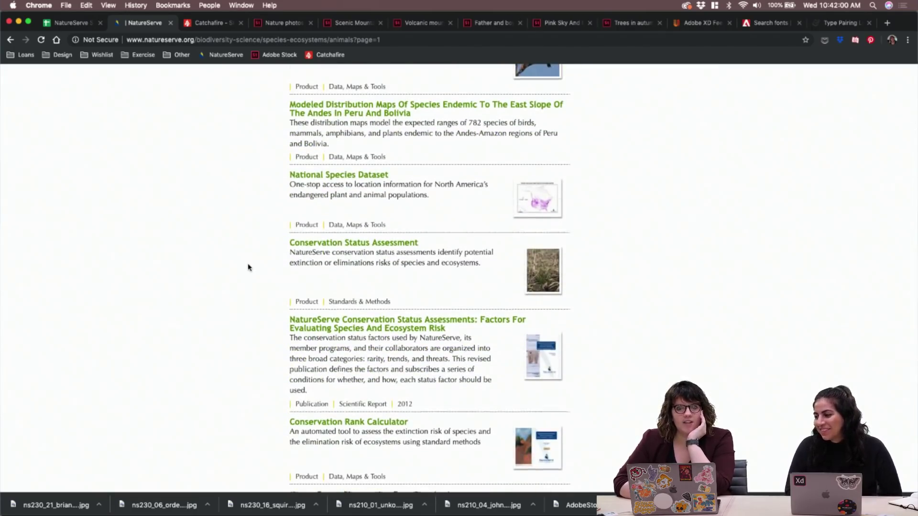
pyautogui.scroll(-1, 248, 267)
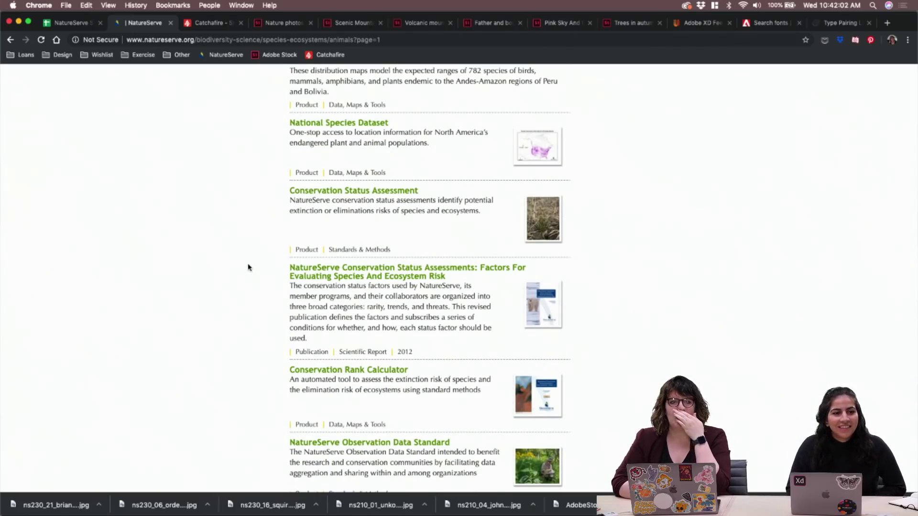
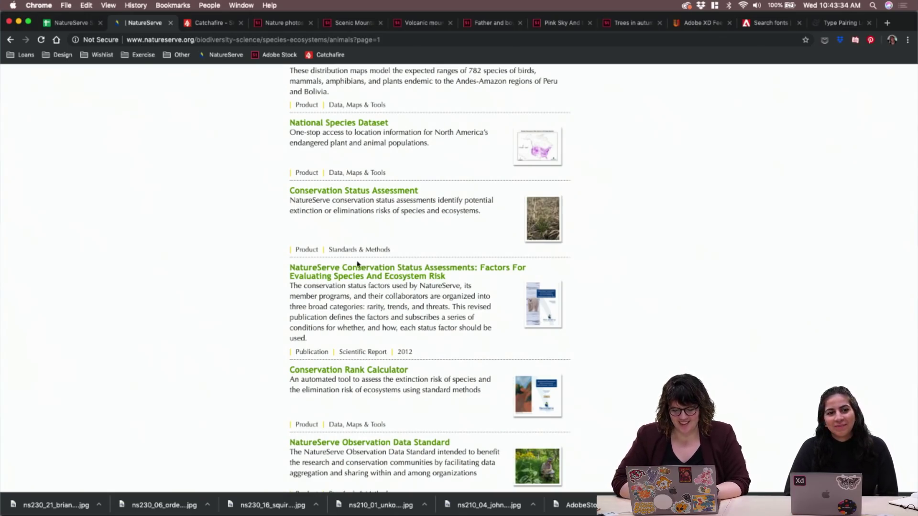
# Open the Observation Data Standard page and show its fieldwork photo in a new tab
pyautogui.scroll(-5, 356, 263)
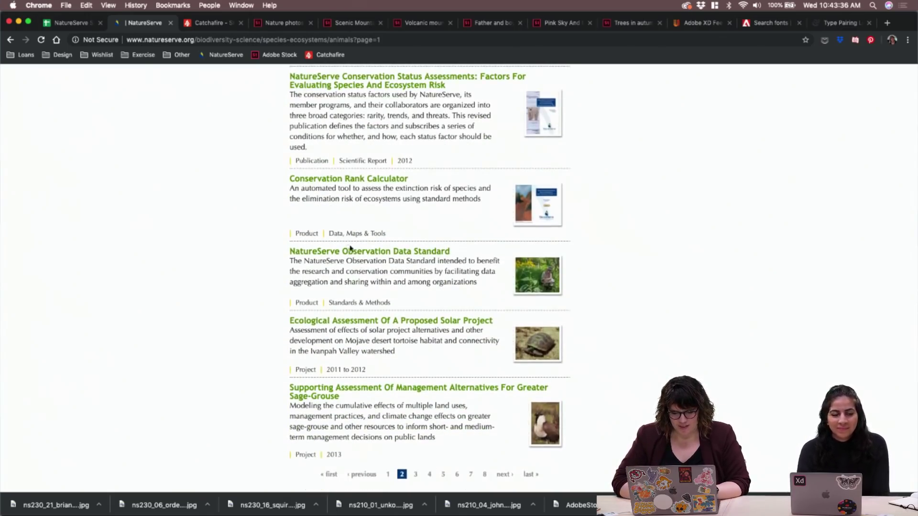
pyautogui.click(358, 257)
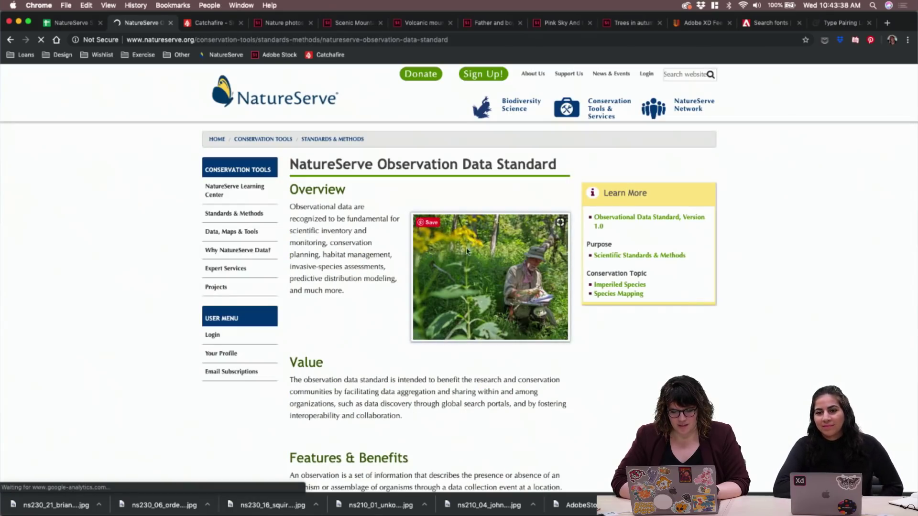
pyautogui.rightClick(480, 276)
pyautogui.click(482, 277)
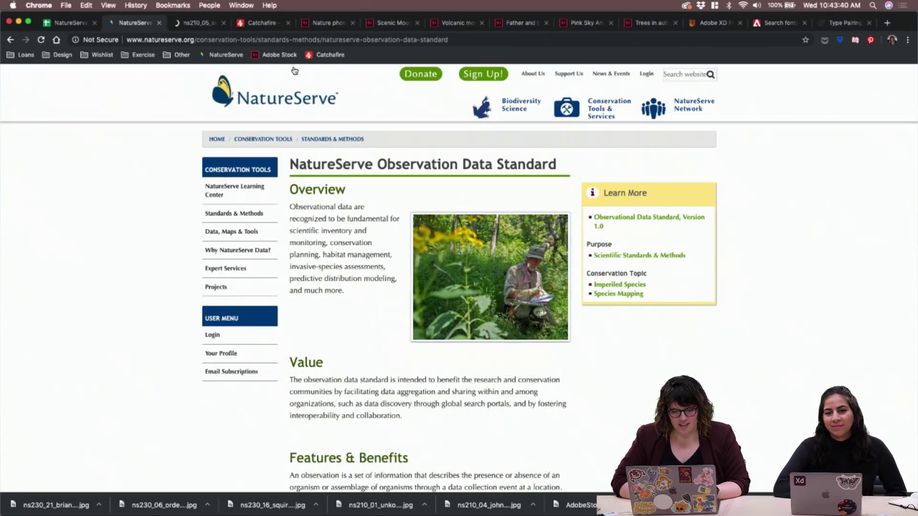
pyautogui.hotkey('ctrl', 'Tab')
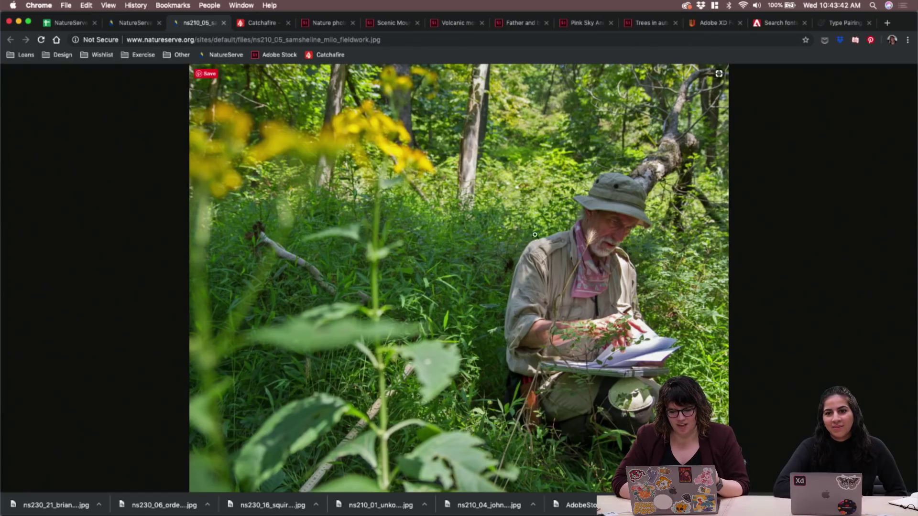
# Save the full-size fieldwork photo to Downloads as a JPG
pyautogui.click(572, 257)
pyautogui.click(592, 248)
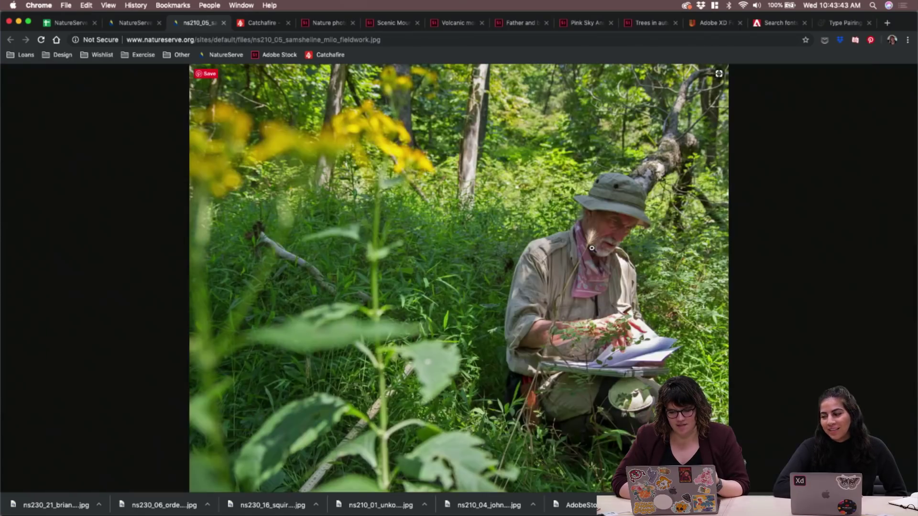
pyautogui.rightClick(516, 187)
pyautogui.click(534, 201)
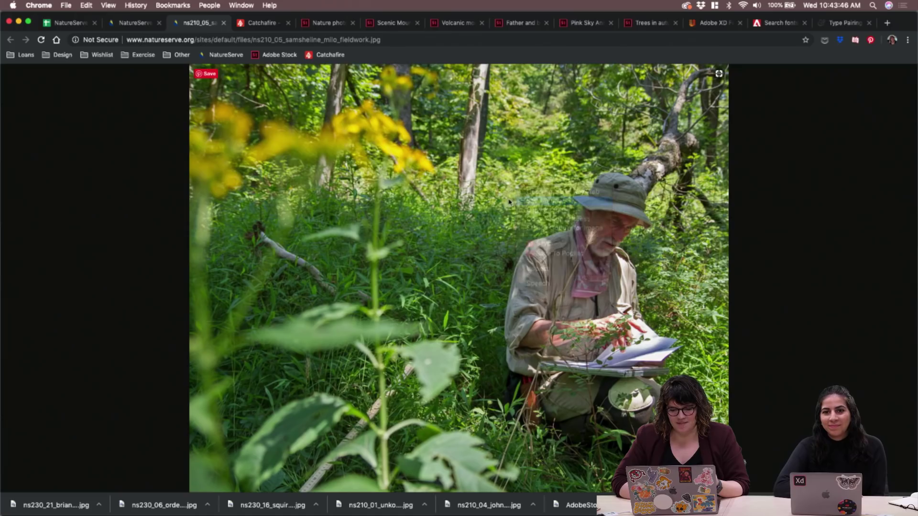
pyautogui.press('Return')
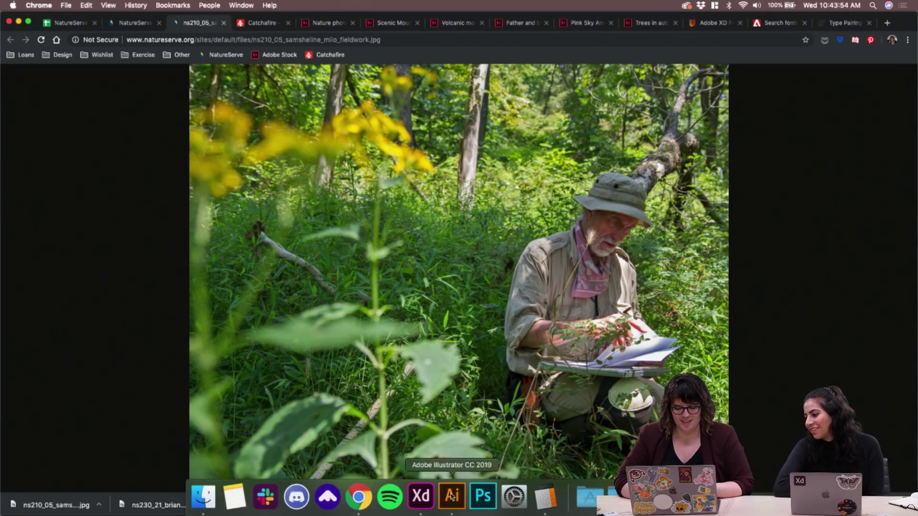
# In Finder's Downloads, put the six ns2xx photos into a new folder
pyautogui.click(420, 499)
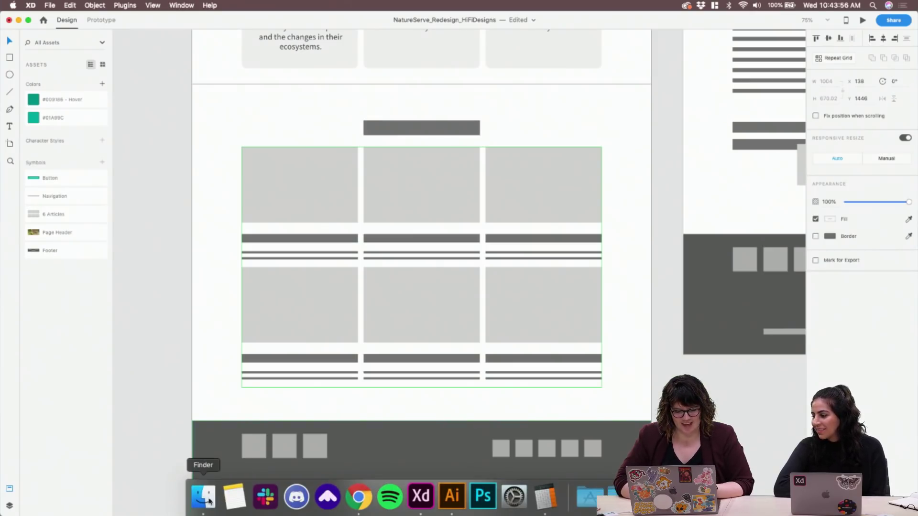
pyautogui.click(204, 500)
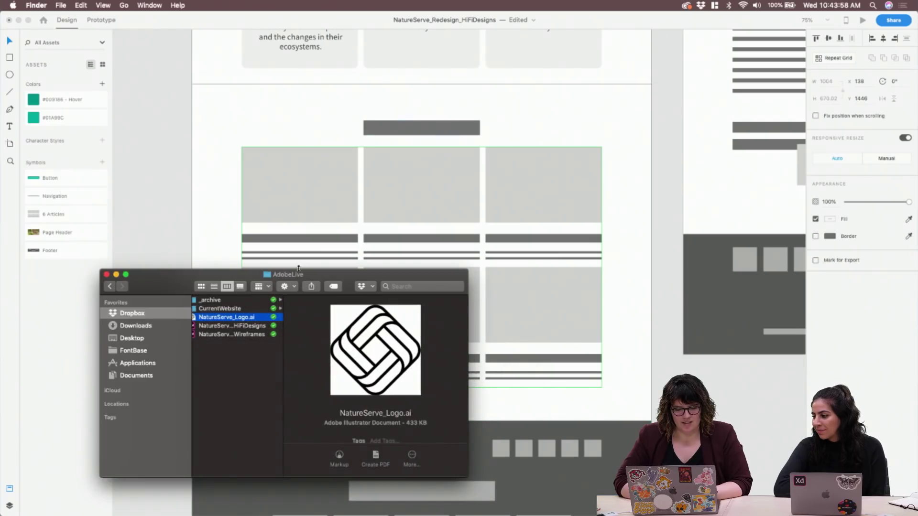
pyautogui.moveTo(309, 274); pyautogui.dragTo(246, 265)
pyautogui.click(86, 316)
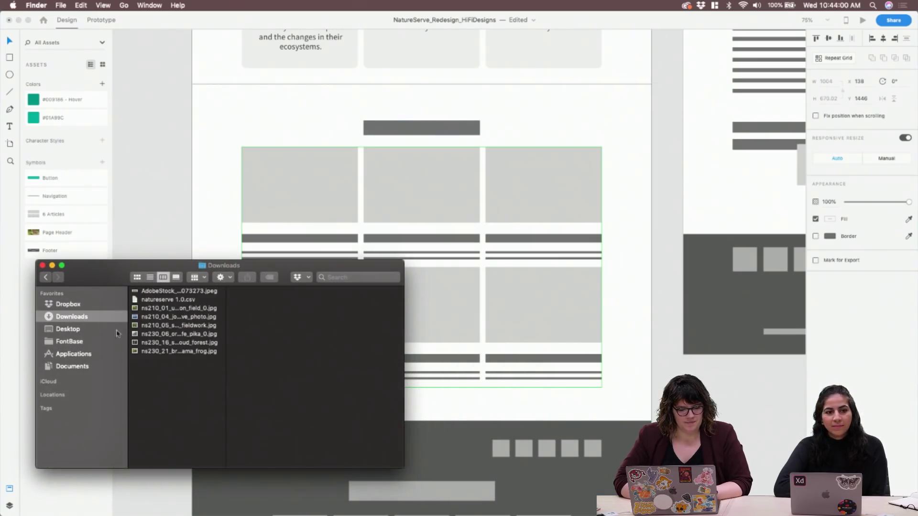
pyautogui.moveTo(168, 363); pyautogui.dragTo(181, 310)
pyautogui.rightClick(180, 310)
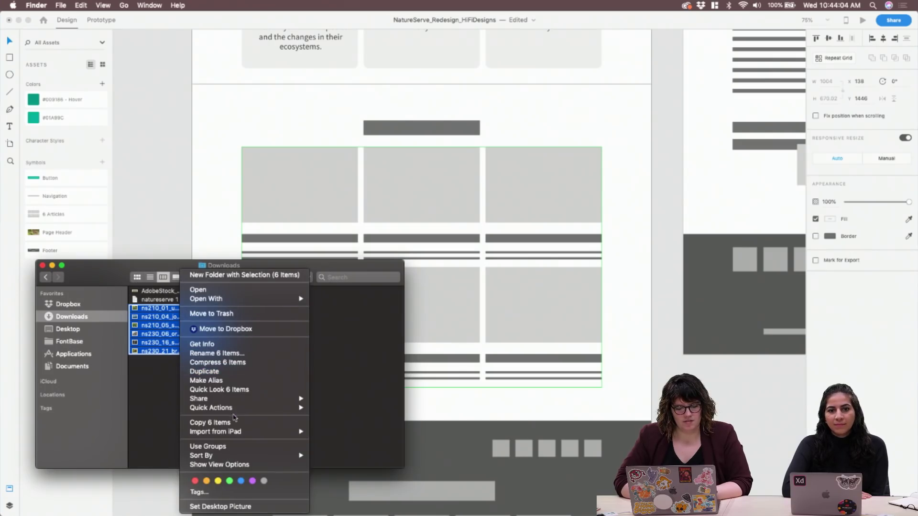
pyautogui.click(140, 404)
pyautogui.rightClick(165, 350)
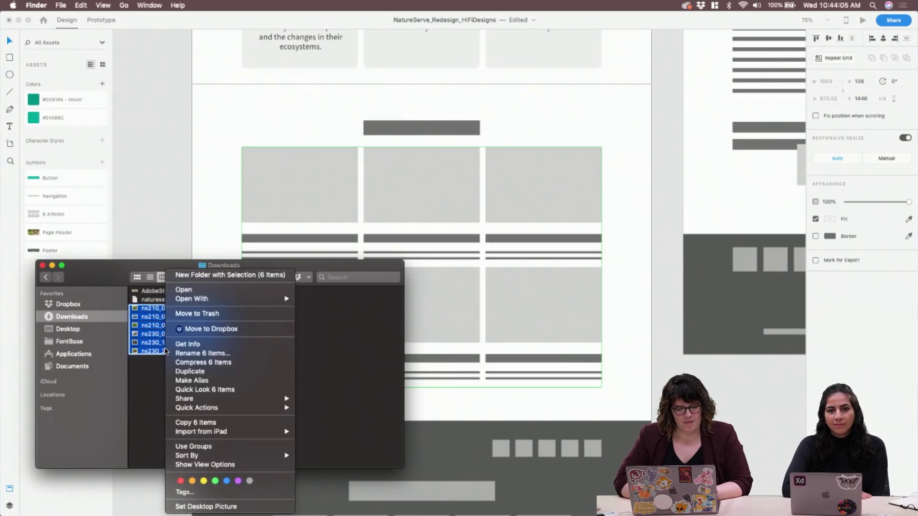
pyautogui.click(230, 275)
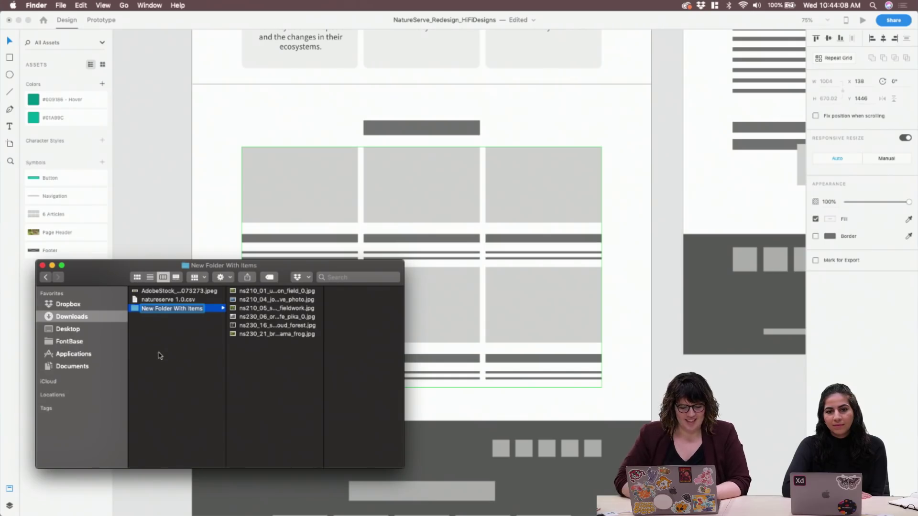
# Name the new folder ArticleThumbs
pyautogui.click(176, 311)
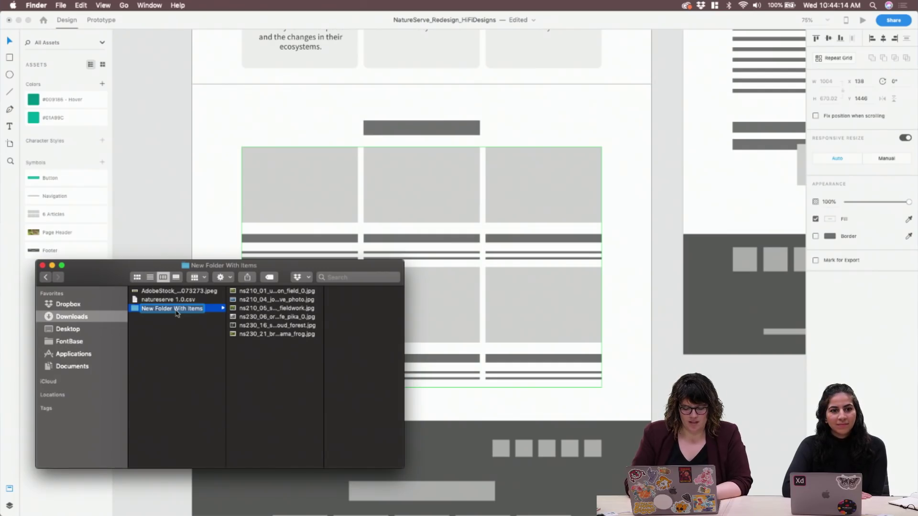
pyautogui.write('Article')
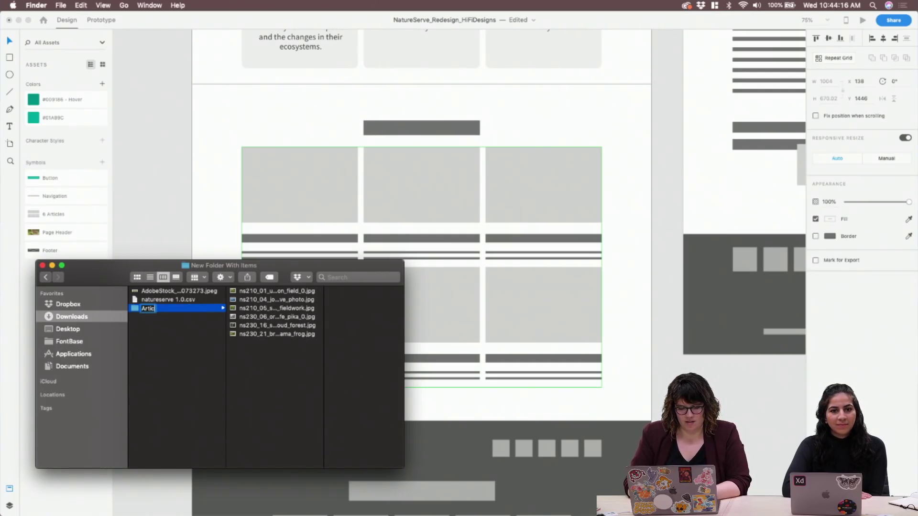
pyautogui.press('BackSpace')
pyautogui.press('BackSpace')
pyautogui.press('BackSpace')
pyautogui.write('cleThumbs')
pyautogui.press('Return')
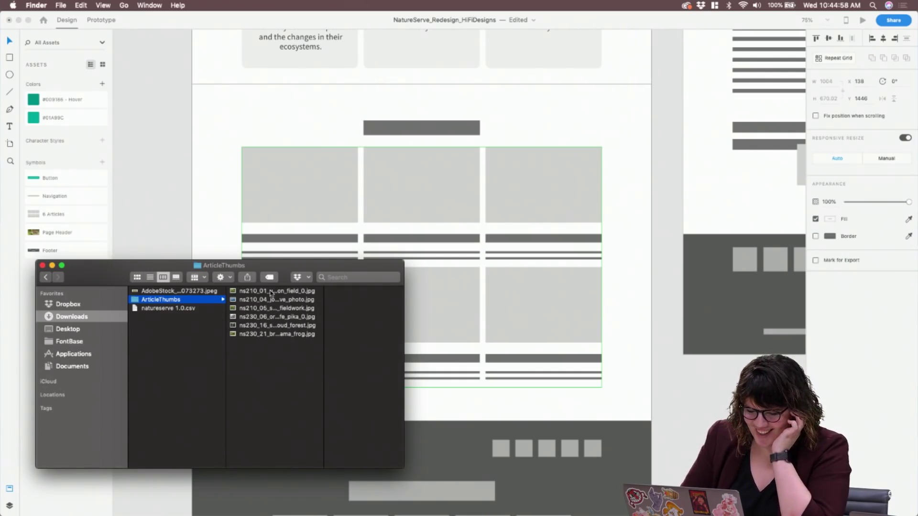
# Drag the six ArticleThumbs photos onto the XD repeat grid, restoring the grid after an accidental delete
pyautogui.moveTo(287, 369); pyautogui.dragTo(268, 204)
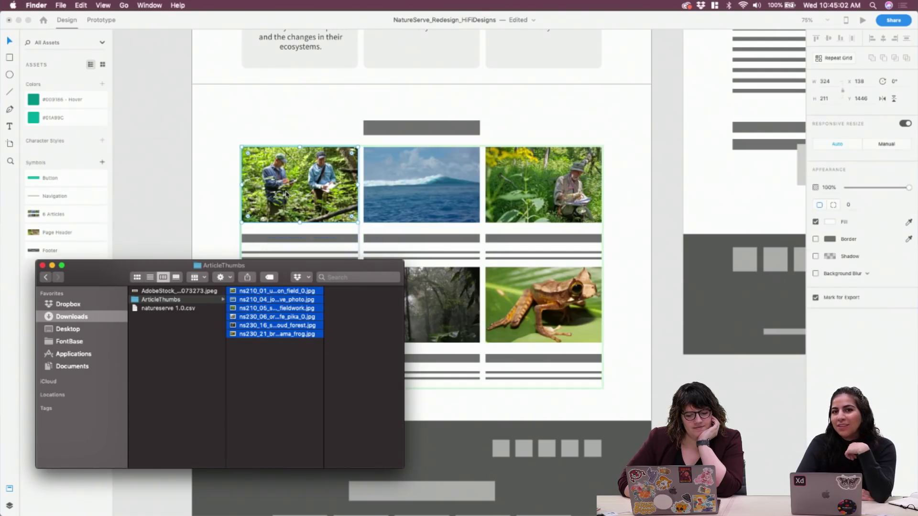
pyautogui.click(200, 192)
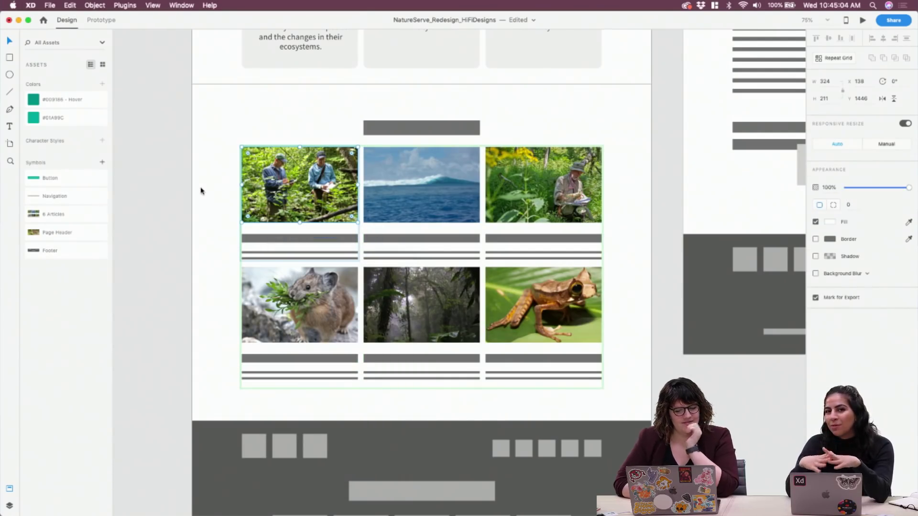
pyautogui.click(201, 191)
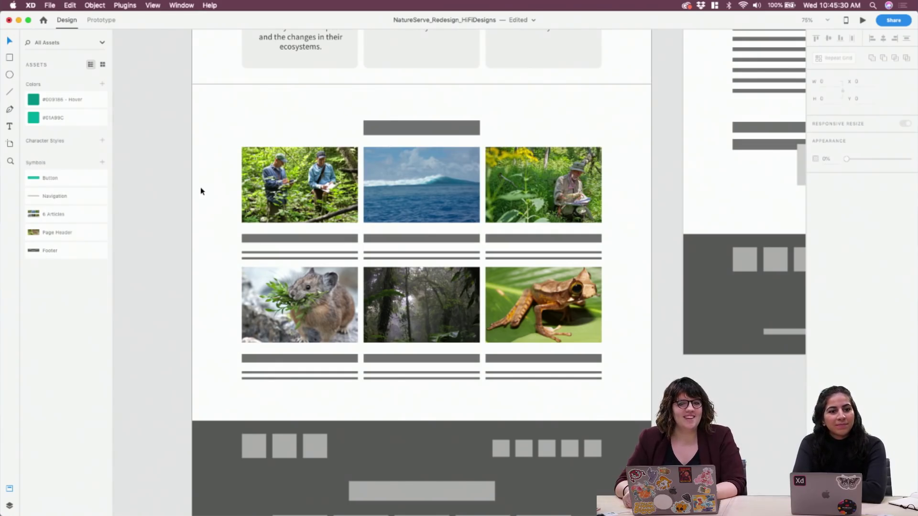
pyautogui.click(537, 307)
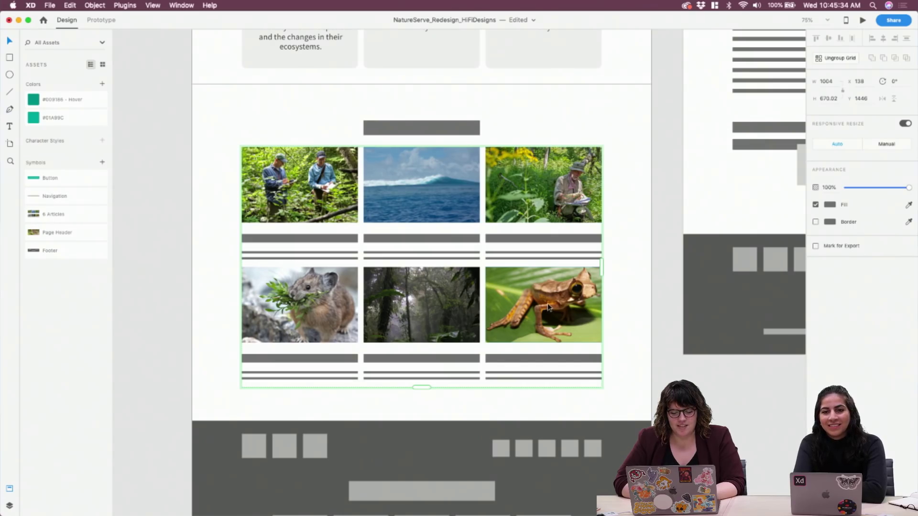
pyautogui.press('Delete')
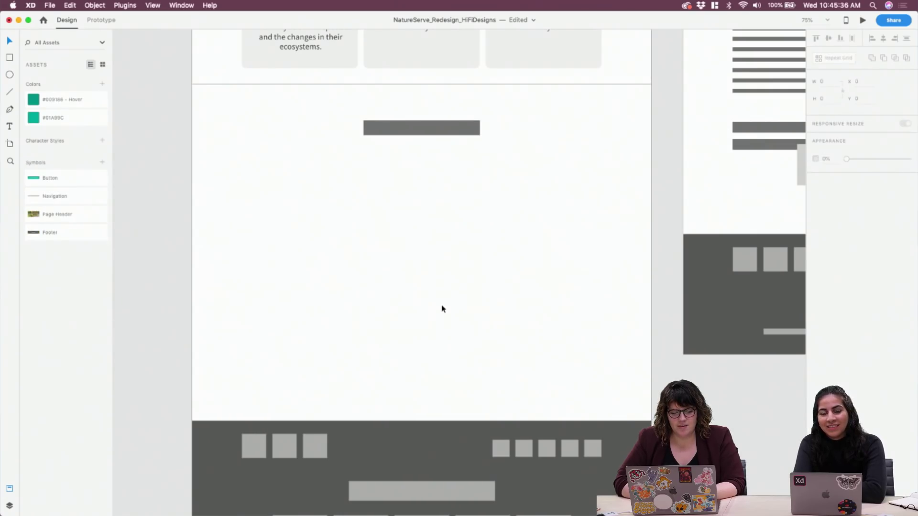
pyautogui.press('super+z')
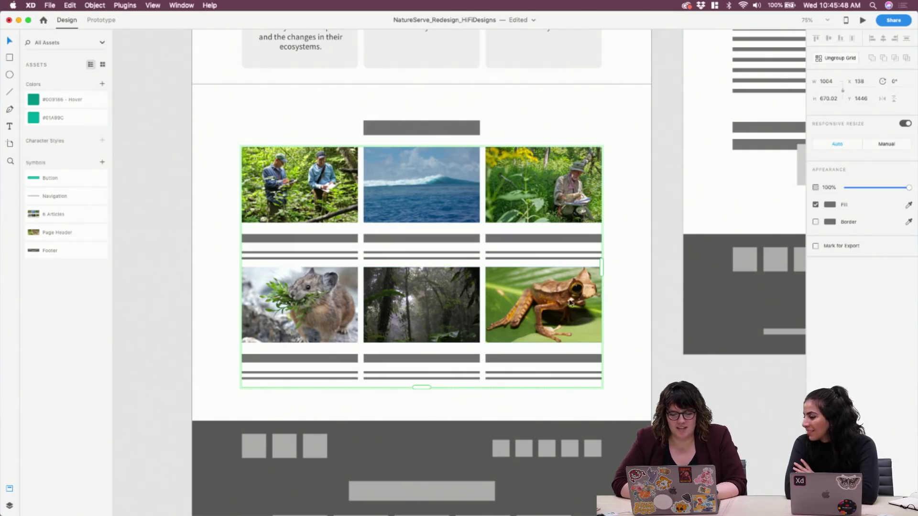
# Check the frog photo in the grid, then bring the ArticleThumbs folder back into view
pyautogui.doubleClick(556, 309)
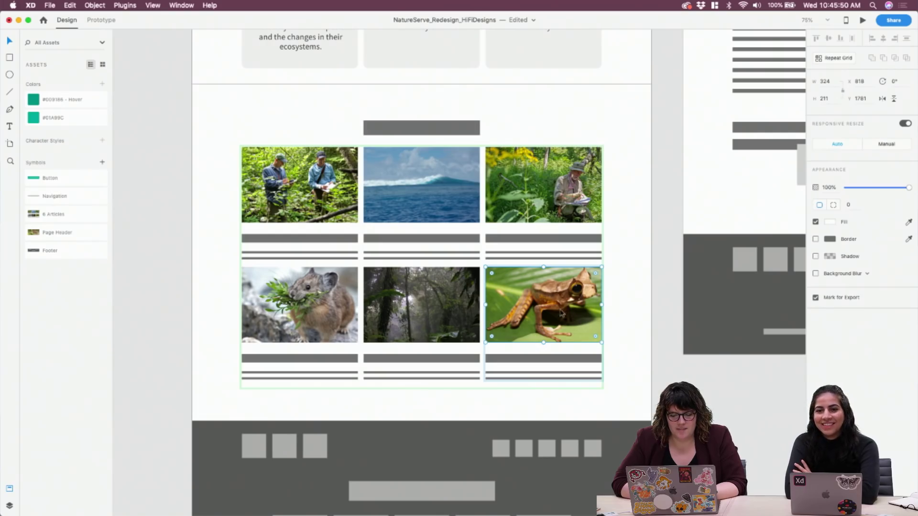
pyautogui.click(213, 213)
pyautogui.click(260, 194)
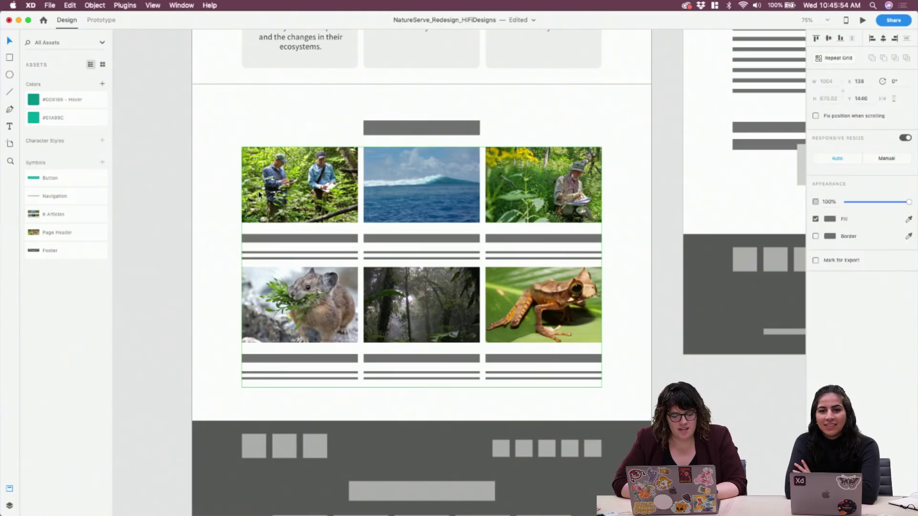
pyautogui.moveTo(250, 496)
pyautogui.click(218, 496)
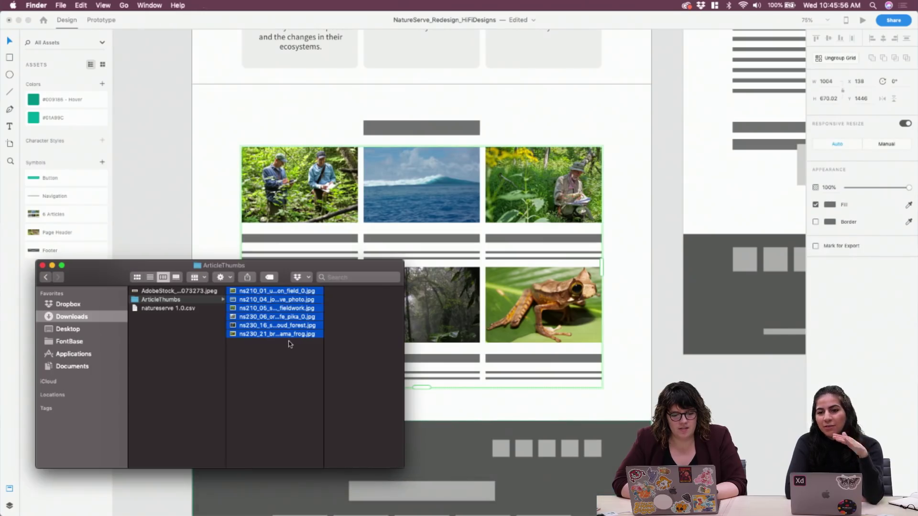
# Move the Finder window aside and rename the pika photo to 3.jpg
pyautogui.click(276, 380)
pyautogui.click(266, 299)
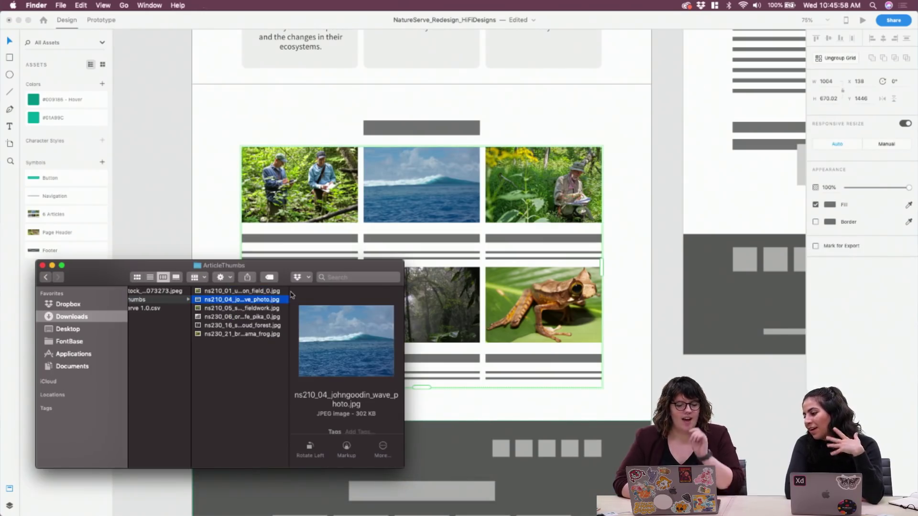
pyautogui.click(255, 291)
pyautogui.moveTo(181, 272); pyautogui.dragTo(549, 359)
pyautogui.click(601, 405)
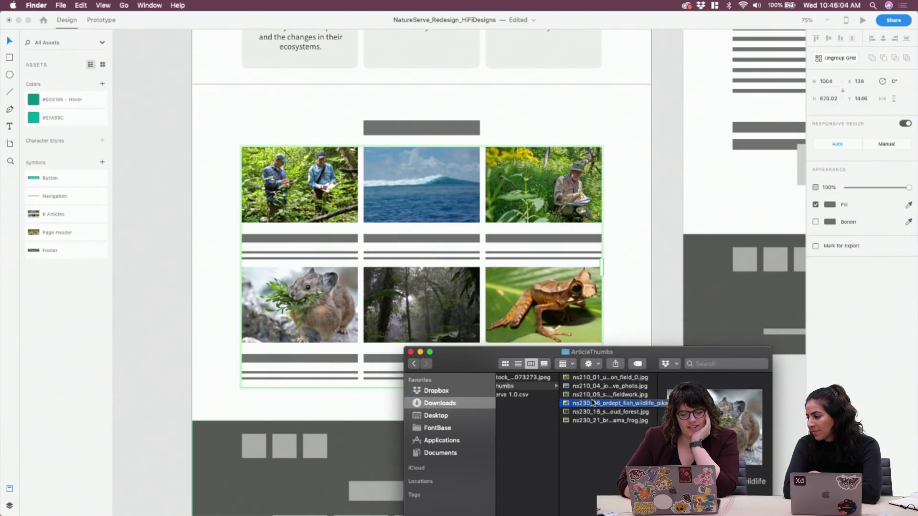
pyautogui.press('Return')
pyautogui.write('3')
pyautogui.press('Return')
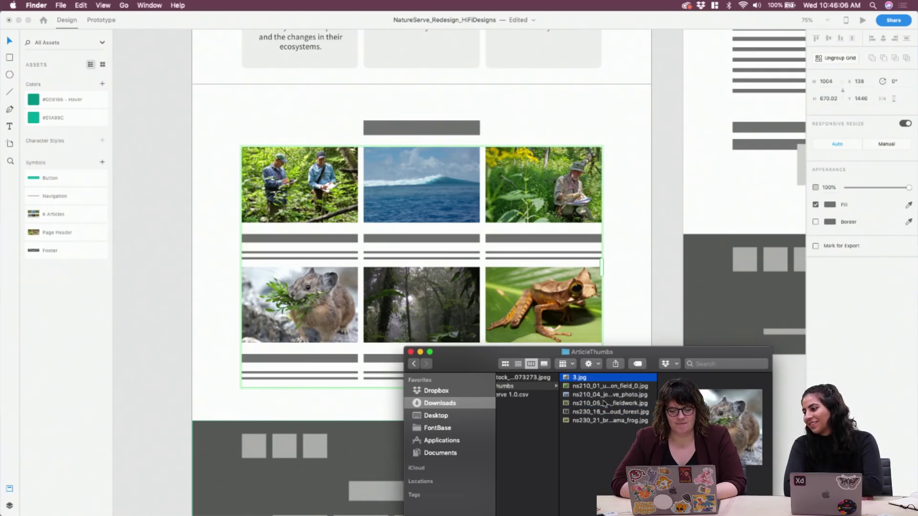
# Rename the frog photo to 4.jpg
pyautogui.click(597, 412)
pyautogui.click(593, 405)
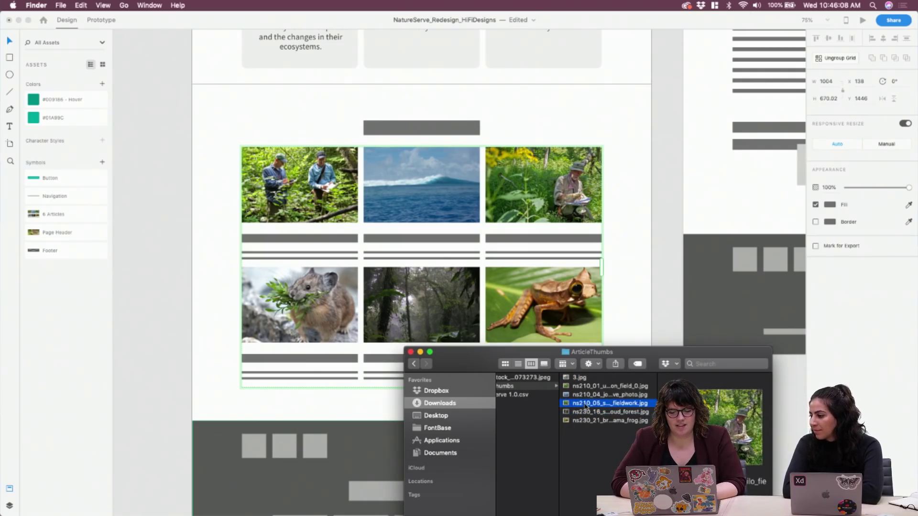
pyautogui.click(591, 397)
pyautogui.click(591, 420)
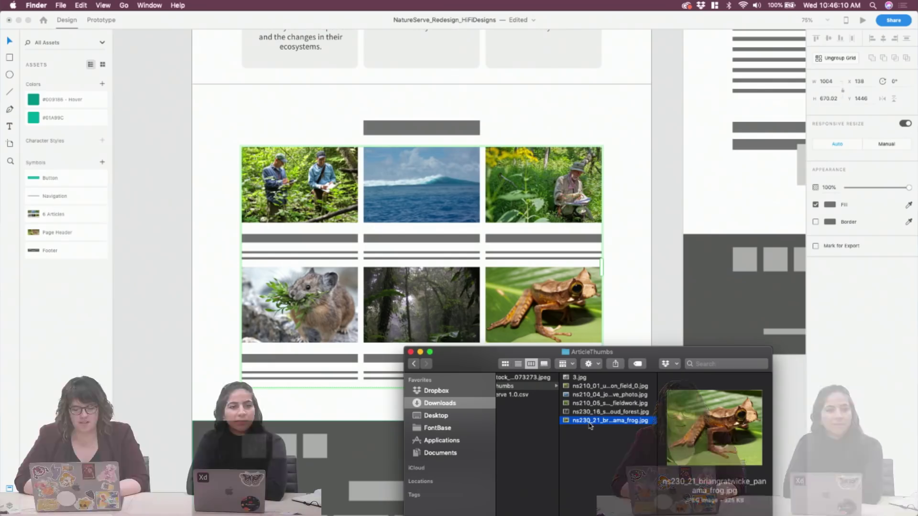
pyautogui.press('Return')
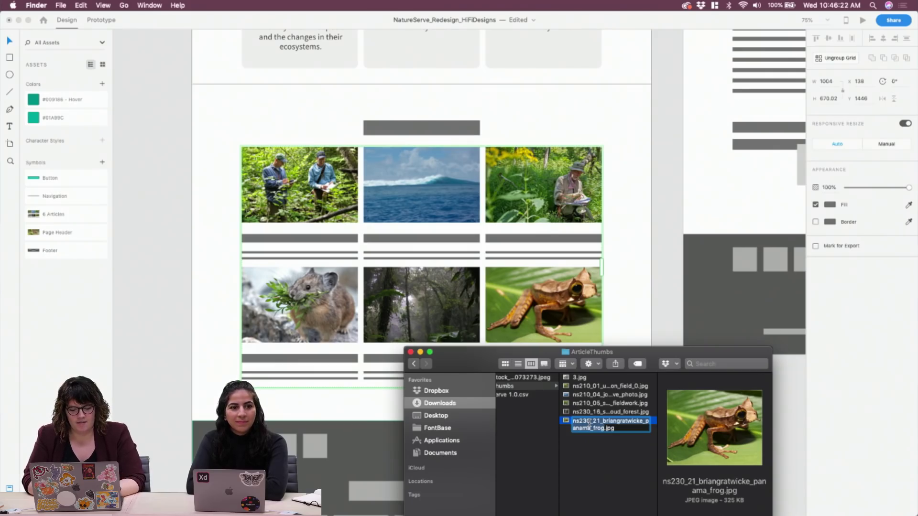
pyautogui.write('4')
pyautogui.press('Return')
# Rename the field photo to 1.jpg and the fieldwork photo to 6.jpg
pyautogui.click(589, 396)
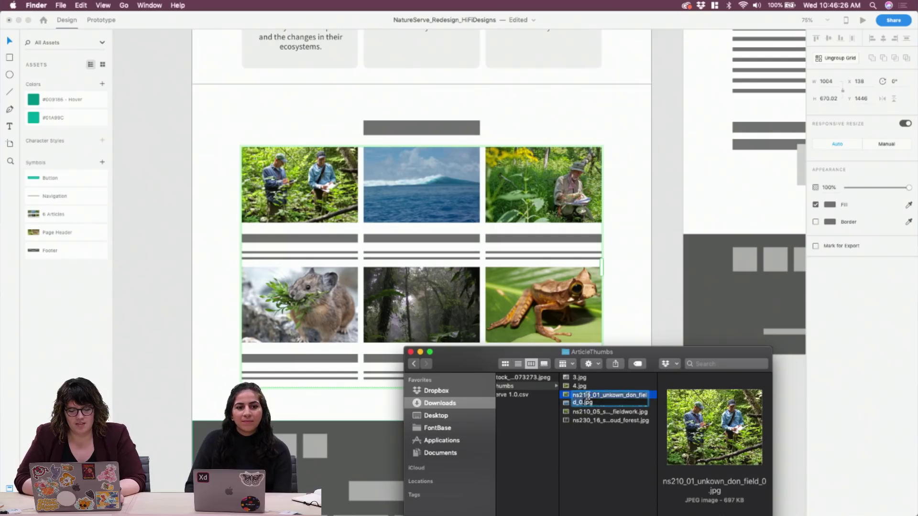
pyautogui.press('Return')
pyautogui.write('1')
pyautogui.press('Return')
pyautogui.click(589, 404)
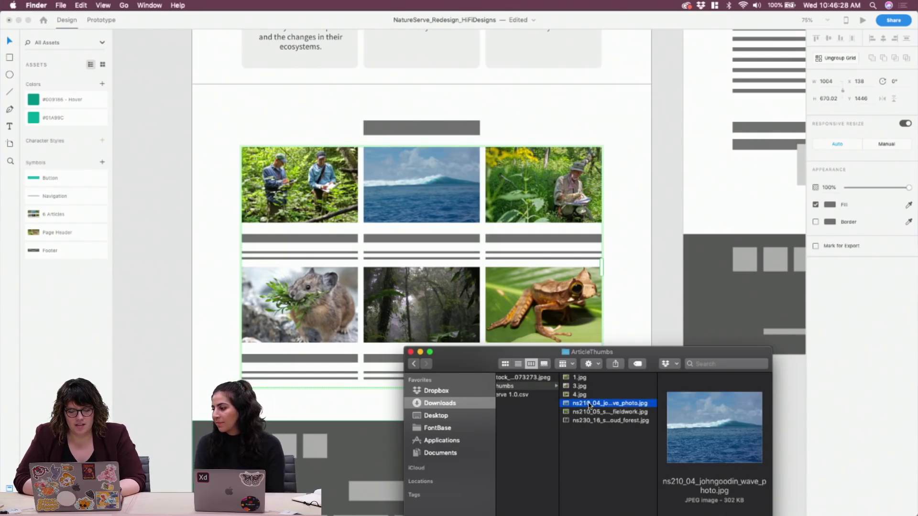
pyautogui.press('Return')
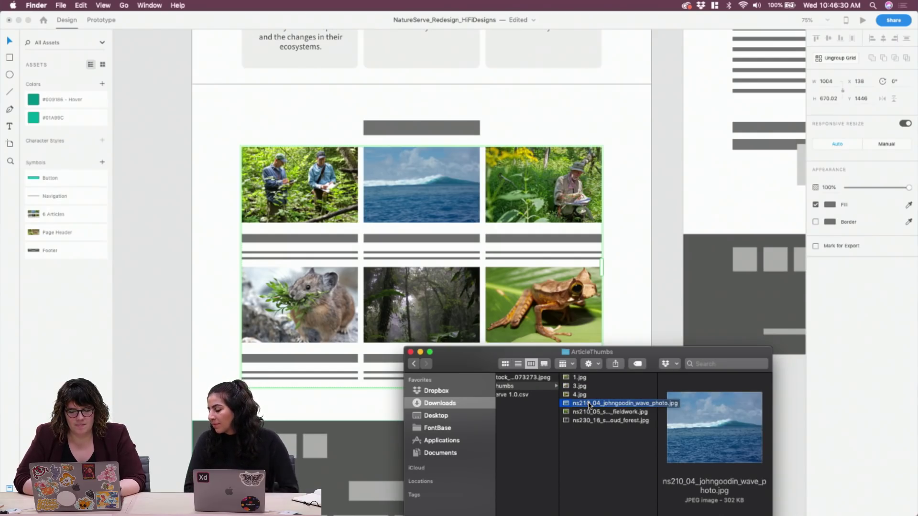
pyautogui.click(590, 413)
pyautogui.press('Return')
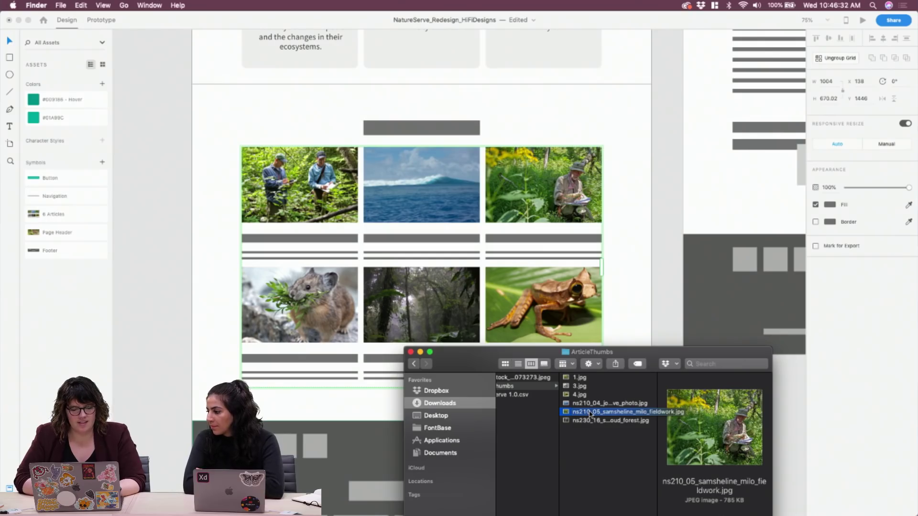
pyautogui.press('Return')
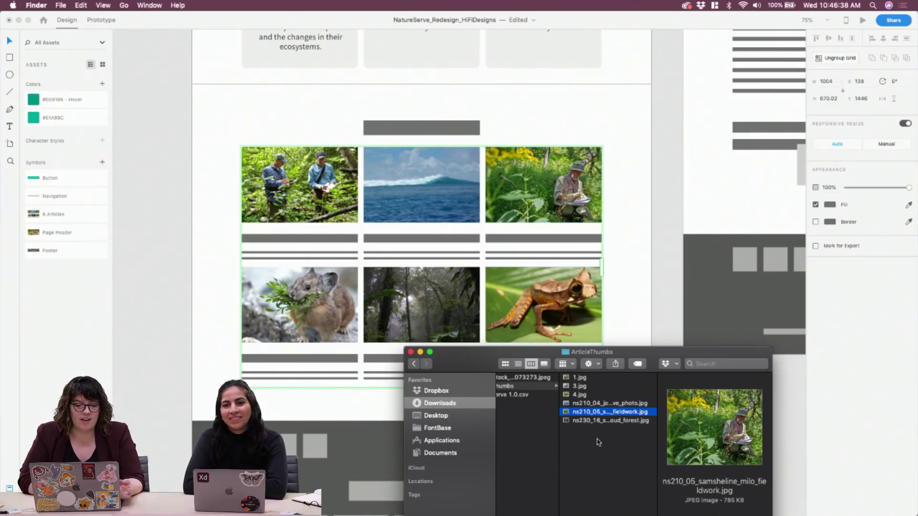
pyautogui.click(591, 412)
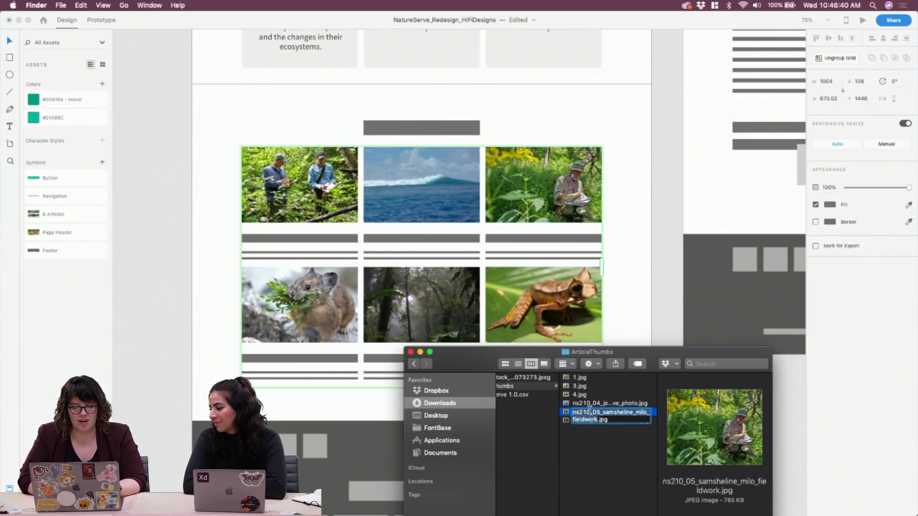
pyautogui.write('6')
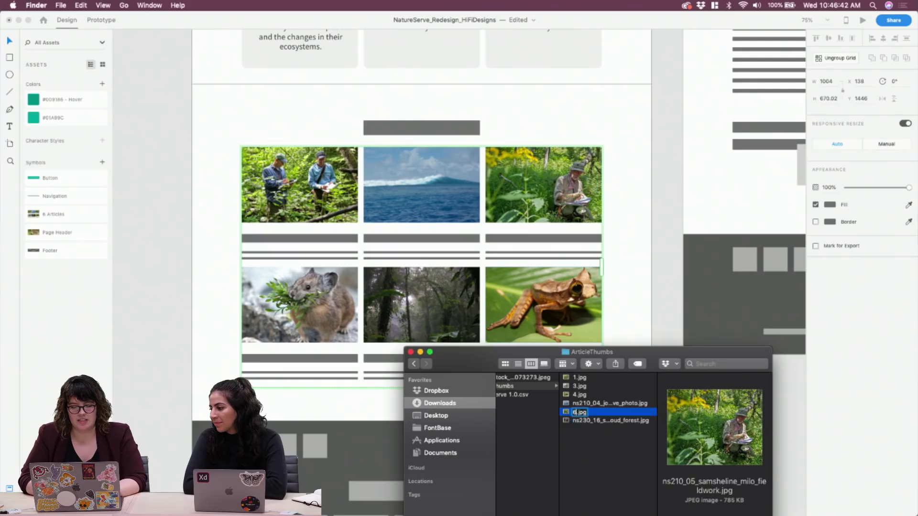
pyautogui.press('Return')
# Rename the wave photo to 5.jpg
pyautogui.click(582, 419)
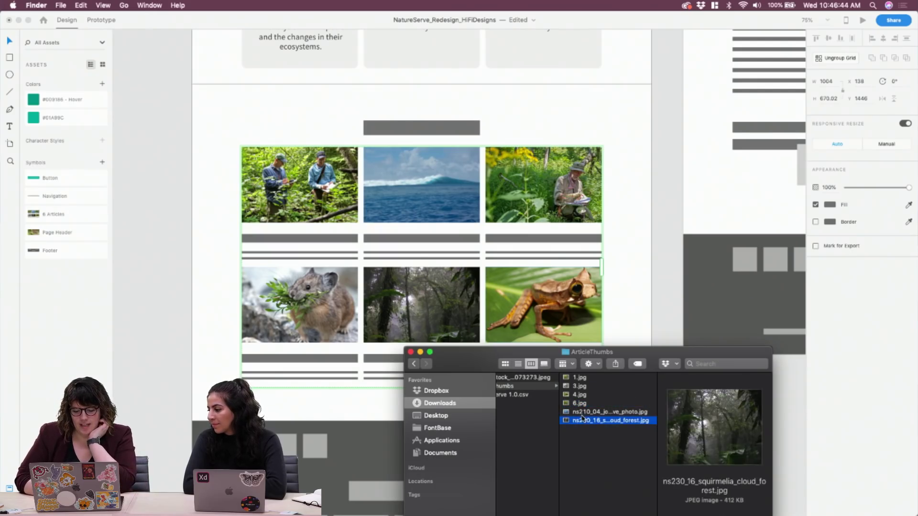
pyautogui.click(589, 412)
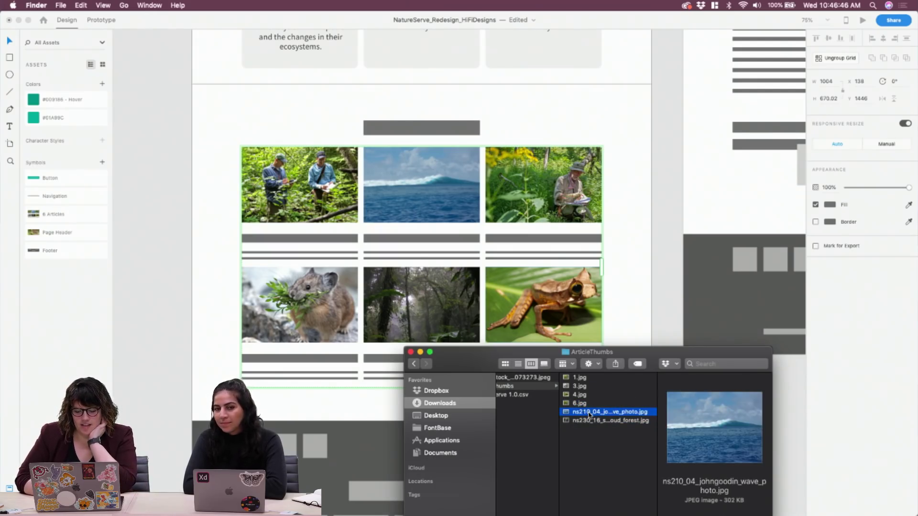
pyautogui.click(591, 421)
pyautogui.click(603, 414)
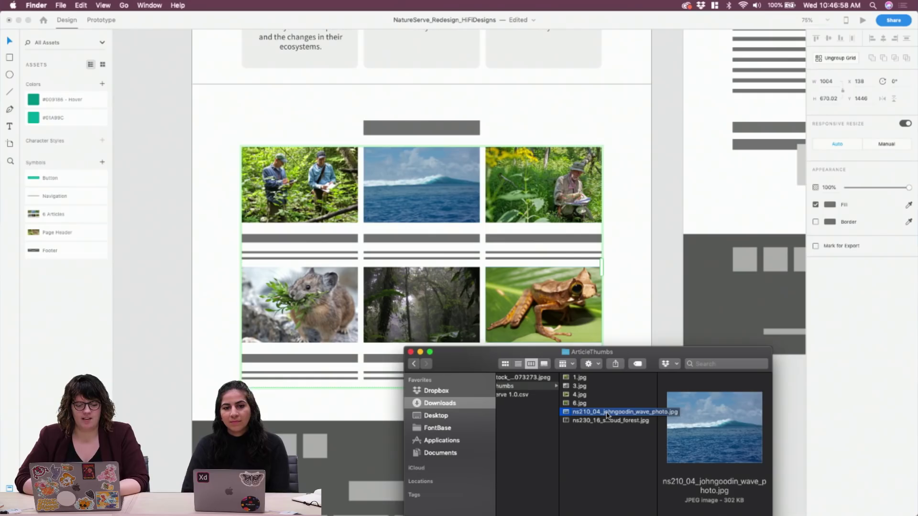
pyautogui.click(607, 414)
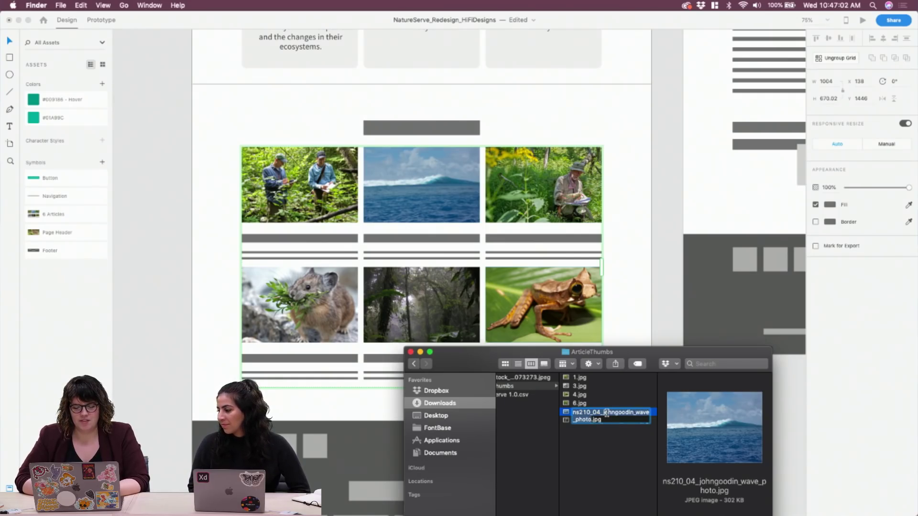
pyautogui.write('5')
pyautogui.press('Return')
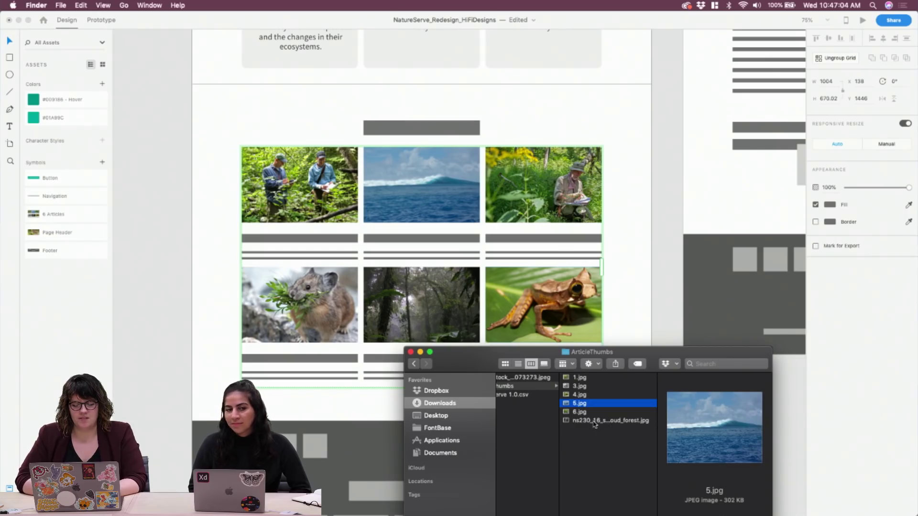
# Rename the cloud forest photo to 2.jpg after a name clash, then return to Downloads
pyautogui.click(602, 421)
pyautogui.doubleClick(603, 422)
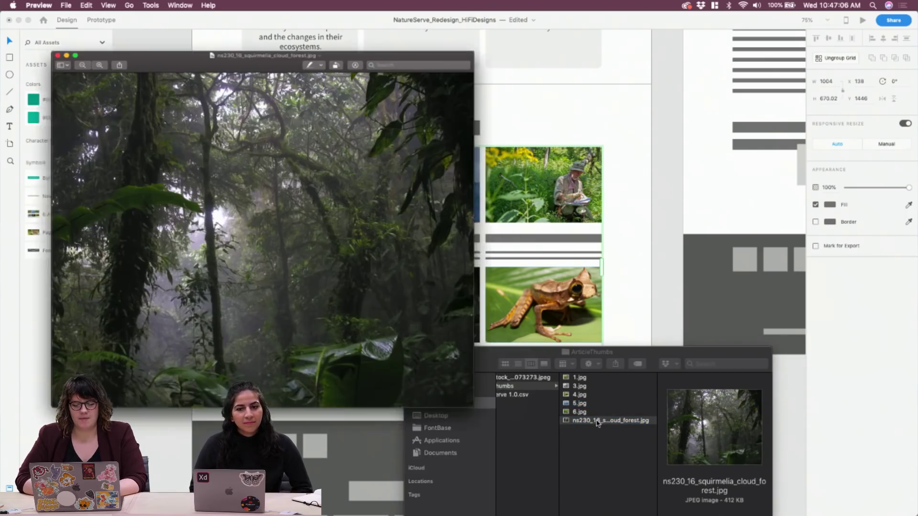
pyautogui.press('super+q')
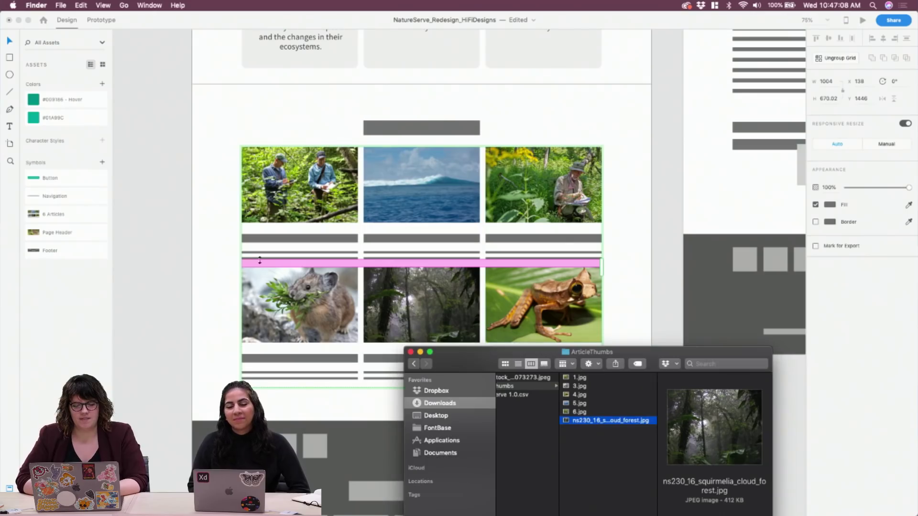
pyautogui.press('Return')
pyautogui.write('5')
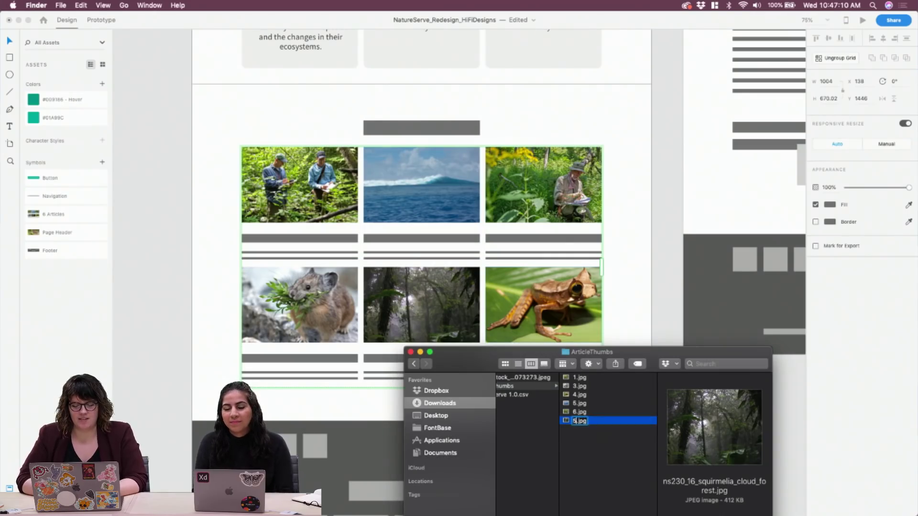
pyautogui.press('Return')
pyautogui.click(523, 181)
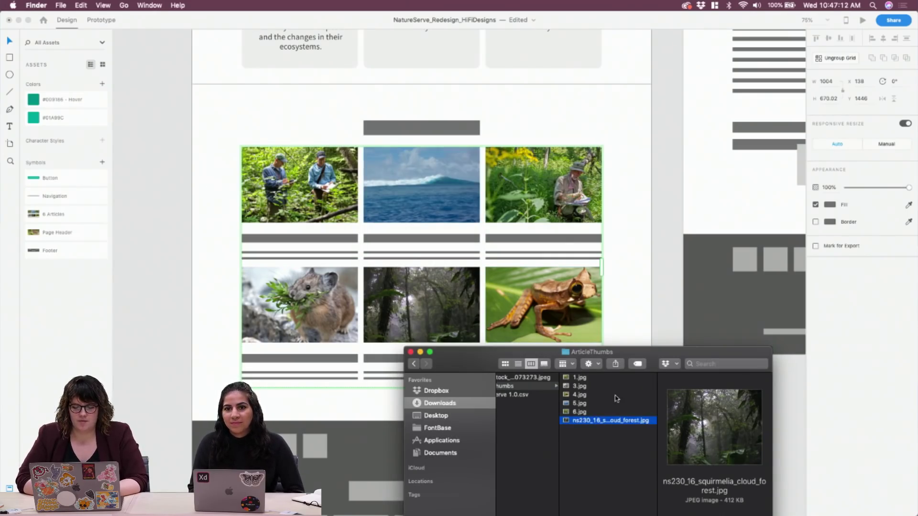
pyautogui.press('Return')
pyautogui.write('2')
pyautogui.press('Return')
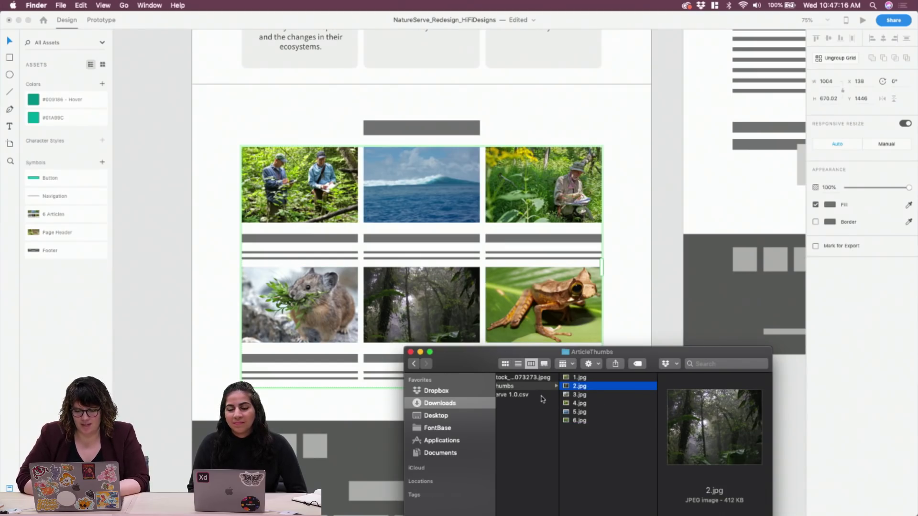
pyautogui.click(593, 421)
pyautogui.click(598, 448)
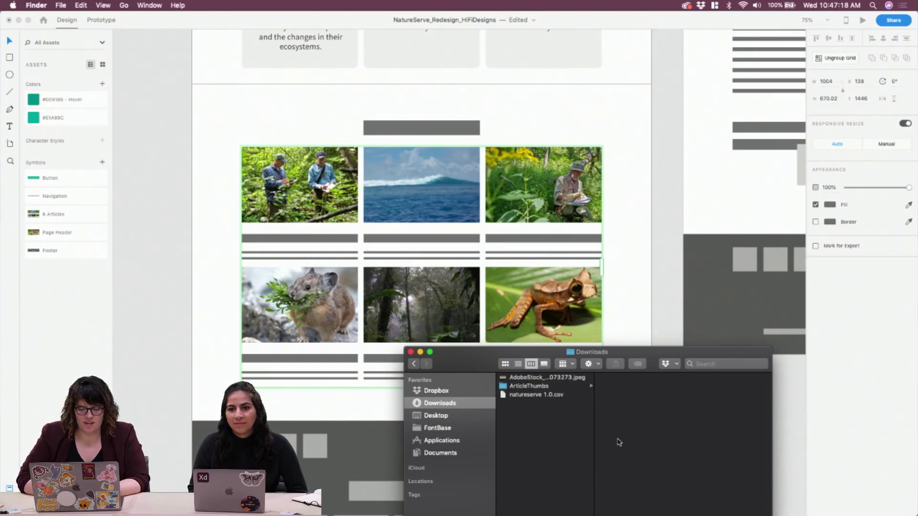
# Drop the numbered photos 1.jpg–6.jpg onto the XD repeat grid
pyautogui.click(543, 385)
pyautogui.moveTo(624, 448); pyautogui.dragTo(319, 223)
pyautogui.click(212, 189)
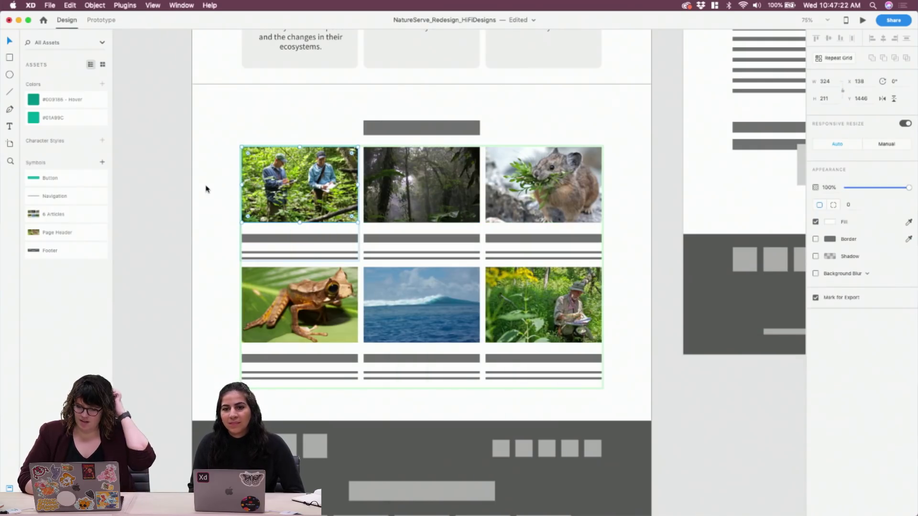
pyautogui.click(431, 304)
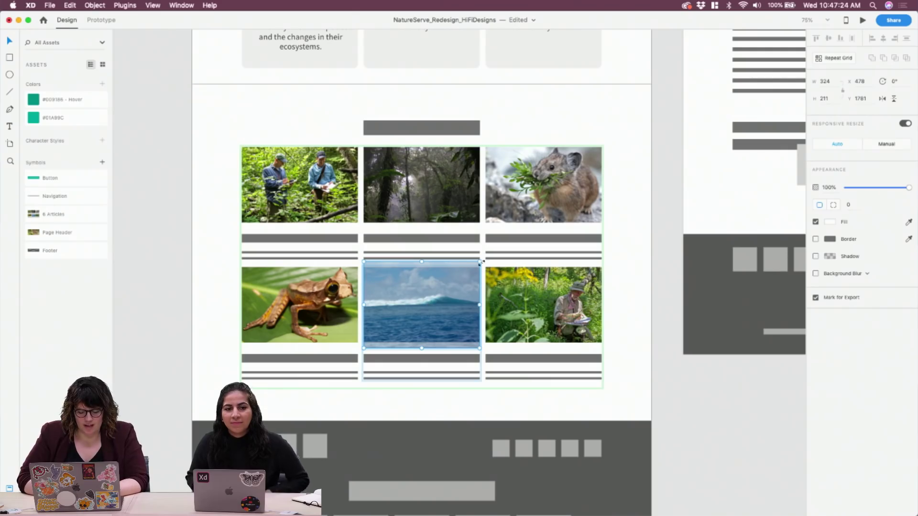
pyautogui.moveTo(480, 260); pyautogui.dragTo(455, 295)
# Enlarge and reposition the frog photo within its grid cell
pyautogui.click(293, 310)
pyautogui.doubleClick(317, 305)
pyautogui.moveTo(242, 259); pyautogui.dragTo(229, 248)
pyautogui.moveTo(307, 301); pyautogui.dragTo(290, 316)
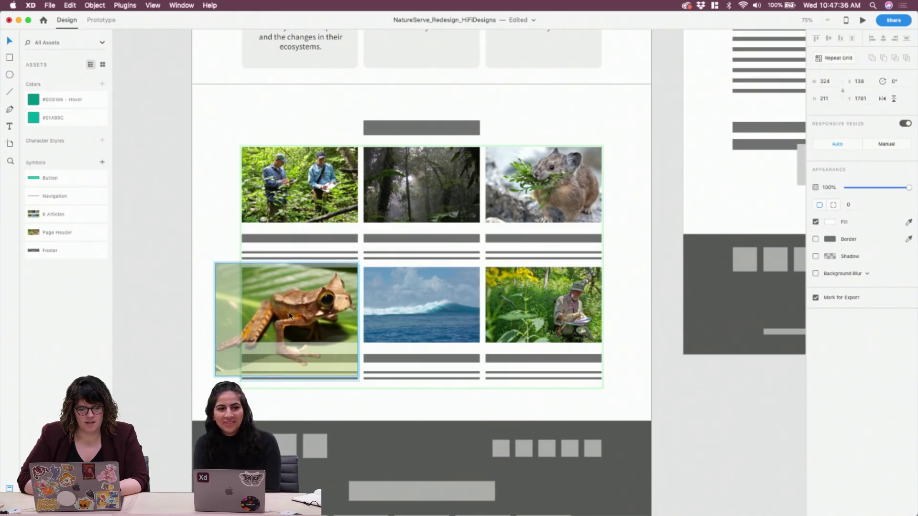
pyautogui.click(218, 225)
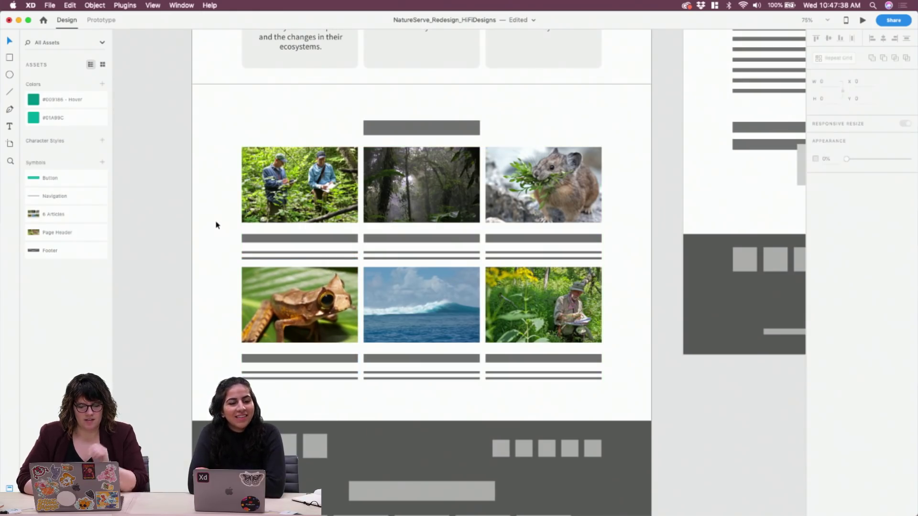
# Fine-tune the frog photo's framing by enlarging it slightly and nudging it into place
pyautogui.click(294, 320)
pyautogui.doubleClick(294, 299)
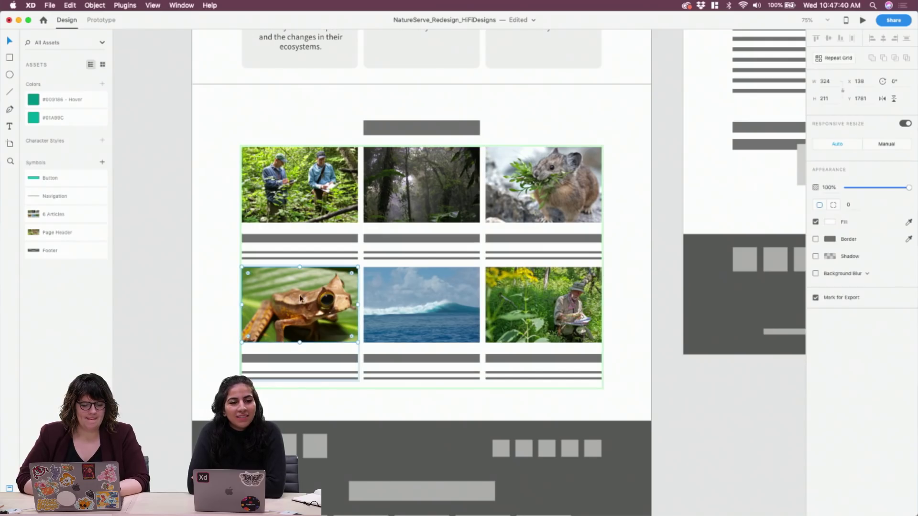
pyautogui.doubleClick(302, 299)
pyautogui.press('Up')
pyautogui.press('Up')
pyautogui.press('Up')
pyautogui.press('Up')
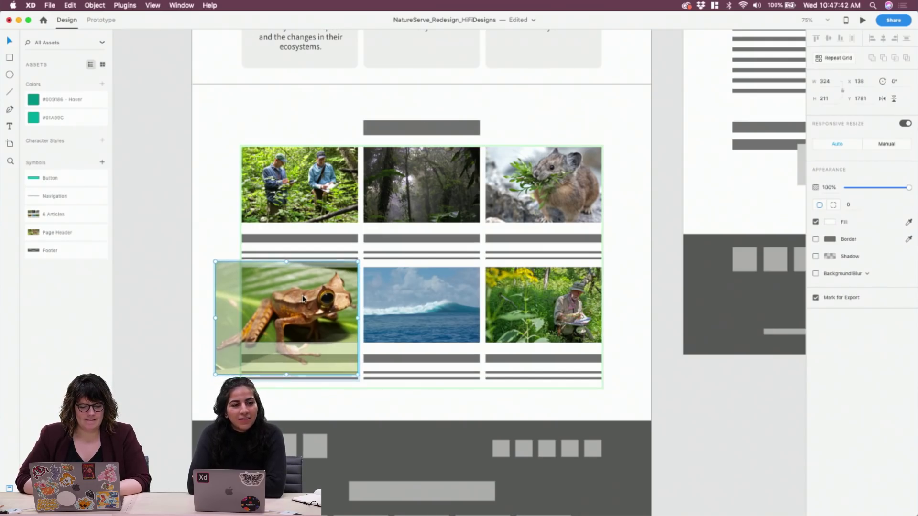
pyautogui.moveTo(214, 261); pyautogui.dragTo(205, 258)
pyautogui.press('Down')
pyautogui.press('Down')
pyautogui.press('Down')
pyautogui.press('Down')
pyautogui.press('Down')
pyautogui.press('Down')
pyautogui.press('Down')
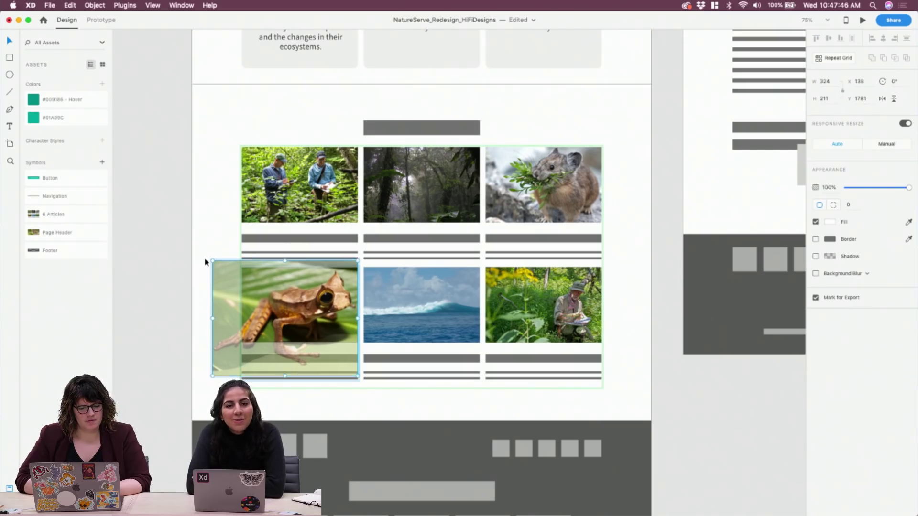
pyautogui.press('Right')
pyautogui.press('Right')
pyautogui.press('Right')
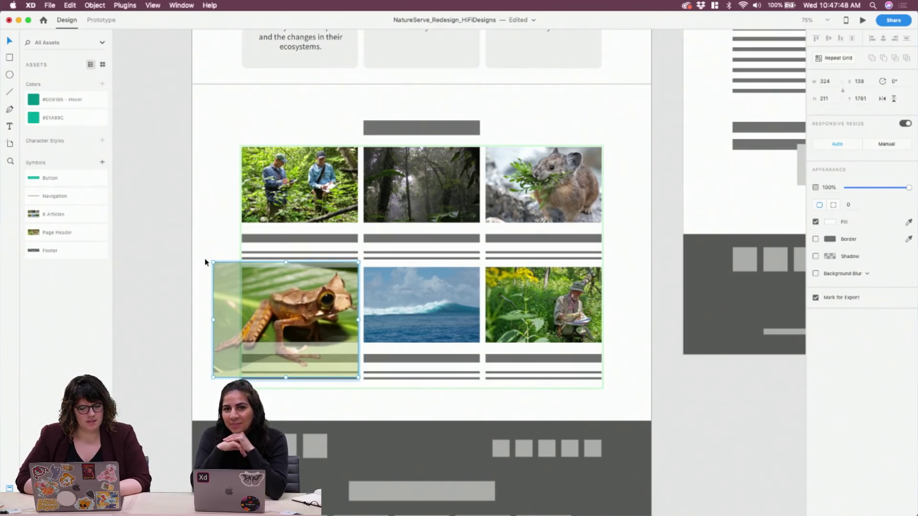
pyautogui.click(181, 250)
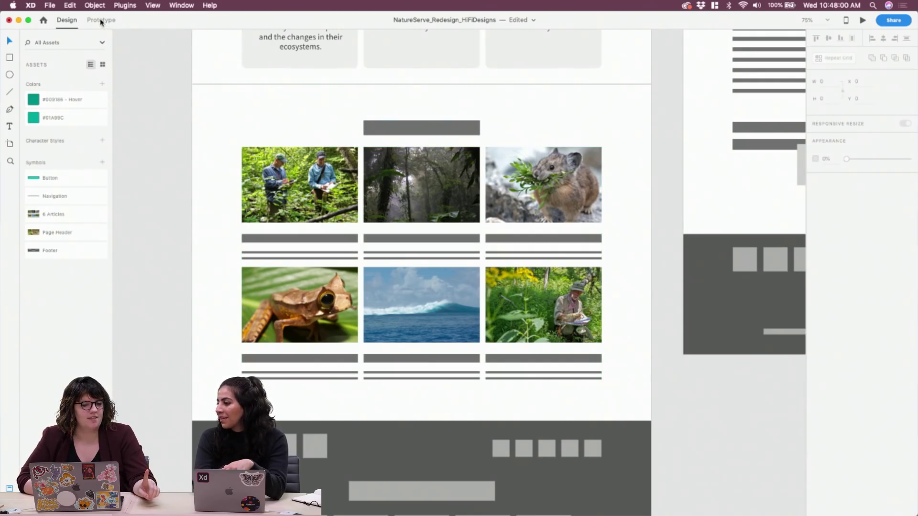
# Enlarge and reposition the first grid photo inside its frame
pyautogui.click(368, 160)
pyautogui.doubleClick(326, 206)
pyautogui.moveTo(358, 223); pyautogui.dragTo(365, 232)
pyautogui.press('super+z')
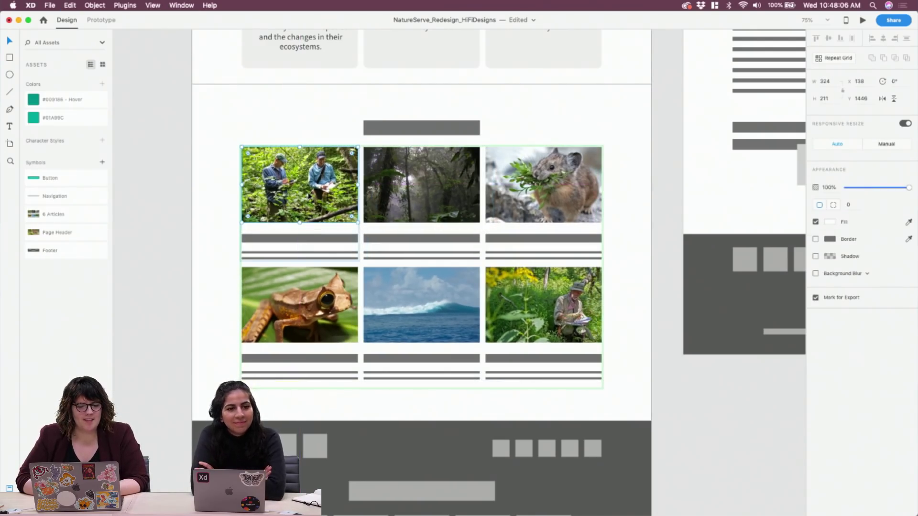
pyautogui.doubleClick(309, 195)
pyautogui.moveTo(358, 139); pyautogui.dragTo(372, 121)
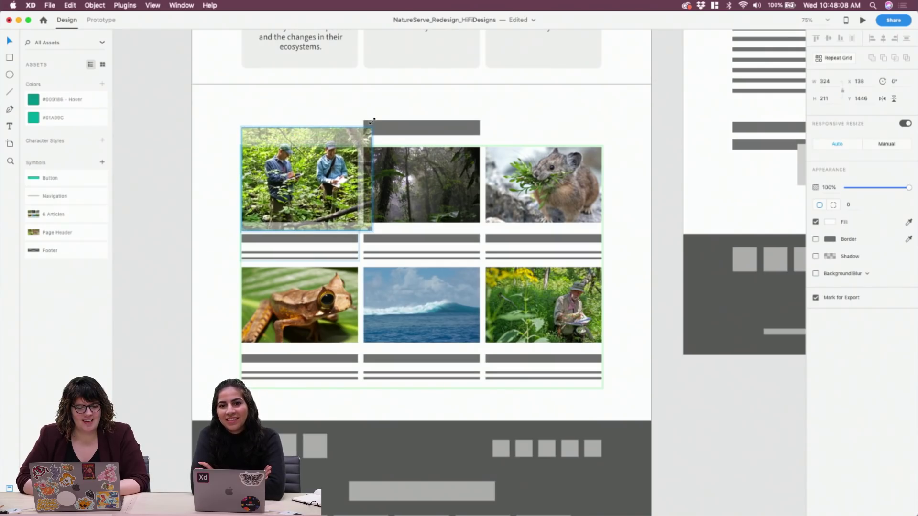
pyautogui.moveTo(326, 166); pyautogui.dragTo(311, 182)
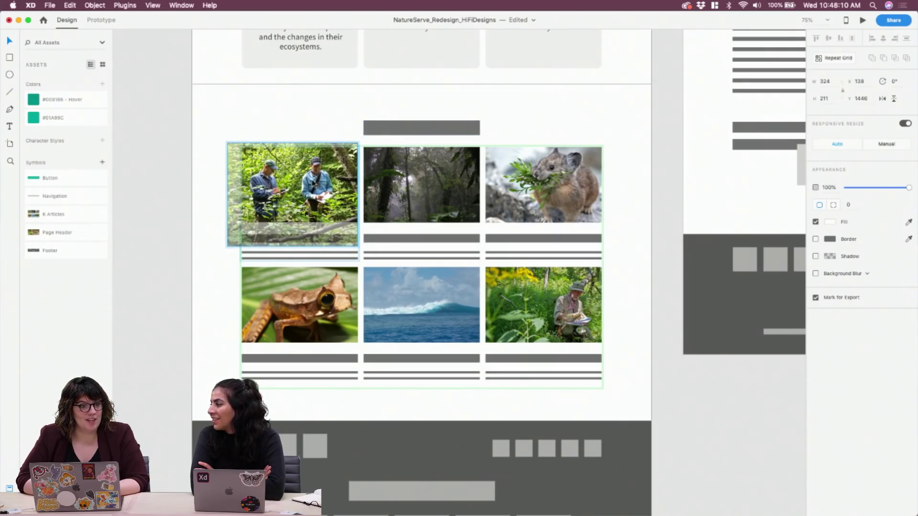
pyautogui.moveTo(313, 183); pyautogui.dragTo(316, 183)
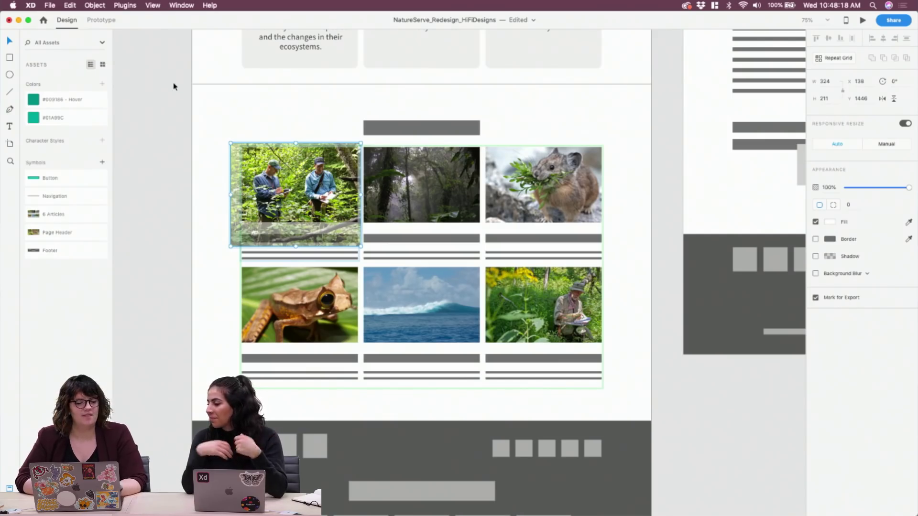
pyautogui.click(171, 111)
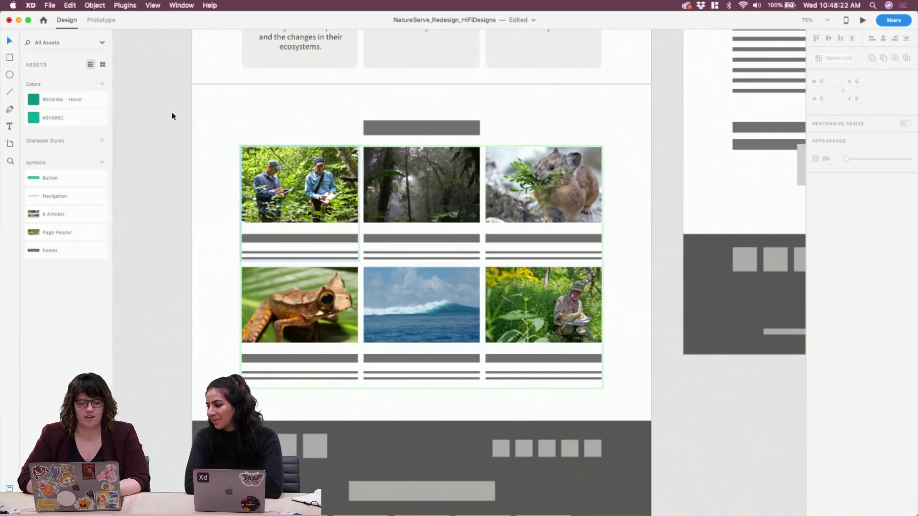
# Enlarge the pika photo and shift it lower within its cell
pyautogui.click(420, 185)
pyautogui.doubleClick(426, 190)
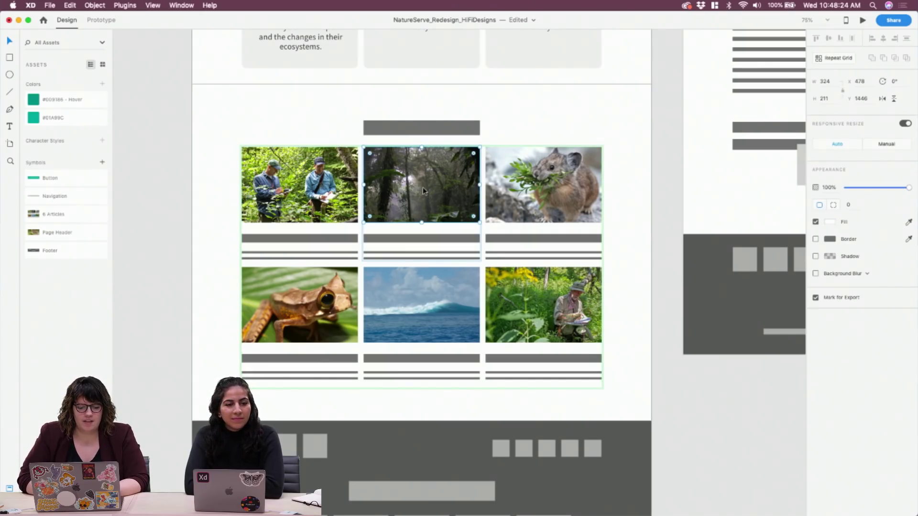
pyautogui.click(555, 202)
pyautogui.doubleClick(555, 200)
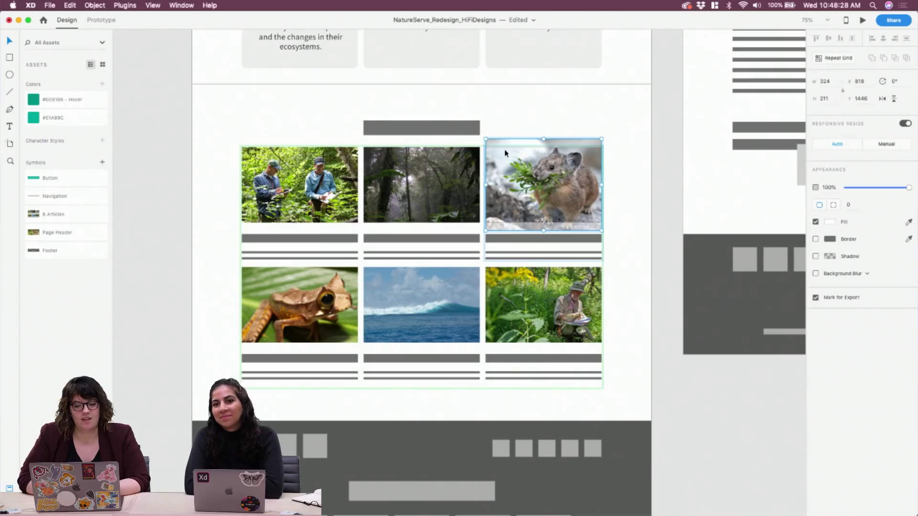
pyautogui.moveTo(484, 139); pyautogui.dragTo(468, 133)
pyautogui.moveTo(538, 188); pyautogui.dragTo(541, 199)
pyautogui.click(628, 220)
pyautogui.click(628, 220)
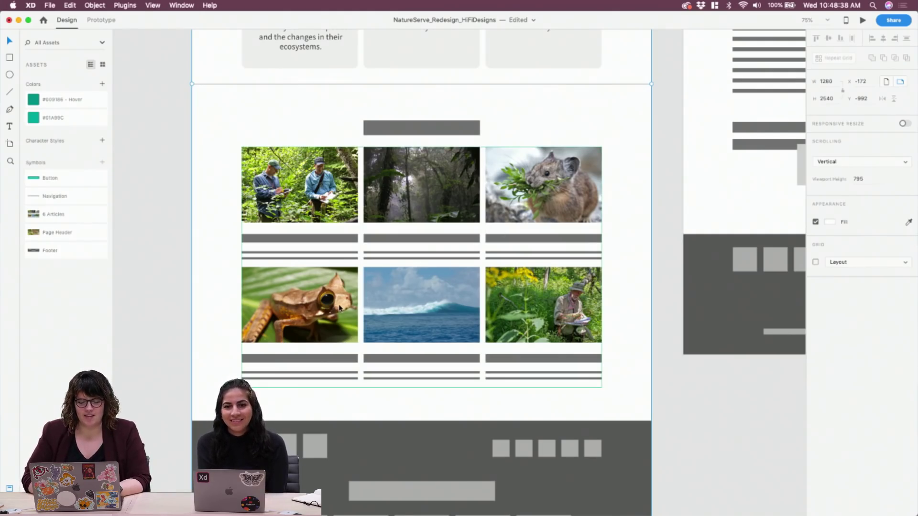
# Delete the grey title bar and both grey lines beneath the photos in every grid cell
pyautogui.doubleClick(290, 241)
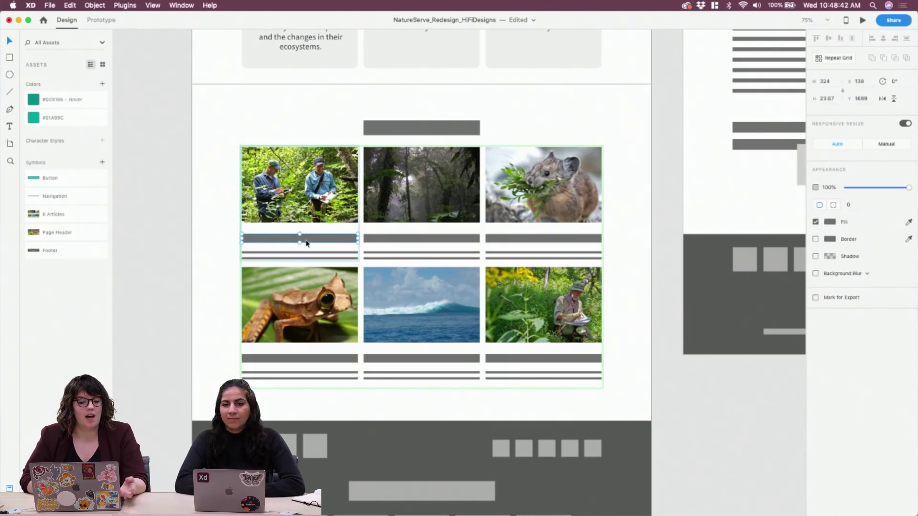
pyautogui.press('Delete')
pyautogui.click(309, 252)
pyautogui.press('Delete')
pyautogui.click(327, 258)
pyautogui.press('Delete')
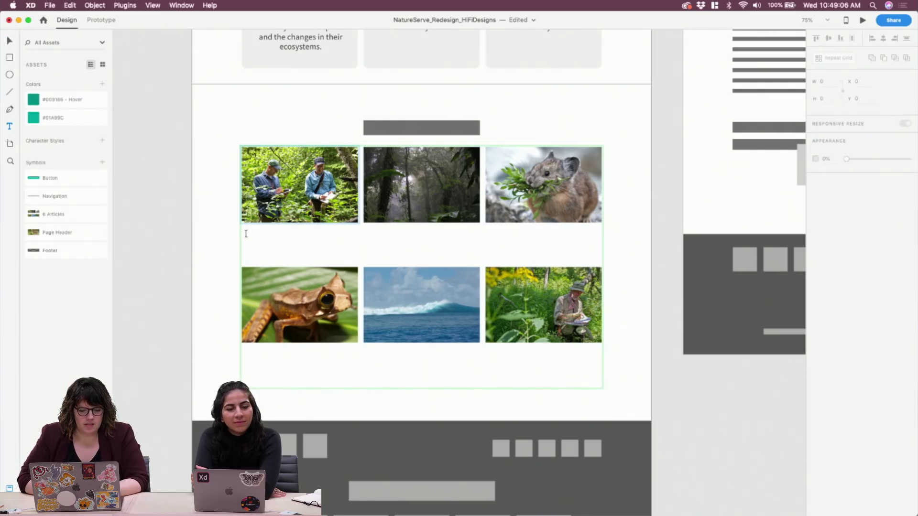
# Add 'Blog Title' text under the first photo at font size 24
pyautogui.moveTo(243, 232); pyautogui.dragTo(359, 245)
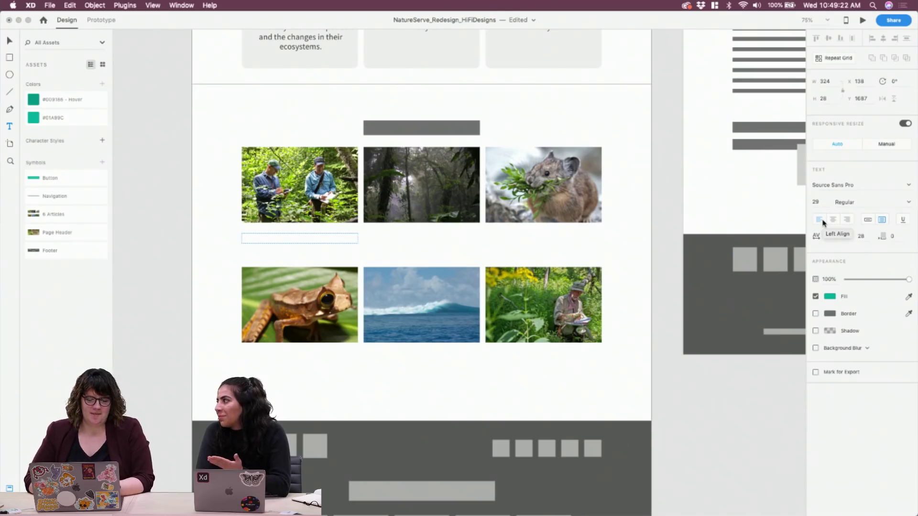
pyautogui.write('Blog Title')
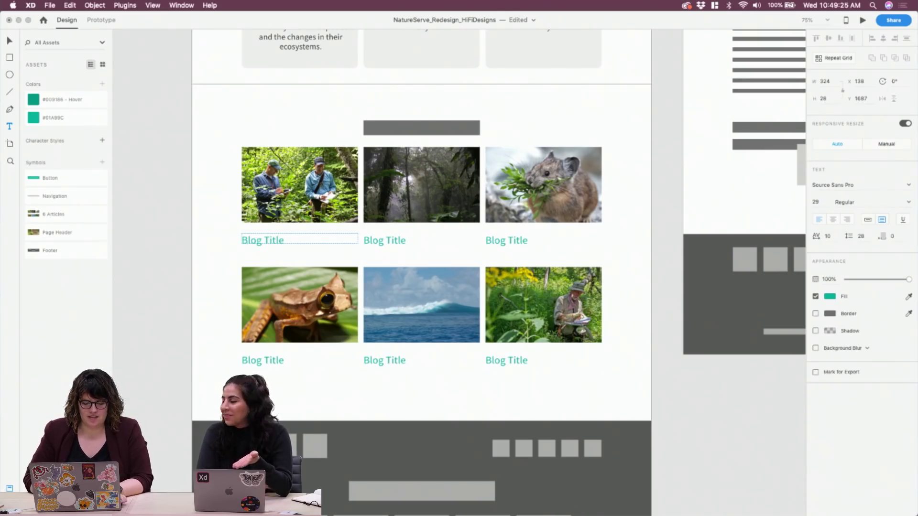
pyautogui.press('Escape')
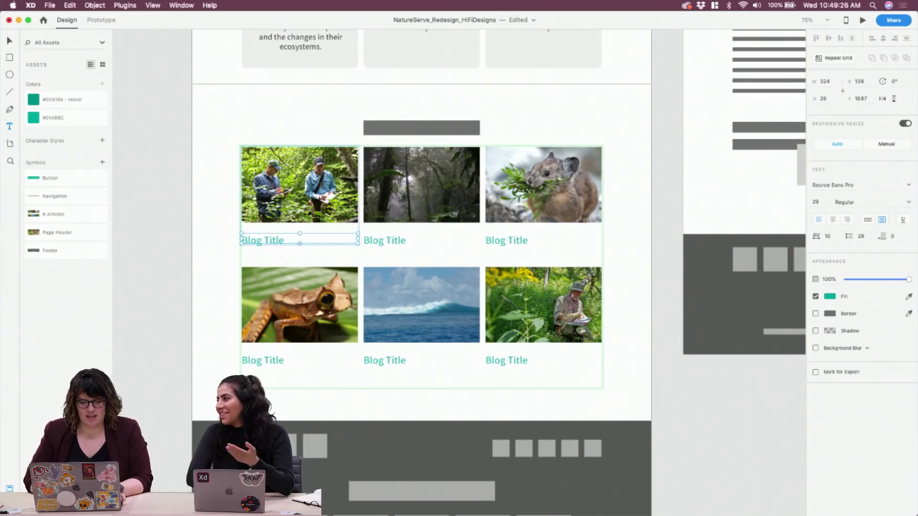
pyautogui.click(815, 202)
pyautogui.write('24')
pyautogui.press('Return')
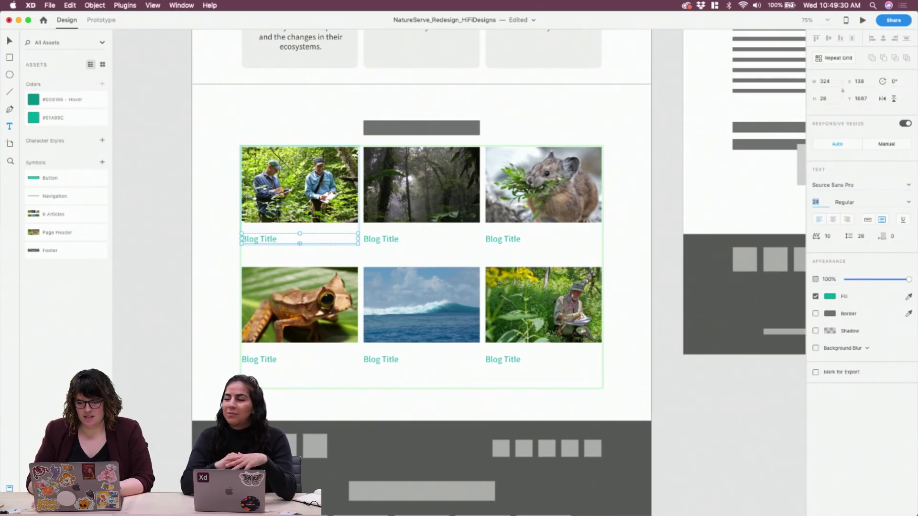
pyautogui.press('Escape')
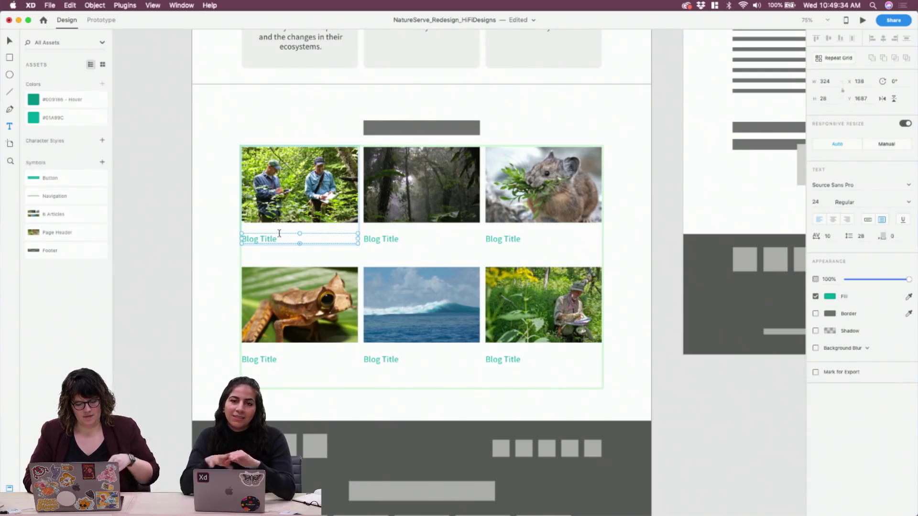
# Nudge the Blog Title up toward the photo and duplicate it as a second line below
pyautogui.press('v')
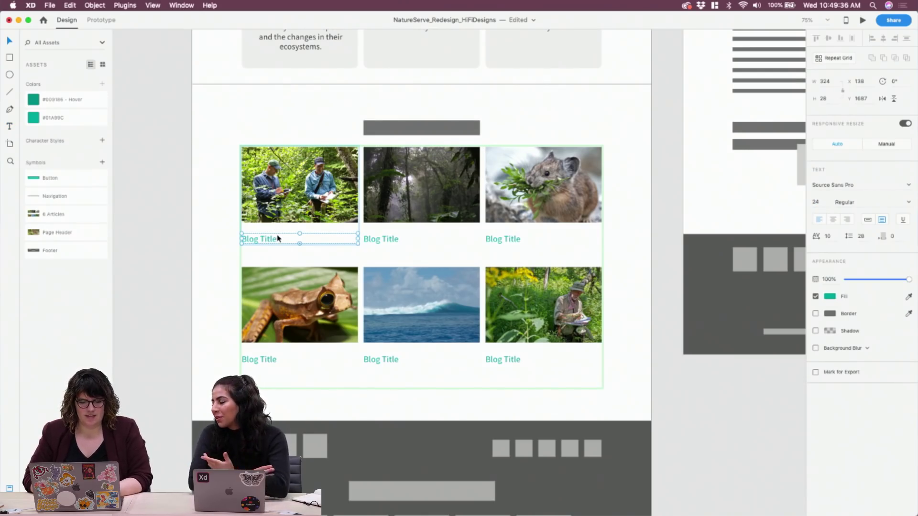
pyautogui.hotkey('shift', 'Up')
pyautogui.hotkey('shift', 'Up')
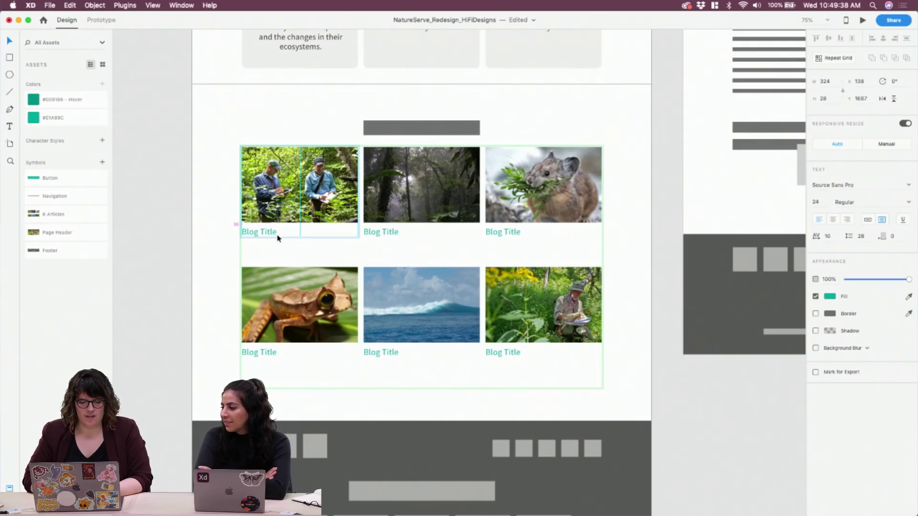
pyautogui.press('Up')
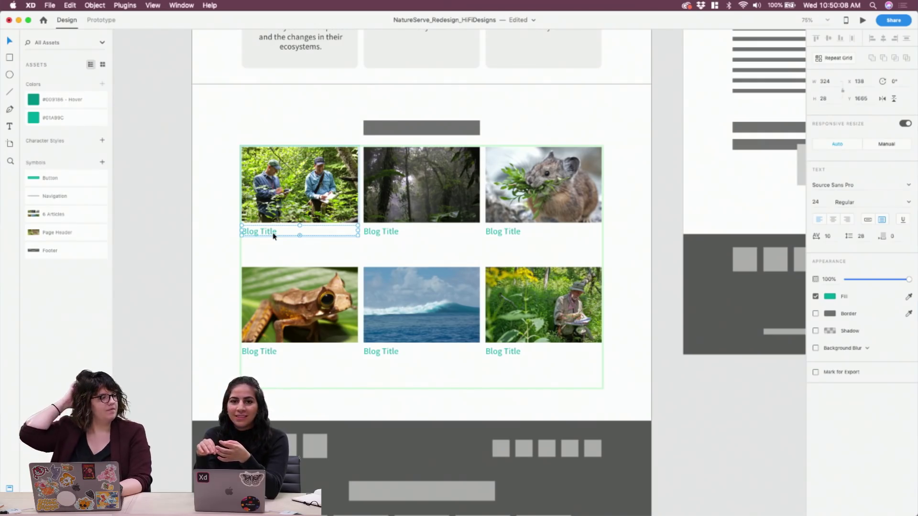
pyautogui.moveTo(274, 236); pyautogui.dragTo(271, 249)
# Color the second Blog Title line dark grey by sampling the card text's grey
pyautogui.click(832, 297)
pyautogui.moveTo(759, 310); pyautogui.dragTo(745, 300)
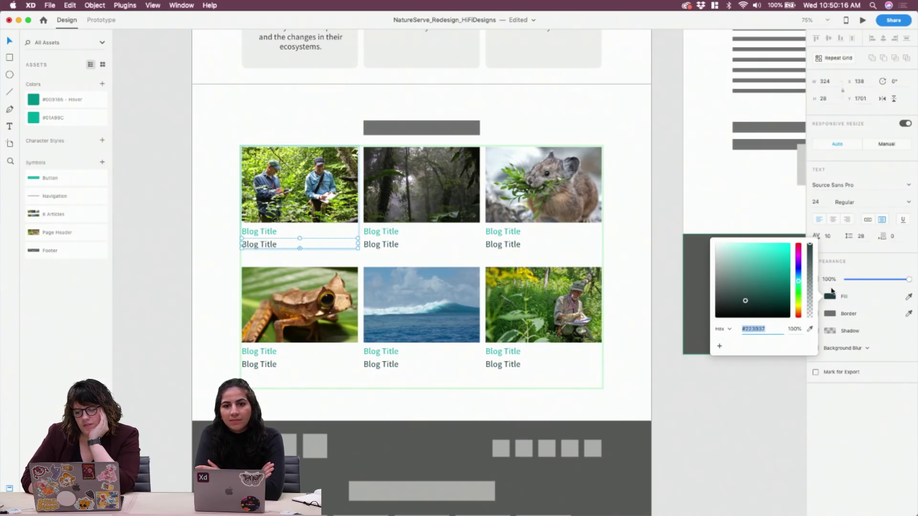
pyautogui.click(867, 274)
pyautogui.press('i')
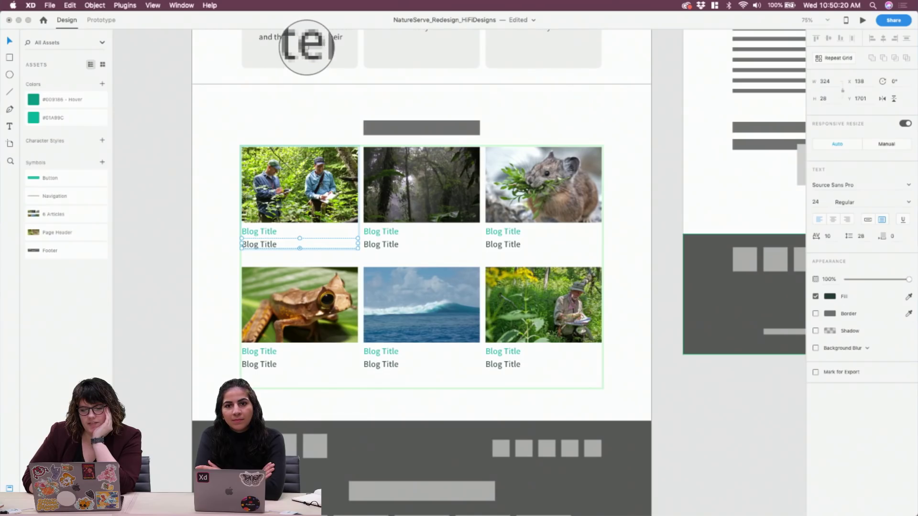
pyautogui.click(306, 48)
pyautogui.click(310, 244)
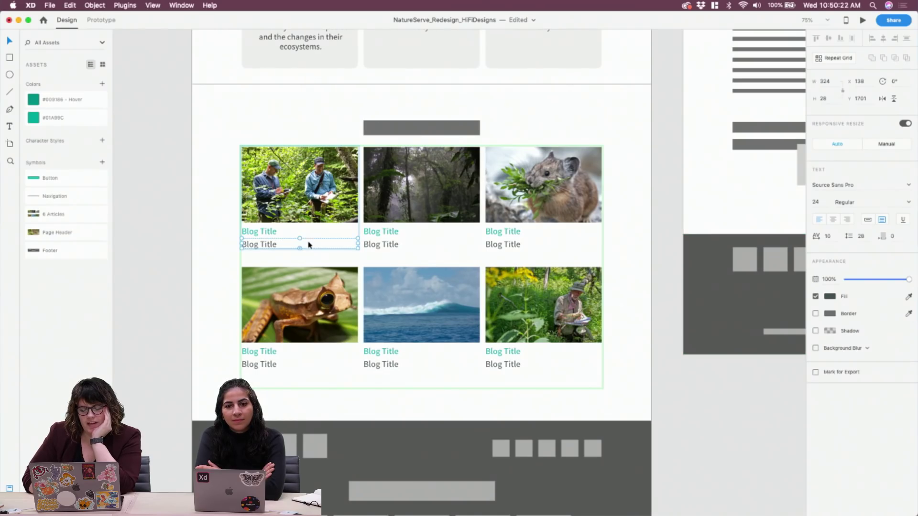
# Zoom in to check the Biodiversity card text colour, then zoom out and select the second line's text
pyautogui.scroll(5, 635, 251)
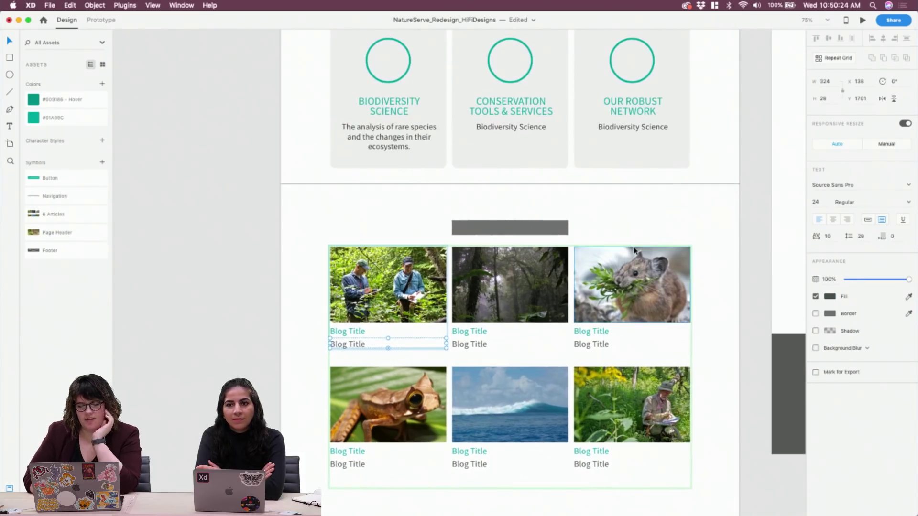
pyautogui.press('super+2')
pyautogui.scroll(6, 634, 250)
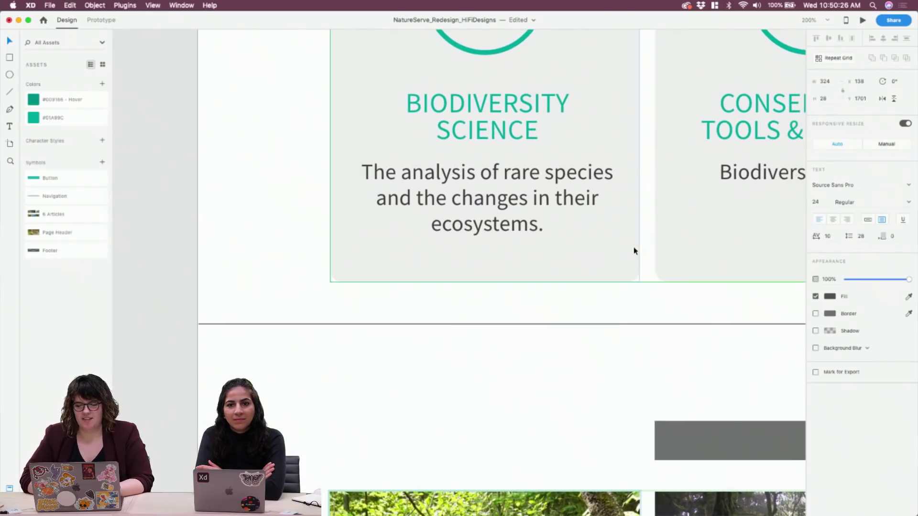
pyautogui.press('i')
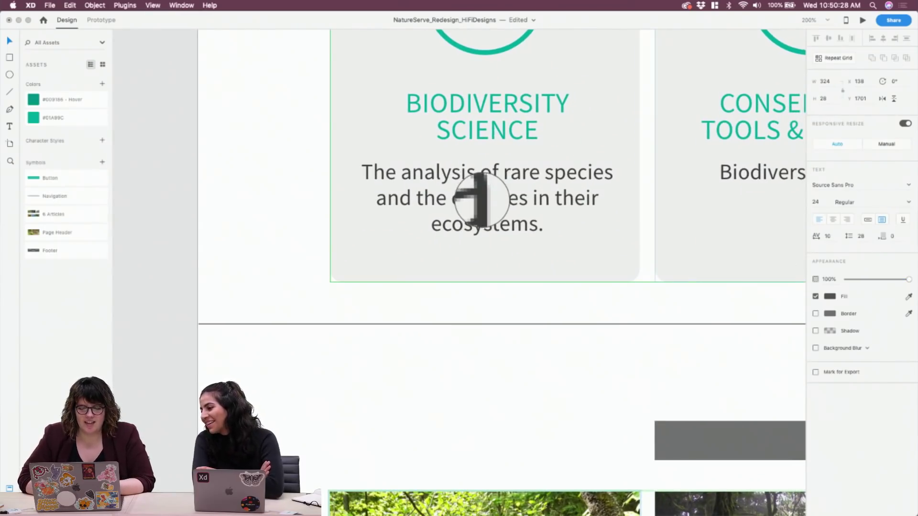
pyautogui.press('Escape')
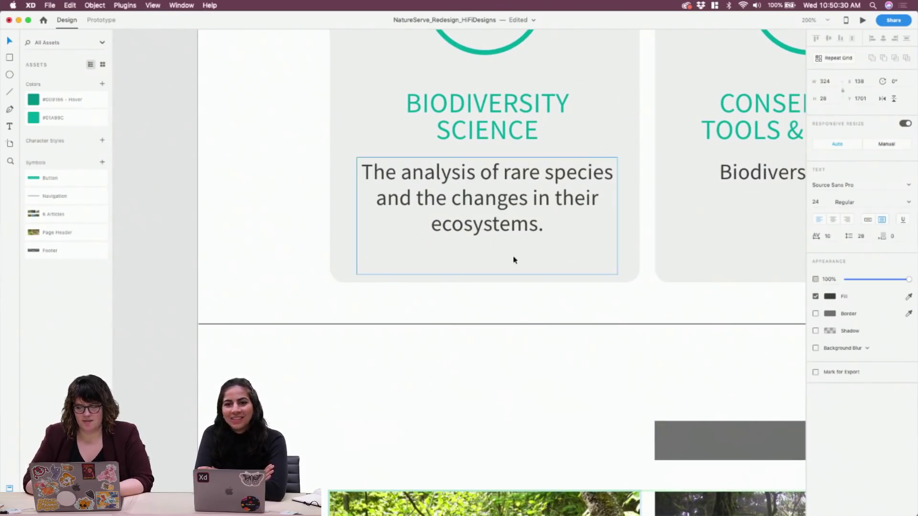
pyautogui.press('super+minus')
pyautogui.press('super+minus')
pyautogui.press('super+minus')
pyautogui.scroll(-8, 513, 260)
pyautogui.hscroll(2, 513, 260)
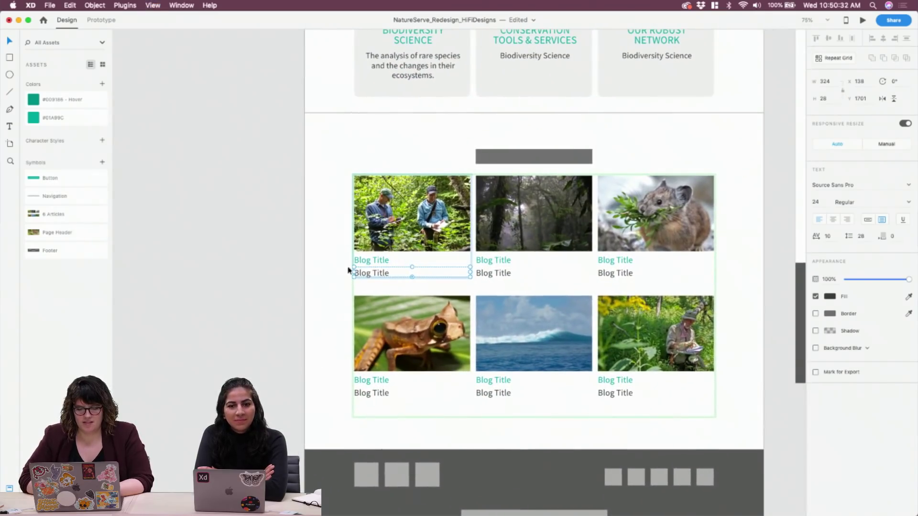
pyautogui.doubleClick(371, 276)
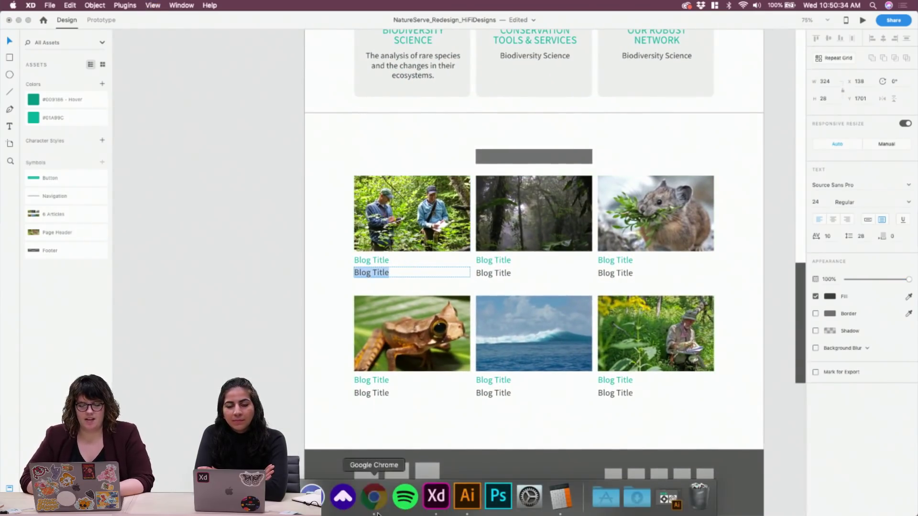
pyautogui.click(374, 497)
# Load lipsum.com in a new Chrome tab, then switch back to Adobe XD
pyautogui.click(887, 23)
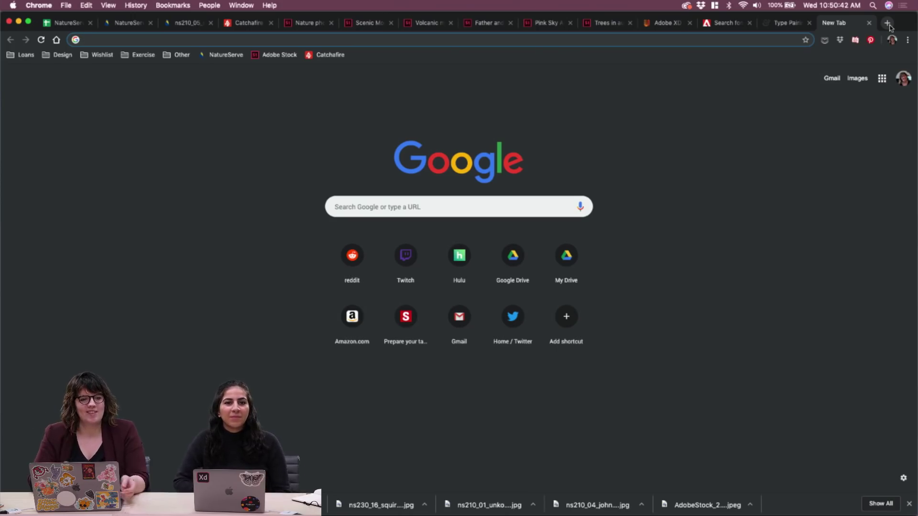
pyautogui.write('lip')
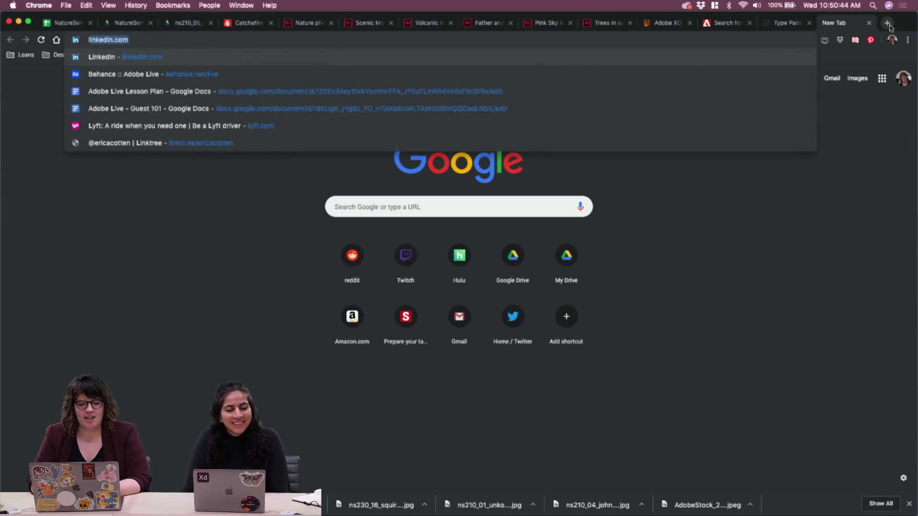
pyautogui.write('sum')
pyautogui.press('BackSpace')
pyautogui.press('BackSpace')
pyautogui.write('un')
pyautogui.press('BackSpace')
pyautogui.write('m.com')
pyautogui.press('Return')
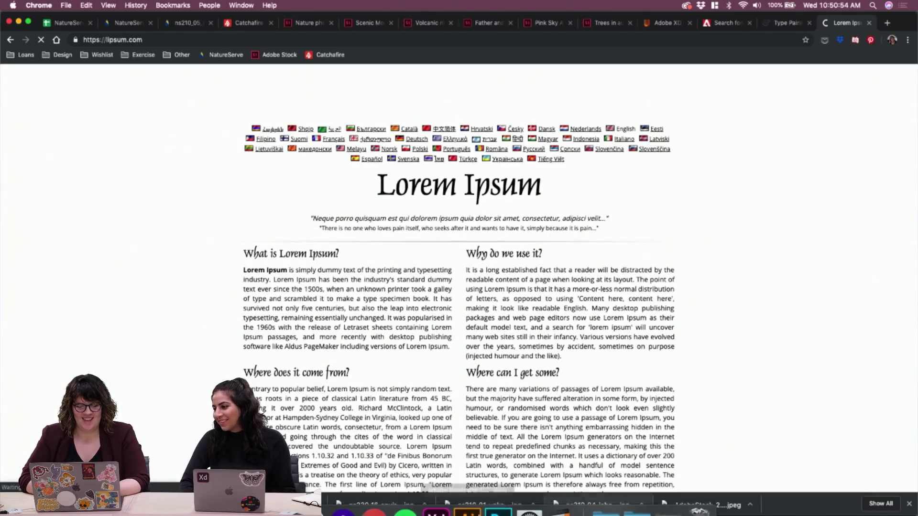
pyautogui.click(436, 500)
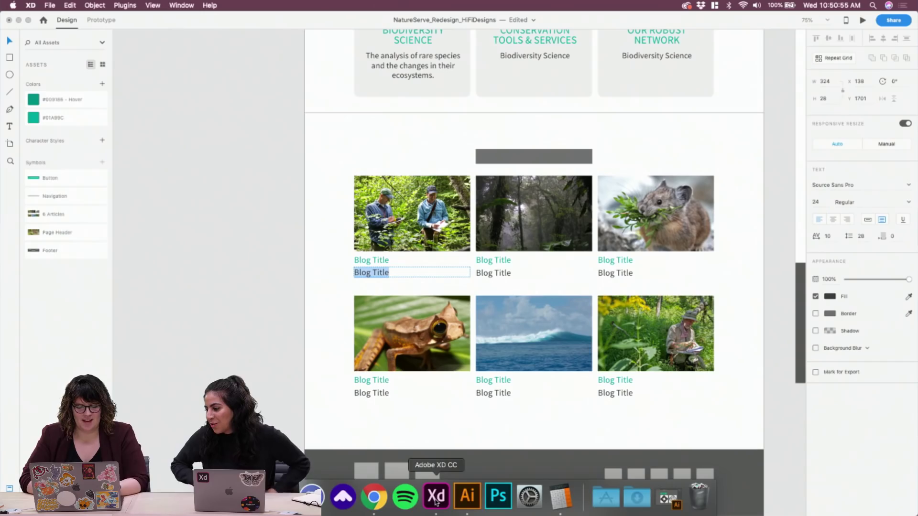
# Search Discover Plugins for 'lorem', install the Lorem Ipsum plugin and close the window
pyautogui.click(50, 6)
pyautogui.moveTo(67, 5)
pyautogui.moveTo(124, 5)
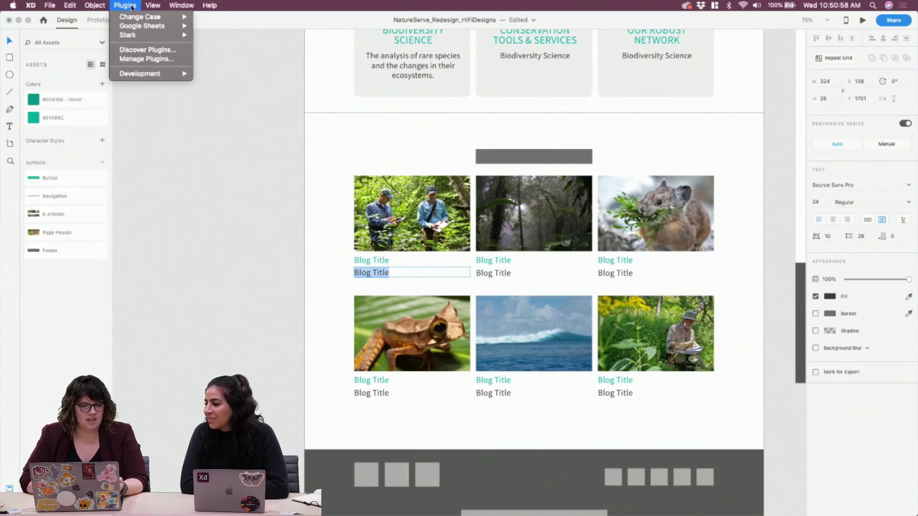
pyautogui.click(147, 50)
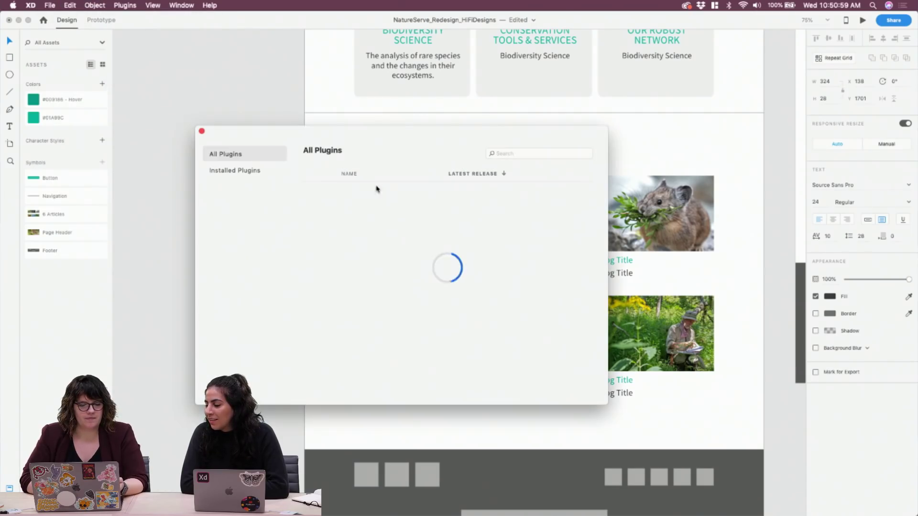
pyautogui.click(530, 152)
pyautogui.write('lerem ips')
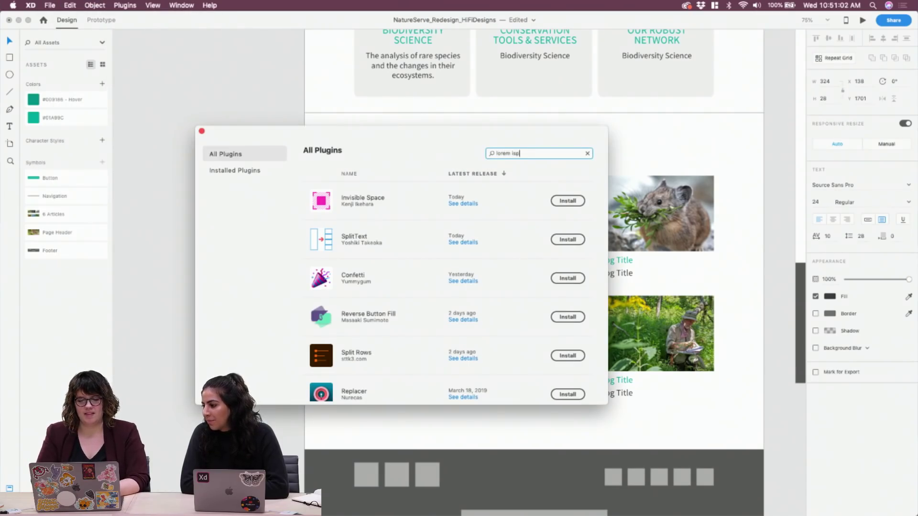
pyautogui.press('Return')
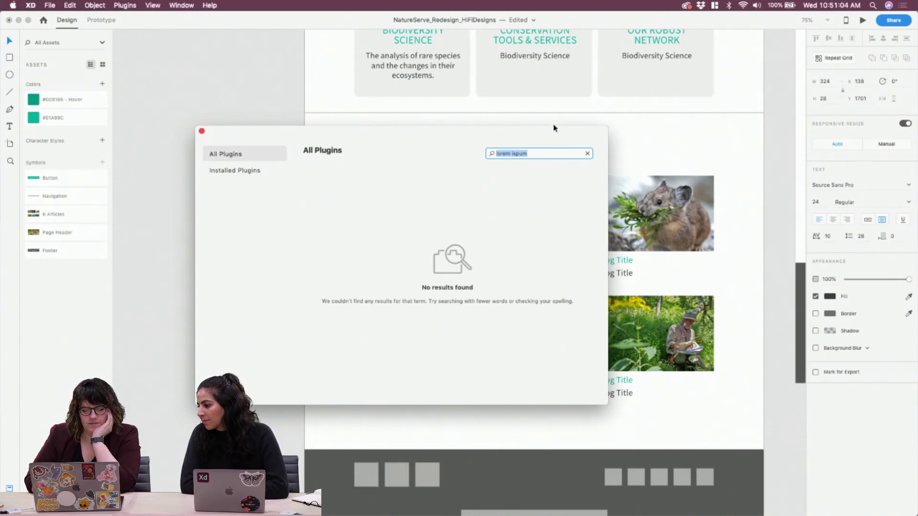
pyautogui.click(550, 152)
pyautogui.press('BackSpace')
pyautogui.press('BackSpace')
pyautogui.press('BackSpace')
pyautogui.press('BackSpace')
pyautogui.press('BackSpace')
pyautogui.press('BackSpace')
pyautogui.press('Return')
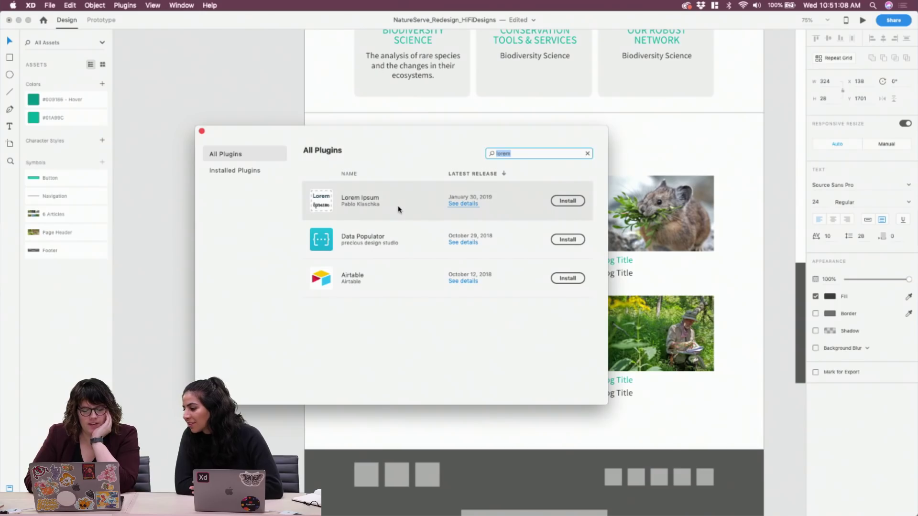
pyautogui.click(567, 205)
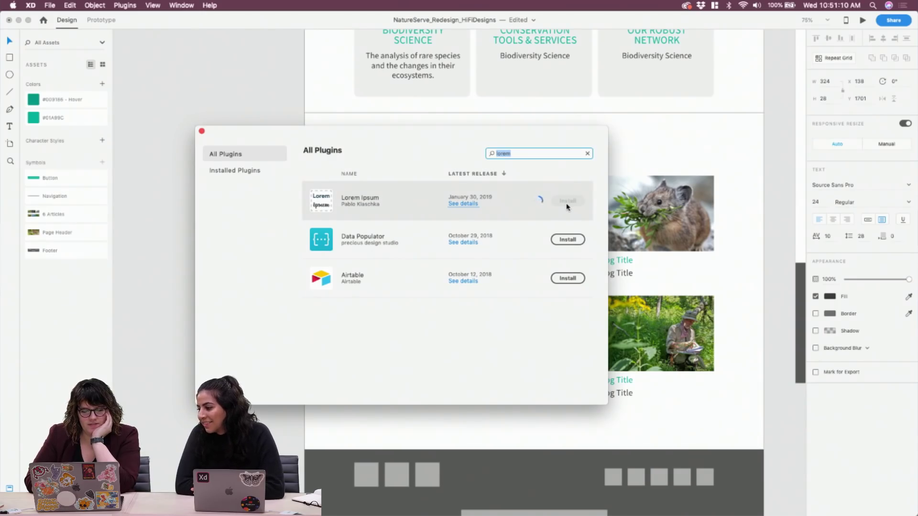
pyautogui.click(202, 131)
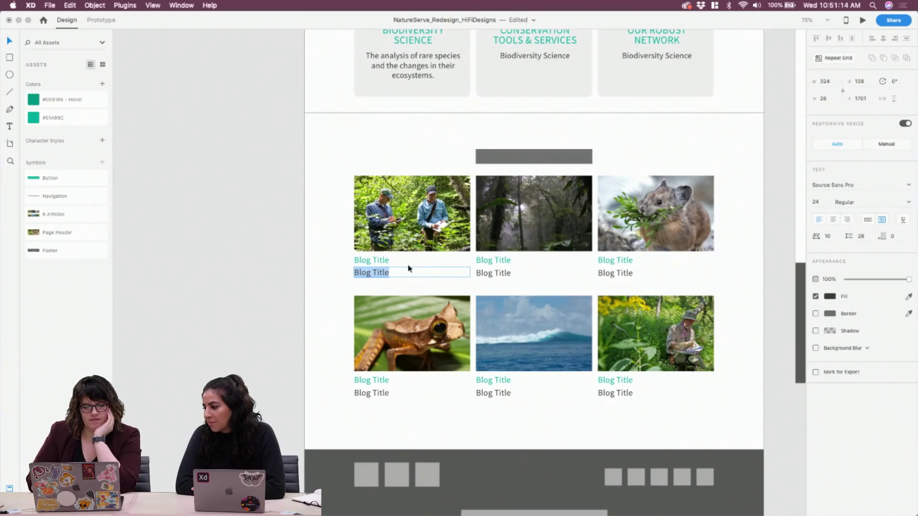
# Launch Lorem Ipsum's Fill with placeholder text on the second line and accept its privacy notice
pyautogui.press('Escape')
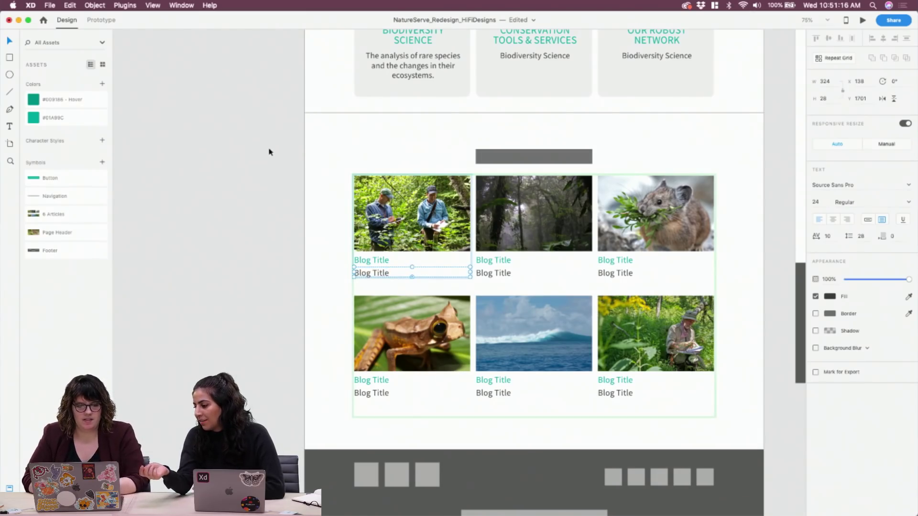
pyautogui.click(182, 5)
pyautogui.moveTo(127, 5)
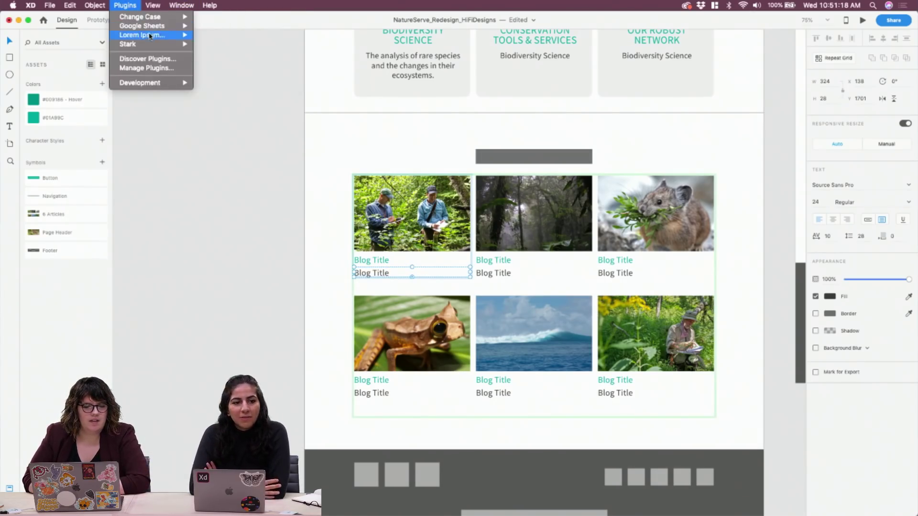
pyautogui.moveTo(144, 35)
pyautogui.click(221, 39)
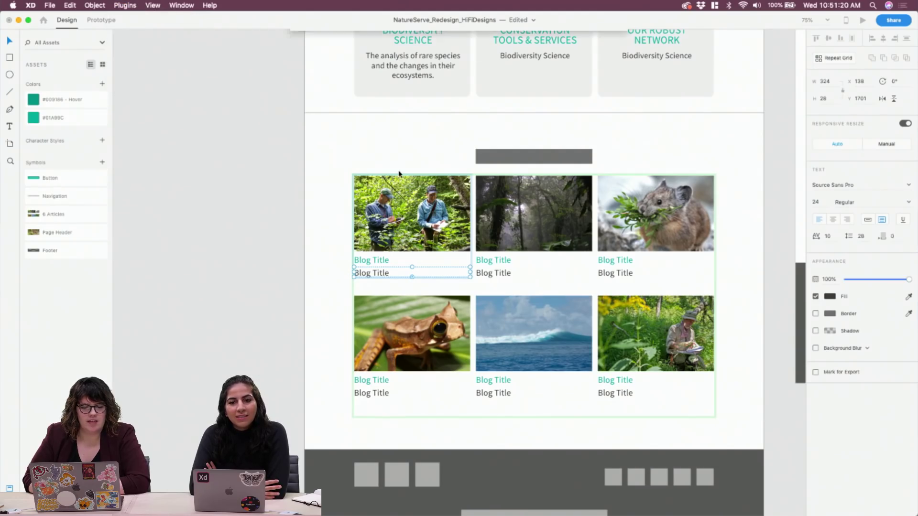
pyautogui.click(397, 235)
pyautogui.click(592, 254)
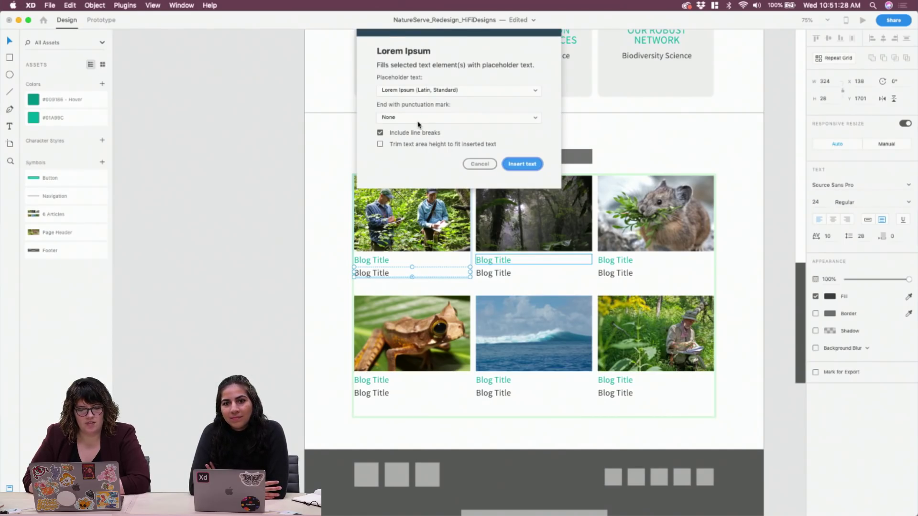
# Set the ending punctuation to None and insert the placeholder text into every grid item
pyautogui.click(419, 118)
pyautogui.click(429, 127)
pyautogui.click(416, 118)
pyautogui.click(402, 111)
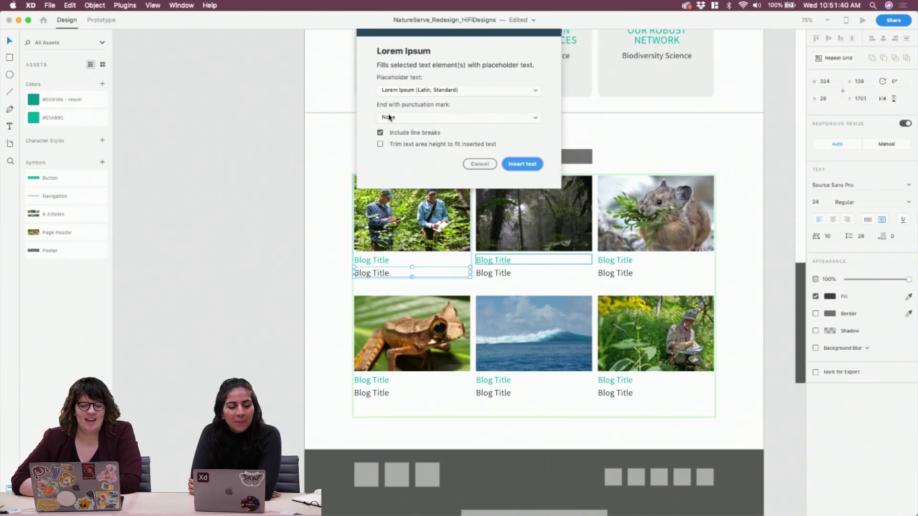
pyautogui.click(403, 121)
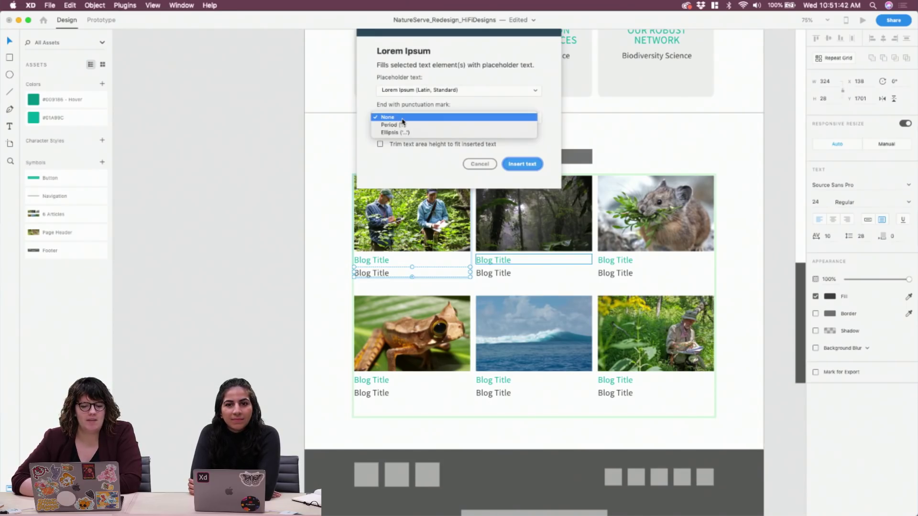
pyautogui.click(404, 119)
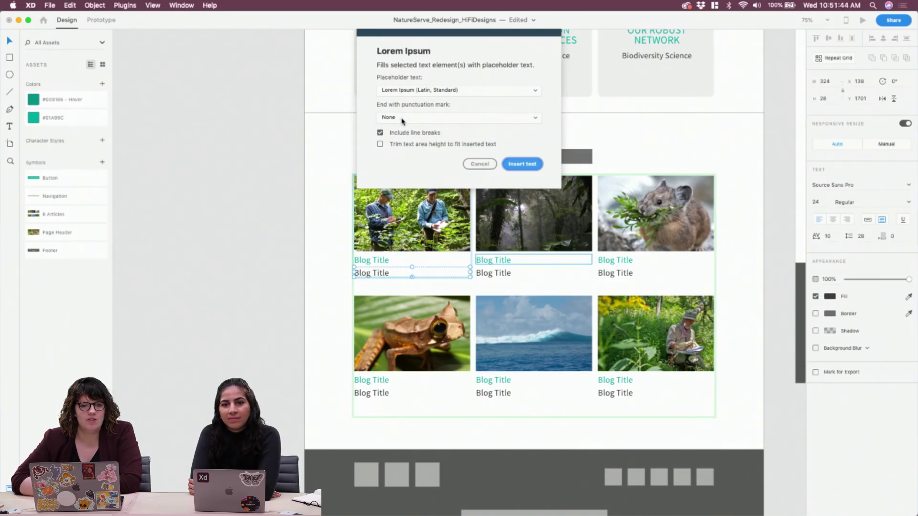
pyautogui.click(522, 164)
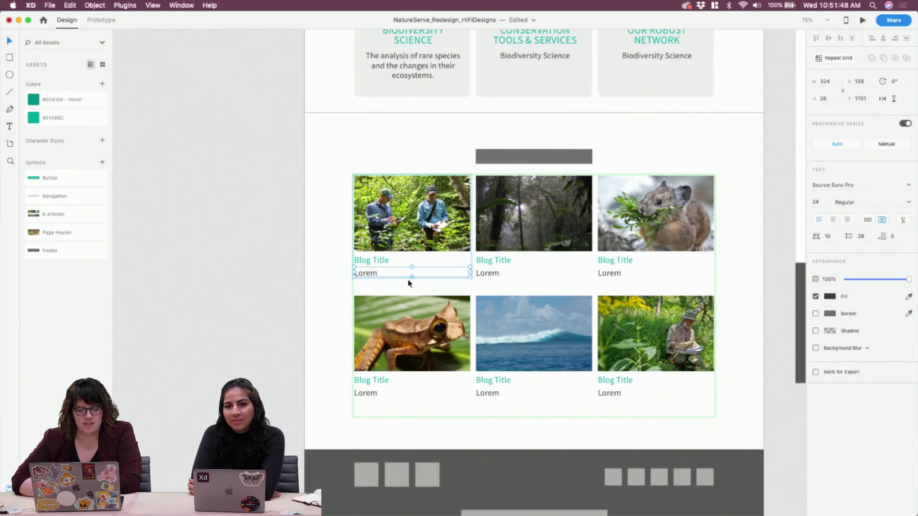
# Make the Lorem text box taller and try edits after Lorem, restoring the original text
pyautogui.moveTo(412, 277); pyautogui.dragTo(412, 285)
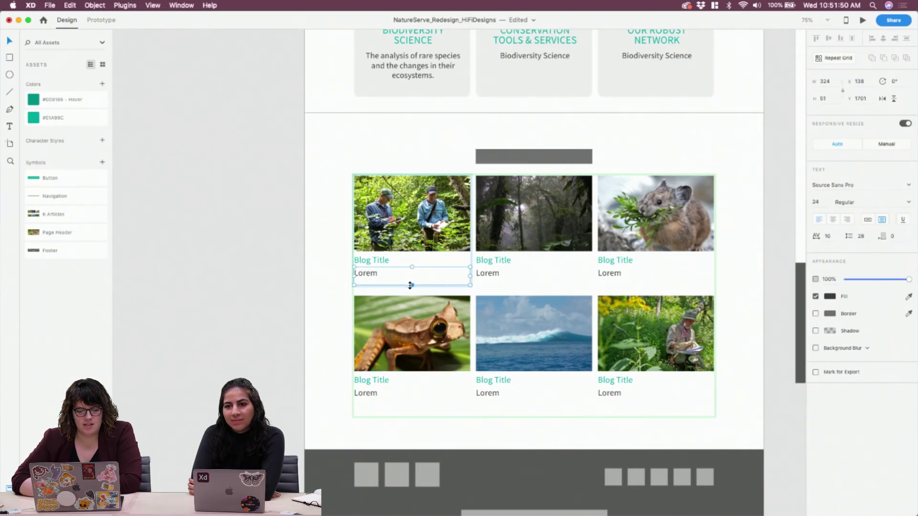
pyautogui.doubleClick(359, 281)
pyautogui.click(385, 273)
pyautogui.write('.')
pyautogui.press('BackSpace')
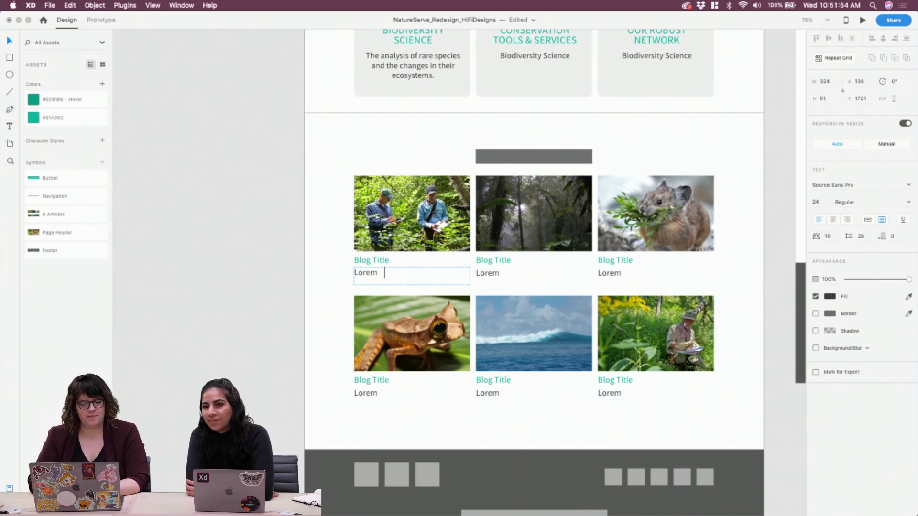
pyautogui.write('ht')
pyautogui.press('BackSpace')
pyautogui.write('ellp')
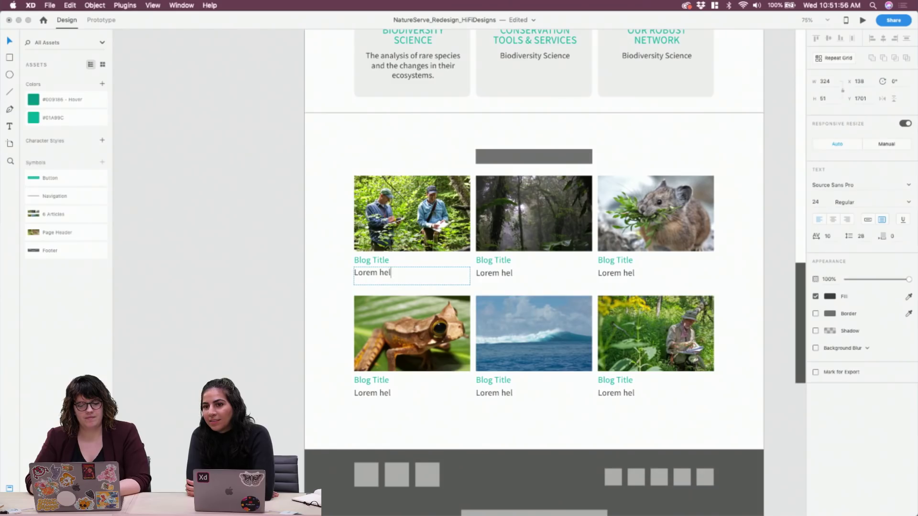
pyautogui.press('BackSpace')
pyautogui.press('BackSpace')
pyautogui.press('BackSpace')
pyautogui.press('BackSpace')
pyautogui.press('BackSpace')
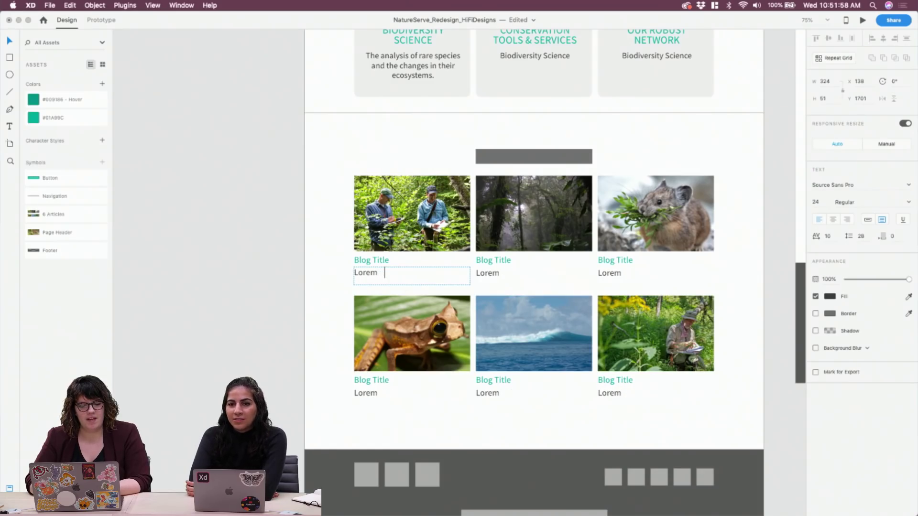
pyautogui.press('super+a')
pyautogui.press('BackSpace')
pyautogui.press('super+z')
pyautogui.press('Right')
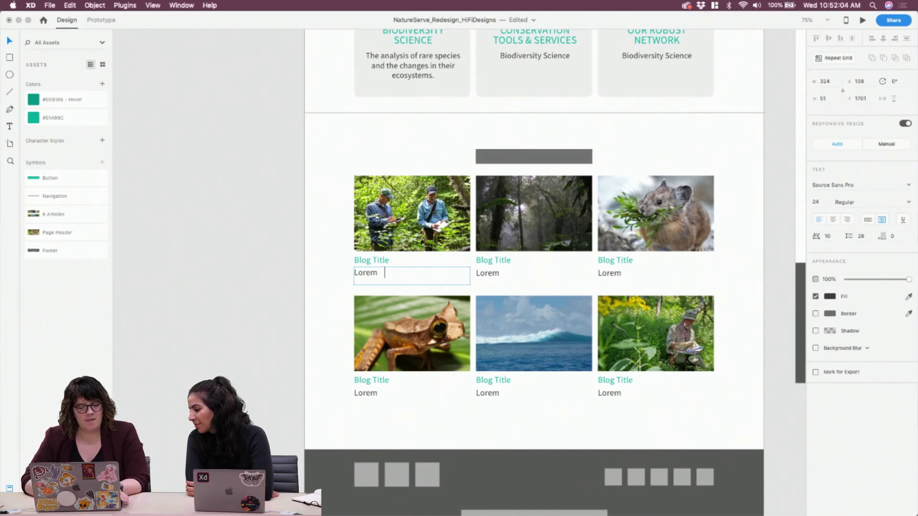
pyautogui.press('Escape')
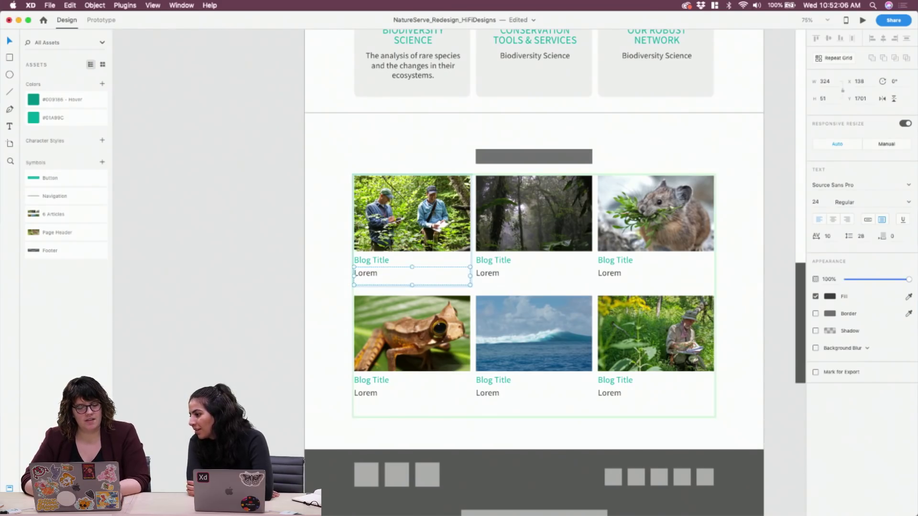
# Delete the Lorem text from the second line in every grid item
pyautogui.doubleClick(401, 283)
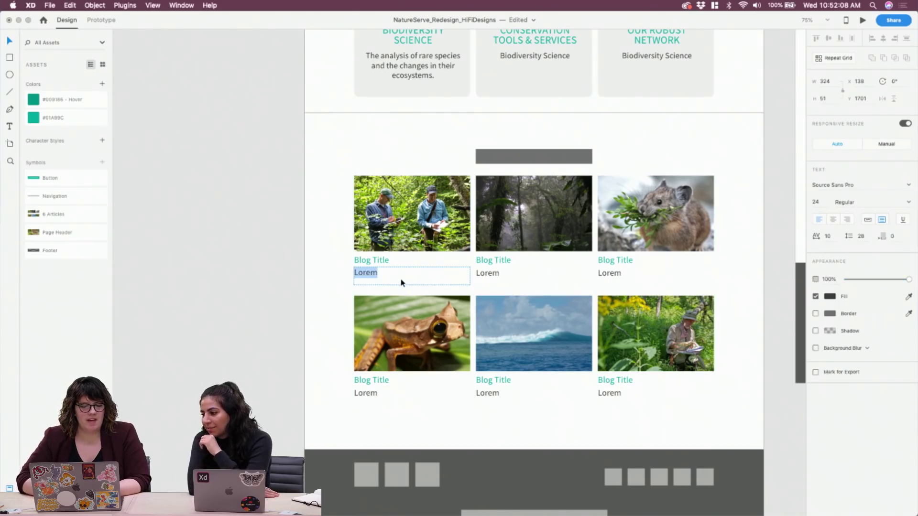
pyautogui.press('BackSpace')
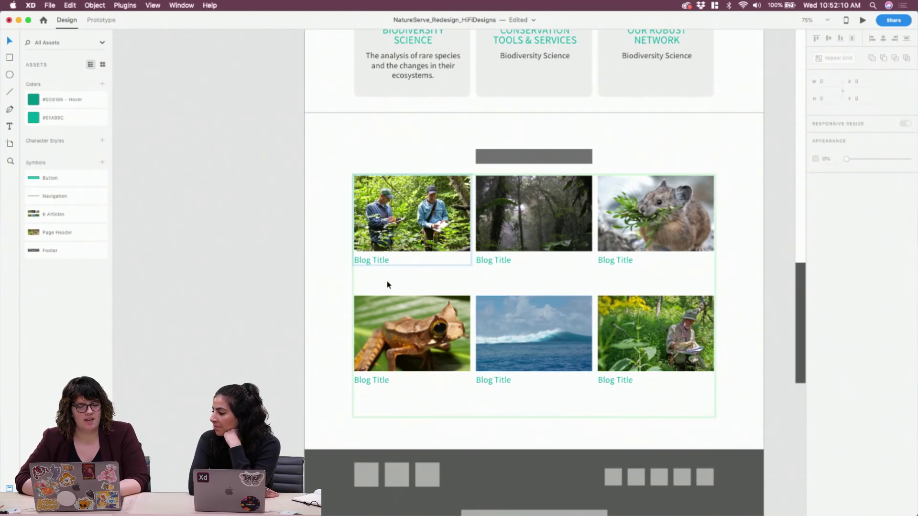
pyautogui.press('Escape')
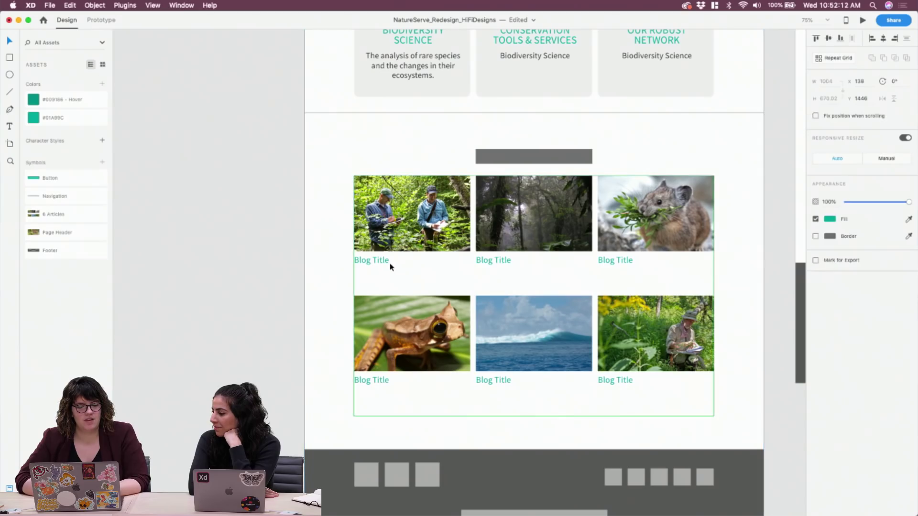
# Draw a test rectangle under the first Blog Title, then delete it
pyautogui.press('r')
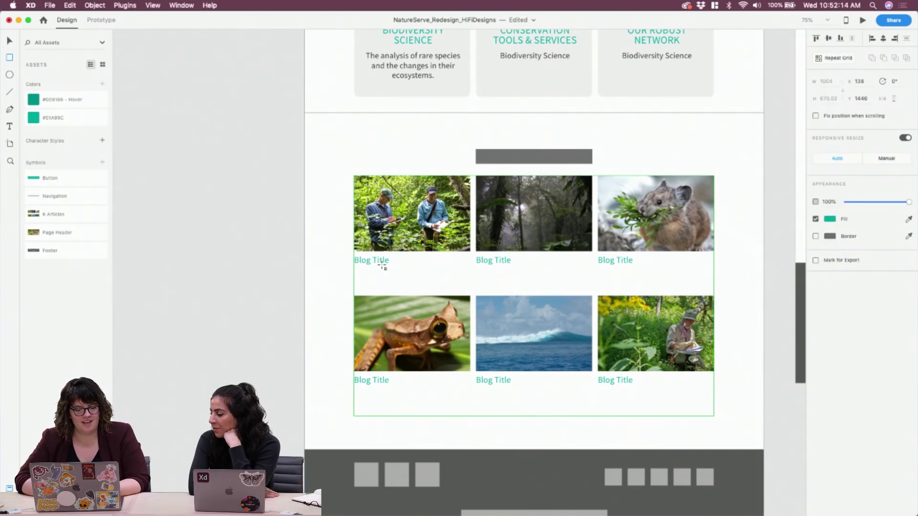
pyautogui.press('Escape')
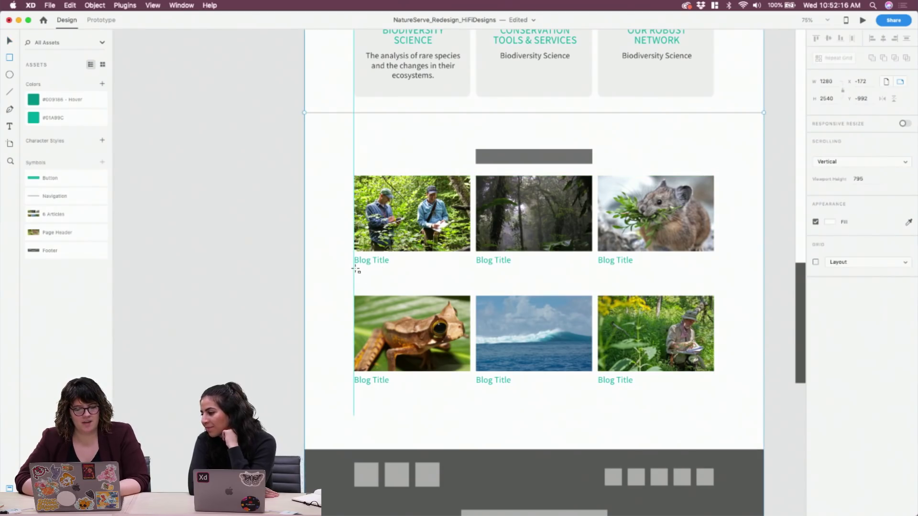
pyautogui.moveTo(354, 268); pyautogui.dragTo(471, 288)
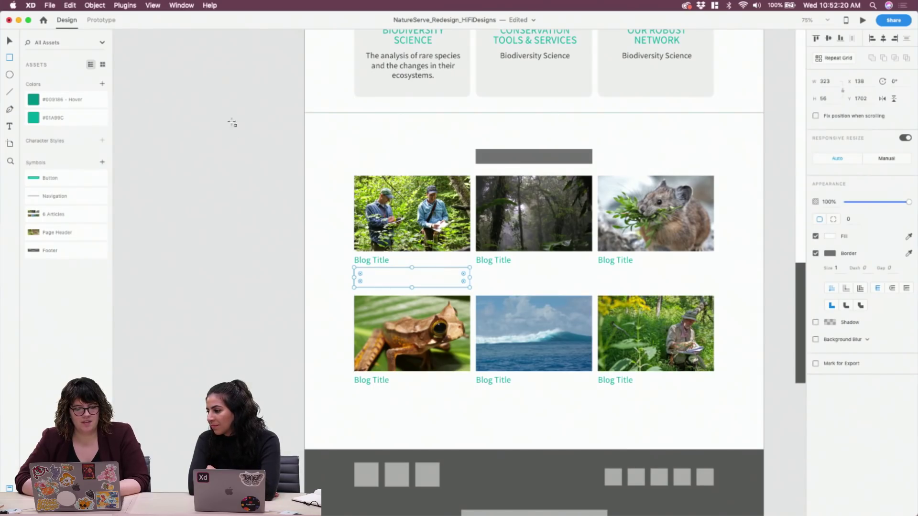
pyautogui.press('Delete')
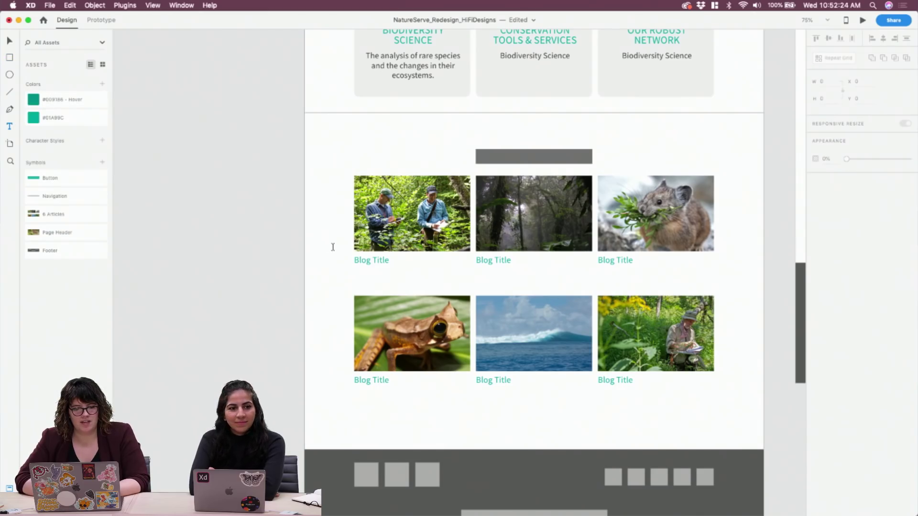
# Draw a text area under the first Blog Title, then discard it unused
pyautogui.moveTo(354, 270); pyautogui.dragTo(470, 291)
pyautogui.click(152, 5)
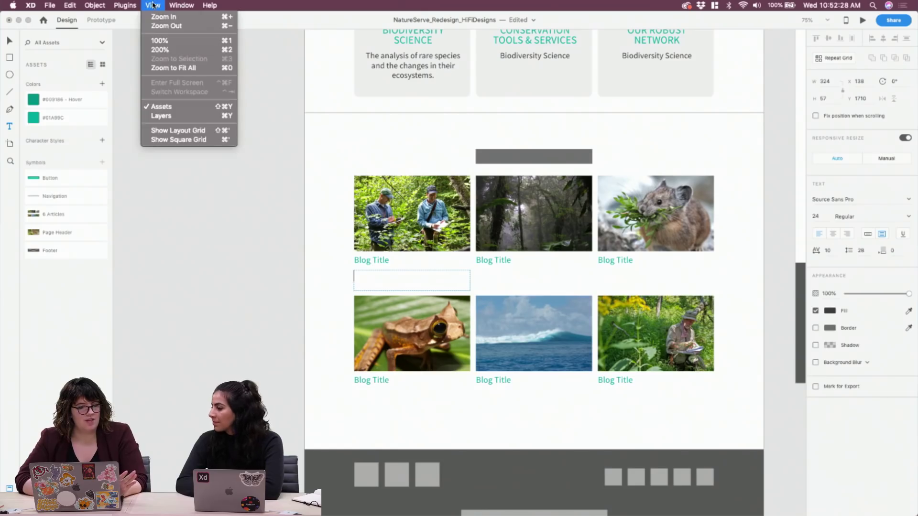
pyautogui.moveTo(133, 5)
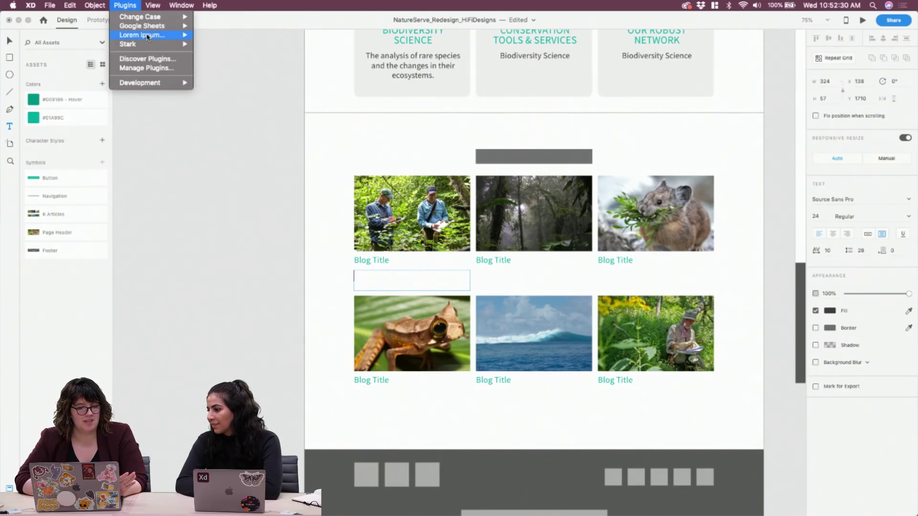
pyautogui.moveTo(144, 35)
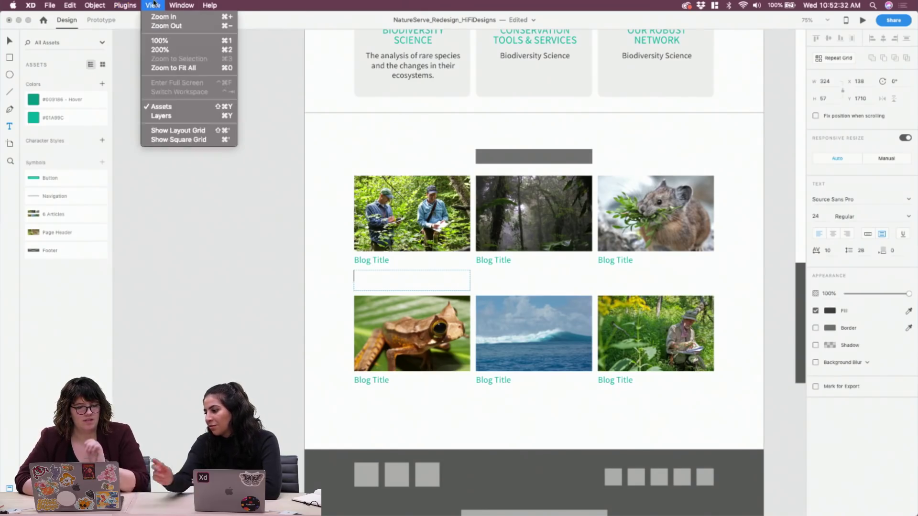
pyautogui.click(131, 5)
pyautogui.click(315, 269)
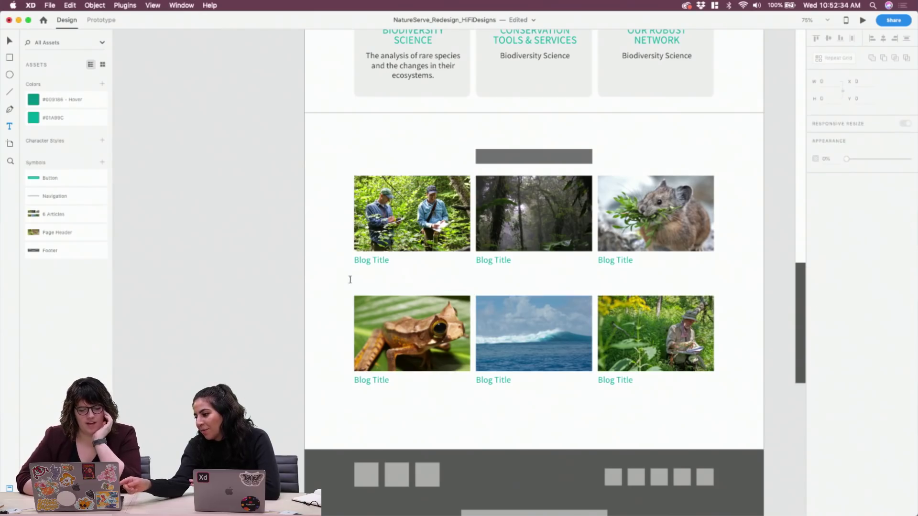
# Fill a new text box under the first Blog Title with two lines of repeated 'Hello'
pyautogui.press('t')
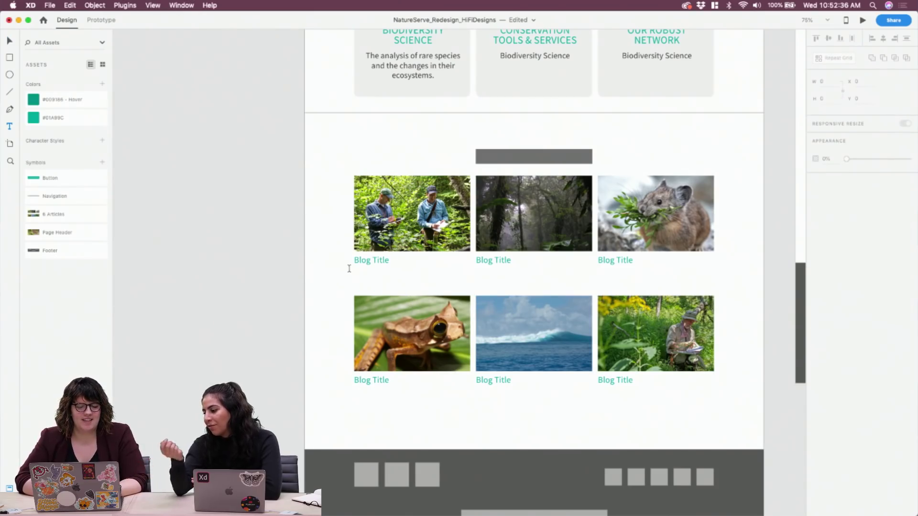
pyautogui.moveTo(354, 271); pyautogui.dragTo(469, 292)
pyautogui.write('Helo')
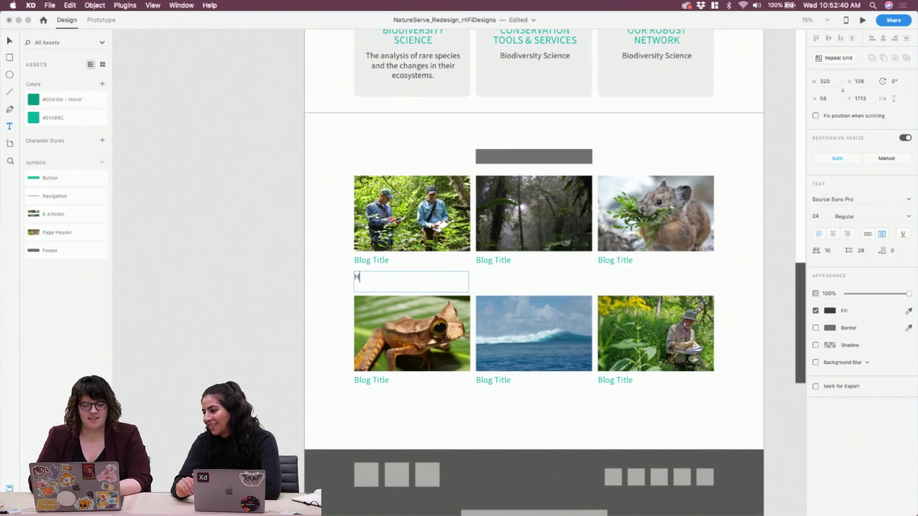
pyautogui.press('super+a')
pyautogui.press('super+c')
pyautogui.press('super+v')
pyautogui.press('super+v')
pyautogui.press('super+v')
pyautogui.press('super+v')
pyautogui.press('super+v')
pyautogui.press('super+v')
pyautogui.press('super+v')
pyautogui.press('super+v')
pyautogui.press('super+v')
pyautogui.press('super+v')
pyautogui.press('super+v')
pyautogui.press('super+v')
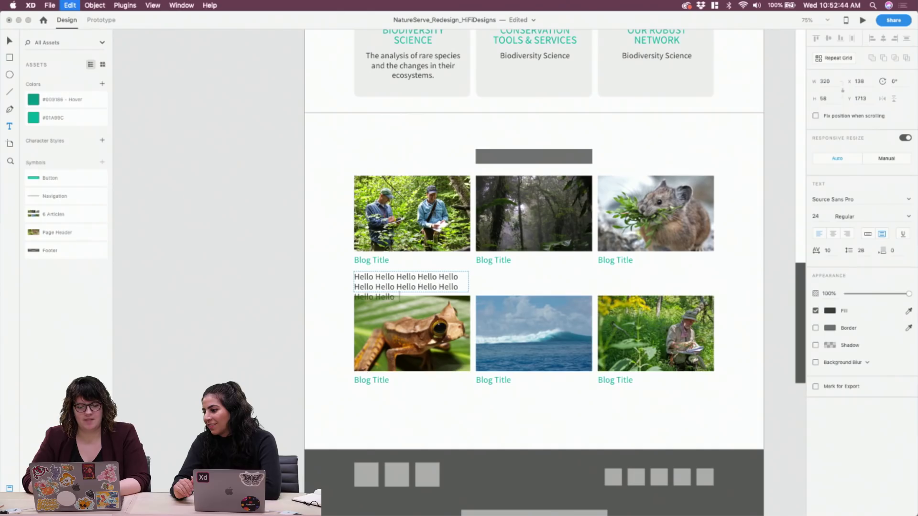
pyautogui.press('BackSpace')
pyautogui.press('BackSpace')
pyautogui.press('BackSpace')
pyautogui.write('o')
pyautogui.press('super+a')
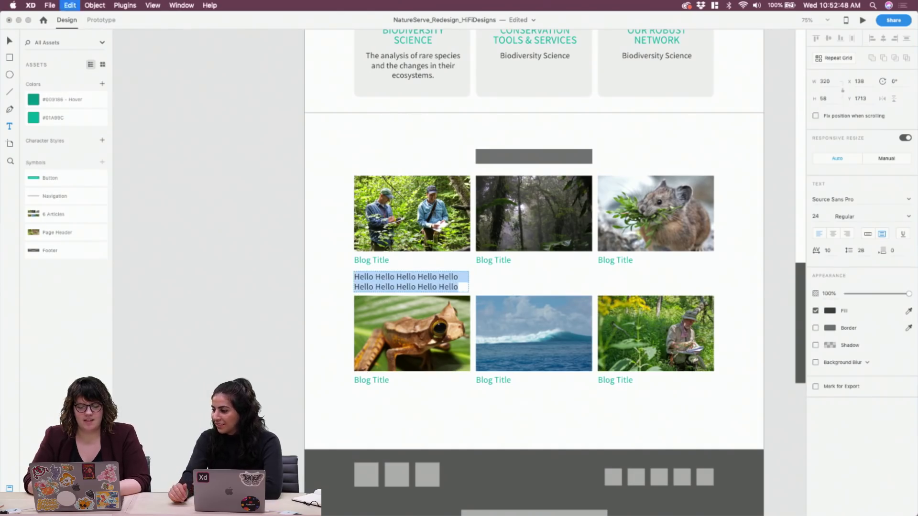
pyautogui.press('Escape')
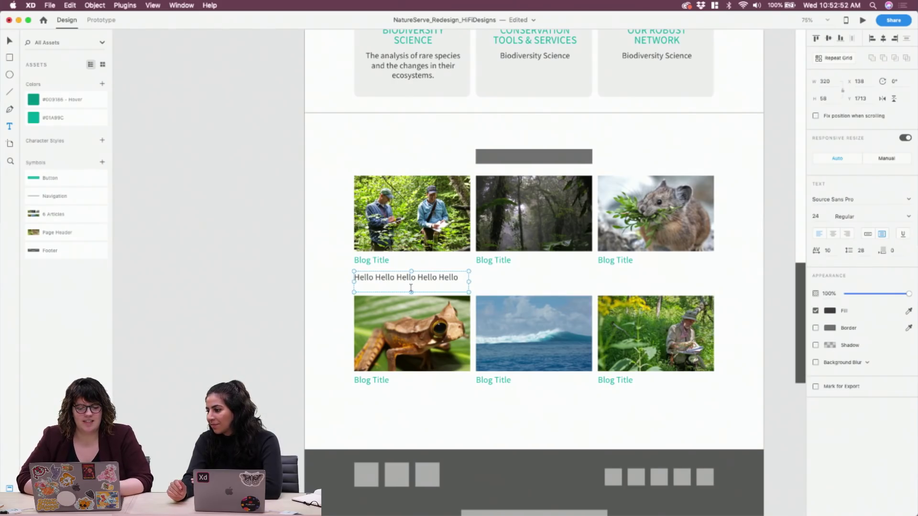
pyautogui.moveTo(411, 293); pyautogui.dragTo(411, 299)
pyautogui.click(152, 5)
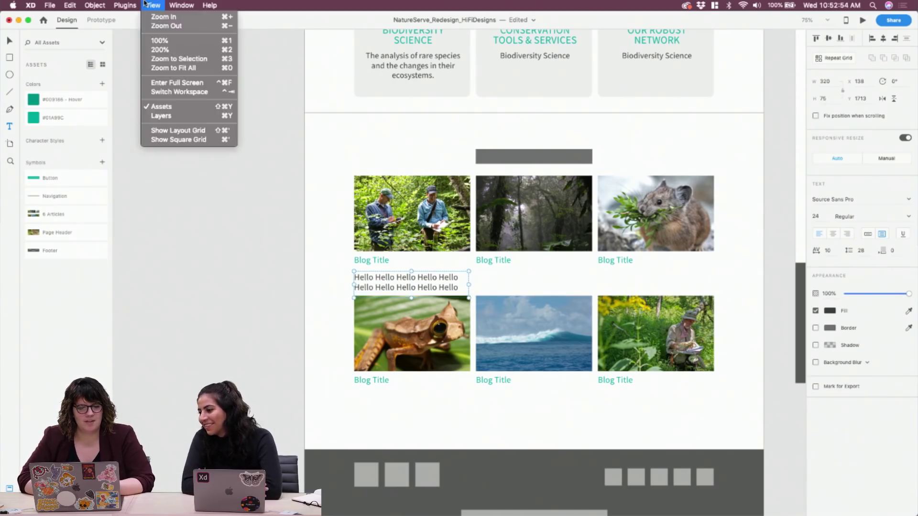
# Fill the Hello box with Lorem Ipsum placeholder text, then delete and restore it
pyautogui.moveTo(123, 5)
pyautogui.moveTo(144, 35)
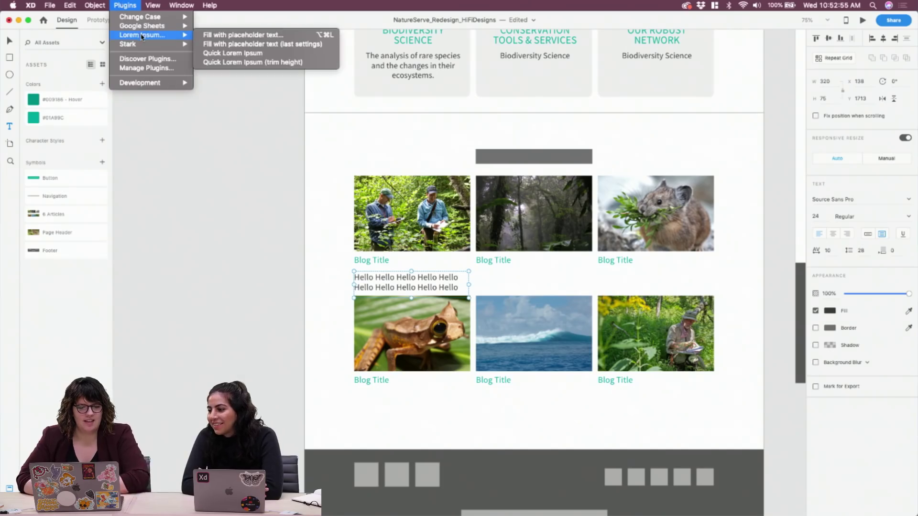
pyautogui.click(241, 36)
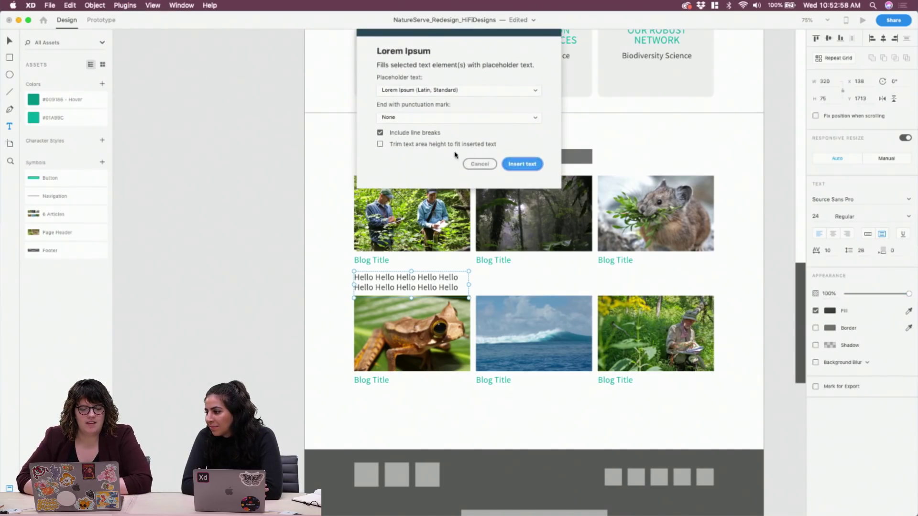
pyautogui.click(522, 142)
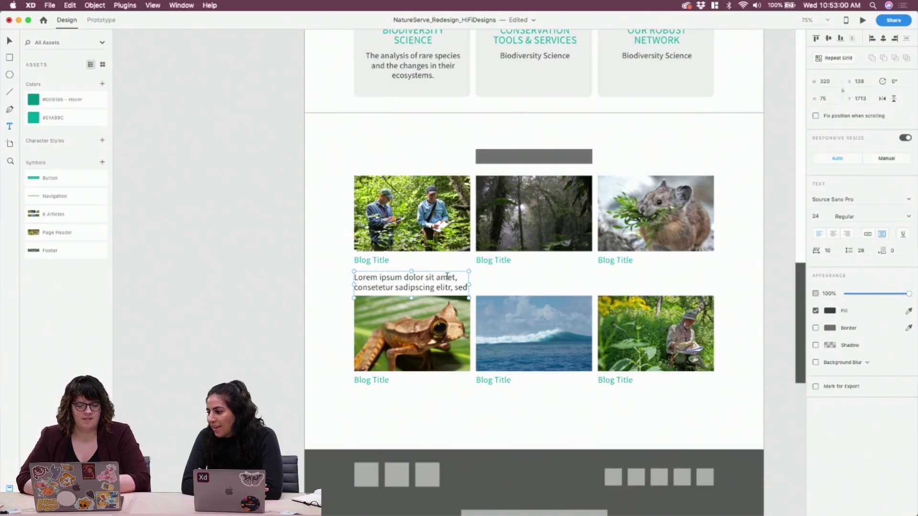
pyautogui.moveTo(446, 282); pyautogui.dragTo(443, 282)
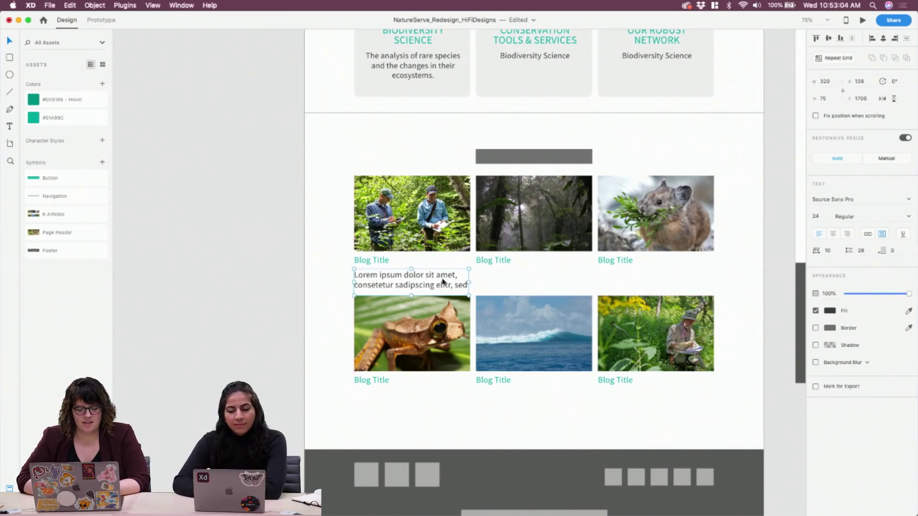
pyautogui.press('Delete')
pyautogui.click(408, 245)
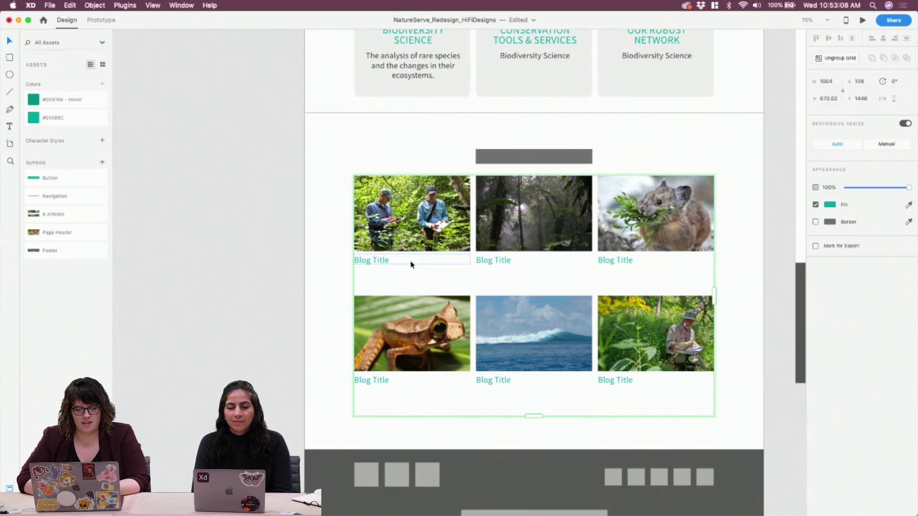
pyautogui.press('super+z')
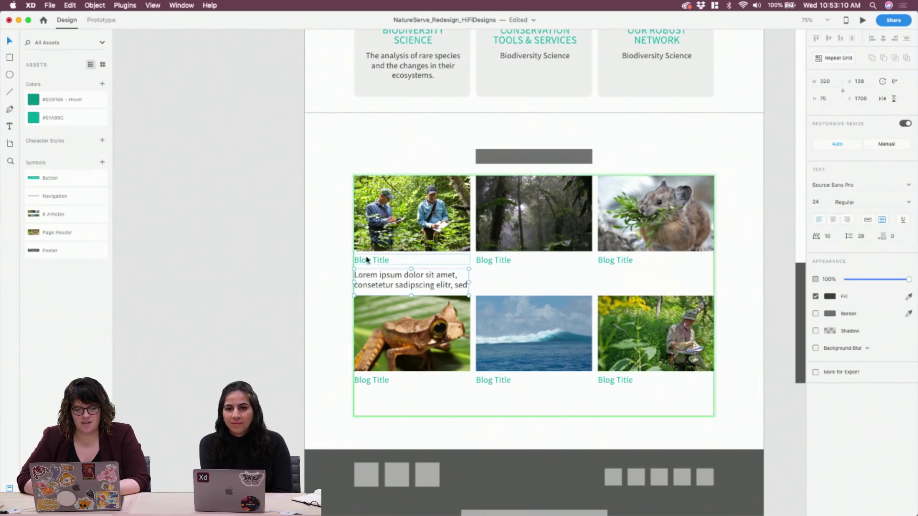
# In the Layers panel, move the placeholder text out of Repeat Grid 8 and delete it
pyautogui.click(286, 253)
pyautogui.click(421, 242)
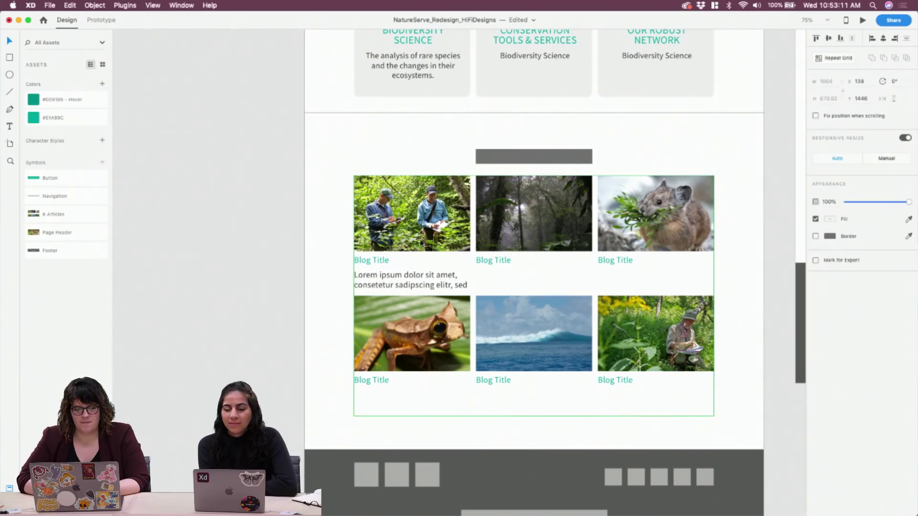
pyautogui.click(317, 262)
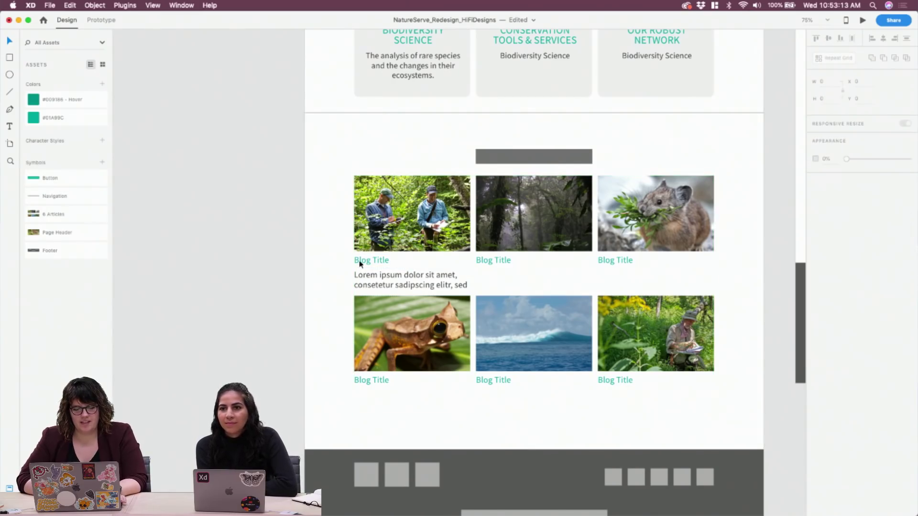
pyautogui.click(403, 289)
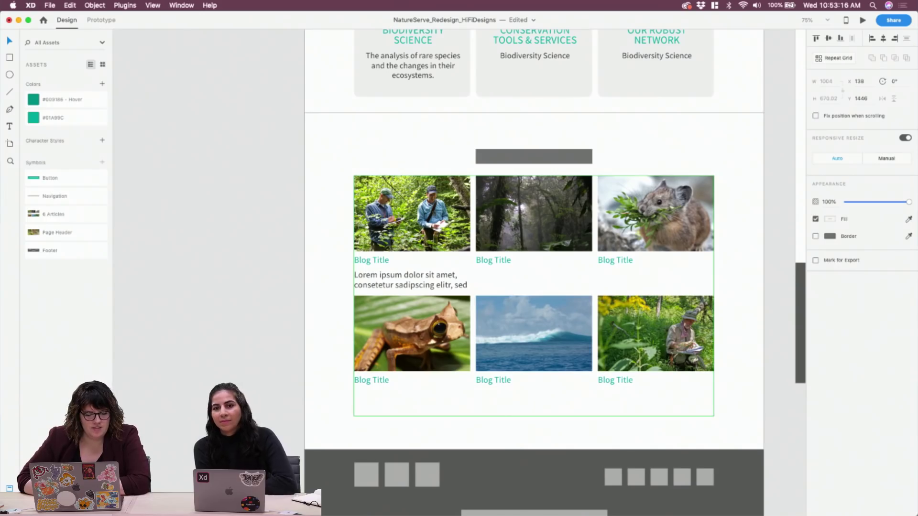
pyautogui.press('super+y')
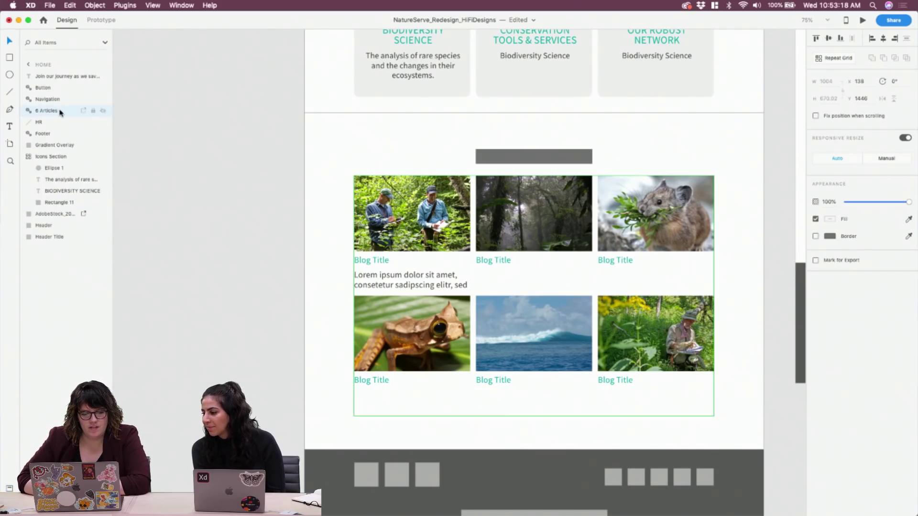
pyautogui.doubleClick(424, 275)
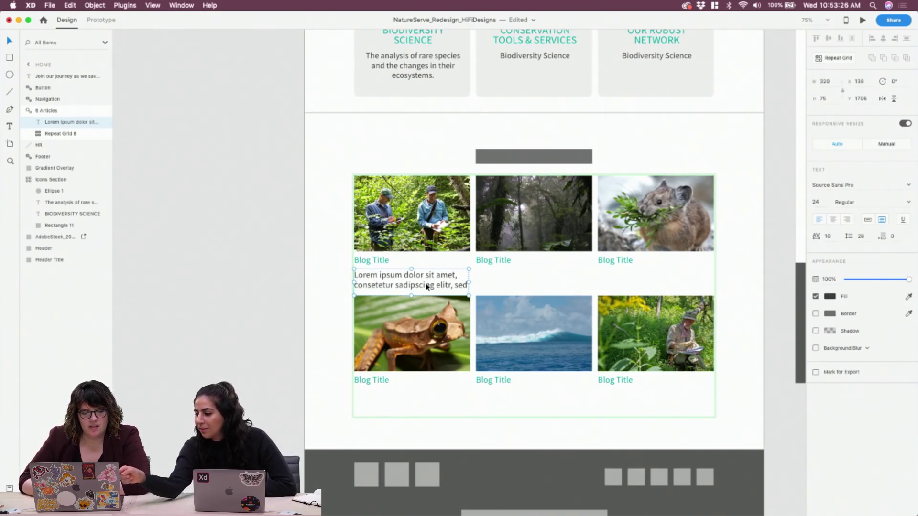
pyautogui.moveTo(53, 122)
pyautogui.mouseDown()
pyautogui.moveTo(66, 143)
pyautogui.moveTo(57, 123)
pyautogui.mouseUp()
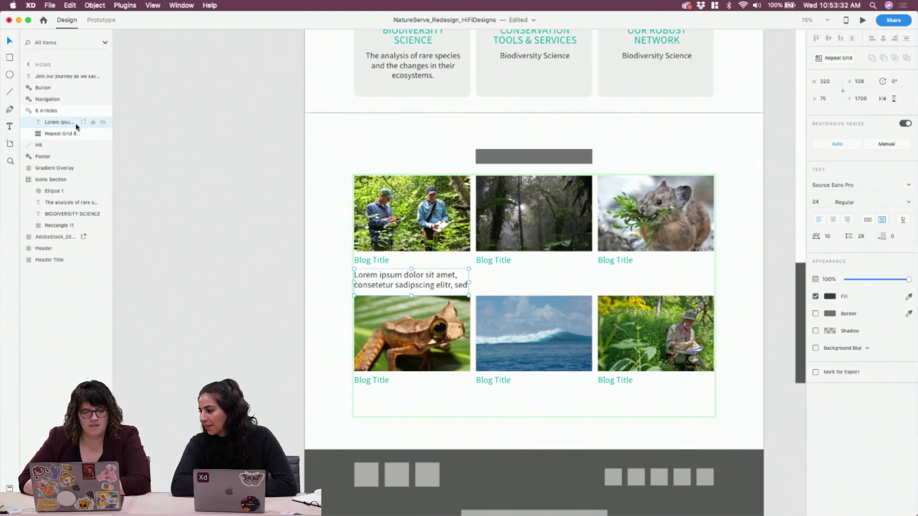
pyautogui.press('Delete')
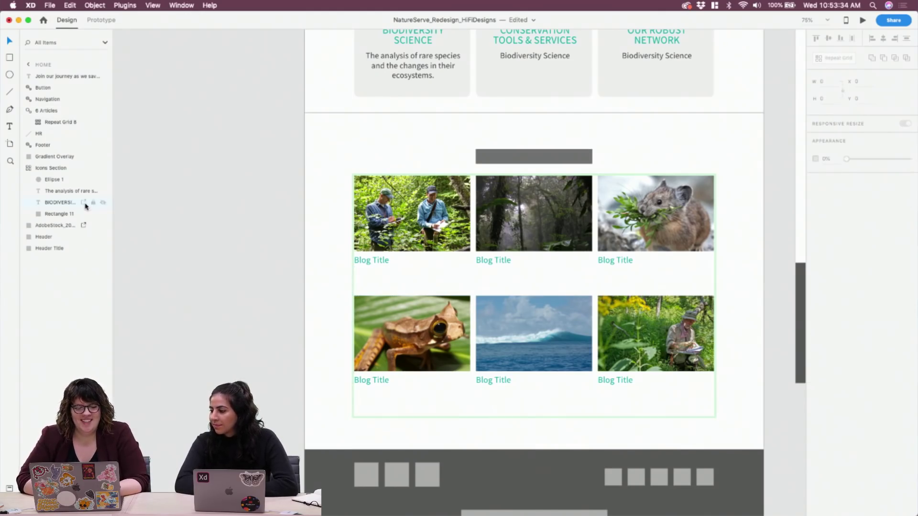
# Duplicate the Blog Title in every card and place the copy just below the original
pyautogui.click(57, 122)
pyautogui.click(186, 170)
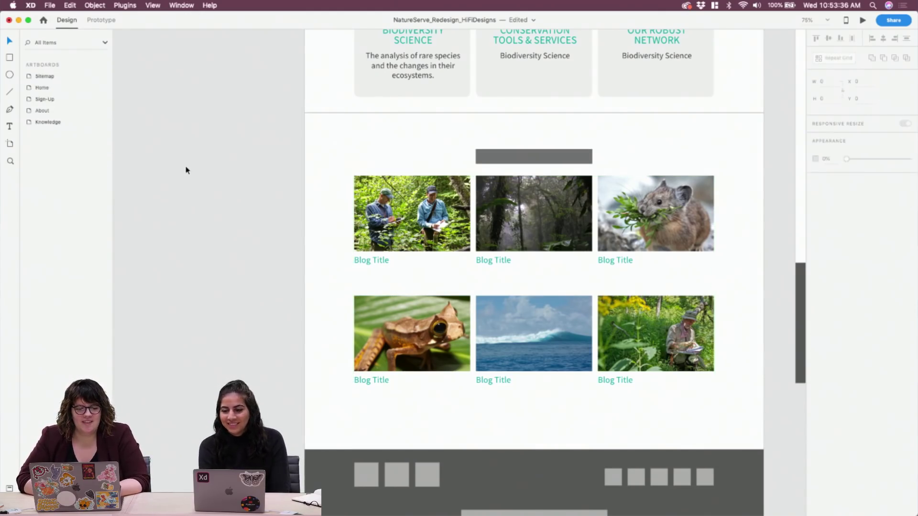
pyautogui.click(428, 234)
pyautogui.doubleClick(395, 245)
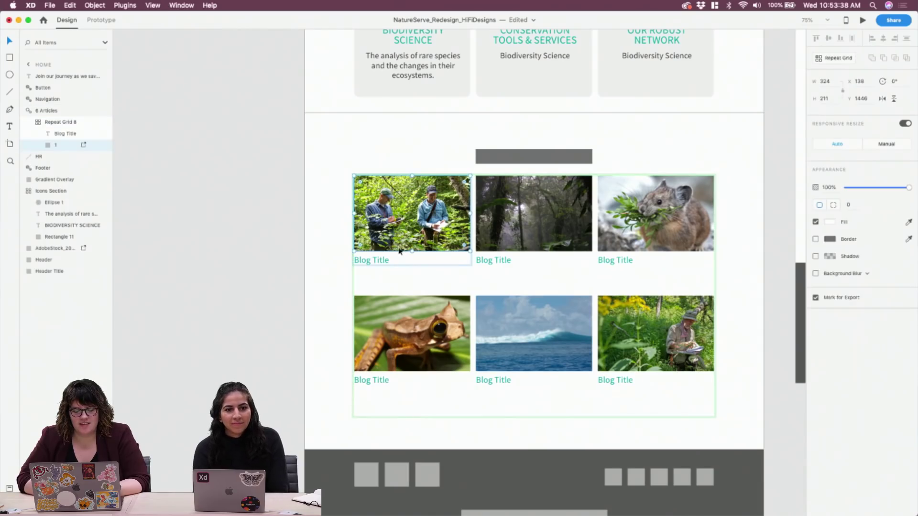
pyautogui.click(405, 266)
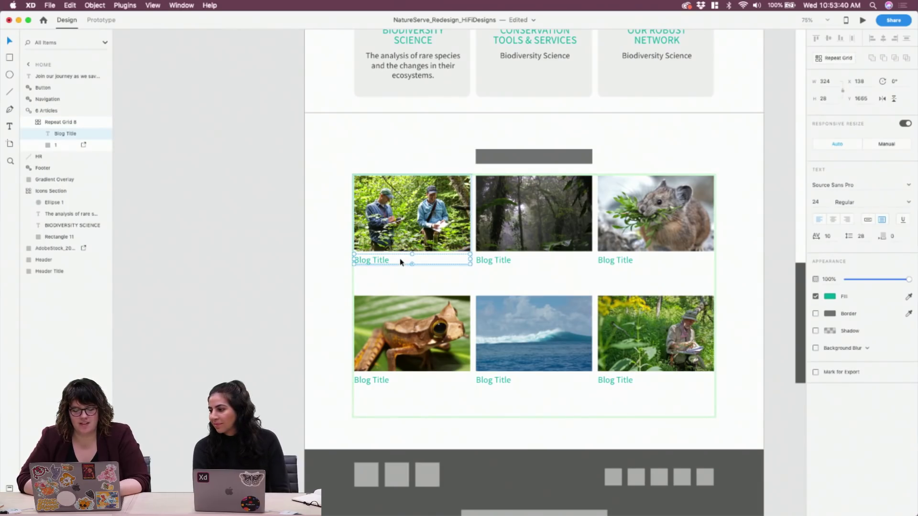
pyautogui.press('super+d')
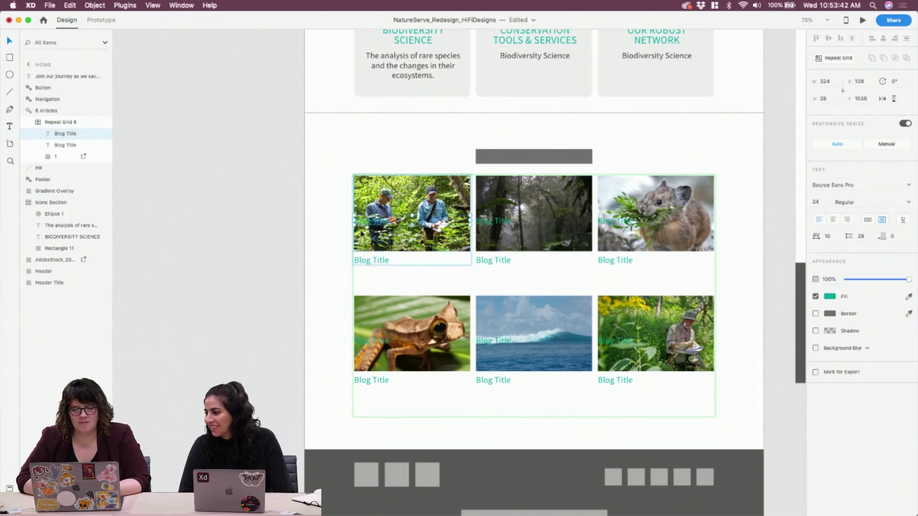
pyautogui.moveTo(374, 223); pyautogui.dragTo(372, 276)
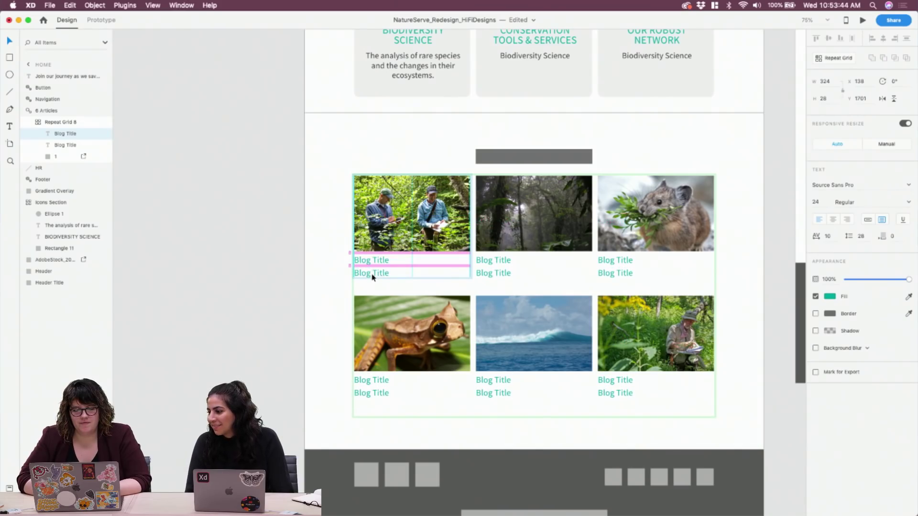
# Replace the first card's duplicate title with several repeated 'Hello' words
pyautogui.doubleClick(379, 273)
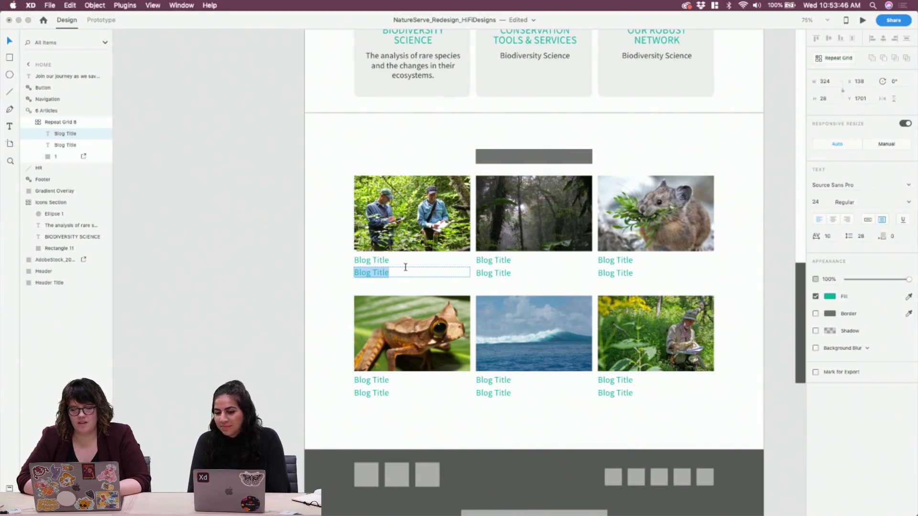
pyautogui.write('Hello')
pyautogui.press('super+a')
pyautogui.press('super+c')
pyautogui.press('super+v')
pyautogui.press('super+v')
pyautogui.press('super+v')
pyautogui.press('super+v')
pyautogui.press('super+v')
pyautogui.press('super+v')
pyautogui.press('super+v')
pyautogui.press('super+v')
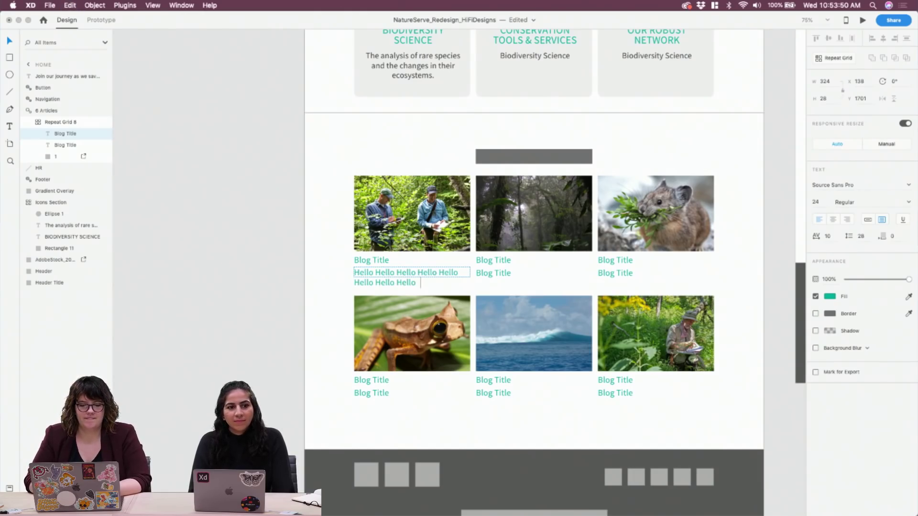
pyautogui.press('super+v')
pyautogui.press('super+v')
pyautogui.press('super+a')
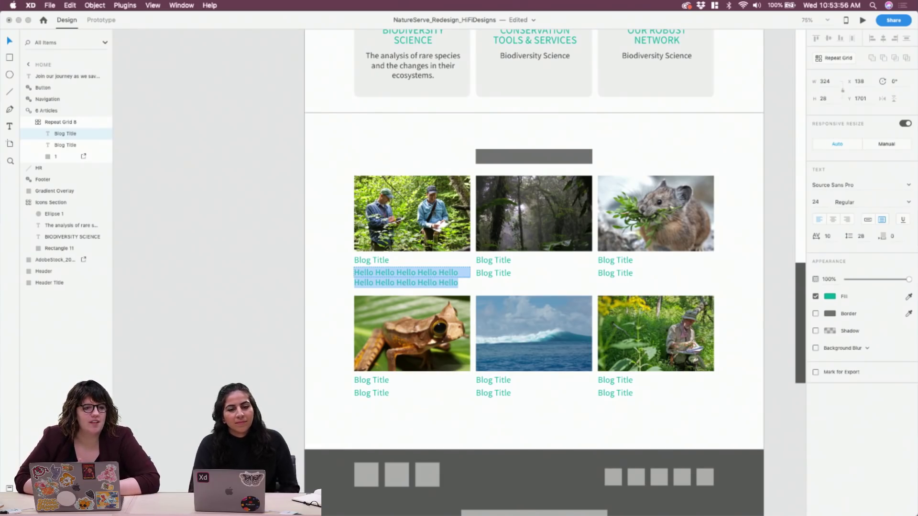
pyautogui.click(125, 5)
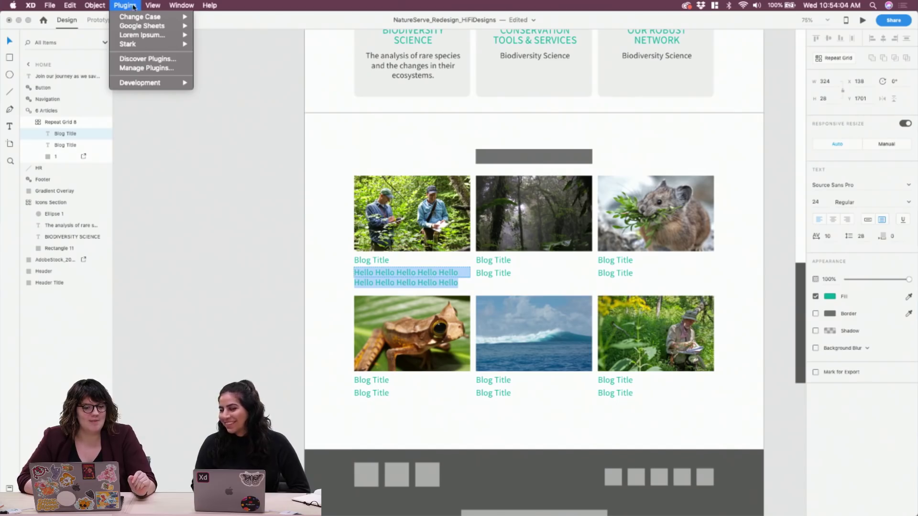
pyautogui.moveTo(144, 18)
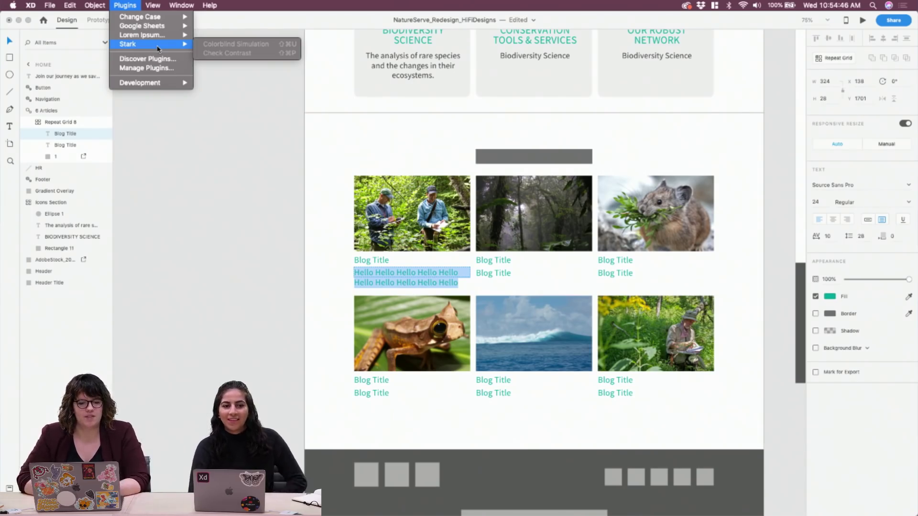
pyautogui.click(131, 5)
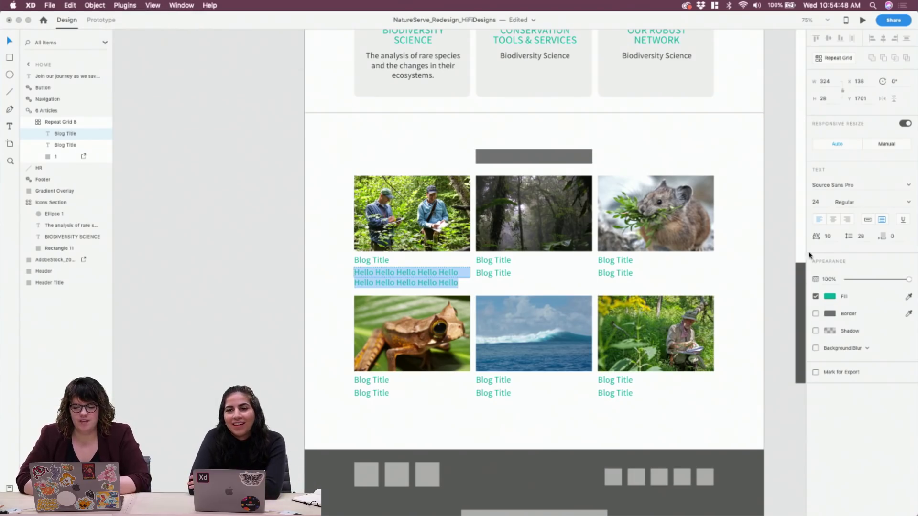
pyautogui.click(831, 296)
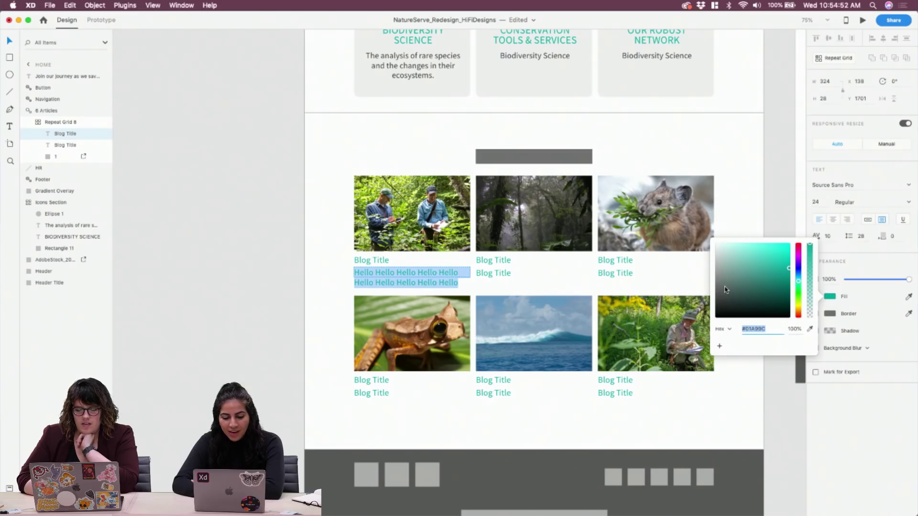
pyautogui.press('BackSpace')
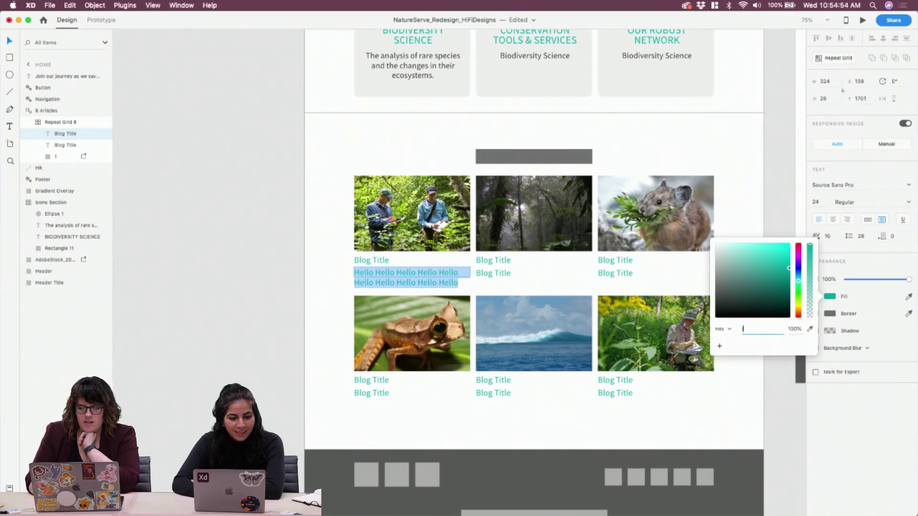
pyautogui.click(869, 295)
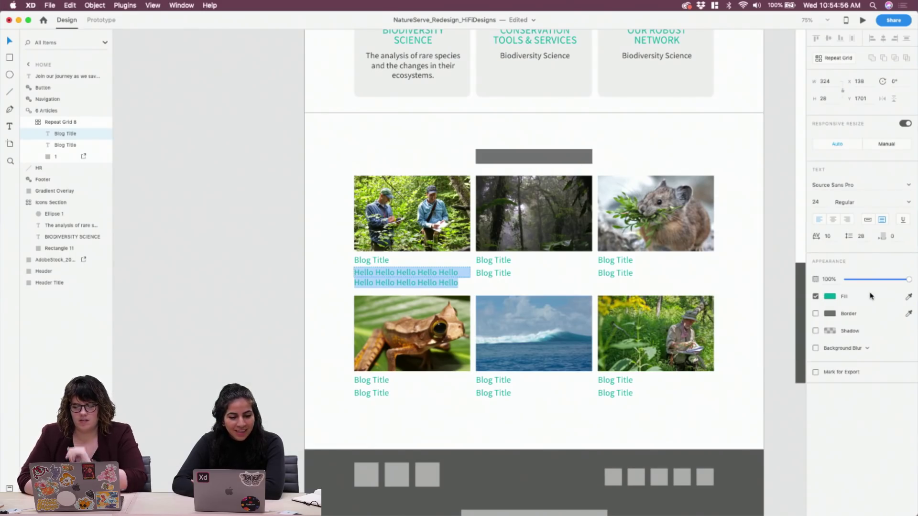
pyautogui.click(831, 297)
pyautogui.click(831, 296)
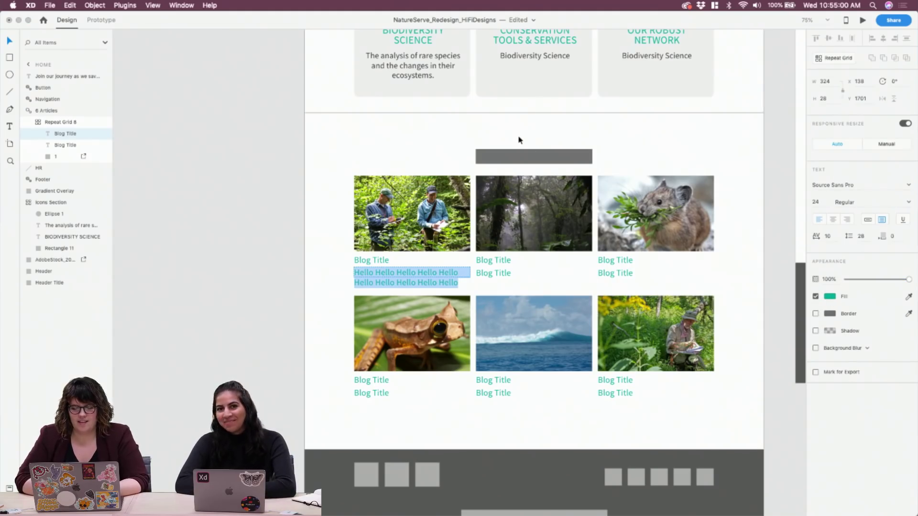